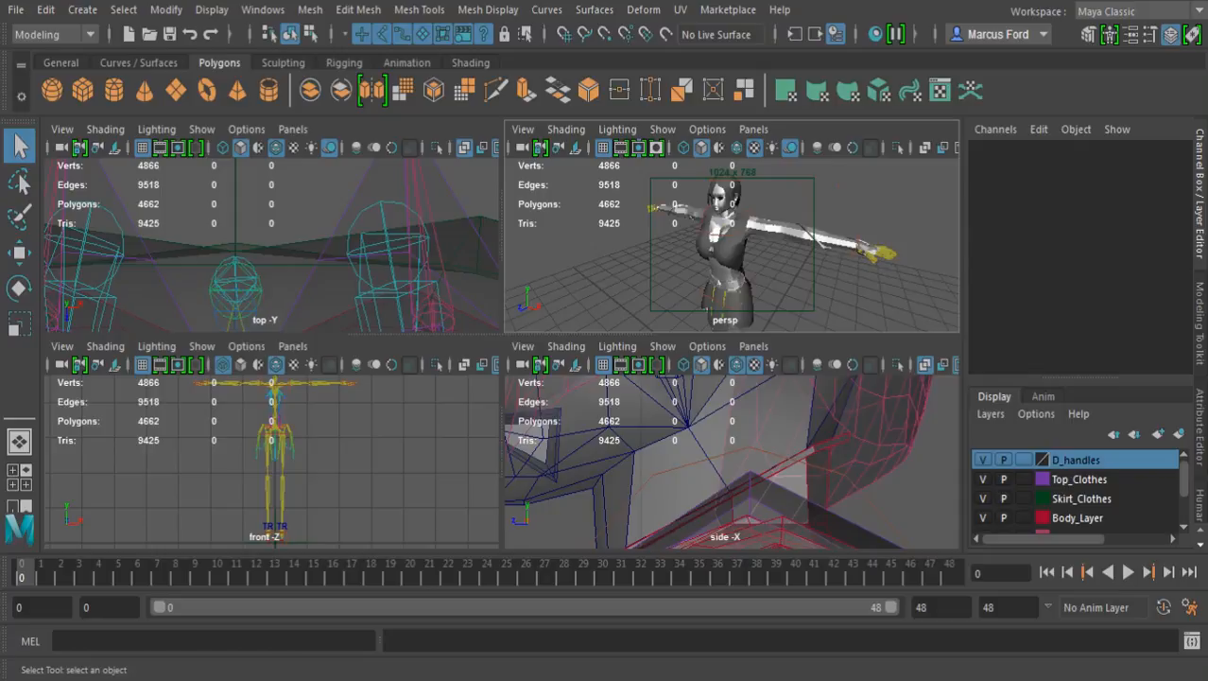
# Enlarge the perspective view to full size and examine the character model from the front and the back
pyautogui.keyDown('alt'); pyautogui.moveTo(757, 256); pyautogui.dragTo(715, 225); pyautogui.keyUp('alt')
pyautogui.keyDown('alt'); pyautogui.moveTo(715, 225); pyautogui.dragTo(804, 233, button='right'); pyautogui.keyUp('alt')
pyautogui.click(621, 364)
pyautogui.keyDown('alt'); pyautogui.moveTo(728, 253); pyautogui.dragTo(802, 224, button='middle'); pyautogui.keyUp('alt')
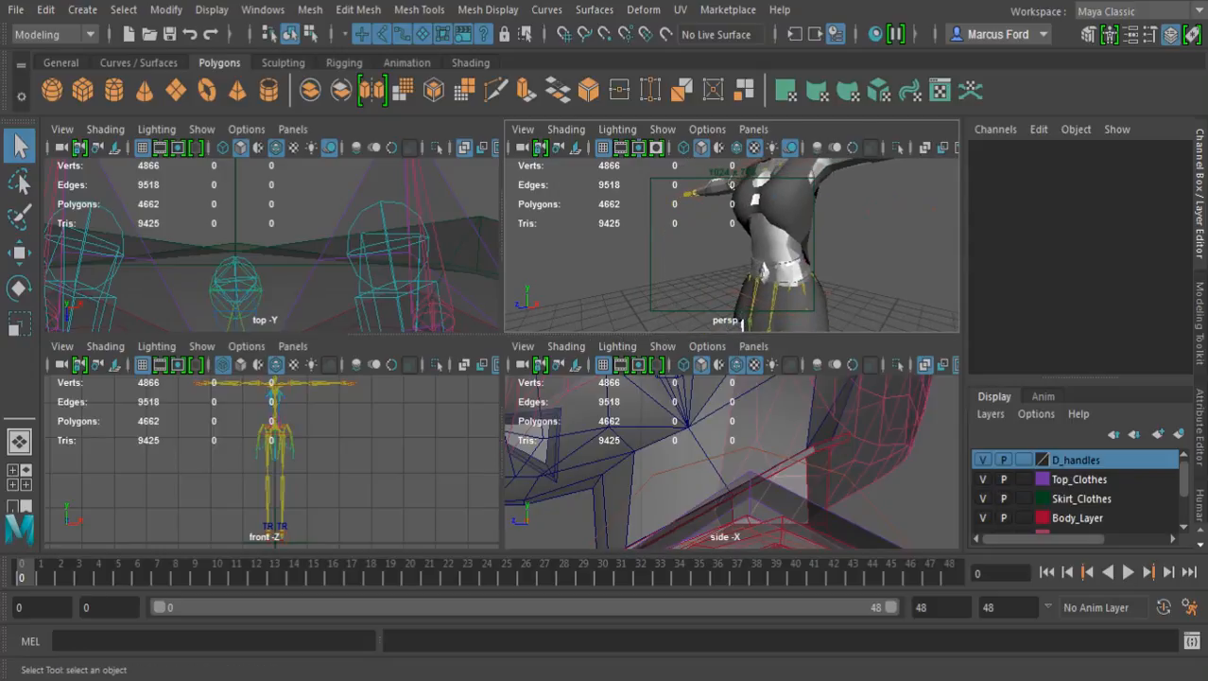
pyautogui.press('space')
pyautogui.keyDown('alt'); pyautogui.moveTo(776, 283); pyautogui.dragTo(676, 181, button='middle'); pyautogui.keyUp('alt')
pyautogui.keyDown('alt'); pyautogui.moveTo(676, 208); pyautogui.dragTo(927, 201); pyautogui.keyUp('alt')
pyautogui.keyDown('alt'); pyautogui.moveTo(568, 312); pyautogui.dragTo(478, 307); pyautogui.keyUp('alt')
pyautogui.keyDown('alt'); pyautogui.moveTo(491, 275); pyautogui.dragTo(503, 480, button='middle'); pyautogui.keyUp('alt')
pyautogui.keyDown('alt'); pyautogui.moveTo(756, 327); pyautogui.dragTo(387, 321); pyautogui.keyUp('alt')
pyautogui.keyDown('alt'); pyautogui.moveTo(568, 293); pyautogui.dragTo(477, 416); pyautogui.keyUp('alt')
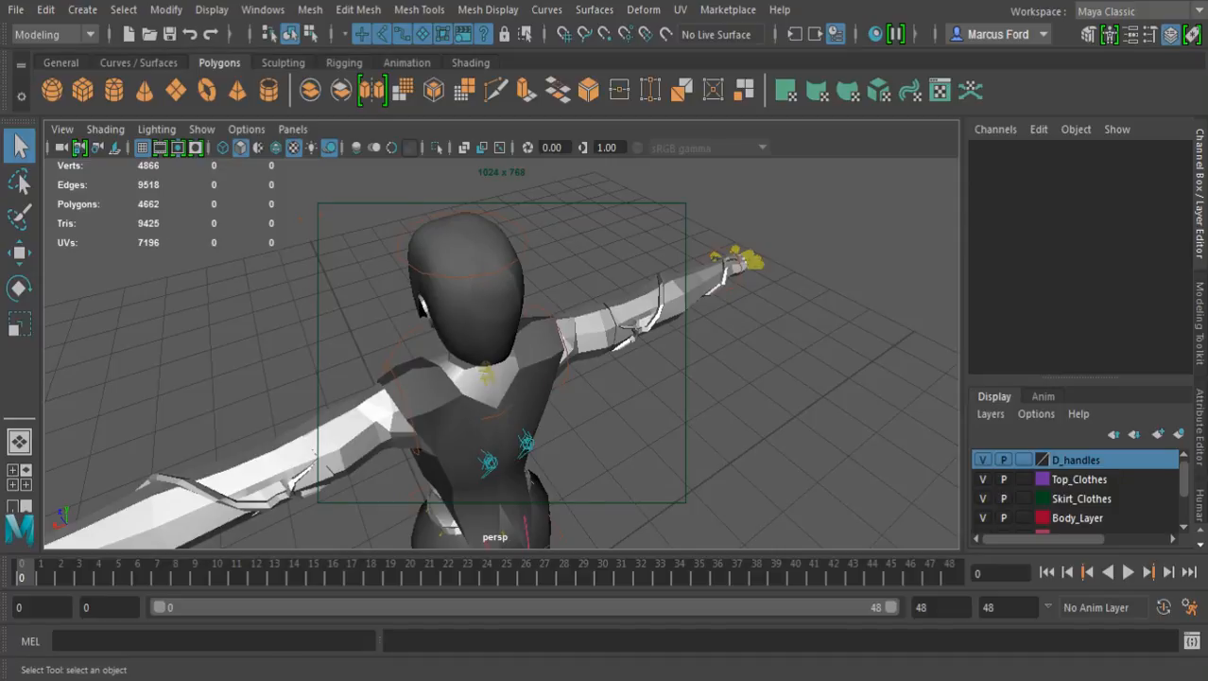
# Preview the character with scene lighting, then return the view to smooth shading with nothing selected
pyautogui.click(491, 416)
pyautogui.press('7')
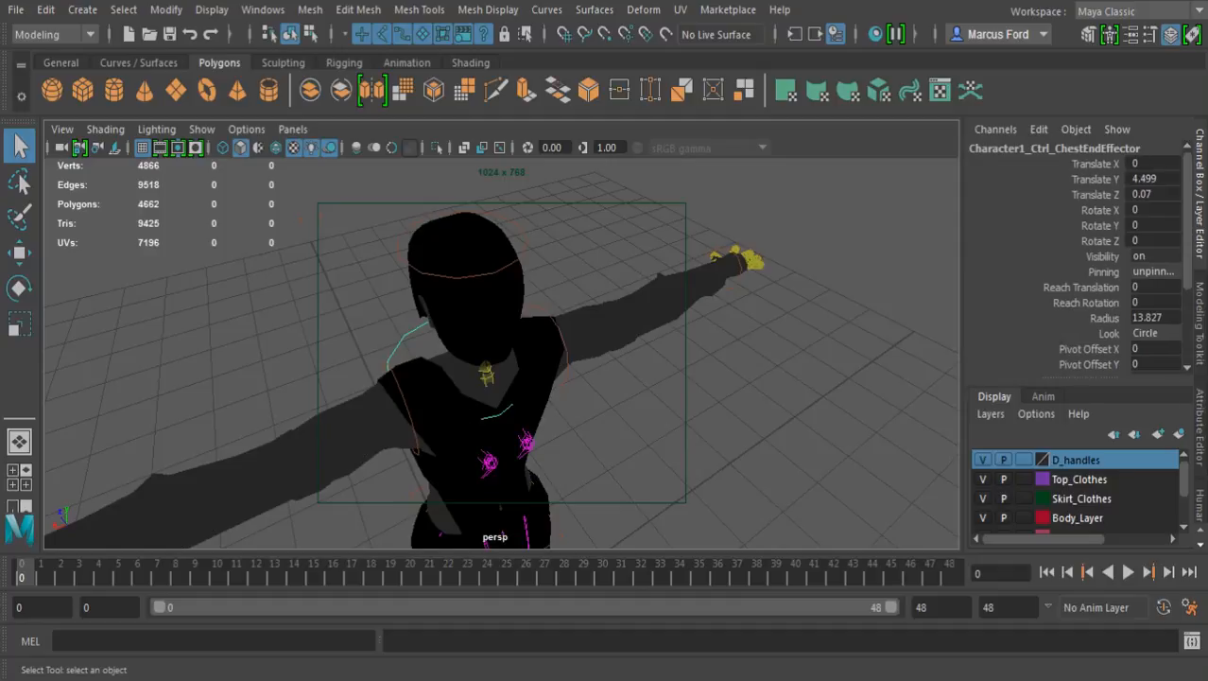
pyautogui.keyDown('alt'); pyautogui.moveTo(482, 411); pyautogui.dragTo(711, 357); pyautogui.keyUp('alt')
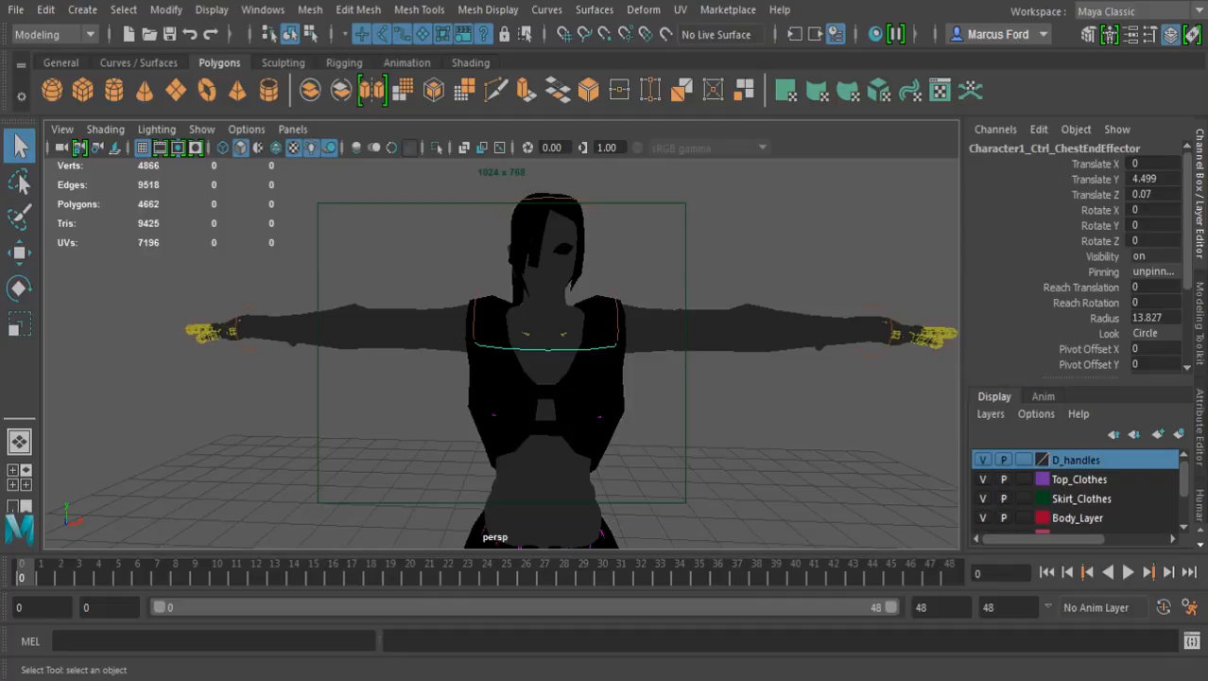
pyautogui.press('5')
pyautogui.click(723, 397)
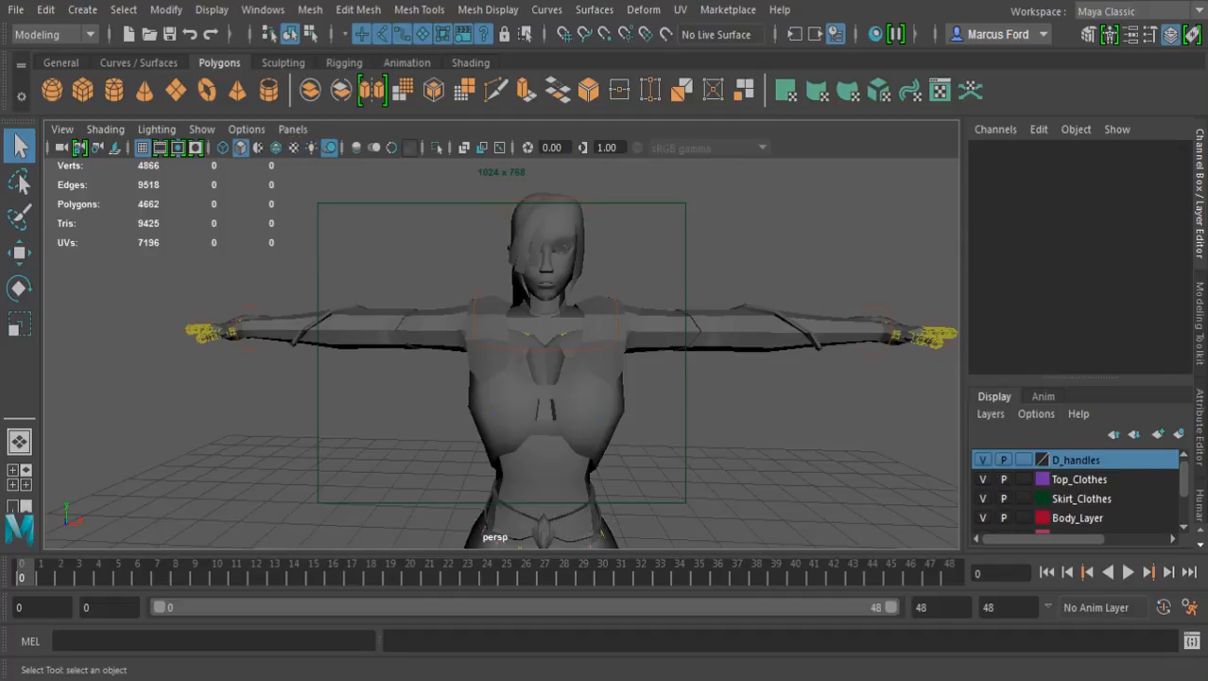
# Display the character in wireframe and select the rig's hips control
pyautogui.scroll(-5, 501, 353)
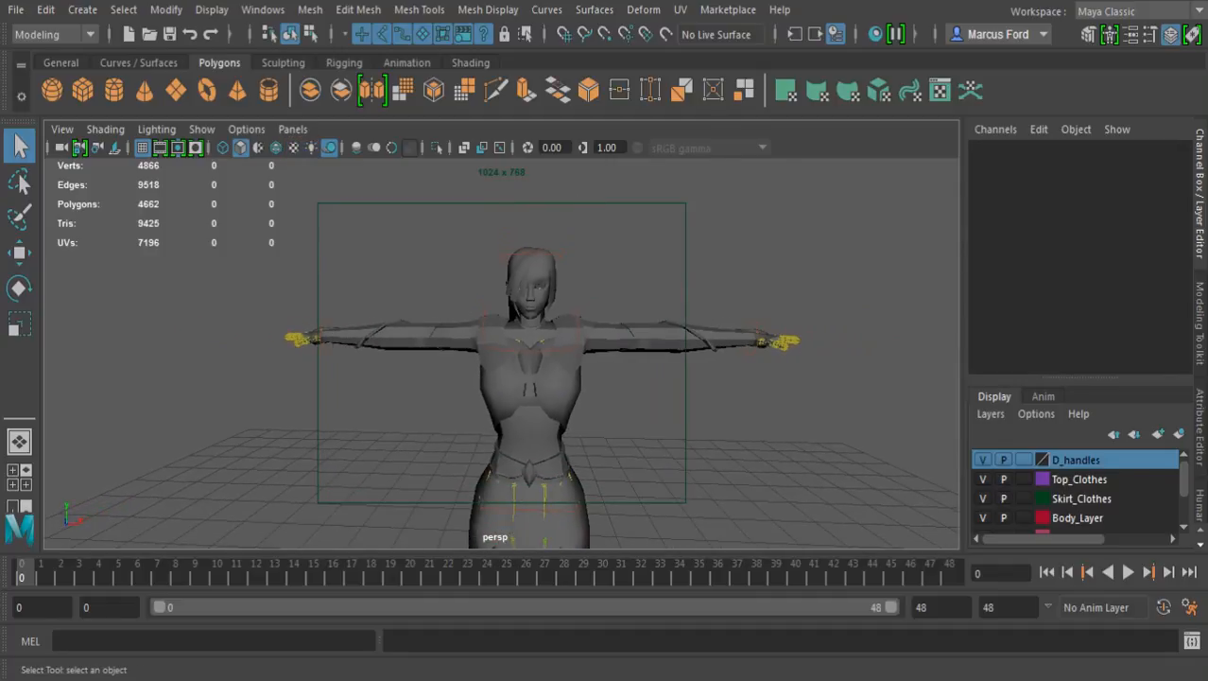
pyautogui.keyDown('alt'); pyautogui.moveTo(530, 378); pyautogui.dragTo(564, 288, button='middle'); pyautogui.keyUp('alt')
pyautogui.keyDown('alt'); pyautogui.moveTo(605, 331); pyautogui.dragTo(530, 326); pyautogui.keyUp('alt')
pyautogui.keyDown('alt'); pyautogui.moveTo(530, 326); pyautogui.dragTo(531, 387, button='middle'); pyautogui.keyUp('alt')
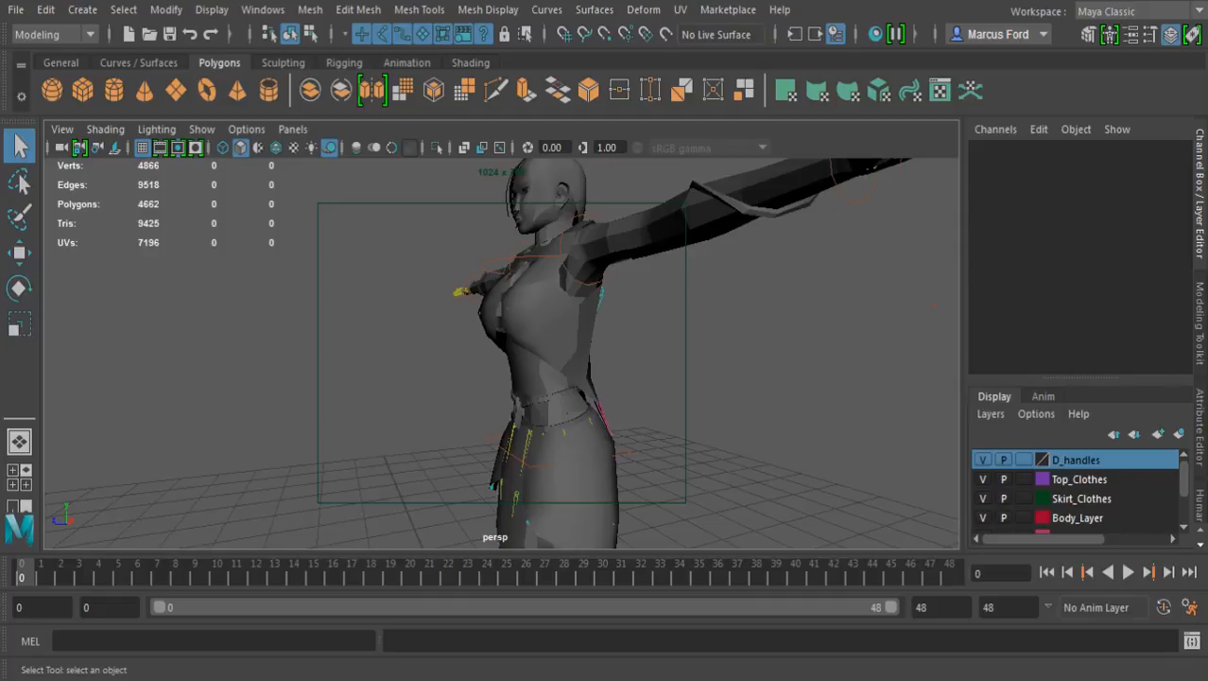
pyautogui.press('4')
pyautogui.keyDown('alt'); pyautogui.moveTo(529, 378); pyautogui.dragTo(651, 407); pyautogui.keyUp('alt')
pyautogui.click(565, 413)
pyautogui.keyDown('alt'); pyautogui.moveTo(566, 413); pyautogui.dragTo(636, 408); pyautogui.keyUp('alt')
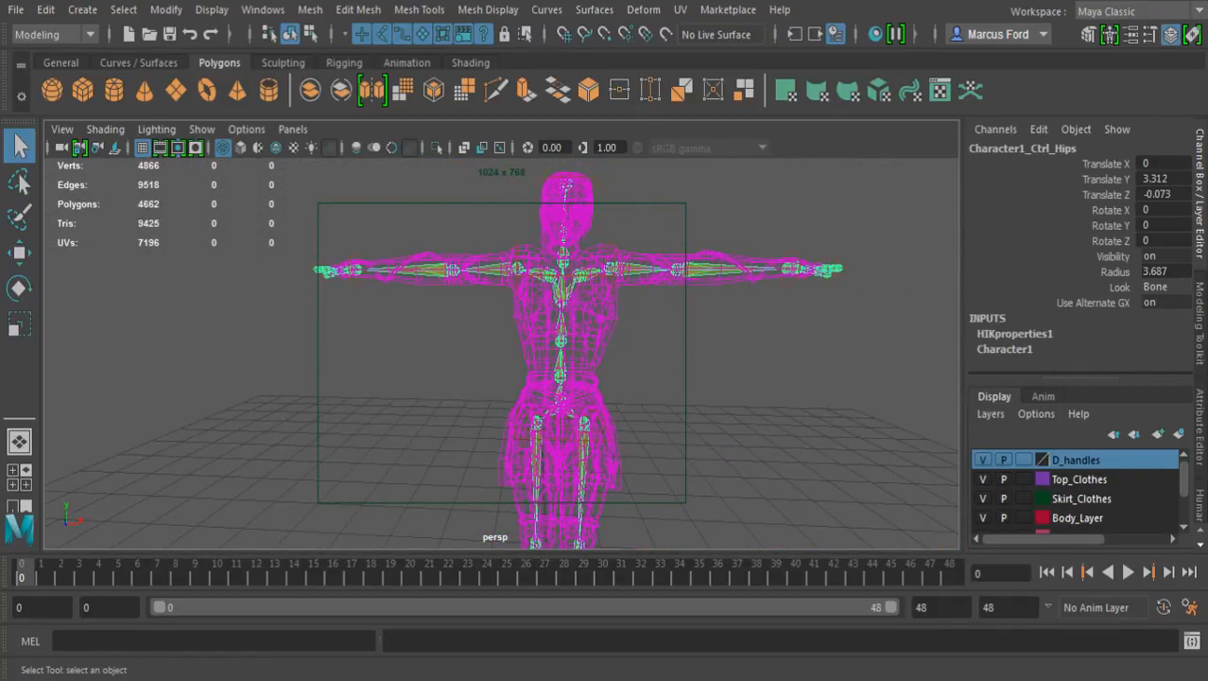
pyautogui.keyDown('alt'); pyautogui.moveTo(636, 409); pyautogui.dragTo(632, 469, button='middle'); pyautogui.keyUp('alt')
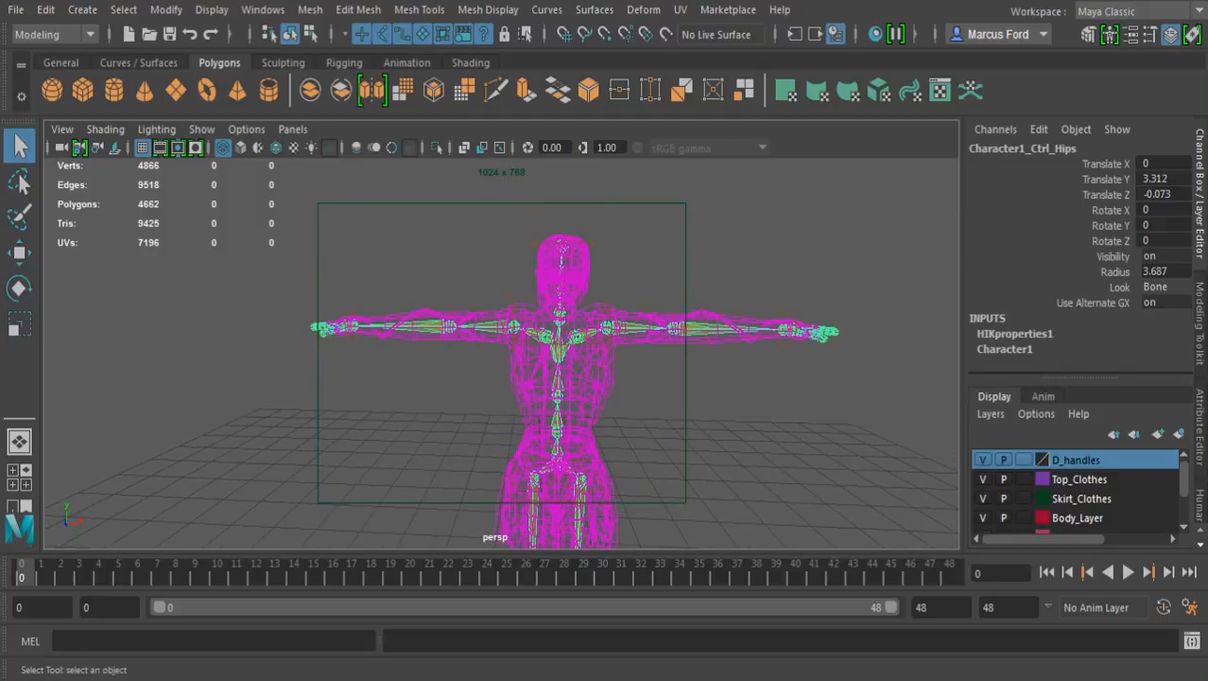
# Examine the rig's spine, shoulder and arm bones up close and show the Human IK controls for Character1
pyautogui.keyDown('alt'); pyautogui.moveTo(614, 416); pyautogui.dragTo(705, 402, button='right'); pyautogui.keyUp('alt')
pyautogui.keyDown('alt'); pyautogui.moveTo(662, 378); pyautogui.dragTo(643, 483, button='middle'); pyautogui.keyUp('alt')
pyautogui.keyDown('alt'); pyautogui.moveTo(624, 473); pyautogui.dragTo(720, 464); pyautogui.keyUp('alt')
pyautogui.keyDown('alt'); pyautogui.moveTo(633, 426); pyautogui.dragTo(720, 377, button='middle'); pyautogui.keyUp('alt')
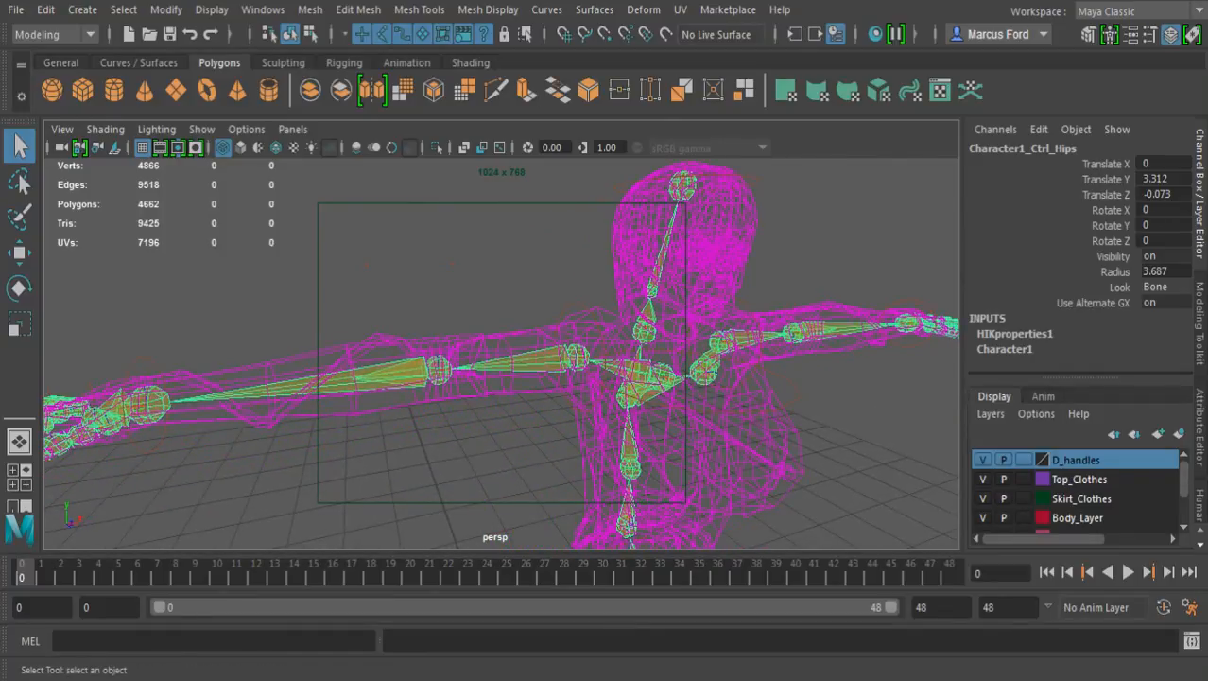
pyautogui.scroll(-2, 1199, 331)
pyautogui.scroll(-2, 1200, 331)
pyautogui.scroll(1, 1200, 331)
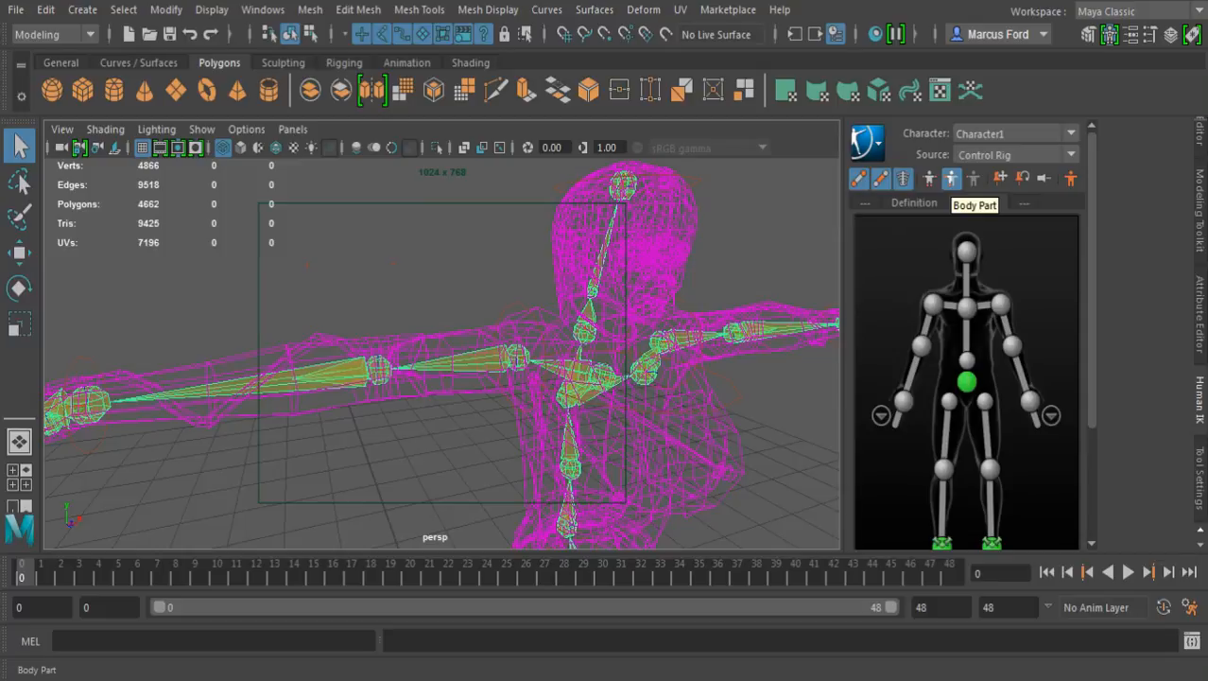
# Review the Human IK options for baking the rig and adding to the selection
pyautogui.click(867, 142)
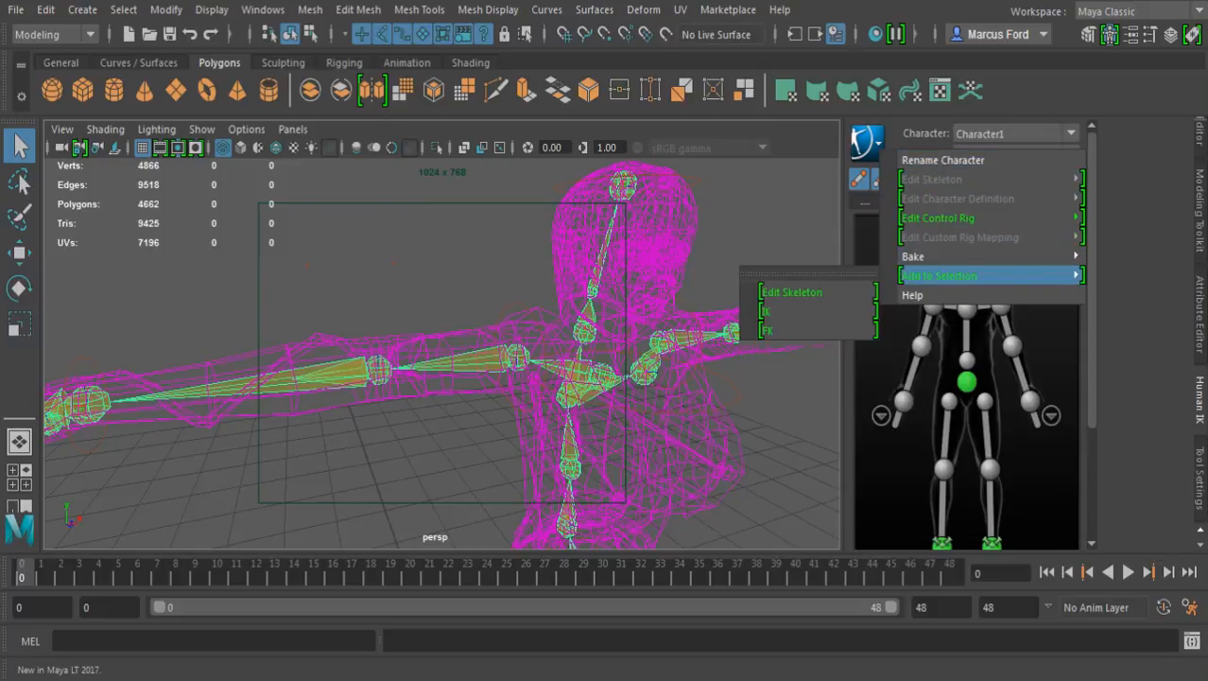
pyautogui.moveTo(946, 256)
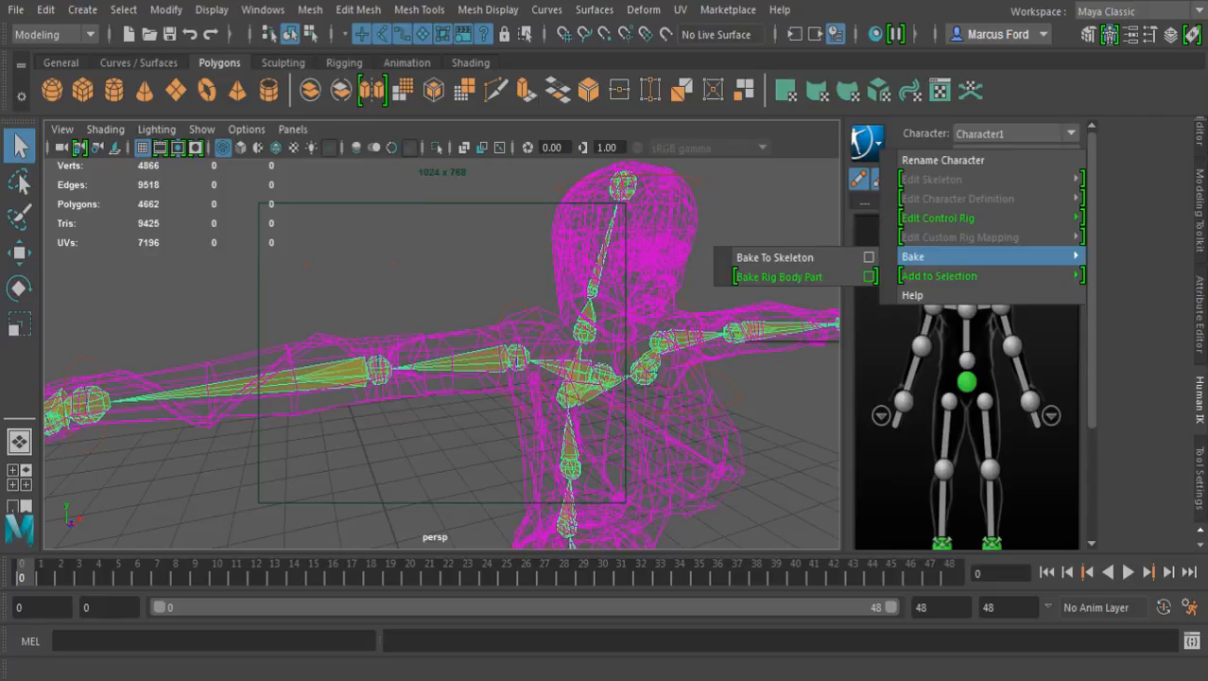
pyautogui.click(869, 140)
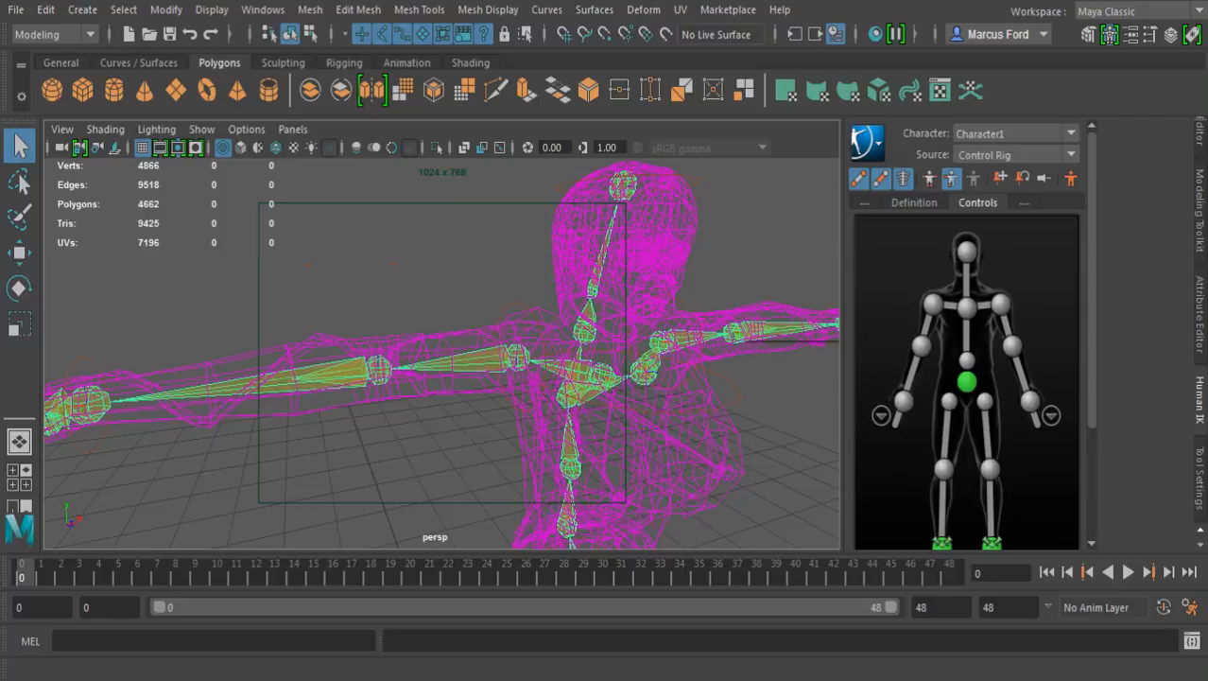
pyautogui.scroll(-5, 967, 381)
pyautogui.scroll(5, 967, 381)
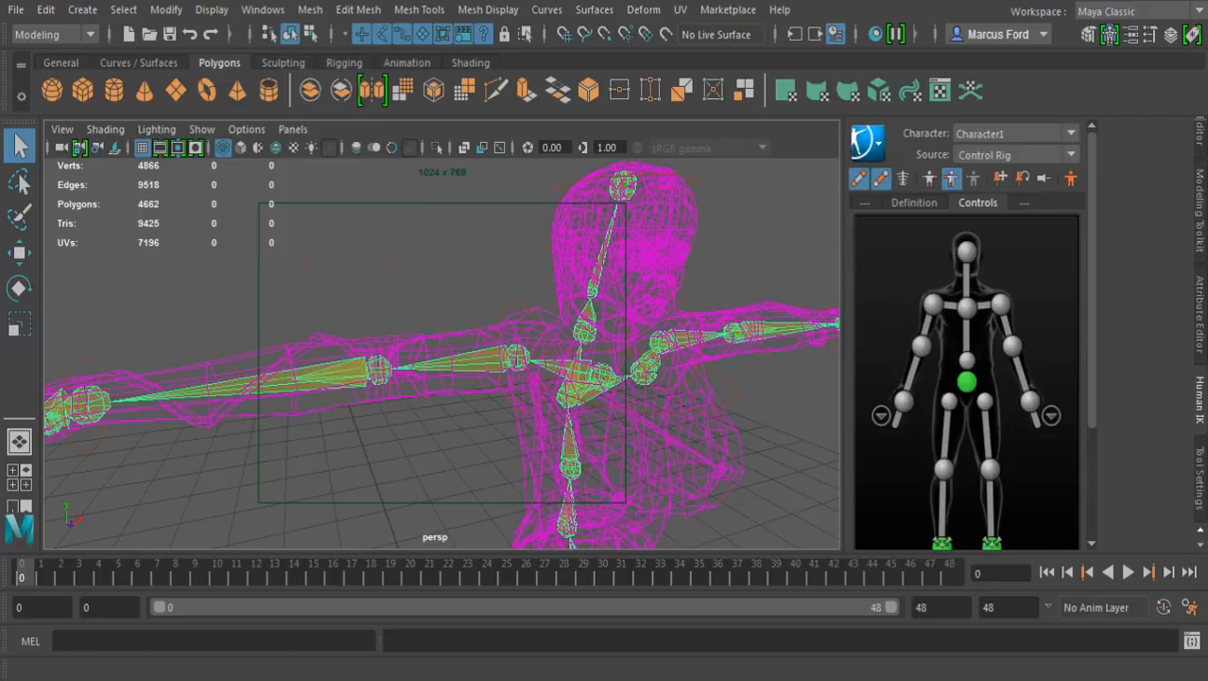
# Set the active Human IK character to None and examine the chest and shoulder bones
pyautogui.click(1016, 133)
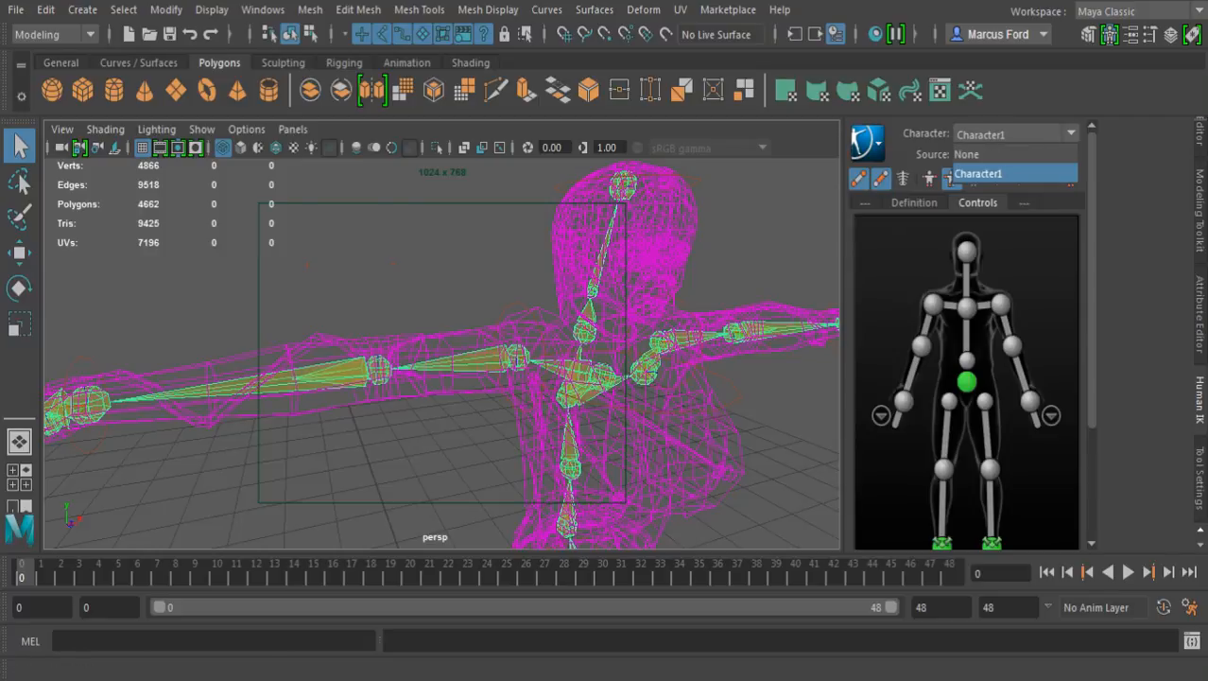
pyautogui.click(966, 155)
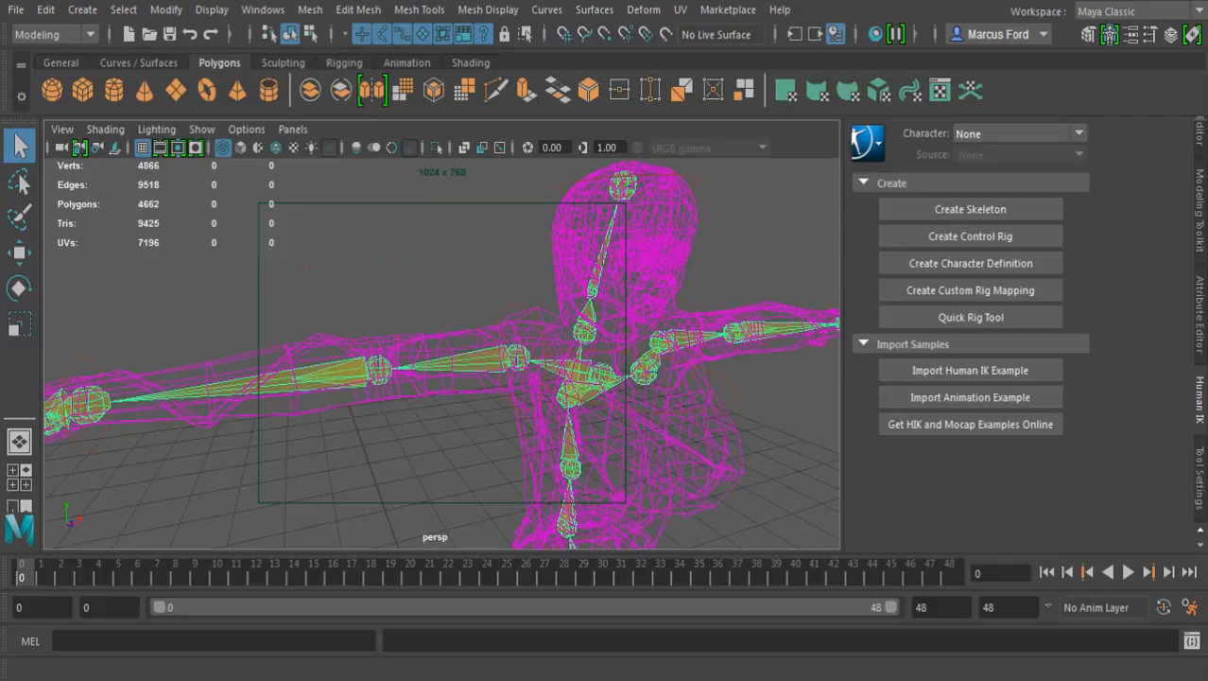
pyautogui.keyDown('alt'); pyautogui.moveTo(586, 350); pyautogui.dragTo(472, 339); pyautogui.keyUp('alt')
pyautogui.keyDown('alt'); pyautogui.moveTo(473, 339); pyautogui.dragTo(435, 253, button='middle'); pyautogui.keyUp('alt')
pyautogui.keyDown('alt'); pyautogui.moveTo(435, 254); pyautogui.dragTo(487, 253); pyautogui.keyUp('alt')
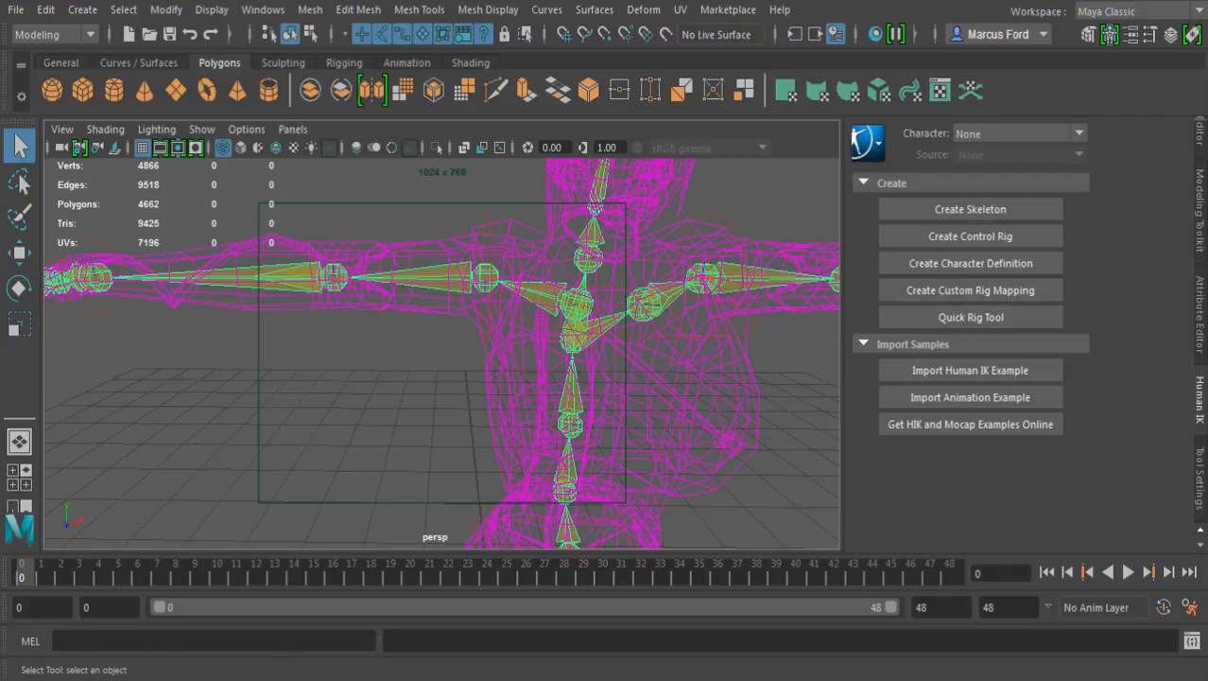
pyautogui.keyDown('alt'); pyautogui.moveTo(605, 359); pyautogui.dragTo(558, 374); pyautogui.keyUp('alt')
pyautogui.keyDown('alt'); pyautogui.moveTo(567, 340); pyautogui.dragTo(495, 403, button='middle'); pyautogui.keyUp('alt')
pyautogui.keyDown('alt'); pyautogui.moveTo(567, 378); pyautogui.dragTo(492, 374); pyautogui.keyUp('alt')
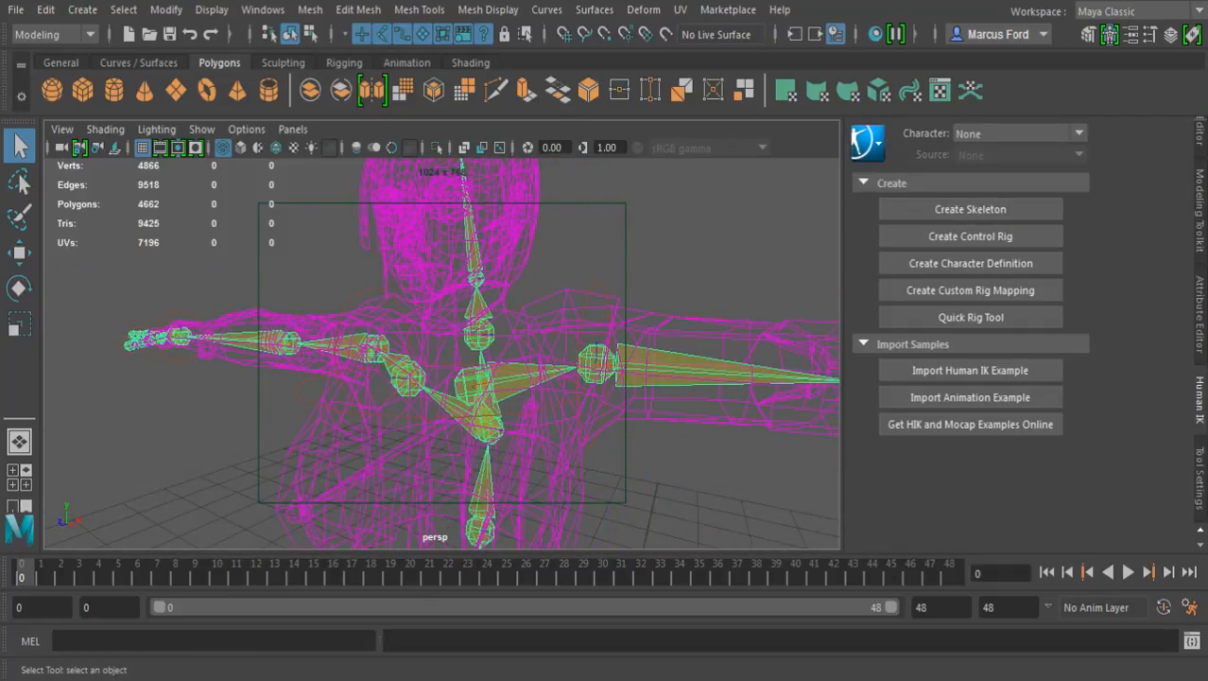
# Make Character1 the active Human IK character again with Control Rig as its source
pyautogui.click(867, 142)
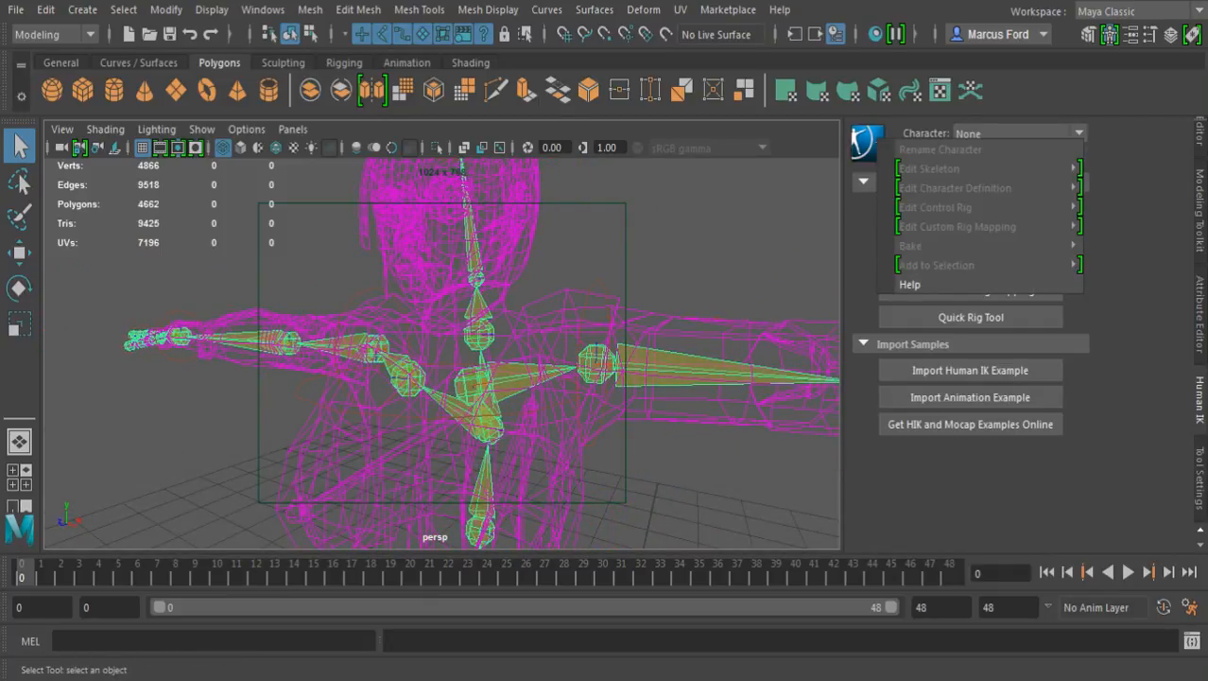
pyautogui.click(1019, 134)
pyautogui.click(983, 173)
pyautogui.click(1016, 155)
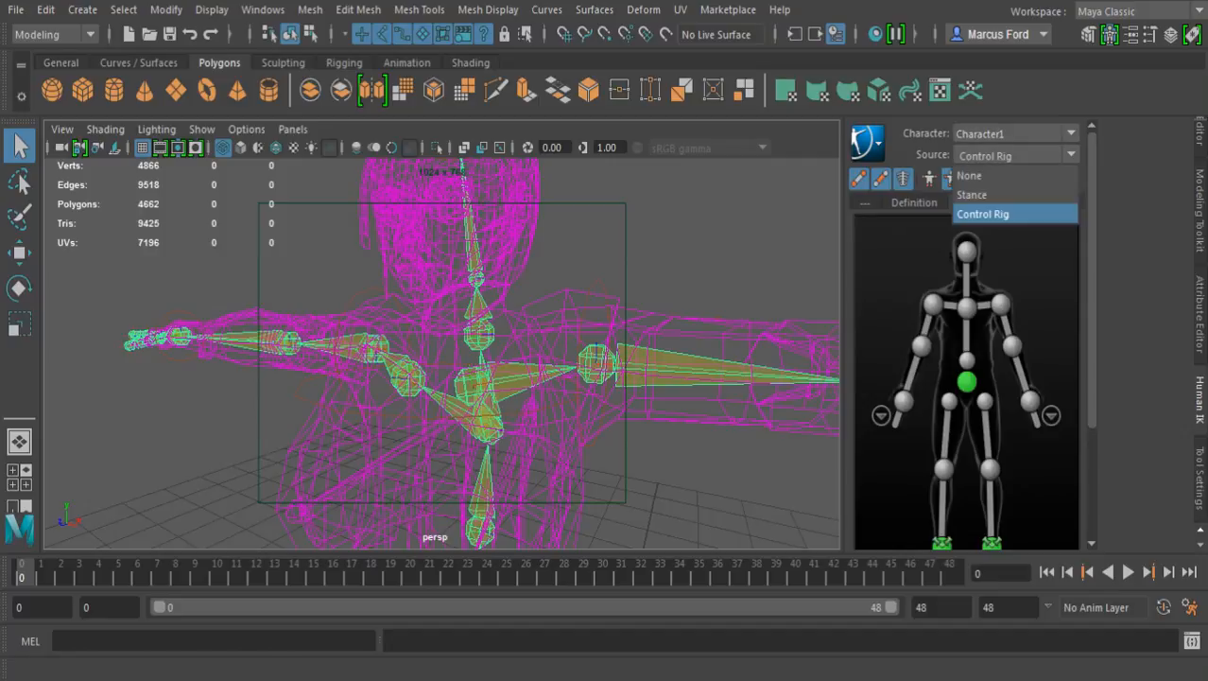
pyautogui.click(984, 214)
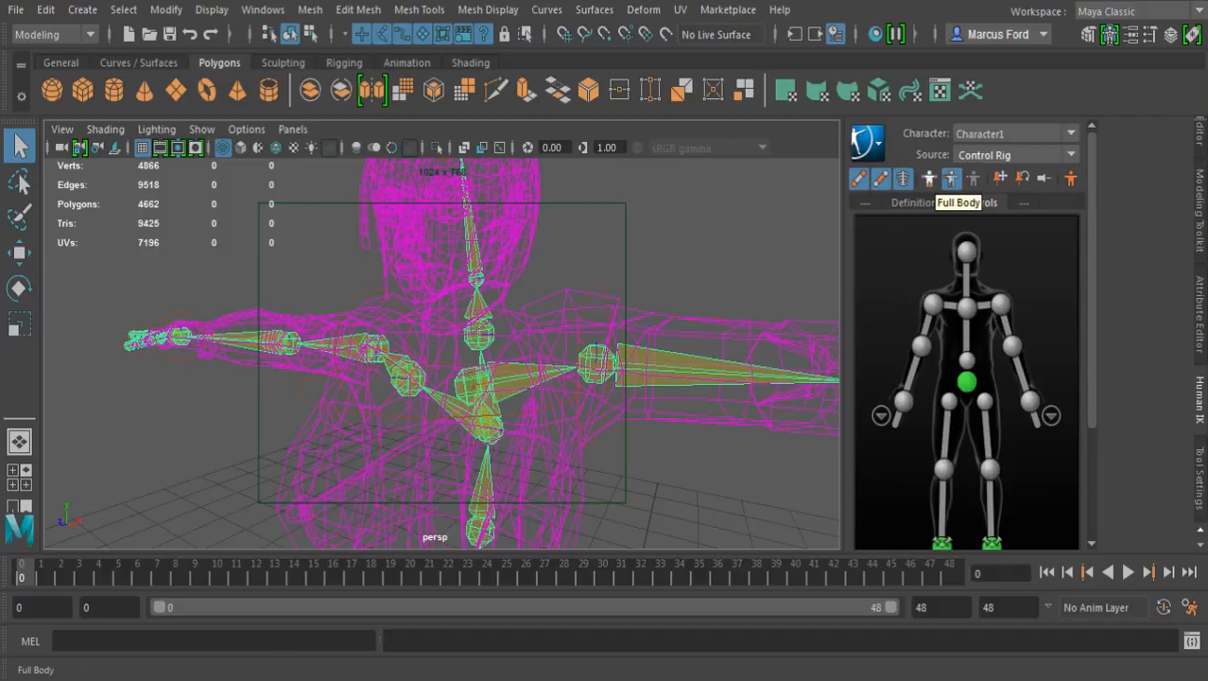
# Examine the hip and full-body skeleton and check the Human IK options available for Character1
pyautogui.keyDown('alt'); pyautogui.moveTo(567, 378); pyautogui.dragTo(662, 378); pyautogui.keyUp('alt')
pyautogui.keyDown('alt'); pyautogui.moveTo(662, 379); pyautogui.dragTo(657, 106, button='middle'); pyautogui.keyUp('alt')
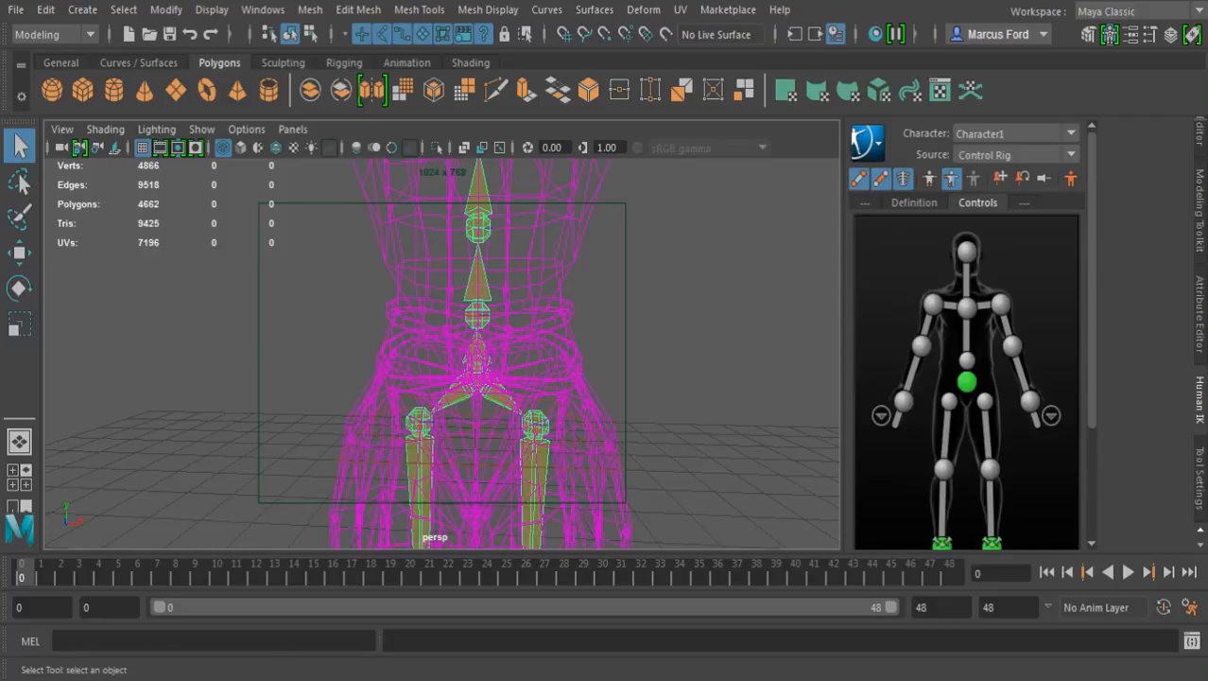
pyautogui.scroll(-7, 567, 331)
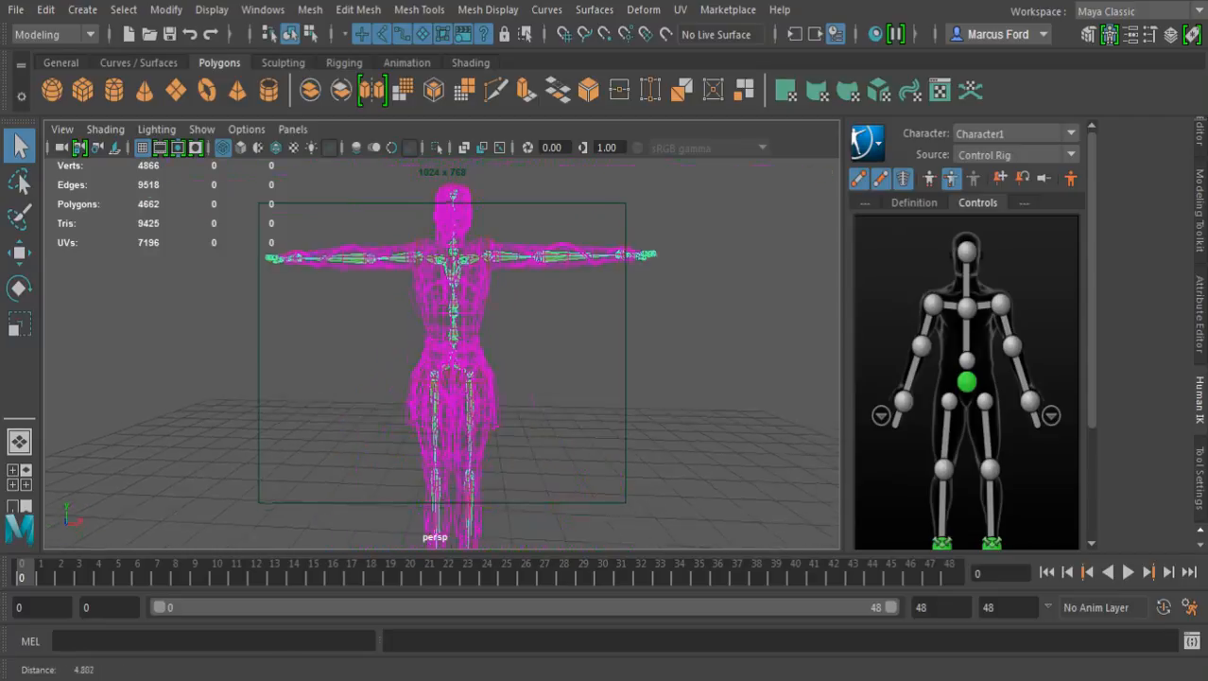
pyautogui.keyDown('alt'); pyautogui.moveTo(567, 284); pyautogui.dragTo(621, 362, button='middle'); pyautogui.keyUp('alt')
pyautogui.keyDown('alt'); pyautogui.moveTo(622, 363); pyautogui.dragTo(509, 387); pyautogui.keyUp('alt')
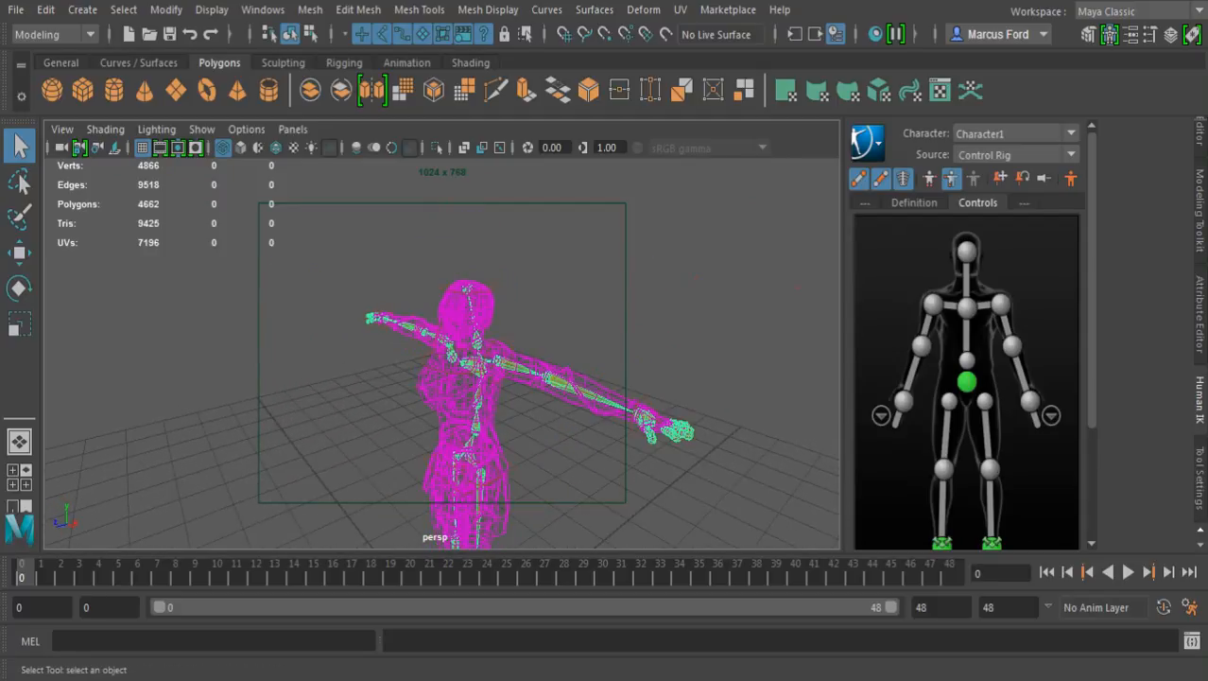
pyautogui.click(867, 142)
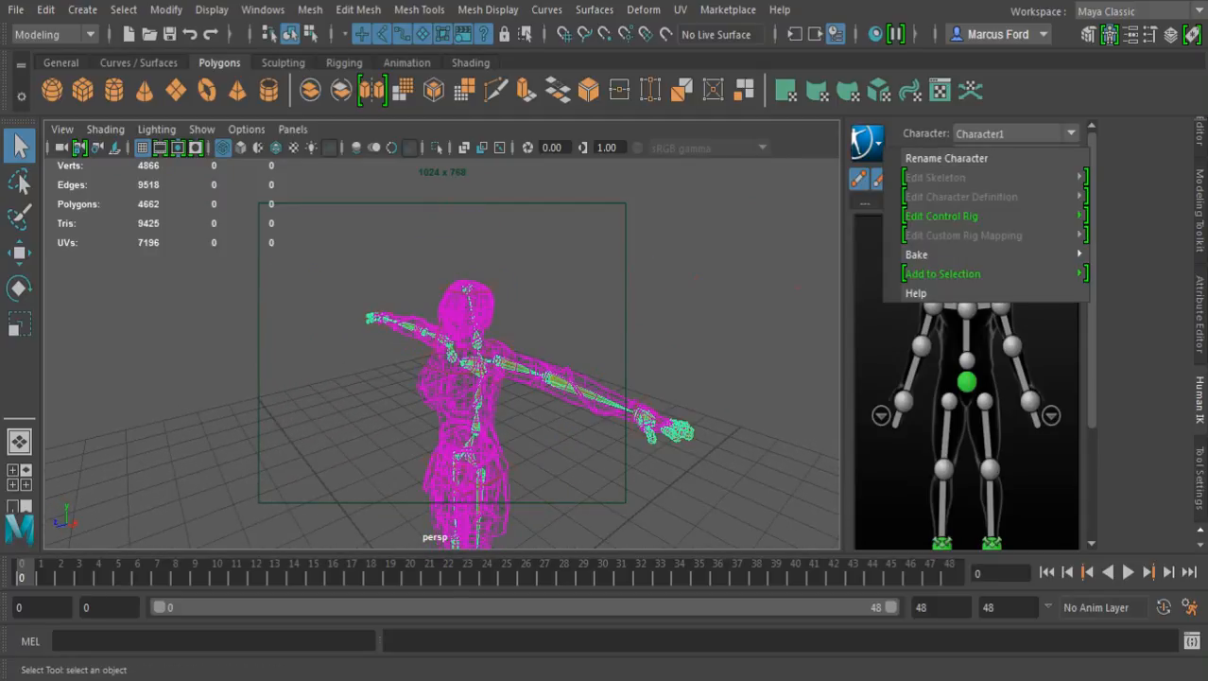
pyautogui.moveTo(936, 254)
pyautogui.press('Escape')
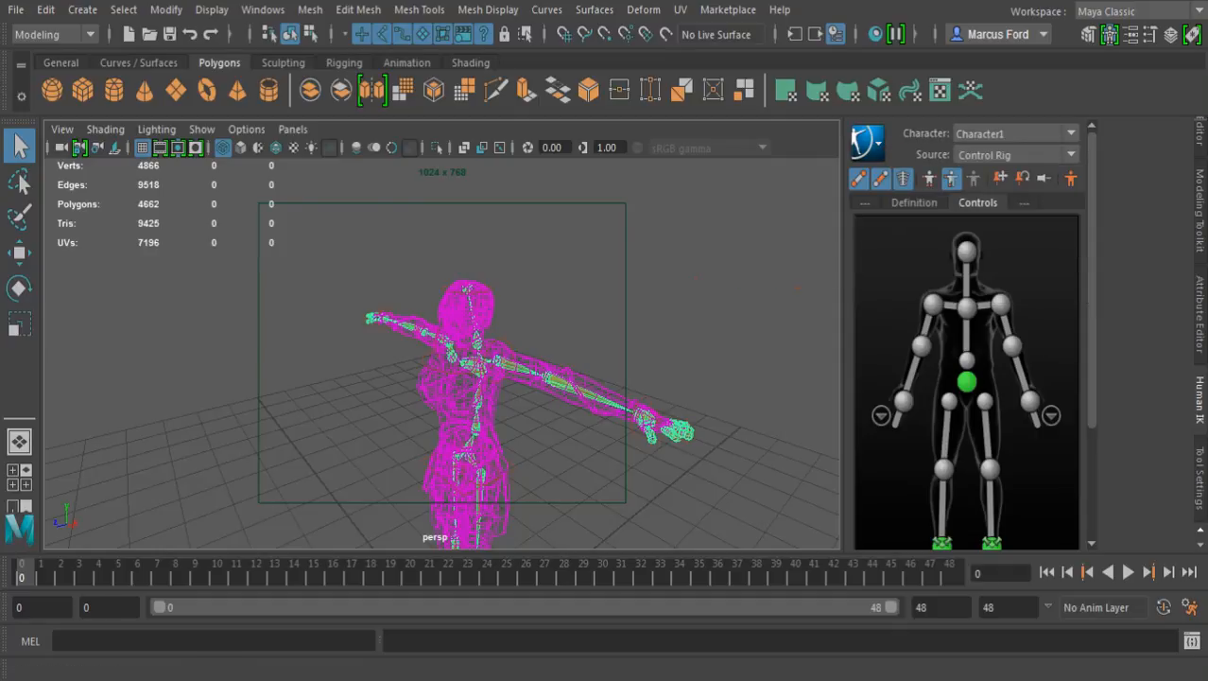
# Show the hips control's channel values and layers again and examine the pelvis bones up close
pyautogui.click(1200, 135)
pyautogui.keyDown('alt'); pyautogui.moveTo(567, 378); pyautogui.dragTo(605, 312); pyautogui.keyUp('alt')
pyautogui.keyDown('alt'); pyautogui.moveTo(605, 312); pyautogui.dragTo(813, 322, button='right'); pyautogui.keyUp('alt')
pyautogui.keyDown('alt'); pyautogui.moveTo(737, 359); pyautogui.dragTo(556, 289); pyautogui.keyUp('alt')
pyautogui.keyDown('alt'); pyautogui.moveTo(661, 340); pyautogui.dragTo(596, 353, button='middle'); pyautogui.keyUp('alt')
pyautogui.keyDown('alt'); pyautogui.moveTo(596, 340); pyautogui.dragTo(662, 374); pyautogui.keyUp('alt')
pyautogui.keyDown('alt'); pyautogui.moveTo(652, 369); pyautogui.dragTo(623, 317, button='middle'); pyautogui.keyUp('alt')
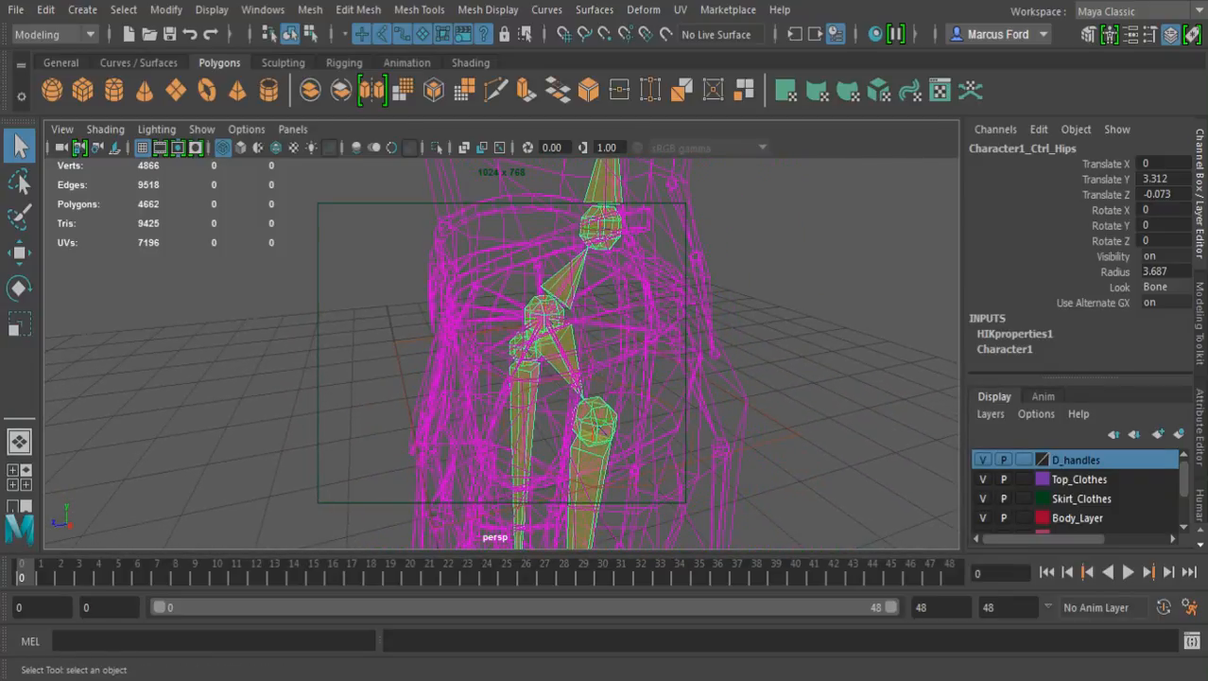
# Return the character to smooth shading, view it from the front and select the body mesh
pyautogui.press('5')
pyautogui.keyDown('alt'); pyautogui.moveTo(652, 350); pyautogui.dragTo(454, 374, button='right'); pyautogui.keyUp('alt')
pyautogui.keyDown('alt'); pyautogui.moveTo(492, 369); pyautogui.dragTo(605, 335); pyautogui.keyUp('alt')
pyautogui.keyDown('alt'); pyautogui.moveTo(605, 336); pyautogui.dragTo(662, 331, button='right'); pyautogui.keyUp('alt')
pyautogui.keyDown('alt'); pyautogui.moveTo(605, 303); pyautogui.dragTo(552, 397, button='middle'); pyautogui.keyUp('alt')
pyautogui.keyDown('alt'); pyautogui.moveTo(552, 387); pyautogui.dragTo(648, 389); pyautogui.keyUp('alt')
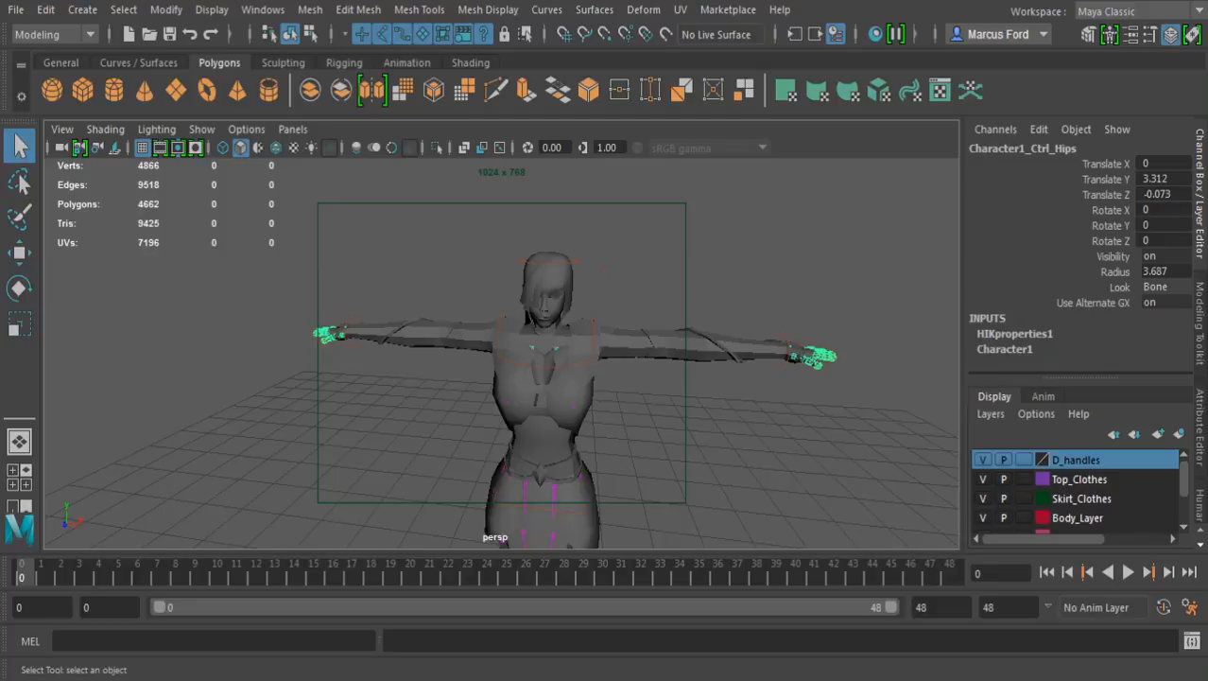
pyautogui.click(651, 344)
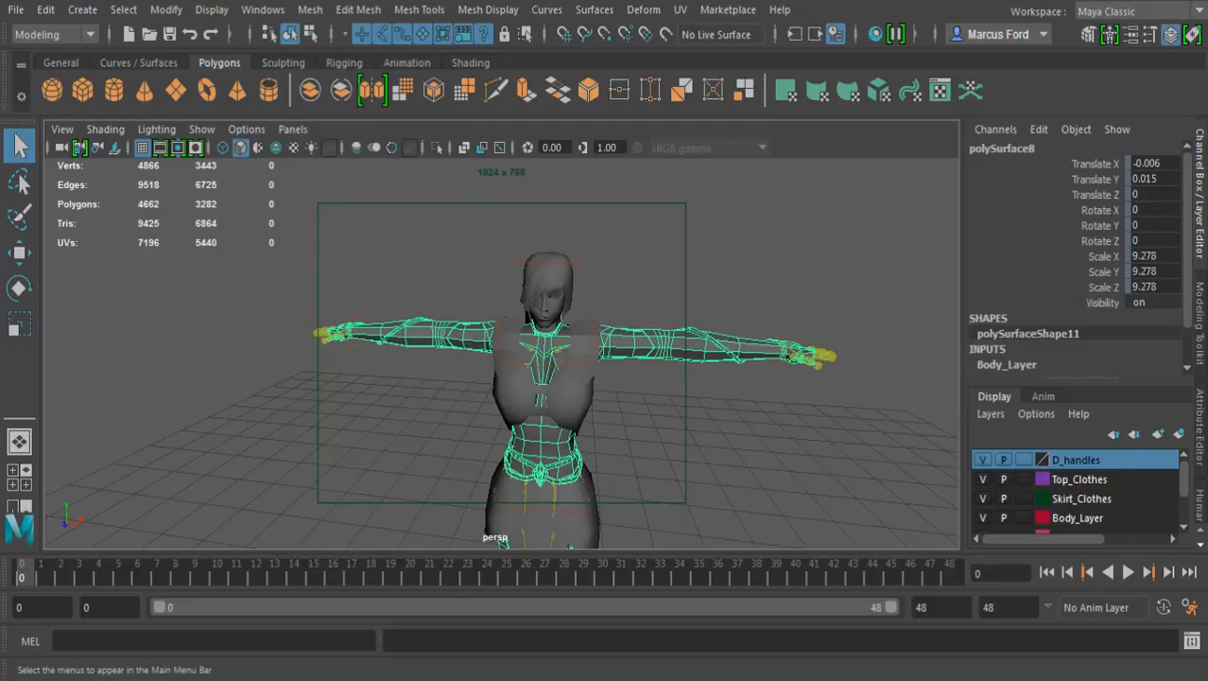
# Switch the active command set to Animation
pyautogui.click(82, 9)
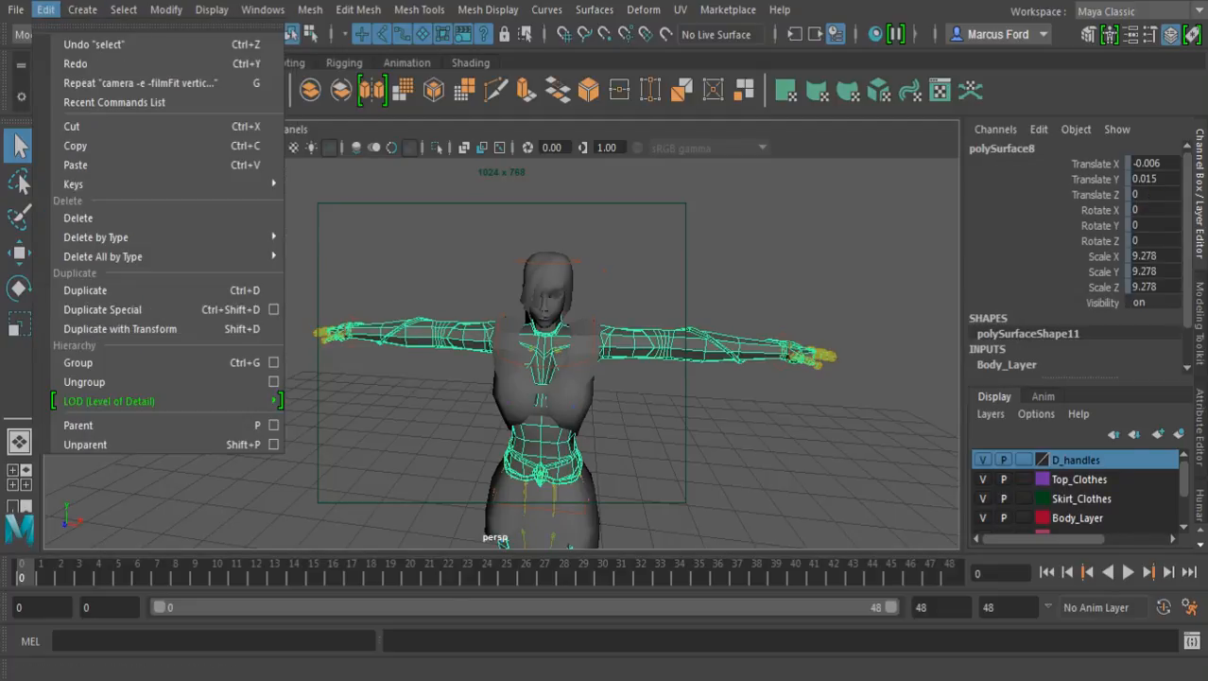
pyautogui.click(45, 10)
pyautogui.click(54, 35)
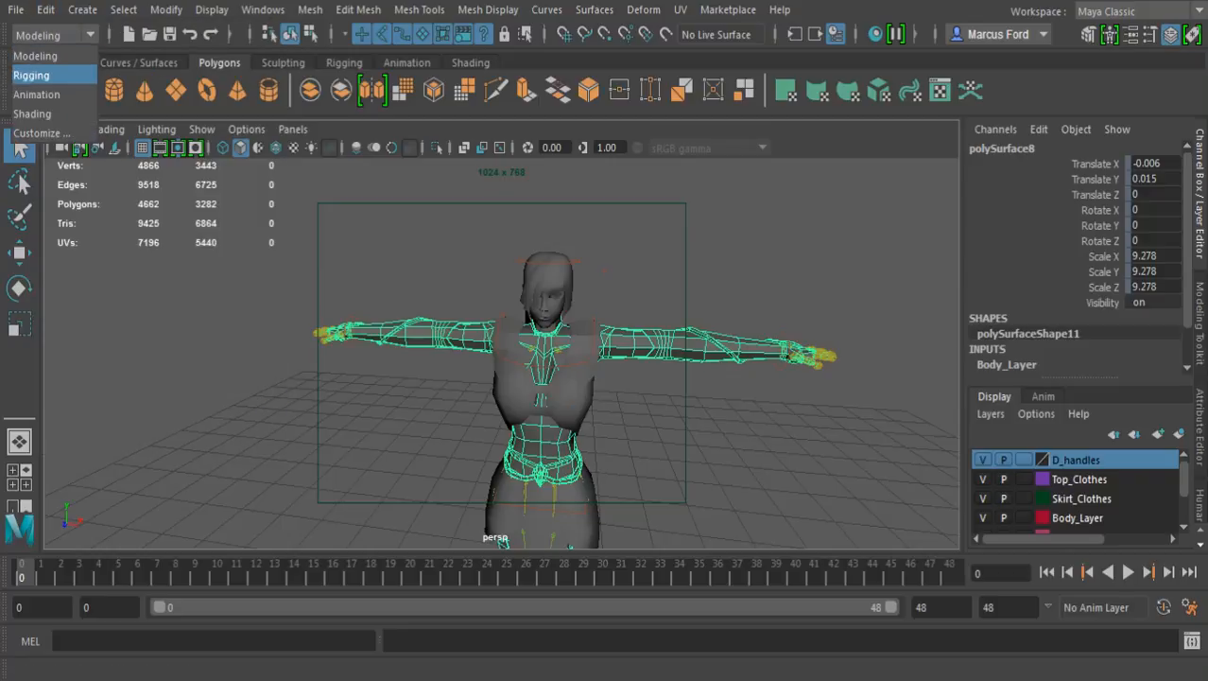
pyautogui.click(36, 95)
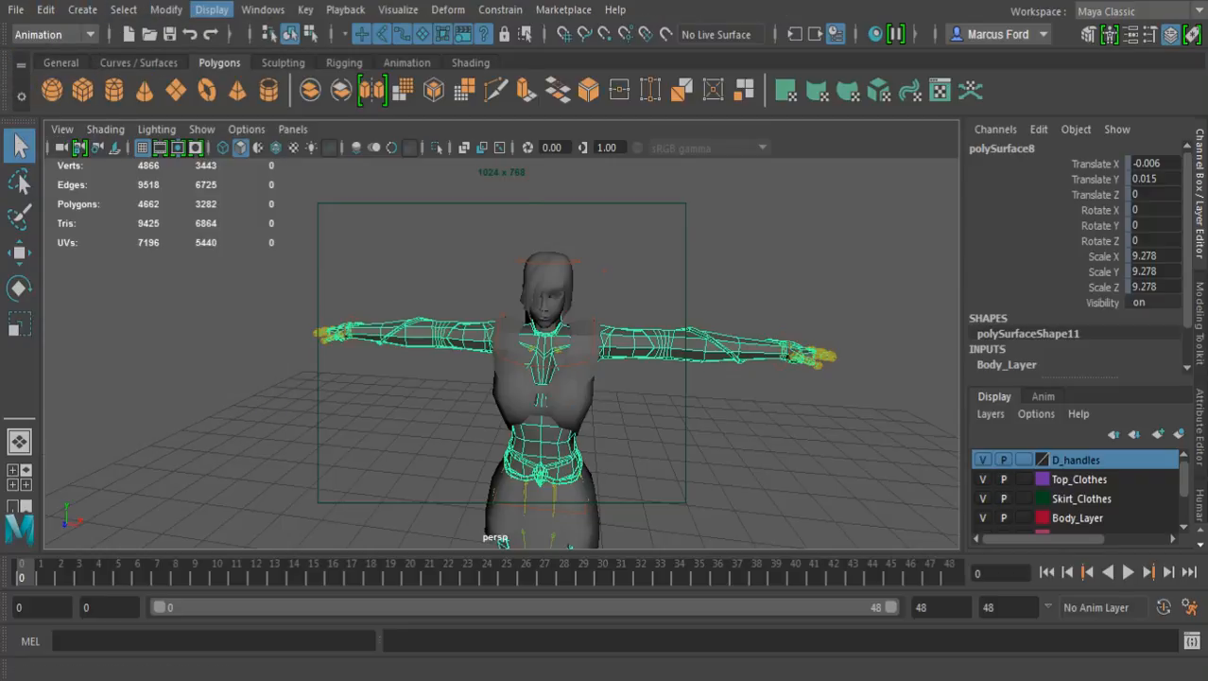
pyautogui.click(212, 10)
pyautogui.moveTo(263, 9)
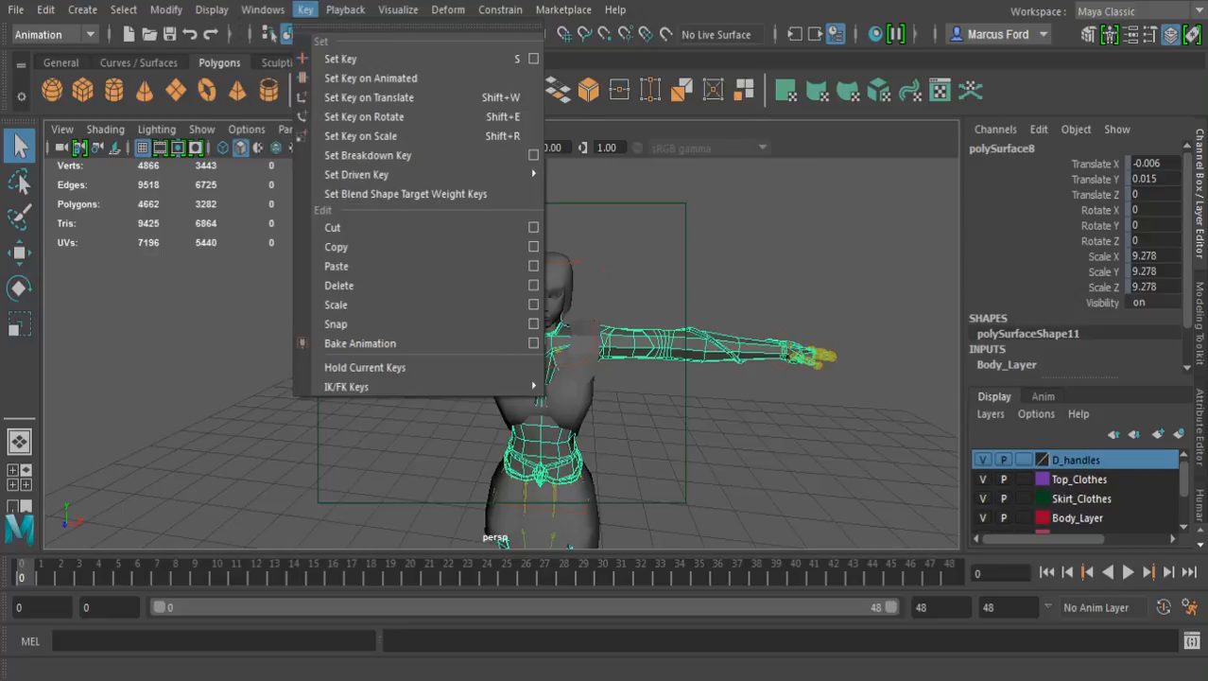
pyautogui.moveTo(449, 10)
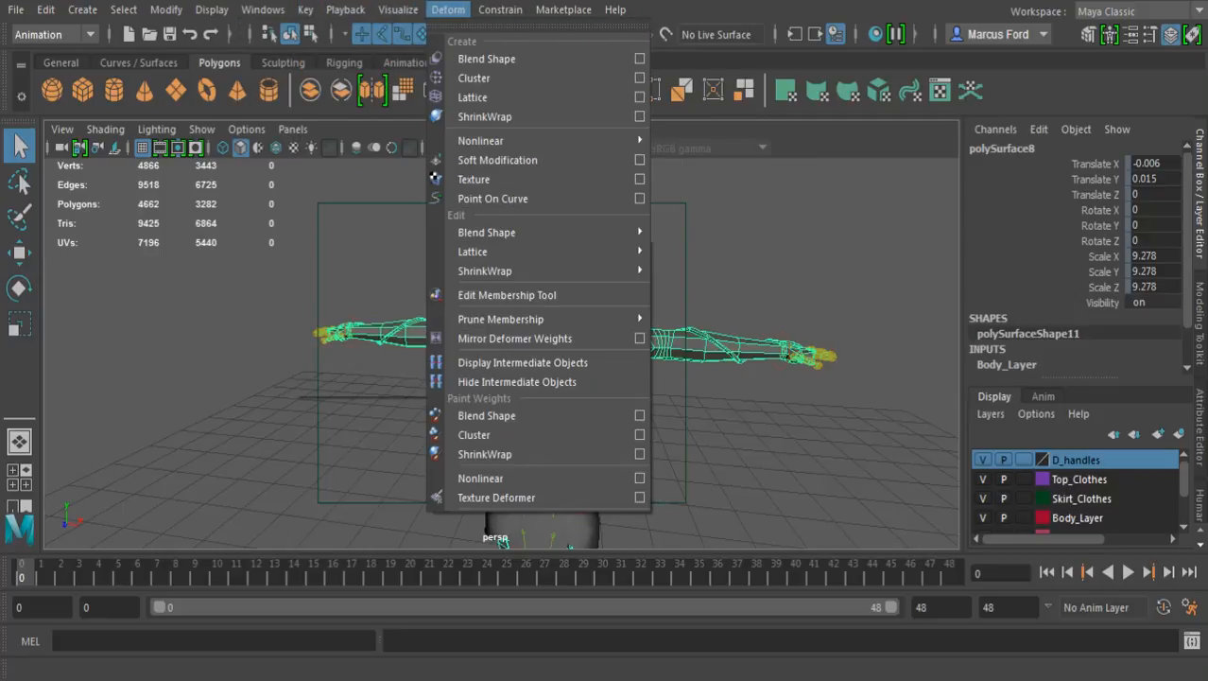
pyautogui.moveTo(398, 10)
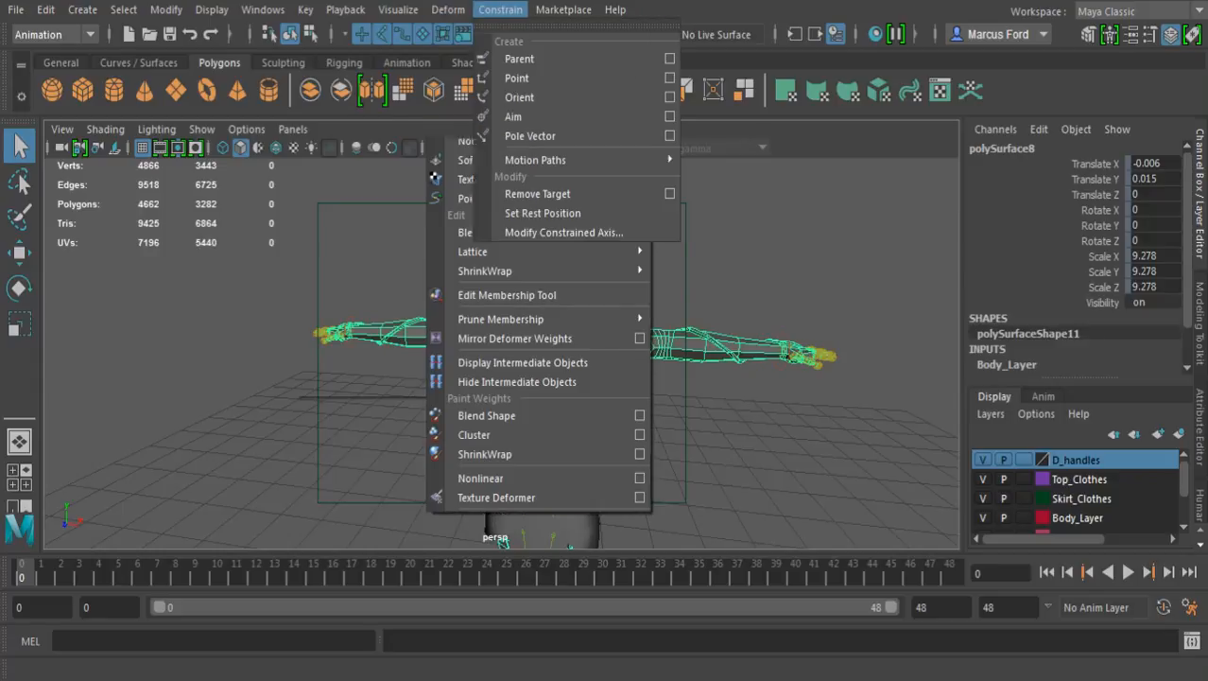
pyautogui.moveTo(500, 9)
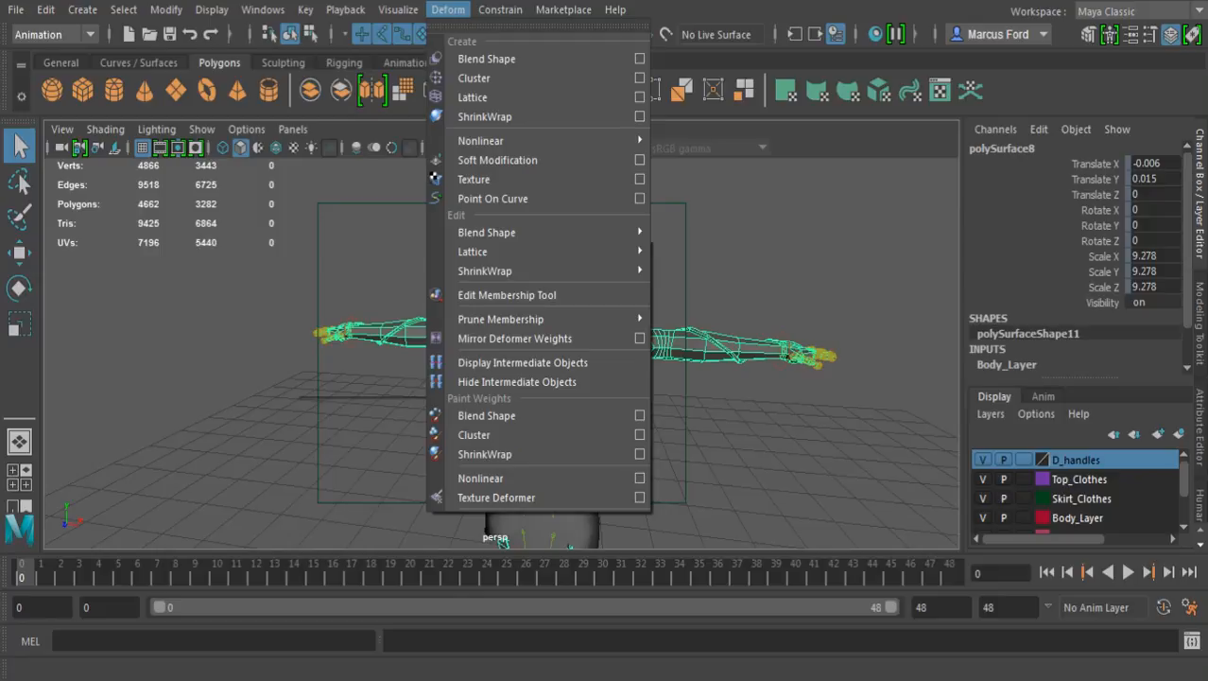
pyautogui.click(448, 9)
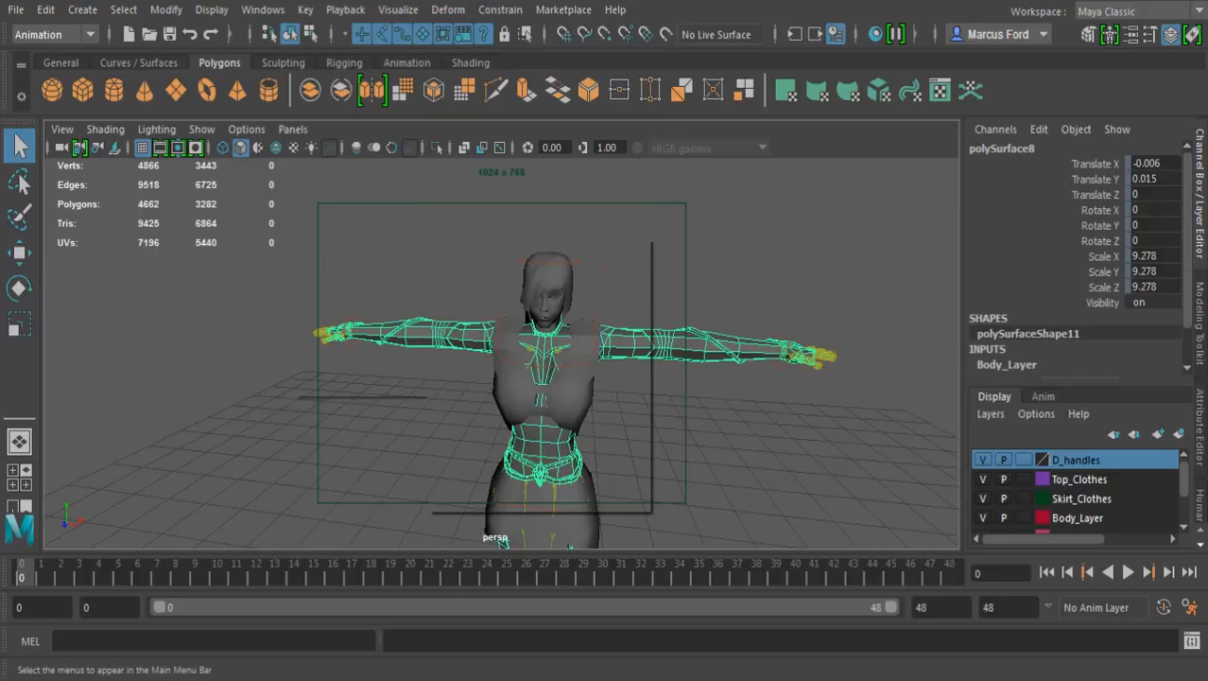
# Delete the construction history of the selected body mesh
pyautogui.click(15, 10)
pyautogui.moveTo(45, 9)
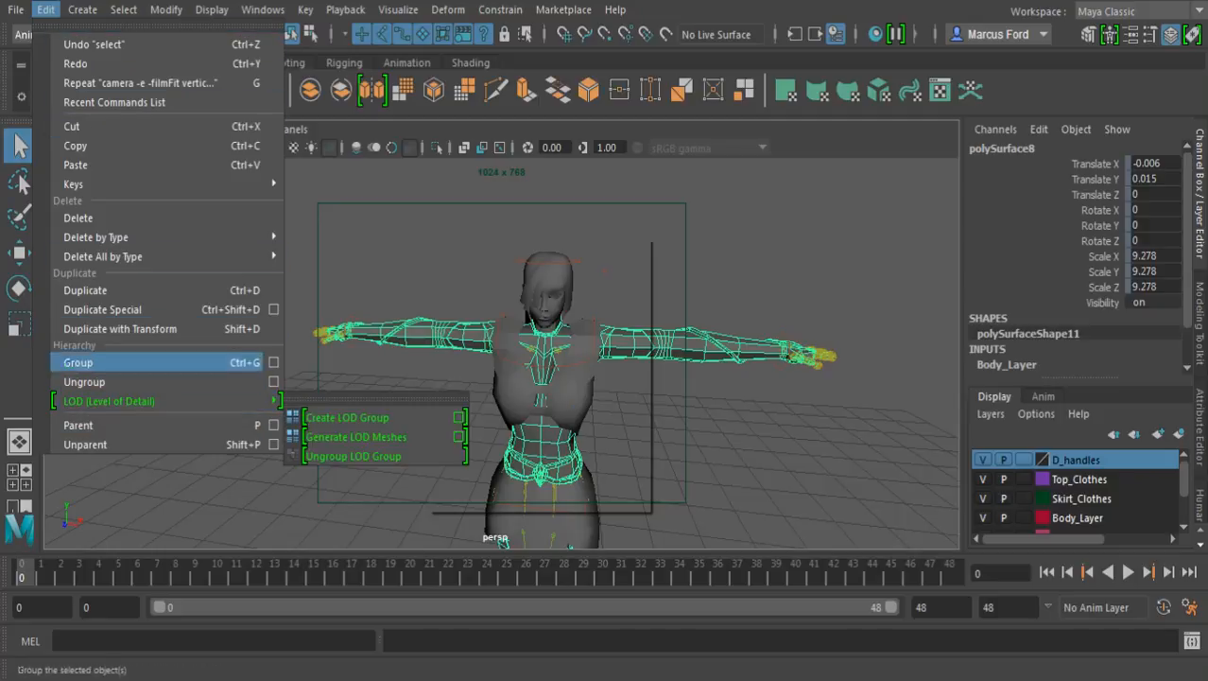
pyautogui.moveTo(104, 237)
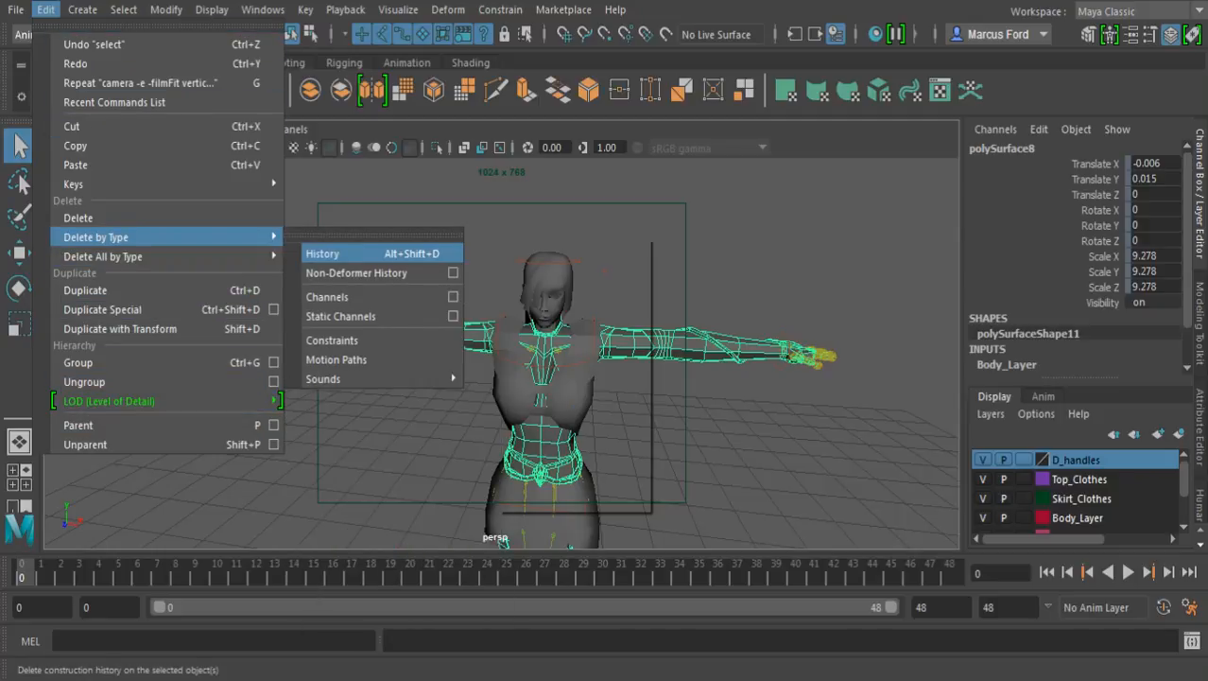
pyautogui.click(321, 254)
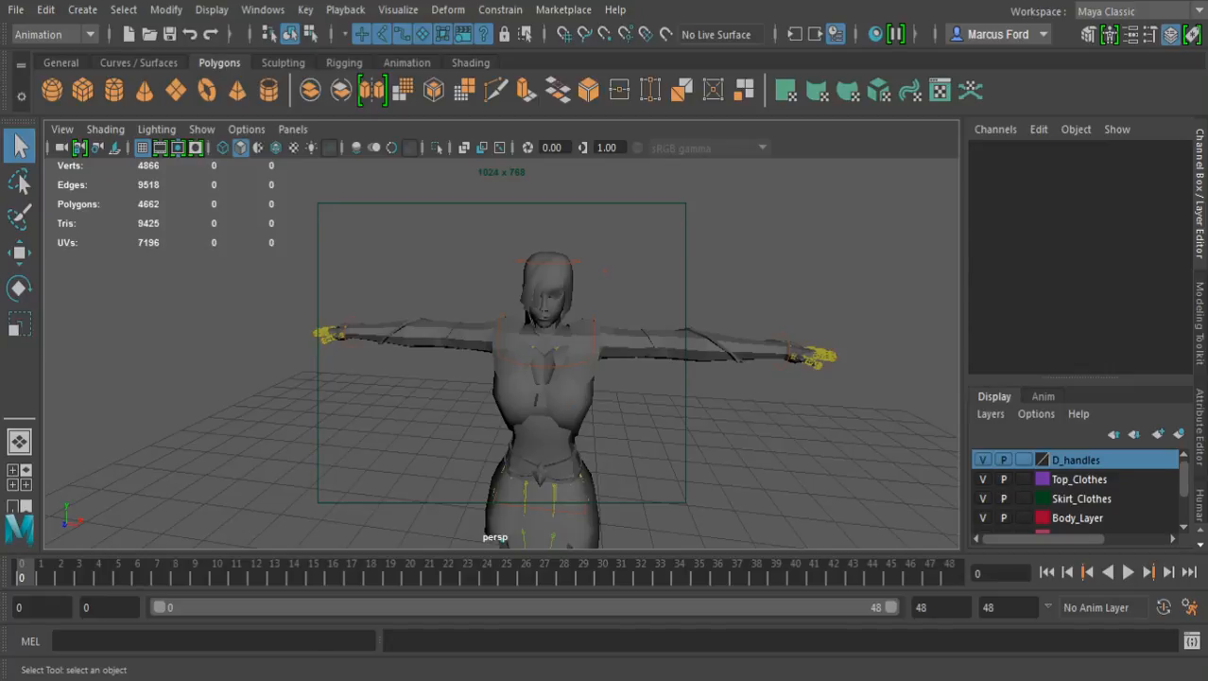
# Show the character in wireframe and select its rig from the waist controls up to the top-level Character1_Ctrl_Reference
pyautogui.click(556, 488)
pyautogui.press('4')
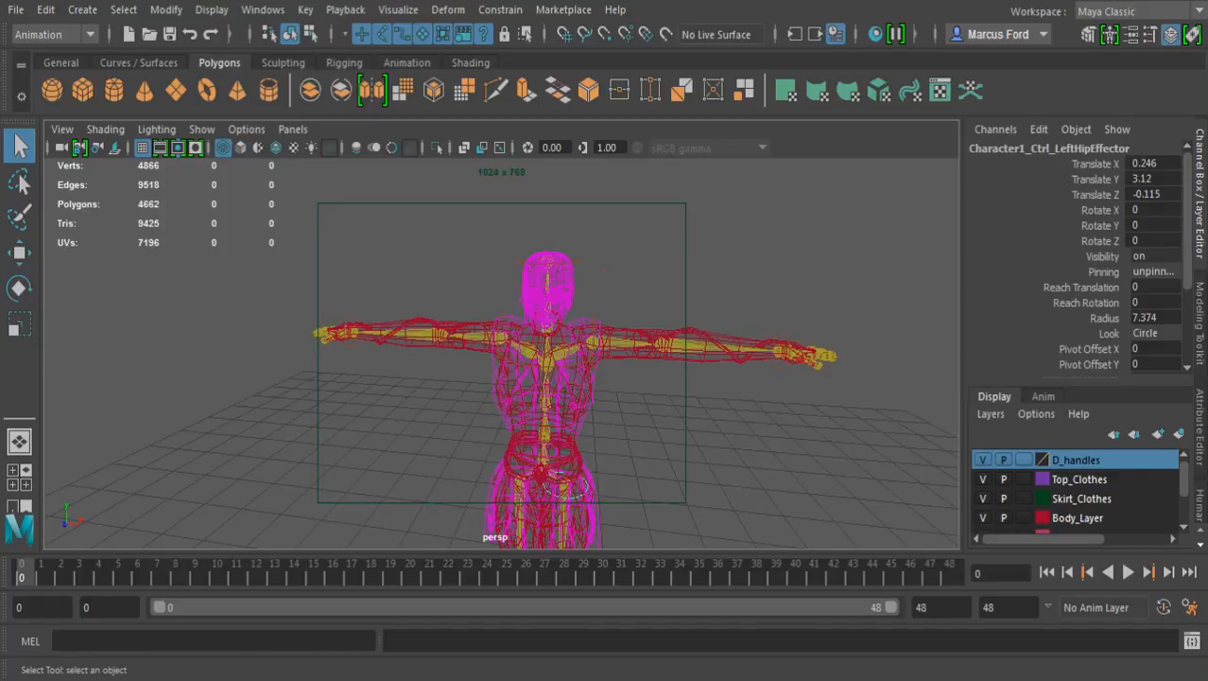
pyautogui.click(565, 511)
pyautogui.click(546, 448)
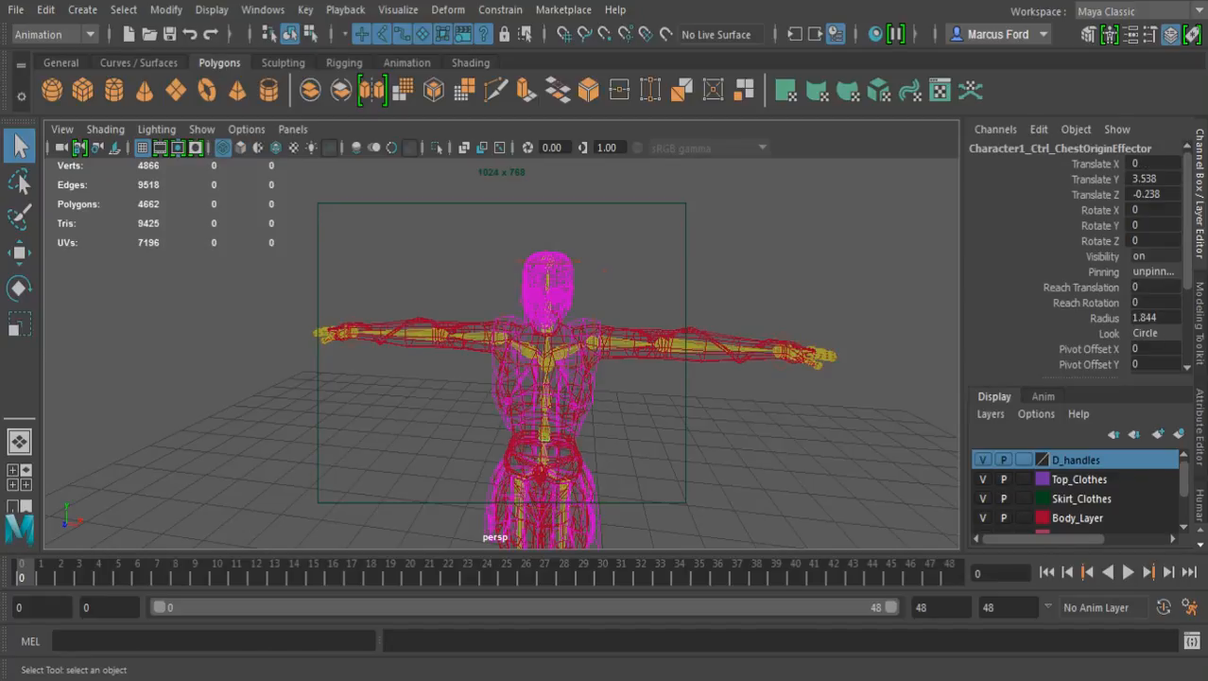
pyautogui.click(546, 434)
pyautogui.press('Up')
pyautogui.press('Up')
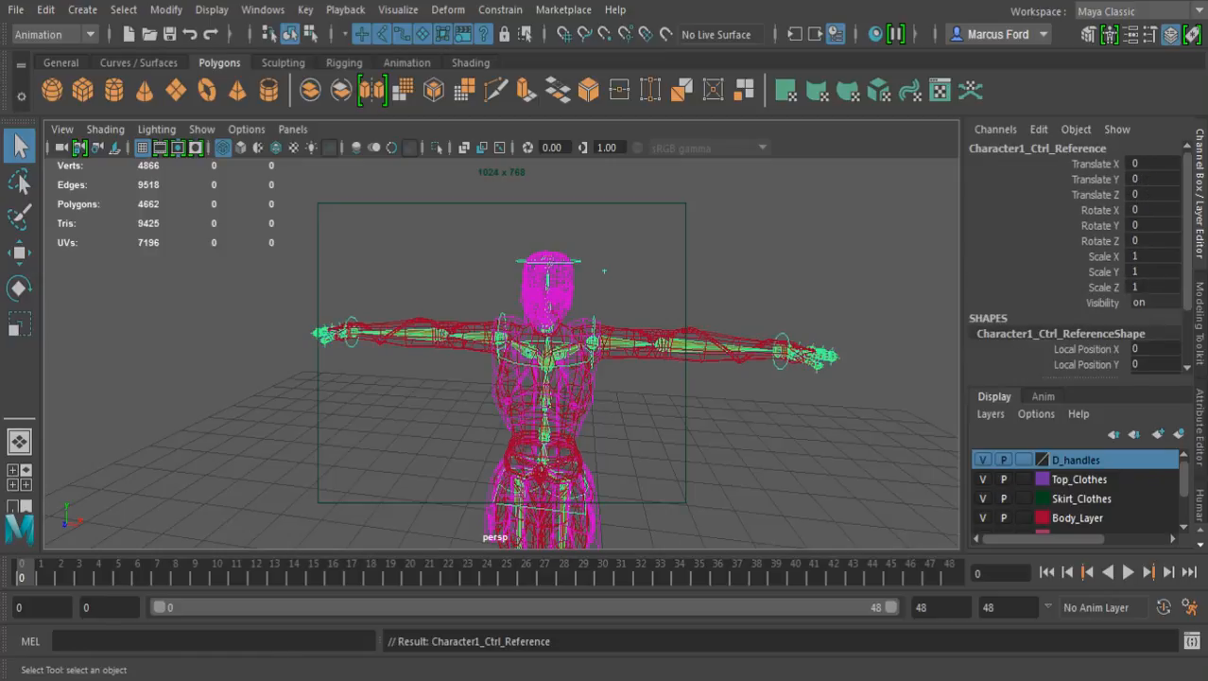
# Examine the pelvis and skirt bones up close and select the R_Dec_side_front_mid joint
pyautogui.keyDown('alt'); pyautogui.moveTo(531, 450); pyautogui.dragTo(440, 402); pyautogui.keyUp('alt')
pyautogui.keyDown('alt'); pyautogui.moveTo(439, 402); pyautogui.dragTo(440, 378, button='middle'); pyautogui.keyUp('alt')
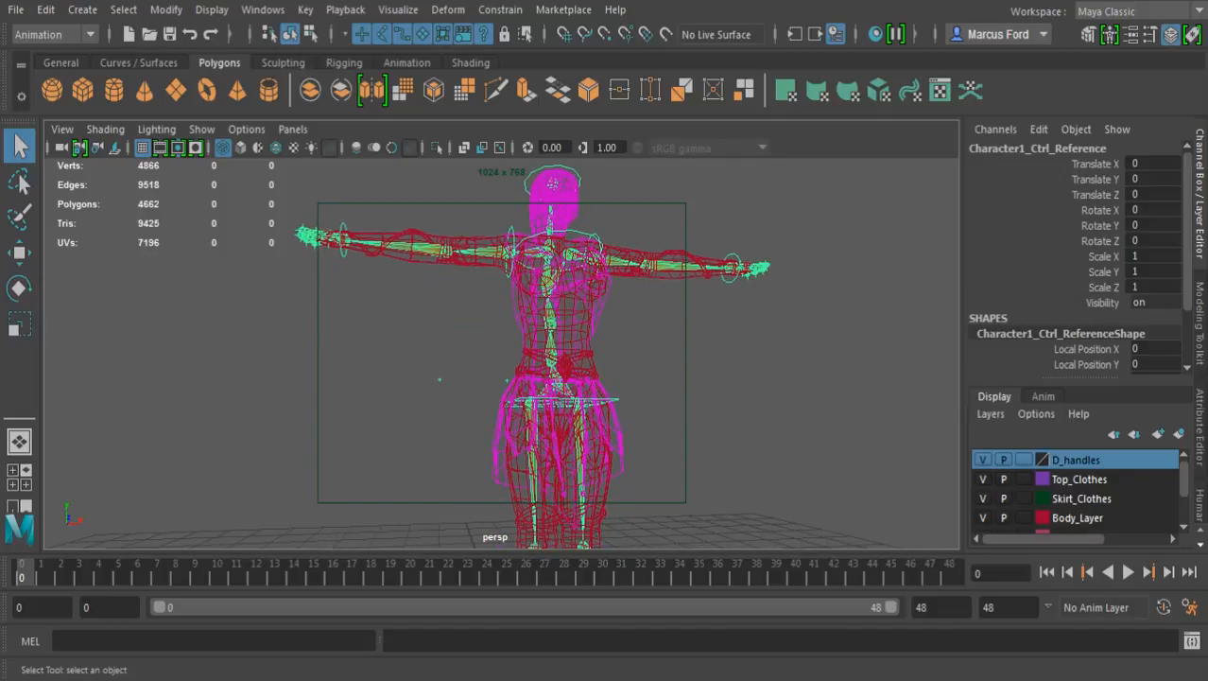
pyautogui.keyDown('alt'); pyautogui.moveTo(440, 377); pyautogui.dragTo(494, 361); pyautogui.keyUp('alt')
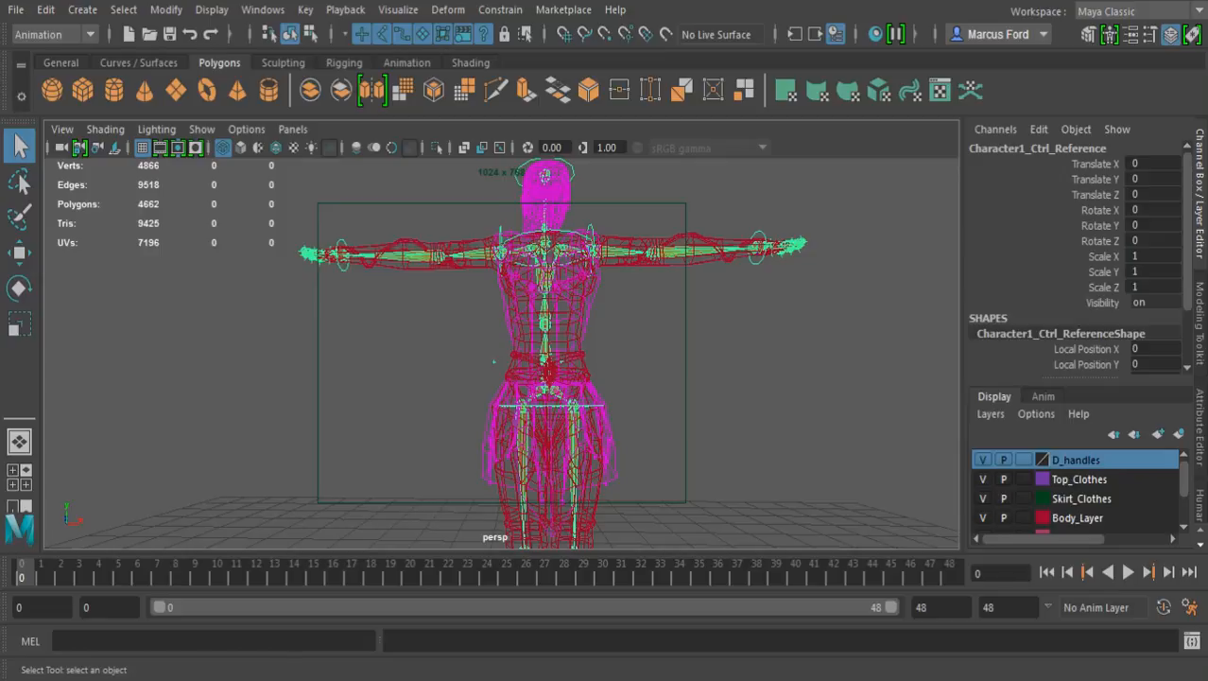
pyautogui.keyDown('alt'); pyautogui.moveTo(492, 352); pyautogui.dragTo(606, 353, button='right'); pyautogui.keyUp('alt')
pyautogui.keyDown('alt'); pyautogui.moveTo(567, 388); pyautogui.dragTo(563, 287, button='middle'); pyautogui.keyUp('alt')
pyautogui.keyDown('alt'); pyautogui.moveTo(564, 312); pyautogui.dragTo(516, 350); pyautogui.keyUp('alt')
pyautogui.keyDown('alt'); pyautogui.moveTo(516, 350); pyautogui.dragTo(605, 353, button='right'); pyautogui.keyUp('alt')
pyautogui.keyDown('alt'); pyautogui.moveTo(586, 397); pyautogui.dragTo(558, 350, button='middle'); pyautogui.keyUp('alt')
pyautogui.keyDown('alt'); pyautogui.moveTo(558, 350); pyautogui.dragTo(547, 312); pyautogui.keyUp('alt')
pyautogui.click(429, 316)
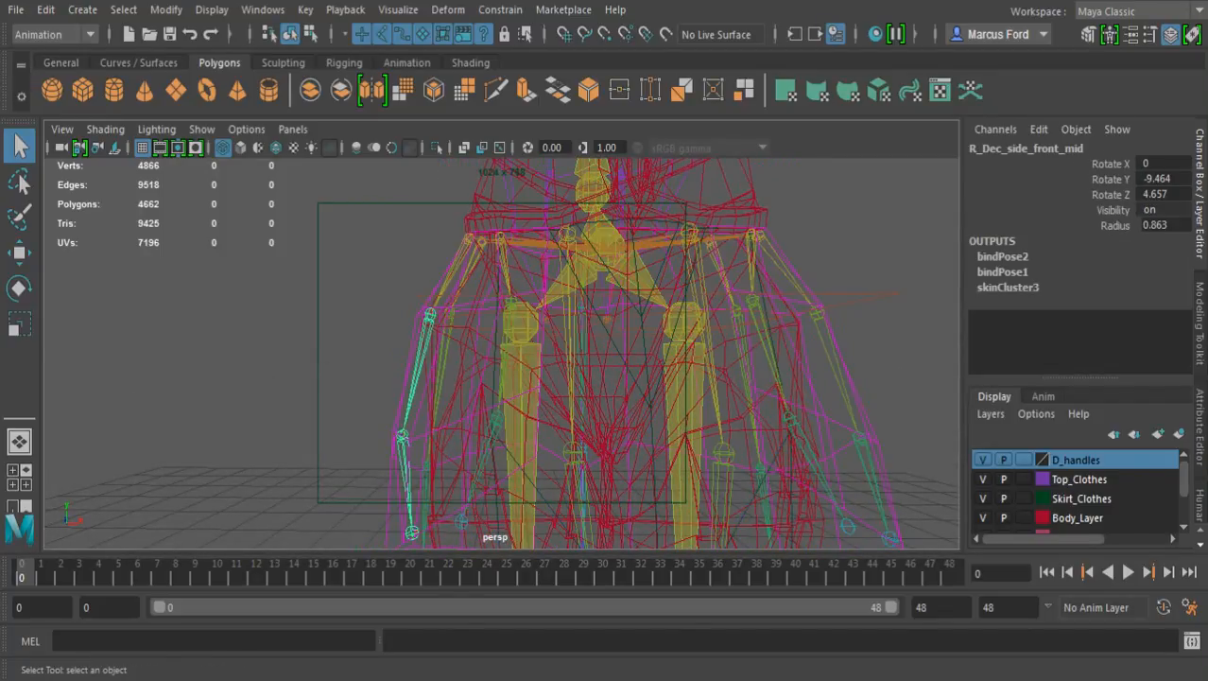
# Return the character to smooth shading and select the skirt's side panels together with its front panel
pyautogui.click(364, 326)
pyautogui.press('5')
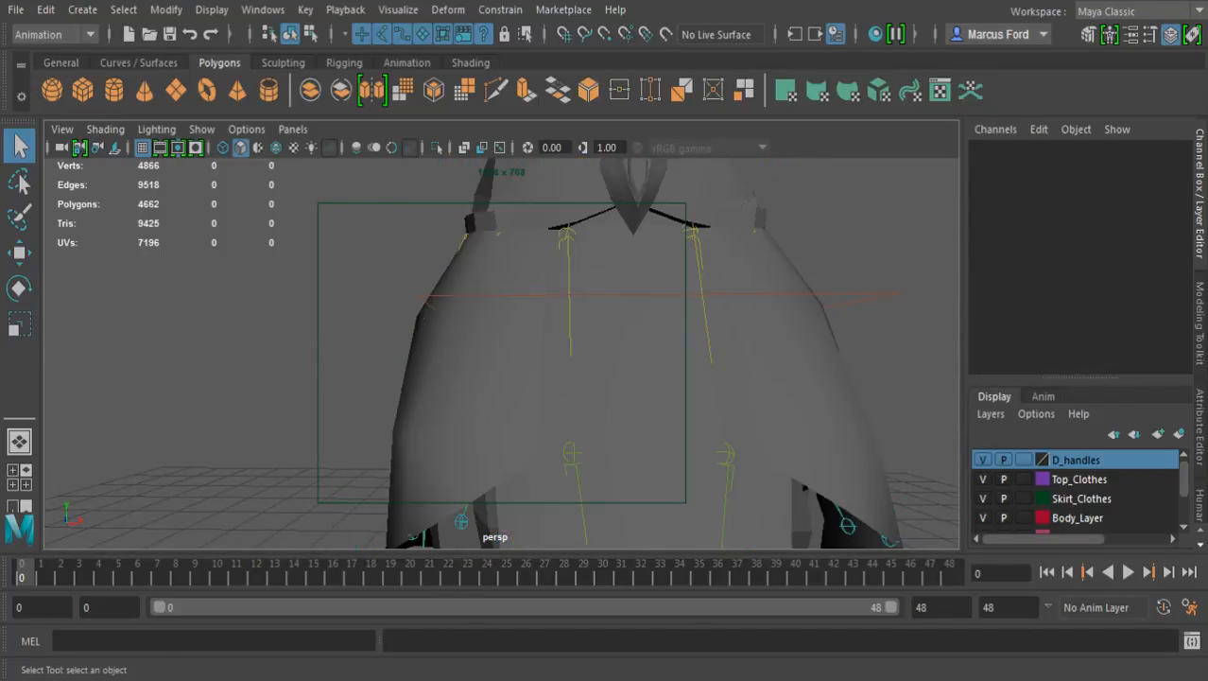
pyautogui.click(427, 314)
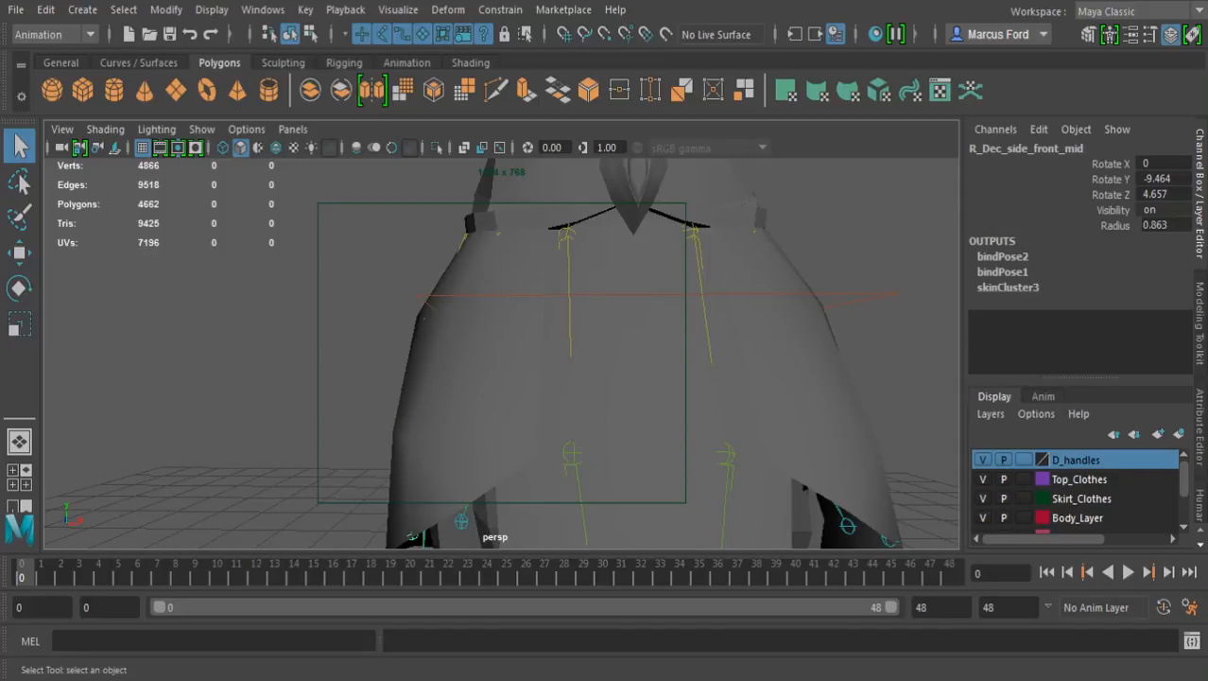
pyautogui.click(453, 359)
pyautogui.keyDown('alt'); pyautogui.moveTo(454, 359); pyautogui.dragTo(293, 359, button='right'); pyautogui.keyUp('alt')
pyautogui.keyDown('alt'); pyautogui.moveTo(294, 359); pyautogui.dragTo(284, 257, button='middle'); pyautogui.keyUp('alt')
pyautogui.keyDown('shift'); pyautogui.click(544, 331); pyautogui.keyUp('shift')
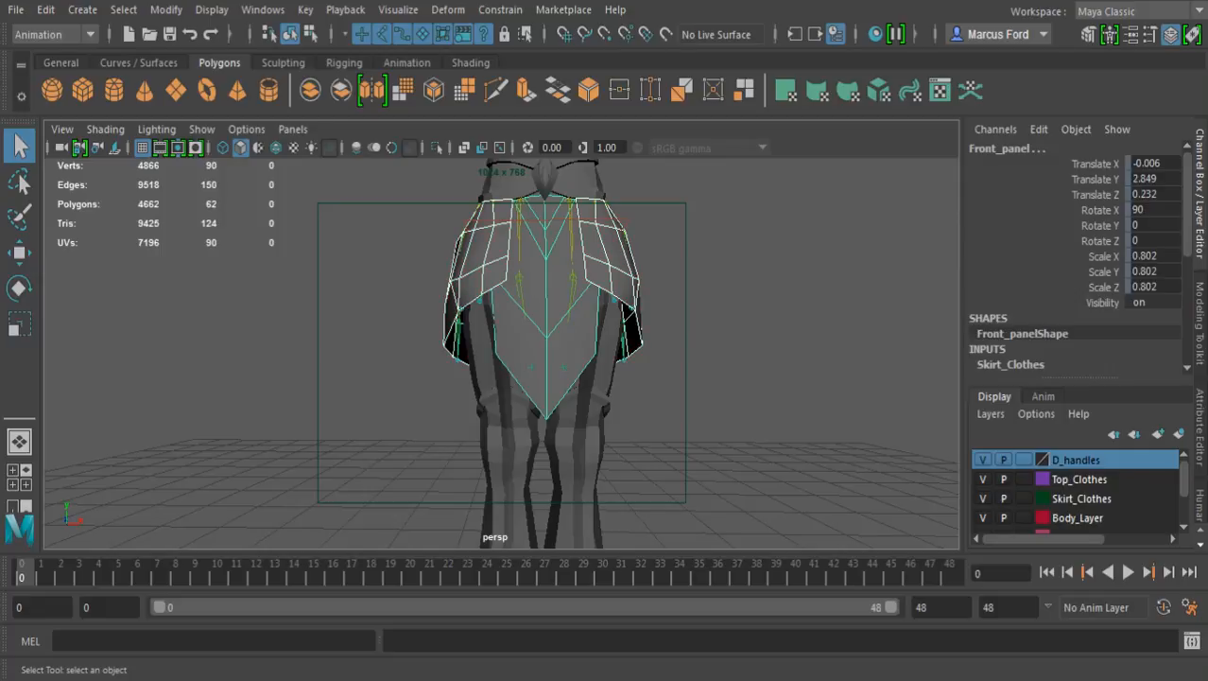
# Add the upper-body clothing and the head mesh to the selection
pyautogui.keyDown('alt'); pyautogui.moveTo(545, 331); pyautogui.dragTo(473, 359); pyautogui.keyUp('alt')
pyautogui.keyDown('alt'); pyautogui.moveTo(472, 359); pyautogui.dragTo(312, 360, button='right'); pyautogui.keyUp('alt')
pyautogui.keyDown('alt'); pyautogui.moveTo(473, 302); pyautogui.dragTo(494, 430, button='middle'); pyautogui.keyUp('alt')
pyautogui.keyDown('alt'); pyautogui.moveTo(425, 378); pyautogui.dragTo(596, 378, button='right'); pyautogui.keyUp('alt')
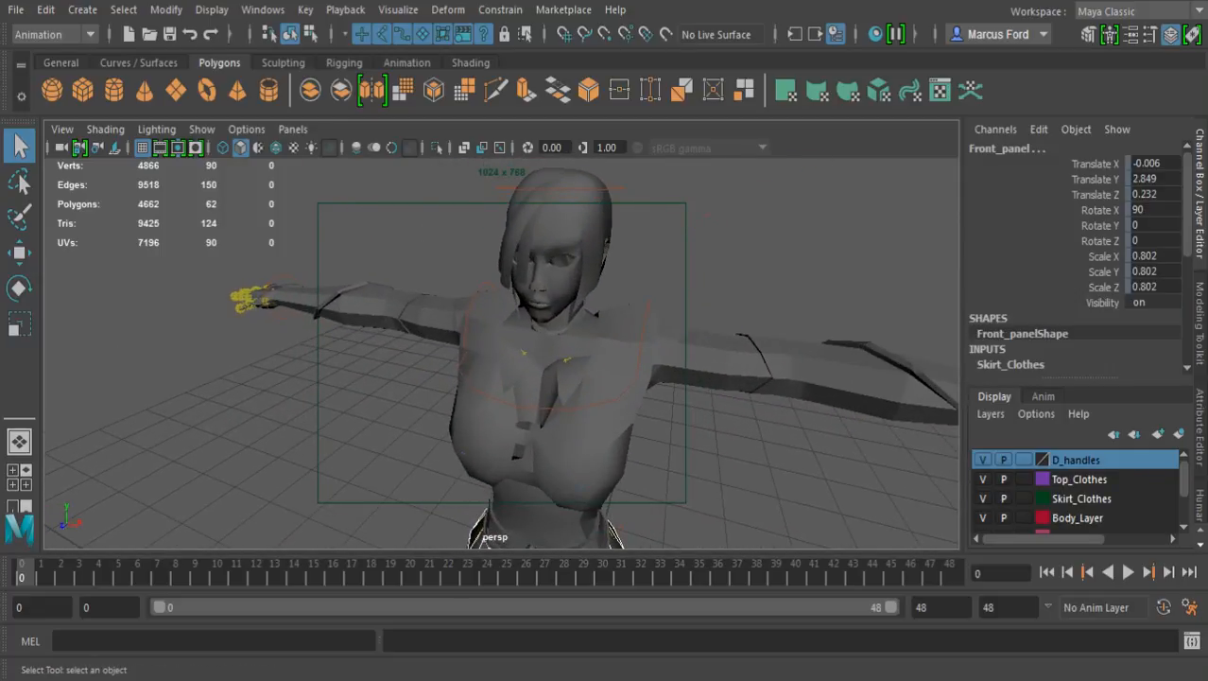
pyautogui.keyDown('shift'); pyautogui.click(588, 437); pyautogui.keyUp('shift')
pyautogui.keyDown('alt'); pyautogui.moveTo(588, 359); pyautogui.dragTo(562, 501, button='middle'); pyautogui.keyUp('alt')
pyautogui.keyDown('alt'); pyautogui.moveTo(561, 473); pyautogui.dragTo(614, 350); pyautogui.keyUp('alt')
pyautogui.keyDown('alt'); pyautogui.moveTo(615, 350); pyautogui.dragTo(803, 350, button='right'); pyautogui.keyUp('alt')
pyautogui.keyDown('alt'); pyautogui.moveTo(605, 284); pyautogui.dragTo(553, 524, button='middle'); pyautogui.keyUp('alt')
pyautogui.keyDown('shift'); pyautogui.click(634, 407); pyautogui.keyUp('shift')
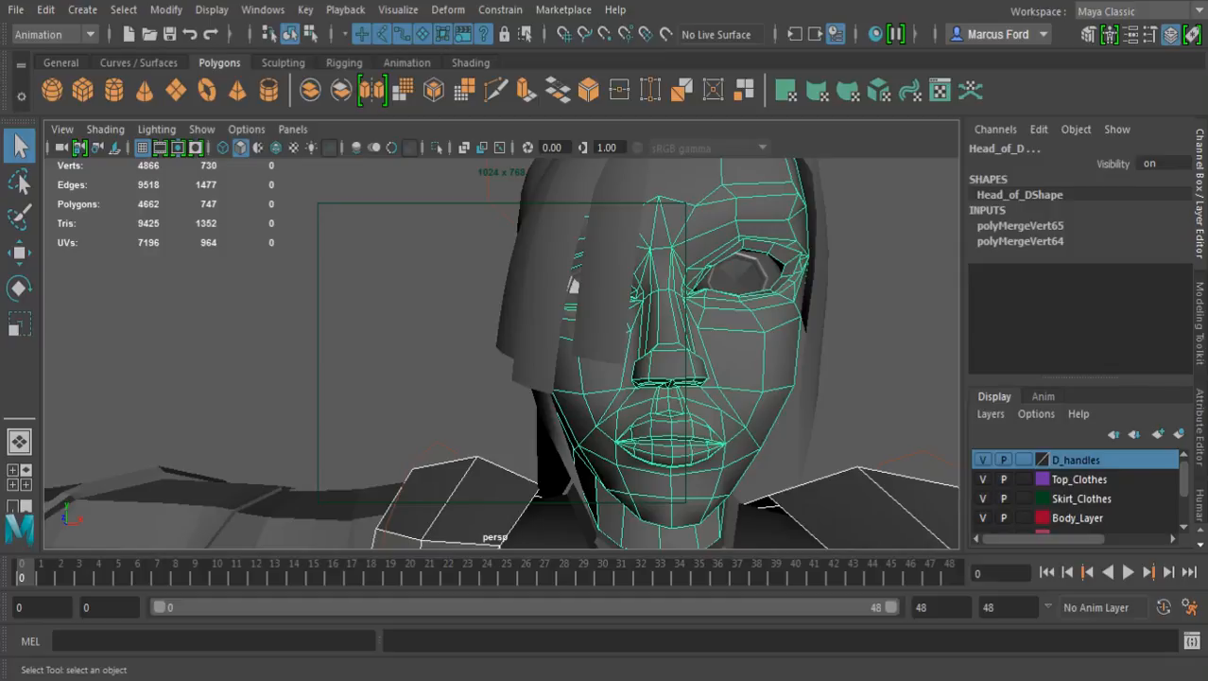
# Add the hair strands over the face and the main hair piece to the selection
pyautogui.click(573, 284)
pyautogui.click(573, 284)
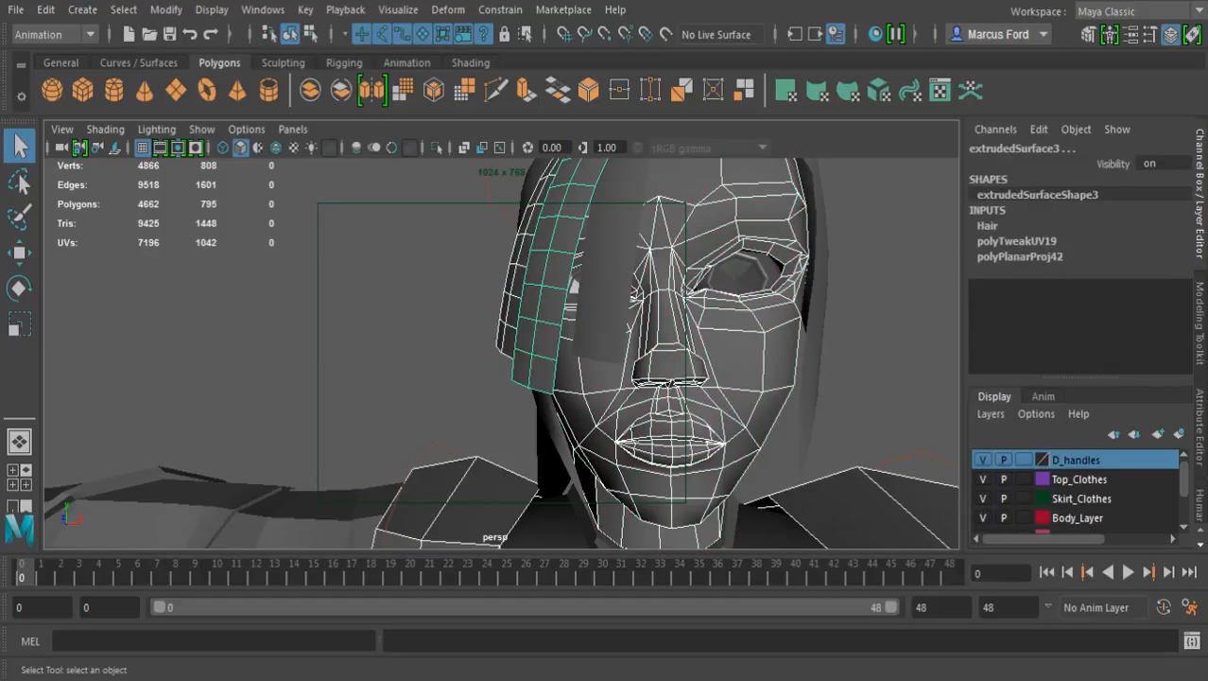
pyautogui.click(573, 284)
pyautogui.keyDown('alt'); pyautogui.moveTo(573, 284); pyautogui.dragTo(640, 510); pyautogui.keyUp('alt')
pyautogui.click(759, 358)
# Add both eyeballs to the selection from inside the head
pyautogui.keyDown('alt'); pyautogui.moveTo(567, 378); pyautogui.dragTo(359, 406); pyautogui.keyUp('alt')
pyautogui.keyDown('alt'); pyautogui.moveTo(359, 406); pyautogui.dragTo(568, 388, button='middle'); pyautogui.keyUp('alt')
pyautogui.keyDown('alt'); pyautogui.moveTo(567, 388); pyautogui.dragTo(487, 402); pyautogui.keyUp('alt')
pyautogui.keyDown('alt'); pyautogui.moveTo(487, 402); pyautogui.dragTo(776, 413, button='right'); pyautogui.keyUp('alt')
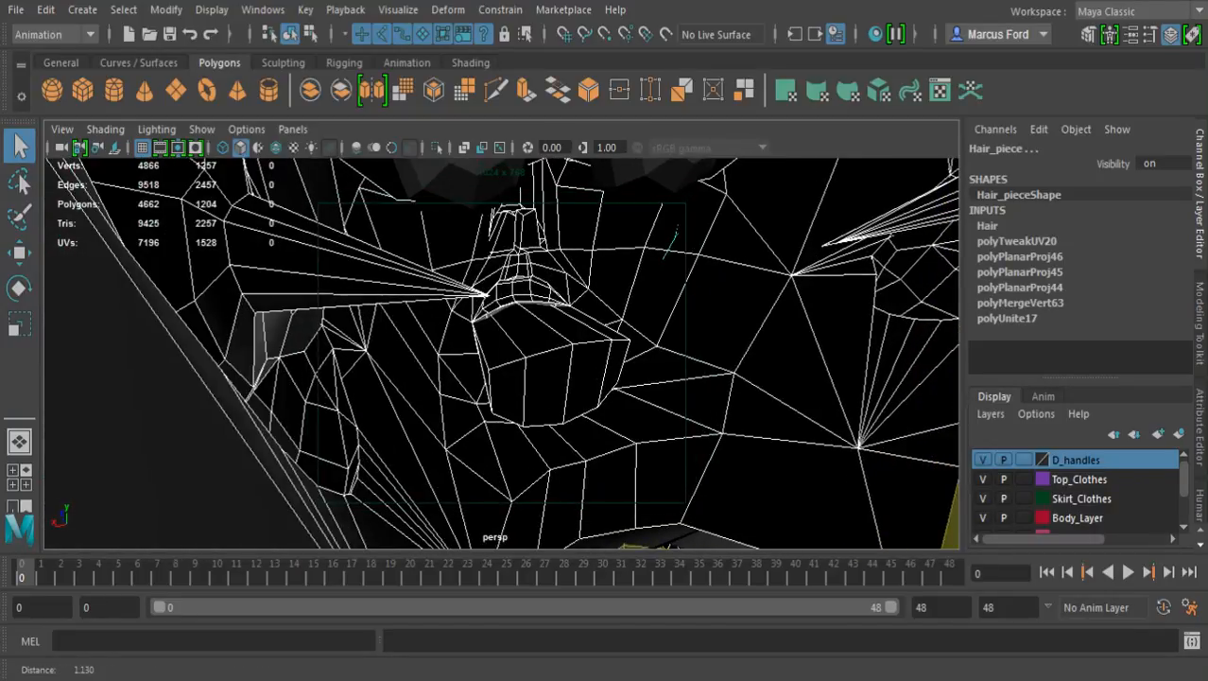
pyautogui.keyDown('alt'); pyautogui.moveTo(587, 302); pyautogui.dragTo(525, 464, button='middle'); pyautogui.keyUp('alt')
pyautogui.keyDown('alt'); pyautogui.moveTo(529, 406); pyautogui.dragTo(553, 407, button='right'); pyautogui.keyUp('alt')
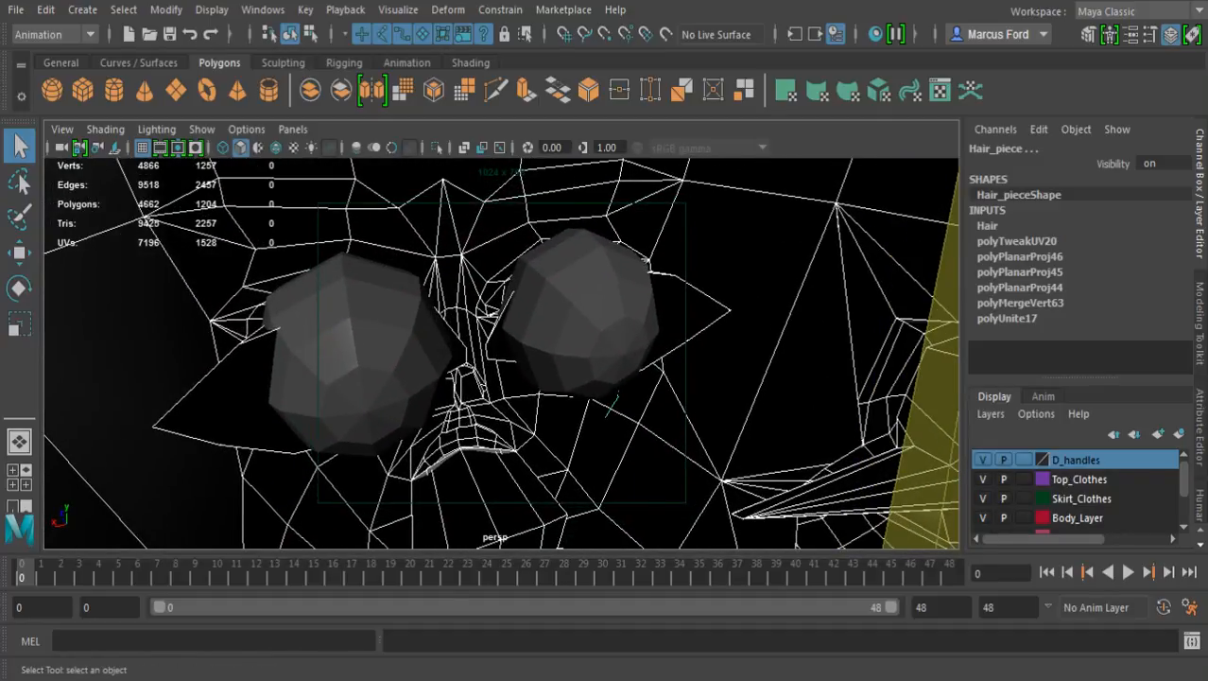
pyautogui.keyDown('shift'); pyautogui.click(359, 354); pyautogui.keyUp('shift')
pyautogui.keyDown('shift'); pyautogui.click(582, 317); pyautogui.keyUp('shift')
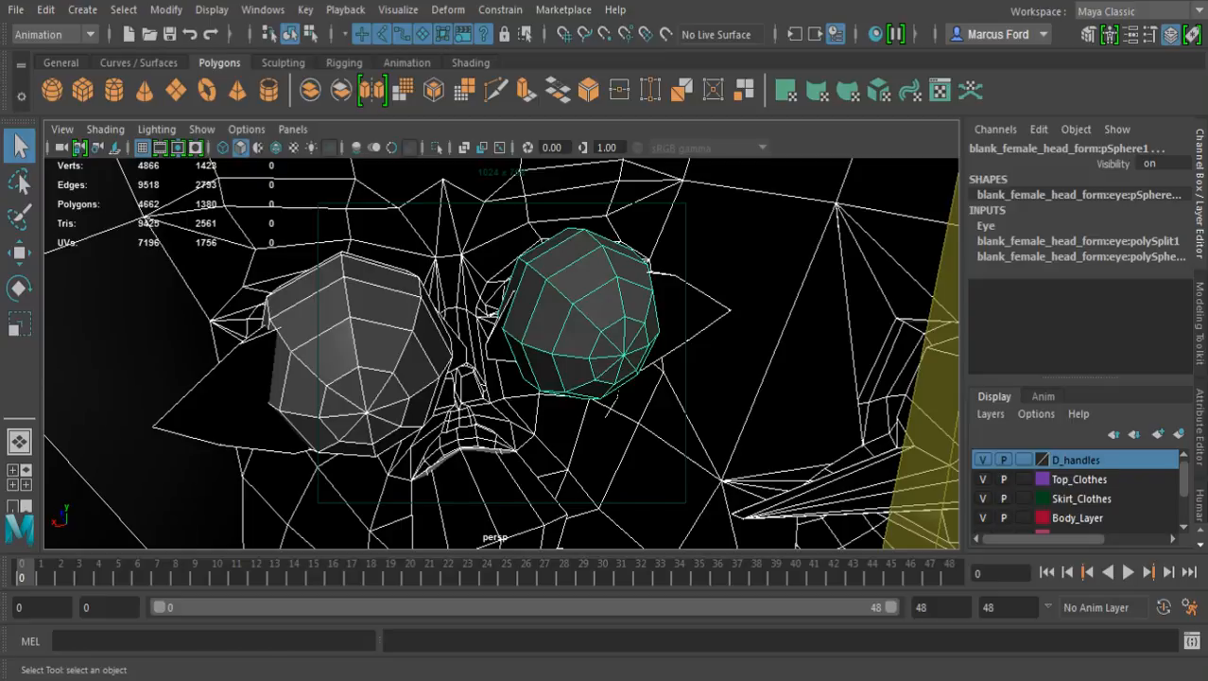
# Delete the construction history of all the selected clothing, head, hair and eye meshes, and clear the selection
pyautogui.click(82, 9)
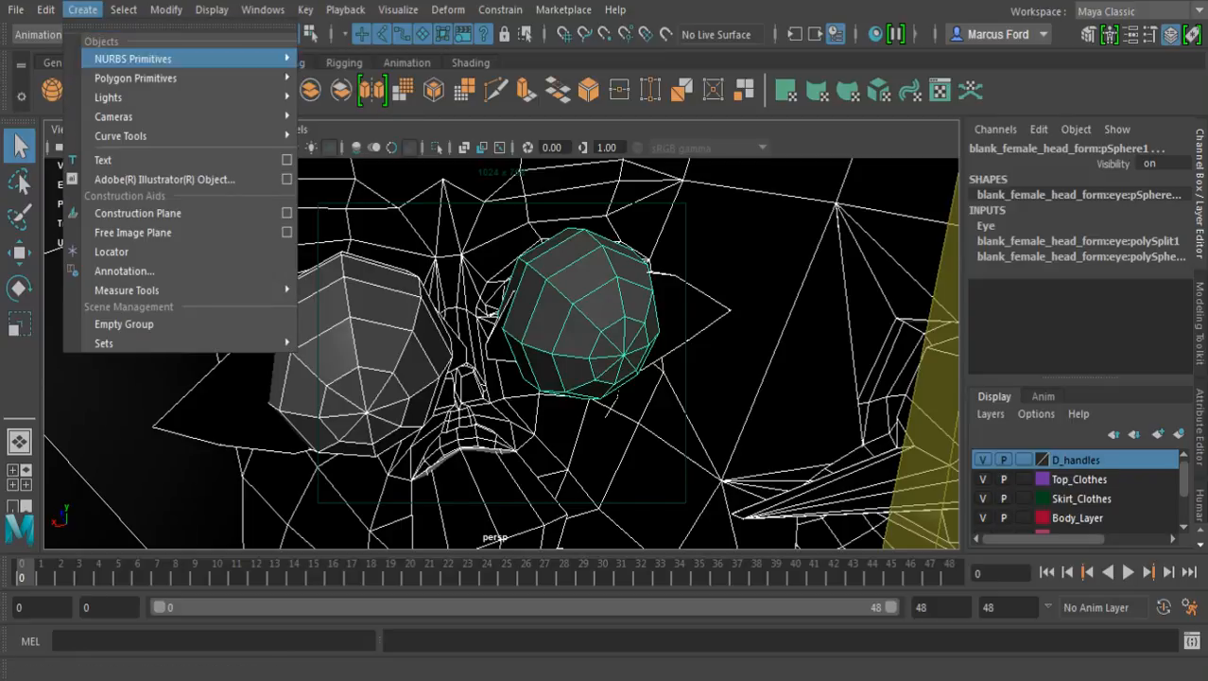
pyautogui.moveTo(46, 9)
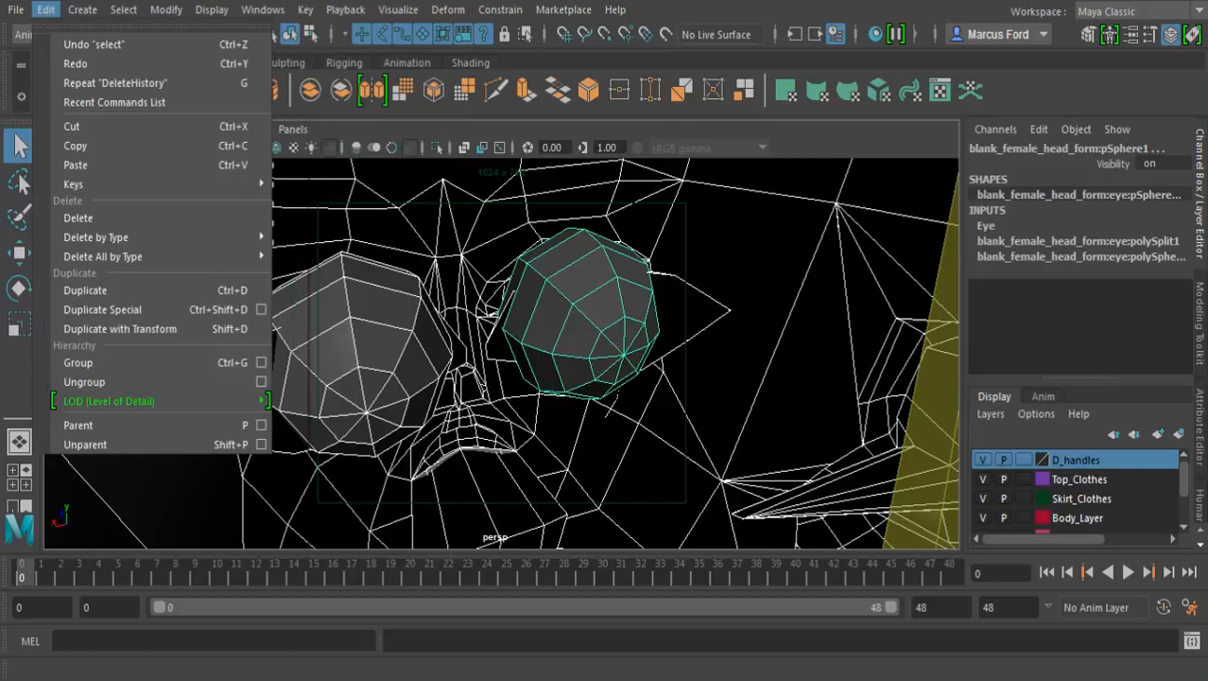
pyautogui.moveTo(142, 237)
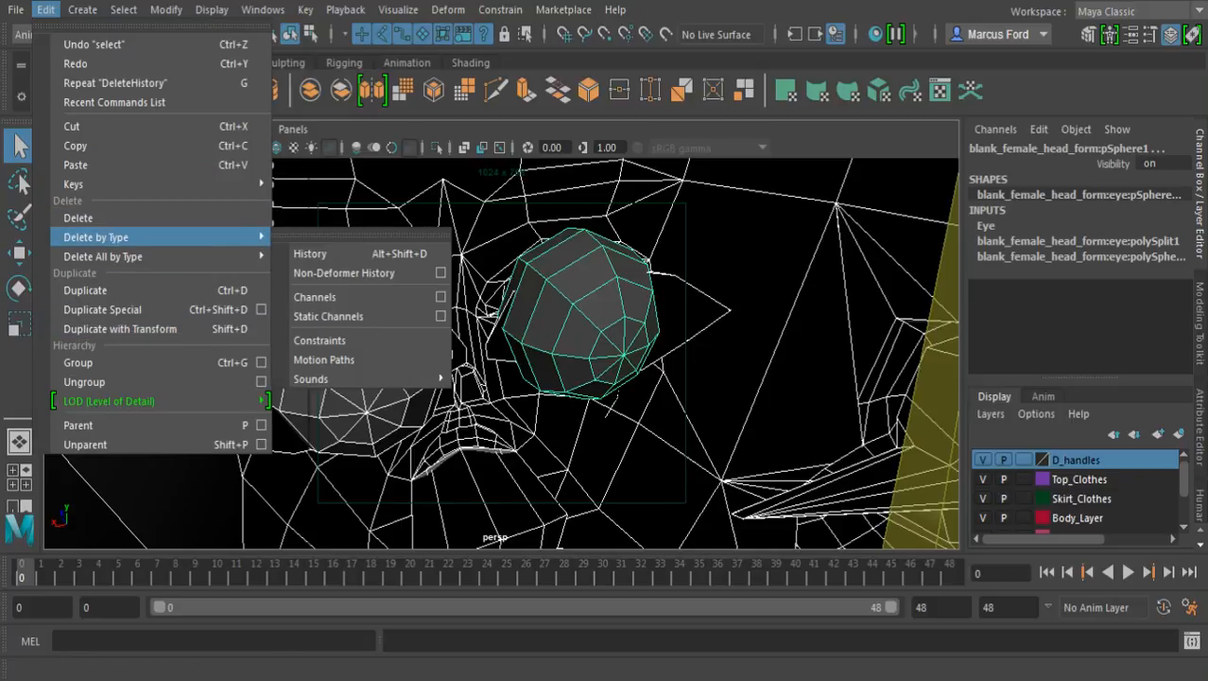
pyautogui.click(312, 253)
pyautogui.keyDown('alt'); pyautogui.moveTo(605, 359); pyautogui.dragTo(378, 359, button='right'); pyautogui.keyUp('alt')
pyautogui.keyDown('alt'); pyautogui.moveTo(378, 359); pyautogui.dragTo(709, 345); pyautogui.keyUp('alt')
pyautogui.click(709, 345)
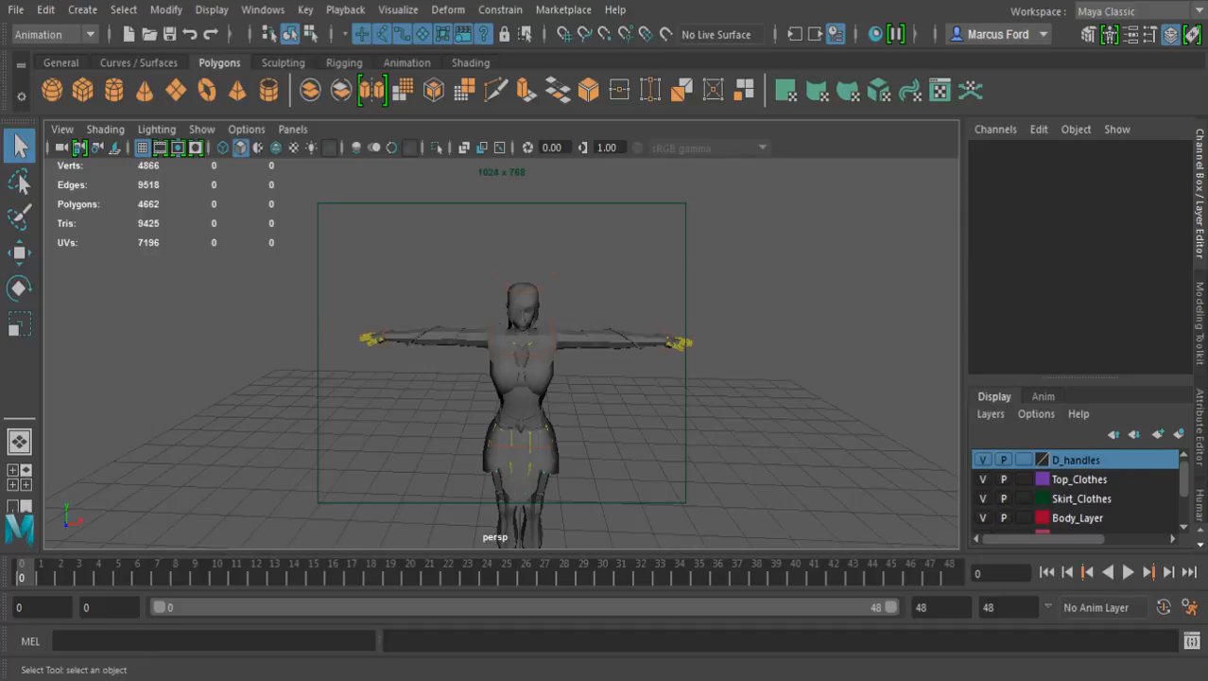
# Show the character in wireframe, select the hips control and examine the pelvis and head bones up close
pyautogui.keyDown('alt'); pyautogui.moveTo(709, 345); pyautogui.dragTo(803, 345, button='right'); pyautogui.keyUp('alt')
pyautogui.press('4')
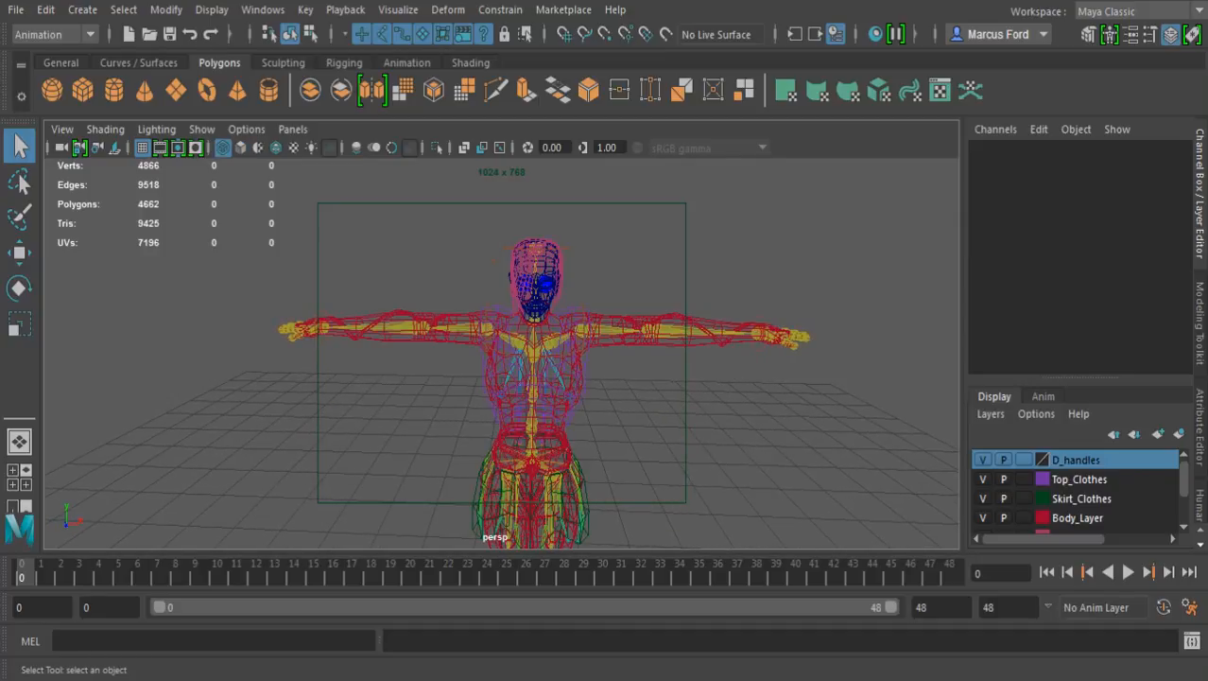
pyautogui.click(533, 460)
pyautogui.keyDown('alt'); pyautogui.moveTo(533, 459); pyautogui.dragTo(446, 471); pyautogui.keyUp('alt')
pyautogui.keyDown('alt'); pyautogui.moveTo(567, 378); pyautogui.dragTo(452, 458, button='middle'); pyautogui.keyUp('alt')
pyautogui.keyDown('alt'); pyautogui.moveTo(452, 458); pyautogui.dragTo(492, 440); pyautogui.keyUp('alt')
pyautogui.keyDown('alt'); pyautogui.moveTo(492, 440); pyautogui.dragTo(626, 447, button='right'); pyautogui.keyUp('alt')
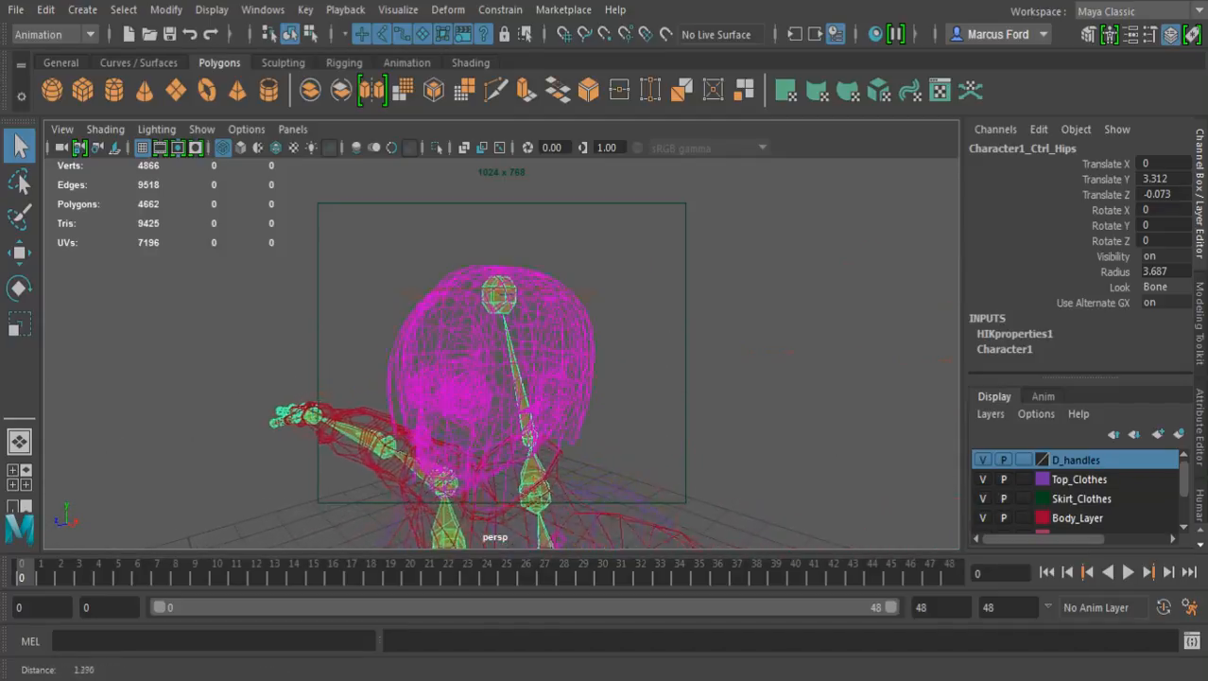
pyautogui.keyDown('alt'); pyautogui.moveTo(473, 445); pyautogui.dragTo(539, 433); pyautogui.keyUp('alt')
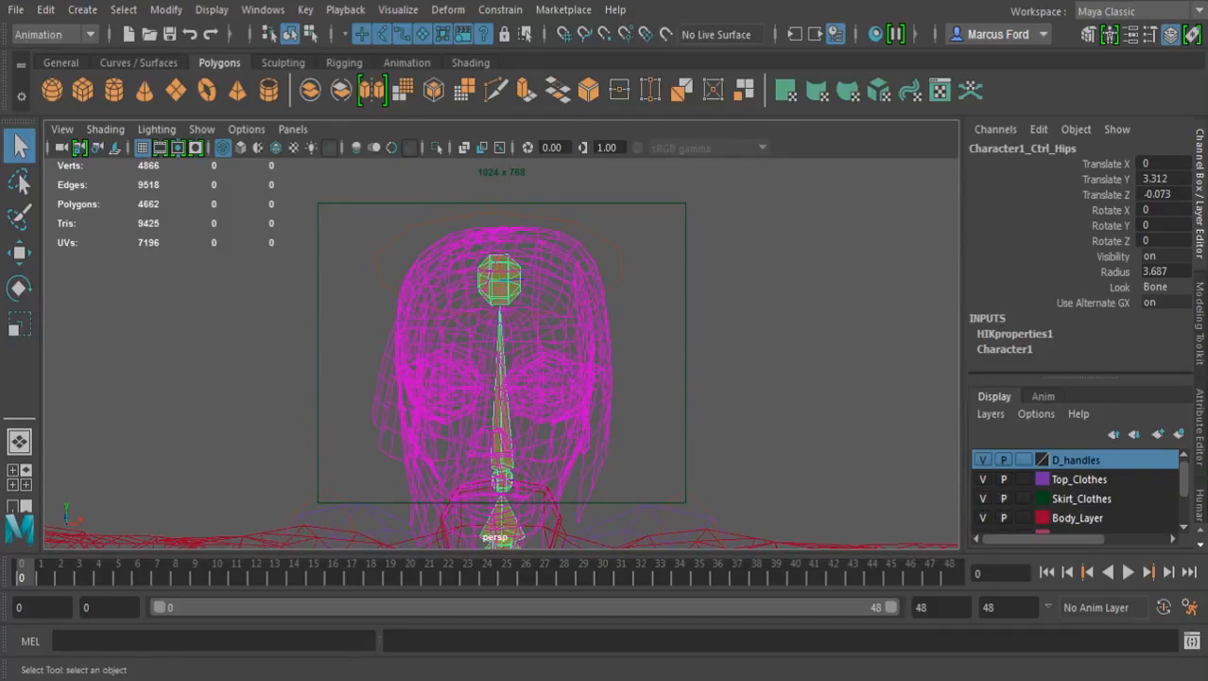
# Return to smooth shading and select the head mesh together with its hair strands and main hair piece
pyautogui.press('5')
pyautogui.click(536, 431)
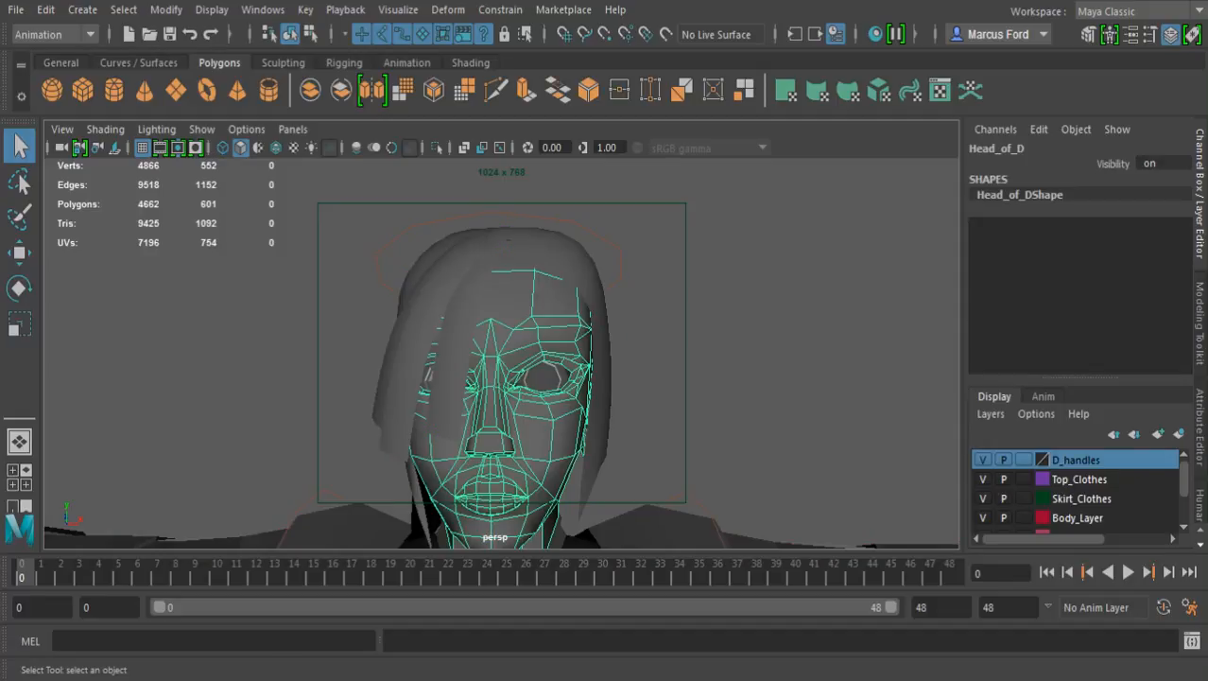
pyautogui.keyDown('alt'); pyautogui.moveTo(536, 431); pyautogui.dragTo(126, 164); pyautogui.keyUp('alt')
pyautogui.keyDown('shift'); pyautogui.click(438, 413); pyautogui.keyUp('shift')
pyautogui.keyDown('shift'); pyautogui.click(389, 432); pyautogui.keyUp('shift')
pyautogui.keyDown('shift'); pyautogui.click(399, 402); pyautogui.keyUp('shift')
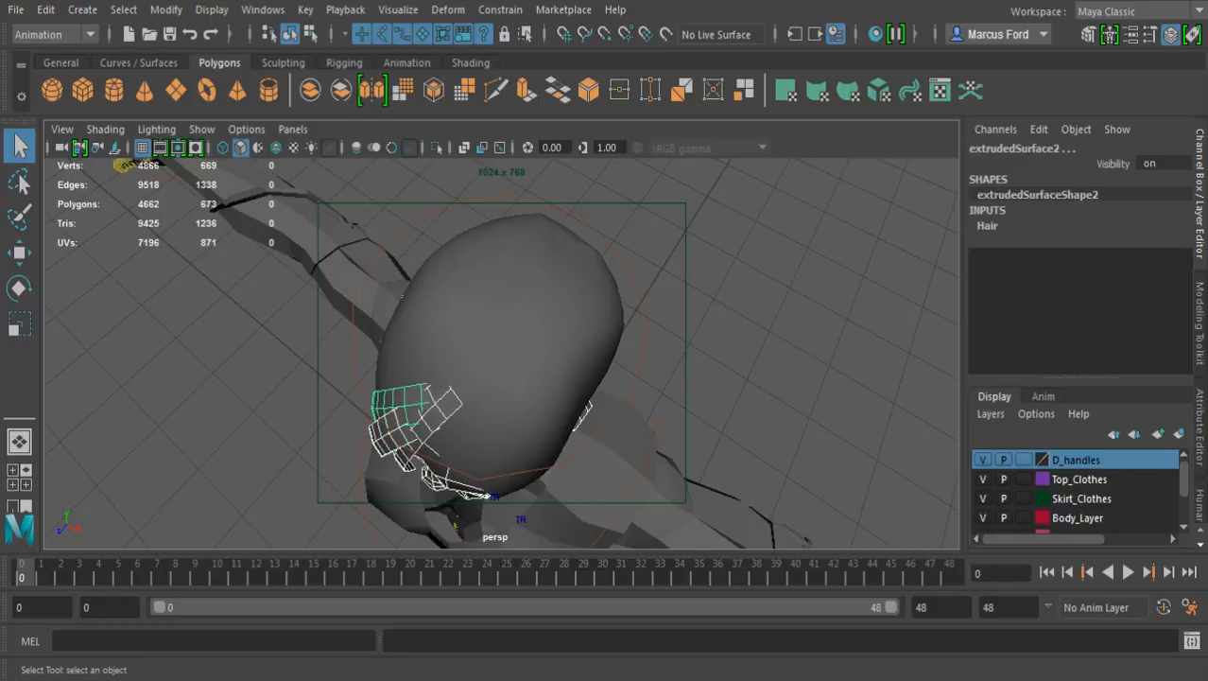
pyautogui.keyDown('shift'); pyautogui.click(390, 354); pyautogui.keyUp('shift')
pyautogui.hotkey('ctrl', 'z')
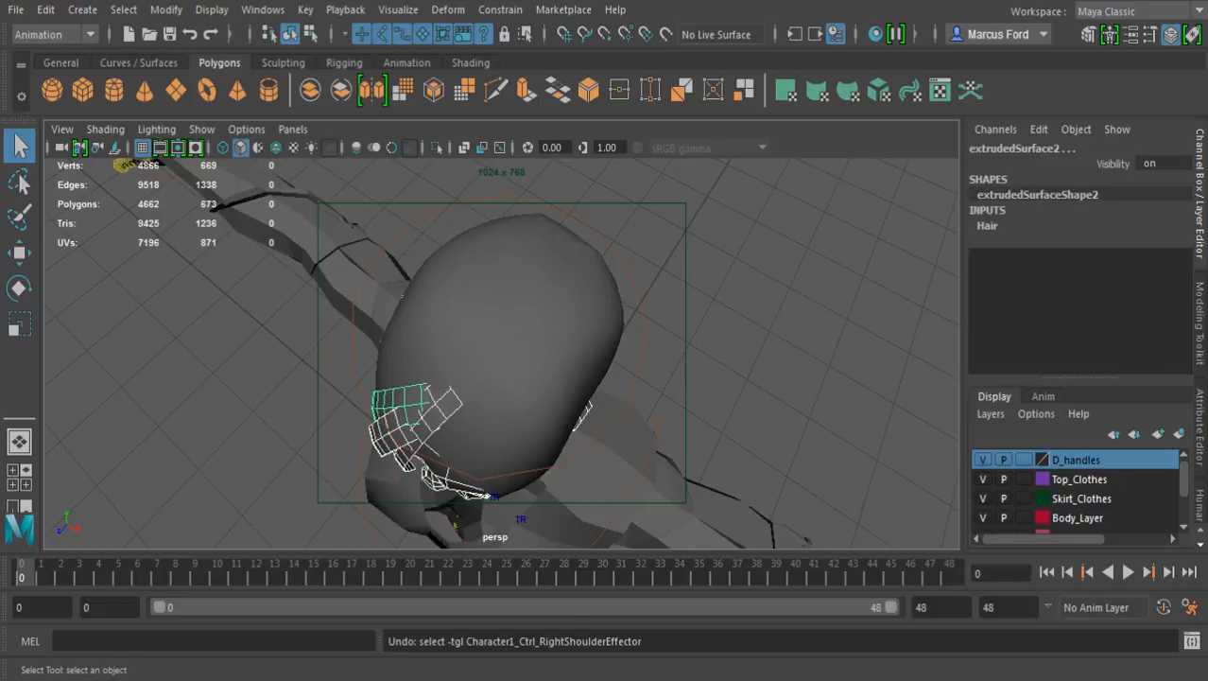
pyautogui.keyDown('shift'); pyautogui.click(483, 340); pyautogui.keyUp('shift')
# Extend the head and hair selection with the two eyeballs inside the head
pyautogui.keyDown('alt'); pyautogui.moveTo(548, 388); pyautogui.dragTo(298, 279); pyautogui.keyUp('alt')
pyautogui.scroll(10, 501, 352)
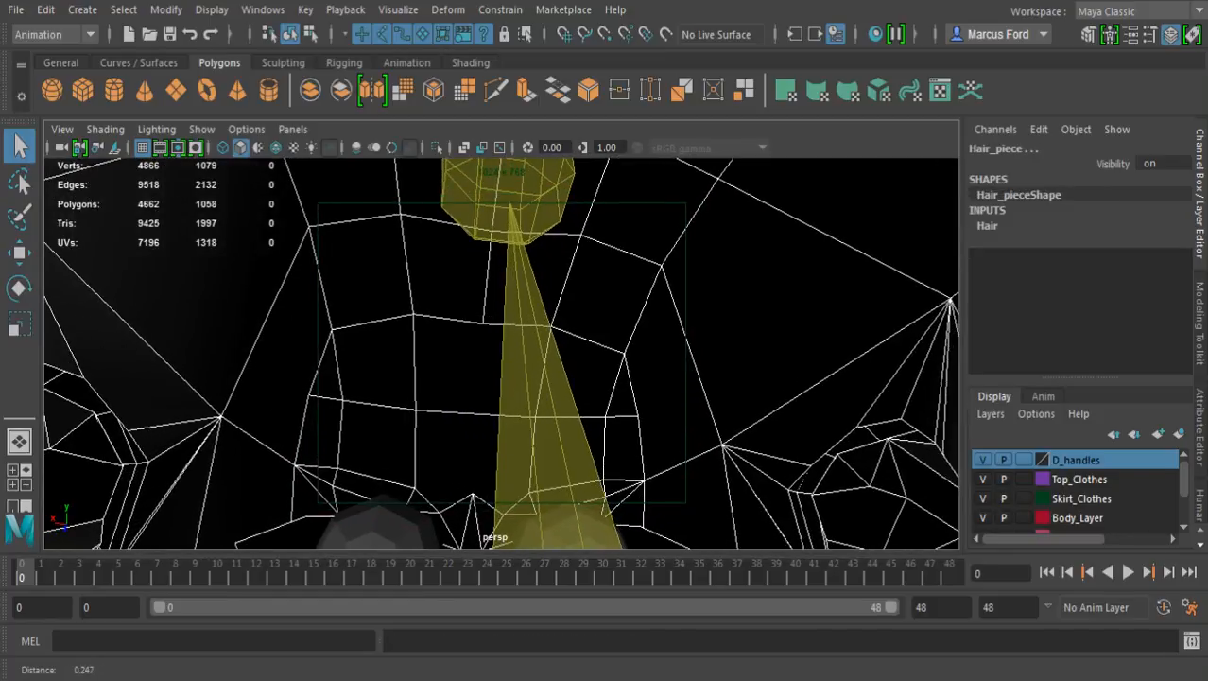
pyautogui.keyDown('alt'); pyautogui.moveTo(501, 353); pyautogui.dragTo(575, 426); pyautogui.keyUp('alt')
pyautogui.click(534, 402)
pyautogui.click(350, 399)
pyautogui.keyDown('alt'); pyautogui.moveTo(350, 399); pyautogui.dragTo(367, 483); pyautogui.keyUp('alt')
pyautogui.keyDown('alt'); pyautogui.moveTo(367, 483); pyautogui.dragTo(388, 614, button='middle'); pyautogui.keyUp('alt')
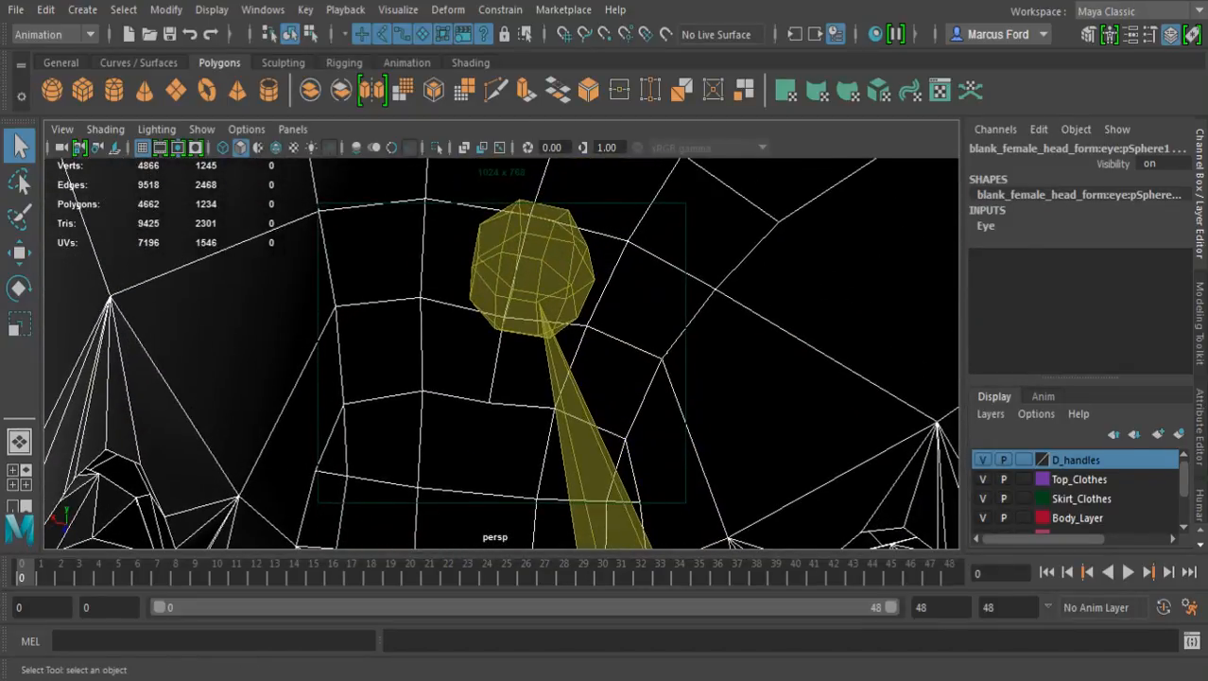
# Unparent the selected head, hair and eye meshes, and clear the selection
pyautogui.click(82, 9)
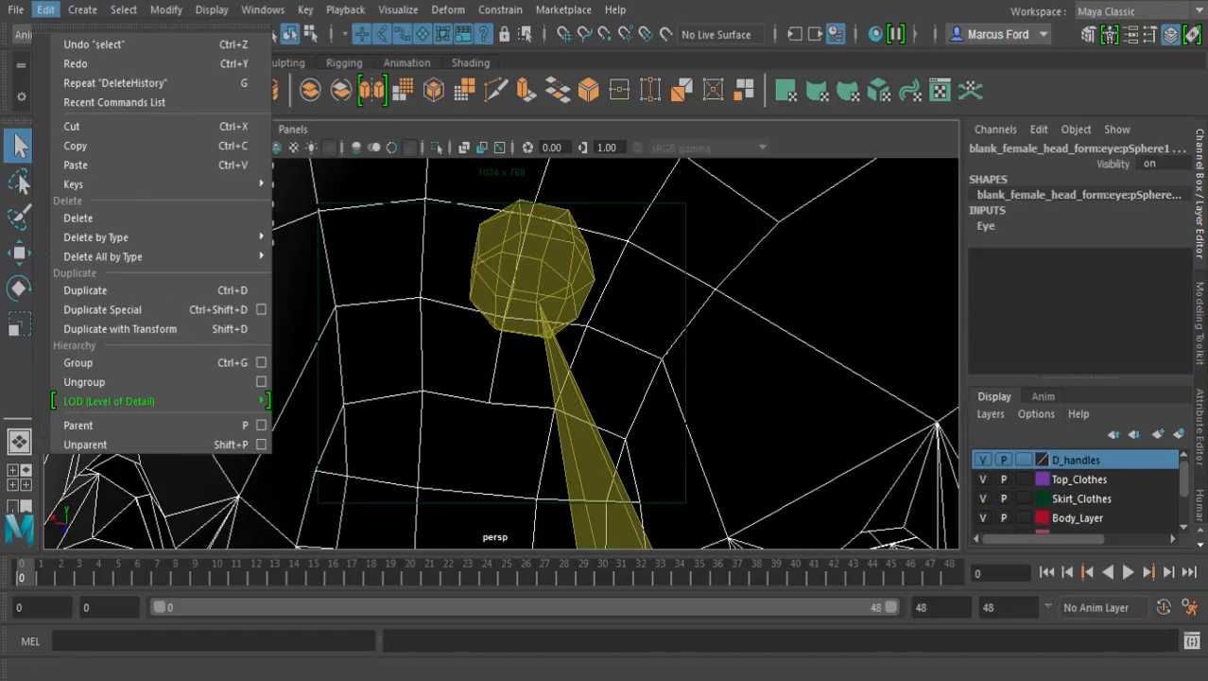
pyautogui.click(85, 445)
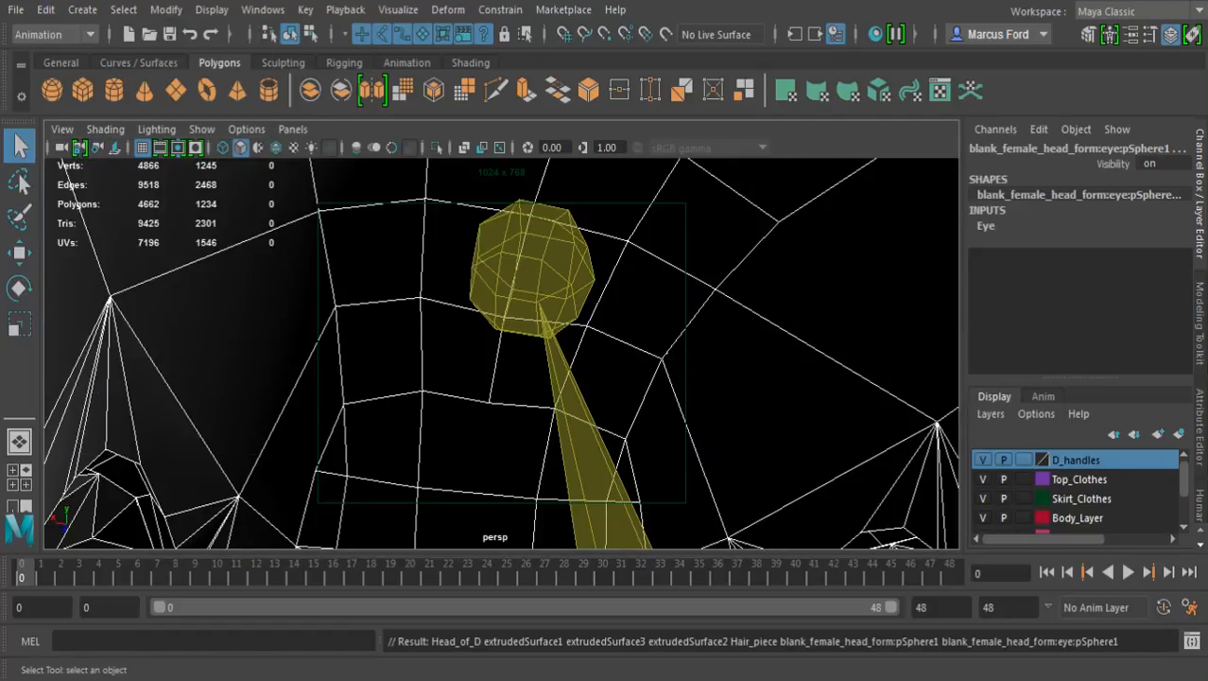
pyautogui.keyDown('alt'); pyautogui.moveTo(567, 379); pyautogui.dragTo(378, 378, button='right'); pyautogui.keyUp('alt')
pyautogui.keyDown('alt'); pyautogui.moveTo(454, 340); pyautogui.dragTo(558, 331); pyautogui.keyUp('alt')
pyautogui.click(605, 256)
pyautogui.keyDown('alt'); pyautogui.moveTo(567, 274); pyautogui.dragTo(908, 326); pyautogui.keyUp('alt')
pyautogui.keyDown('alt'); pyautogui.moveTo(662, 416); pyautogui.dragTo(719, 203, button='middle'); pyautogui.keyUp('alt')
pyautogui.keyDown('alt'); pyautogui.moveTo(699, 321); pyautogui.dragTo(629, 317); pyautogui.keyUp('alt')
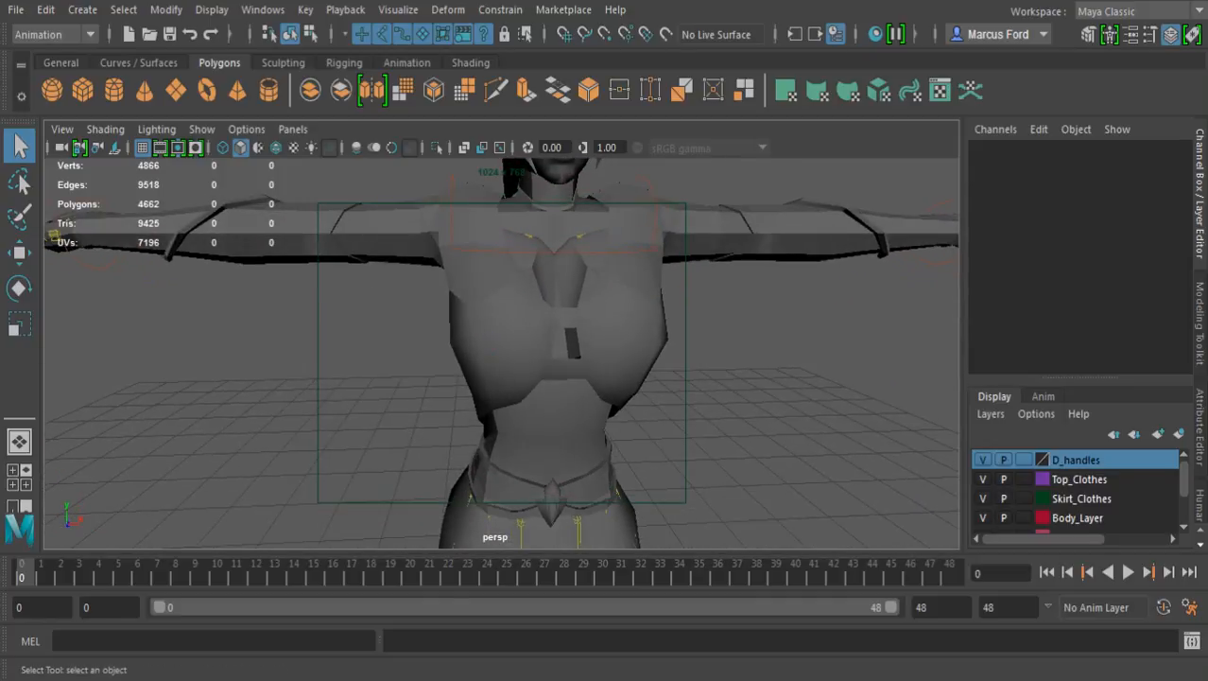
# Show the character in wireframe and remove the Character1_Ctrl_Hips control bone hierarchy
pyautogui.press('4')
pyautogui.click(540, 469)
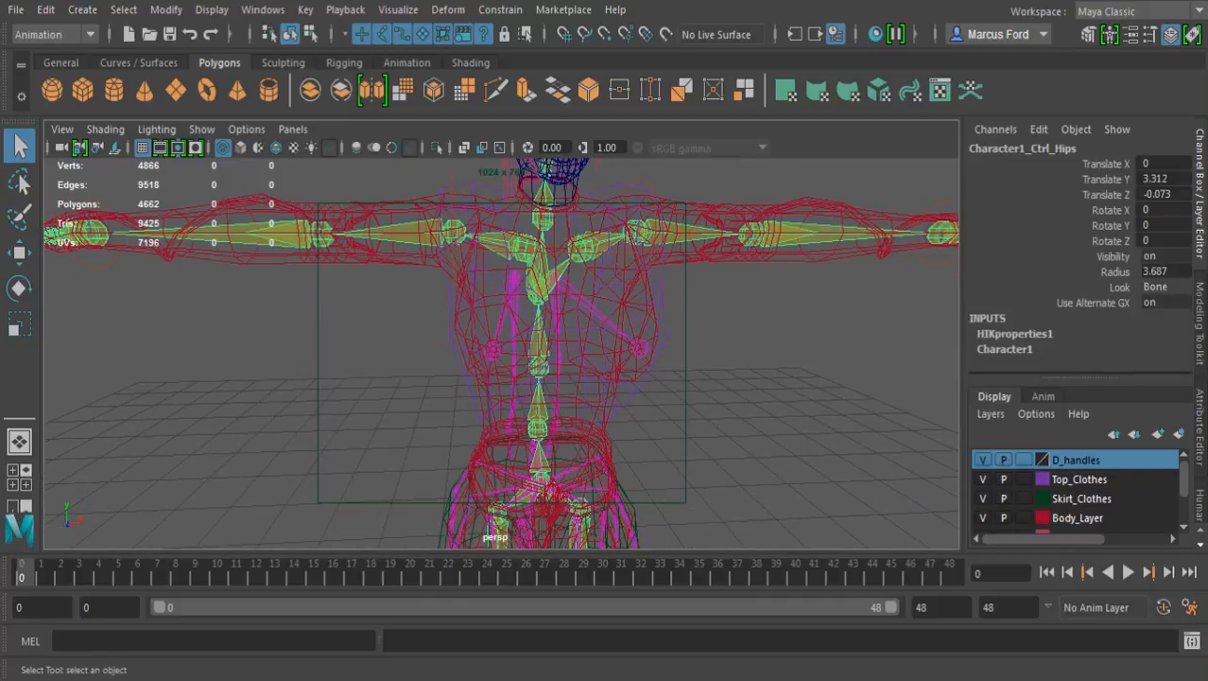
pyautogui.keyDown('alt'); pyautogui.moveTo(624, 331); pyautogui.dragTo(690, 416); pyautogui.keyUp('alt')
pyautogui.scroll(-8, 501, 322)
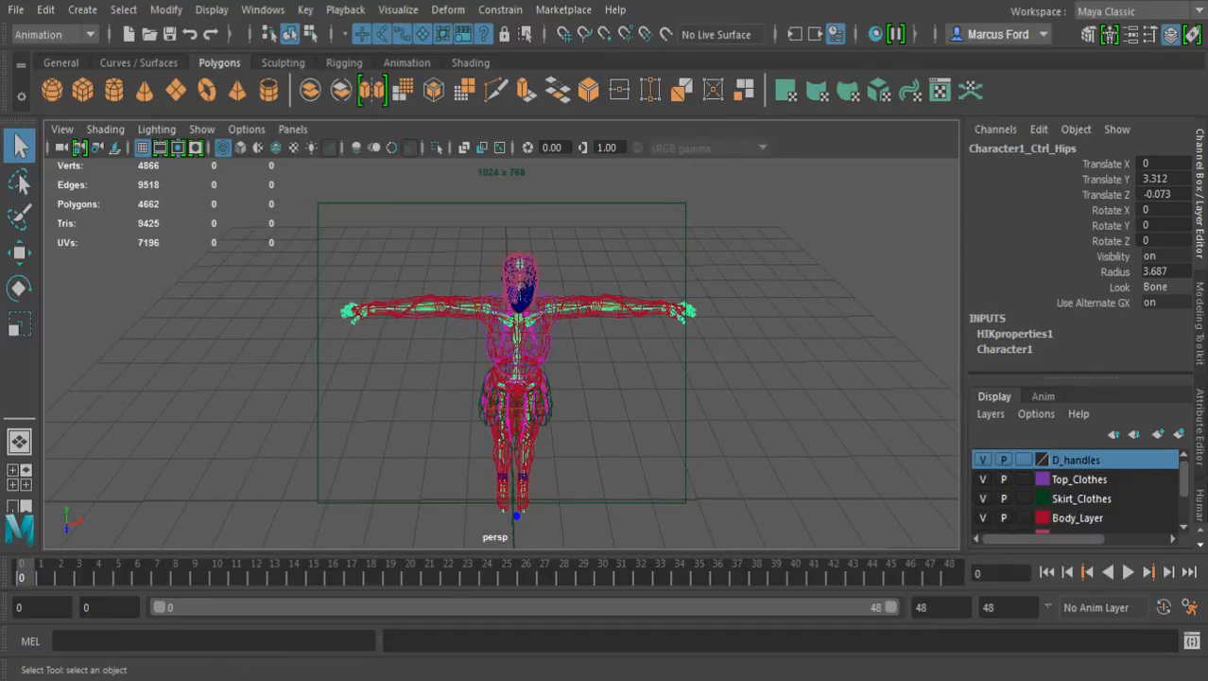
pyautogui.click(691, 416)
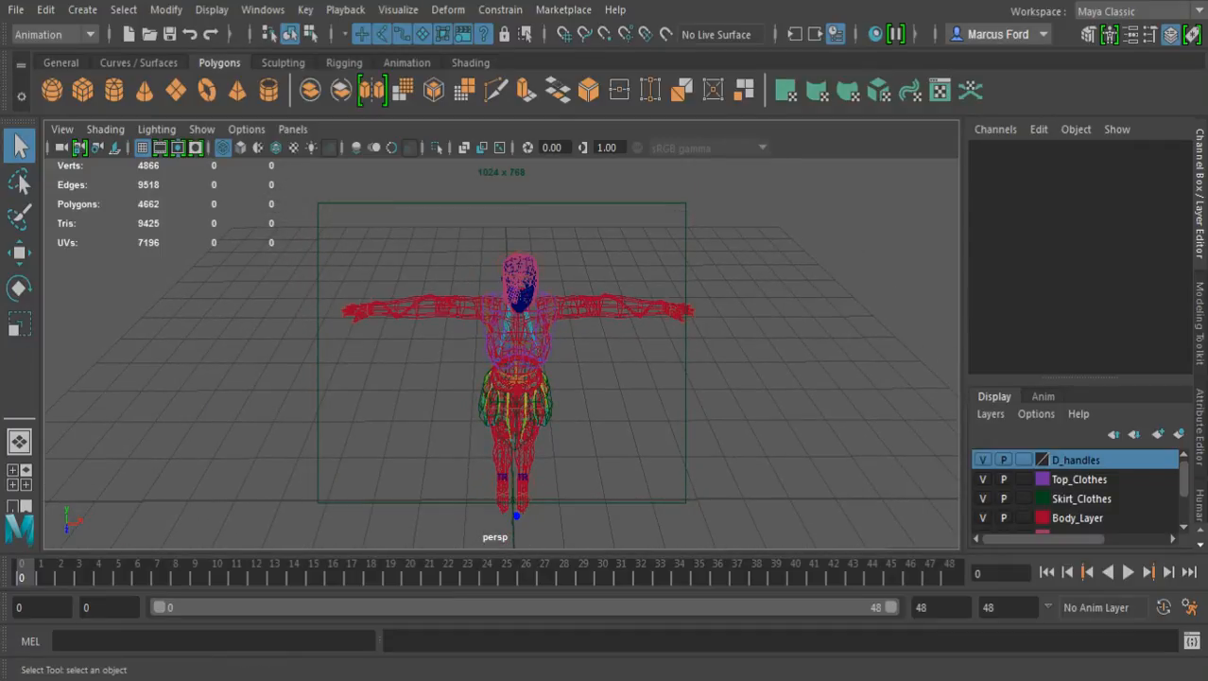
# Select the Decara_Hips joint at the pelvis in wireframe and hide its whole skeleton
pyautogui.press('5')
pyautogui.keyDown('alt'); pyautogui.moveTo(690, 416); pyautogui.dragTo(591, 340); pyautogui.keyUp('alt')
pyautogui.keyDown('alt'); pyautogui.moveTo(591, 340); pyautogui.dragTo(570, 273, button='middle'); pyautogui.keyUp('alt')
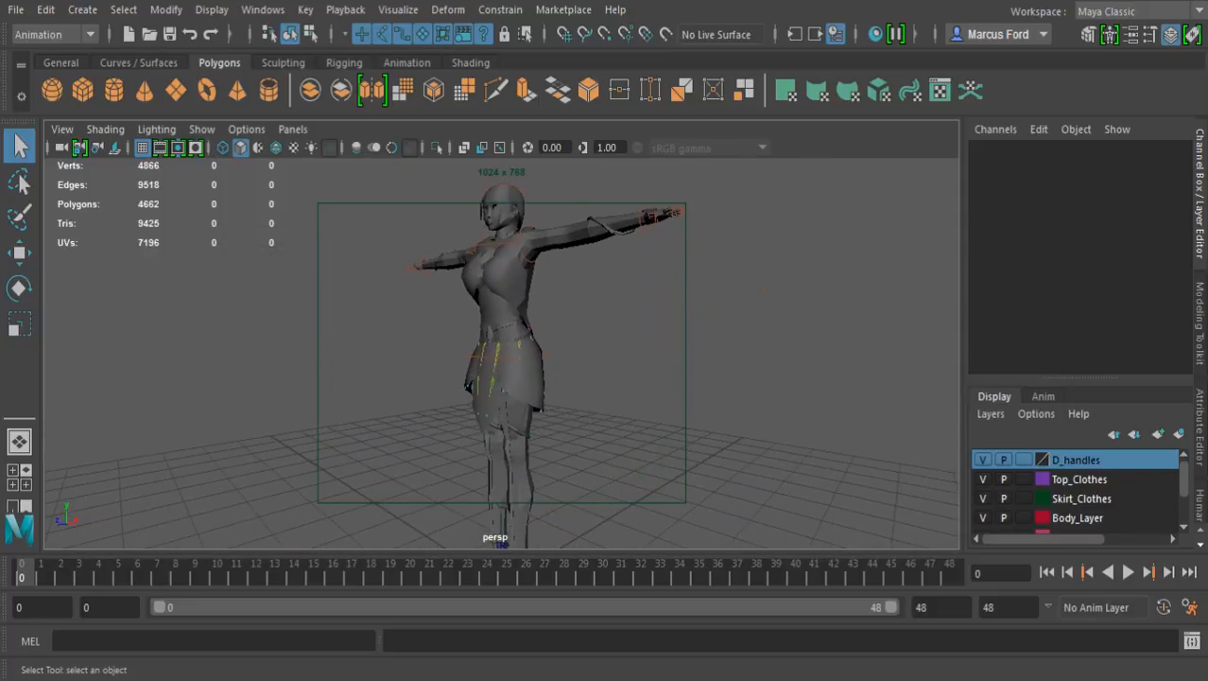
pyautogui.scroll(8, 502, 353)
pyautogui.keyDown('alt'); pyautogui.moveTo(570, 352); pyautogui.dragTo(458, 354); pyautogui.keyUp('alt')
pyautogui.keyDown('alt'); pyautogui.moveTo(457, 353); pyautogui.dragTo(501, 491, button='middle'); pyautogui.keyUp('alt')
pyautogui.keyDown('alt'); pyautogui.moveTo(501, 491); pyautogui.dragTo(582, 476); pyautogui.keyUp('alt')
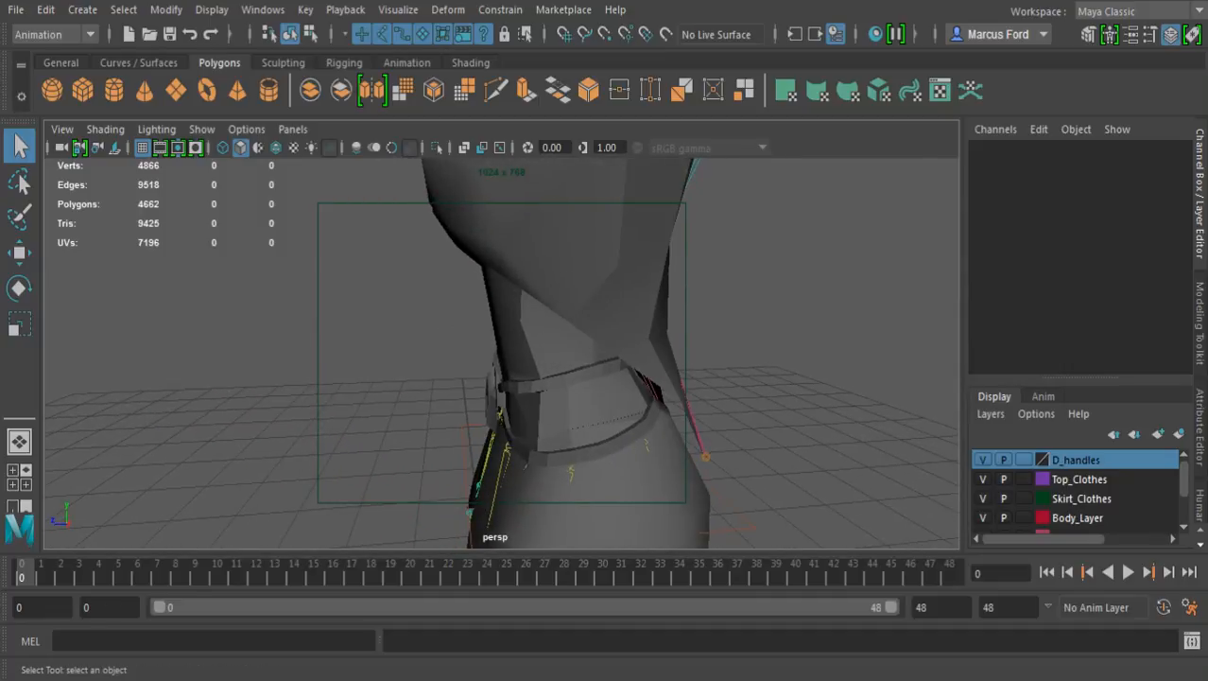
pyautogui.press('4')
pyautogui.click(572, 416)
pyautogui.keyDown('alt'); pyautogui.moveTo(572, 416); pyautogui.dragTo(668, 439); pyautogui.keyUp('alt')
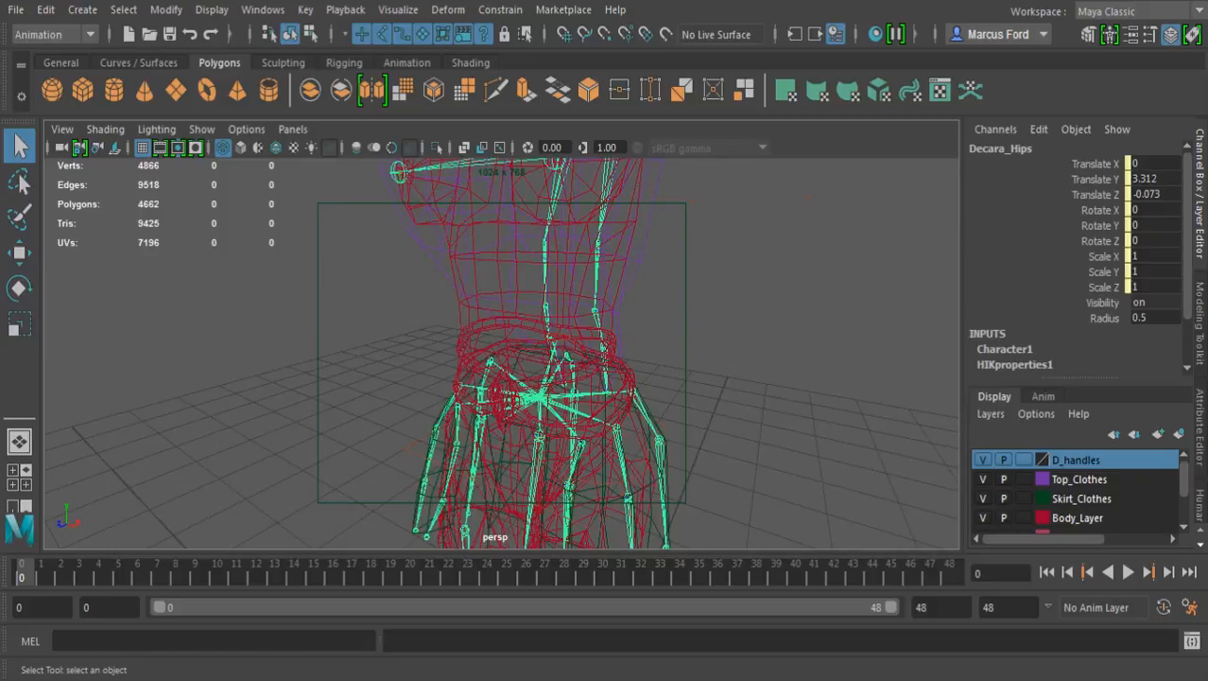
pyautogui.hotkey('ctrl', 'h')
# Return to smooth shading and examine the character's body, clothing and face for remaining rig parts
pyautogui.scroll(-5, 605, 398)
pyautogui.keyDown('alt'); pyautogui.moveTo(605, 398); pyautogui.dragTo(556, 399); pyautogui.keyUp('alt')
pyautogui.press('5')
pyautogui.keyDown('alt'); pyautogui.moveTo(662, 397); pyautogui.dragTo(401, 382); pyautogui.keyUp('alt')
pyautogui.keyDown('alt'); pyautogui.moveTo(402, 382); pyautogui.dragTo(402, 273, button='middle'); pyautogui.keyUp('alt')
pyautogui.keyDown('alt'); pyautogui.moveTo(402, 272); pyautogui.dragTo(724, 237); pyautogui.keyUp('alt')
pyautogui.keyDown('alt'); pyautogui.moveTo(501, 312); pyautogui.dragTo(312, 354); pyautogui.keyUp('alt')
pyautogui.keyDown('alt'); pyautogui.moveTo(312, 355); pyautogui.dragTo(320, 371, button='middle'); pyautogui.keyUp('alt')
pyautogui.keyDown('alt'); pyautogui.moveTo(492, 283); pyautogui.dragTo(497, 473, button='middle'); pyautogui.keyUp('alt')
pyautogui.keyDown('alt'); pyautogui.moveTo(498, 473); pyautogui.dragTo(241, 469); pyautogui.keyUp('alt')
pyautogui.keyDown('alt'); pyautogui.moveTo(586, 359); pyautogui.dragTo(227, 357); pyautogui.keyUp('alt')
pyautogui.keyDown('alt'); pyautogui.moveTo(491, 355); pyautogui.dragTo(537, 357); pyautogui.keyUp('alt')
pyautogui.keyDown('alt'); pyautogui.moveTo(537, 312); pyautogui.dragTo(495, 367, button='middle'); pyautogui.keyUp('alt')
pyautogui.keyDown('alt'); pyautogui.moveTo(454, 364); pyautogui.dragTo(652, 367, button='right'); pyautogui.keyUp('alt')
pyautogui.moveTo(497, 350)
pyautogui.keyDown('alt'); pyautogui.mouseDown()
pyautogui.moveTo(439, 372)
pyautogui.moveTo(541, 373)
pyautogui.moveTo(505, 390)
pyautogui.moveTo(494, 357)
pyautogui.mouseUp(); pyautogui.keyUp('alt')
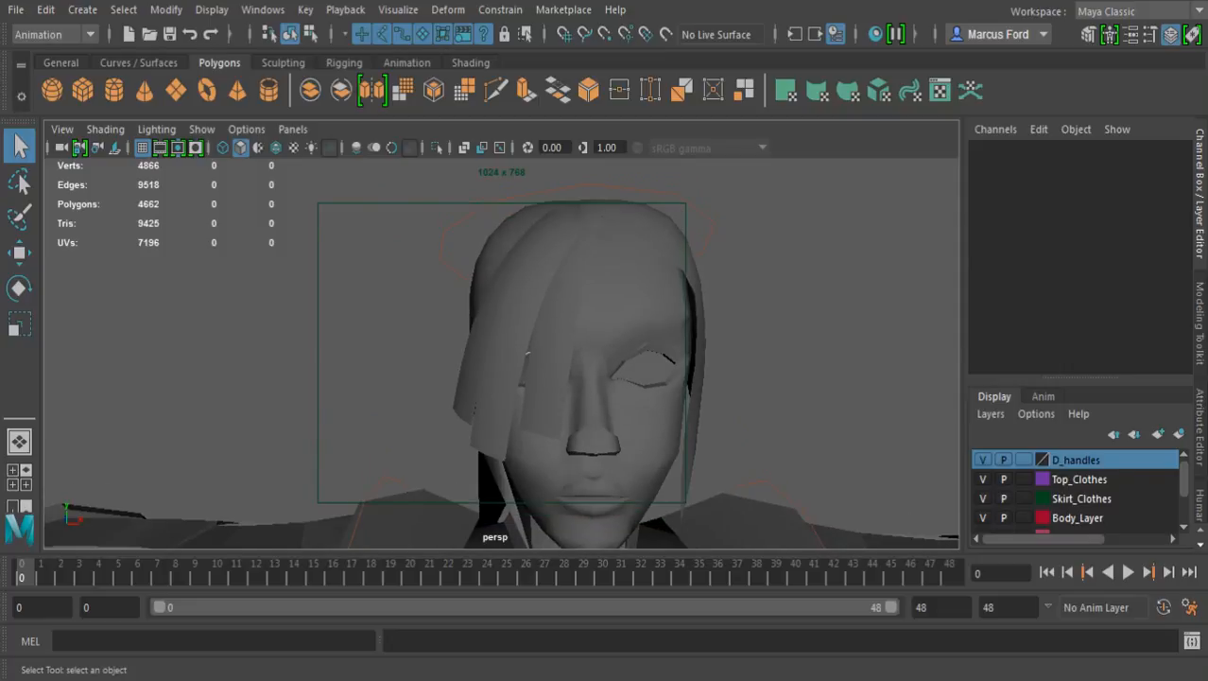
pyautogui.keyDown('alt'); pyautogui.moveTo(530, 359); pyautogui.dragTo(379, 361, button='right'); pyautogui.keyUp('alt')
pyautogui.keyDown('alt'); pyautogui.moveTo(453, 364); pyautogui.dragTo(496, 364, button='right'); pyautogui.keyUp('alt')
pyautogui.keyDown('alt'); pyautogui.moveTo(496, 364); pyautogui.dragTo(511, 412); pyautogui.keyUp('alt')
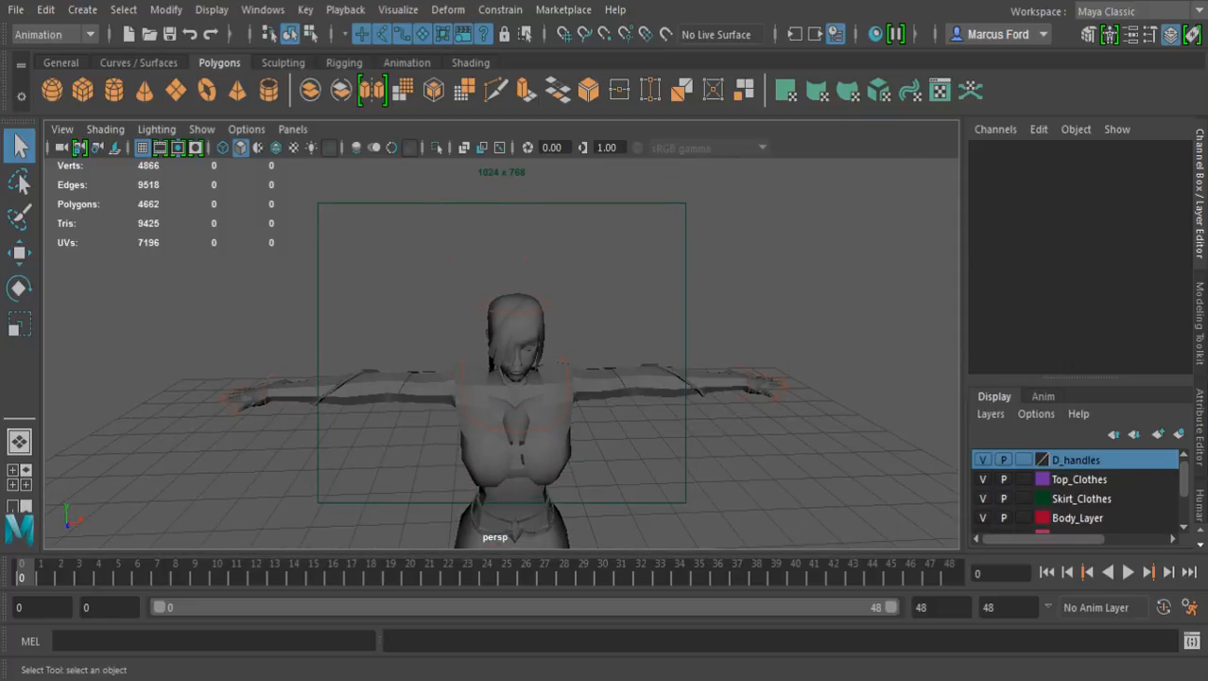
# Select the right wrist effector and turn off the display of polygons in the viewport
pyautogui.click(266, 386)
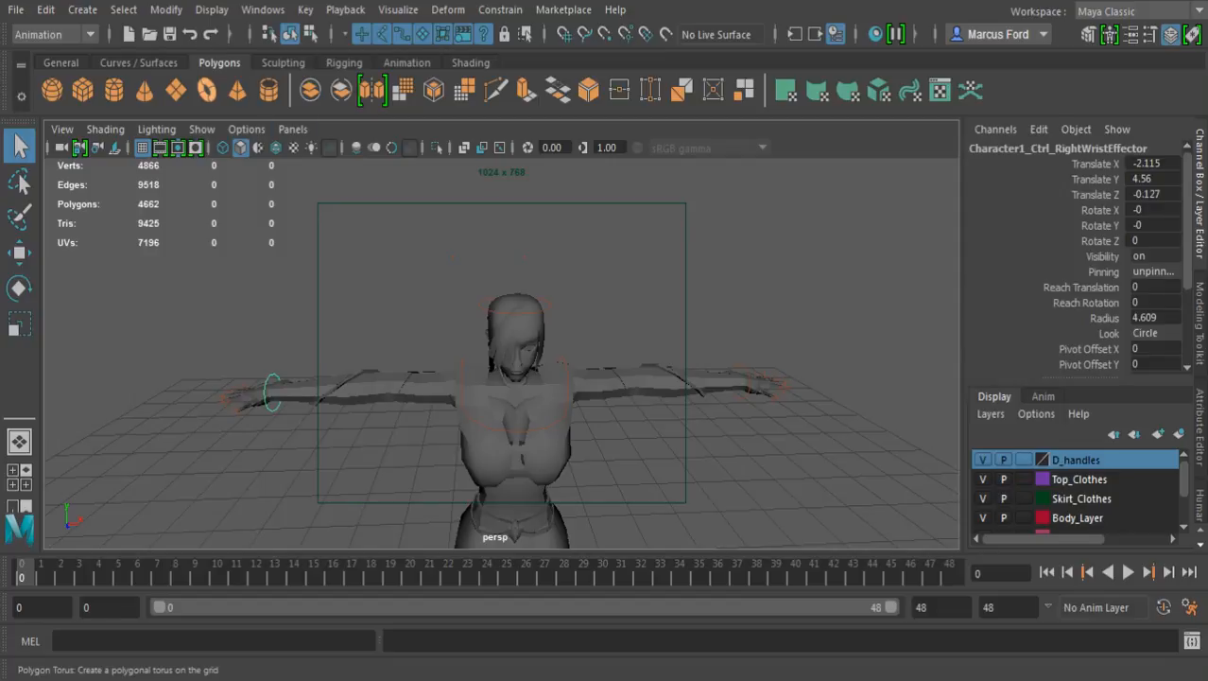
pyautogui.click(201, 128)
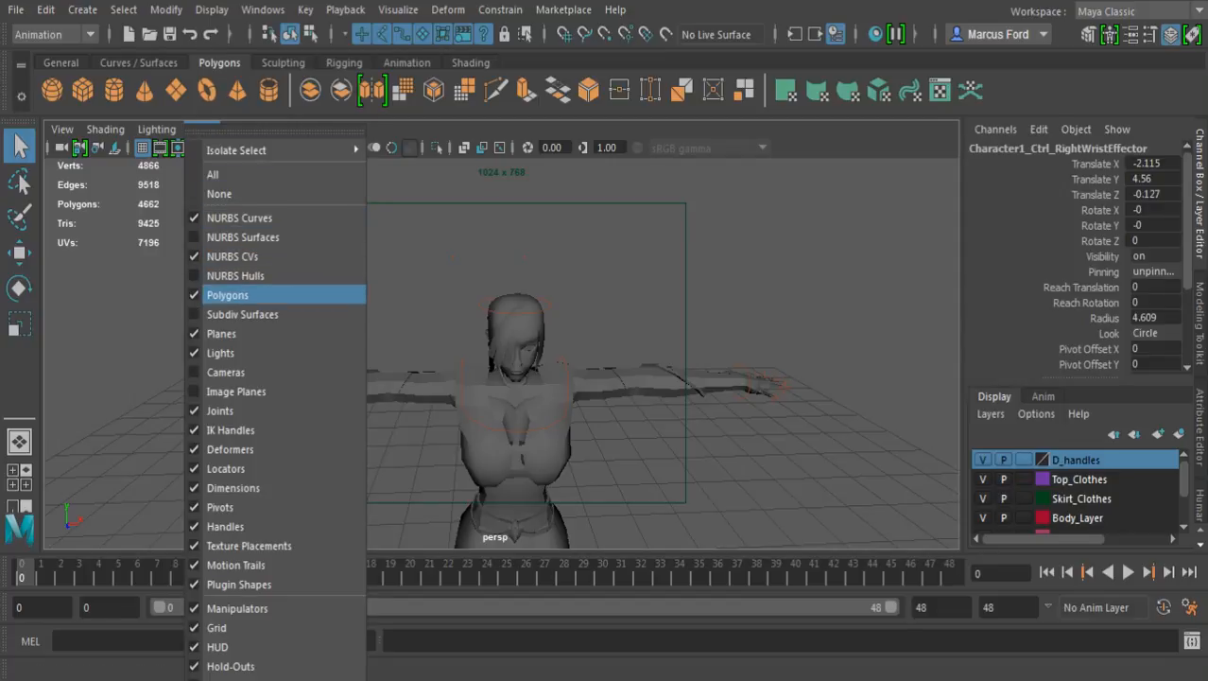
pyautogui.click(236, 276)
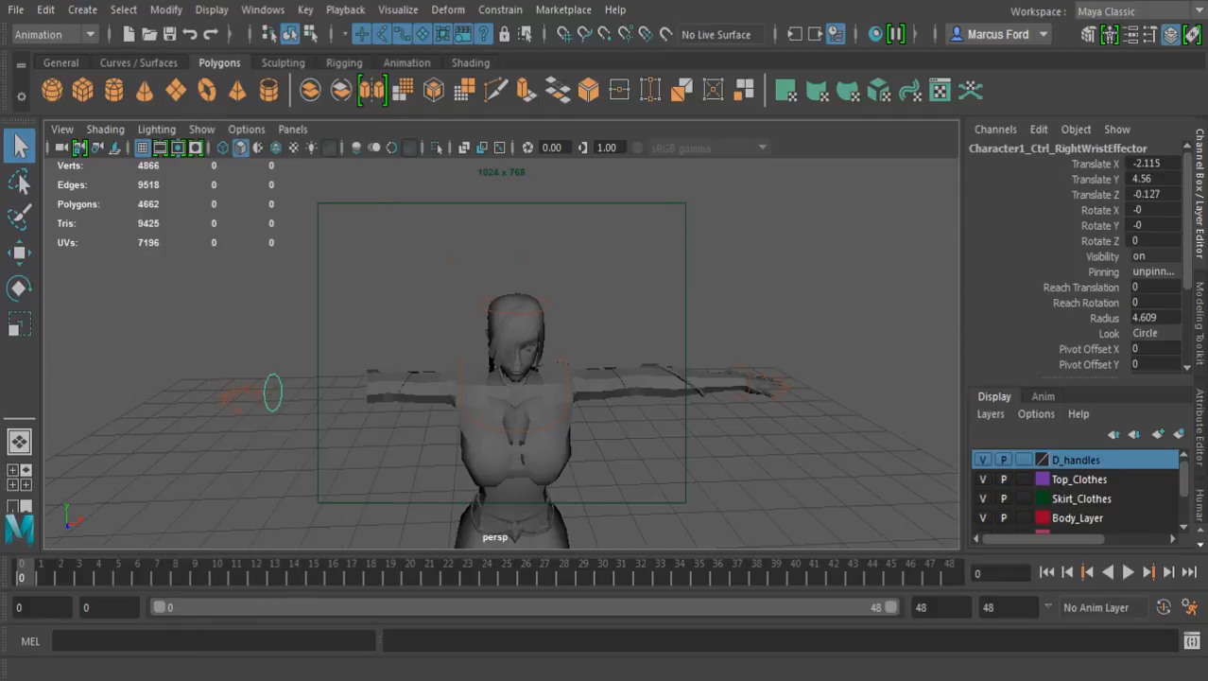
# Delete all the remaining control rig effectors and the 3D texture placement nodes together
pyautogui.keyDown('alt'); pyautogui.moveTo(397, 397); pyautogui.dragTo(444, 280, button='middle'); pyautogui.keyUp('alt')
pyautogui.keyDown('alt'); pyautogui.moveTo(444, 281); pyautogui.dragTo(312, 303, button='right'); pyautogui.keyUp('alt')
pyautogui.keyDown('alt'); pyautogui.moveTo(312, 303); pyautogui.dragTo(329, 351); pyautogui.keyUp('alt')
pyautogui.moveTo(393, 231); pyautogui.dragTo(668, 463)
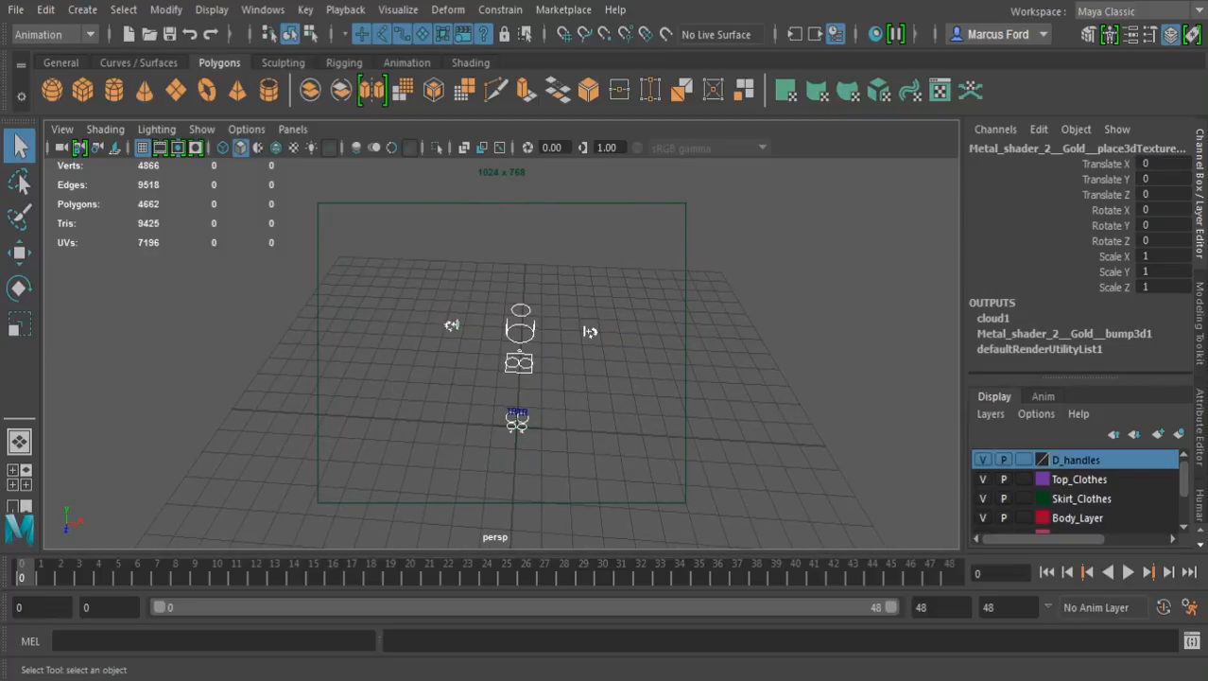
pyautogui.press('Delete')
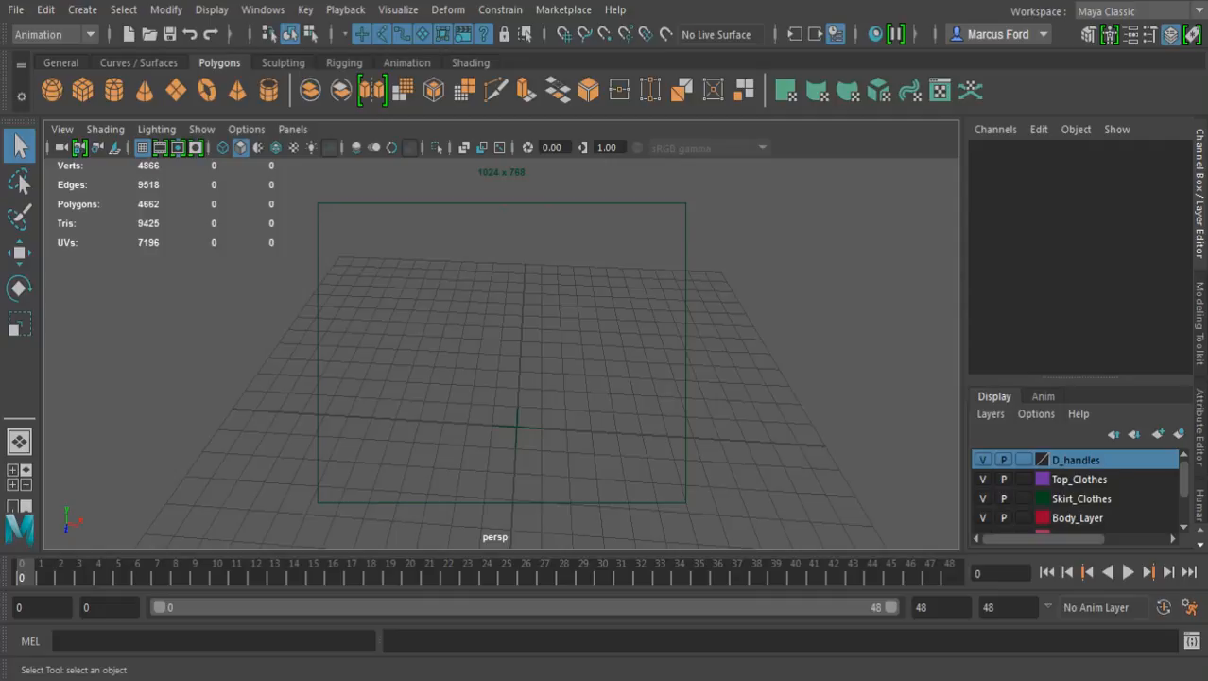
# Turn the polygon display back on and select the stray eye sphere in front of the feet
pyautogui.click(201, 129)
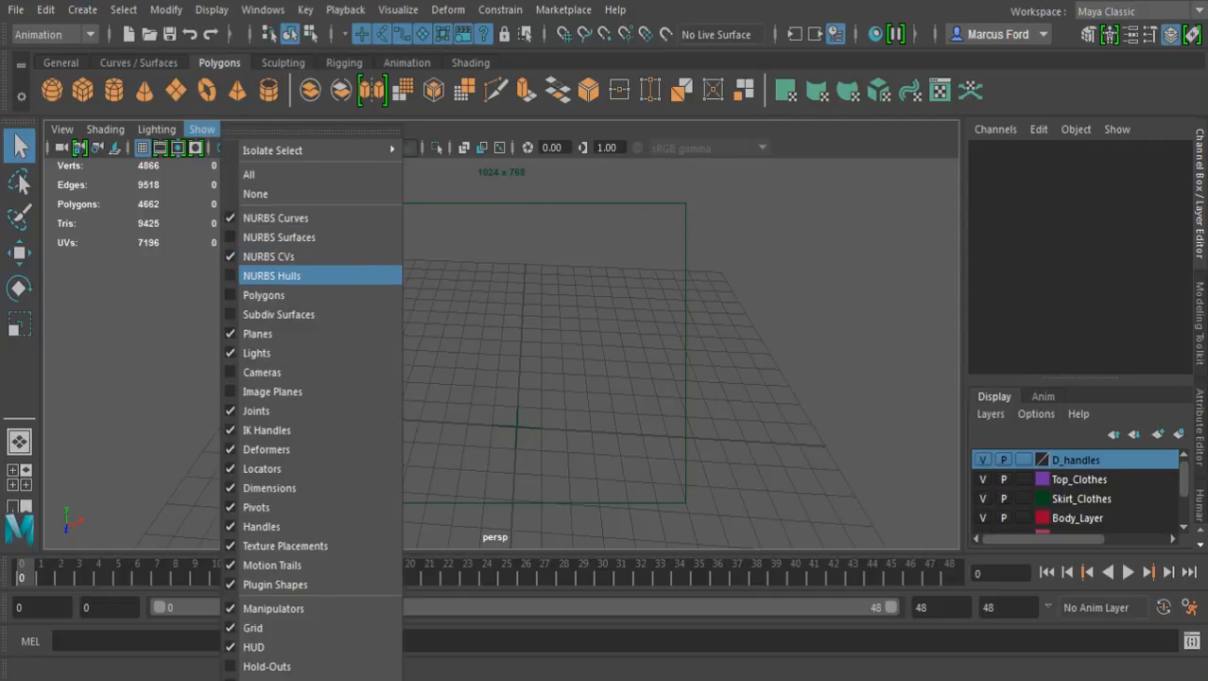
pyautogui.click(265, 294)
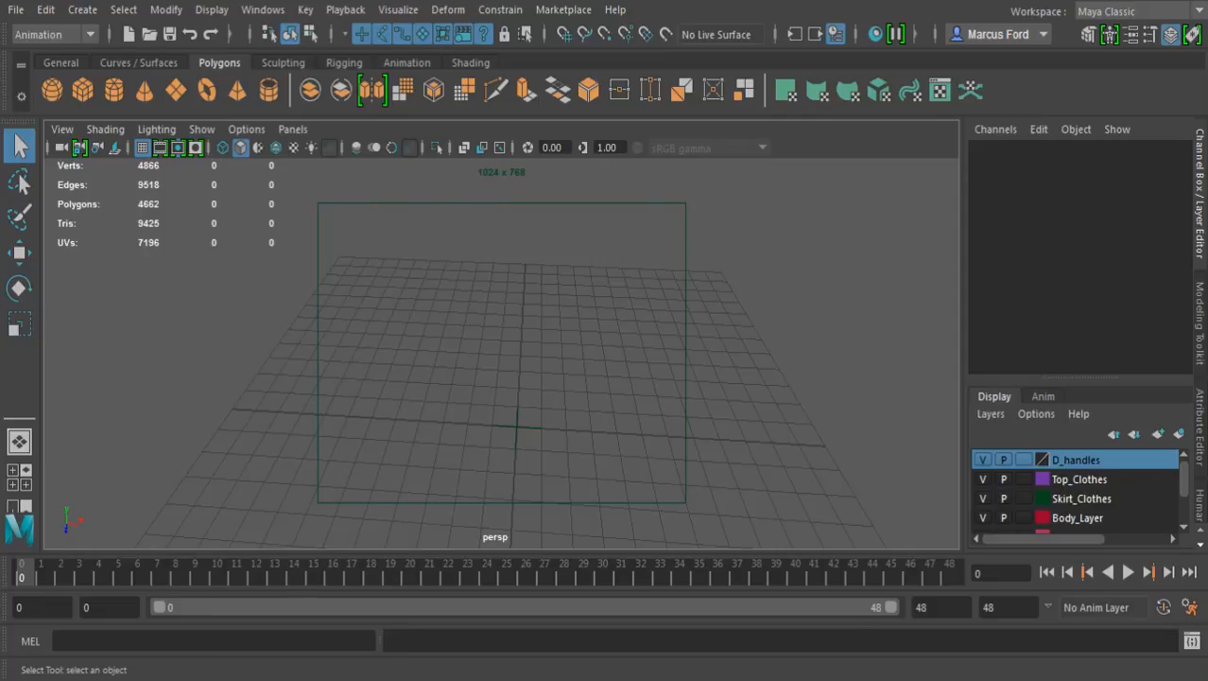
pyautogui.keyDown('alt'); pyautogui.moveTo(473, 368); pyautogui.dragTo(558, 303); pyautogui.keyUp('alt')
pyautogui.keyDown('alt'); pyautogui.moveTo(473, 360); pyautogui.dragTo(629, 359, button='right'); pyautogui.keyUp('alt')
pyautogui.keyDown('alt'); pyautogui.moveTo(530, 378); pyautogui.dragTo(533, 265, button='middle'); pyautogui.keyUp('alt')
pyautogui.keyDown('alt'); pyautogui.moveTo(533, 274); pyautogui.dragTo(490, 331); pyautogui.keyUp('alt')
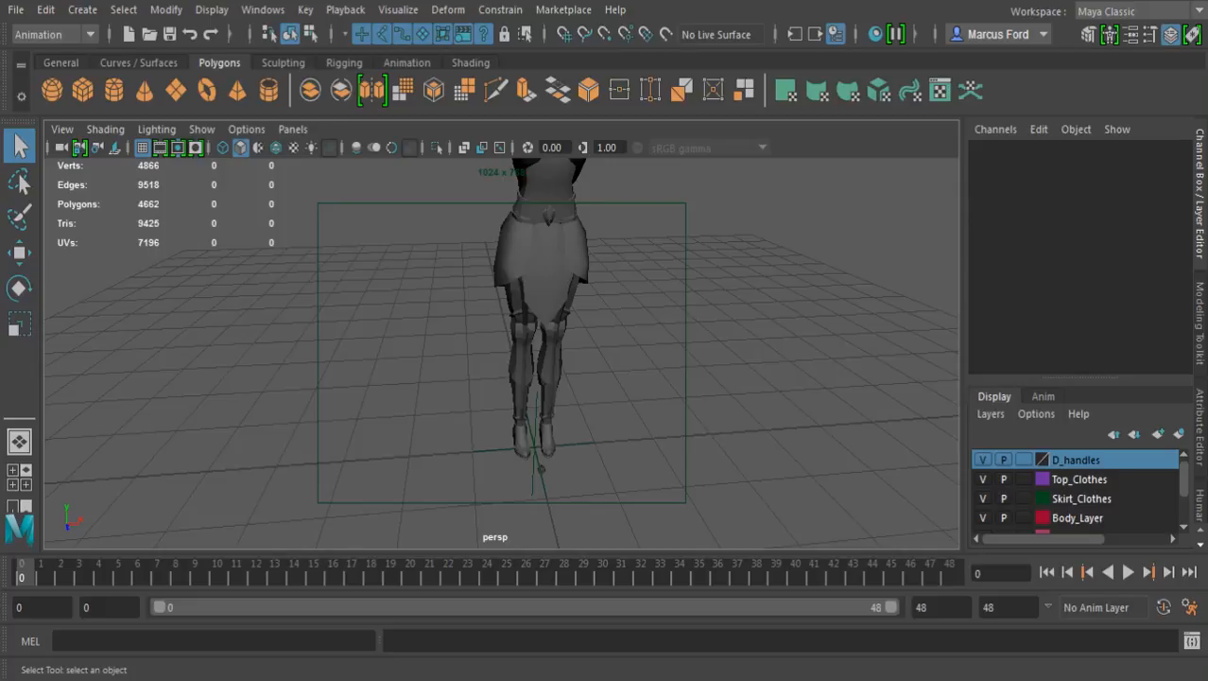
pyautogui.click(541, 468)
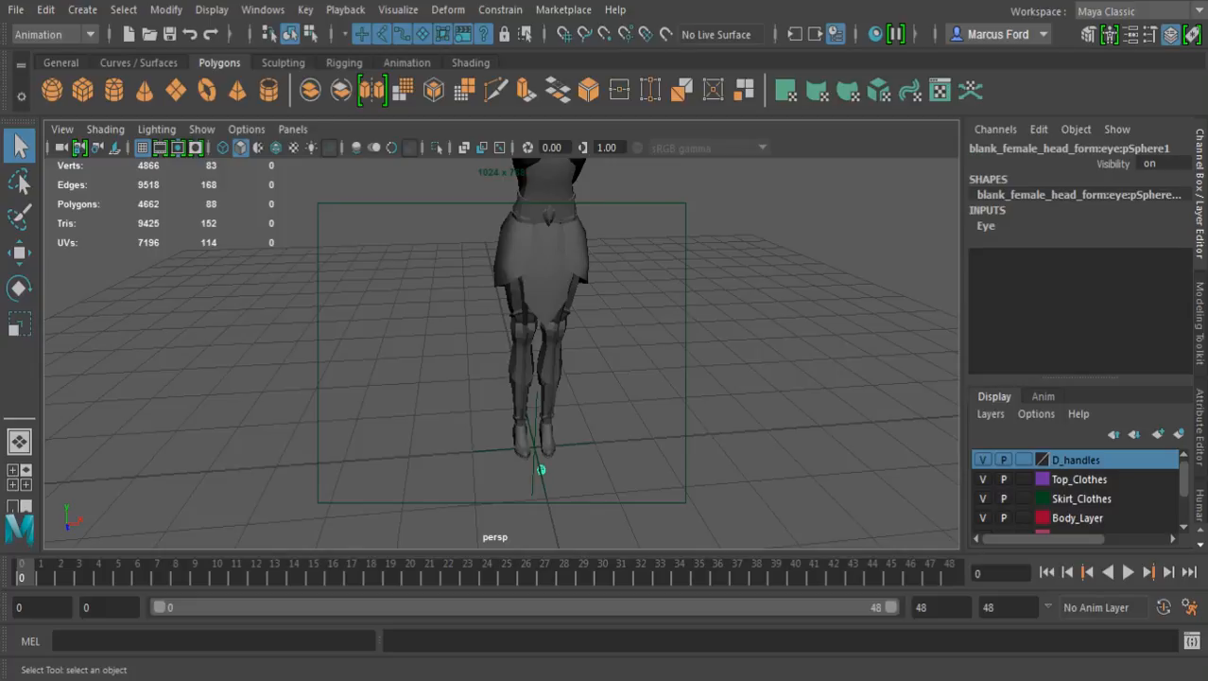
# Delete the three front hair strands and the main hair piece from the head
pyautogui.keyDown('alt'); pyautogui.moveTo(511, 246); pyautogui.dragTo(541, 506, button='middle'); pyautogui.keyUp('alt')
pyautogui.keyDown('alt'); pyautogui.moveTo(529, 407); pyautogui.dragTo(518, 343); pyautogui.keyUp('alt')
pyautogui.keyDown('alt'); pyautogui.moveTo(518, 342); pyautogui.dragTo(480, 269, button='middle'); pyautogui.keyUp('alt')
pyautogui.moveTo(510, 331)
pyautogui.keyDown('alt'); pyautogui.mouseDown()
pyautogui.moveTo(513, 308)
pyautogui.moveTo(528, 320)
pyautogui.mouseUp(); pyautogui.keyUp('alt')
pyautogui.scroll(3, 510, 322)
pyautogui.keyDown('alt'); pyautogui.moveTo(528, 320); pyautogui.dragTo(497, 312, button='middle'); pyautogui.keyUp('alt')
pyautogui.keyDown('alt'); pyautogui.moveTo(497, 312); pyautogui.dragTo(506, 316); pyautogui.keyUp('alt')
pyautogui.keyDown('alt'); pyautogui.moveTo(492, 322); pyautogui.dragTo(605, 326, button='right'); pyautogui.keyUp('alt')
pyautogui.keyDown('alt'); pyautogui.moveTo(511, 321); pyautogui.dragTo(523, 389, button='middle'); pyautogui.keyUp('alt')
pyautogui.keyDown('alt'); pyautogui.moveTo(523, 389); pyautogui.dragTo(557, 389, button='right'); pyautogui.keyUp('alt')
pyautogui.keyDown('alt'); pyautogui.moveTo(511, 326); pyautogui.dragTo(544, 369); pyautogui.keyUp('alt')
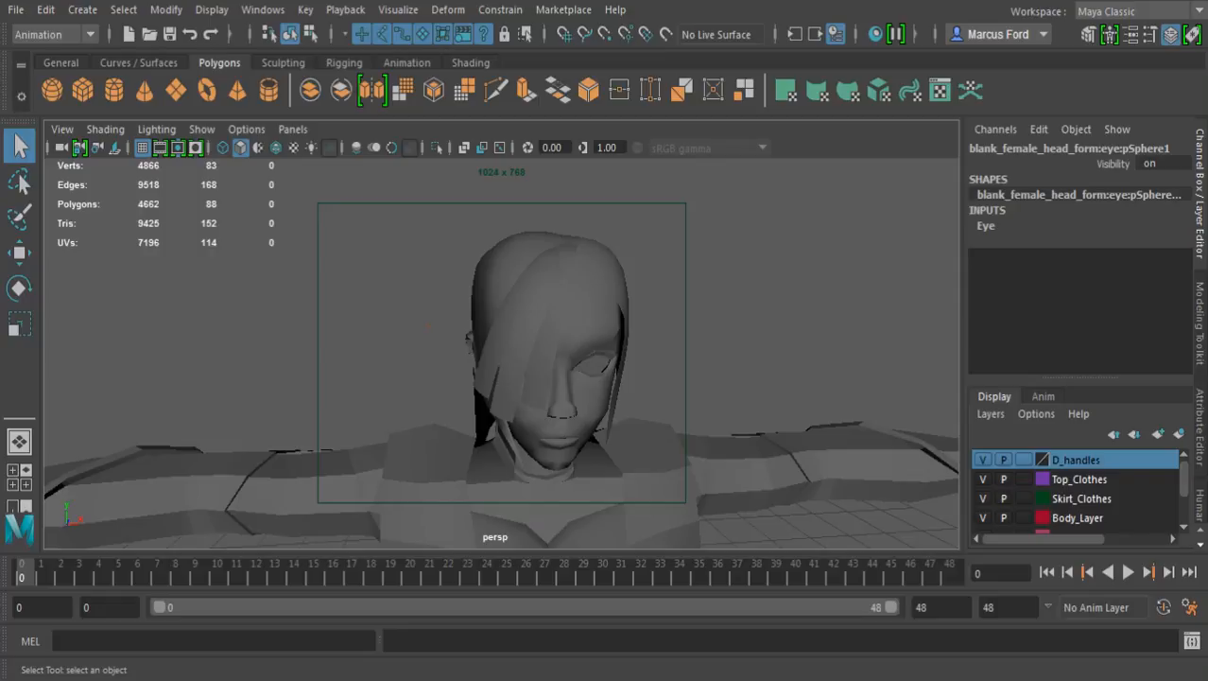
pyautogui.click(545, 366)
pyautogui.keyDown('shift'); pyautogui.click(516, 364); pyautogui.keyUp('shift')
pyautogui.keyDown('shift'); pyautogui.click(491, 351); pyautogui.keyUp('shift')
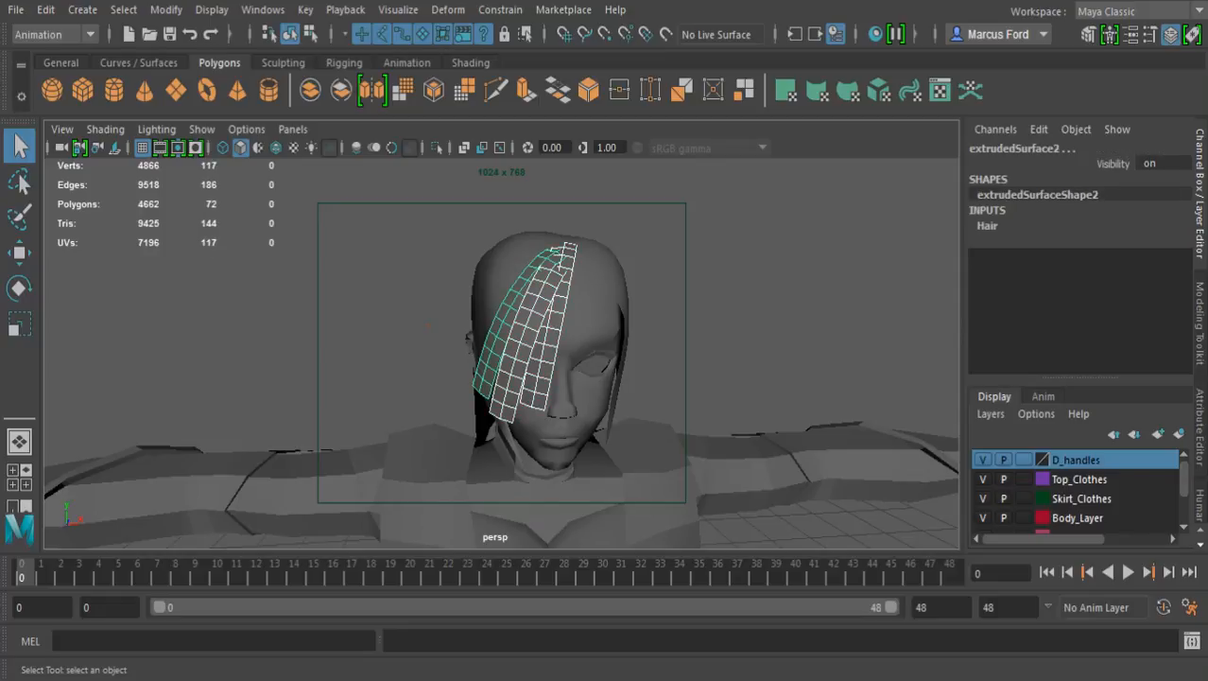
pyautogui.keyDown('shift'); pyautogui.click(495, 282); pyautogui.keyUp('shift')
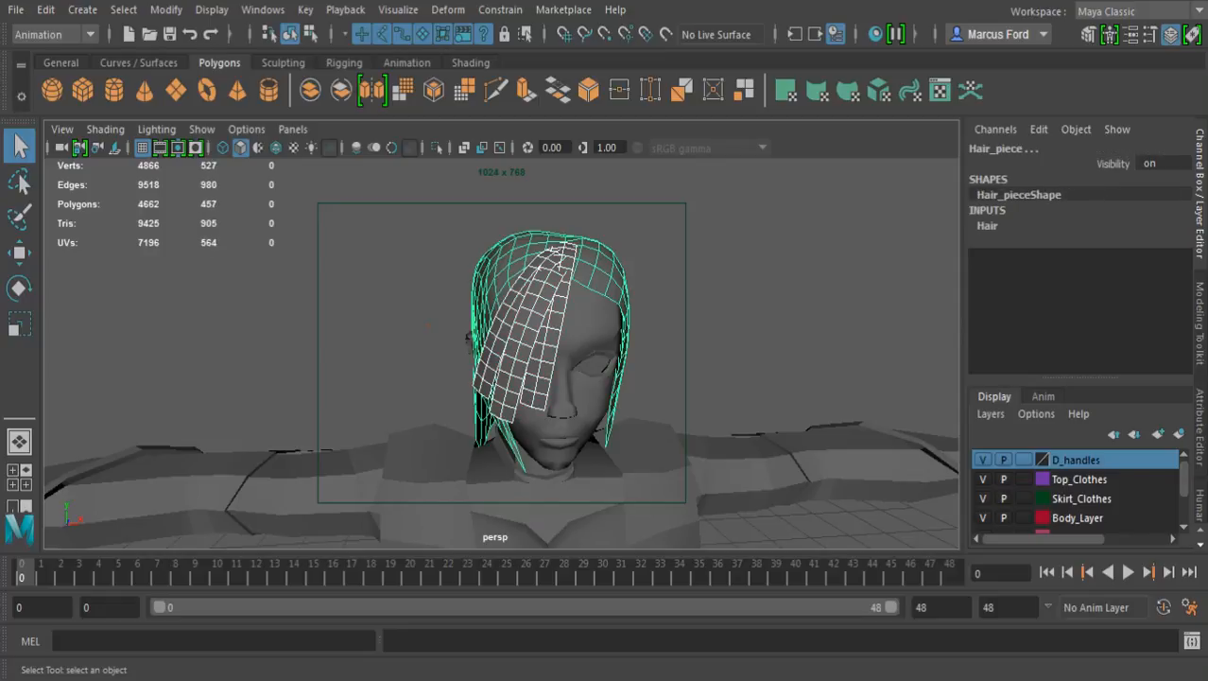
pyautogui.press('Delete')
pyautogui.keyDown('alt'); pyautogui.moveTo(529, 370); pyautogui.dragTo(515, 407); pyautogui.keyUp('alt')
pyautogui.keyDown('alt'); pyautogui.moveTo(426, 322); pyautogui.dragTo(525, 402, button='middle'); pyautogui.keyUp('alt')
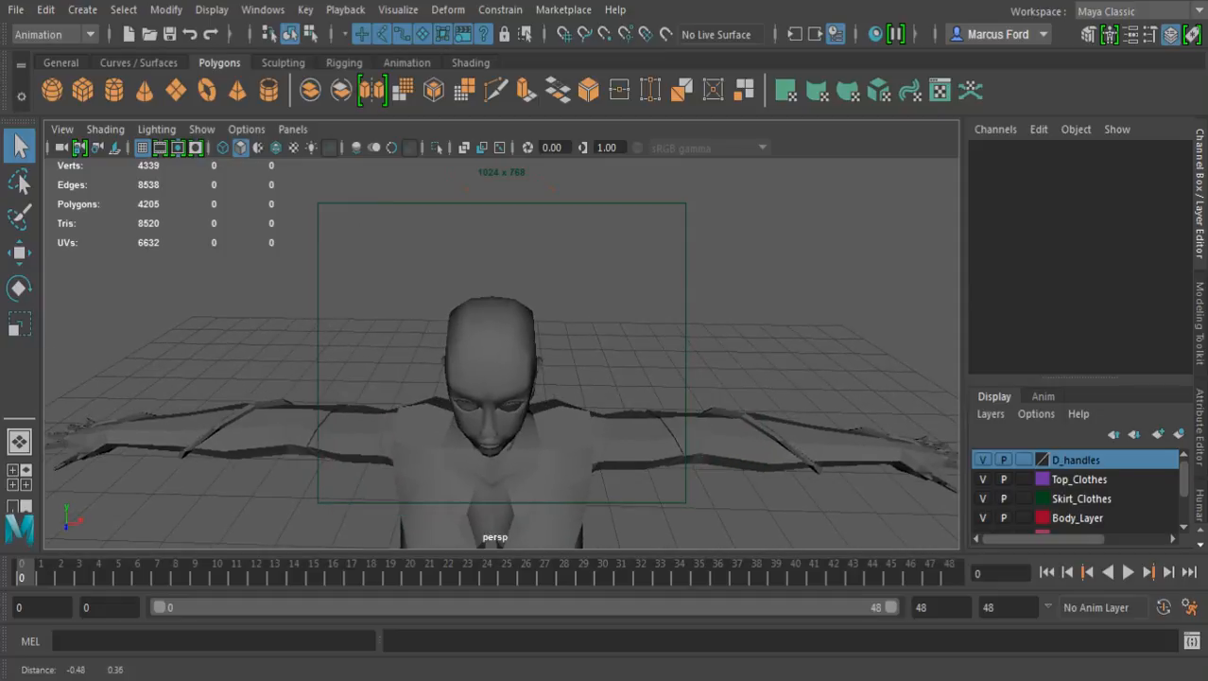
# Select the eyeball in the character's right eye socket and examine how it sits in the head
pyautogui.keyDown('alt'); pyautogui.moveTo(529, 406); pyautogui.dragTo(497, 355); pyautogui.keyUp('alt')
pyautogui.keyDown('alt'); pyautogui.moveTo(496, 355); pyautogui.dragTo(577, 369, button='right'); pyautogui.keyUp('alt')
pyautogui.keyDown('alt'); pyautogui.moveTo(576, 369); pyautogui.dragTo(350, 383); pyautogui.keyUp('alt')
pyautogui.scroll(5, 501, 353)
pyautogui.click(370, 395)
pyautogui.keyDown('alt'); pyautogui.moveTo(350, 383); pyautogui.dragTo(364, 383, button='right'); pyautogui.keyUp('alt')
pyautogui.keyDown('alt'); pyautogui.moveTo(364, 383); pyautogui.dragTo(482, 373); pyautogui.keyUp('alt')
pyautogui.keyDown('alt'); pyautogui.moveTo(483, 373); pyautogui.dragTo(576, 379, button='right'); pyautogui.keyUp('alt')
pyautogui.keyDown('alt'); pyautogui.moveTo(567, 360); pyautogui.dragTo(580, 353); pyautogui.keyUp('alt')
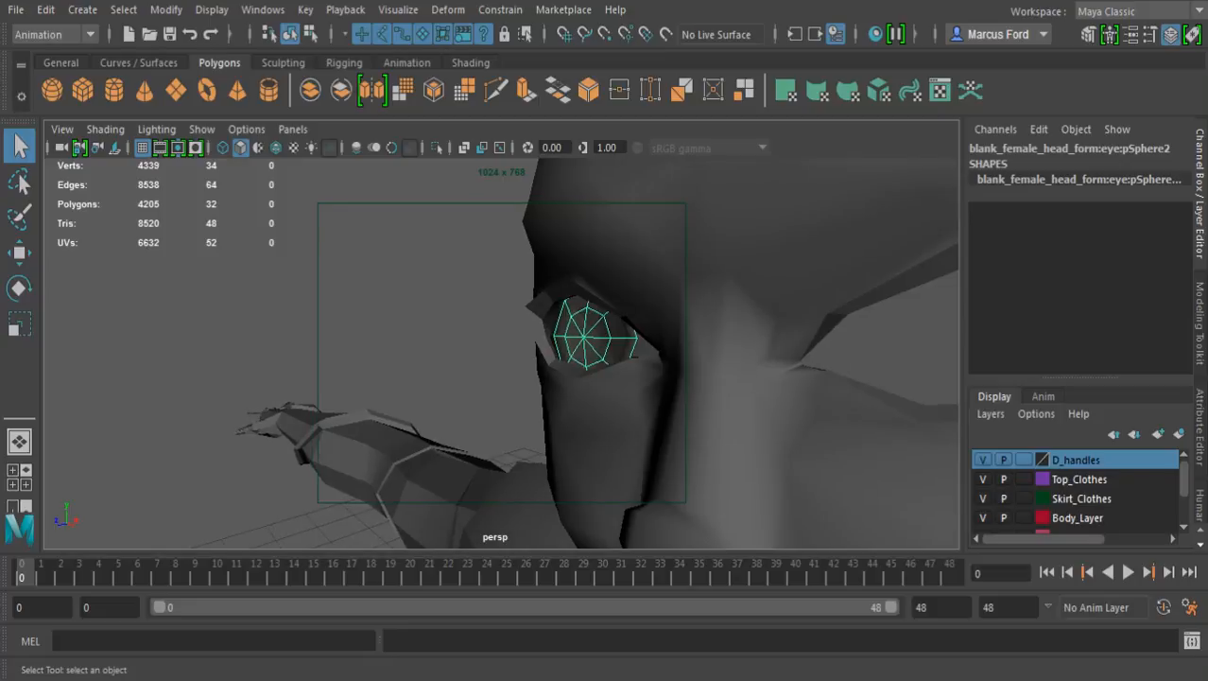
# Display the character with textures and scene lighting
pyautogui.press('7')
pyautogui.press('7')
pyautogui.press('6')
pyautogui.keyDown('alt'); pyautogui.moveTo(605, 355); pyautogui.dragTo(406, 359, button='right'); pyautogui.keyUp('alt')
pyautogui.keyDown('alt'); pyautogui.moveTo(407, 360); pyautogui.dragTo(539, 357); pyautogui.keyUp('alt')
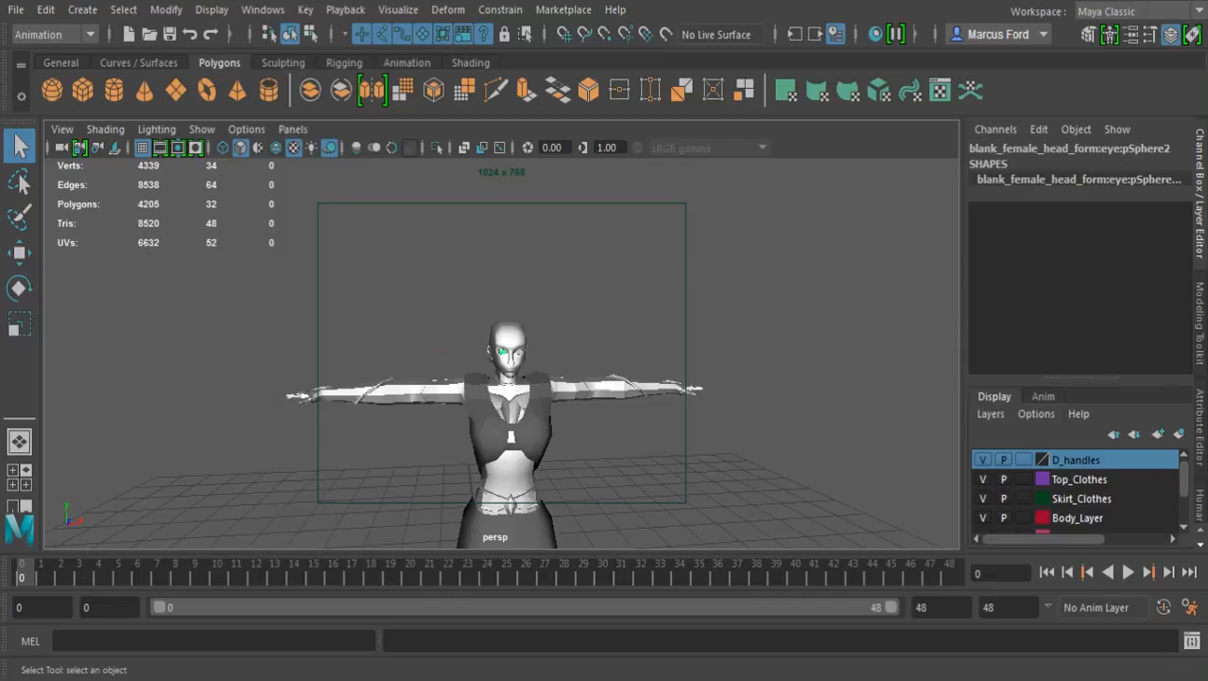
# Examine the textured and lit character from the head down to the skirt and feet
pyautogui.keyDown('alt'); pyautogui.moveTo(435, 351); pyautogui.dragTo(223, 327); pyautogui.keyUp('alt')
pyautogui.keyDown('alt'); pyautogui.moveTo(284, 349); pyautogui.dragTo(435, 361, button='right'); pyautogui.keyUp('alt')
pyautogui.keyDown('alt'); pyautogui.moveTo(435, 361); pyautogui.dragTo(477, 379); pyautogui.keyUp('alt')
pyautogui.keyDown('alt'); pyautogui.moveTo(476, 378); pyautogui.dragTo(577, 382, button='right'); pyautogui.keyUp('alt')
pyautogui.keyDown('alt'); pyautogui.moveTo(473, 378); pyautogui.dragTo(548, 370); pyautogui.keyUp('alt')
pyautogui.keyDown('alt'); pyautogui.moveTo(492, 371); pyautogui.dragTo(614, 375, button='right'); pyautogui.keyUp('alt')
pyautogui.keyDown('alt'); pyautogui.moveTo(654, 346); pyautogui.dragTo(632, 445); pyautogui.keyUp('alt')
pyautogui.keyDown('alt'); pyautogui.moveTo(615, 435); pyautogui.dragTo(535, 189, button='middle'); pyautogui.keyUp('alt')
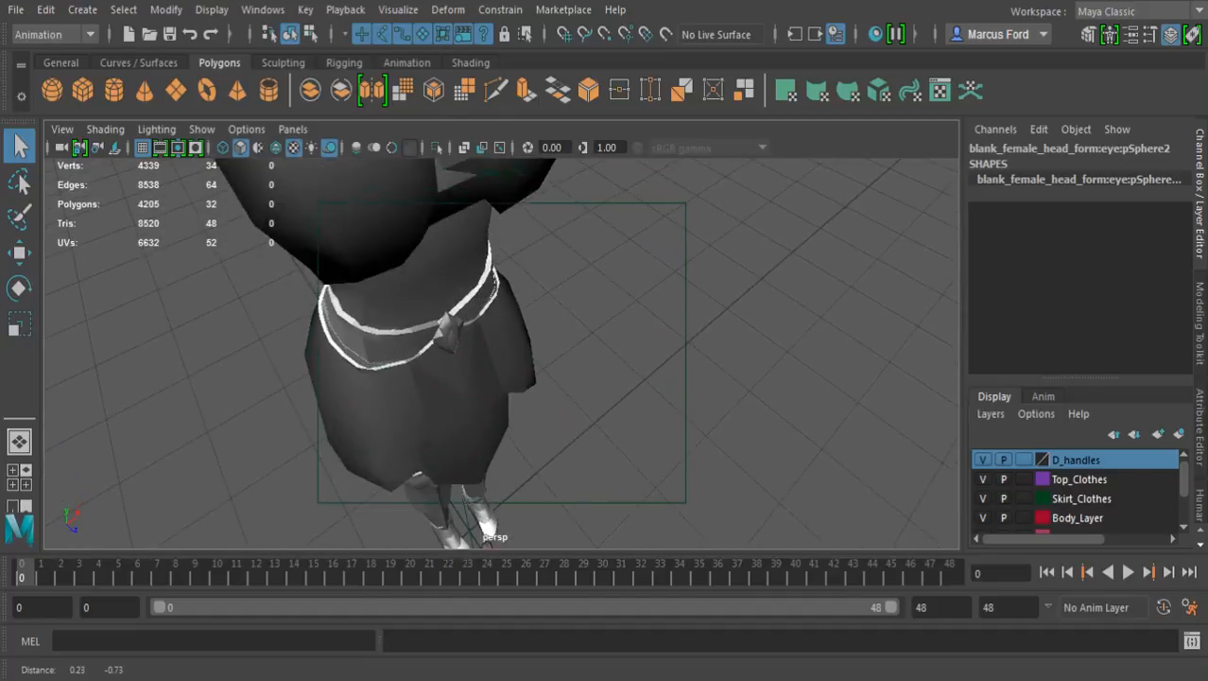
# Delete the stray eye sphere lying on the ground in front of the feet
pyautogui.keyDown('alt'); pyautogui.moveTo(426, 118); pyautogui.dragTo(399, 11, button='middle'); pyautogui.keyUp('alt')
pyautogui.click(480, 524)
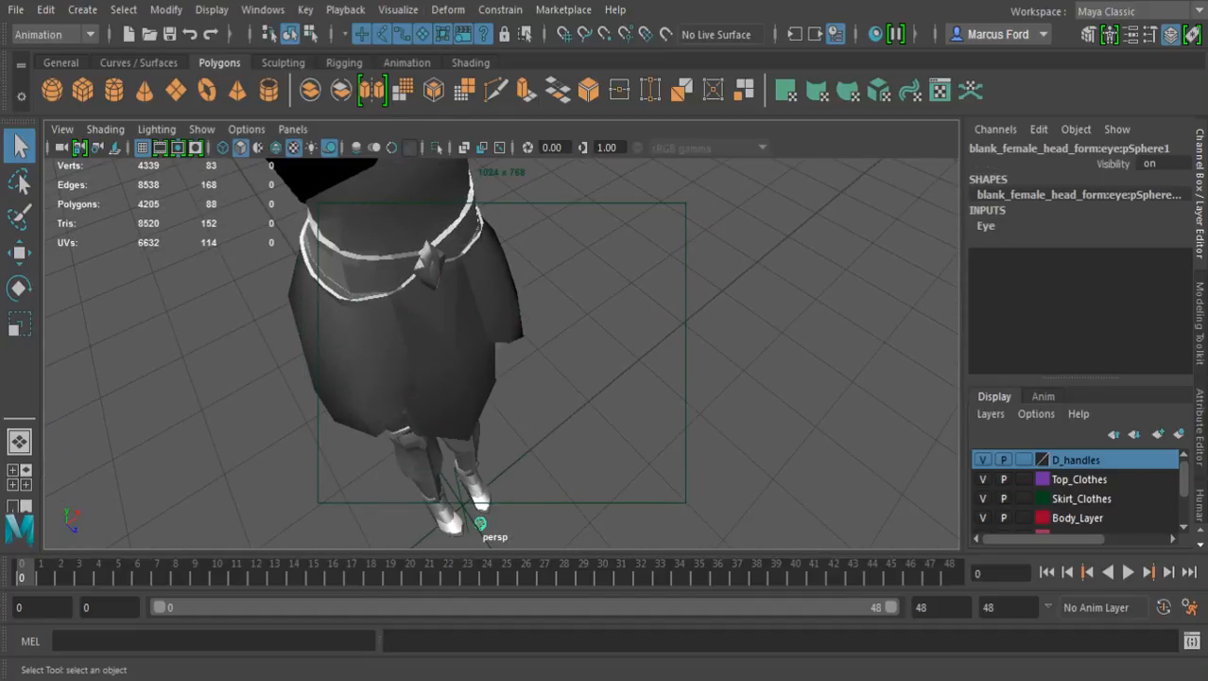
pyautogui.press('w')
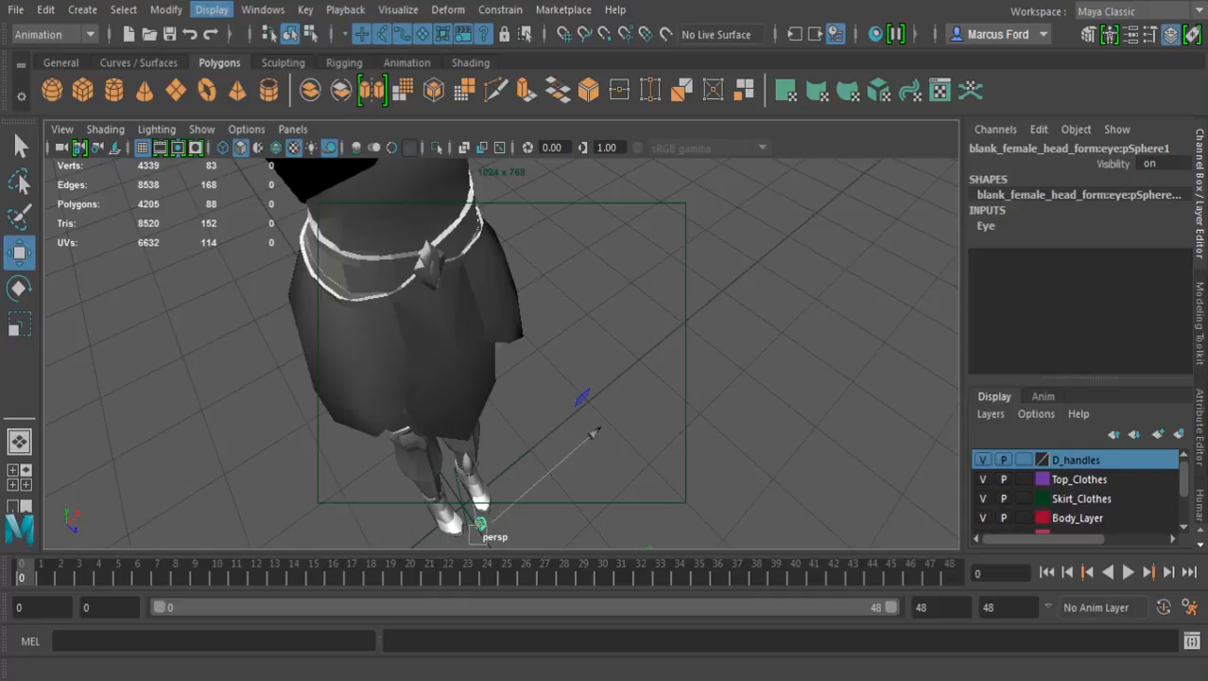
pyautogui.moveTo(525, 312)
pyautogui.keyDown('alt'); pyautogui.mouseDown()
pyautogui.moveTo(525, 326)
pyautogui.moveTo(539, 246)
pyautogui.moveTo(541, 294)
pyautogui.mouseUp(); pyautogui.keyUp('alt')
pyautogui.press('Delete')
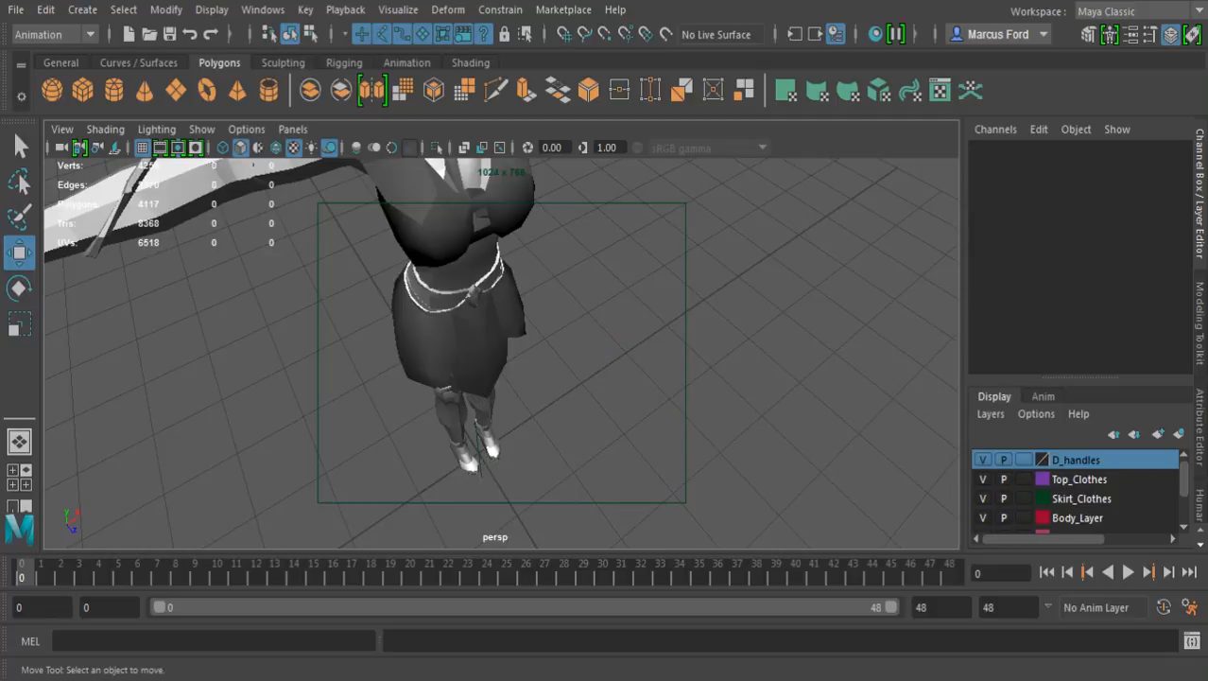
pyautogui.keyDown('alt'); pyautogui.moveTo(529, 397); pyautogui.dragTo(546, 276); pyautogui.keyUp('alt')
pyautogui.keyDown('alt'); pyautogui.moveTo(547, 276); pyautogui.dragTo(539, 392, button='middle'); pyautogui.keyUp('alt')
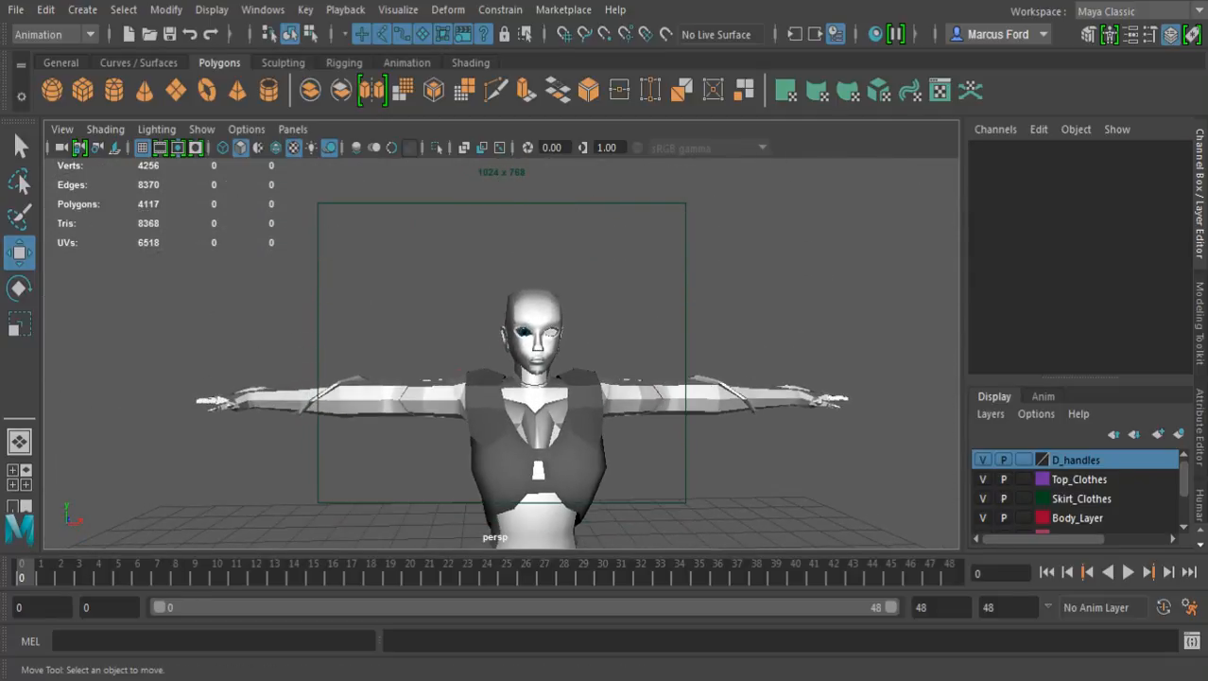
# Duplicate the right eyeball with Duplicate Special as a mirrored copy in the empty left eye socket, and clear the selection
pyautogui.keyDown('alt'); pyautogui.moveTo(539, 392); pyautogui.dragTo(606, 387, button='right'); pyautogui.keyUp('alt')
pyautogui.click(550, 417)
pyautogui.keyDown('alt'); pyautogui.moveTo(550, 417); pyautogui.dragTo(485, 418); pyautogui.keyUp('alt')
pyautogui.keyDown('alt'); pyautogui.moveTo(484, 418); pyautogui.dragTo(605, 406, button='right'); pyautogui.keyUp('alt')
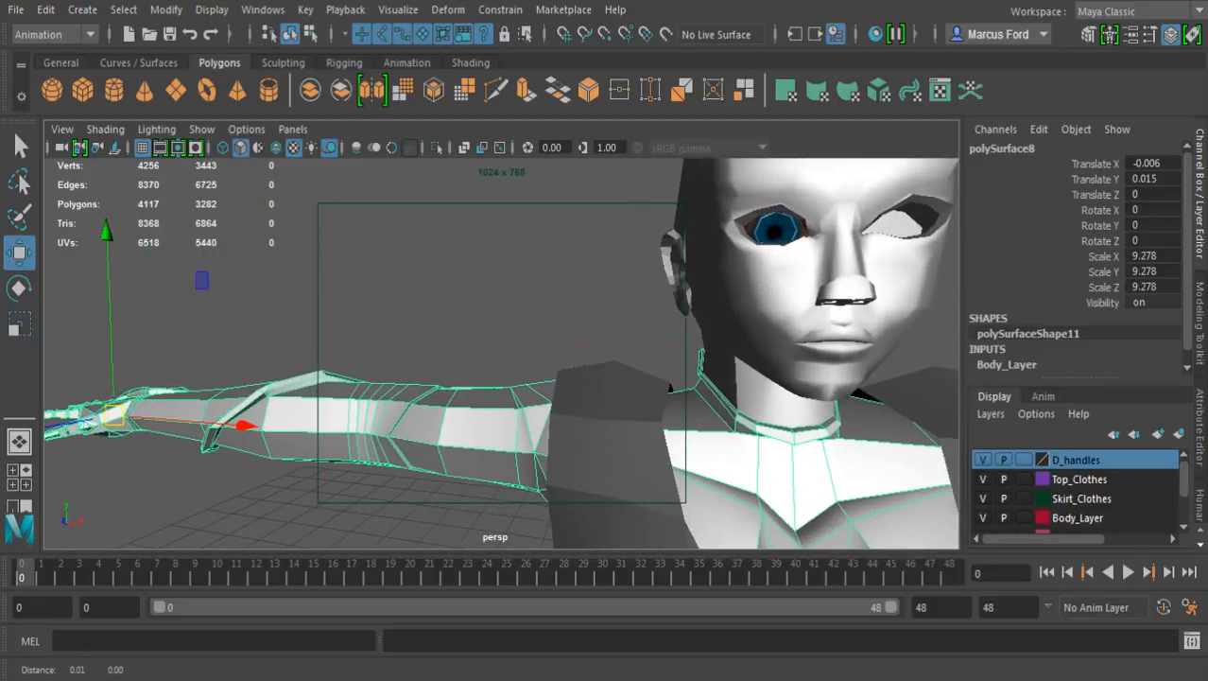
pyautogui.keyDown('alt'); pyautogui.moveTo(605, 407); pyautogui.dragTo(553, 401); pyautogui.keyUp('alt')
pyautogui.keyDown('alt'); pyautogui.moveTo(554, 402); pyautogui.dragTo(662, 395, button='right'); pyautogui.keyUp('alt')
pyautogui.click(662, 396)
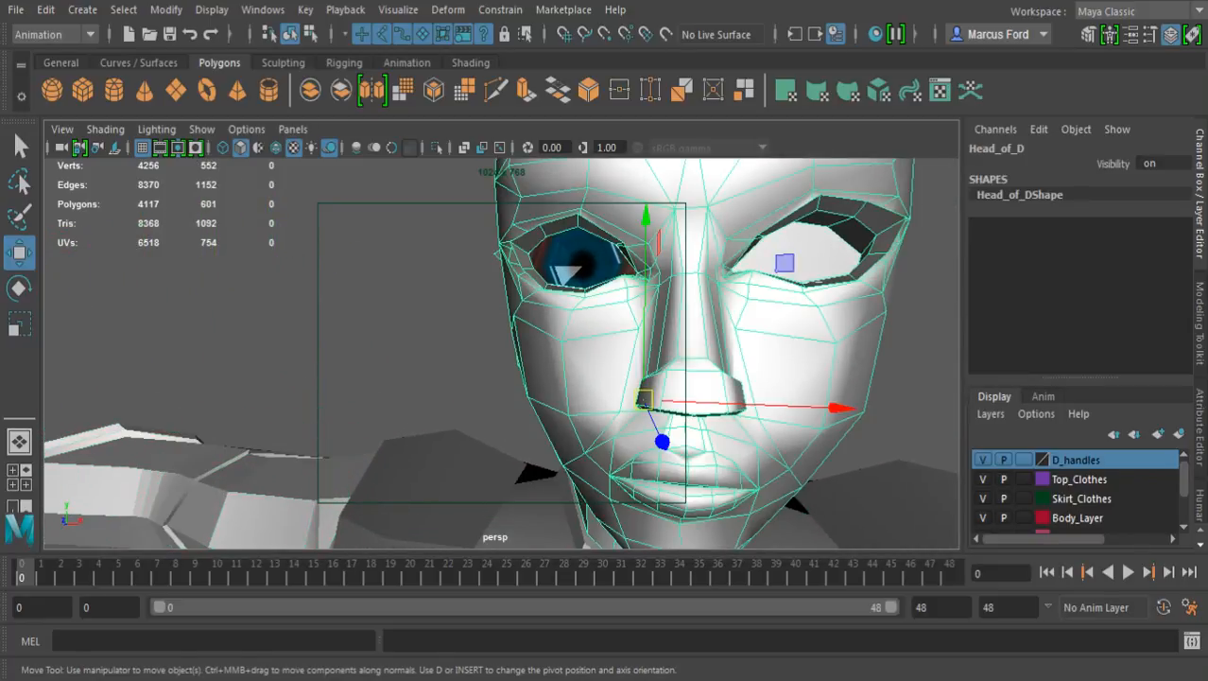
pyautogui.click(582, 264)
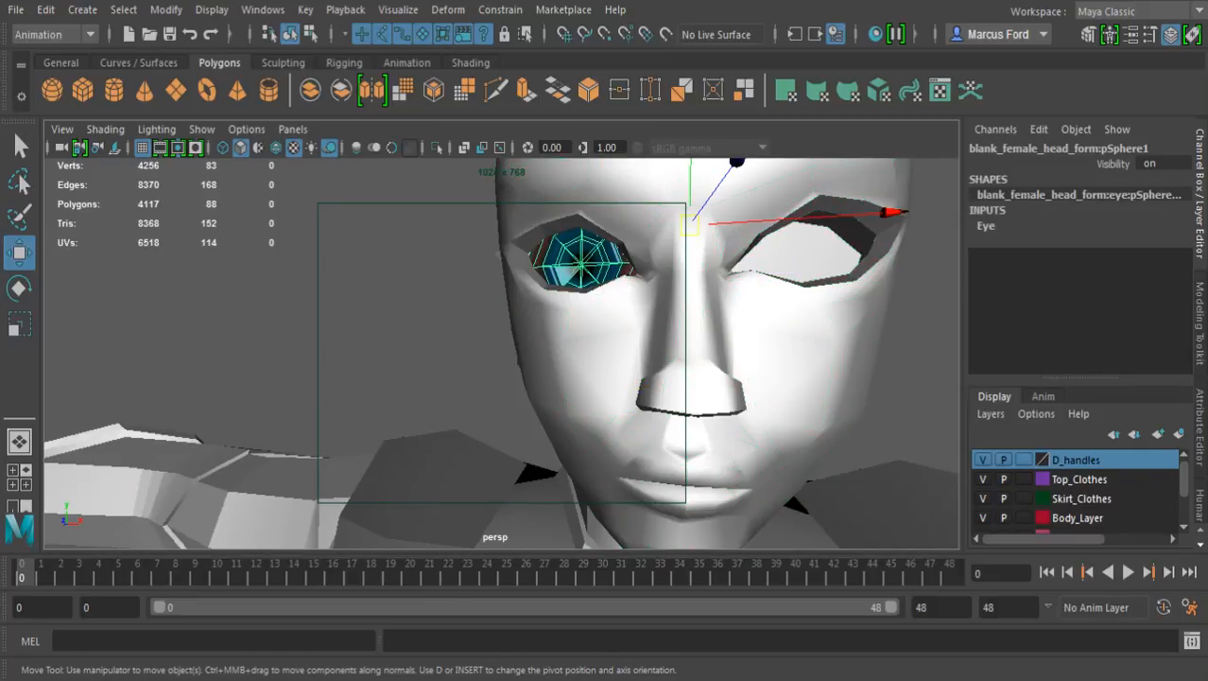
pyautogui.keyDown('alt'); pyautogui.moveTo(568, 269); pyautogui.dragTo(662, 260); pyautogui.keyUp('alt')
pyautogui.keyDown('alt'); pyautogui.moveTo(529, 283); pyautogui.dragTo(629, 326); pyautogui.keyUp('alt')
pyautogui.keyDown('alt'); pyautogui.moveTo(629, 326); pyautogui.dragTo(521, 441, button='middle'); pyautogui.keyUp('alt')
pyautogui.hotkey('ctrl', 'shift', 'd')
pyautogui.keyDown('alt'); pyautogui.moveTo(688, 397); pyautogui.dragTo(632, 375); pyautogui.keyUp('alt')
pyautogui.click(406, 359)
pyautogui.keyDown('alt'); pyautogui.moveTo(632, 372); pyautogui.dragTo(502, 317, button='middle'); pyautogui.keyUp('alt')
pyautogui.press('q')
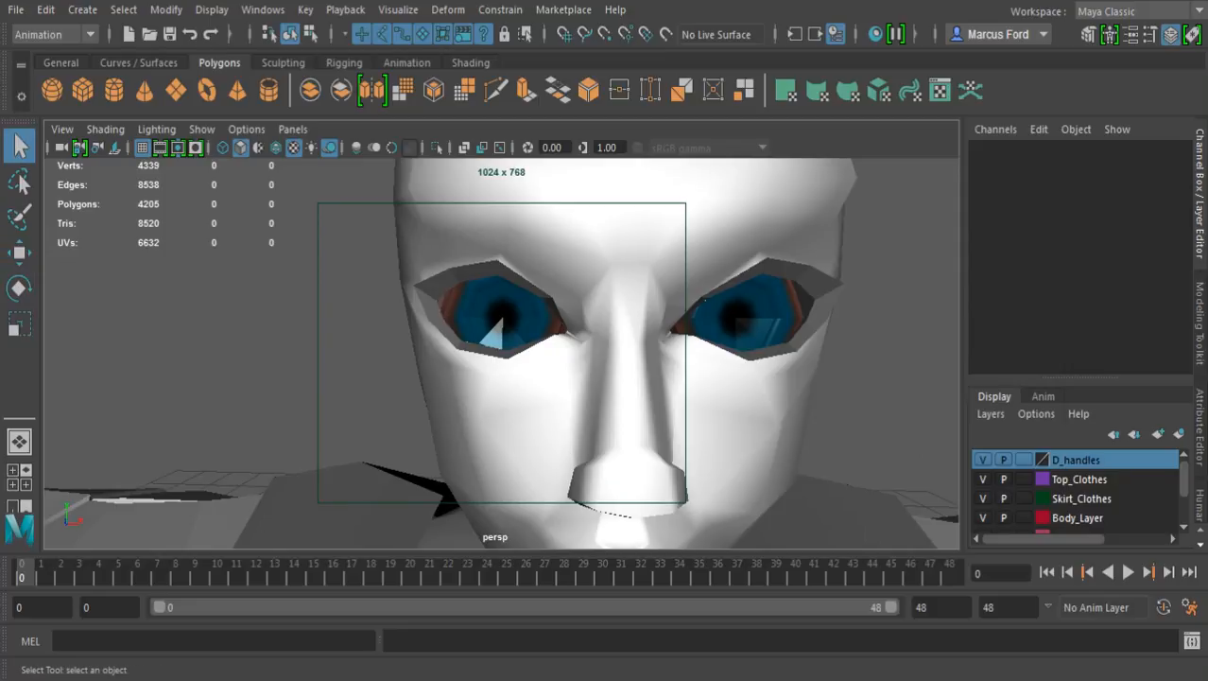
# Create a new Phong material in the Hypershade and graph it by itself in the work area
pyautogui.scroll(-7, 502, 331)
pyautogui.keyDown('alt'); pyautogui.moveTo(500, 344); pyautogui.dragTo(512, 260, button='middle'); pyautogui.keyUp('alt')
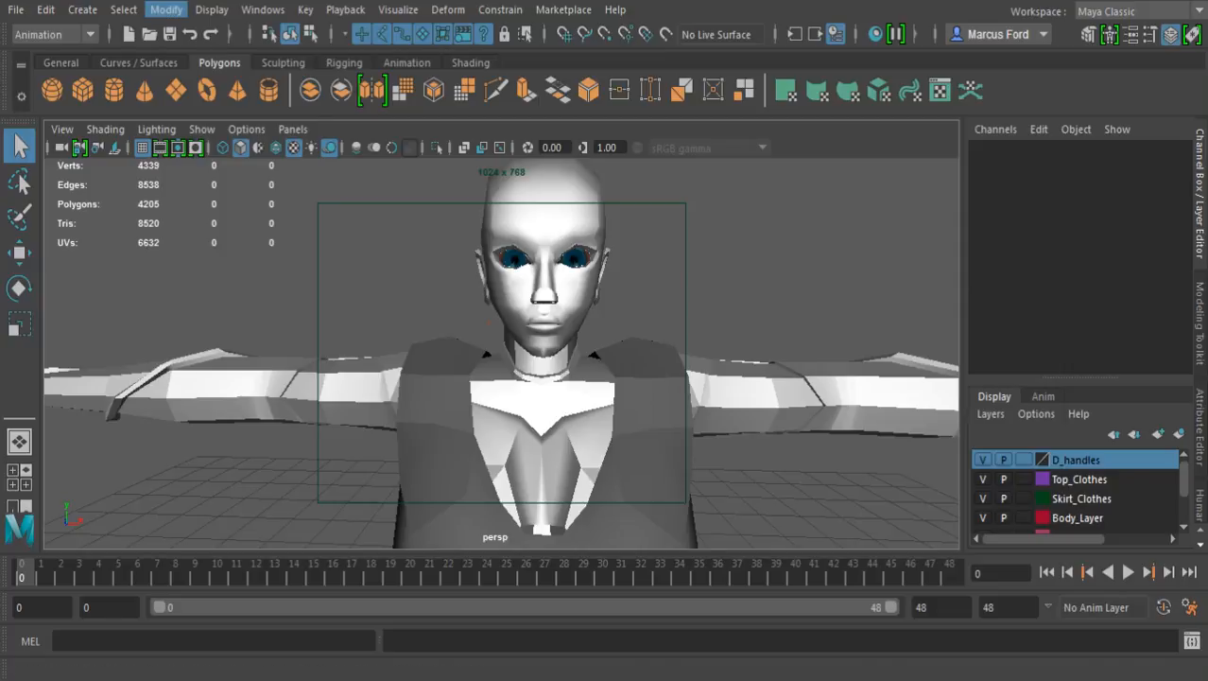
pyautogui.click(212, 10)
pyautogui.moveTo(263, 10)
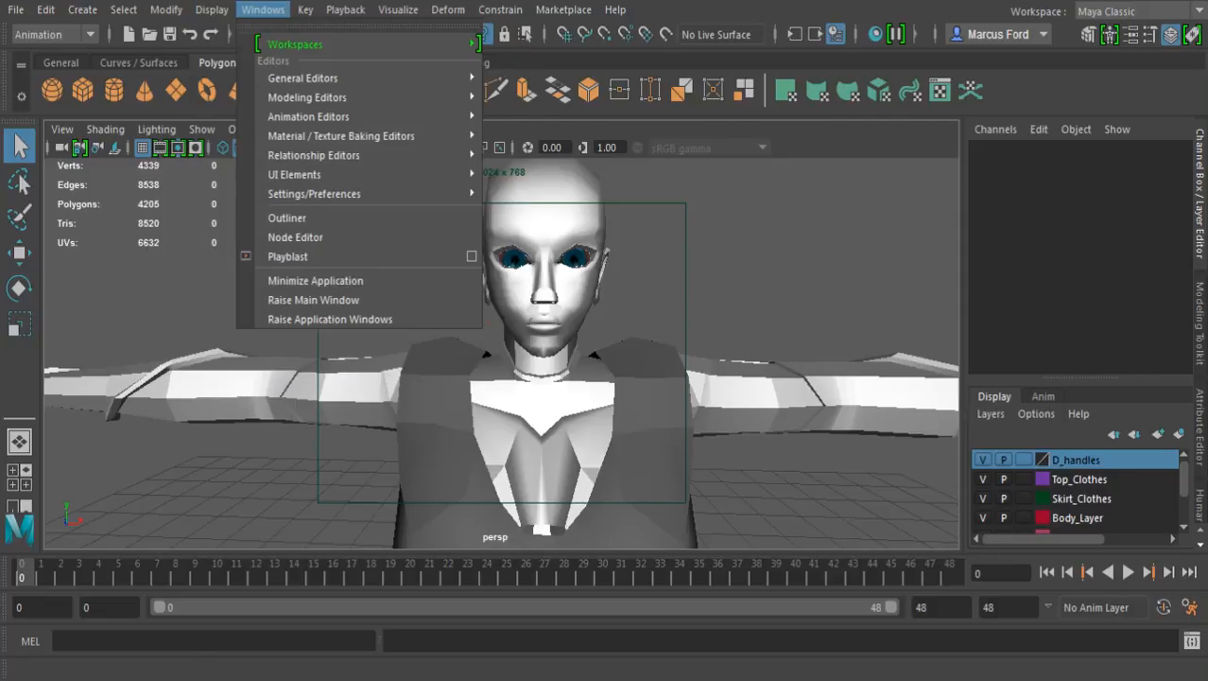
pyautogui.moveTo(378, 135)
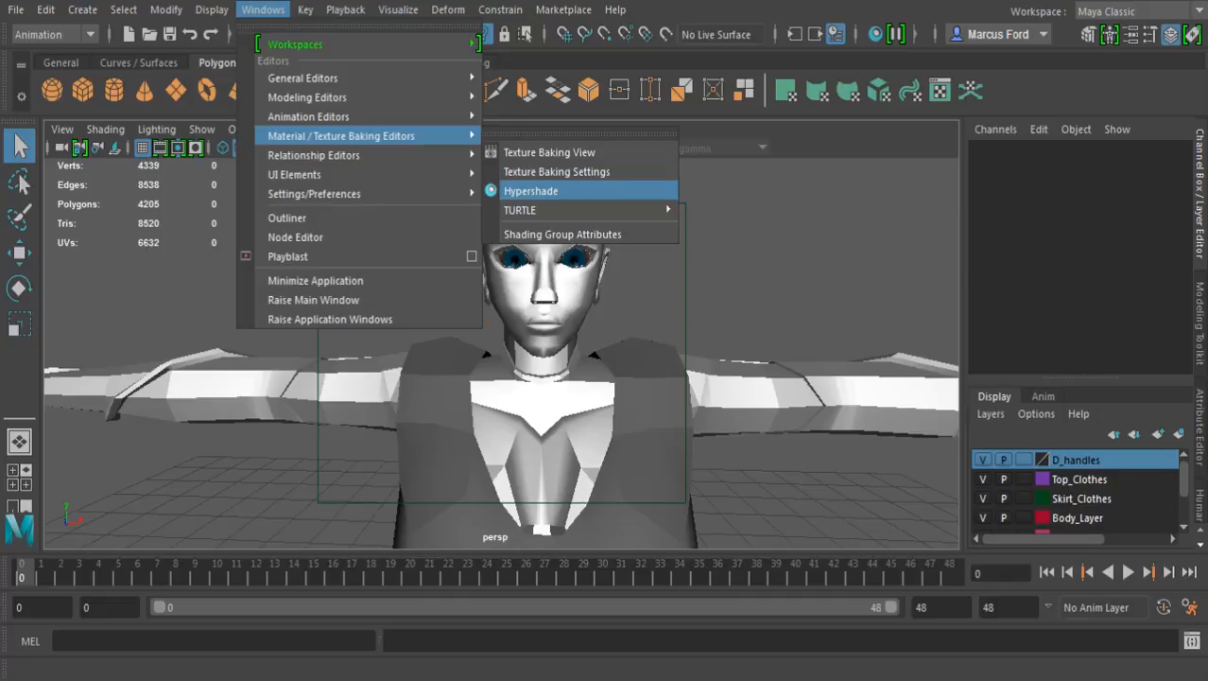
pyautogui.click(544, 190)
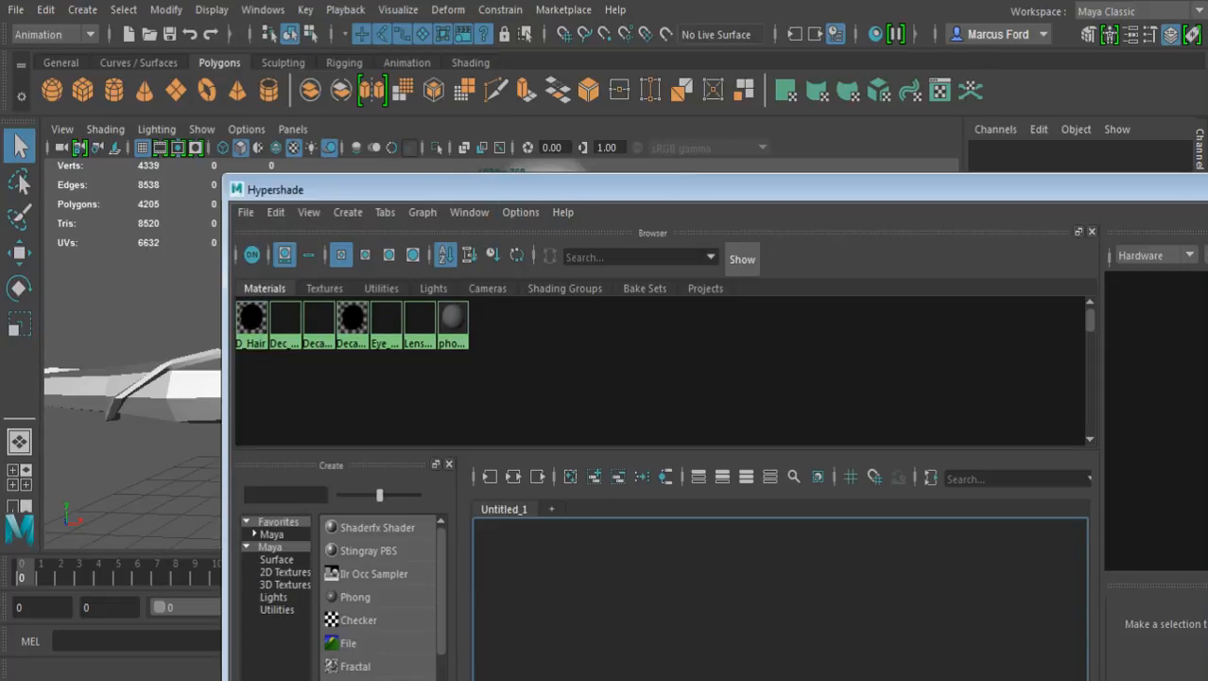
pyautogui.click(348, 212)
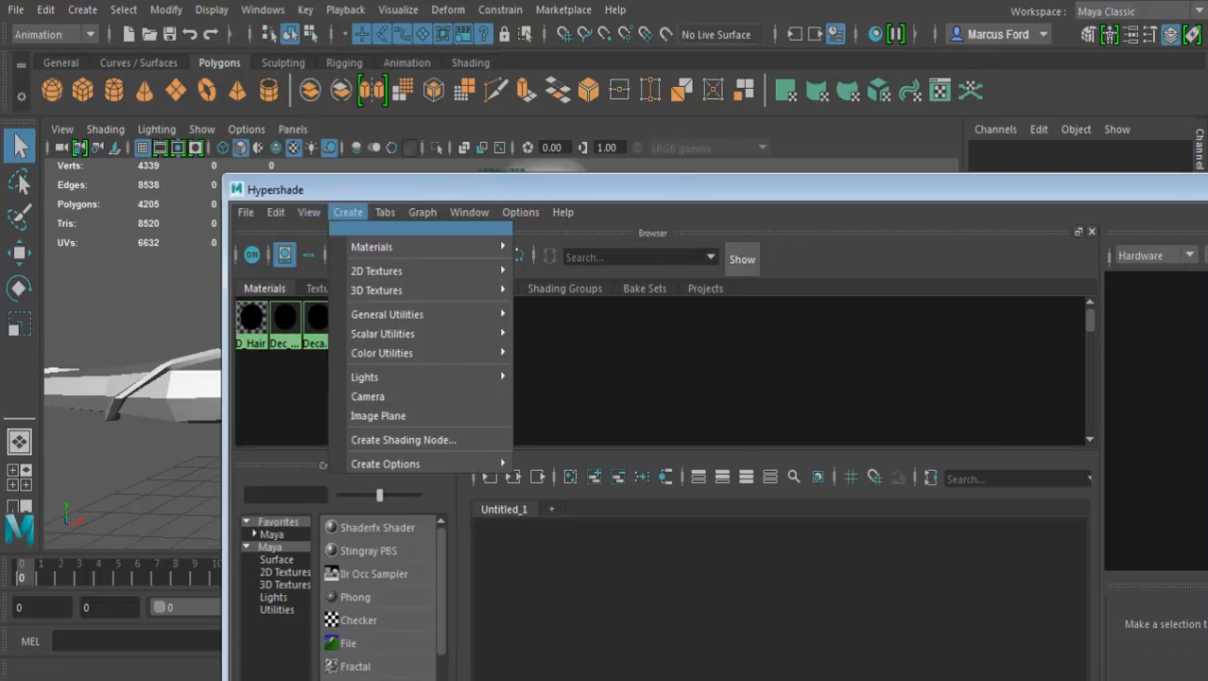
pyautogui.moveTo(426, 247)
pyautogui.click(551, 320)
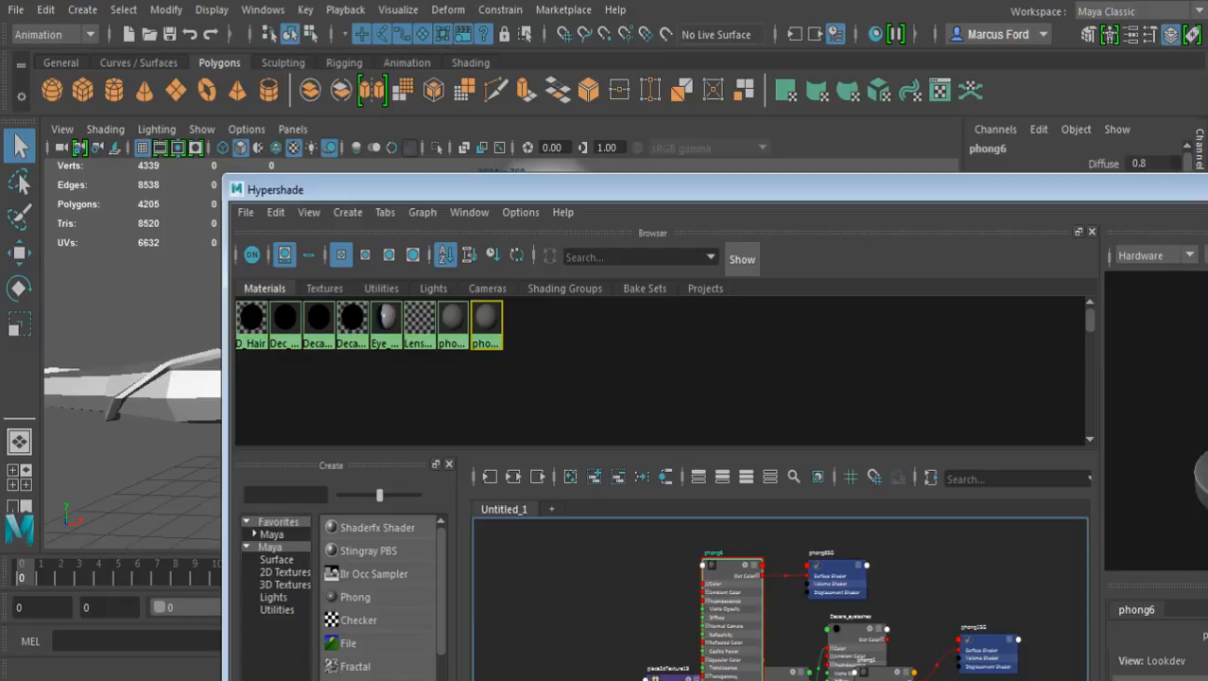
pyautogui.click(513, 477)
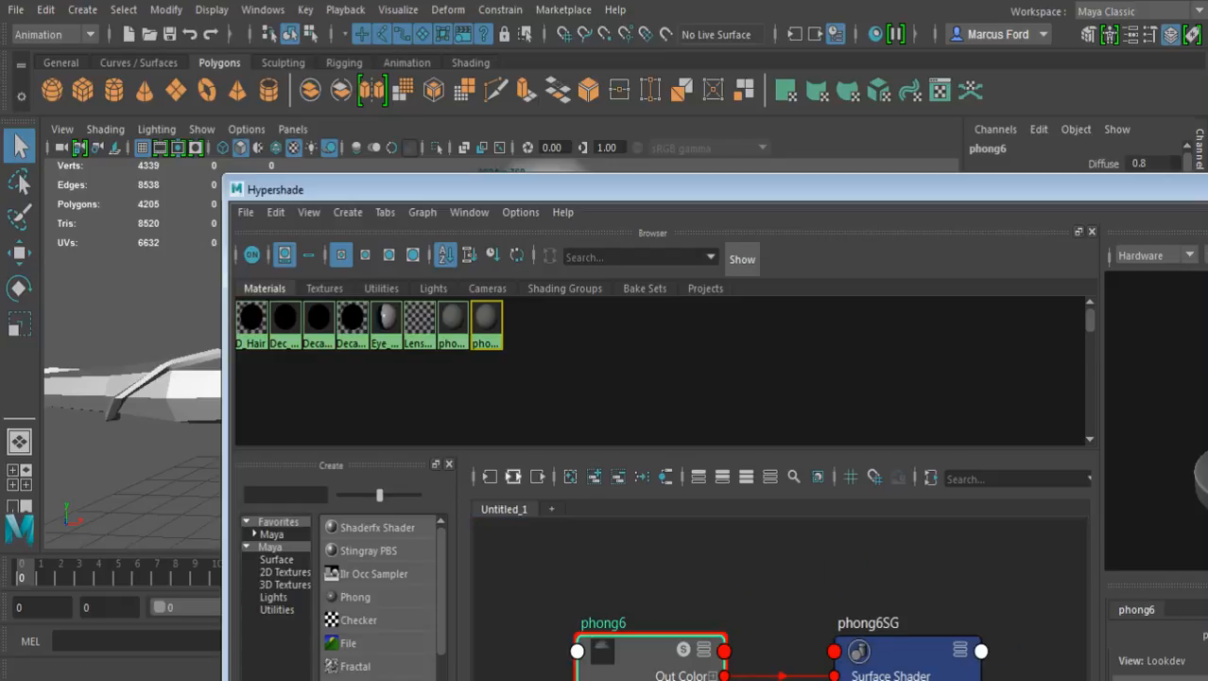
# Set the new Phong material's colour to pale pink and name the material placeholder
pyautogui.moveTo(662, 189); pyautogui.dragTo(312, 49)
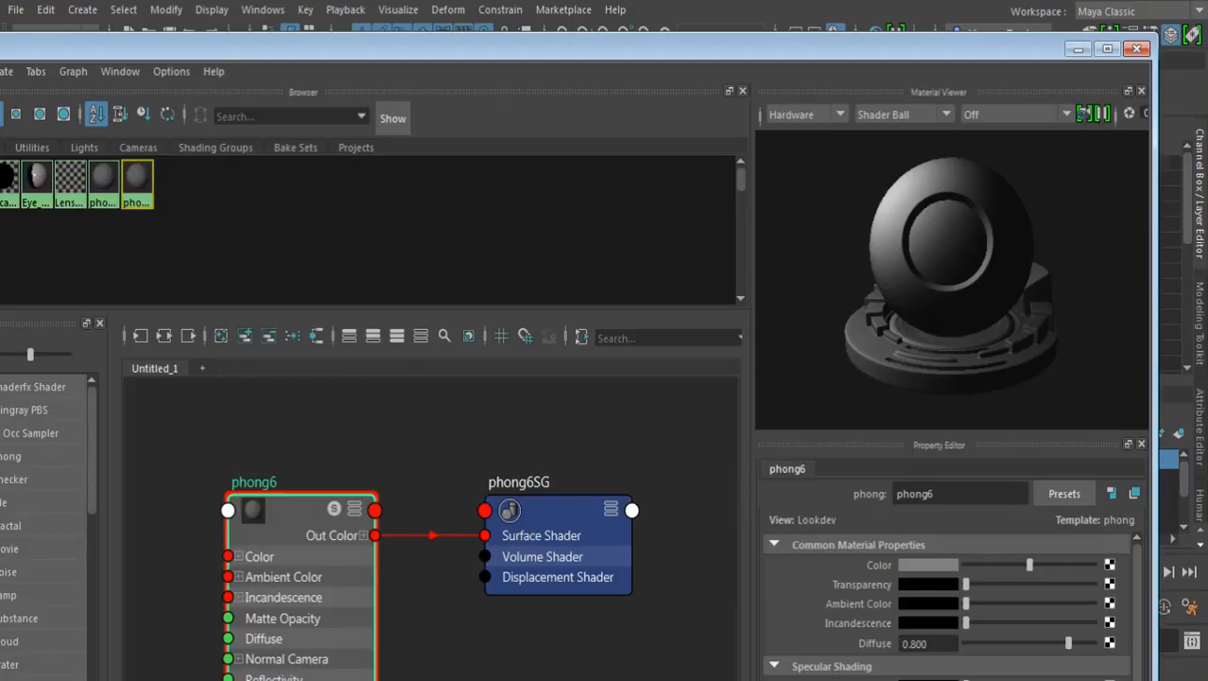
pyautogui.click(929, 565)
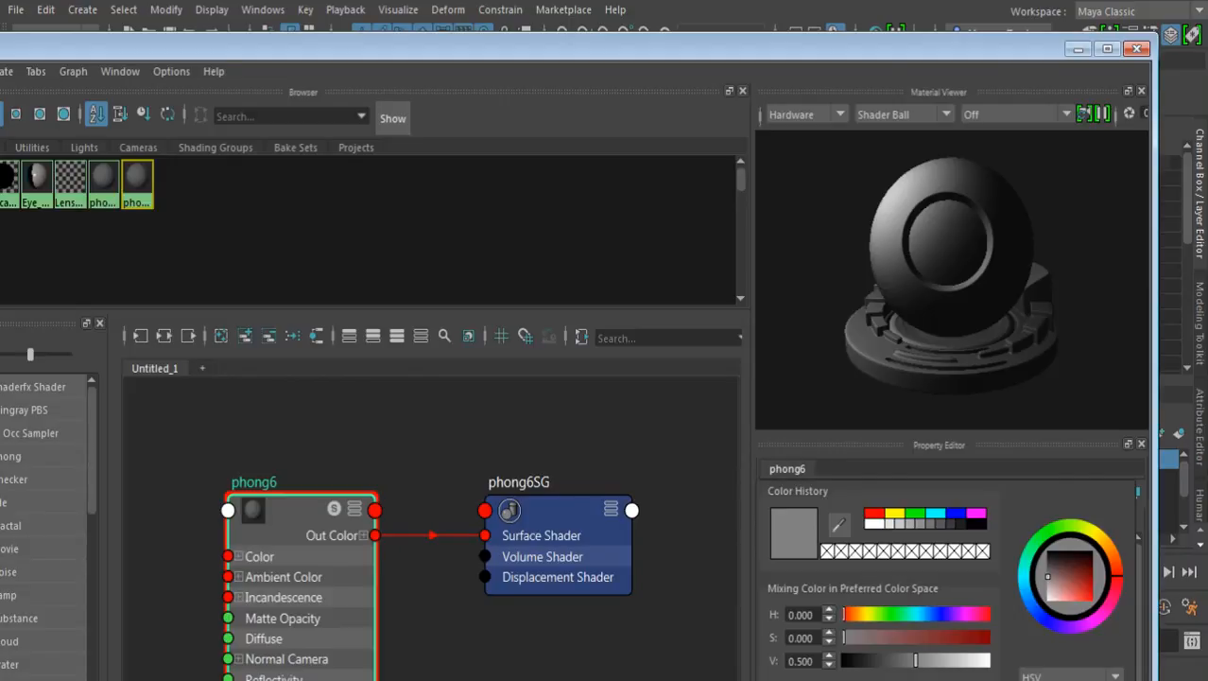
pyautogui.moveTo(1117, 575)
pyautogui.mouseDown()
pyautogui.moveTo(1109, 604)
pyautogui.moveTo(1054, 602)
pyautogui.mouseUp()
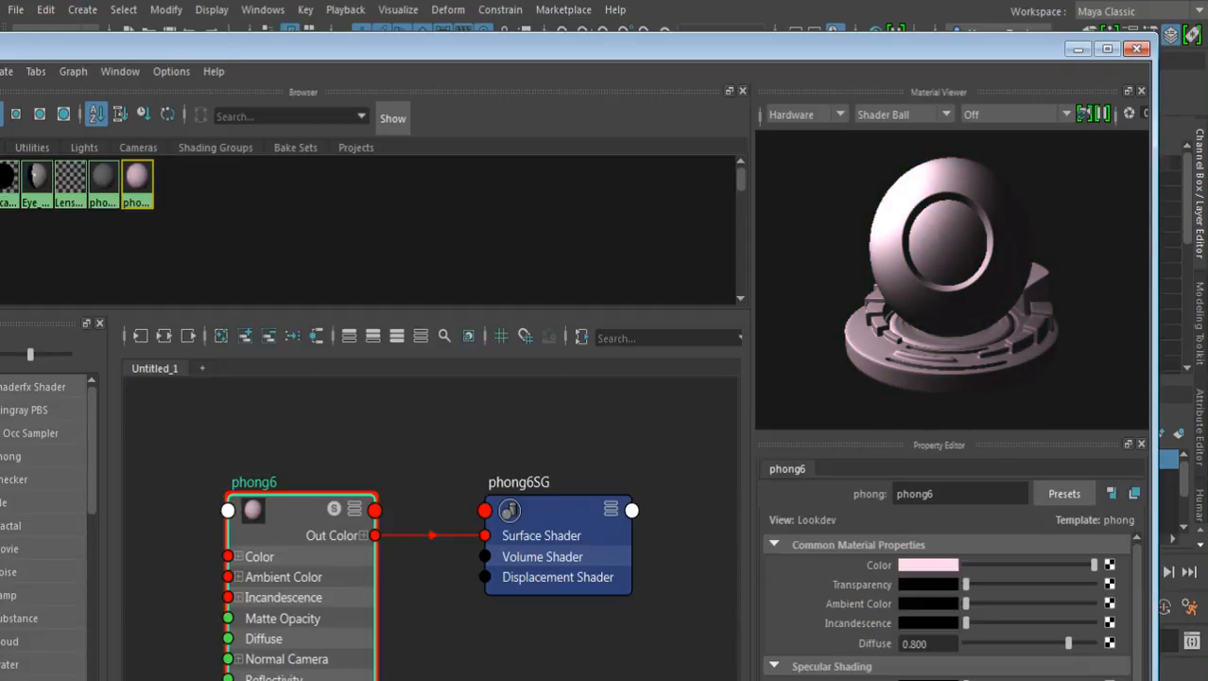
pyautogui.moveTo(936, 493); pyautogui.dragTo(892, 494)
pyautogui.write('placeholder')
pyautogui.press('Return')
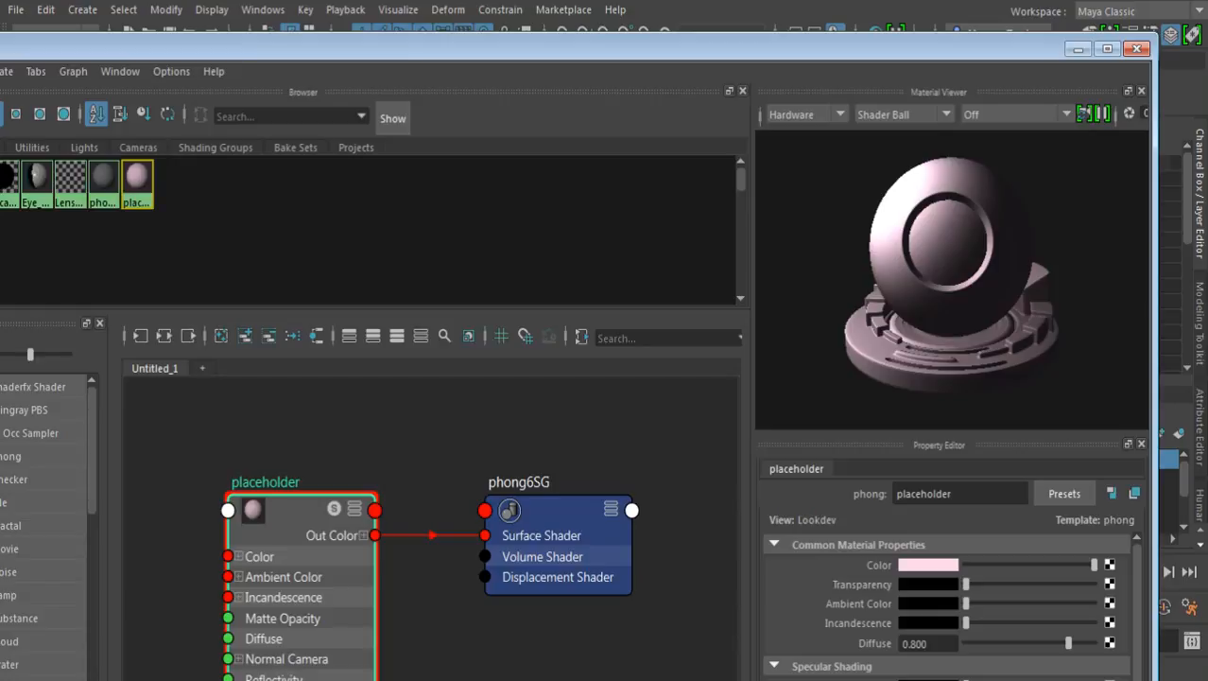
# Assign the placeholder material to the character's body, head, top, skirt and front panel, leaving the eyes out, and clear the selection
pyautogui.moveTo(1157, 34); pyautogui.dragTo(586, 346)
pyautogui.moveTo(416, 360); pyautogui.dragTo(763, 151)
pyautogui.keyDown('alt'); pyautogui.moveTo(501, 605); pyautogui.dragTo(410, 542, button='middle'); pyautogui.keyUp('alt')
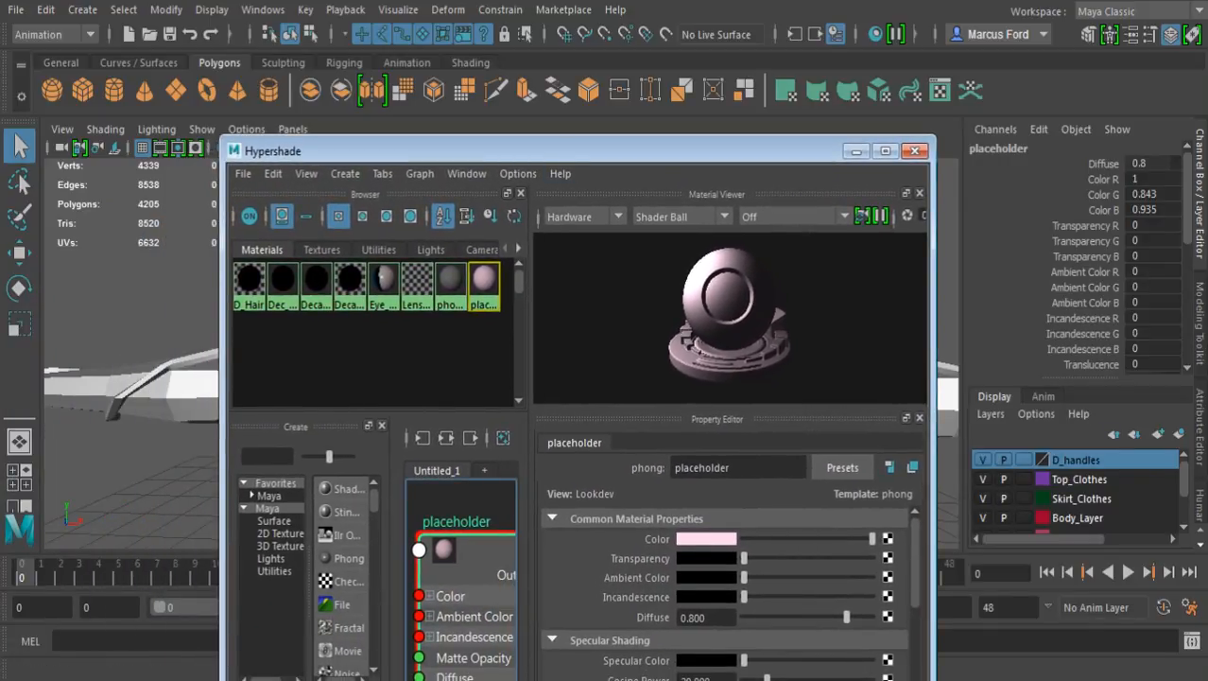
pyautogui.moveTo(568, 151); pyautogui.dragTo(621, 615)
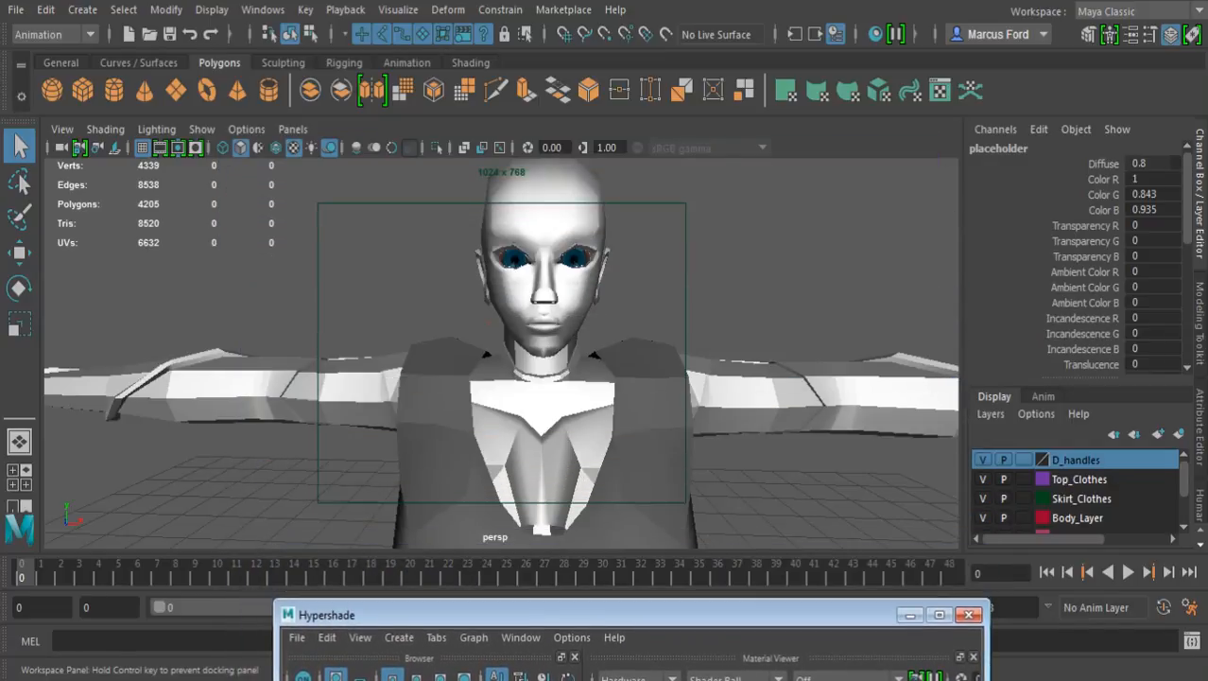
pyautogui.keyDown('alt'); pyautogui.moveTo(681, 331); pyautogui.dragTo(556, 329, button='right'); pyautogui.keyUp('alt')
pyautogui.keyDown('alt'); pyautogui.moveTo(556, 329); pyautogui.dragTo(552, 361); pyautogui.keyUp('alt')
pyautogui.click(573, 350)
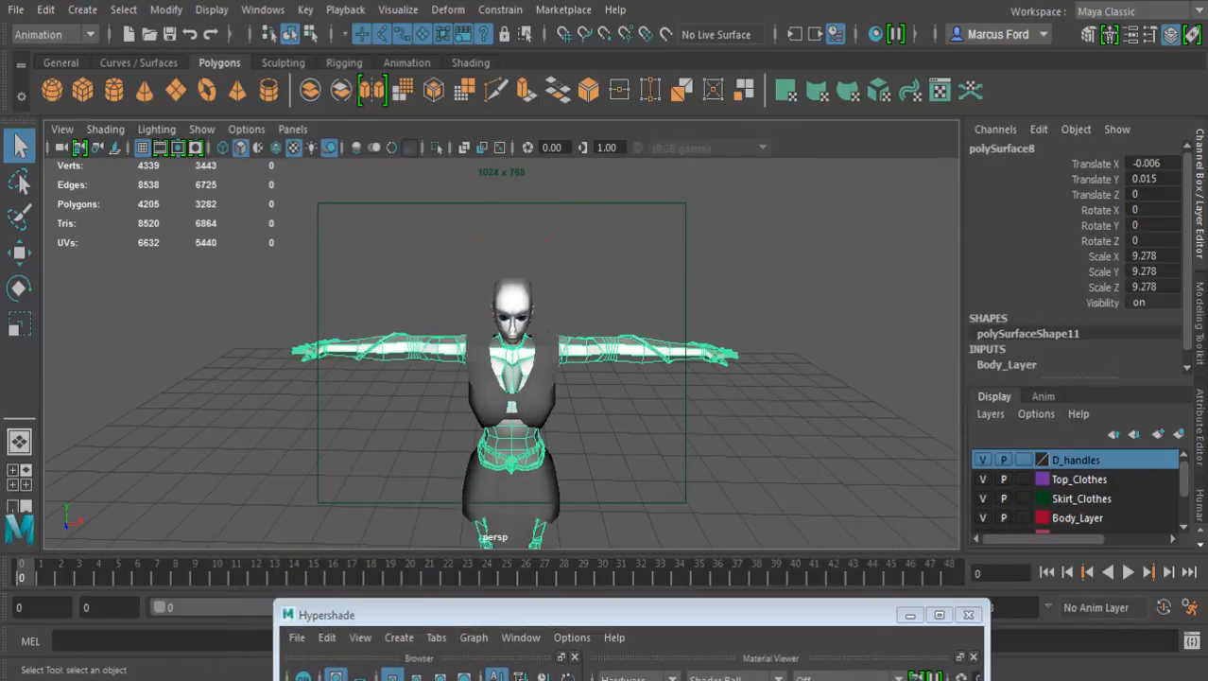
pyautogui.keyDown('shift'); pyautogui.click(517, 316); pyautogui.keyUp('shift')
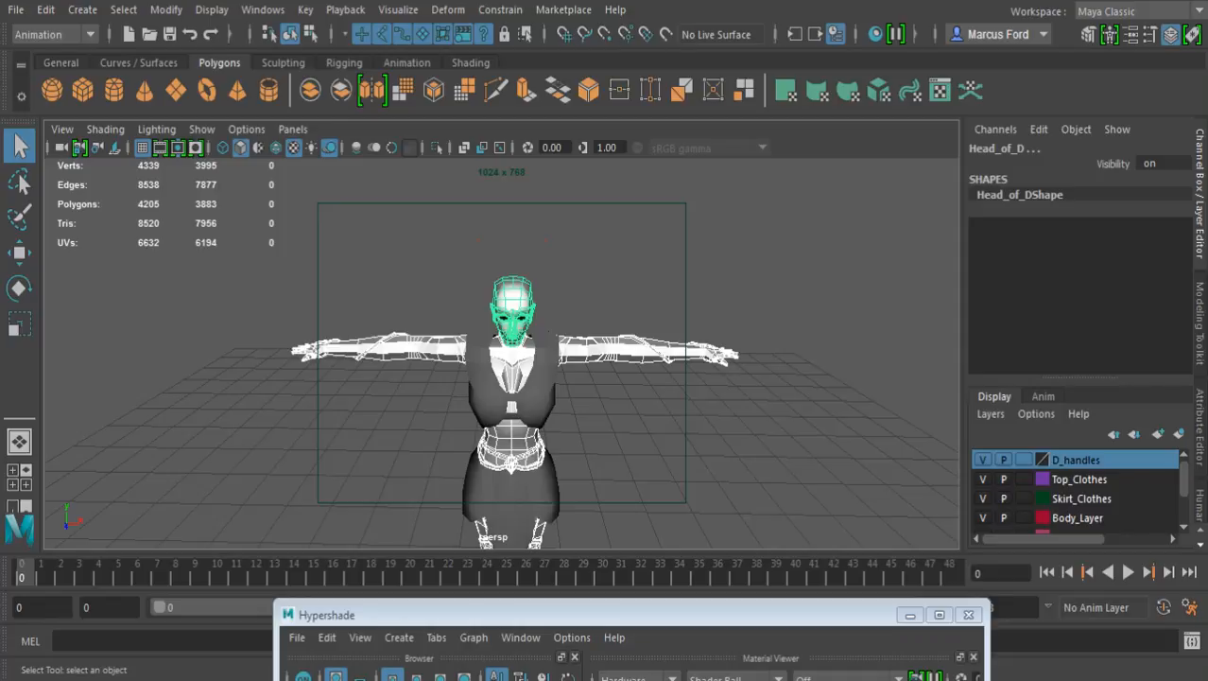
pyautogui.keyDown('shift'); pyautogui.click(547, 373); pyautogui.keyUp('shift')
pyautogui.keyDown('shift'); pyautogui.click(545, 484); pyautogui.keyUp('shift')
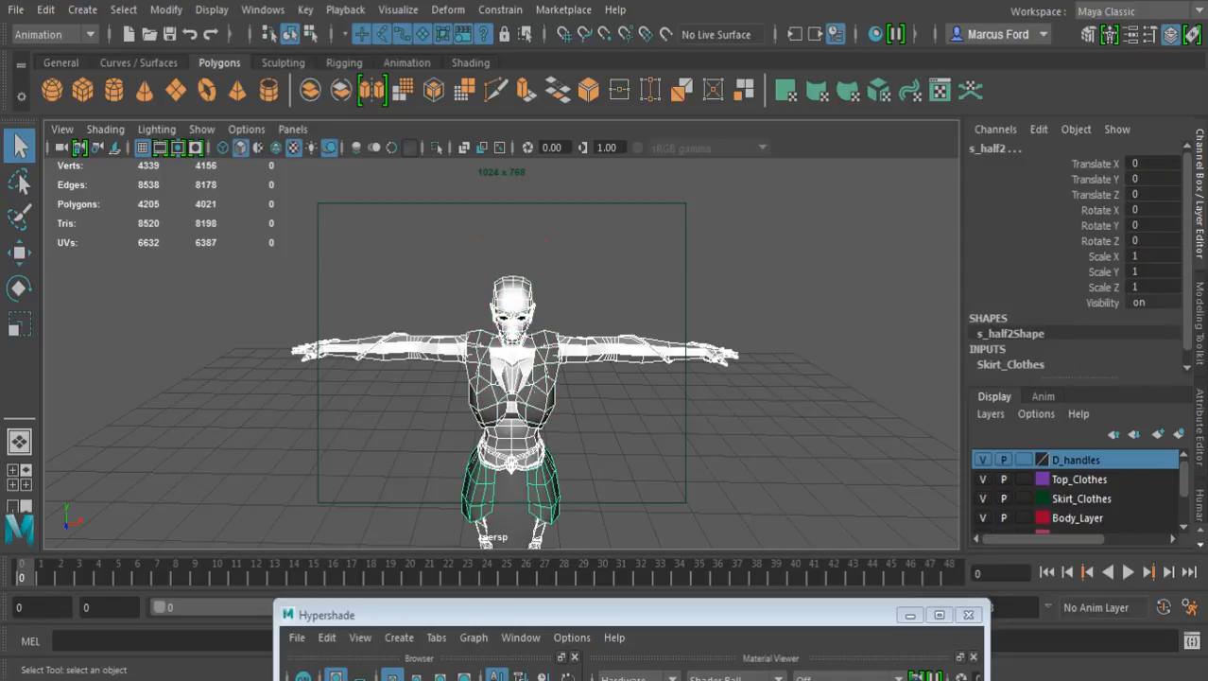
pyautogui.keyDown('shift'); pyautogui.click(511, 501); pyautogui.keyUp('shift')
pyautogui.keyDown('alt'); pyautogui.moveTo(511, 501); pyautogui.dragTo(492, 298, button='middle'); pyautogui.keyUp('alt')
pyautogui.moveTo(516, 615); pyautogui.dragTo(520, 213)
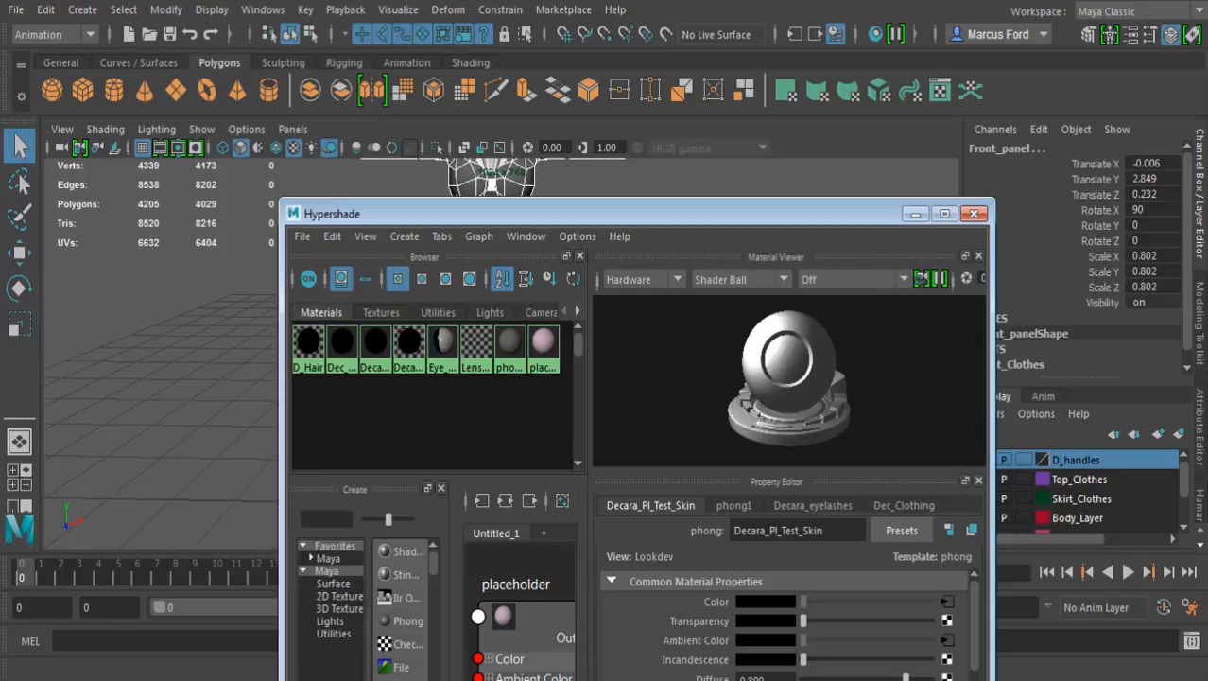
pyautogui.click(916, 213)
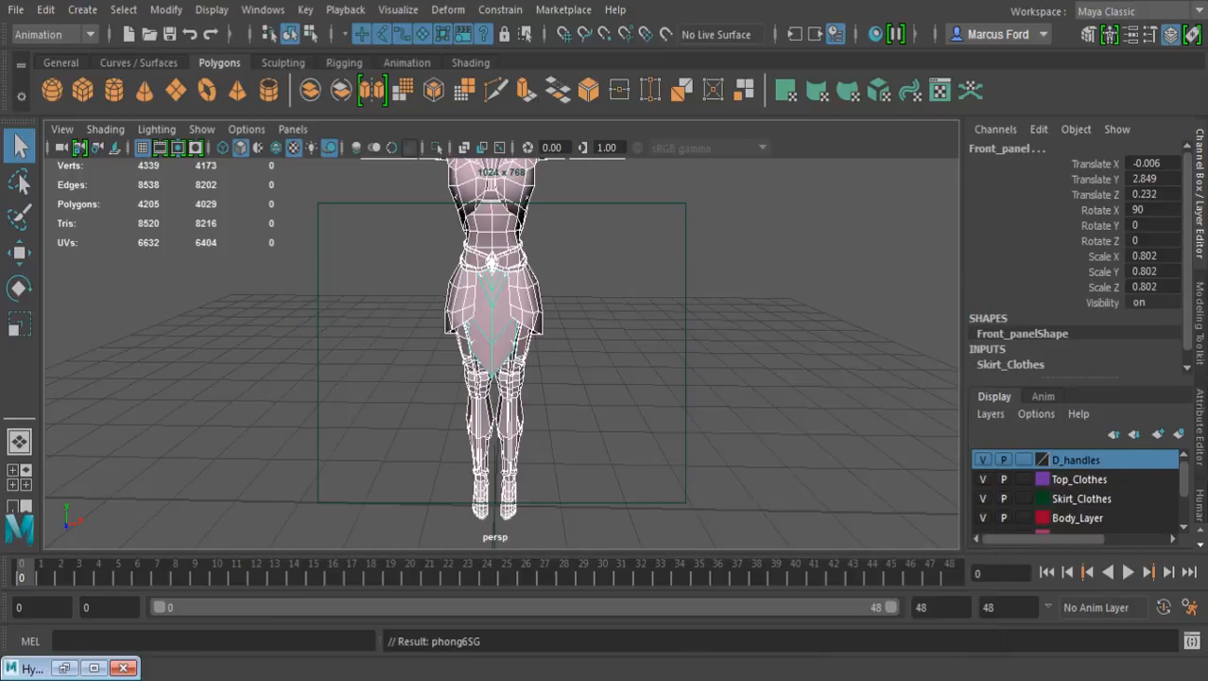
pyautogui.keyDown('alt'); pyautogui.moveTo(501, 274); pyautogui.dragTo(526, 416, button='middle'); pyautogui.keyUp('alt')
pyautogui.keyDown('alt'); pyautogui.moveTo(525, 378); pyautogui.dragTo(662, 378, button='right'); pyautogui.keyUp('alt')
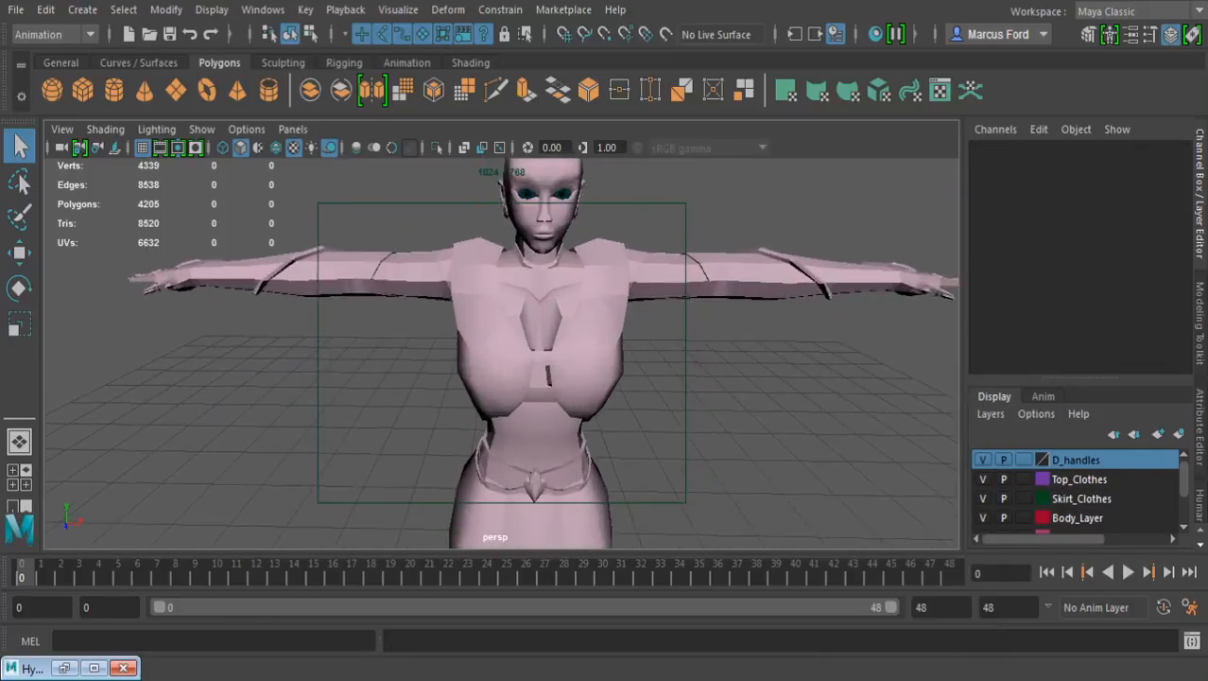
# Examine the pink-shaded character from the head and torso down to the skirt and thighs
pyautogui.keyDown('alt'); pyautogui.moveTo(549, 312); pyautogui.dragTo(529, 376, button='middle'); pyautogui.keyUp('alt')
pyautogui.keyDown('alt'); pyautogui.moveTo(529, 377); pyautogui.dragTo(851, 362); pyautogui.keyUp('alt')
pyautogui.scroll(-5, 501, 354)
pyautogui.keyDown('alt'); pyautogui.moveTo(530, 369); pyautogui.dragTo(558, 369); pyautogui.keyUp('alt')
pyautogui.keyDown('alt'); pyautogui.moveTo(534, 388); pyautogui.dragTo(517, 177, button='middle'); pyautogui.keyUp('alt')
pyautogui.keyDown('alt'); pyautogui.moveTo(511, 360); pyautogui.dragTo(591, 383); pyautogui.keyUp('alt')
pyautogui.keyDown('alt'); pyautogui.moveTo(515, 407); pyautogui.dragTo(522, 241, button='middle'); pyautogui.keyUp('alt')
pyautogui.keyDown('alt'); pyautogui.moveTo(511, 369); pyautogui.dragTo(445, 331); pyautogui.keyUp('alt')
pyautogui.keyDown('alt'); pyautogui.moveTo(501, 369); pyautogui.dragTo(648, 368, button='right'); pyautogui.keyUp('alt')
pyautogui.keyDown('alt'); pyautogui.moveTo(529, 283); pyautogui.dragTo(572, 430, button='middle'); pyautogui.keyUp('alt')
pyautogui.keyDown('alt'); pyautogui.moveTo(501, 368); pyautogui.dragTo(615, 369, button='right'); pyautogui.keyUp('alt')
pyautogui.keyDown('alt'); pyautogui.moveTo(568, 378); pyautogui.dragTo(454, 373); pyautogui.keyUp('alt')
pyautogui.keyDown('alt'); pyautogui.moveTo(586, 369); pyautogui.dragTo(426, 369, button='right'); pyautogui.keyUp('alt')
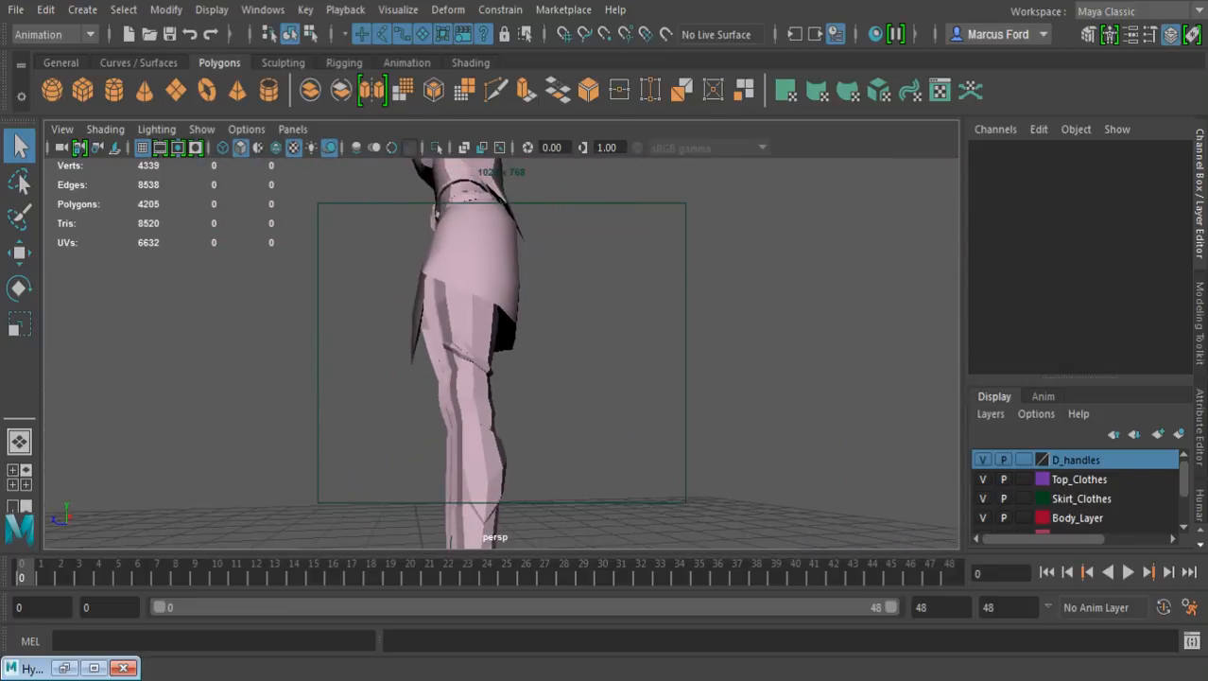
# Examine the character's lower legs and heeled boots closely from the side
pyautogui.keyDown('alt'); pyautogui.moveTo(510, 331); pyautogui.dragTo(539, 388); pyautogui.keyUp('alt')
pyautogui.keyDown('alt'); pyautogui.moveTo(529, 388); pyautogui.dragTo(501, 265, button='middle'); pyautogui.keyUp('alt')
pyautogui.keyDown('alt'); pyautogui.moveTo(502, 378); pyautogui.dragTo(614, 317); pyautogui.keyUp('alt')
pyautogui.keyDown('alt'); pyautogui.moveTo(567, 369); pyautogui.dragTo(600, 331); pyautogui.keyUp('alt')
pyautogui.keyDown('alt'); pyautogui.moveTo(529, 350); pyautogui.dragTo(605, 345); pyautogui.keyUp('alt')
pyautogui.keyDown('alt'); pyautogui.moveTo(529, 331); pyautogui.dragTo(572, 383, button='middle'); pyautogui.keyUp('alt')
pyautogui.keyDown('alt'); pyautogui.moveTo(501, 350); pyautogui.dragTo(620, 355); pyautogui.keyUp('alt')
pyautogui.keyDown('alt'); pyautogui.moveTo(529, 426); pyautogui.dragTo(515, 293, button='middle'); pyautogui.keyUp('alt')
pyautogui.keyDown('alt'); pyautogui.moveTo(567, 369); pyautogui.dragTo(501, 342); pyautogui.keyUp('alt')
pyautogui.keyDown('alt'); pyautogui.moveTo(501, 350); pyautogui.dragTo(605, 349, button='right'); pyautogui.keyUp('alt')
pyautogui.keyDown('alt'); pyautogui.moveTo(501, 350); pyautogui.dragTo(624, 354); pyautogui.keyUp('alt')
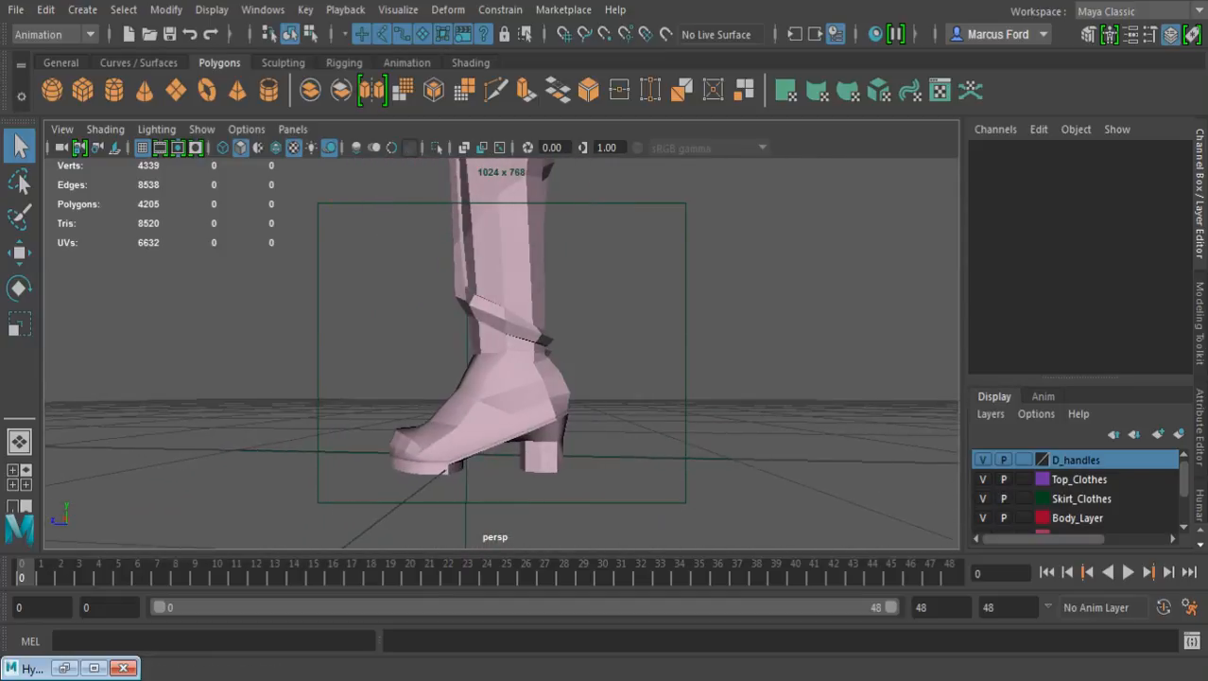
pyautogui.moveTo(501, 350)
pyautogui.keyDown('alt'); pyautogui.mouseDown()
pyautogui.moveTo(516, 293)
pyautogui.moveTo(511, 342)
pyautogui.mouseUp(); pyautogui.keyUp('alt')
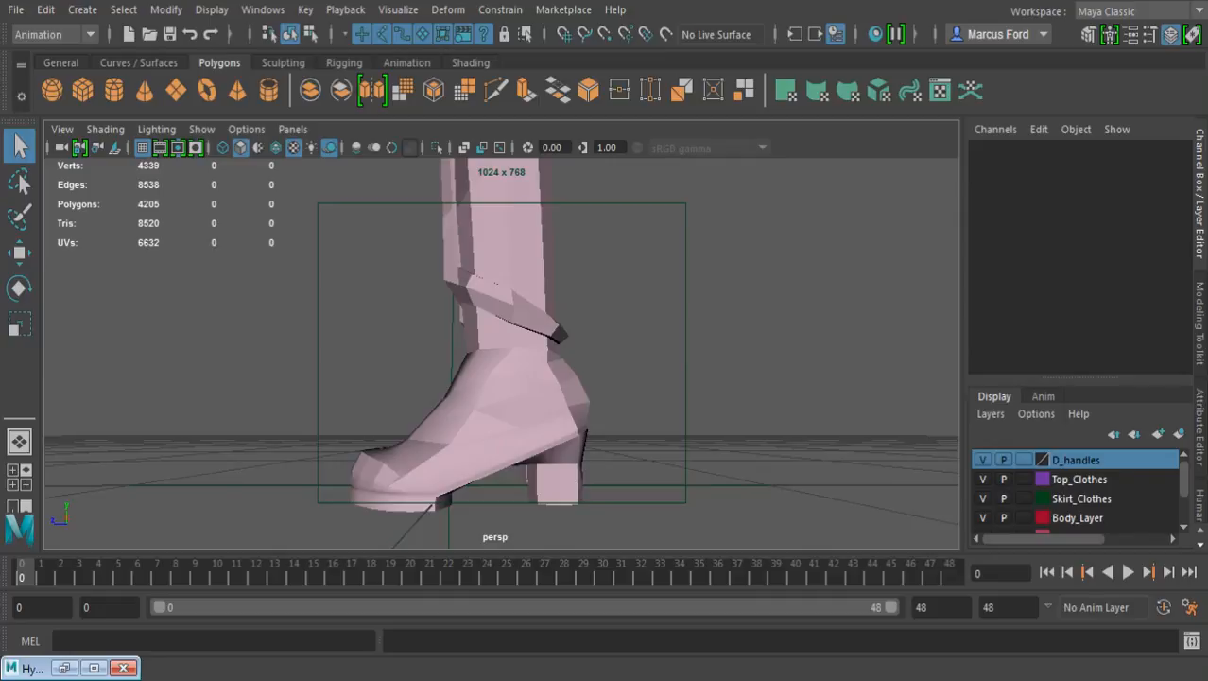
pyautogui.keyDown('alt'); pyautogui.moveTo(605, 341); pyautogui.dragTo(662, 346); pyautogui.keyUp('alt')
pyautogui.keyDown('alt'); pyautogui.moveTo(606, 350); pyautogui.dragTo(435, 350, button='right'); pyautogui.keyUp('alt')
# Examine the pink-shaded figure from several sides and return to a front view of the upper body
pyautogui.keyDown('alt'); pyautogui.moveTo(491, 283); pyautogui.dragTo(494, 430, button='middle'); pyautogui.keyUp('alt')
pyautogui.keyDown('alt'); pyautogui.moveTo(473, 359); pyautogui.dragTo(643, 364, button='right'); pyautogui.keyUp('alt')
pyautogui.keyDown('alt'); pyautogui.moveTo(530, 359); pyautogui.dragTo(567, 355); pyautogui.keyUp('alt')
pyautogui.keyDown('alt'); pyautogui.moveTo(511, 350); pyautogui.dragTo(533, 368, button='middle'); pyautogui.keyUp('alt')
pyautogui.keyDown('alt'); pyautogui.moveTo(567, 359); pyautogui.dragTo(383, 360, button='right'); pyautogui.keyUp('alt')
pyautogui.keyDown('alt'); pyautogui.moveTo(473, 360); pyautogui.dragTo(530, 360); pyautogui.keyUp('alt')
pyautogui.keyDown('alt'); pyautogui.moveTo(491, 359); pyautogui.dragTo(671, 359, button='right'); pyautogui.keyUp('alt')
pyautogui.keyDown('alt'); pyautogui.moveTo(491, 349); pyautogui.dragTo(527, 376, button='middle'); pyautogui.keyUp('alt')
pyautogui.keyDown('alt'); pyautogui.moveTo(529, 360); pyautogui.dragTo(496, 359); pyautogui.keyUp('alt')
pyautogui.keyDown('alt'); pyautogui.moveTo(568, 359); pyautogui.dragTo(406, 359, button='right'); pyautogui.keyUp('alt')
pyautogui.keyDown('alt'); pyautogui.moveTo(492, 378); pyautogui.dragTo(505, 346); pyautogui.keyUp('alt')
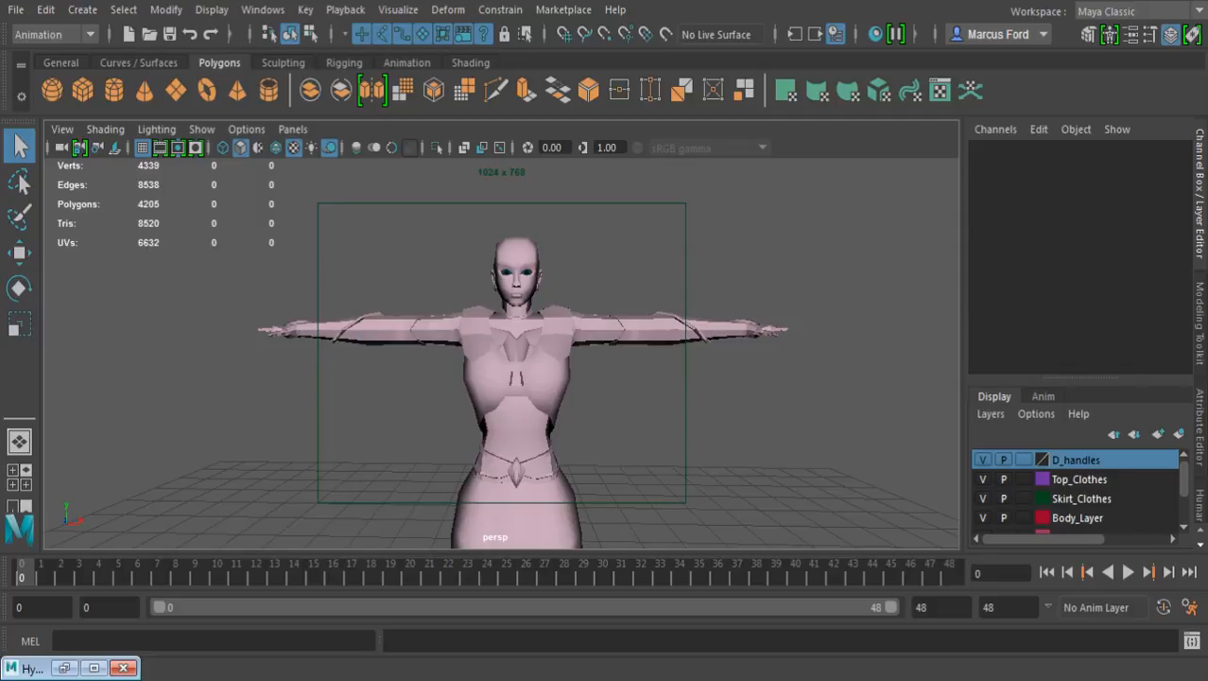
# Close the Hypershade and save the scene with nothing selected
pyautogui.click(123, 667)
pyautogui.keyDown('alt'); pyautogui.moveTo(605, 341); pyautogui.dragTo(548, 368); pyautogui.keyUp('alt')
pyautogui.keyDown('alt'); pyautogui.moveTo(549, 368); pyautogui.dragTo(553, 341, button='middle'); pyautogui.keyUp('alt')
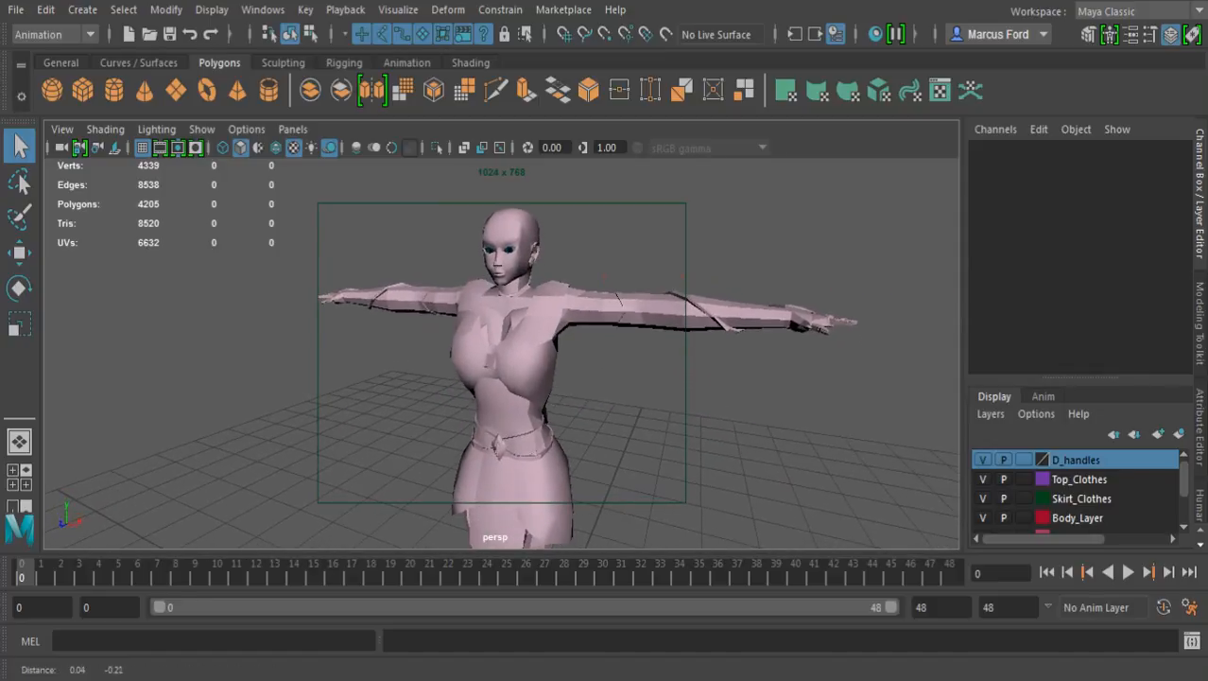
pyautogui.keyDown('alt'); pyautogui.moveTo(553, 341); pyautogui.dragTo(473, 345, button='right'); pyautogui.keyUp('alt')
pyautogui.keyDown('alt'); pyautogui.moveTo(473, 346); pyautogui.dragTo(501, 386); pyautogui.keyUp('alt')
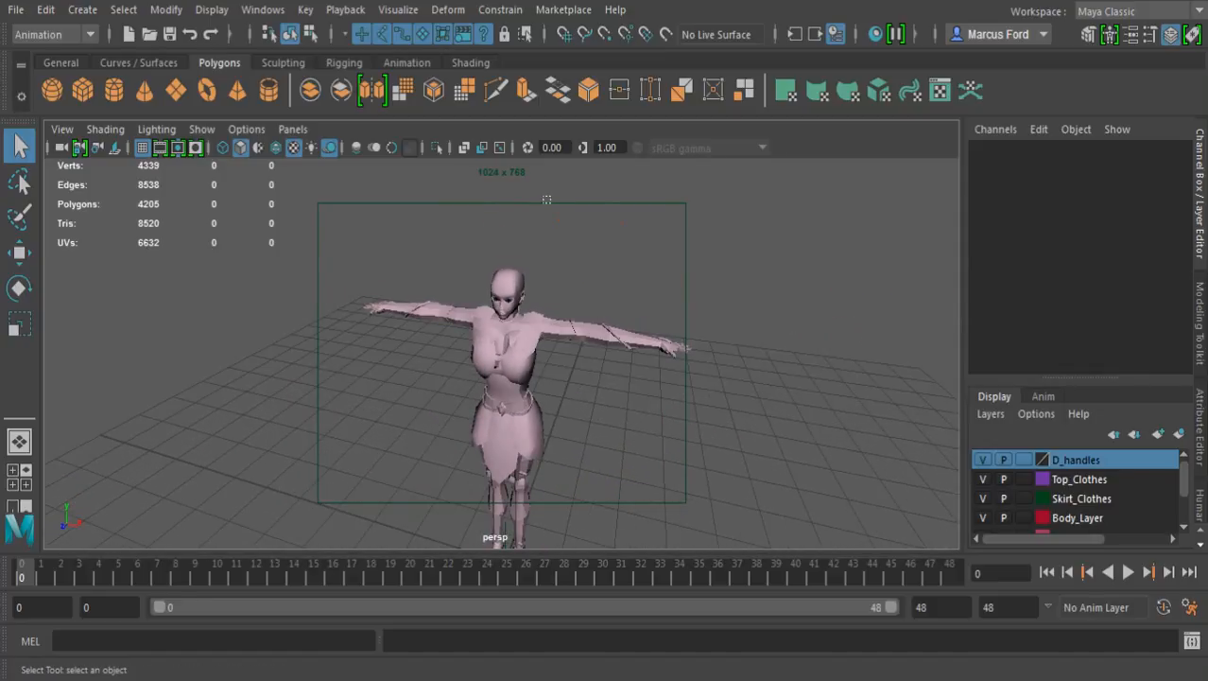
pyautogui.moveTo(544, 197); pyautogui.dragTo(674, 274)
pyautogui.click(558, 220)
pyautogui.keyDown('alt'); pyautogui.moveTo(502, 378); pyautogui.dragTo(490, 268, button='middle'); pyautogui.keyUp('alt')
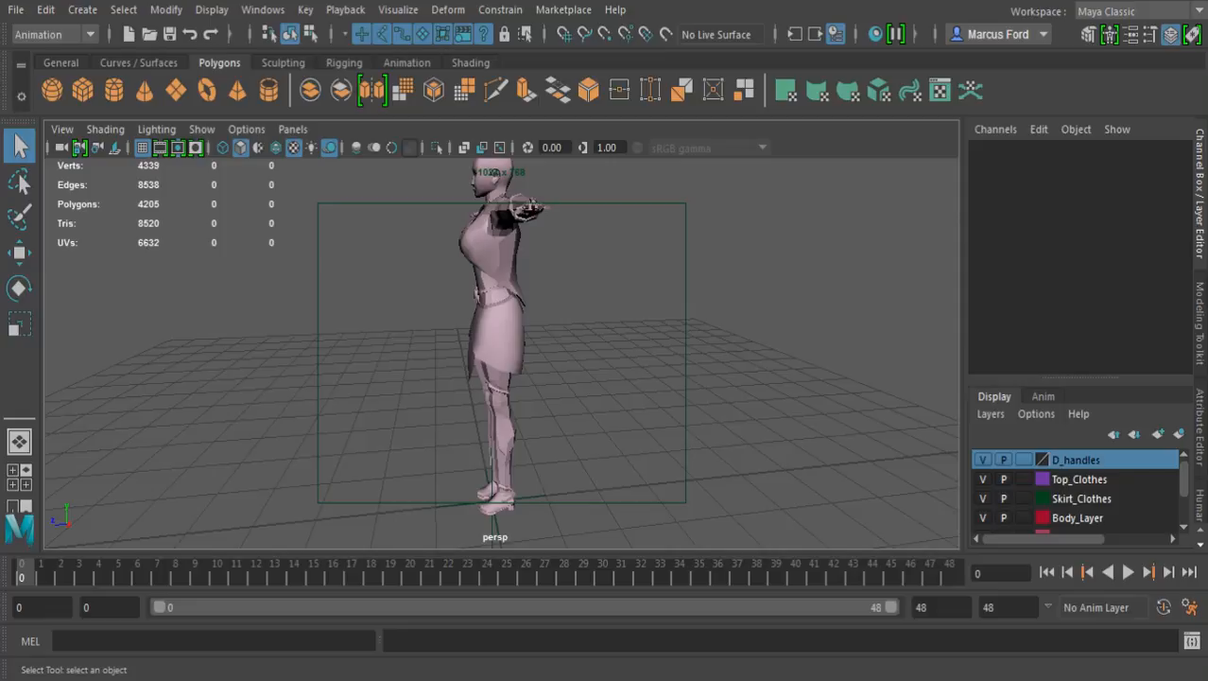
pyautogui.click(170, 34)
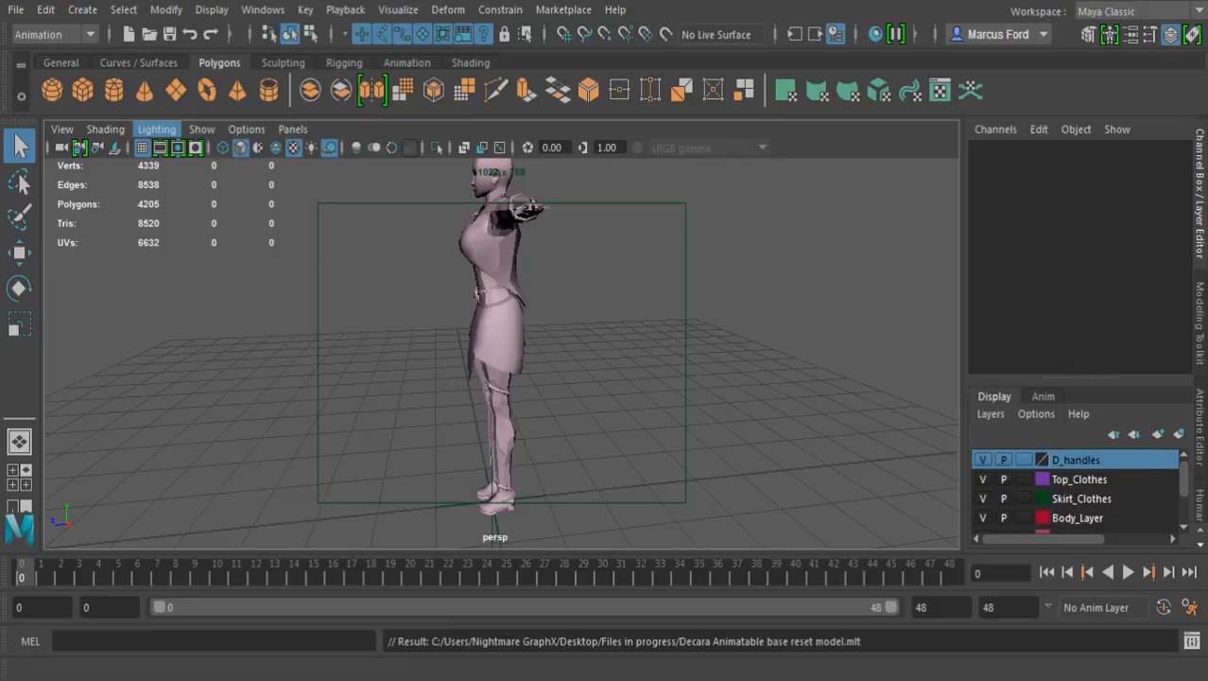
# Delete the leftover Character1_Ctrl_Reference control between the character's feet
pyautogui.keyDown('alt'); pyautogui.moveTo(501, 284); pyautogui.dragTo(520, 429, button='middle'); pyautogui.keyUp('alt')
pyautogui.keyDown('alt'); pyautogui.moveTo(520, 429); pyautogui.dragTo(614, 433); pyautogui.keyUp('alt')
pyautogui.keyDown('alt'); pyautogui.moveTo(567, 416); pyautogui.dragTo(559, 346, button='middle'); pyautogui.keyUp('alt')
pyautogui.keyDown('alt'); pyautogui.moveTo(560, 346); pyautogui.dragTo(621, 352); pyautogui.keyUp('alt')
pyautogui.keyDown('alt'); pyautogui.moveTo(622, 352); pyautogui.dragTo(619, 285, button='middle'); pyautogui.keyUp('alt')
pyautogui.keyDown('alt'); pyautogui.moveTo(567, 321); pyautogui.dragTo(686, 300); pyautogui.keyUp('alt')
pyautogui.keyDown('alt'); pyautogui.moveTo(605, 316); pyautogui.dragTo(558, 326); pyautogui.keyUp('alt')
pyautogui.click(486, 518)
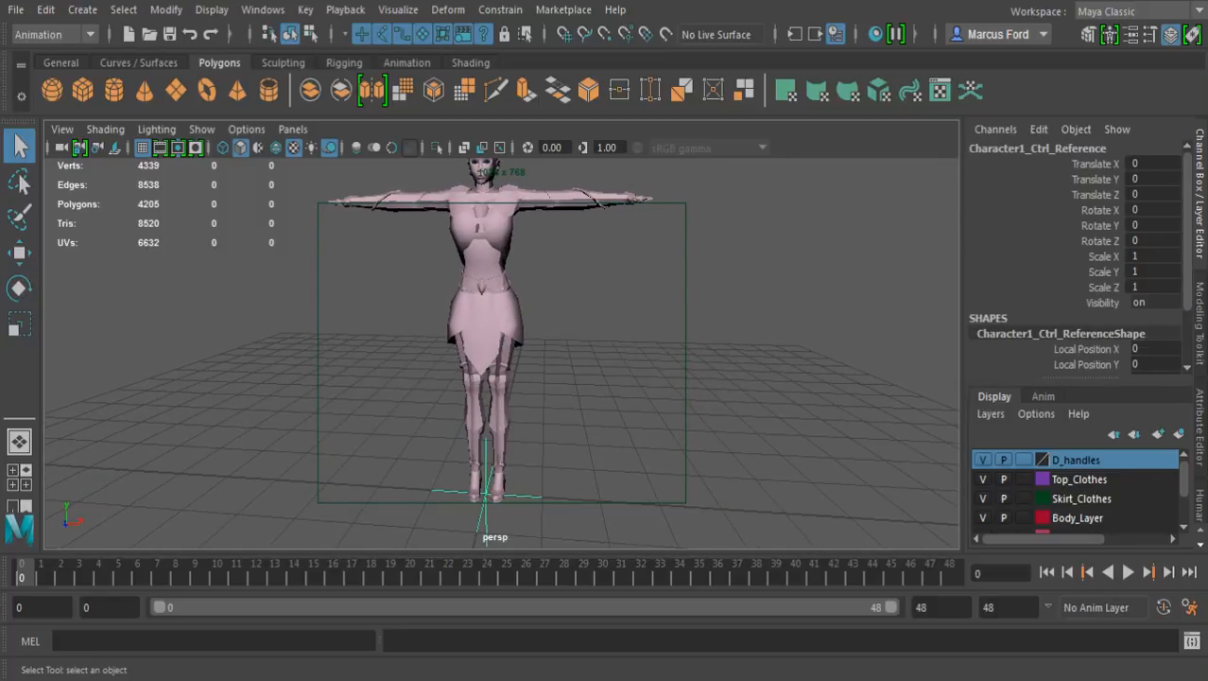
pyautogui.press('Delete')
# Examine the whole cleaned character from the front, side and back
pyautogui.keyDown('alt'); pyautogui.moveTo(529, 331); pyautogui.dragTo(432, 342); pyautogui.keyUp('alt')
pyautogui.keyDown('alt'); pyautogui.moveTo(453, 331); pyautogui.dragTo(475, 404, button='middle'); pyautogui.keyUp('alt')
pyautogui.keyDown('alt'); pyautogui.moveTo(474, 397); pyautogui.dragTo(619, 400); pyautogui.keyUp('alt')
pyautogui.scroll(-4, 501, 352)
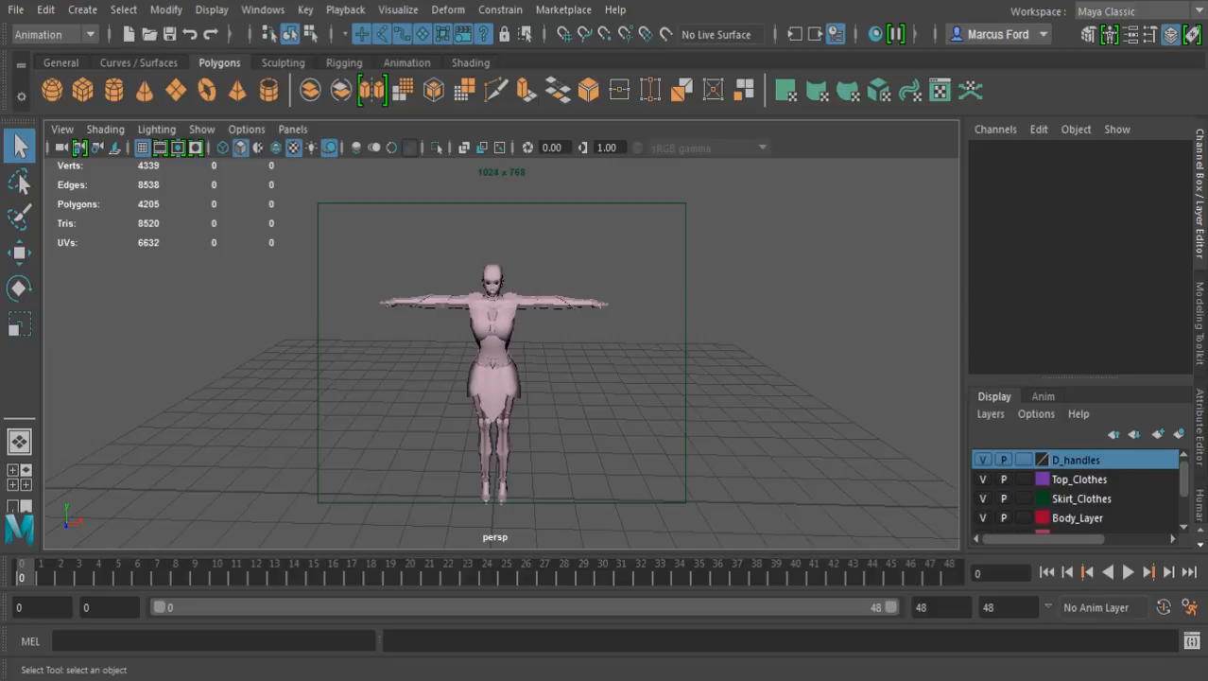
pyautogui.keyDown('alt'); pyautogui.moveTo(501, 378); pyautogui.dragTo(502, 336, button='middle'); pyautogui.keyUp('alt')
pyautogui.keyDown('alt'); pyautogui.moveTo(501, 336); pyautogui.dragTo(510, 284); pyautogui.keyUp('alt')
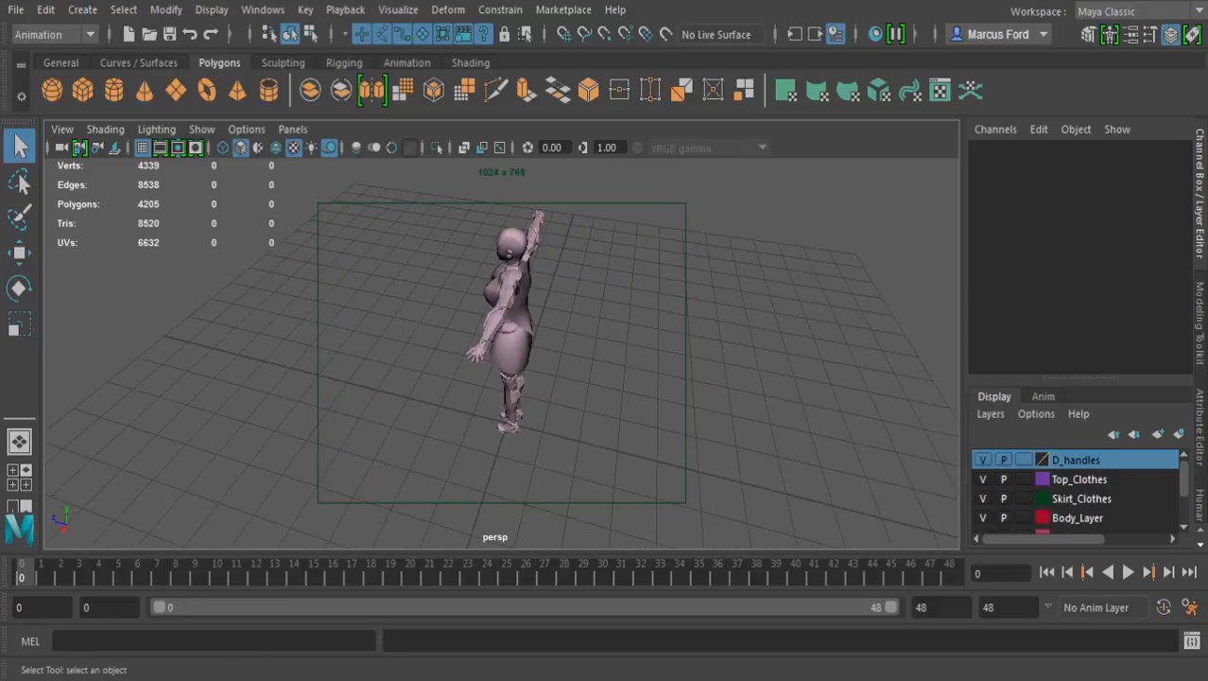
pyautogui.keyDown('alt'); pyautogui.moveTo(511, 284); pyautogui.dragTo(473, 349, button='middle'); pyautogui.keyUp('alt')
pyautogui.keyDown('alt'); pyautogui.moveTo(473, 350); pyautogui.dragTo(494, 297); pyautogui.keyUp('alt')
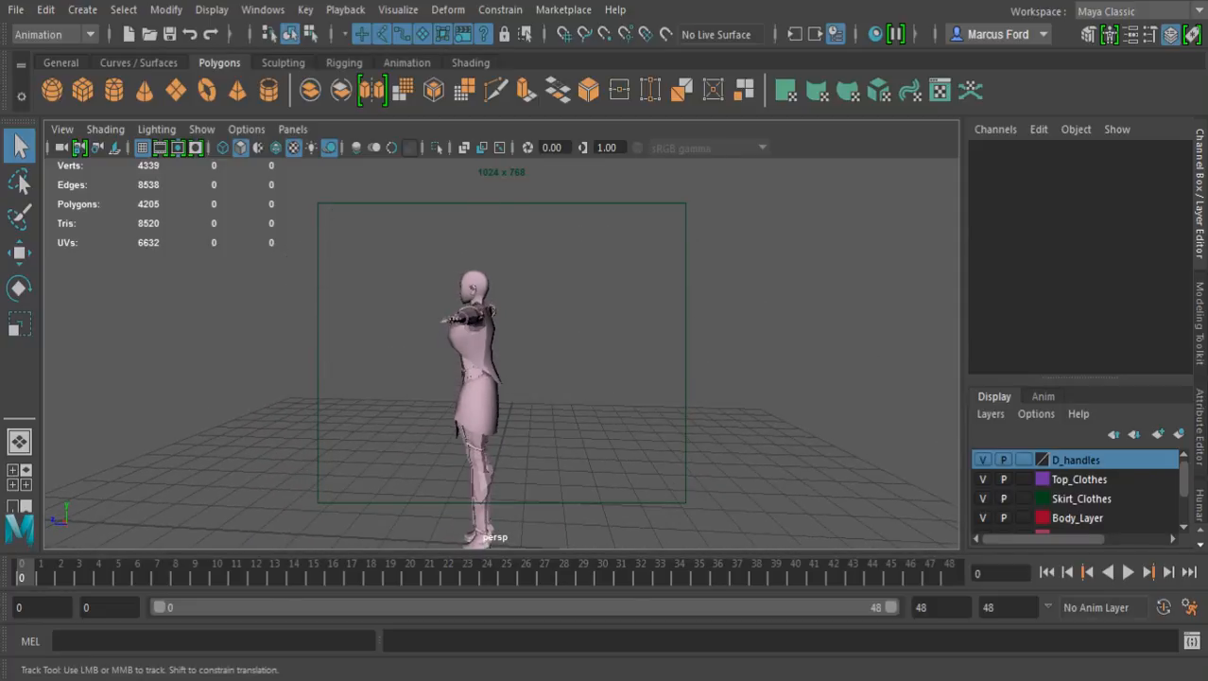
pyautogui.keyDown('alt'); pyautogui.moveTo(494, 301); pyautogui.dragTo(502, 273, button='middle'); pyautogui.keyUp('alt')
pyautogui.keyDown('alt'); pyautogui.moveTo(492, 312); pyautogui.dragTo(549, 312, button='right'); pyautogui.keyUp('alt')
pyautogui.keyDown('alt'); pyautogui.moveTo(502, 303); pyautogui.dragTo(500, 314); pyautogui.keyUp('alt')
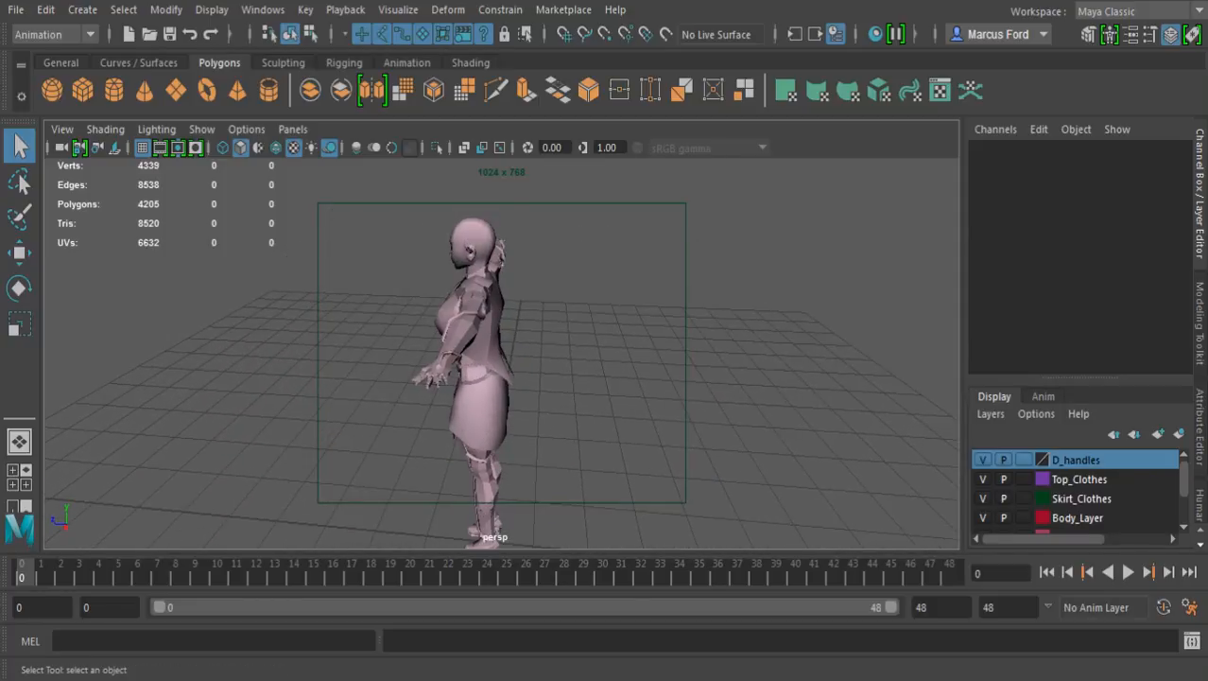
pyautogui.keyDown('alt'); pyautogui.moveTo(501, 312); pyautogui.dragTo(534, 308); pyautogui.keyUp('alt')
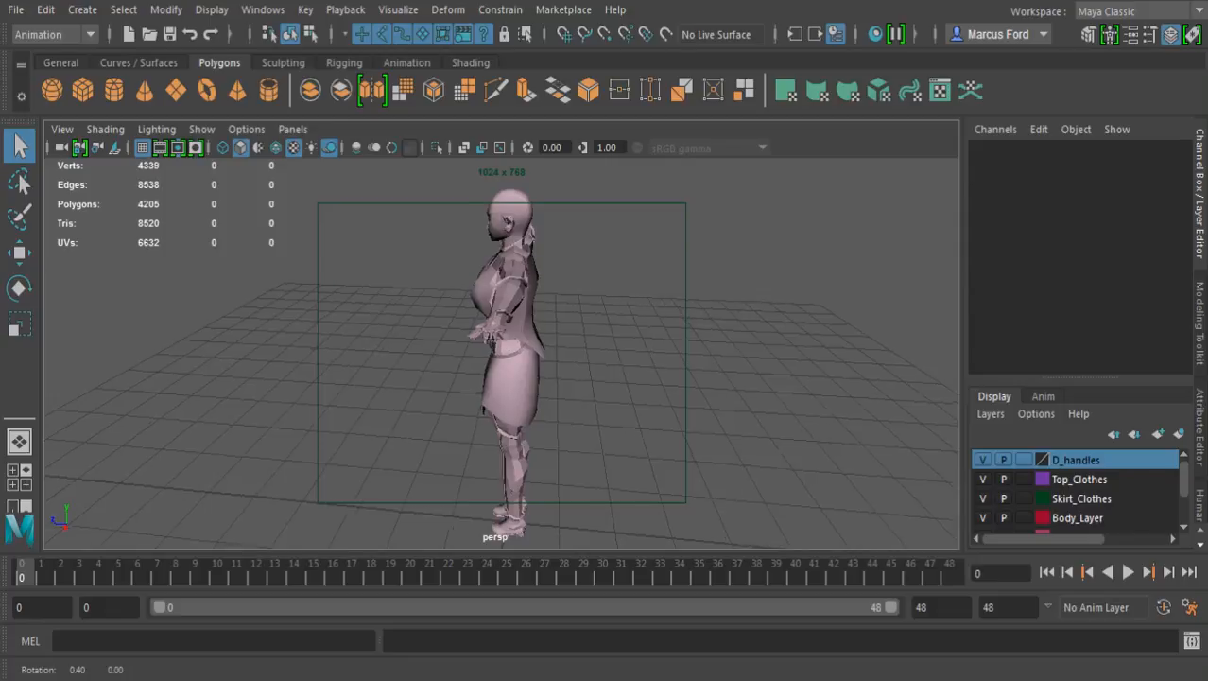
pyautogui.keyDown('alt'); pyautogui.moveTo(530, 321); pyautogui.dragTo(449, 326); pyautogui.keyUp('alt')
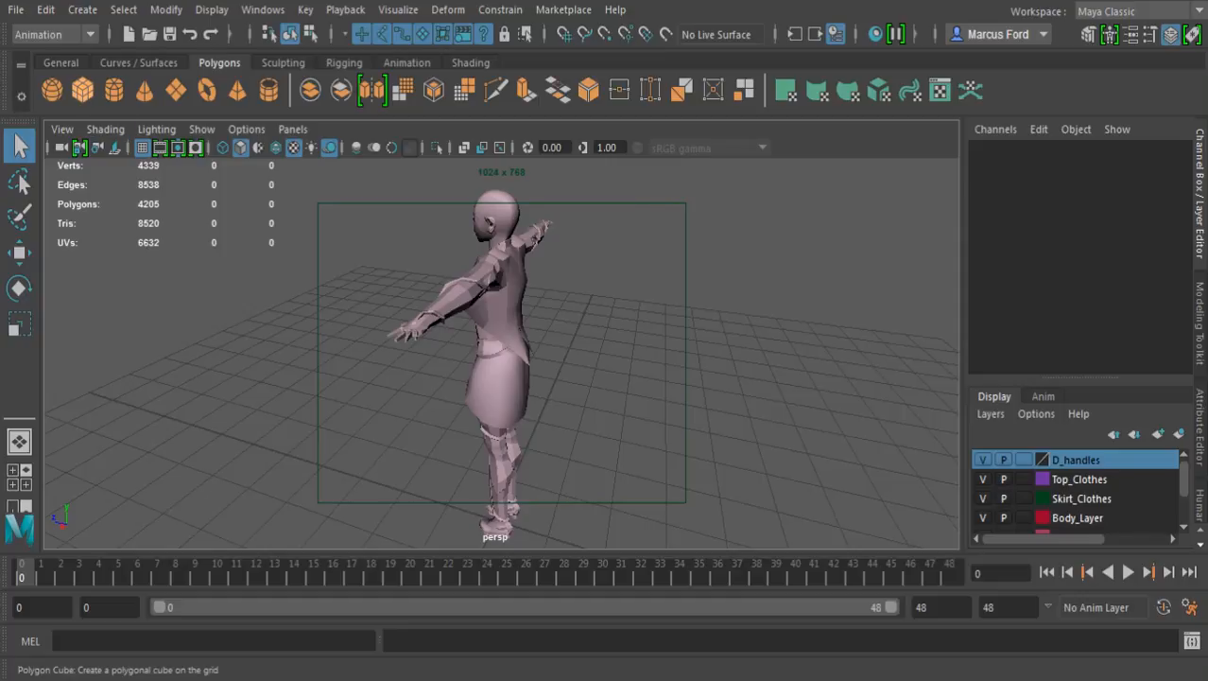
# Create a polygon cube and move it behind the character's feet, to a Translate Z of about -1.372
pyautogui.click(83, 90)
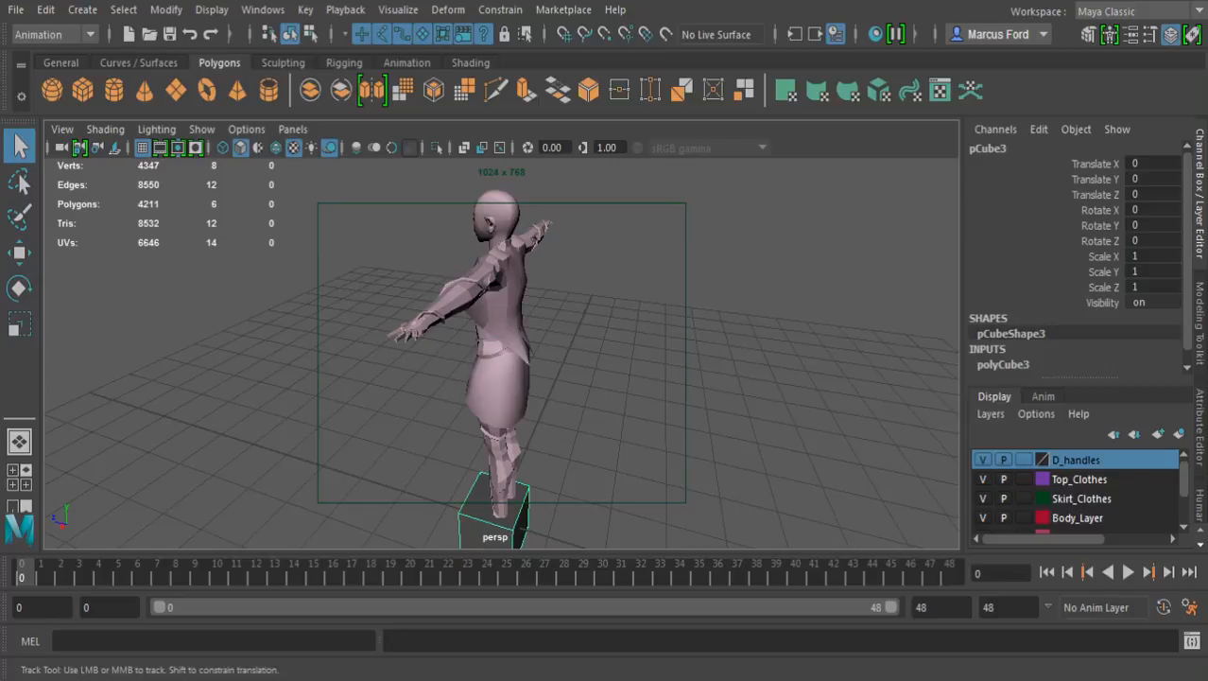
pyautogui.keyDown('alt'); pyautogui.moveTo(511, 350); pyautogui.dragTo(454, 270, button='middle'); pyautogui.keyUp('alt')
pyautogui.keyDown('alt'); pyautogui.moveTo(511, 331); pyautogui.dragTo(414, 331); pyautogui.keyUp('alt')
pyautogui.press('w')
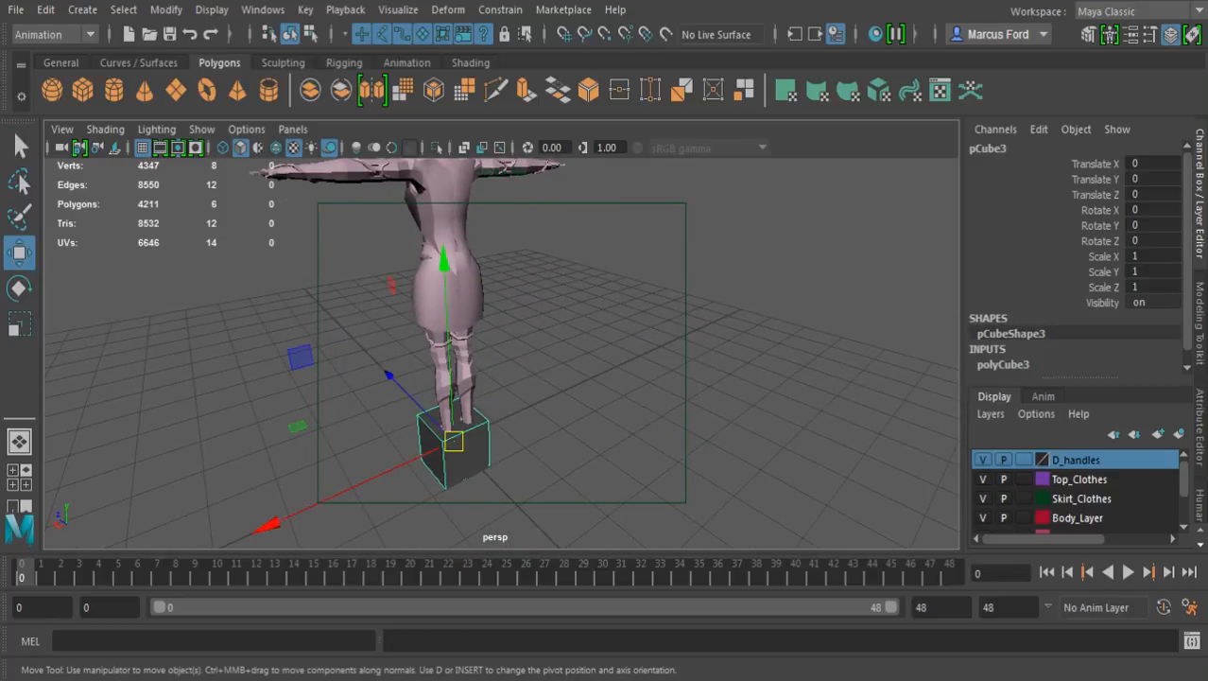
pyautogui.moveTo(388, 376); pyautogui.dragTo(539, 382)
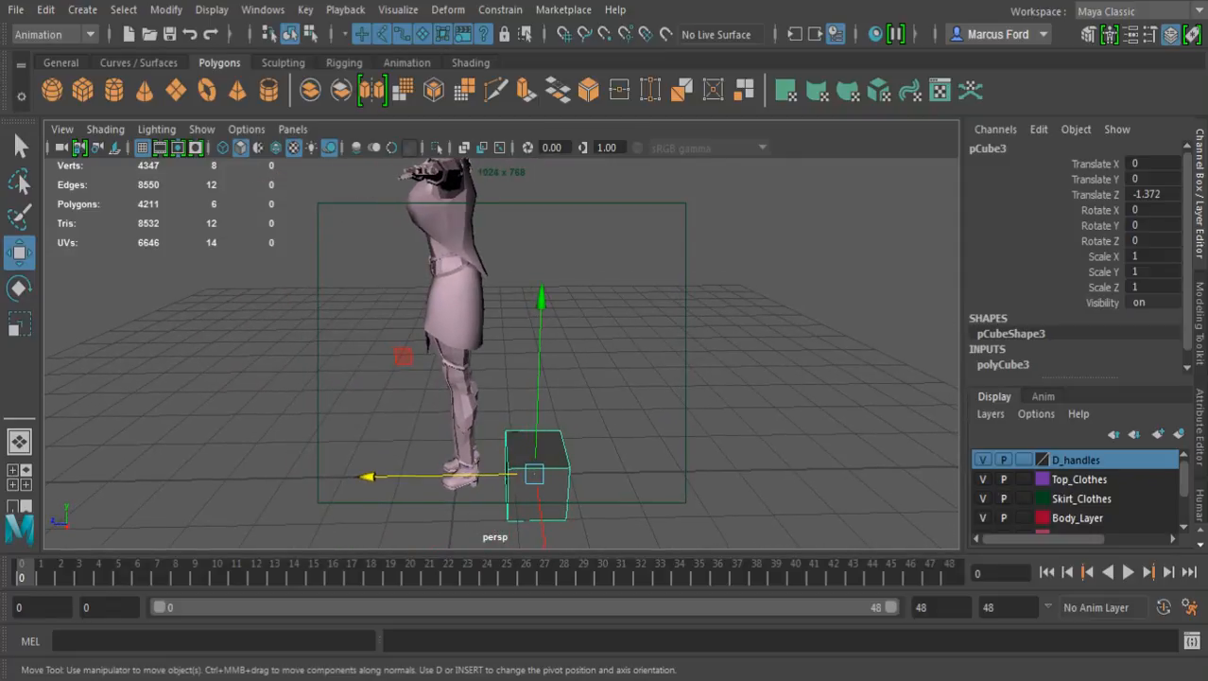
# Set the new cube's Subdivisions Width to 2
pyautogui.scroll(-1, 1076, 257)
pyautogui.click(1003, 351)
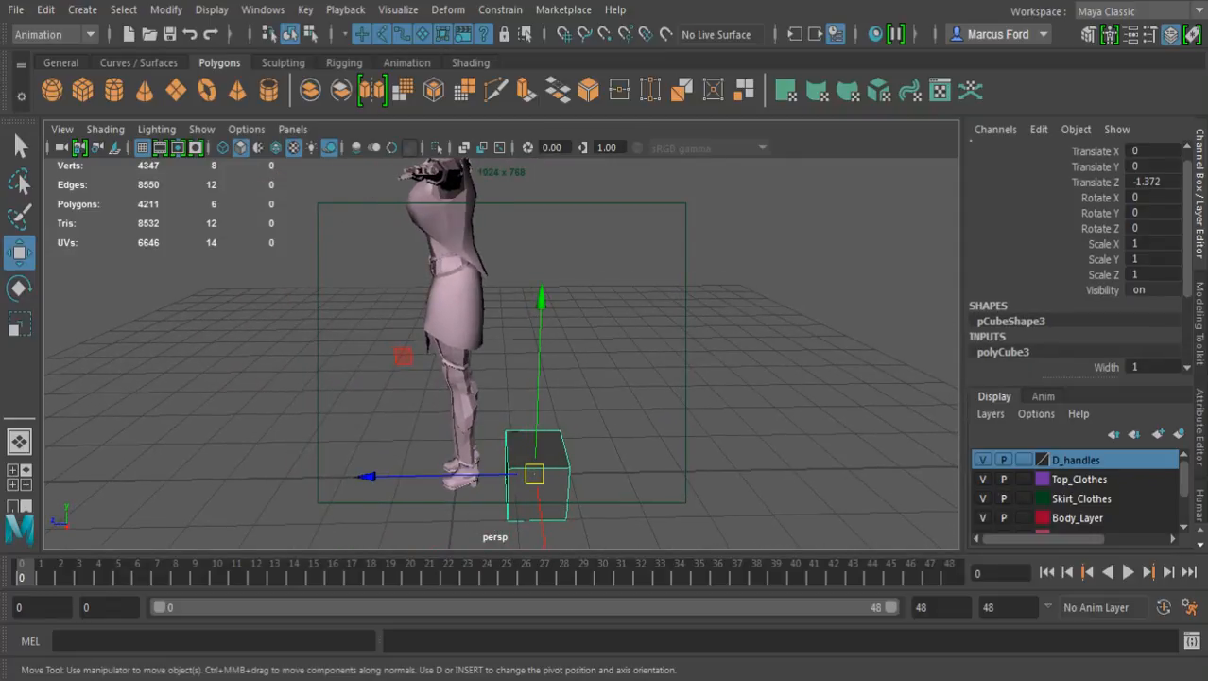
pyautogui.scroll(-3, 1079, 256)
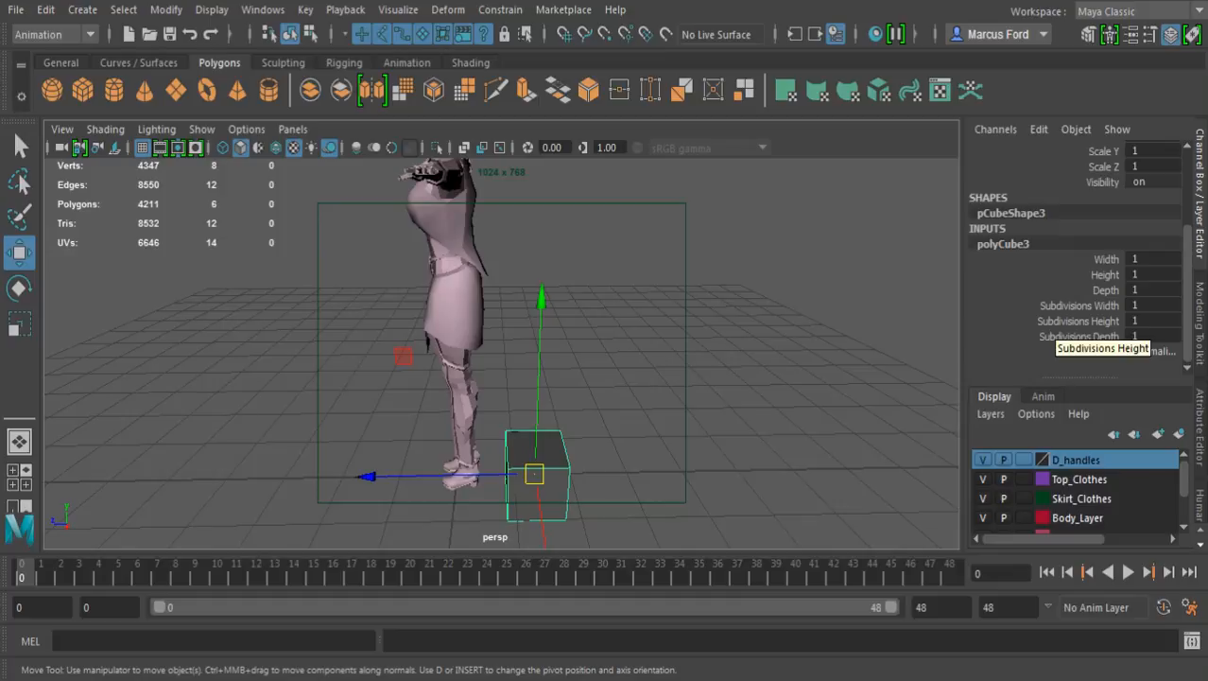
pyautogui.click(1069, 306)
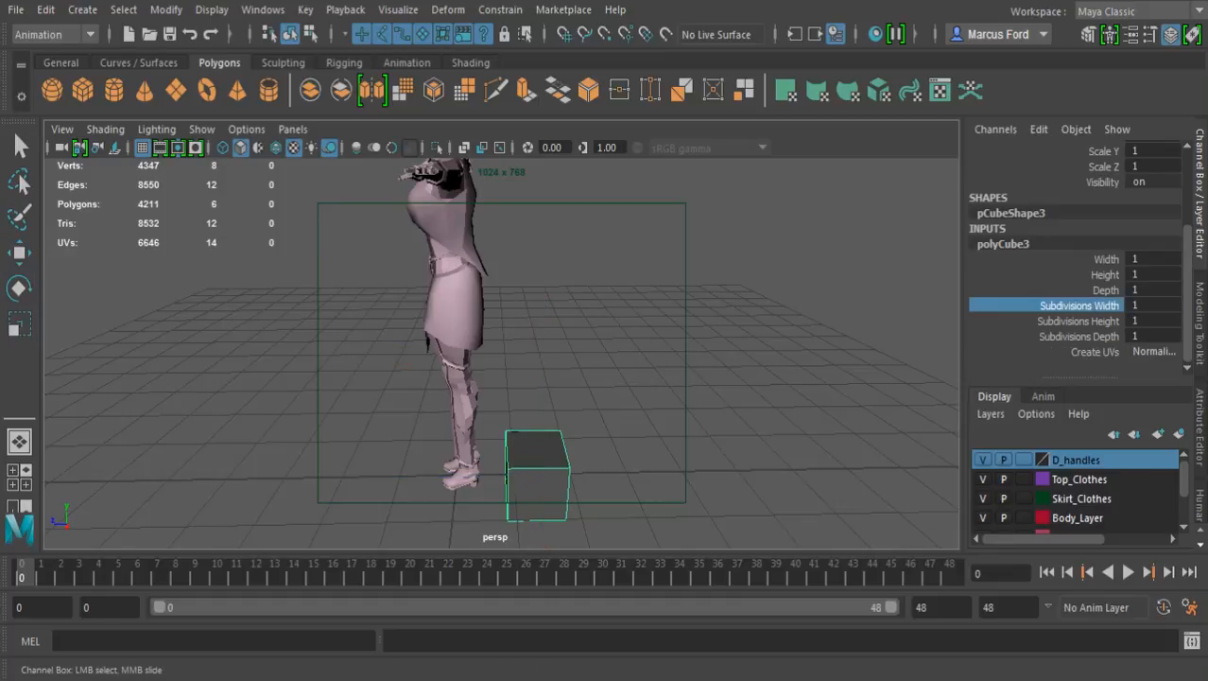
pyautogui.moveTo(662, 359); pyautogui.dragTo(704, 359, button='middle')
pyautogui.keyDown('alt'); pyautogui.moveTo(662, 378); pyautogui.dragTo(421, 345); pyautogui.keyUp('alt')
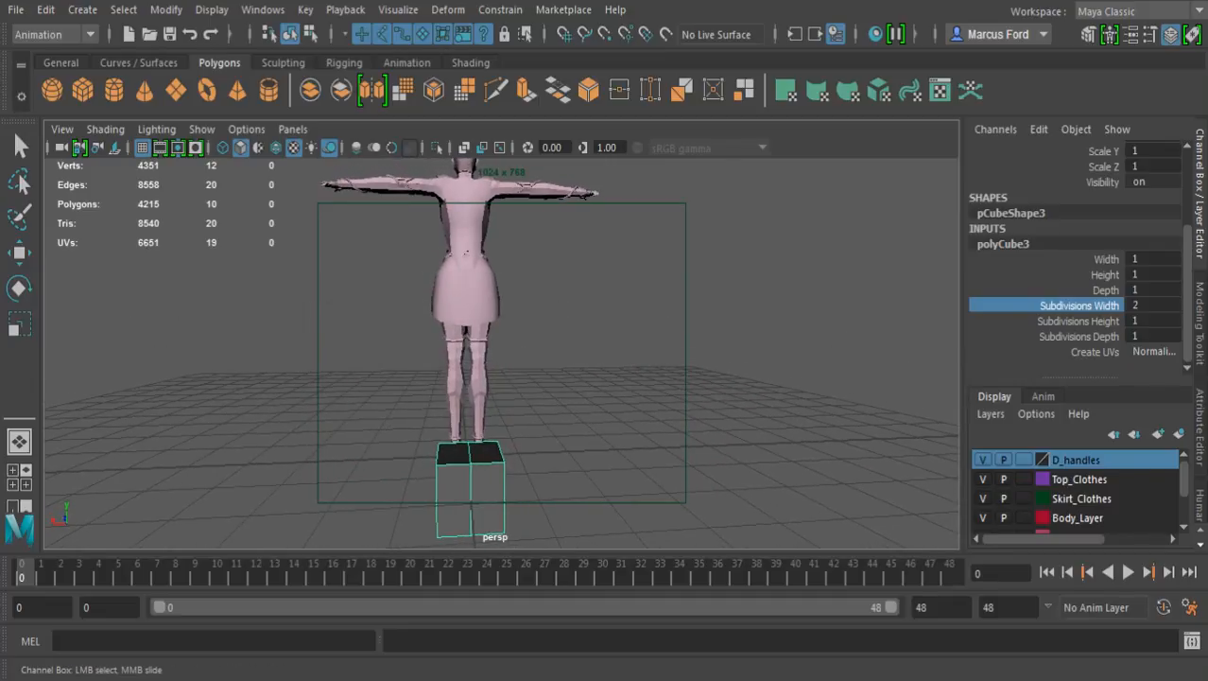
# Raise the cube to the height of the character's upper back
pyautogui.press('w')
pyautogui.moveTo(468, 303); pyautogui.dragTo(468, 77)
pyautogui.keyDown('alt'); pyautogui.moveTo(473, 274); pyautogui.dragTo(498, 393, button='middle'); pyautogui.keyUp('alt')
pyautogui.keyDown('alt'); pyautogui.moveTo(497, 392); pyautogui.dragTo(652, 402, button='right'); pyautogui.keyUp('alt')
pyautogui.keyDown('alt'); pyautogui.moveTo(567, 378); pyautogui.dragTo(806, 386); pyautogui.keyUp('alt')
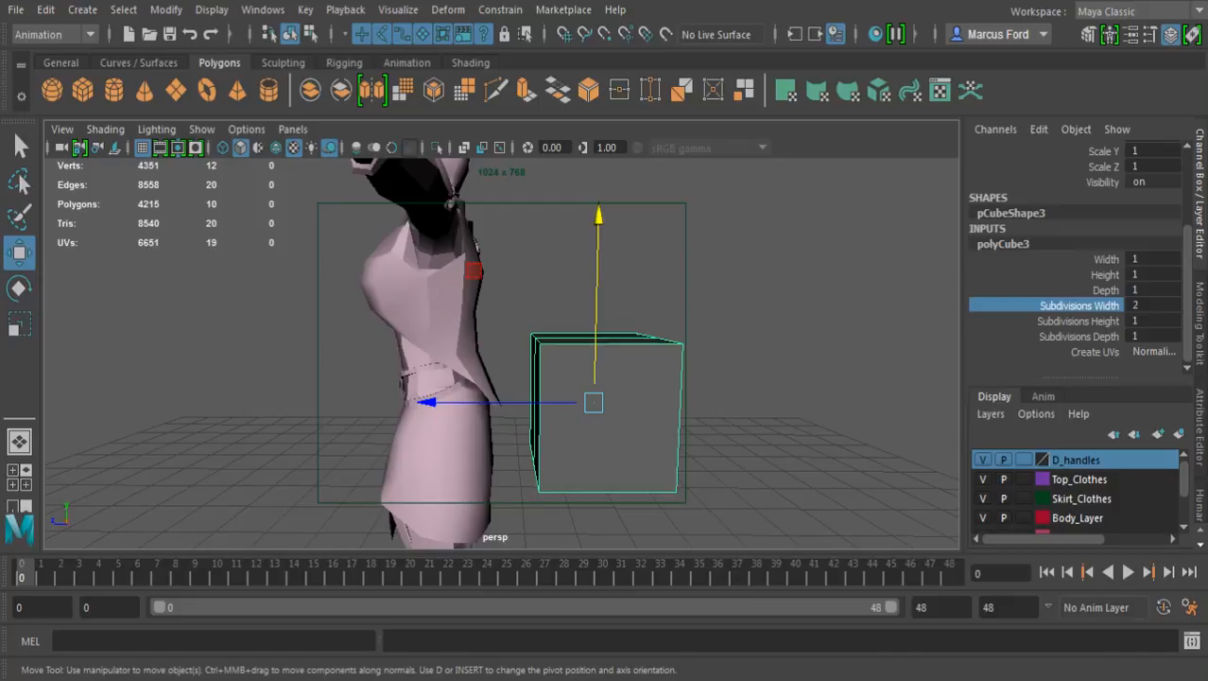
pyautogui.moveTo(598, 302); pyautogui.dragTo(597, 163)
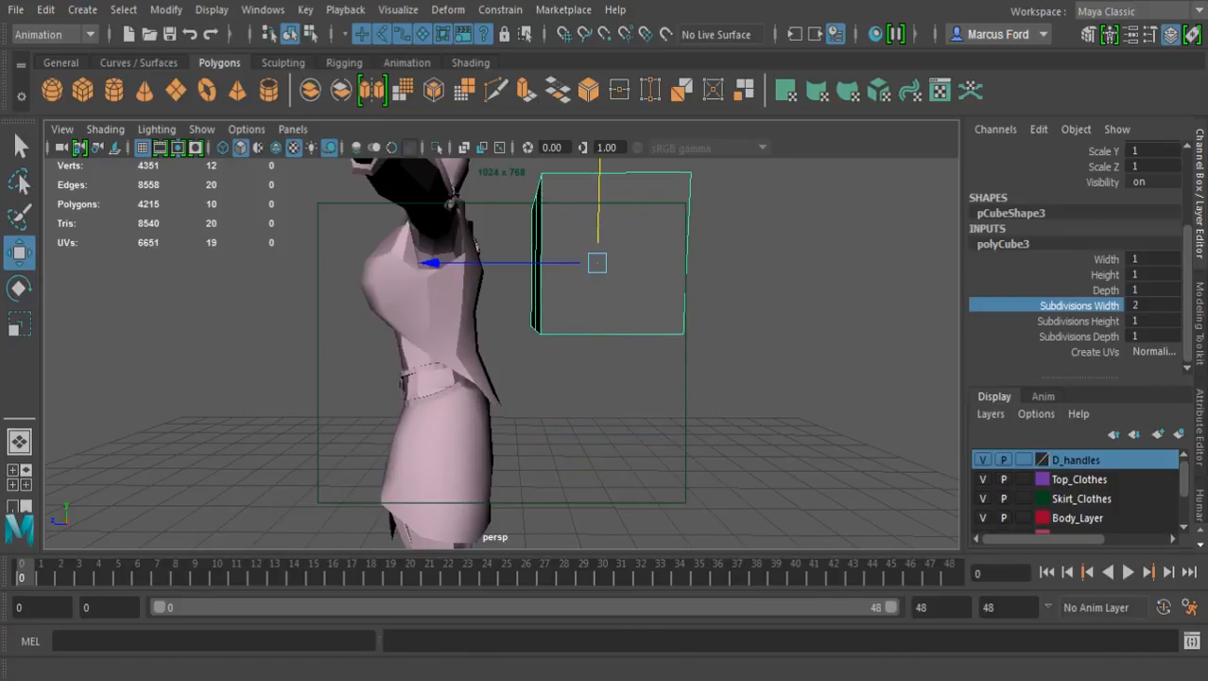
# Scale the cube narrower in width and flatten its depth to a Scale Z of about 0.357
pyautogui.keyDown('alt'); pyautogui.moveTo(589, 208); pyautogui.dragTo(583, 302, button='middle'); pyautogui.keyUp('alt')
pyautogui.keyDown('alt'); pyautogui.moveTo(584, 302); pyautogui.dragTo(405, 365); pyautogui.keyUp('alt')
pyautogui.press('r')
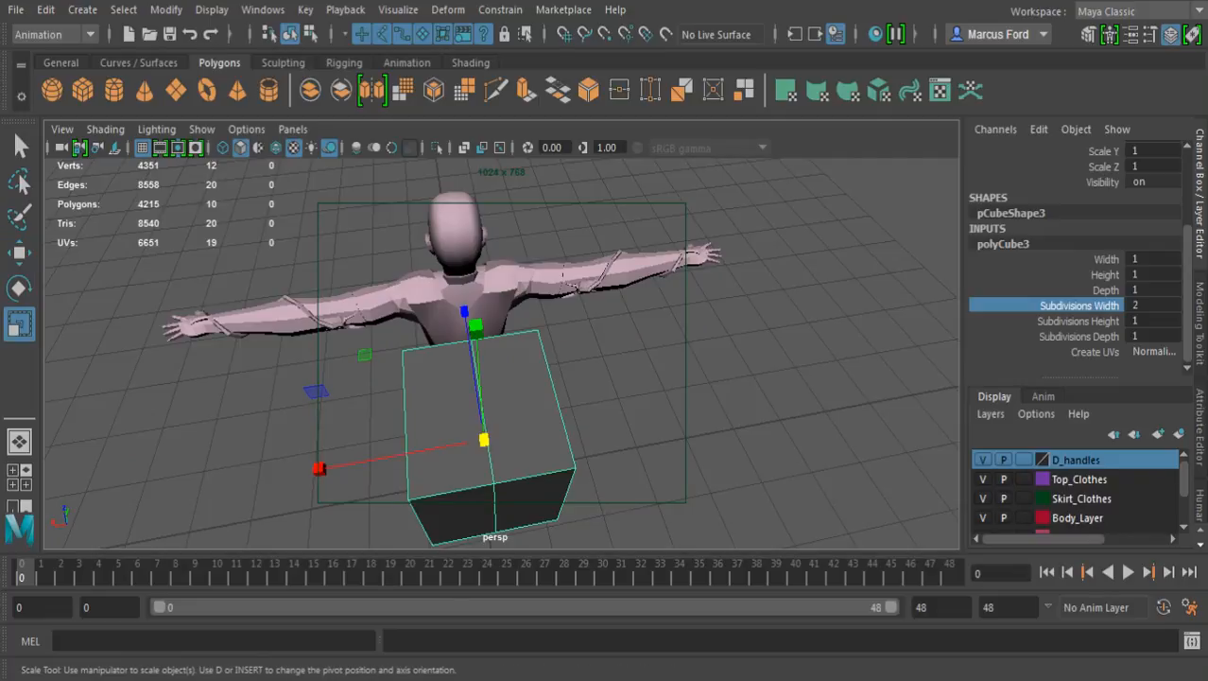
pyautogui.moveTo(319, 468); pyautogui.dragTo(558, 412)
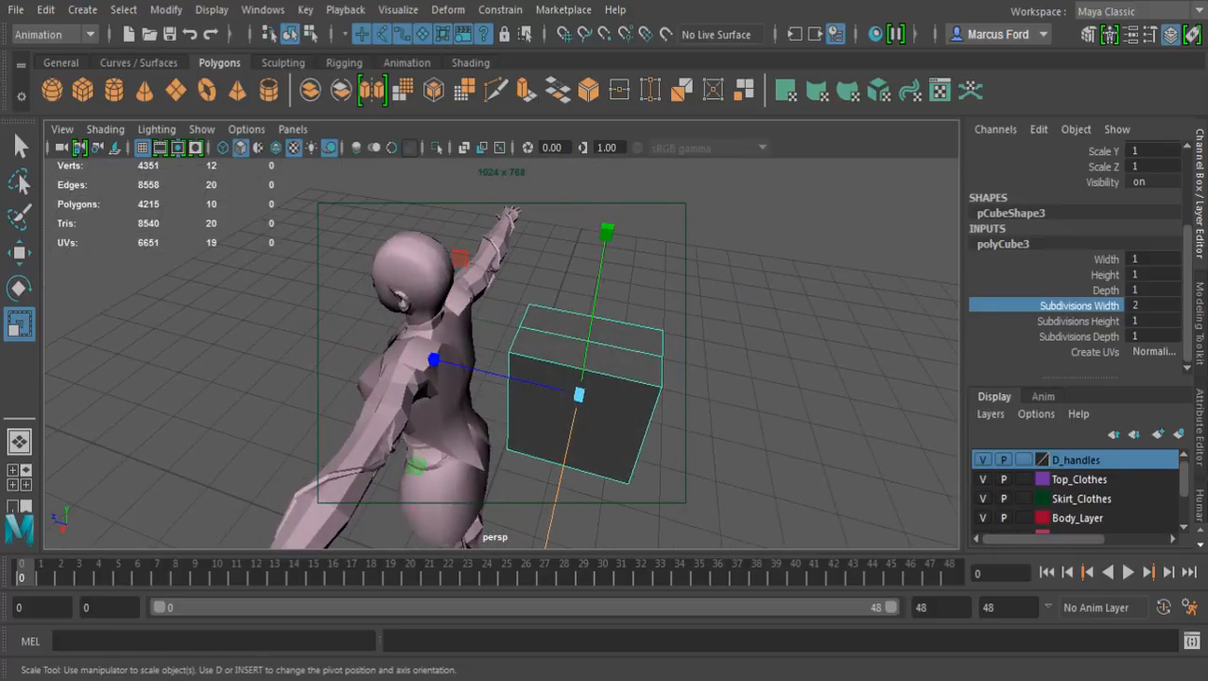
pyautogui.moveTo(435, 359); pyautogui.dragTo(374, 342)
# Move the flattened block forward until it sits close against the character's back
pyautogui.press('w')
pyautogui.keyDown('alt'); pyautogui.moveTo(374, 343); pyautogui.dragTo(232, 295); pyautogui.keyUp('alt')
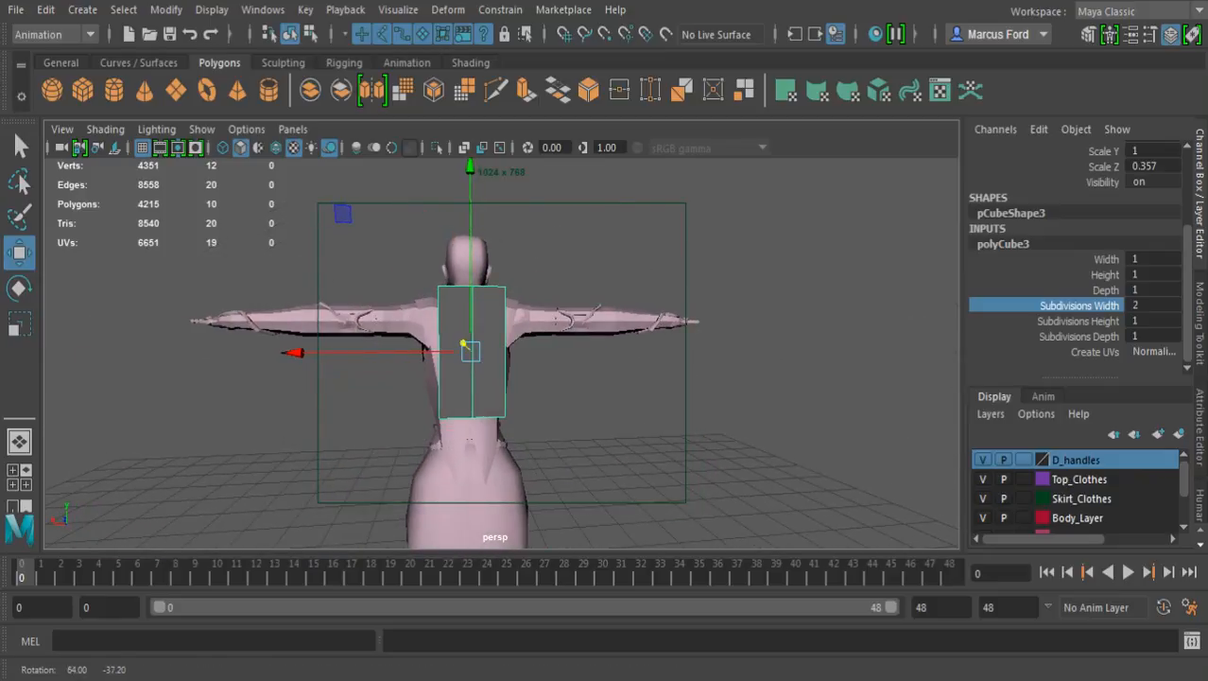
pyautogui.keyDown('alt'); pyautogui.moveTo(232, 295); pyautogui.dragTo(330, 303, button='right'); pyautogui.keyUp('alt')
pyautogui.keyDown('alt'); pyautogui.moveTo(329, 303); pyautogui.dragTo(327, 401); pyautogui.keyUp('alt')
pyautogui.keyDown('alt'); pyautogui.moveTo(327, 401); pyautogui.dragTo(384, 476, button='middle'); pyautogui.keyUp('alt')
pyautogui.keyDown('alt'); pyautogui.moveTo(384, 454); pyautogui.dragTo(545, 321); pyautogui.keyUp('alt')
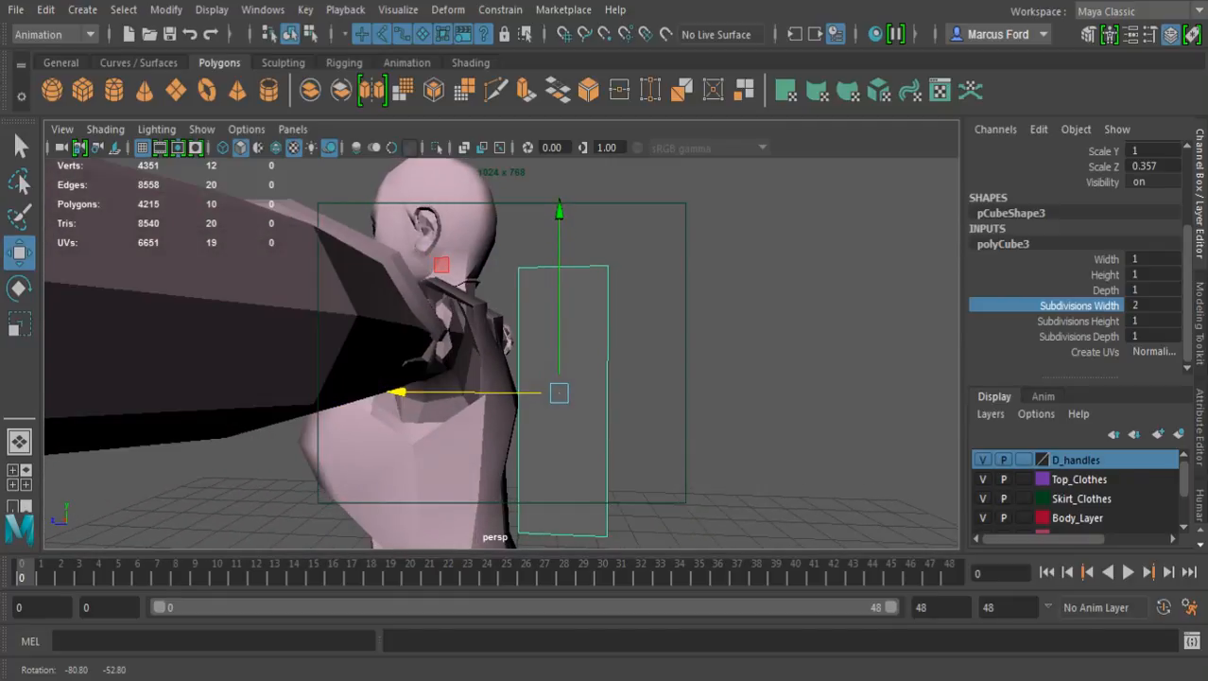
# Shorten the block to a Scale Y of about 0.812 and adjust its width to suit the back
pyautogui.press('r')
pyautogui.moveTo(559, 219); pyautogui.dragTo(559, 252)
pyautogui.press('w')
pyautogui.press('r')
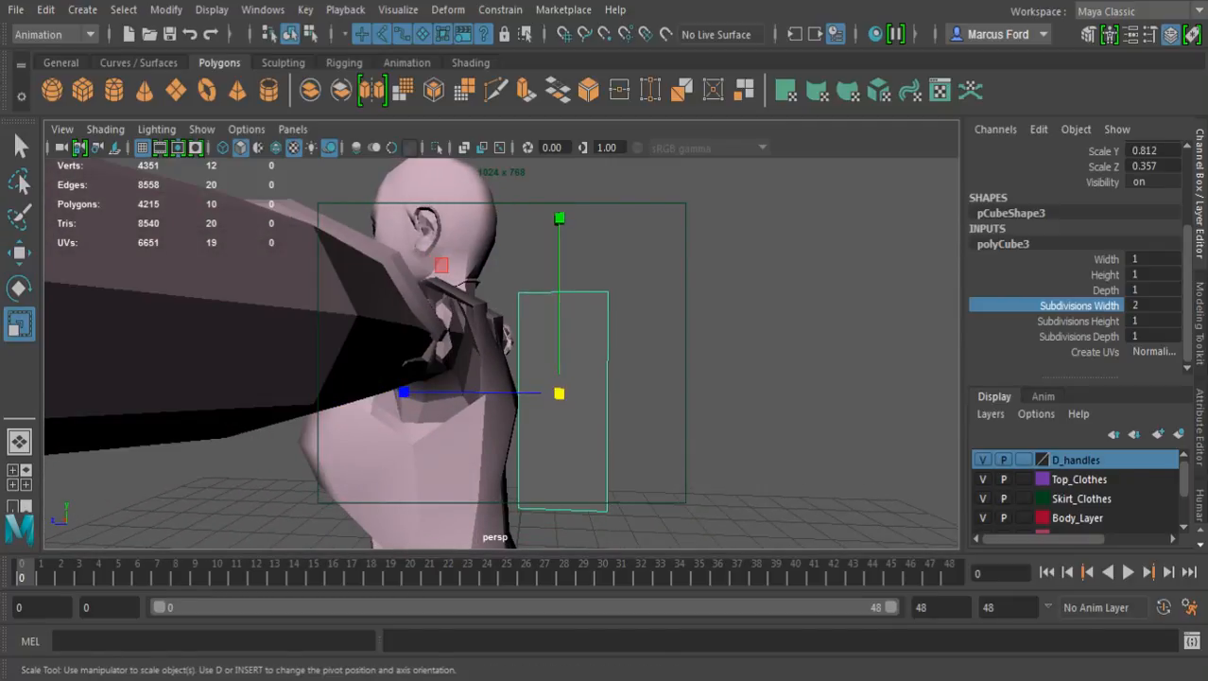
pyautogui.keyDown('alt'); pyautogui.moveTo(559, 393); pyautogui.dragTo(276, 553); pyautogui.keyUp('alt')
pyautogui.moveTo(340, 426); pyautogui.dragTo(410, 438)
pyautogui.scroll(3, 407, 427)
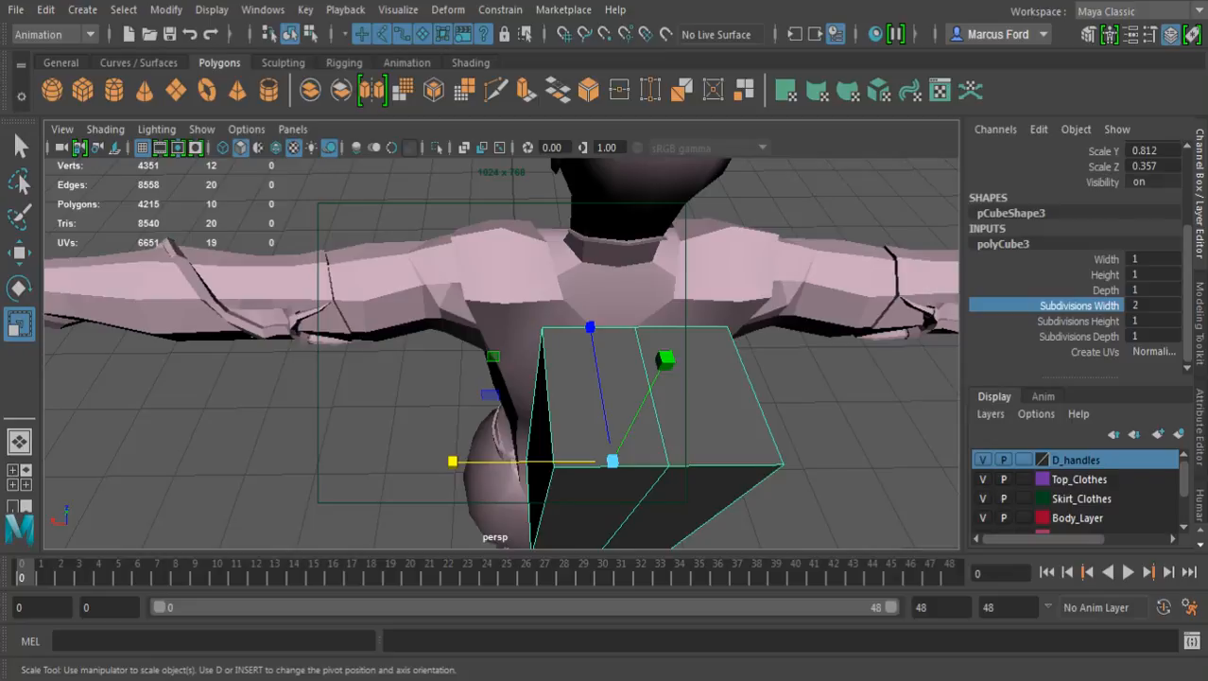
# Widen the block's side facing the character's back by scaling its four outer corner vertices apart
pyautogui.press('F8')
pyautogui.press('q')
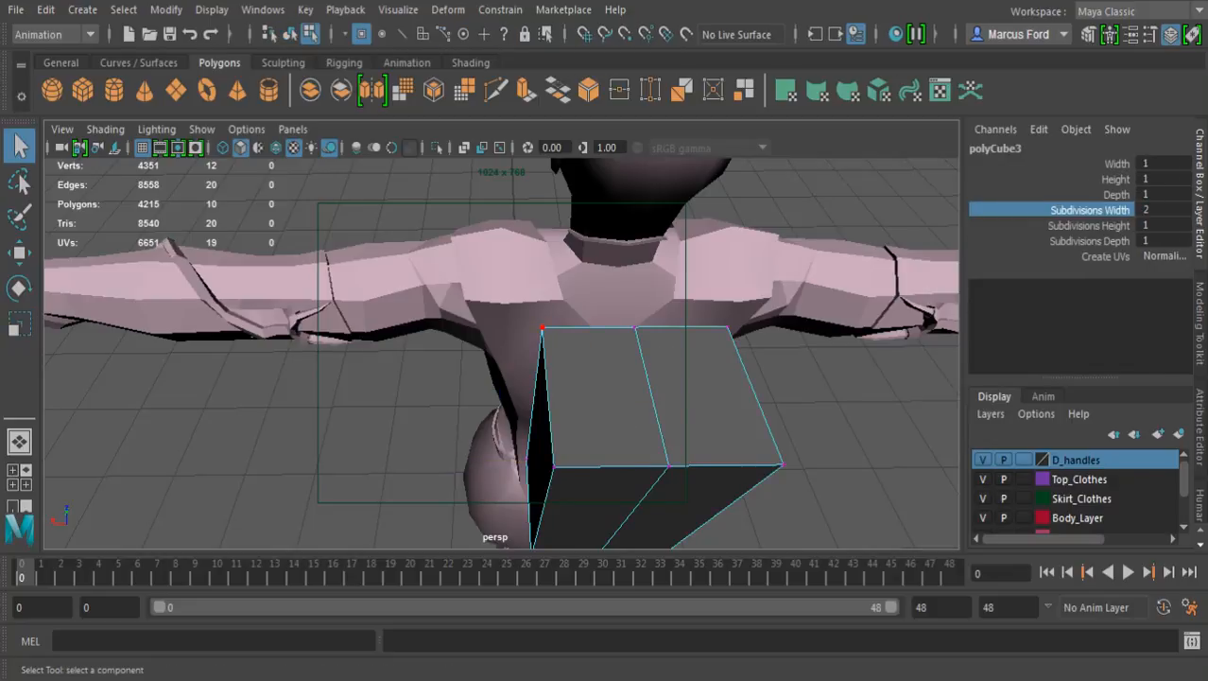
pyautogui.click(541, 328)
pyautogui.keyDown('shift'); pyautogui.click(525, 460); pyautogui.keyUp('shift')
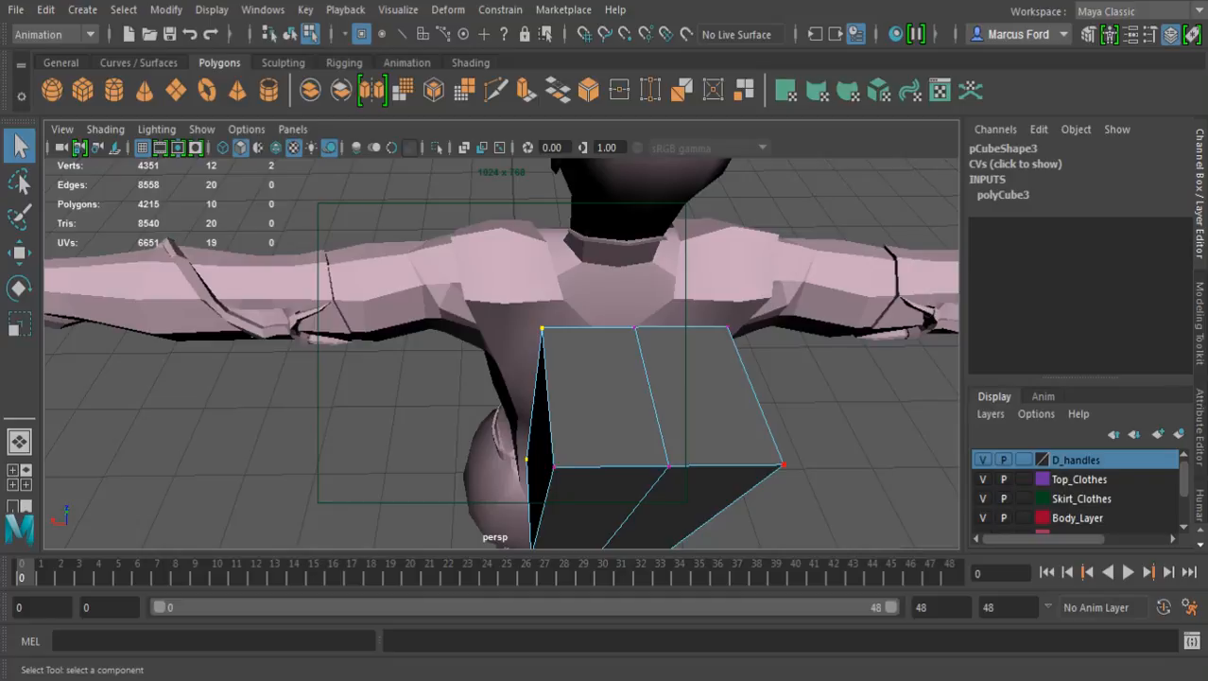
pyautogui.keyDown('alt'); pyautogui.moveTo(784, 464); pyautogui.dragTo(674, 412, button='middle'); pyautogui.keyUp('alt')
pyautogui.keyDown('alt'); pyautogui.moveTo(673, 412); pyautogui.dragTo(537, 414); pyautogui.keyUp('alt')
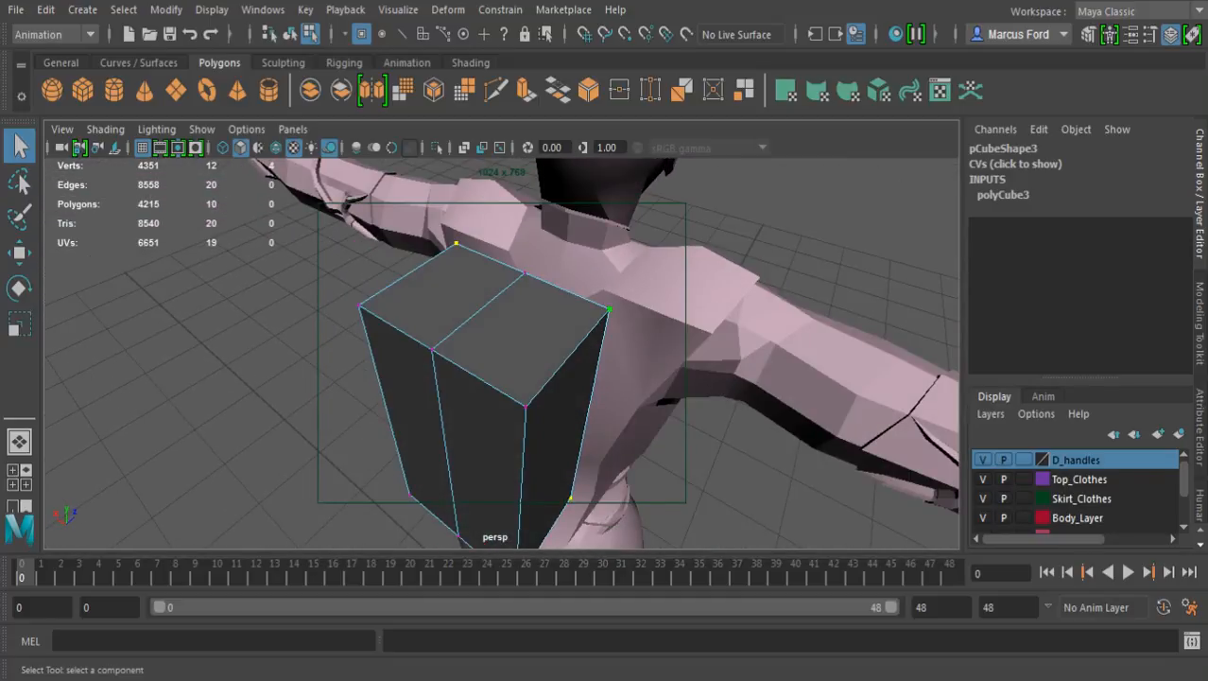
pyautogui.press('r')
pyautogui.moveTo(410, 318); pyautogui.dragTo(388, 309)
pyautogui.keyDown('alt'); pyautogui.moveTo(389, 308); pyautogui.dragTo(501, 227); pyautogui.keyUp('alt')
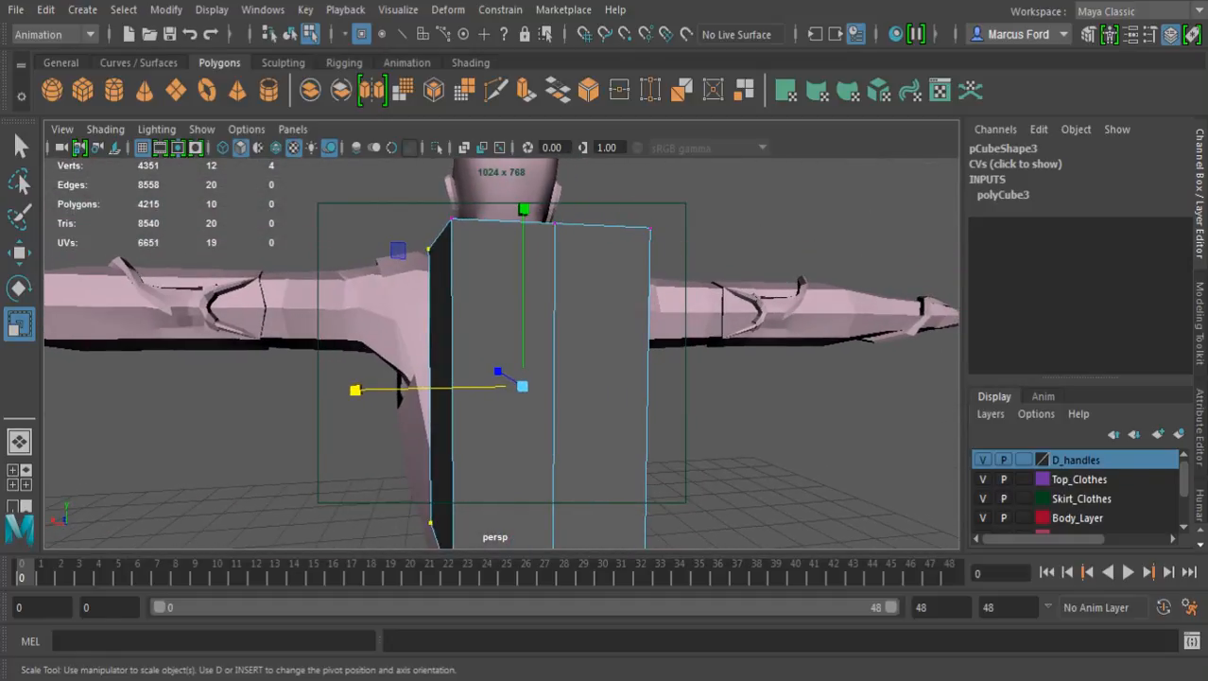
# Examine how the tapered block fits the torso from behind, from the side and from above
pyautogui.press('q')
pyautogui.keyDown('alt'); pyautogui.moveTo(502, 284); pyautogui.dragTo(534, 222, button='middle'); pyautogui.keyUp('alt')
pyautogui.keyDown('alt'); pyautogui.moveTo(533, 222); pyautogui.dragTo(615, 232, button='right'); pyautogui.keyUp('alt')
pyautogui.keyDown('alt'); pyautogui.moveTo(510, 284); pyautogui.dragTo(633, 283); pyautogui.keyUp('alt')
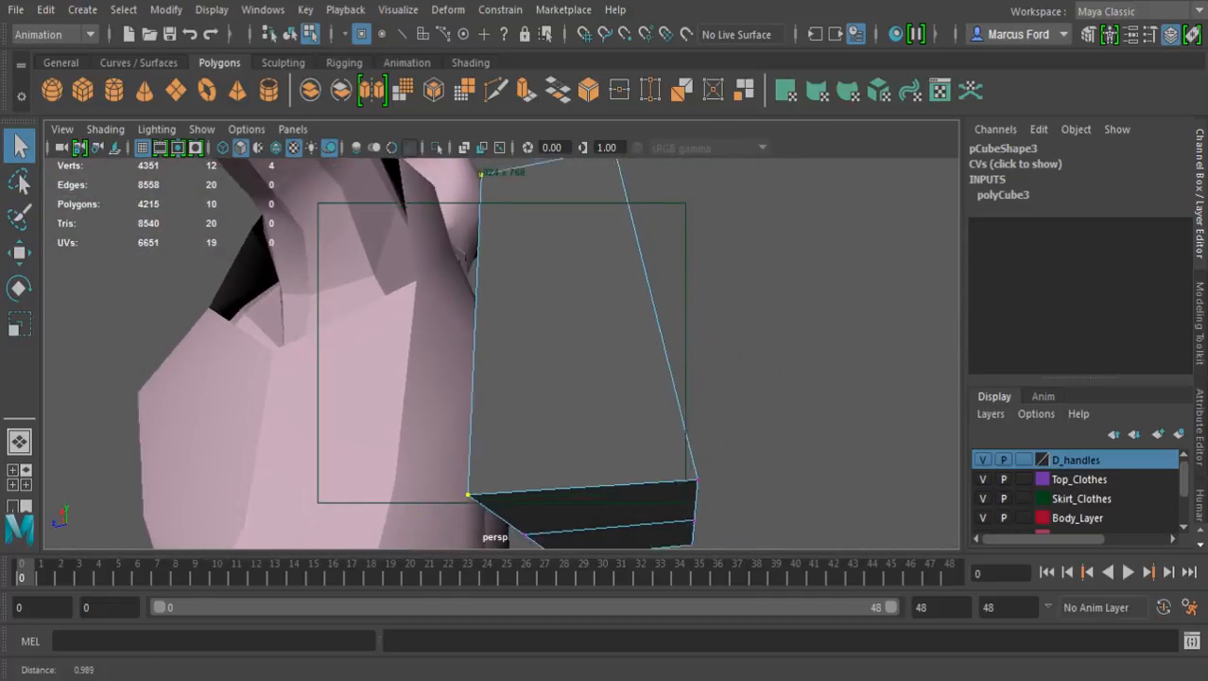
pyautogui.keyDown('alt'); pyautogui.moveTo(634, 284); pyautogui.dragTo(558, 282, button='right'); pyautogui.keyUp('alt')
pyautogui.keyDown('alt'); pyautogui.moveTo(558, 282); pyautogui.dragTo(469, 338); pyautogui.keyUp('alt')
pyautogui.keyDown('alt'); pyautogui.moveTo(510, 303); pyautogui.dragTo(539, 537); pyautogui.keyUp('alt')
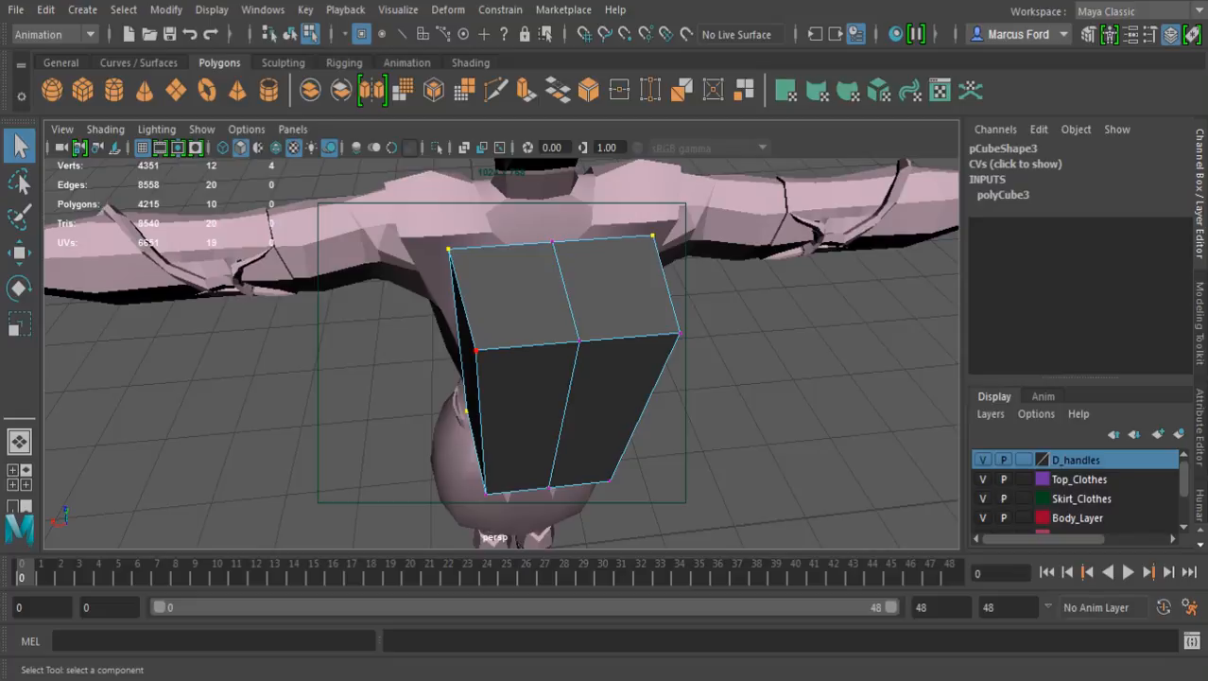
pyautogui.keyDown('alt'); pyautogui.moveTo(476, 350); pyautogui.dragTo(499, 314); pyautogui.keyUp('alt')
# Cut two front-to-back edges across the block's top face with Multi-Cut, one on each side of the centre line
pyautogui.click(495, 90)
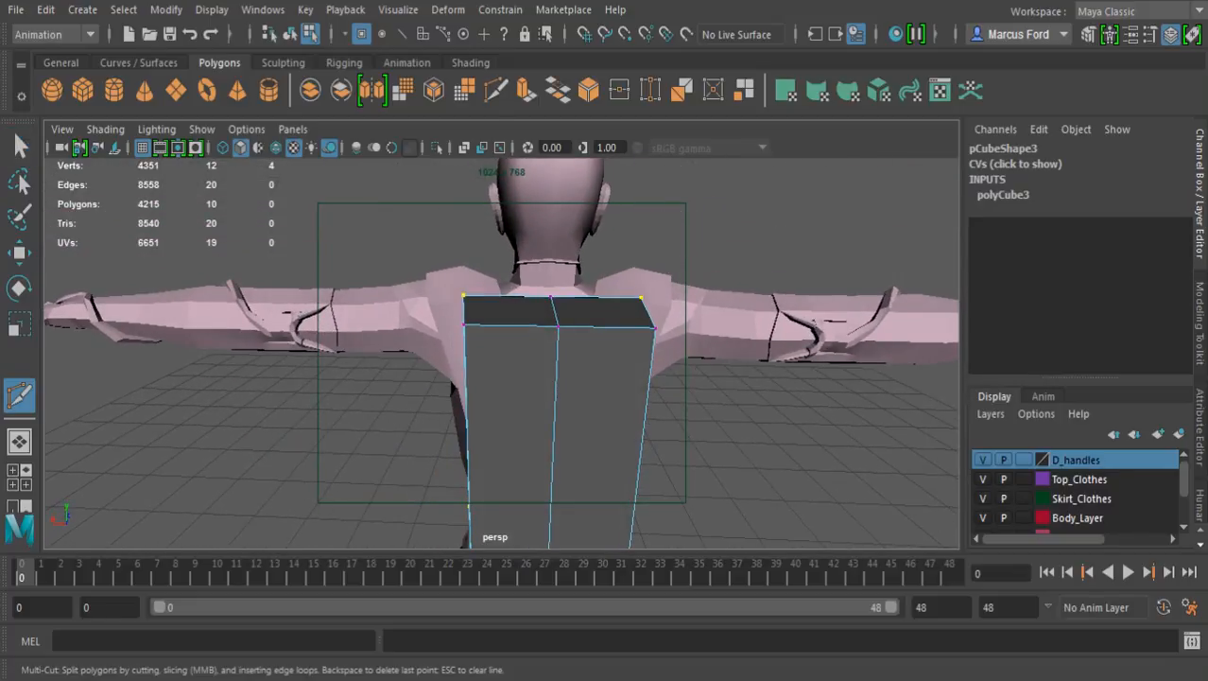
pyautogui.keyDown('shift'); pyautogui.click(507, 296); pyautogui.keyUp('shift')
pyautogui.click(511, 325)
pyautogui.press('Return')
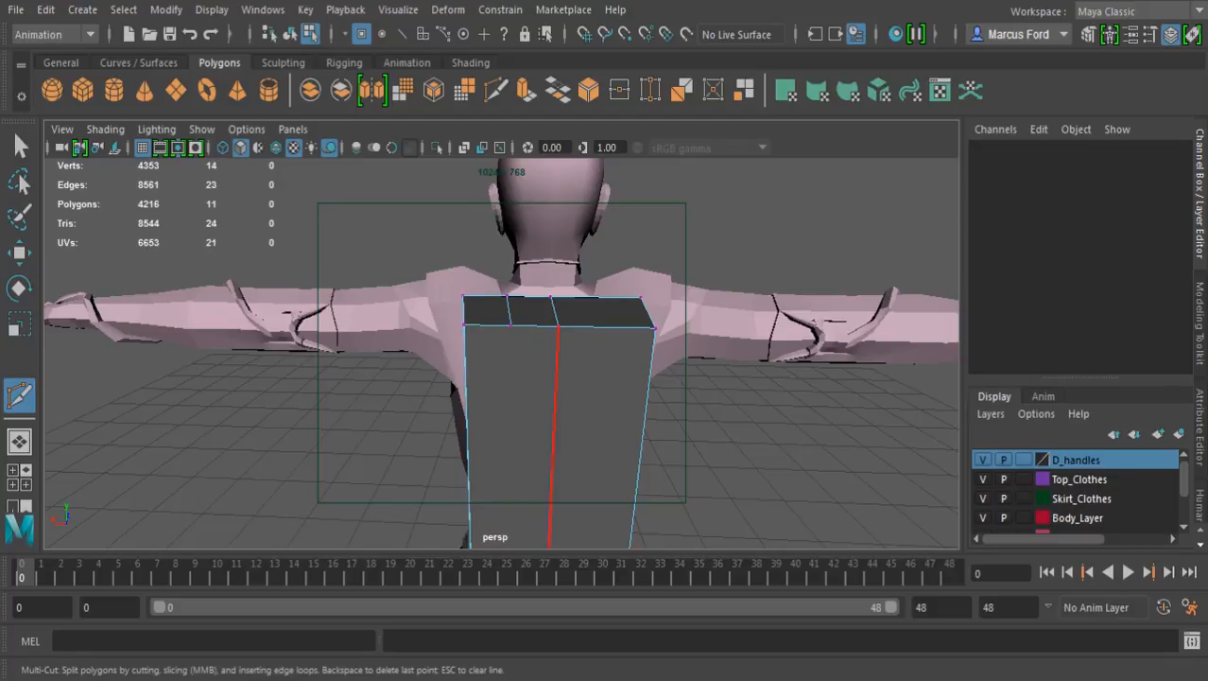
pyautogui.keyDown('alt'); pyautogui.moveTo(572, 342); pyautogui.dragTo(600, 402); pyautogui.keyUp('alt')
pyautogui.click(597, 318)
pyautogui.click(598, 401)
pyautogui.press('Return')
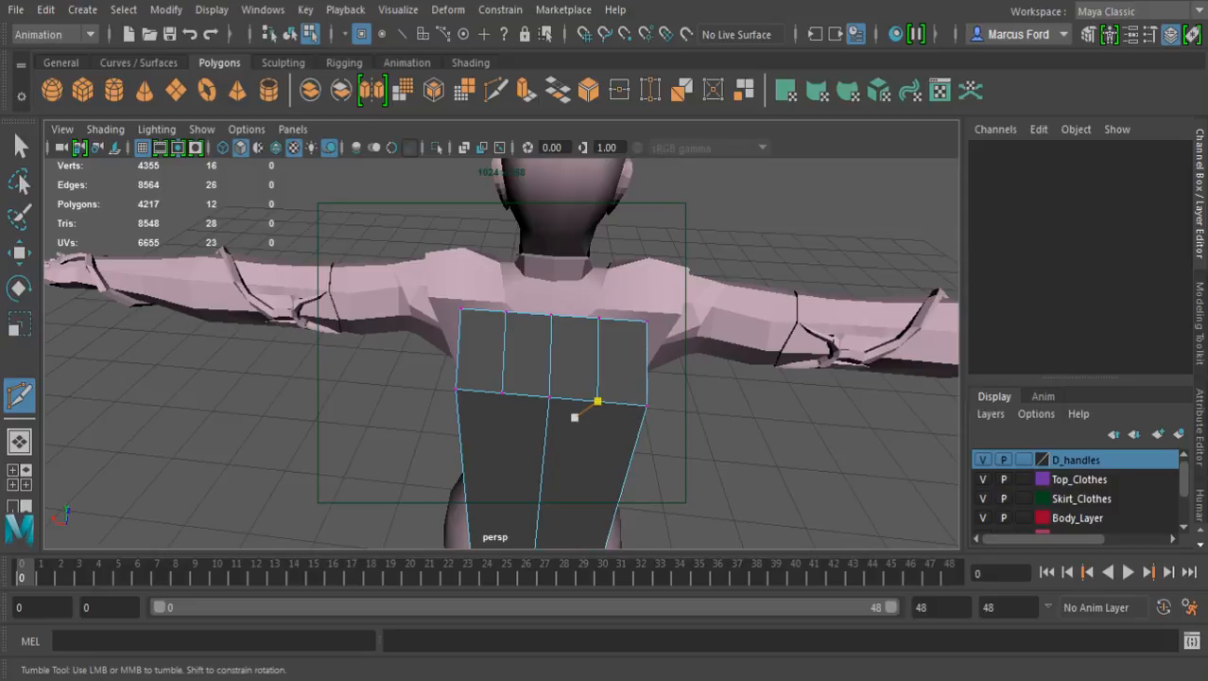
pyautogui.keyDown('alt'); pyautogui.moveTo(543, 462); pyautogui.dragTo(569, 448); pyautogui.keyUp('alt')
# Spread the four new top vertices outward along the width, closer to the block's outer corners
pyautogui.press('q')
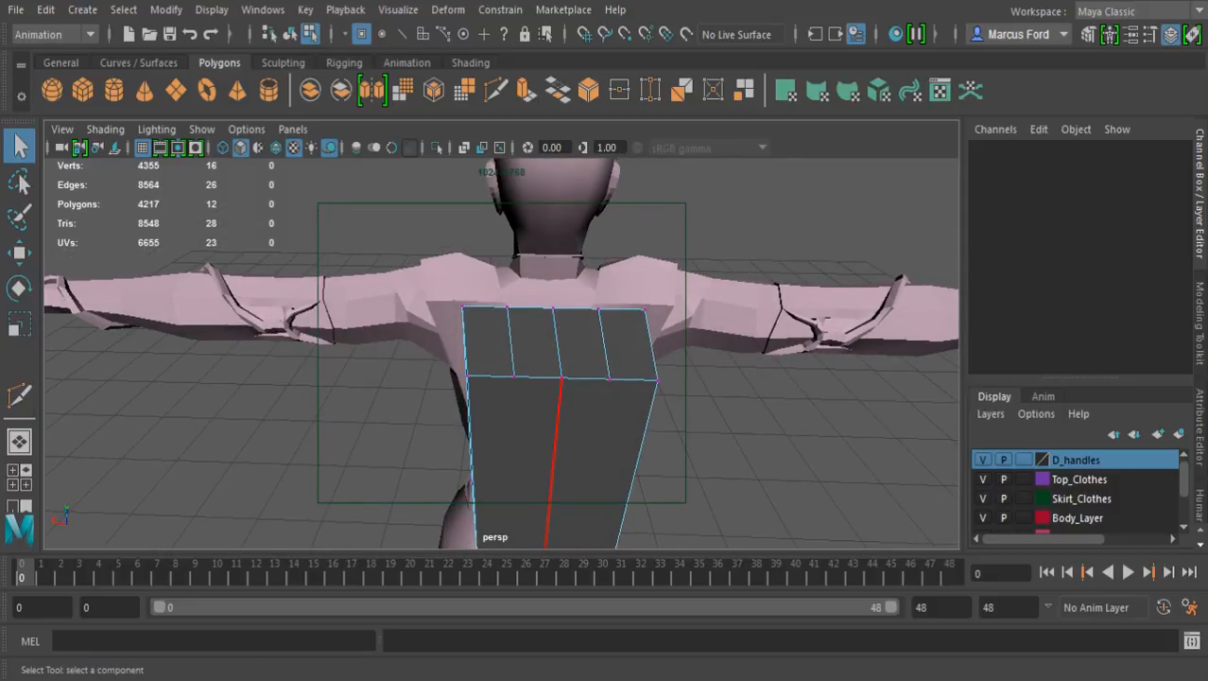
pyautogui.click(508, 307)
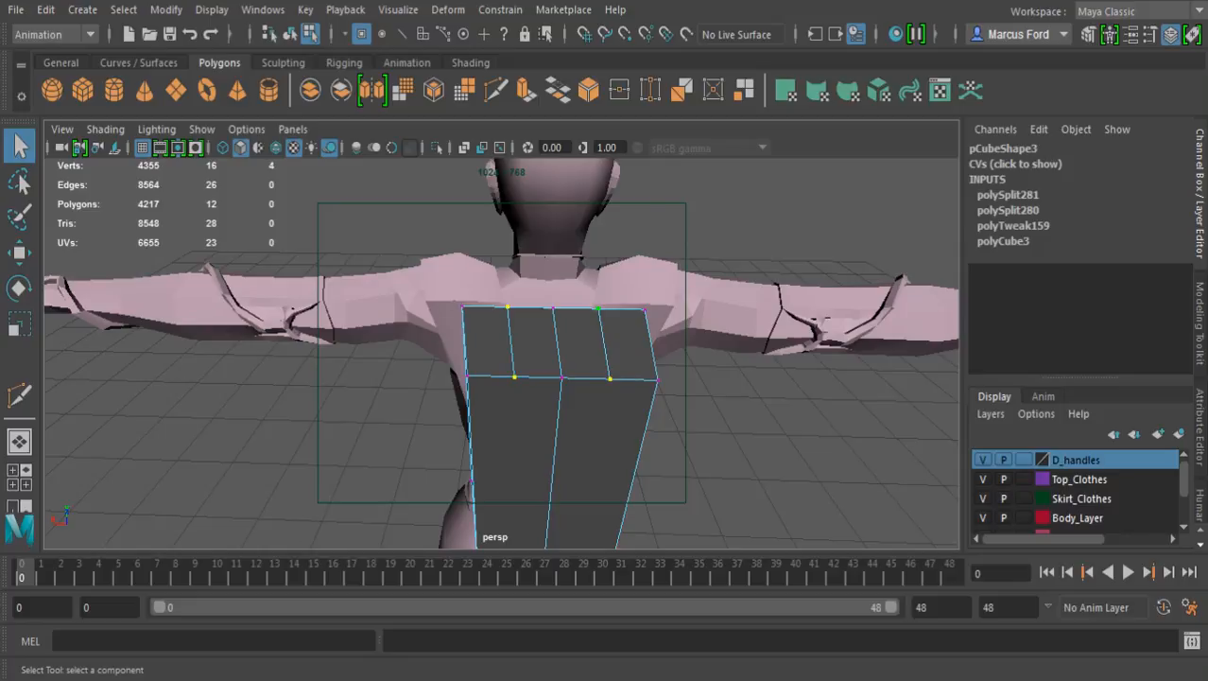
pyautogui.press('r')
pyautogui.moveTo(398, 334); pyautogui.dragTo(350, 335)
# Lower the four outer corner vertices of the block's top to slope its shoulders
pyautogui.press('q')
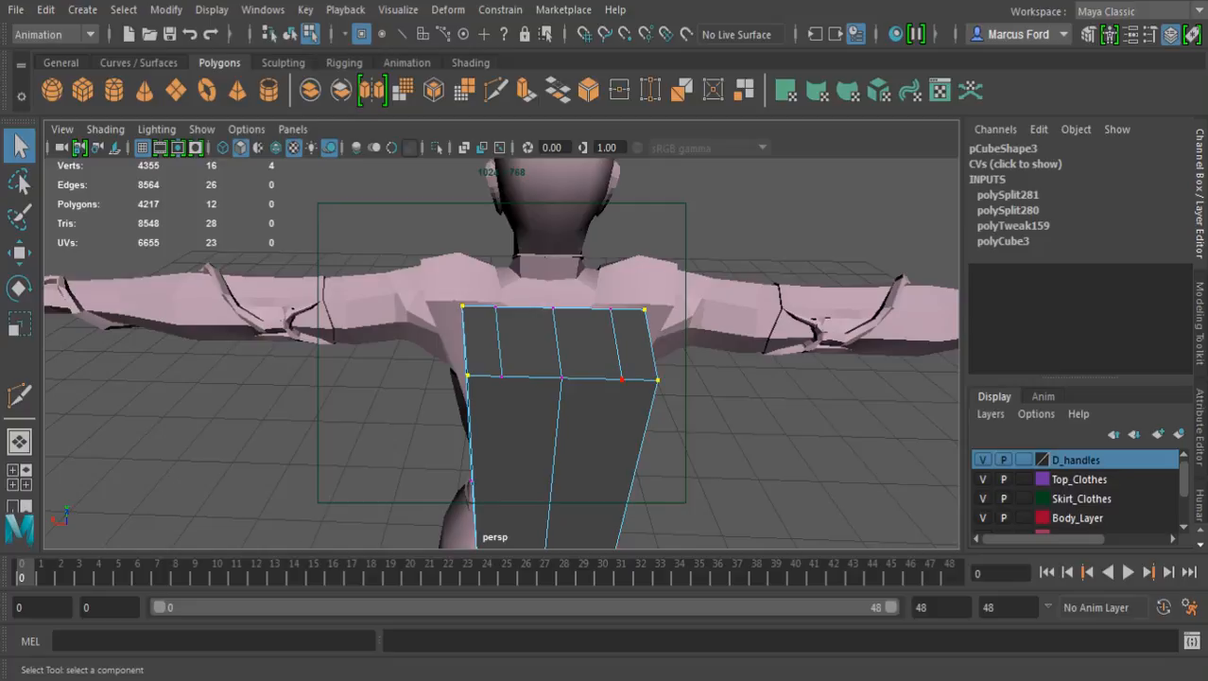
pyautogui.press('w')
pyautogui.keyDown('alt'); pyautogui.moveTo(378, 369); pyautogui.dragTo(711, 324); pyautogui.keyUp('alt')
pyautogui.press('q')
pyautogui.keyDown('alt'); pyautogui.moveTo(711, 324); pyautogui.dragTo(709, 223, button='middle'); pyautogui.keyUp('alt')
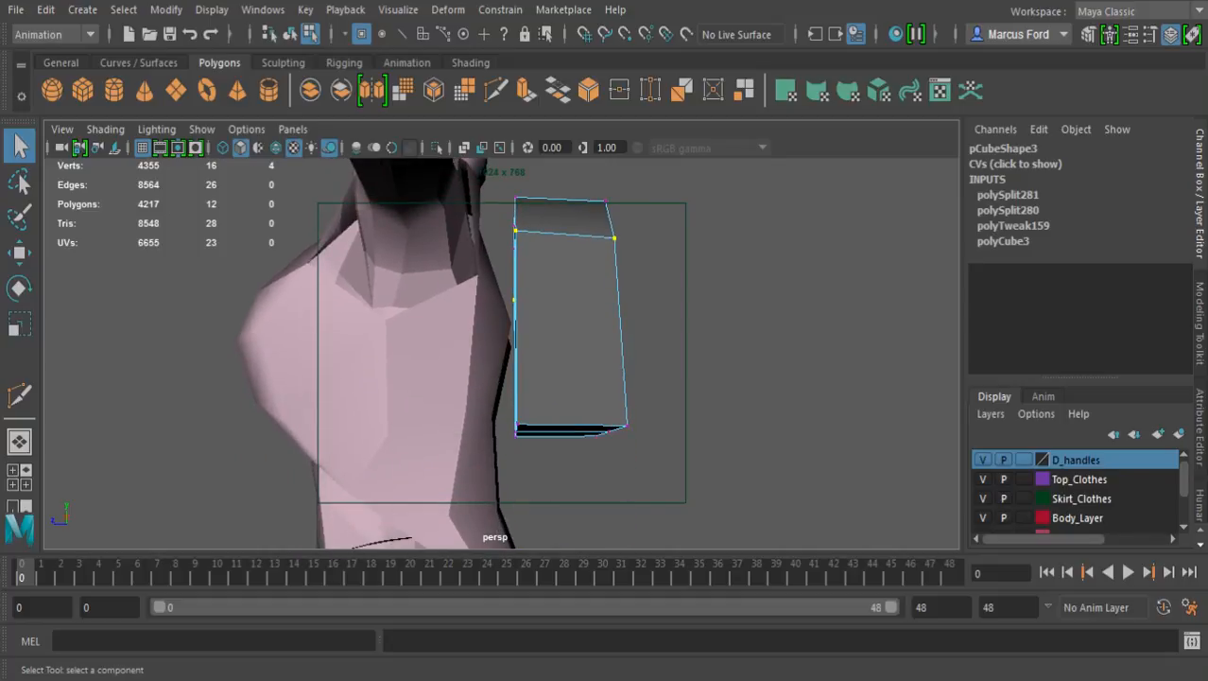
# Undo the accidental polygon reduction and cut a front-to-back edge across one half of the block's underside with Multi-Cut
pyautogui.keyDown('alt'); pyautogui.moveTo(709, 223); pyautogui.dragTo(658, 237); pyautogui.keyUp('alt')
pyautogui.keyDown('alt'); pyautogui.moveTo(658, 236); pyautogui.dragTo(600, 240, button='right'); pyautogui.keyUp('alt')
pyautogui.keyDown('alt'); pyautogui.moveTo(599, 240); pyautogui.dragTo(492, 194); pyautogui.keyUp('alt')
pyautogui.keyDown('alt'); pyautogui.moveTo(492, 193); pyautogui.dragTo(586, 203, button='right'); pyautogui.keyUp('alt')
pyautogui.keyDown('alt'); pyautogui.moveTo(587, 203); pyautogui.dragTo(559, 208); pyautogui.keyUp('alt')
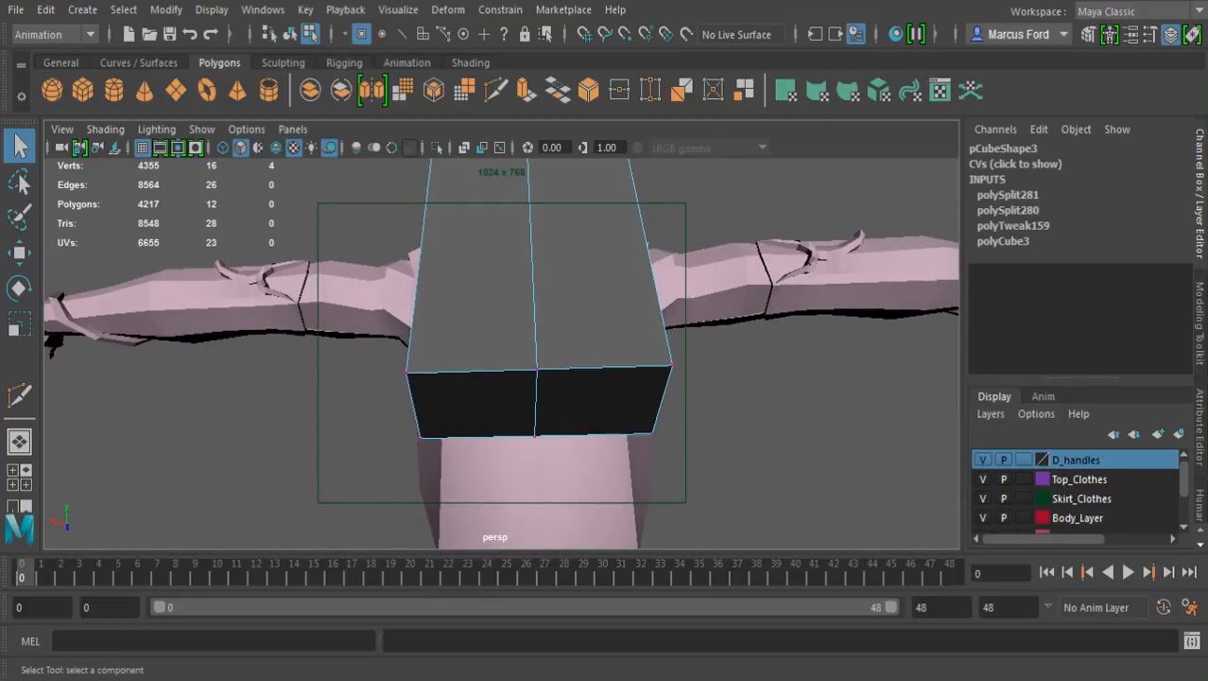
pyautogui.click(463, 90)
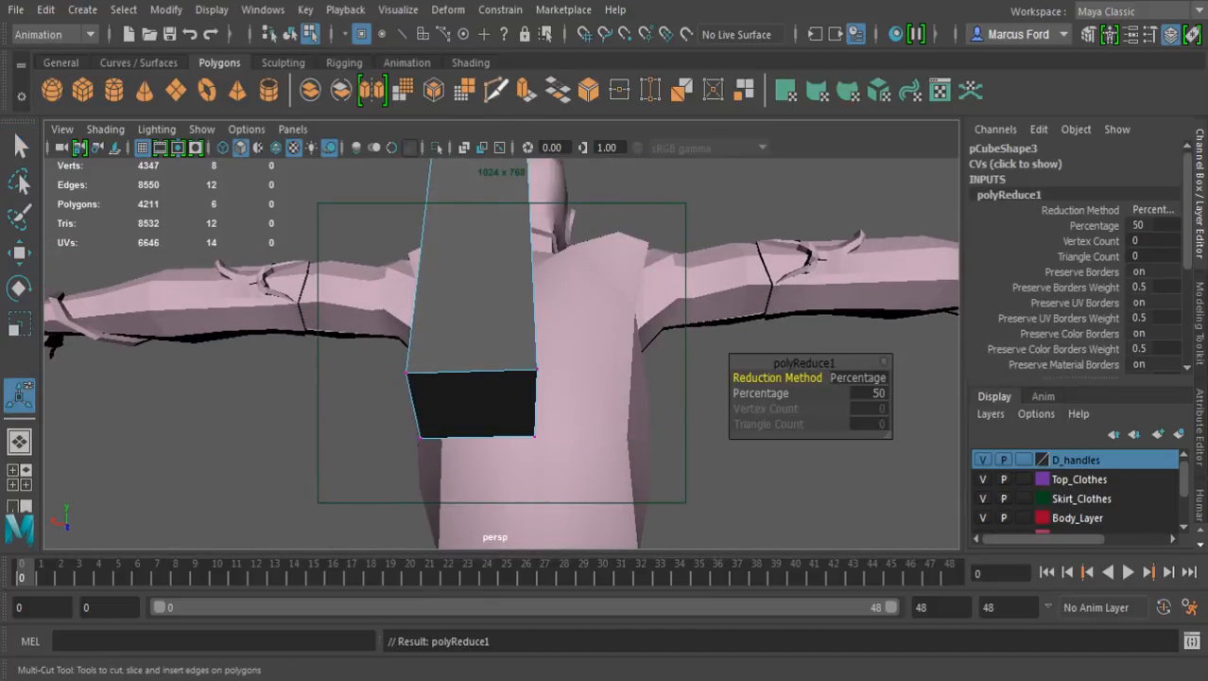
pyautogui.hotkey('ctrl', 'z')
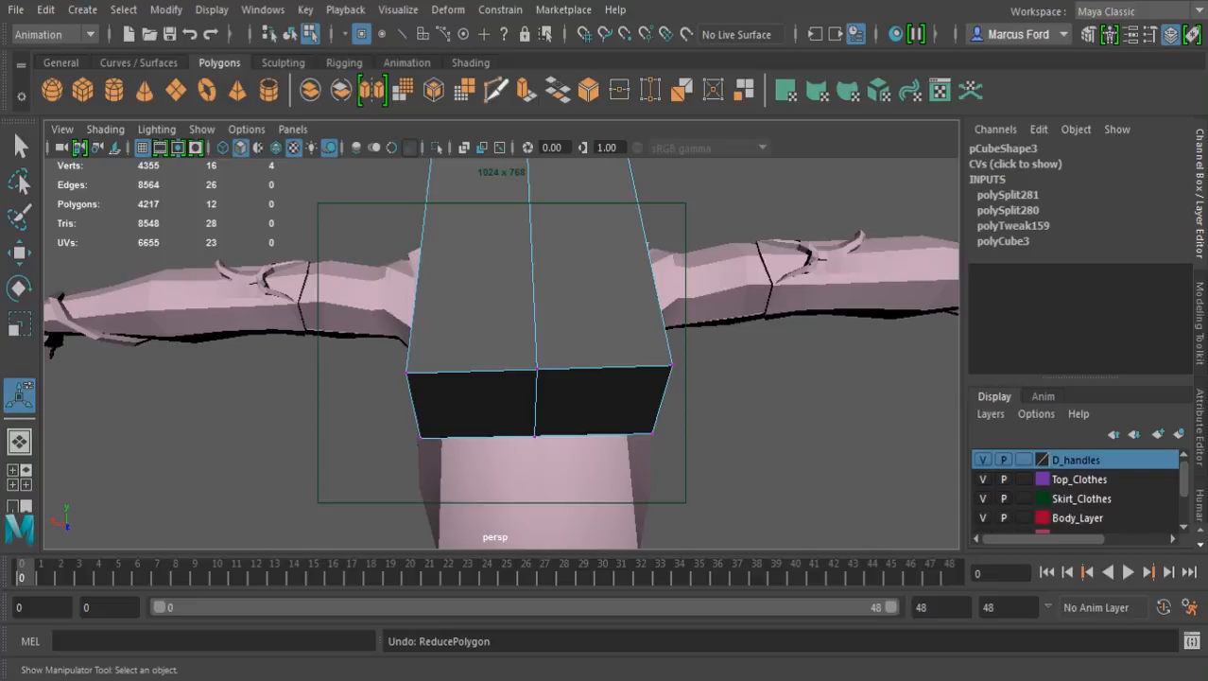
pyautogui.click(496, 90)
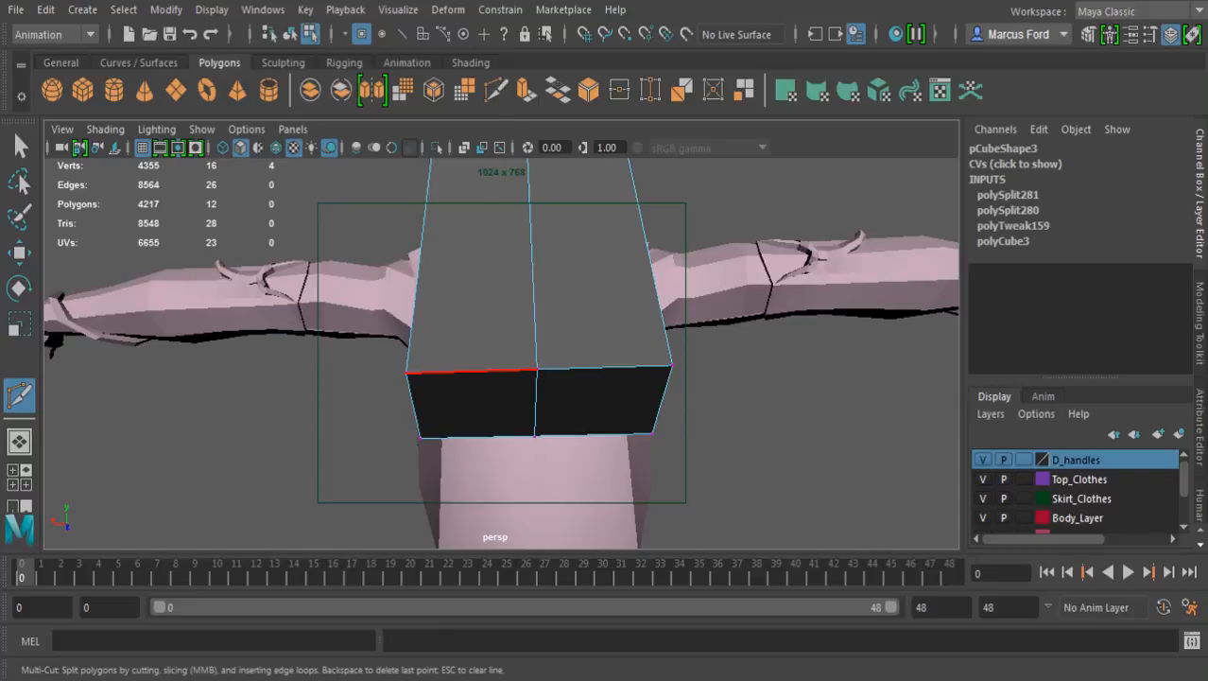
pyautogui.click(471, 371)
pyautogui.click(477, 437)
pyautogui.press('Return')
# Cut a matching edge across the other half of the underside, re-placing its end point nearer the centre line
pyautogui.click(604, 368)
pyautogui.click(617, 434)
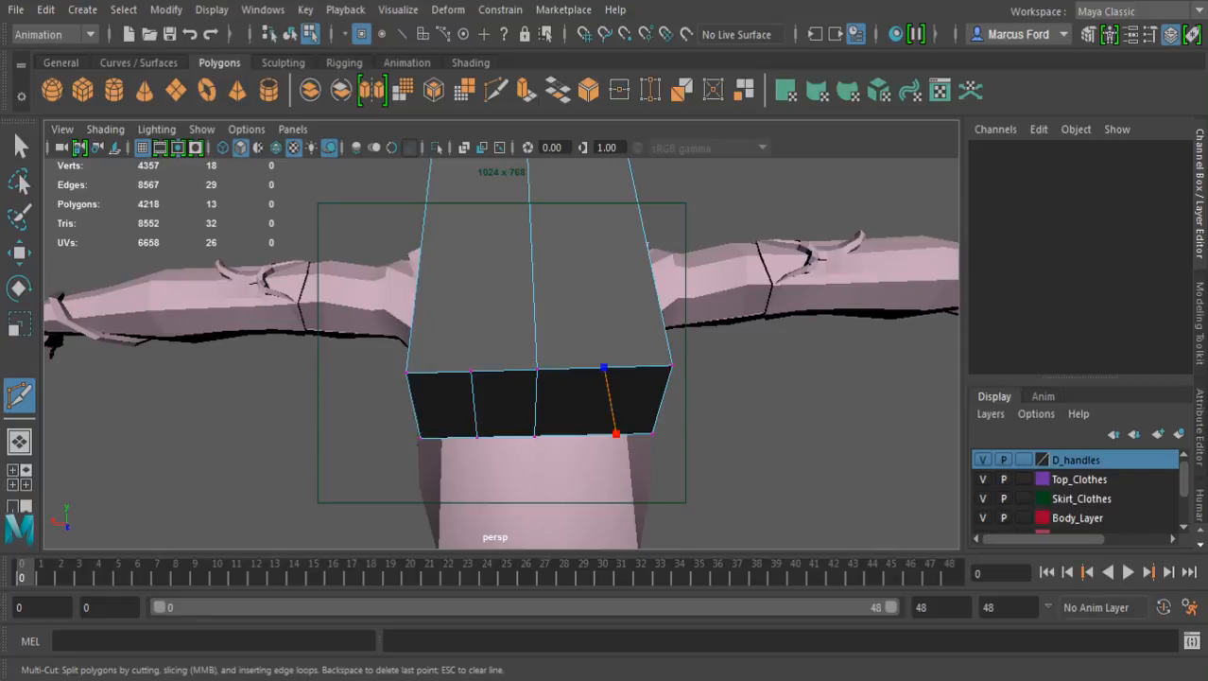
pyautogui.hotkey('ctrl', 'x')
pyautogui.hotkey('ctrl', 'z')
pyautogui.keyDown('shift'); pyautogui.click(593, 434); pyautogui.keyUp('shift')
pyautogui.press('Return')
# Spread the four new underside vertices outward along the width, closer to the block's outer corners
pyautogui.press('q')
pyautogui.click(604, 367)
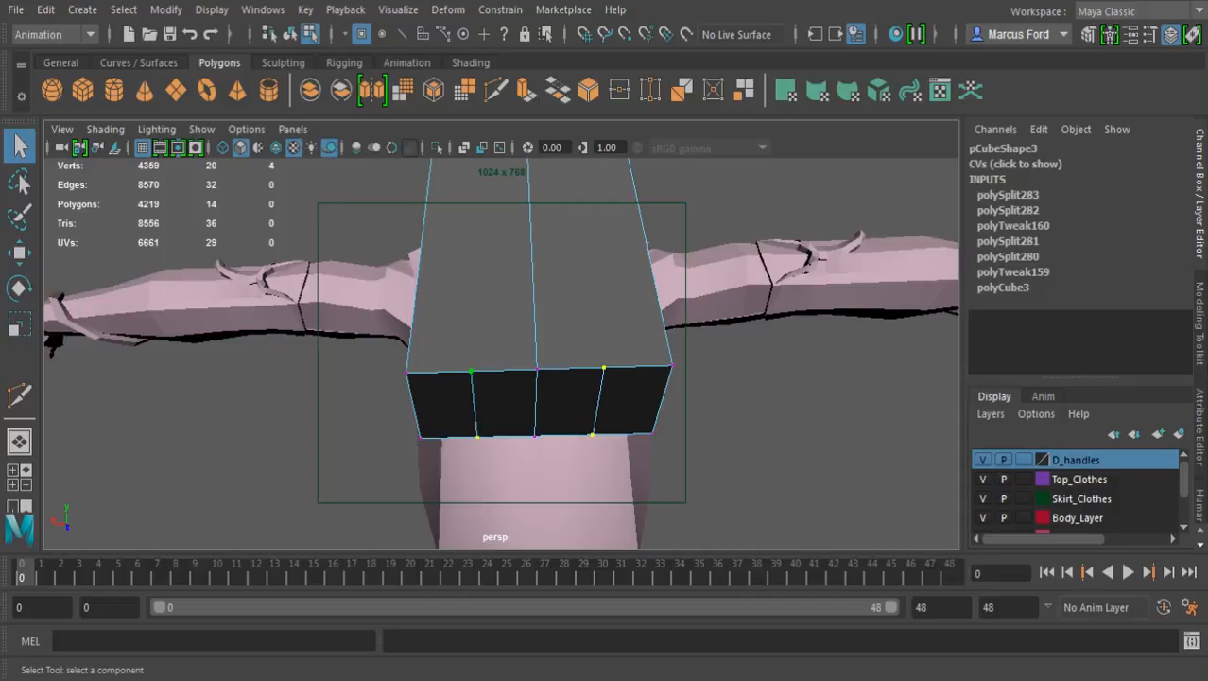
pyautogui.press('r')
pyautogui.moveTo(378, 410); pyautogui.dragTo(346, 411)
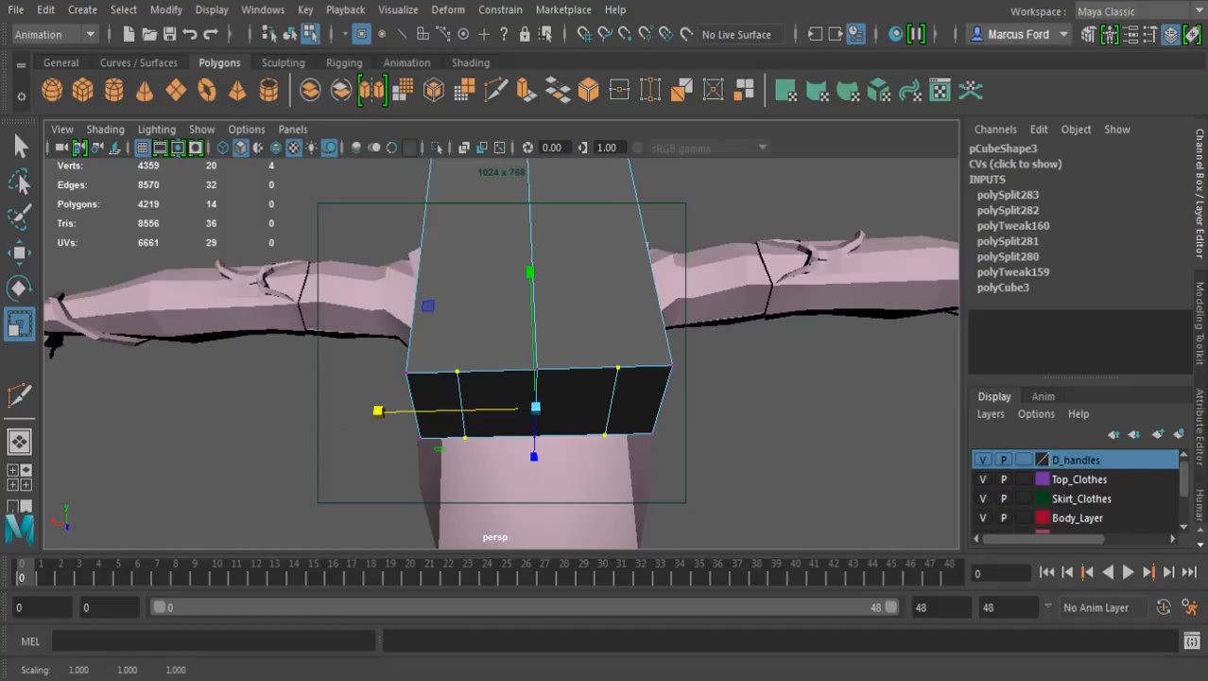
# Add the two centre-line vertices to the underside selection and lower all six to bevel the block's bottom corners
pyautogui.press('q')
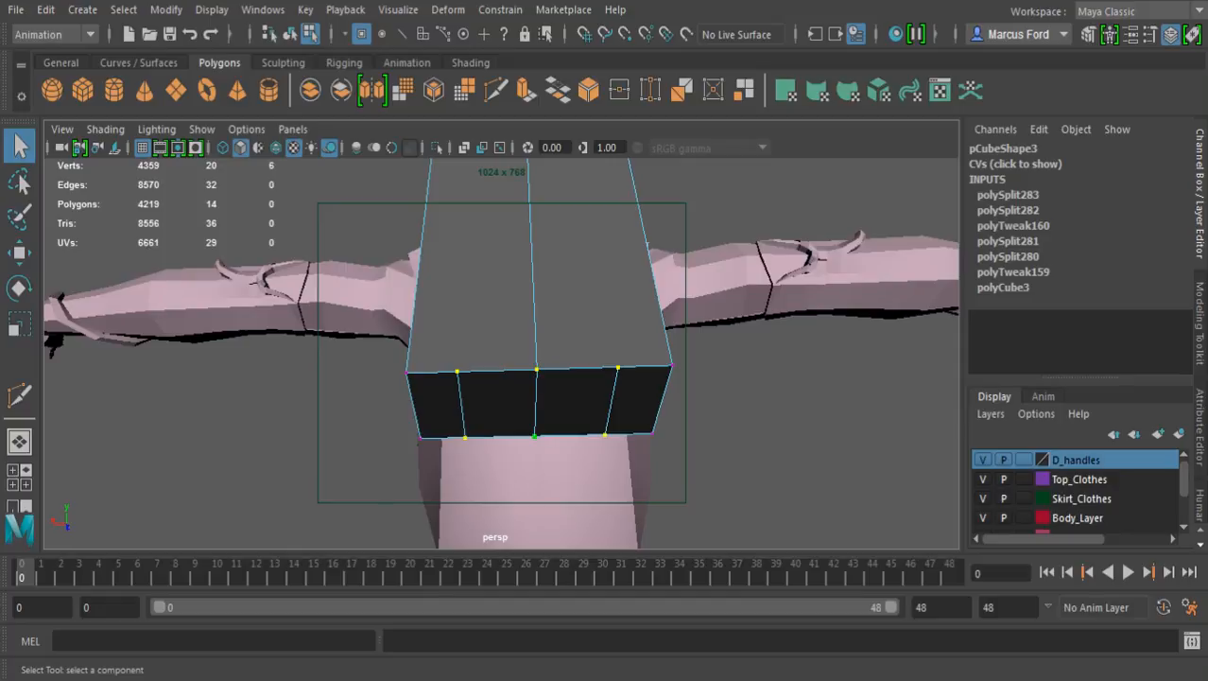
pyautogui.press('w')
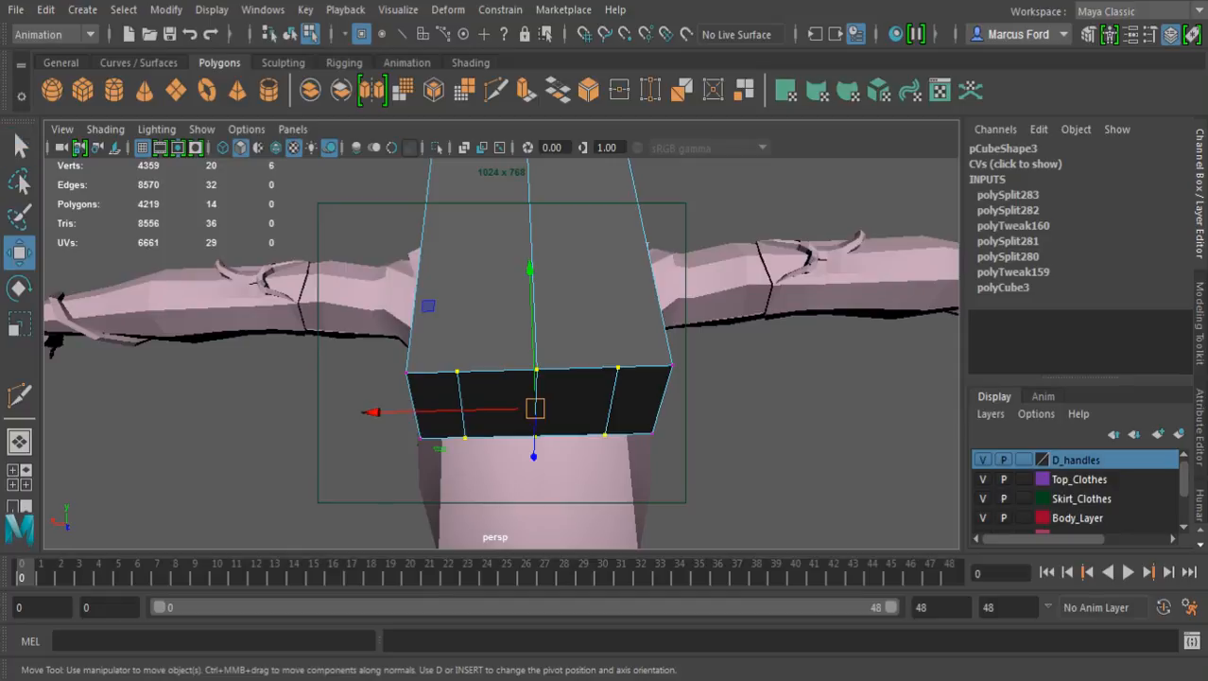
pyautogui.moveTo(529, 271); pyautogui.dragTo(766, 342)
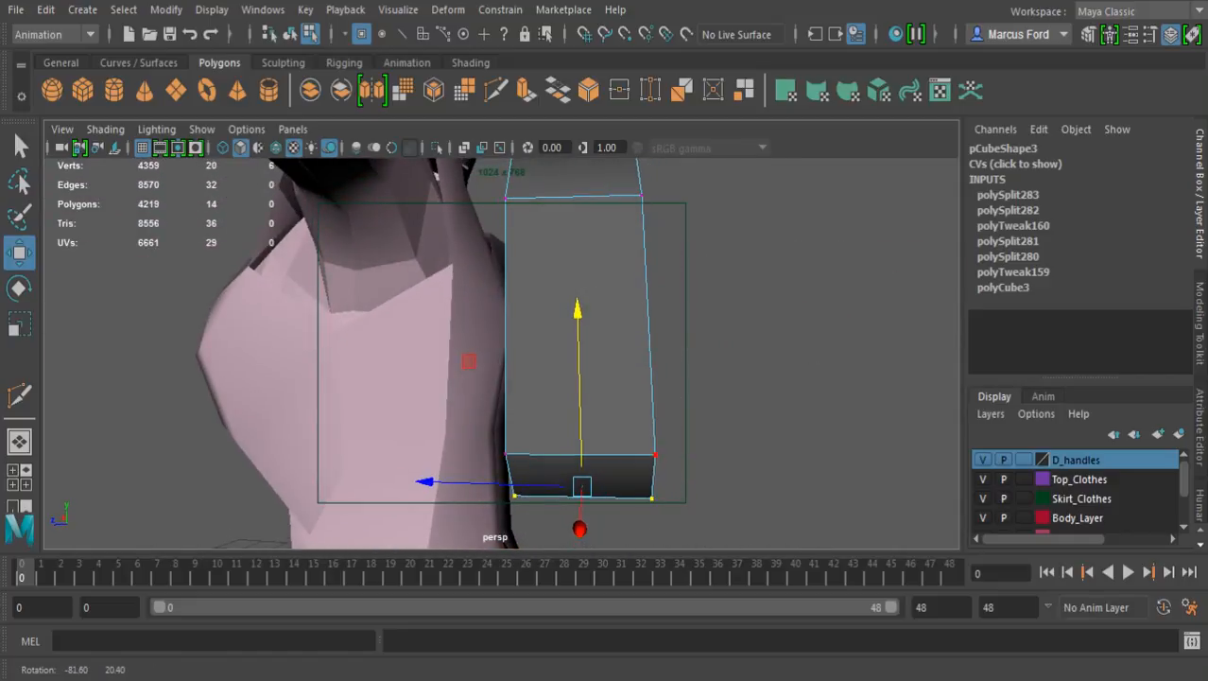
pyautogui.keyDown('alt'); pyautogui.moveTo(766, 342); pyautogui.dragTo(690, 342, button='right'); pyautogui.keyUp('alt')
pyautogui.keyDown('alt'); pyautogui.moveTo(690, 342); pyautogui.dragTo(701, 419, button='middle'); pyautogui.keyUp('alt')
pyautogui.keyDown('alt'); pyautogui.moveTo(700, 419); pyautogui.dragTo(673, 530); pyautogui.keyUp('alt')
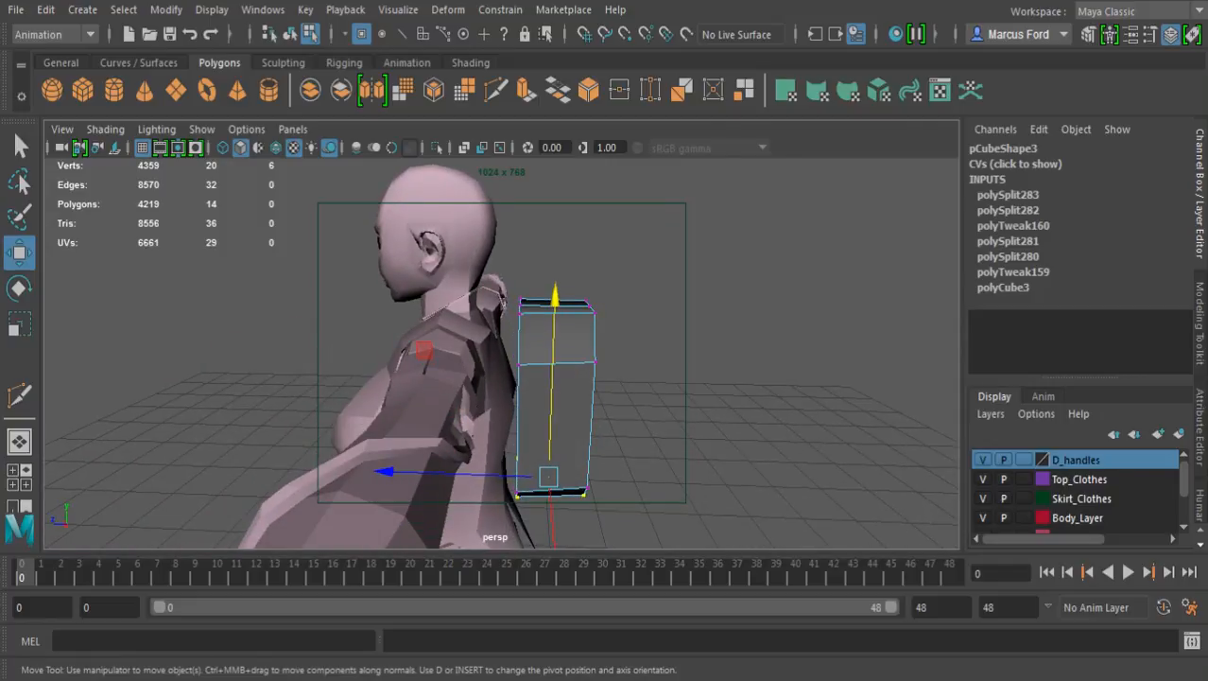
pyautogui.keyDown('alt'); pyautogui.moveTo(673, 426); pyautogui.dragTo(591, 397); pyautogui.keyUp('alt')
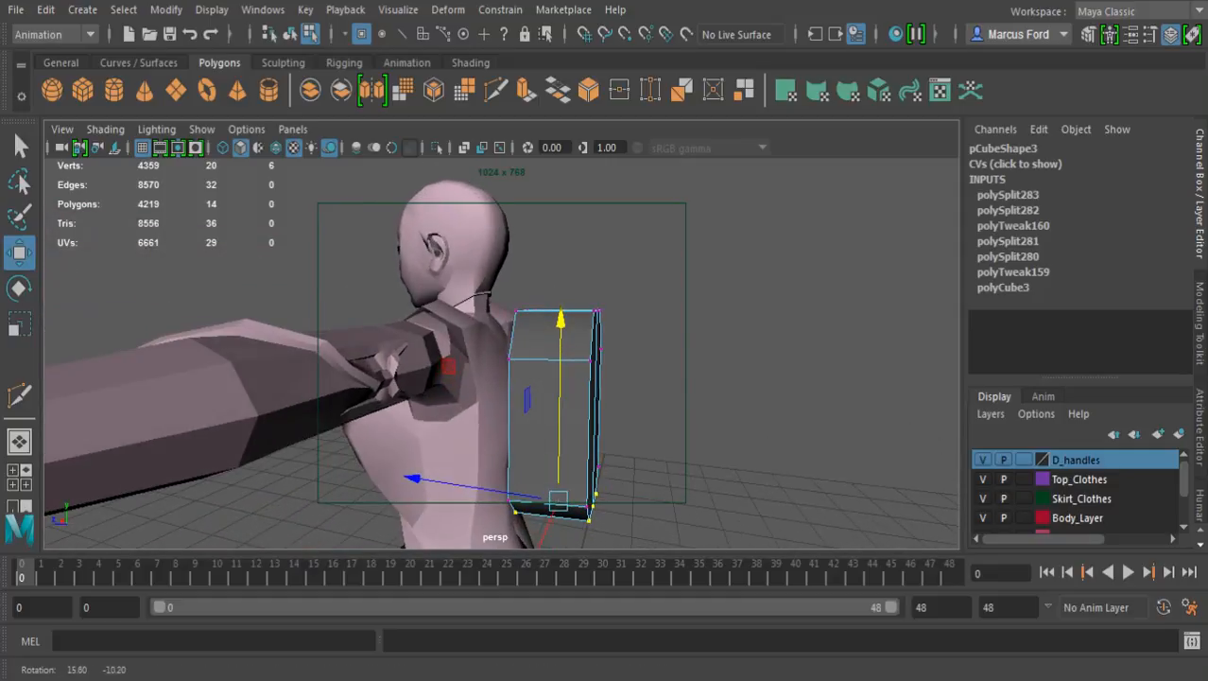
# Move the whole block closer to the character's back, to a Translate Z of -0.619
pyautogui.press('F8')
pyautogui.moveTo(563, 211); pyautogui.dragTo(635, 172)
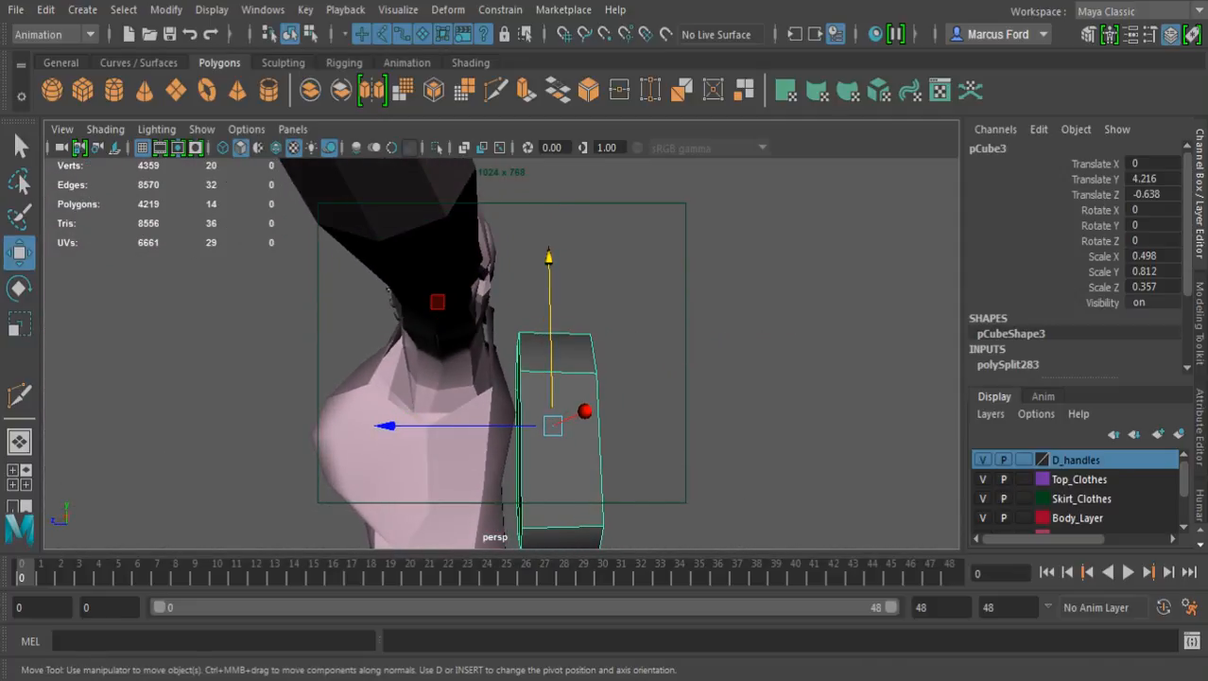
pyautogui.moveTo(388, 425); pyautogui.dragTo(333, 482)
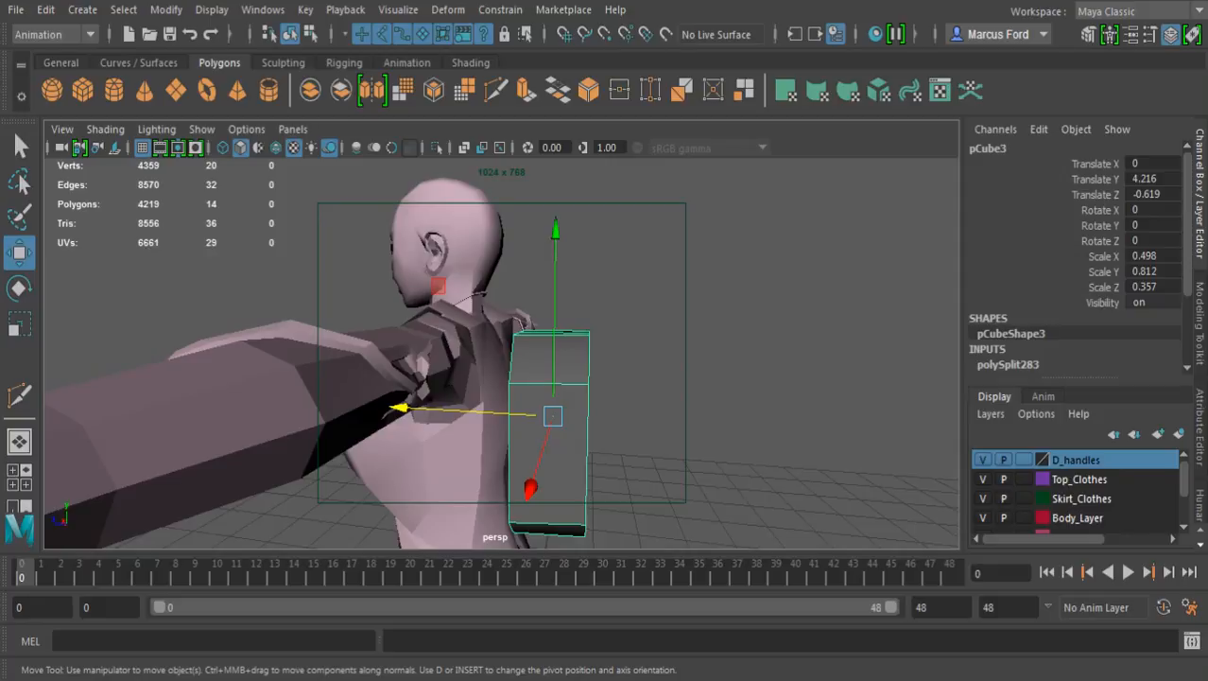
# Examine the block's fit against the character's back from the side, the rear and below
pyautogui.keyDown('alt'); pyautogui.moveTo(454, 402); pyautogui.dragTo(350, 397); pyautogui.keyUp('alt')
pyautogui.keyDown('alt'); pyautogui.moveTo(350, 398); pyautogui.dragTo(367, 270, button='middle'); pyautogui.keyUp('alt')
pyautogui.keyDown('alt'); pyautogui.moveTo(367, 270); pyautogui.dragTo(453, 235); pyautogui.keyUp('alt')
pyautogui.keyDown('alt'); pyautogui.moveTo(475, 227); pyautogui.dragTo(485, 312, button='middle'); pyautogui.keyUp('alt')
pyautogui.keyDown('alt'); pyautogui.moveTo(494, 304); pyautogui.dragTo(373, 337); pyautogui.keyUp('alt')
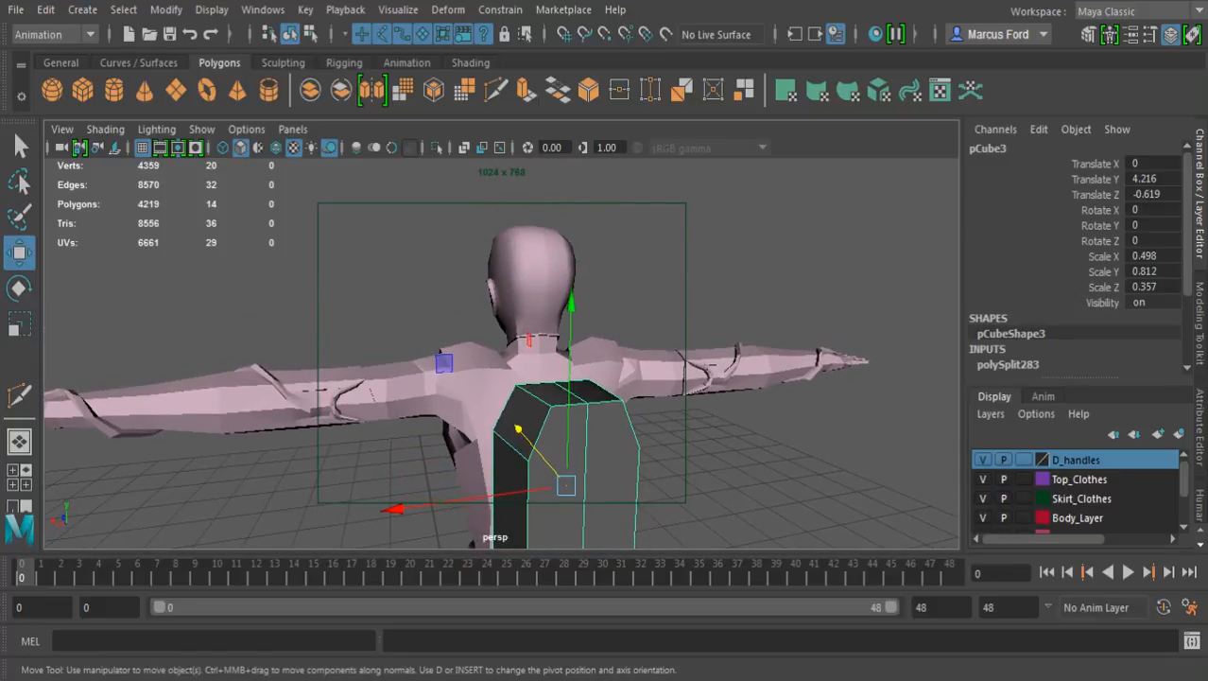
pyautogui.keyDown('alt'); pyautogui.moveTo(372, 336); pyautogui.dragTo(431, 336); pyautogui.keyUp('alt')
pyautogui.keyDown('alt'); pyautogui.moveTo(431, 337); pyautogui.dragTo(390, 336, button='right'); pyautogui.keyUp('alt')
pyautogui.keyDown('alt'); pyautogui.moveTo(390, 337); pyautogui.dragTo(479, 259); pyautogui.keyUp('alt')
pyautogui.scroll(3, 377, 257)
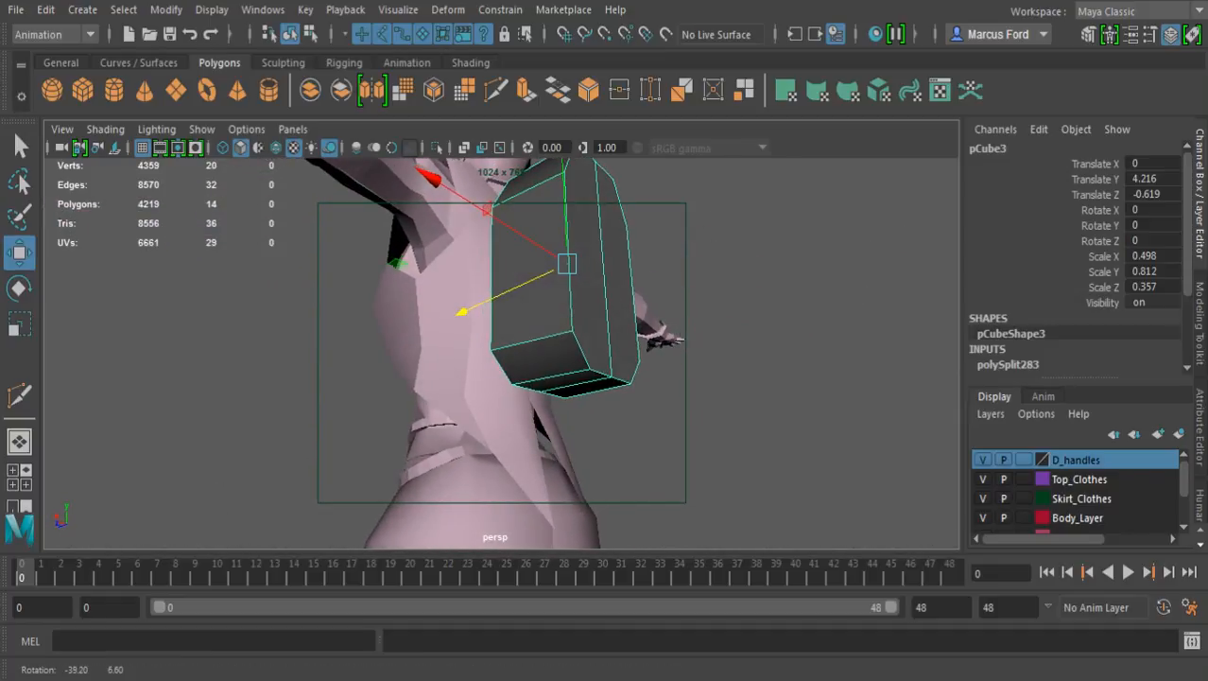
# Raise the five lower vertices of the block's outer face so the underside slopes up away from the back
pyautogui.press('F8')
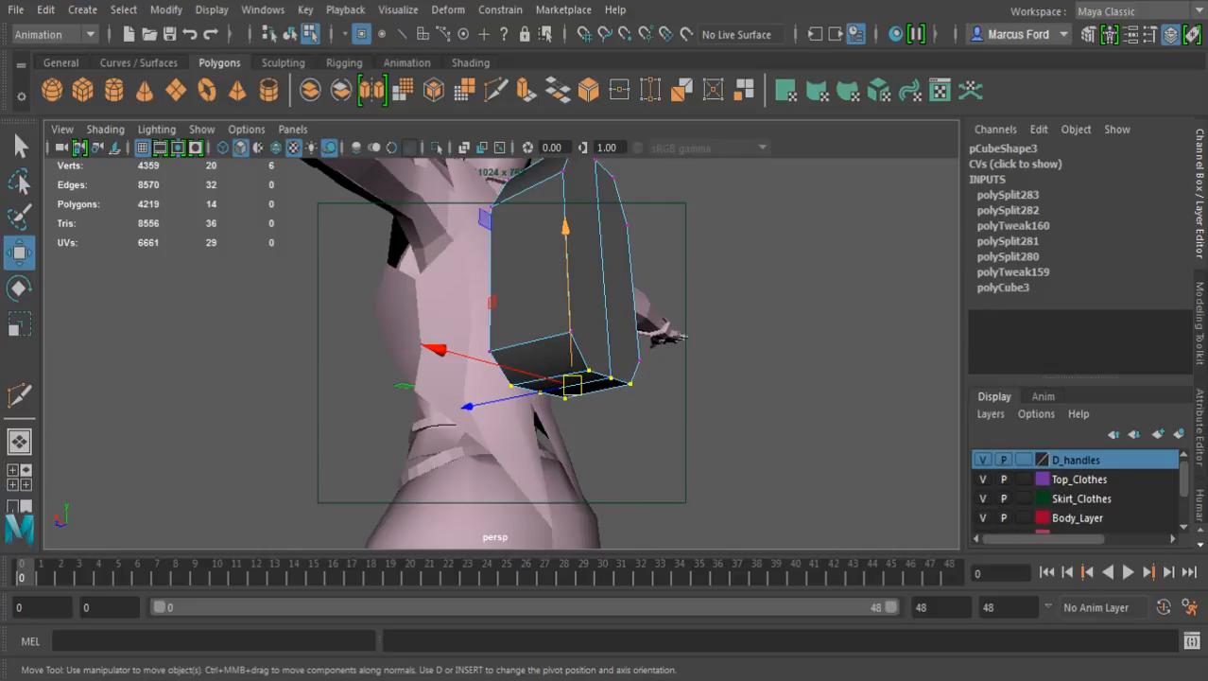
pyautogui.press('F8')
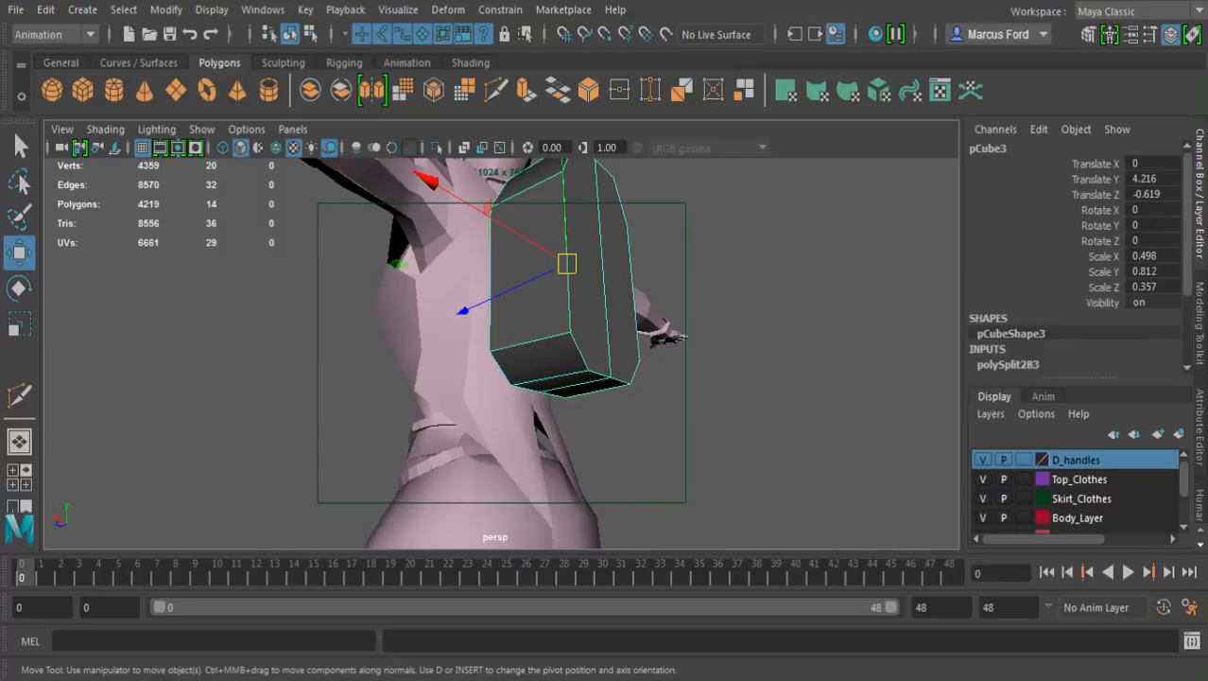
pyautogui.press('F8')
pyautogui.hotkey('alt', 'd')
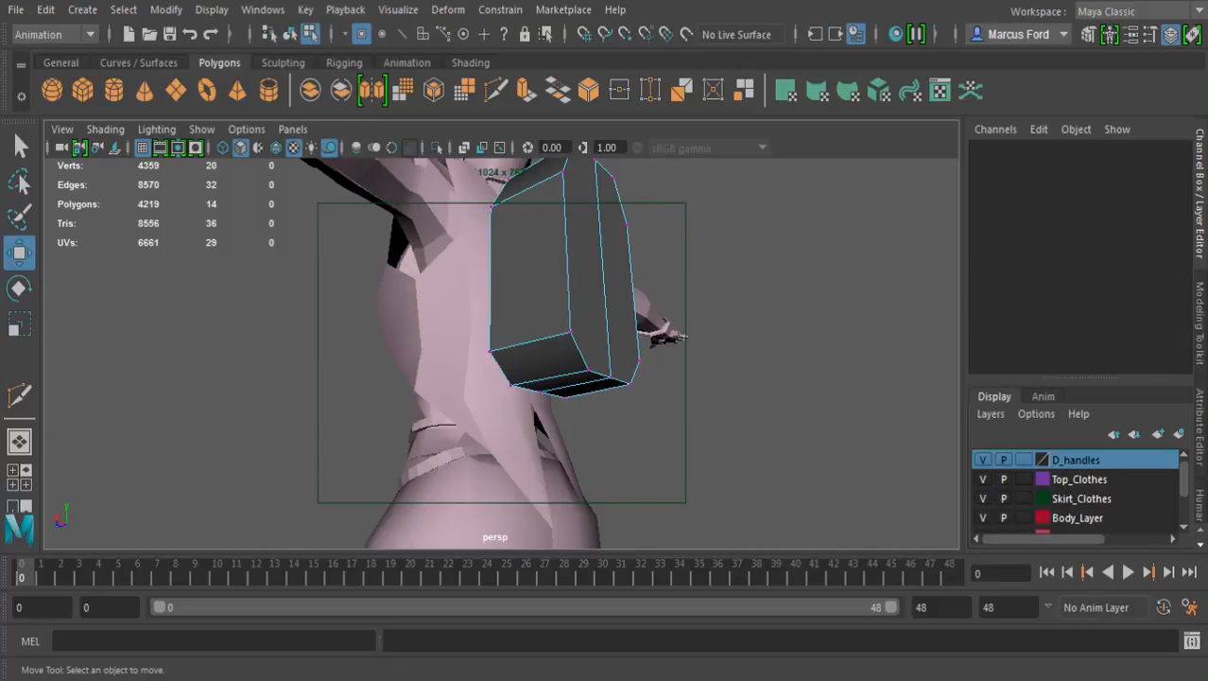
pyautogui.keyDown('alt'); pyautogui.moveTo(611, 377); pyautogui.dragTo(526, 357); pyautogui.keyUp('alt')
pyautogui.press('q')
pyautogui.click(456, 295)
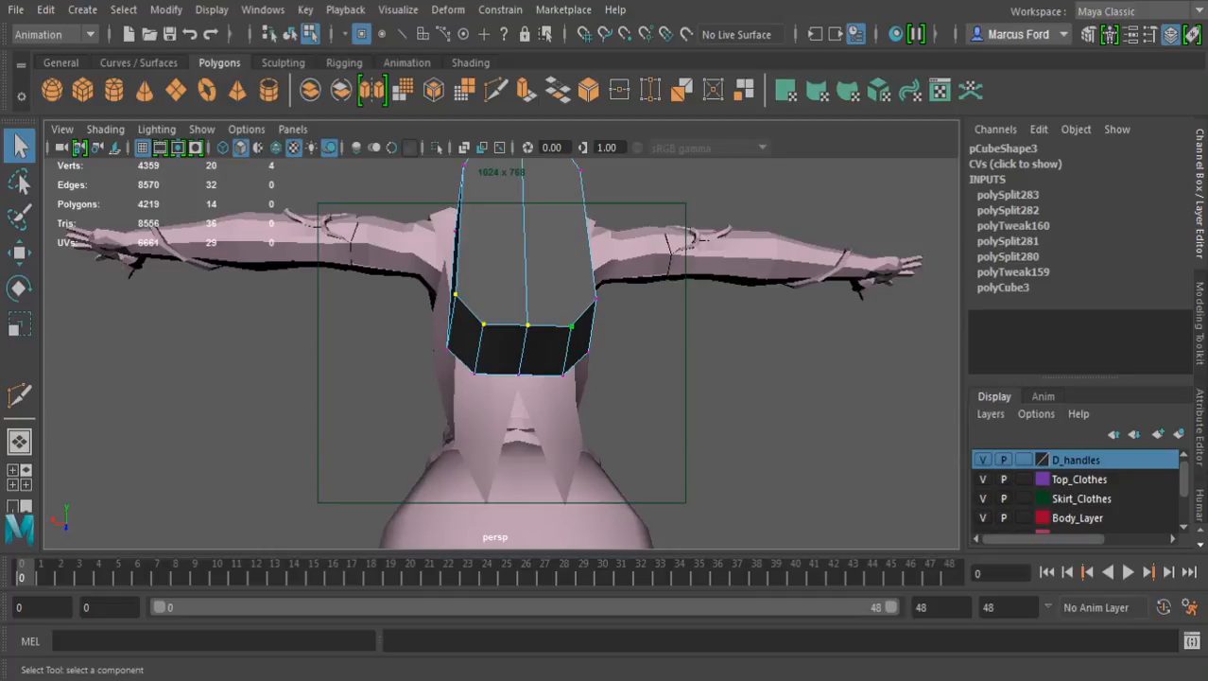
pyautogui.keyDown('alt'); pyautogui.moveTo(455, 297); pyautogui.dragTo(580, 329); pyautogui.keyUp('alt')
pyautogui.press('w')
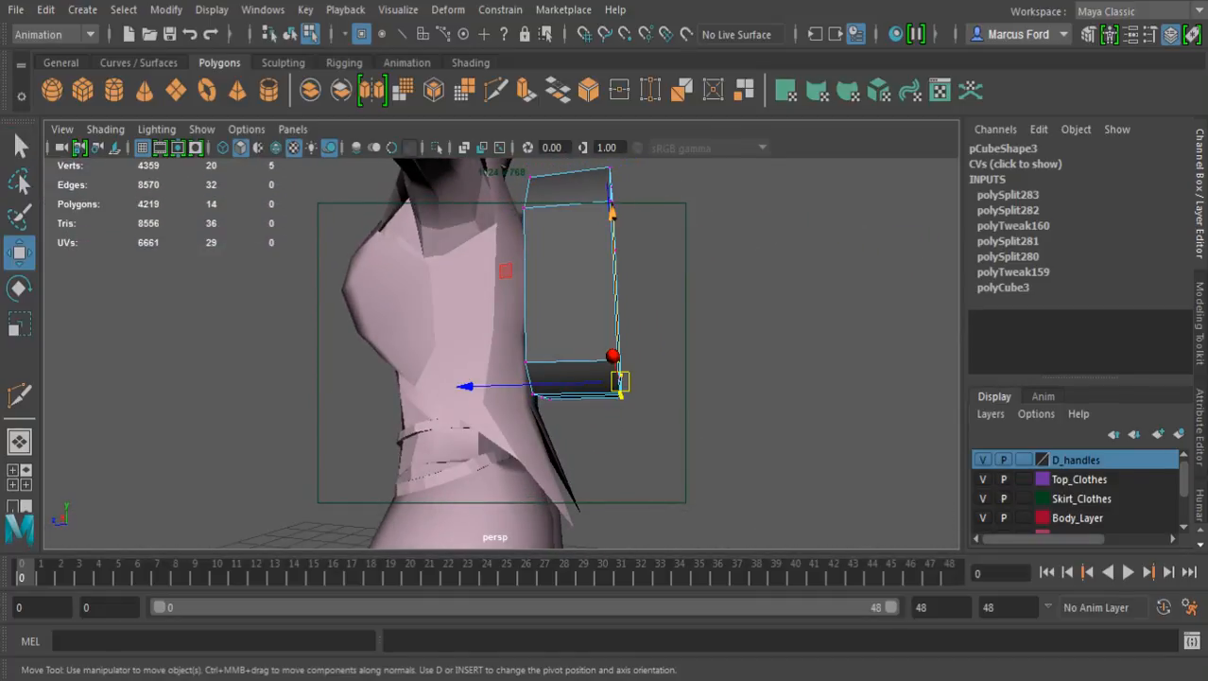
pyautogui.moveTo(611, 214); pyautogui.dragTo(673, 263)
pyautogui.keyDown('alt'); pyautogui.moveTo(673, 263); pyautogui.dragTo(673, 300, button='middle'); pyautogui.keyUp('alt')
pyautogui.keyDown('alt'); pyautogui.moveTo(672, 301); pyautogui.dragTo(594, 281); pyautogui.keyUp('alt')
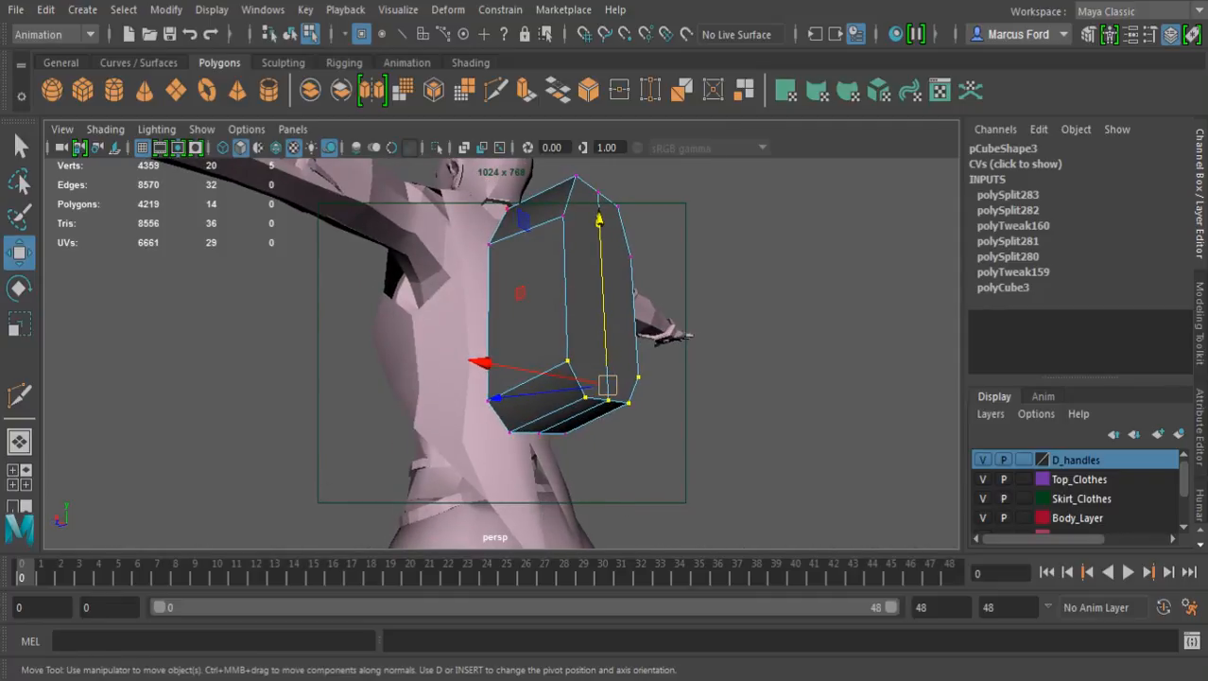
# Cut an edge across the outer face between its two shoulder corners with Multi-Cut, passing through the centre line at about 40%
pyautogui.click(526, 90)
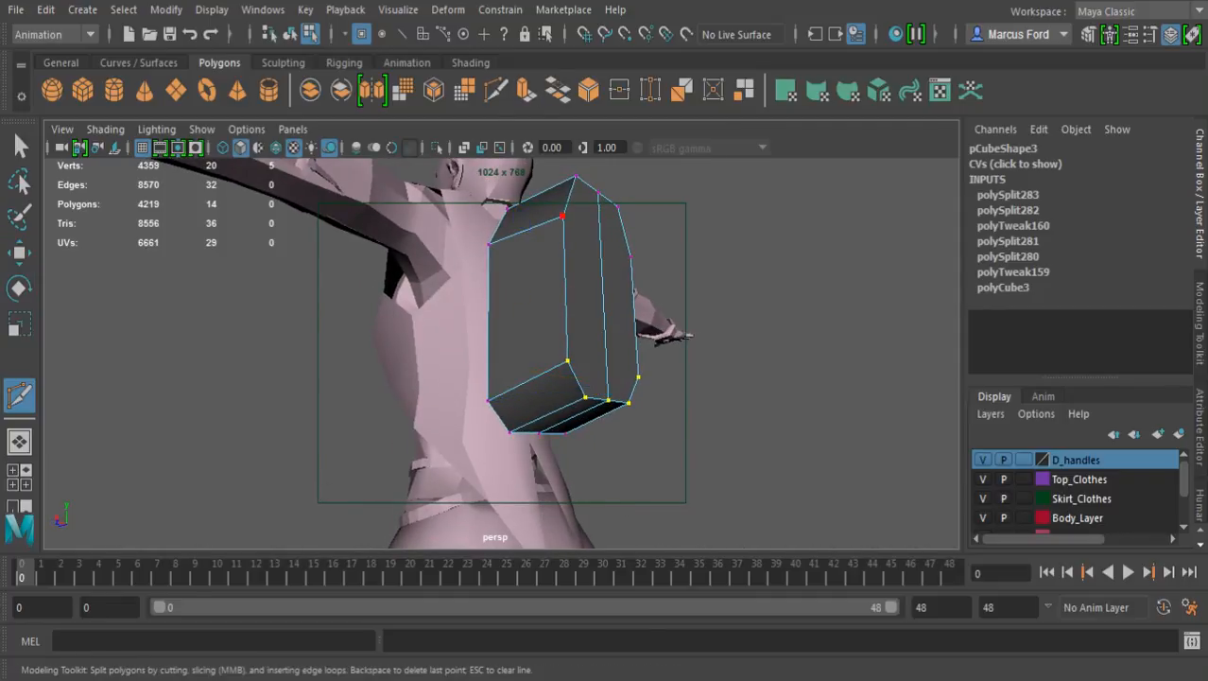
pyautogui.click(563, 217)
pyautogui.keyDown('alt'); pyautogui.moveTo(602, 237); pyautogui.dragTo(504, 236); pyautogui.keyUp('alt')
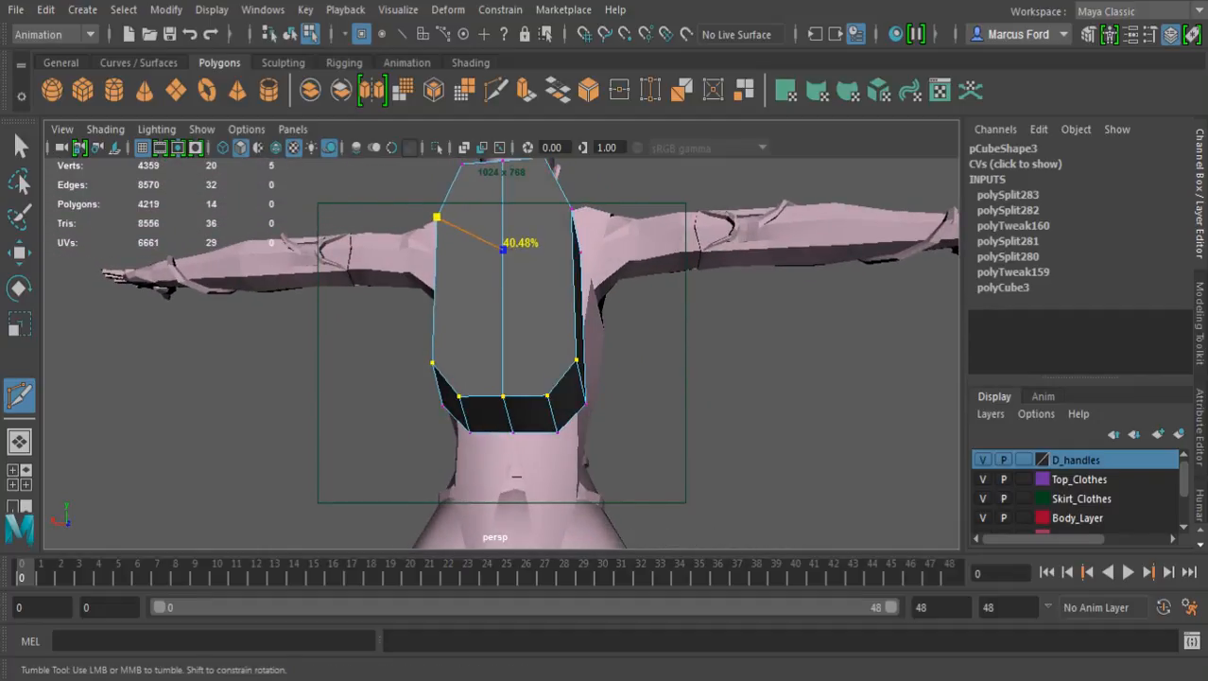
pyautogui.click(503, 250)
pyautogui.press('Return')
# Pull the new centre vertex of the outer face outward, away from the character's back
pyautogui.keyDown('alt'); pyautogui.moveTo(511, 321); pyautogui.dragTo(667, 330); pyautogui.keyUp('alt')
pyautogui.press('w')
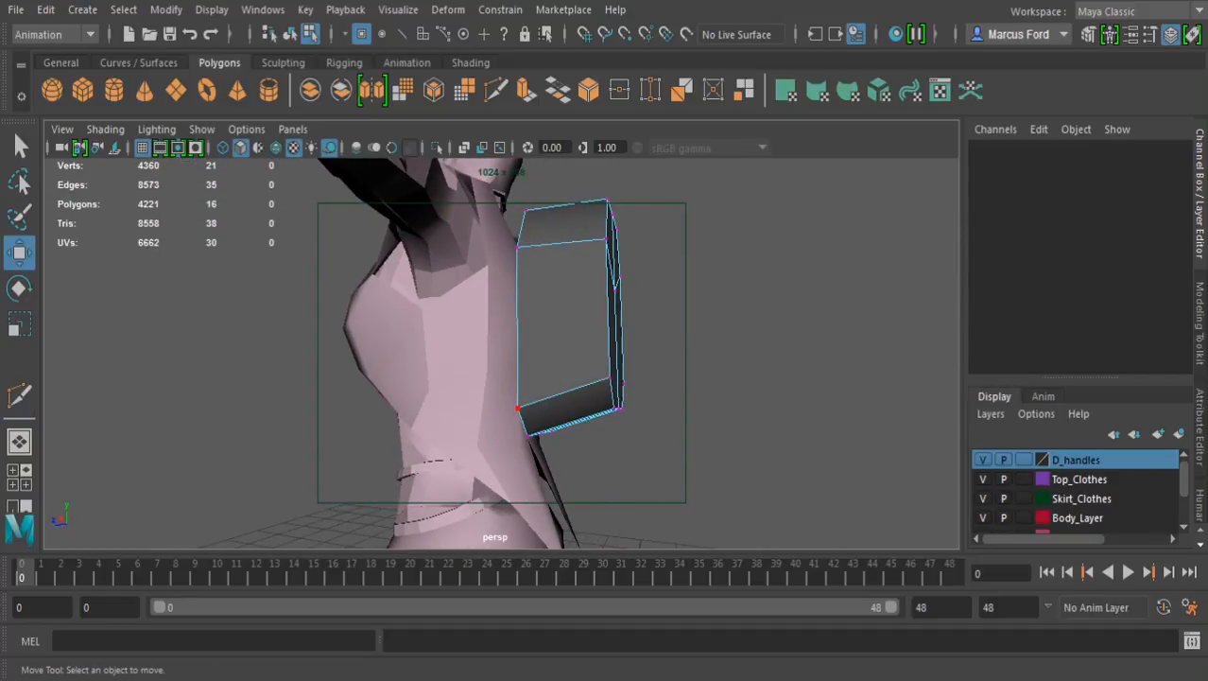
pyautogui.click(614, 290)
pyautogui.moveTo(467, 307); pyautogui.dragTo(485, 304)
# Push the five lower vertices of the outer face toward the character's back to taper the block's bottom
pyautogui.keyDown('alt'); pyautogui.moveTo(605, 312); pyautogui.dragTo(451, 303); pyautogui.keyUp('alt')
pyautogui.press('q')
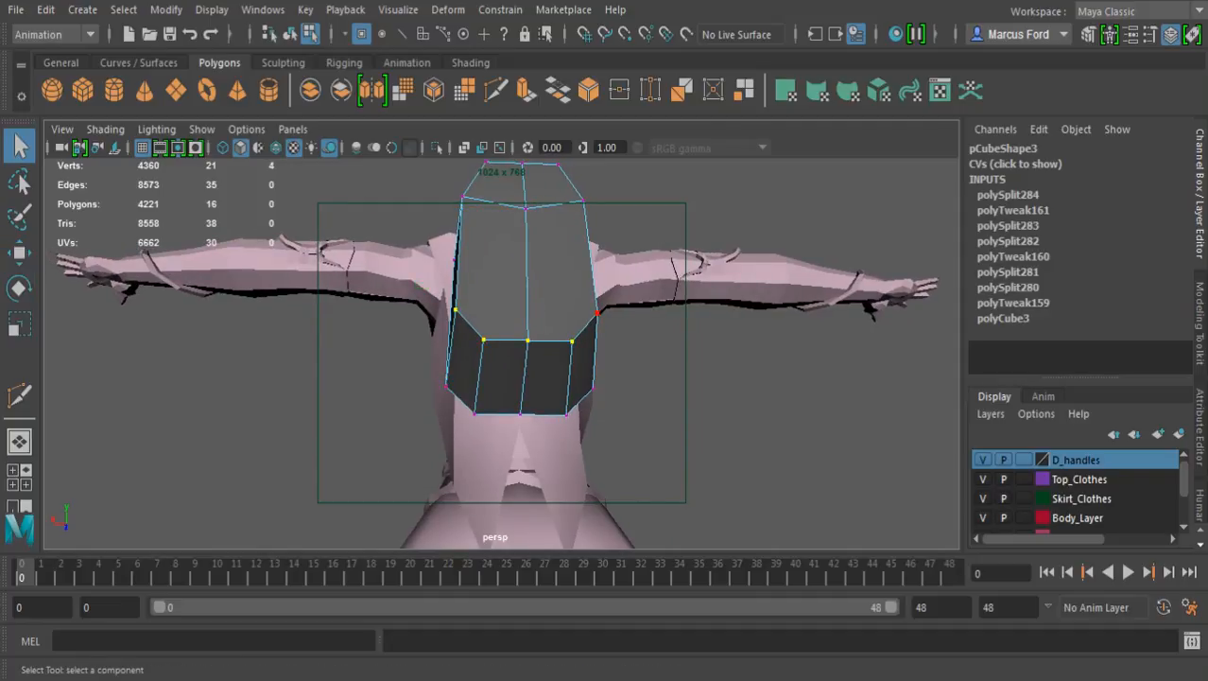
pyautogui.keyDown('alt'); pyautogui.moveTo(526, 342); pyautogui.dragTo(664, 361); pyautogui.keyUp('alt')
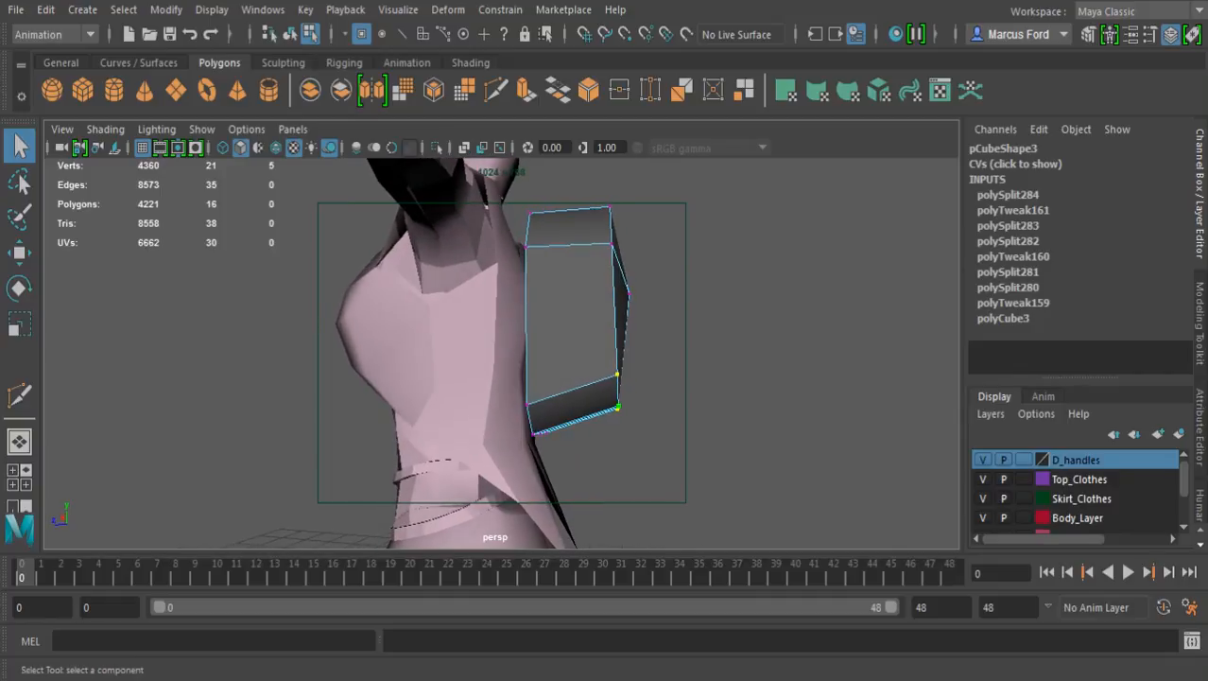
pyautogui.press('w')
pyautogui.moveTo(616, 395); pyautogui.dragTo(590, 395)
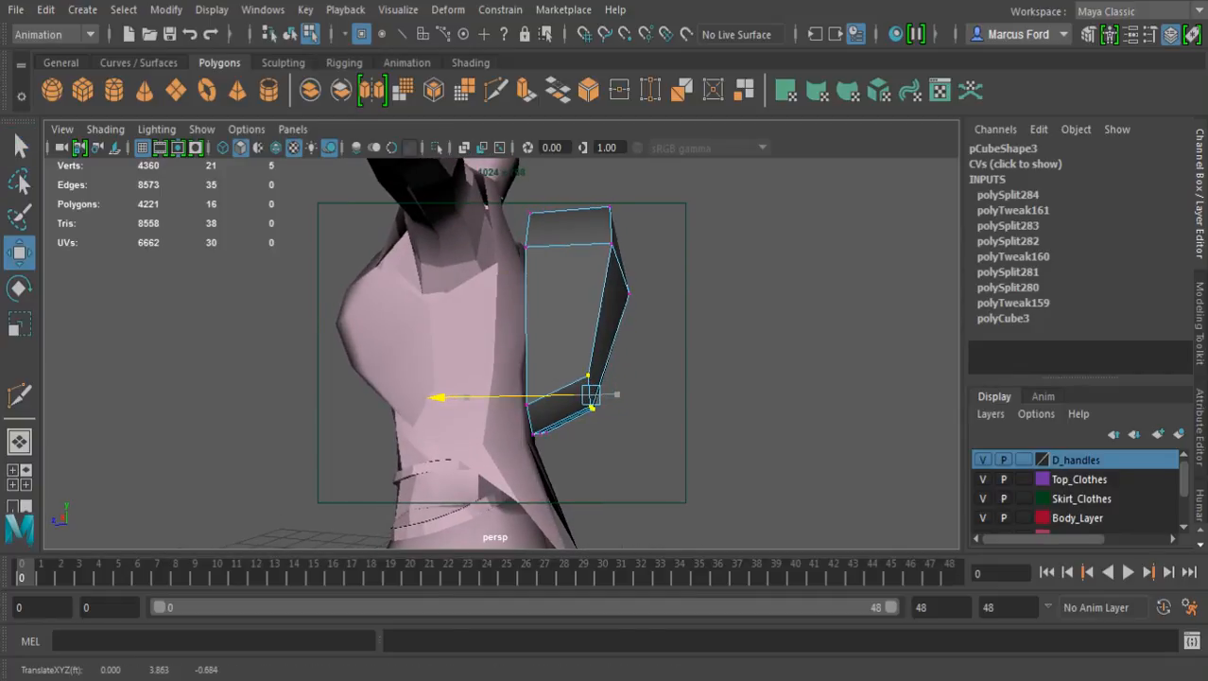
# Move the three top vertices of the outer face toward the character's back to taper the block's top
pyautogui.keyDown('alt'); pyautogui.moveTo(440, 397); pyautogui.dragTo(331, 439); pyautogui.keyUp('alt')
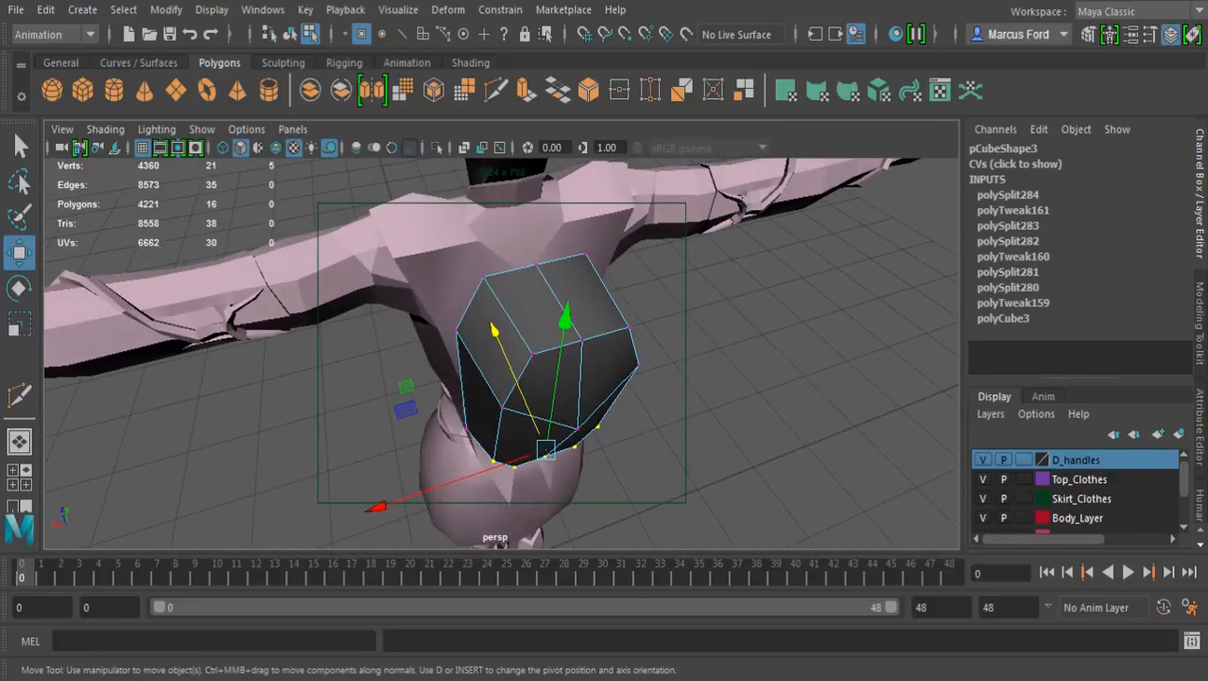
pyautogui.click(532, 353)
pyautogui.keyDown('shift'); pyautogui.click(581, 339); pyautogui.keyUp('shift')
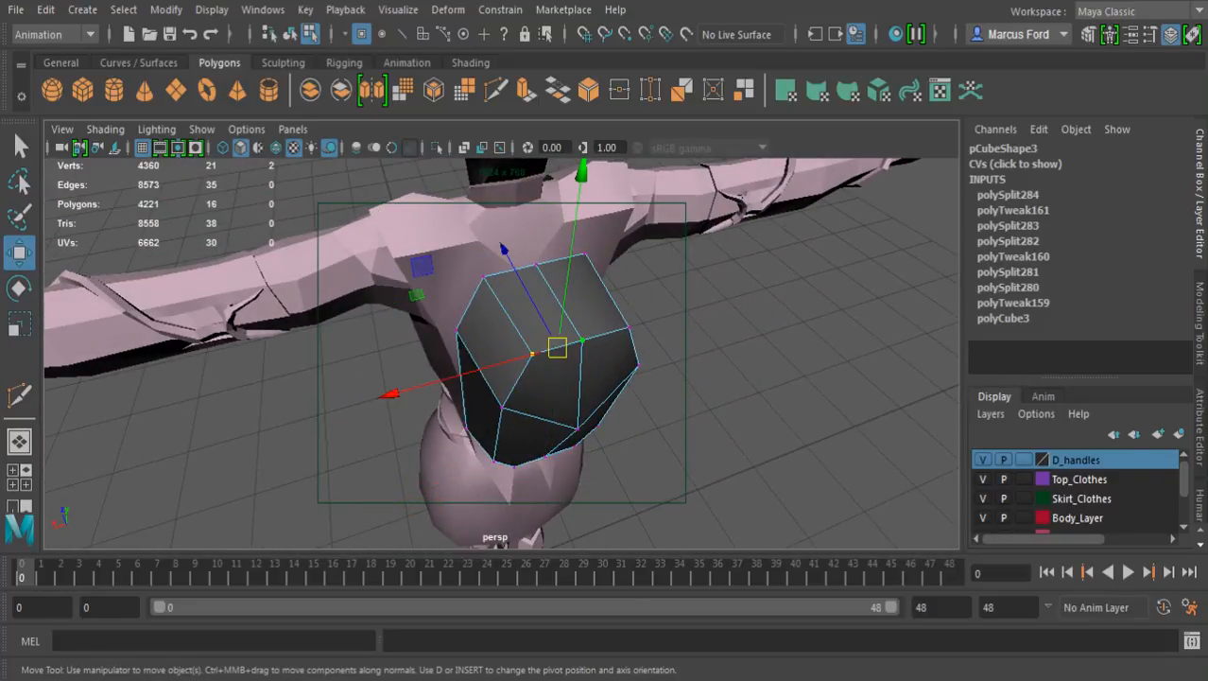
pyautogui.keyDown('shift'); pyautogui.click(629, 327); pyautogui.keyUp('shift')
pyautogui.moveTo(526, 248); pyautogui.dragTo(512, 227)
pyautogui.keyDown('alt'); pyautogui.moveTo(520, 397); pyautogui.dragTo(575, 332); pyautogui.keyUp('alt')
# Raise the protruding centre vertex of the outer face slightly and clear the selection
pyautogui.click(631, 292)
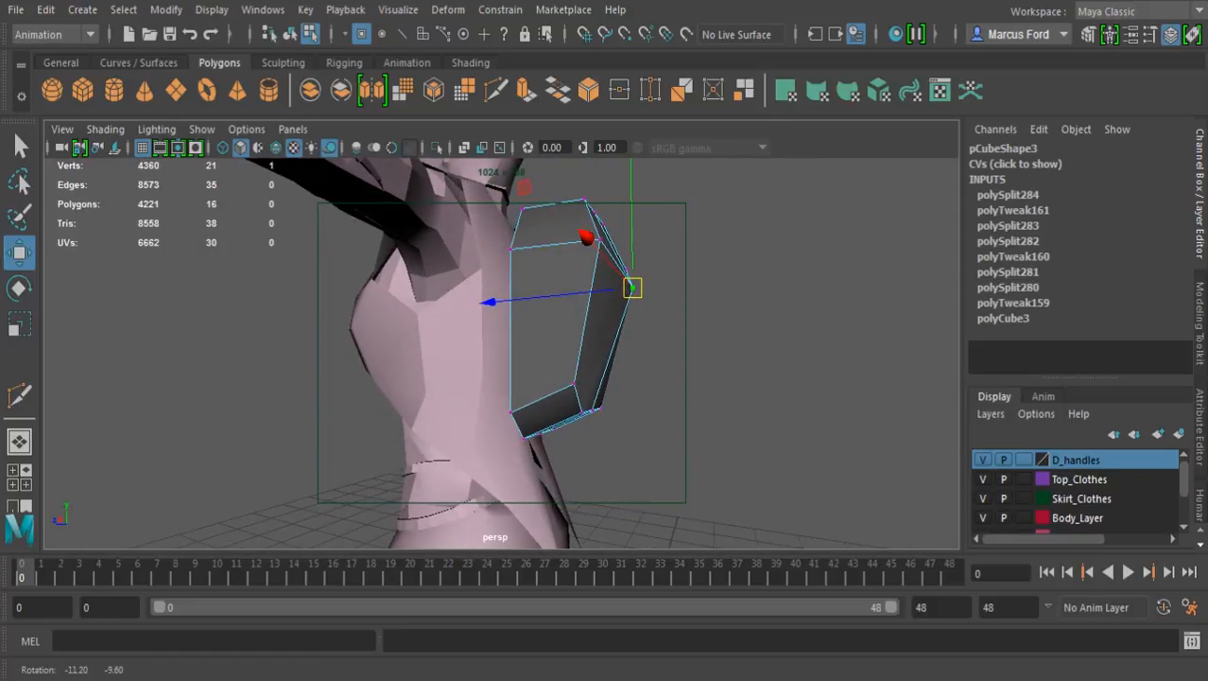
pyautogui.moveTo(632, 232); pyautogui.dragTo(632, 216)
pyautogui.click(673, 248)
# Inspect the reshaped block's side profile and the contact between its inner face and the character's back
pyautogui.keyDown('alt'); pyautogui.moveTo(662, 257); pyautogui.dragTo(684, 229); pyautogui.keyUp('alt')
pyautogui.keyDown('alt'); pyautogui.moveTo(581, 359); pyautogui.dragTo(647, 380); pyautogui.keyUp('alt')
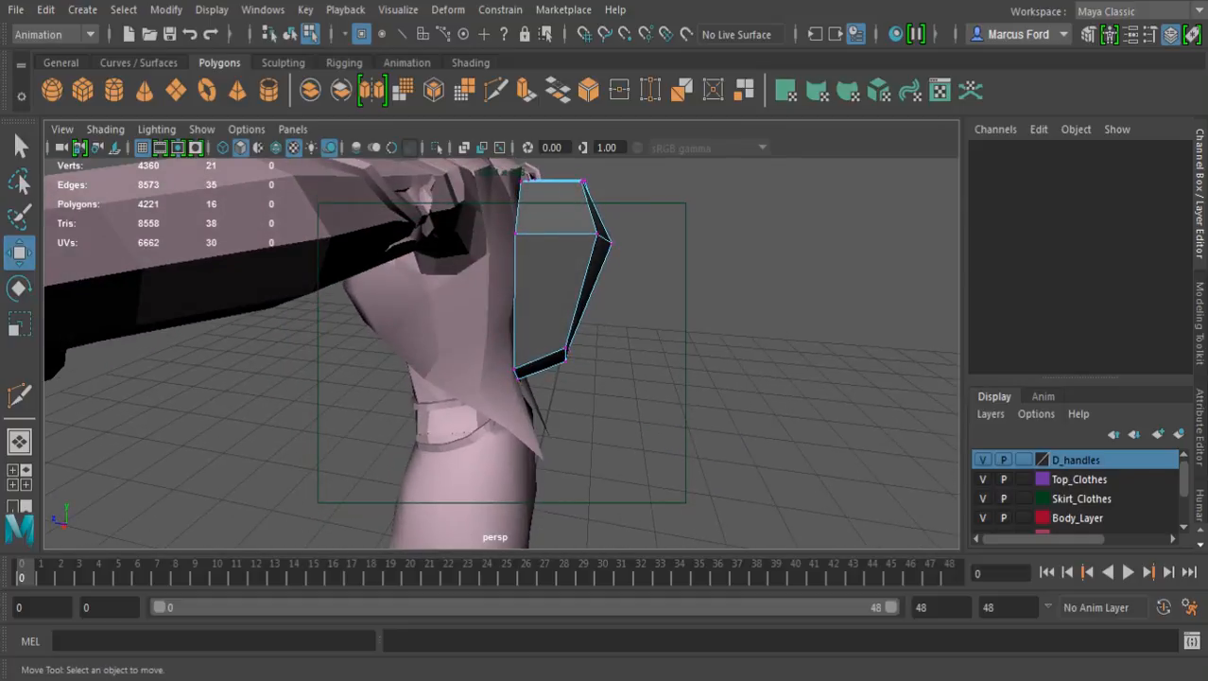
pyautogui.keyDown('alt'); pyautogui.moveTo(647, 380); pyautogui.dragTo(649, 438, button='middle'); pyautogui.keyUp('alt')
pyautogui.keyDown('alt'); pyautogui.moveTo(649, 438); pyautogui.dragTo(764, 414); pyautogui.keyUp('alt')
pyautogui.press('q')
pyautogui.keyDown('alt'); pyautogui.moveTo(529, 378); pyautogui.dragTo(508, 317, button='middle'); pyautogui.keyUp('alt')
pyautogui.keyDown('alt'); pyautogui.moveTo(509, 317); pyautogui.dragTo(643, 316, button='right'); pyautogui.keyUp('alt')
pyautogui.keyDown('alt'); pyautogui.moveTo(529, 359); pyautogui.dragTo(454, 364); pyautogui.keyUp('alt')
pyautogui.keyDown('alt'); pyautogui.moveTo(482, 378); pyautogui.dragTo(522, 486, button='middle'); pyautogui.keyUp('alt')
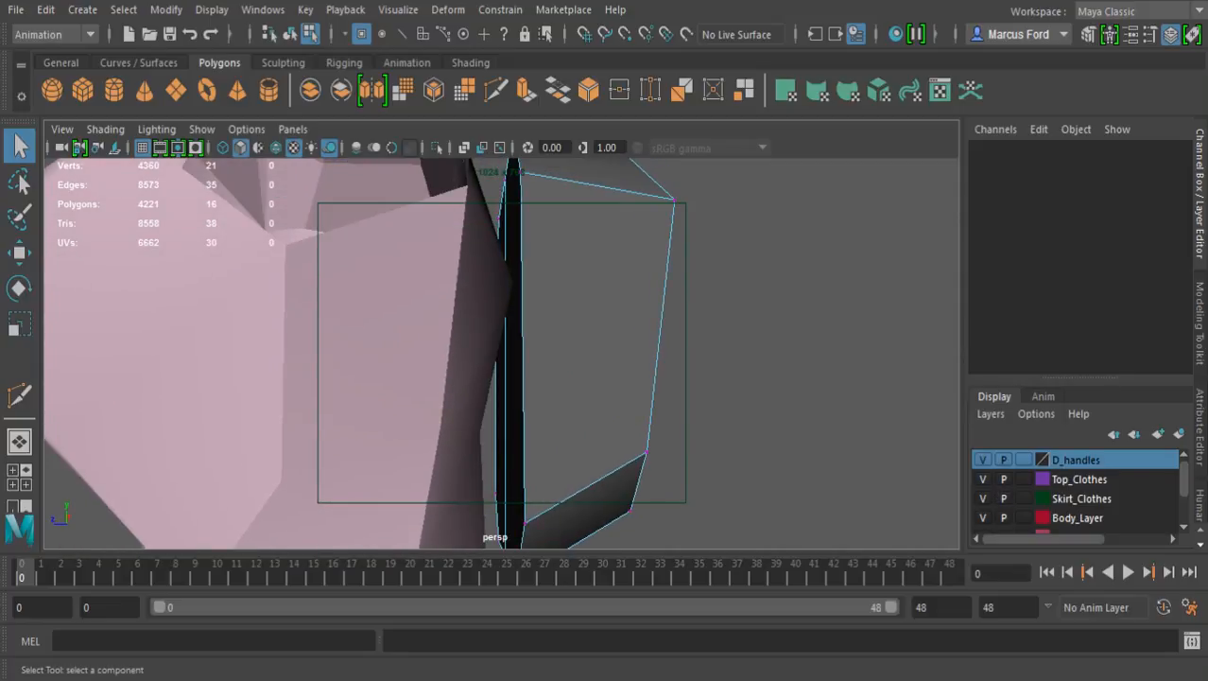
# Delete the D_handles display layer and hide Body_Layer
pyautogui.rightClick(1027, 460)
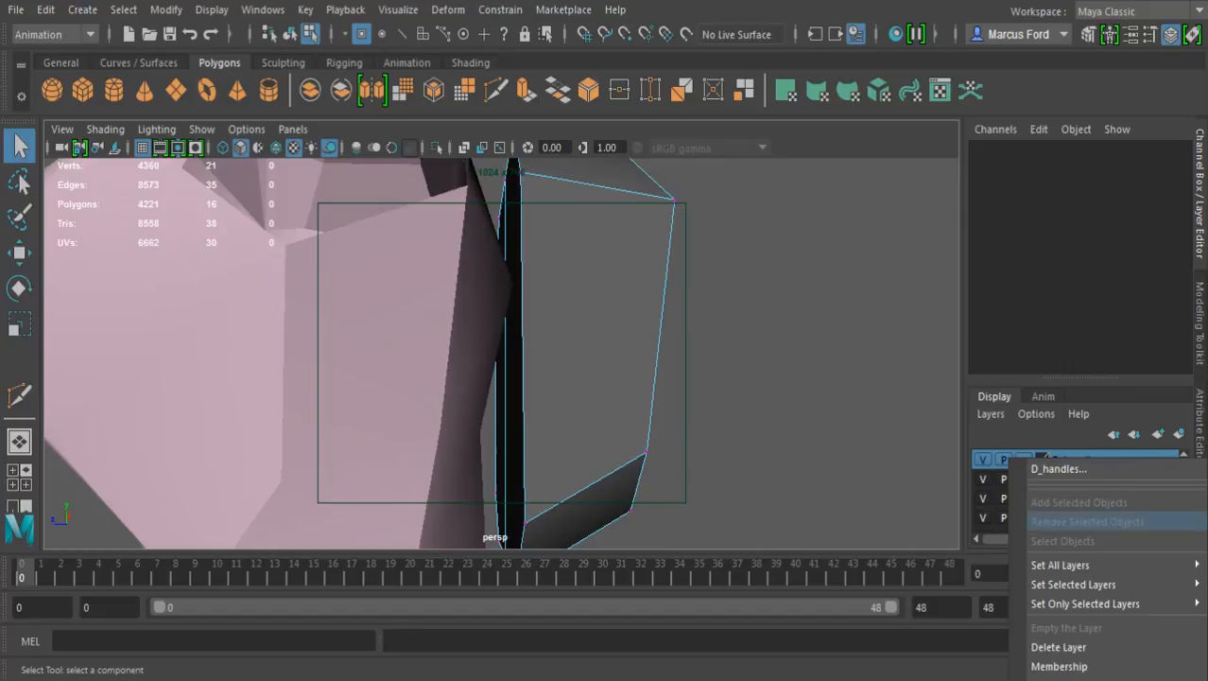
pyautogui.click(1059, 646)
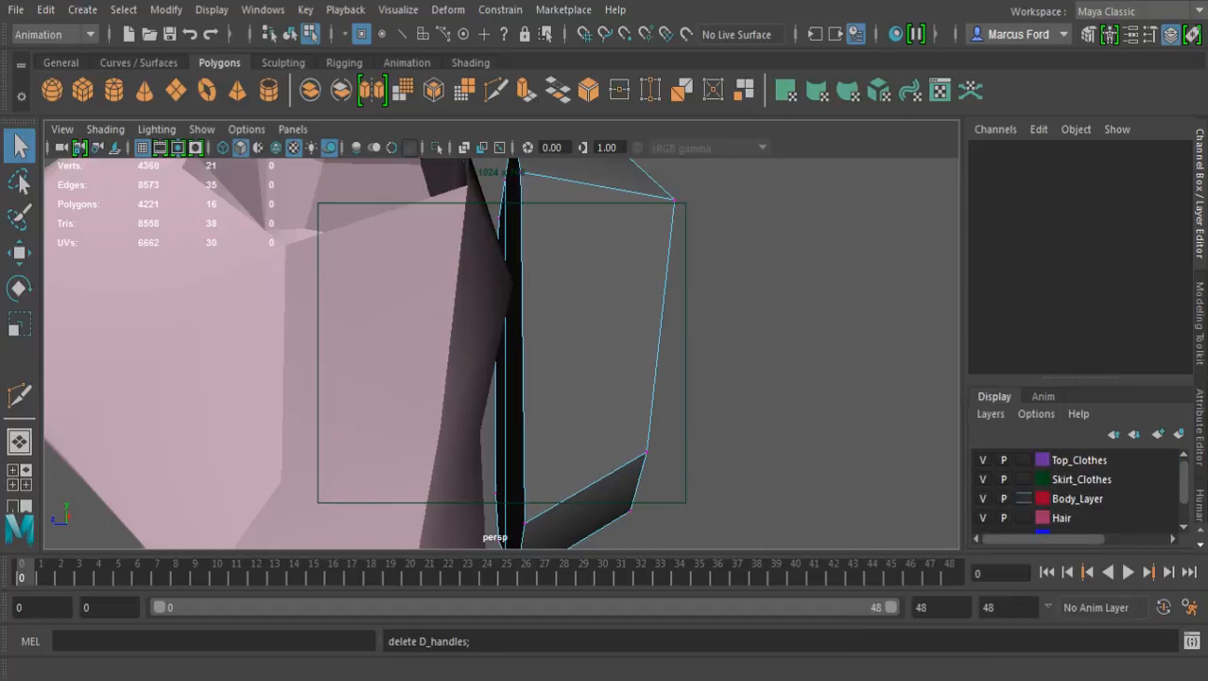
pyautogui.click(984, 498)
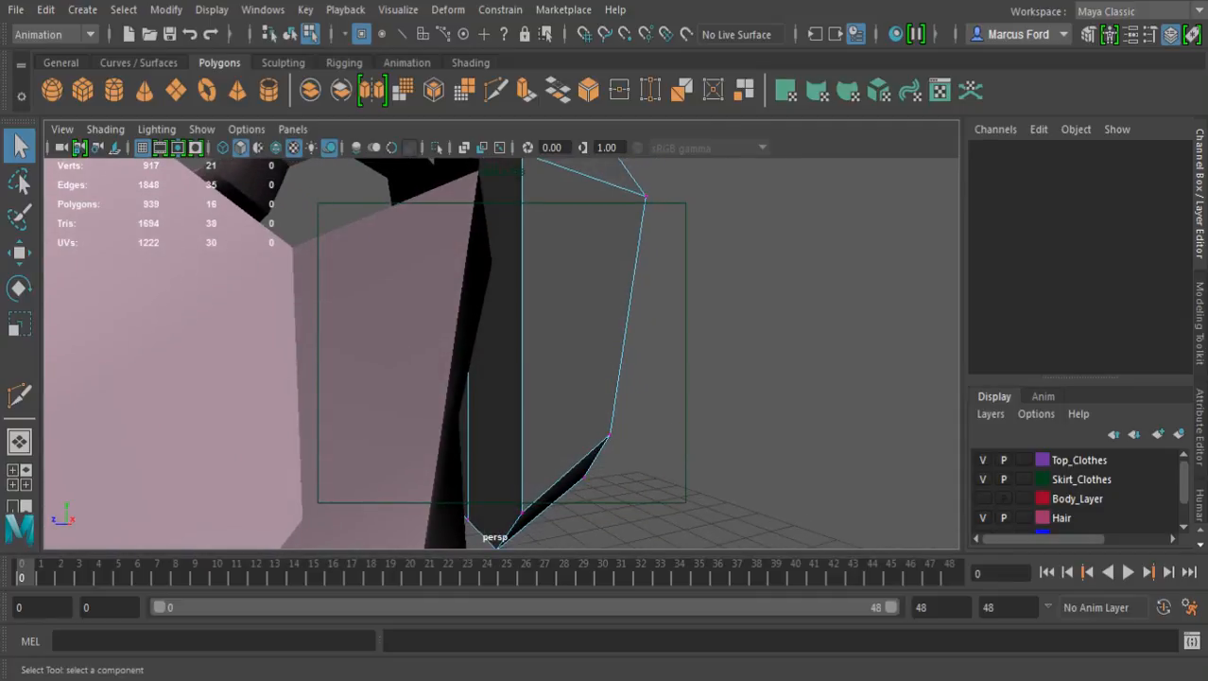
# Hide the Top_Clothes layer to examine the block's inner face and show the layer again
pyautogui.click(983, 460)
pyautogui.keyDown('alt'); pyautogui.moveTo(606, 364); pyautogui.dragTo(501, 406); pyautogui.keyUp('alt')
pyautogui.keyDown('alt'); pyautogui.moveTo(501, 406); pyautogui.dragTo(450, 416, button='right'); pyautogui.keyUp('alt')
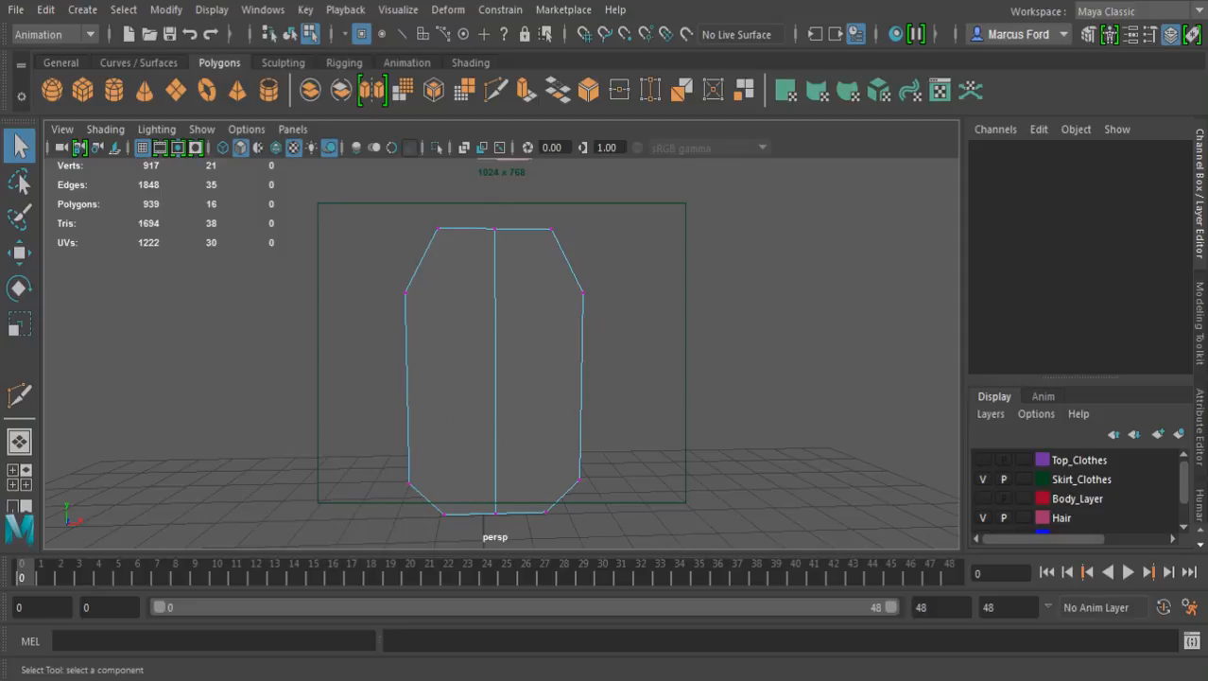
pyautogui.keyDown('alt'); pyautogui.moveTo(501, 397); pyautogui.dragTo(408, 402); pyautogui.keyUp('alt')
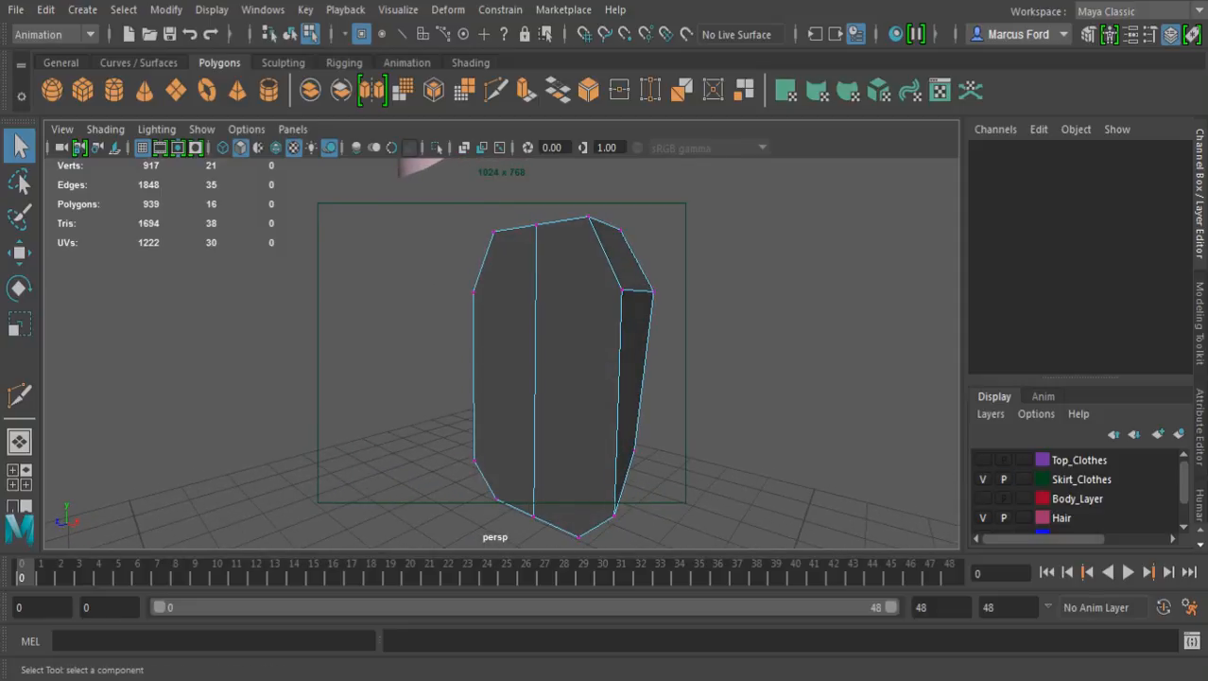
pyautogui.click(983, 459)
pyautogui.keyDown('alt'); pyautogui.moveTo(549, 379); pyautogui.dragTo(407, 344); pyautogui.keyUp('alt')
pyautogui.keyDown('alt'); pyautogui.moveTo(501, 378); pyautogui.dragTo(486, 299, button='middle'); pyautogui.keyUp('alt')
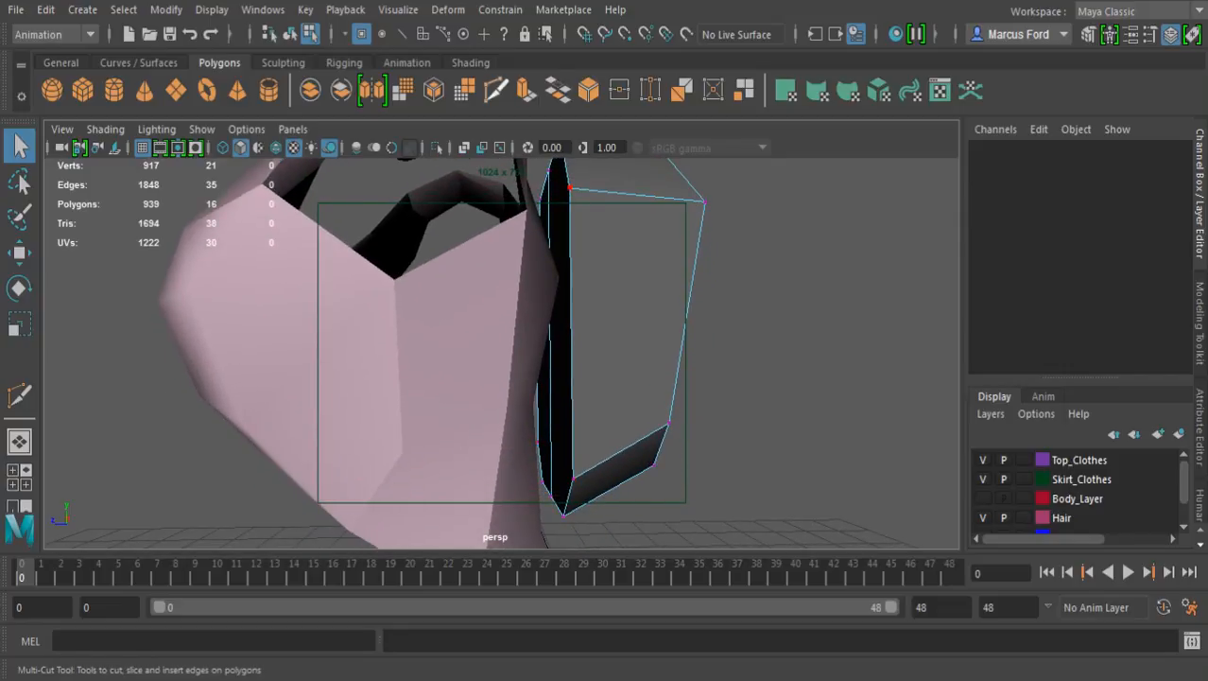
# Cut a horizontal edge across the lower part of the block's inner face, from side edge through the centre line to the opposite side edge
pyautogui.click(495, 90)
pyautogui.keyDown('alt'); pyautogui.moveTo(557, 321); pyautogui.dragTo(578, 317); pyautogui.keyUp('alt')
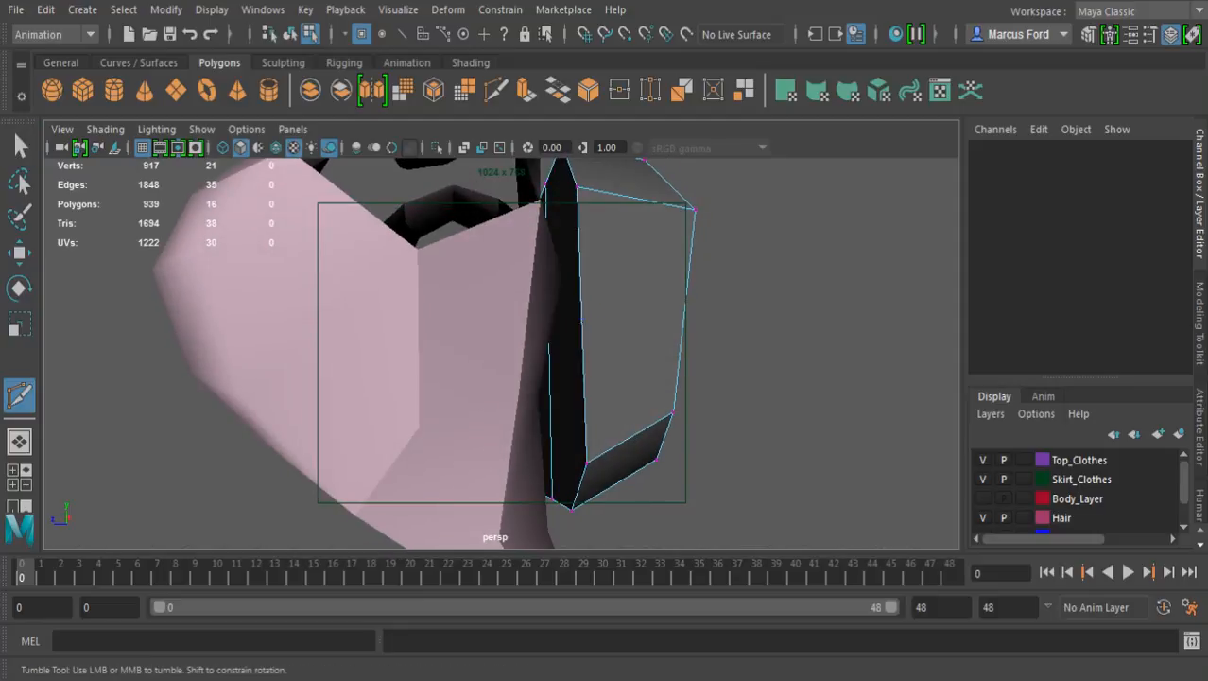
pyautogui.click(583, 372)
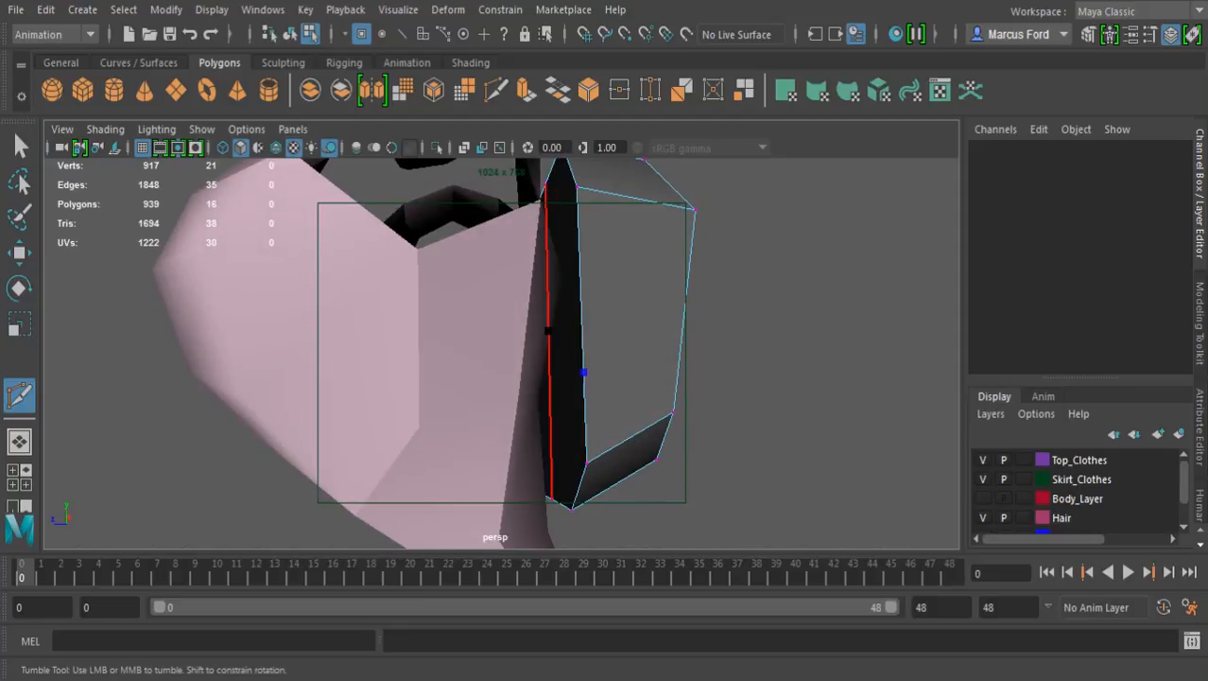
pyautogui.keyDown('shift'); pyautogui.moveTo(548, 331); pyautogui.dragTo(780, 392); pyautogui.keyUp('shift')
pyautogui.keyDown('shift'); pyautogui.moveTo(431, 340); pyautogui.dragTo(359, 395); pyautogui.keyUp('shift')
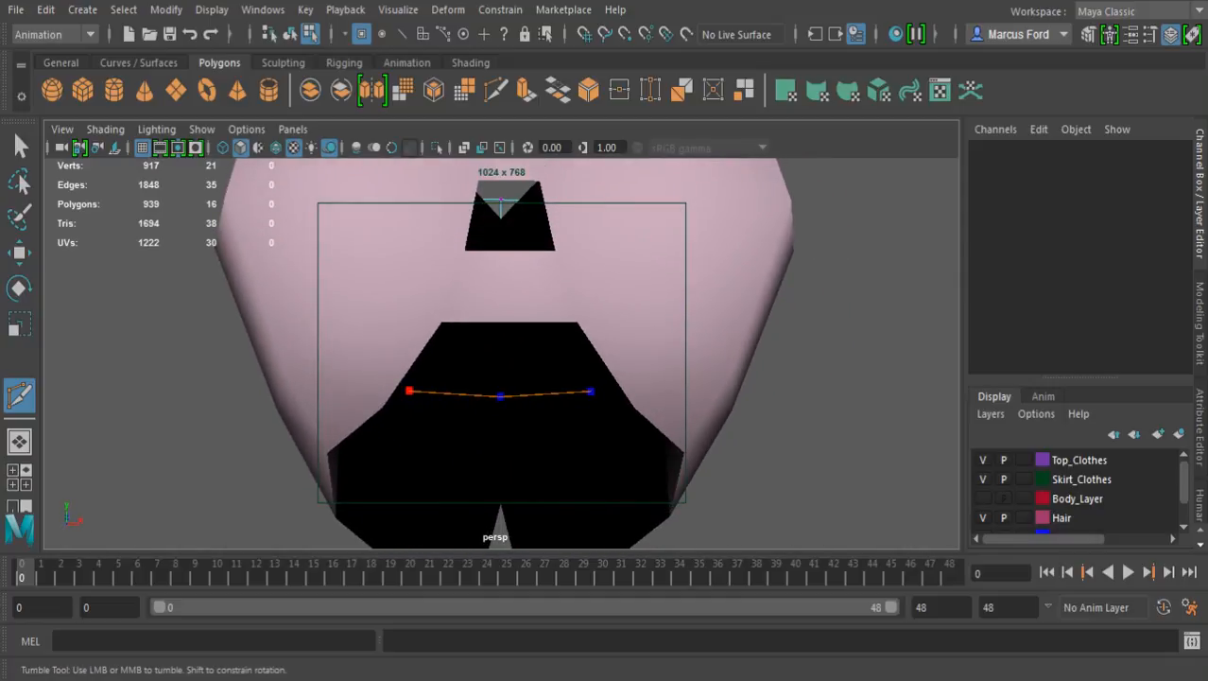
pyautogui.press('Return')
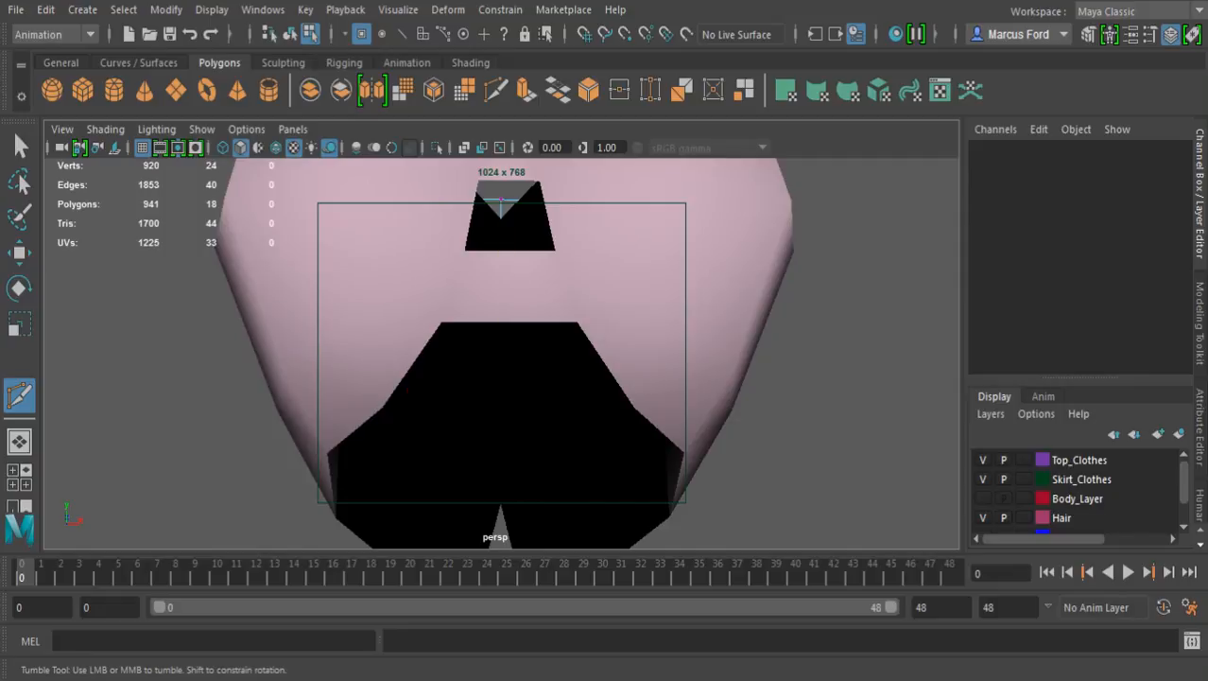
pyautogui.press('q')
# Raise the two outer end vertices of the new cut above its centre vertex
pyautogui.keyDown('alt'); pyautogui.moveTo(473, 388); pyautogui.dragTo(359, 386); pyautogui.keyUp('alt')
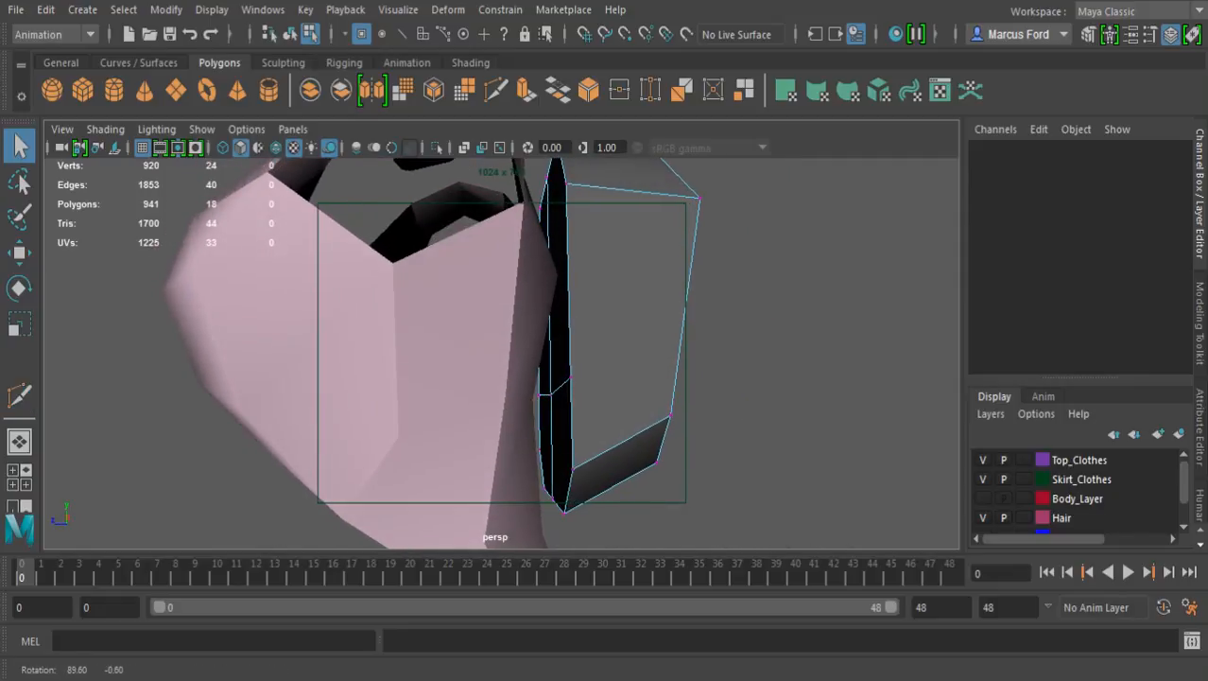
pyautogui.click(538, 395)
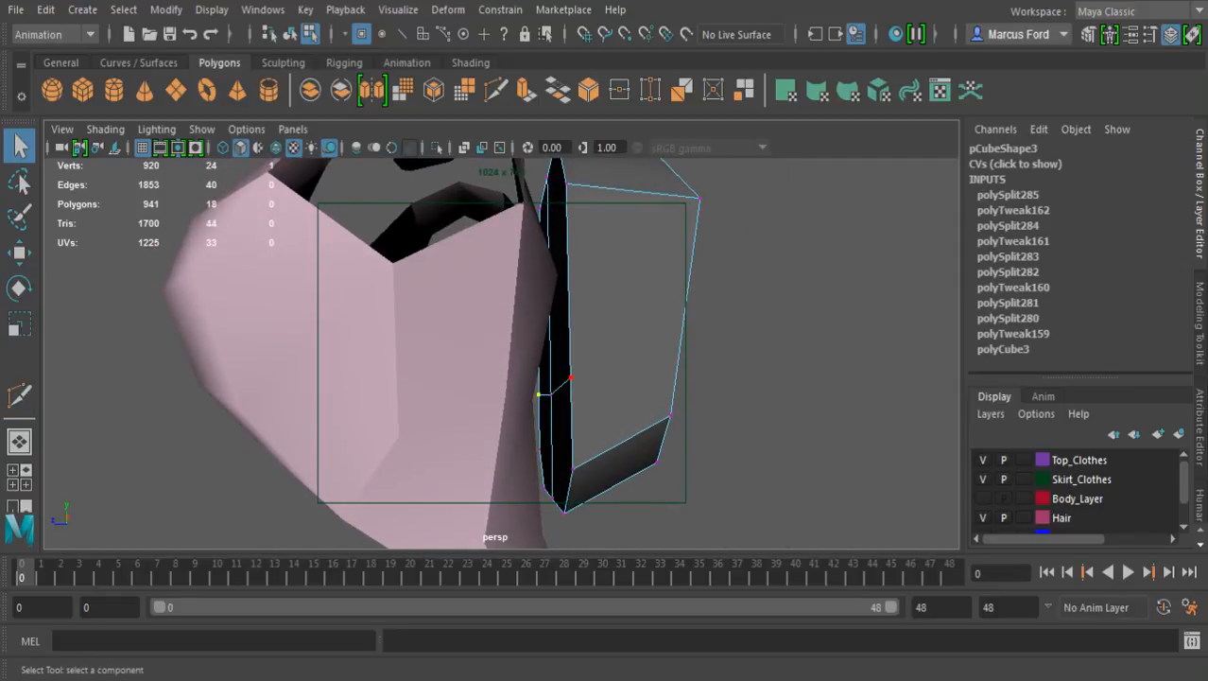
pyautogui.press('w')
pyautogui.moveTo(549, 284); pyautogui.dragTo(548, 262)
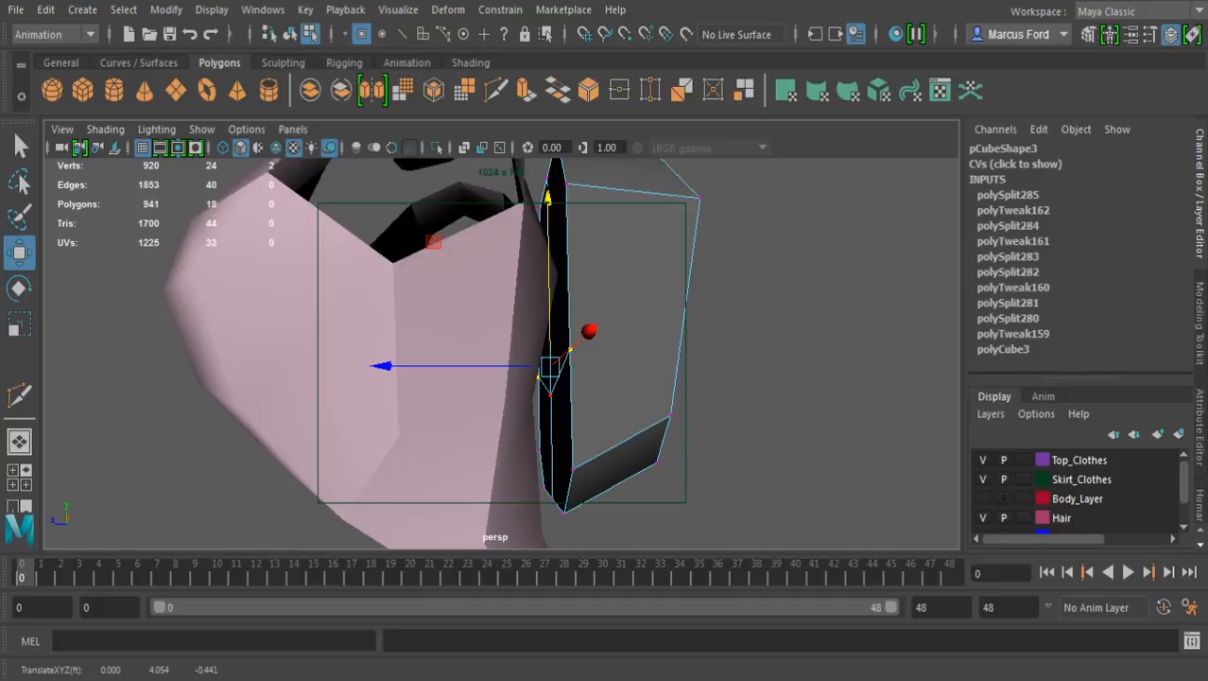
pyautogui.press('q')
# Cut a V-shaped edge across the inner face between its two upper corner vertices, passing through a point on the centre line
pyautogui.keyDown('alt'); pyautogui.moveTo(501, 331); pyautogui.dragTo(510, 402); pyautogui.keyUp('alt')
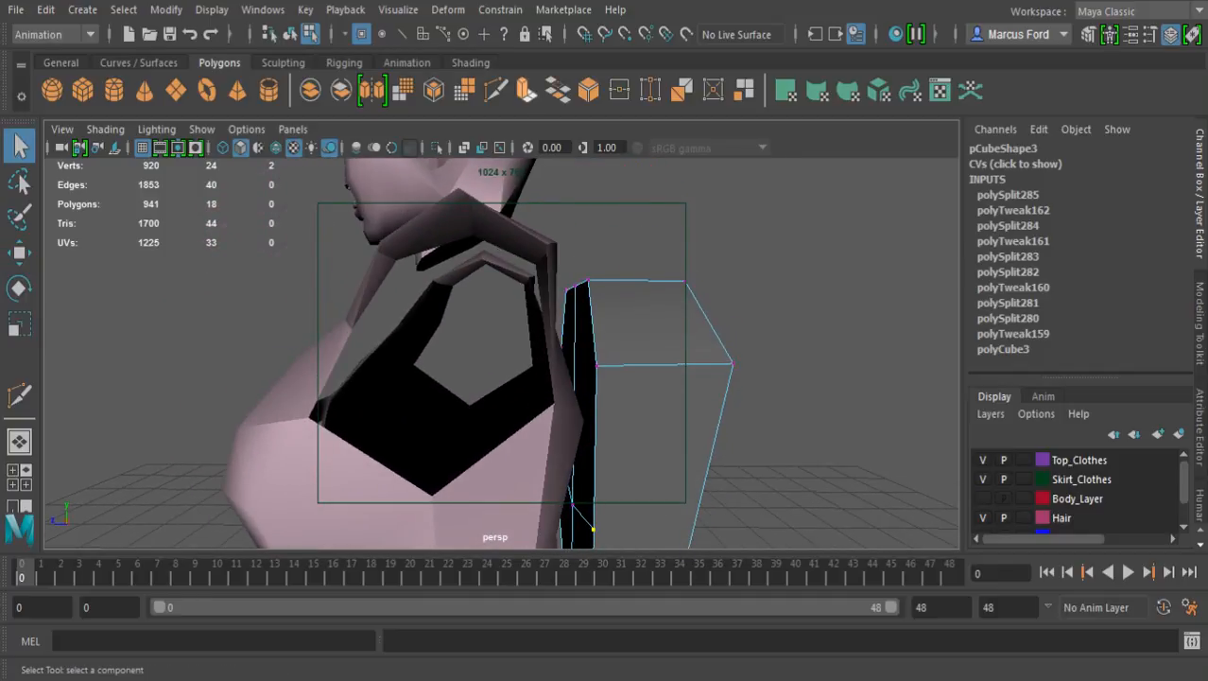
pyautogui.click(496, 90)
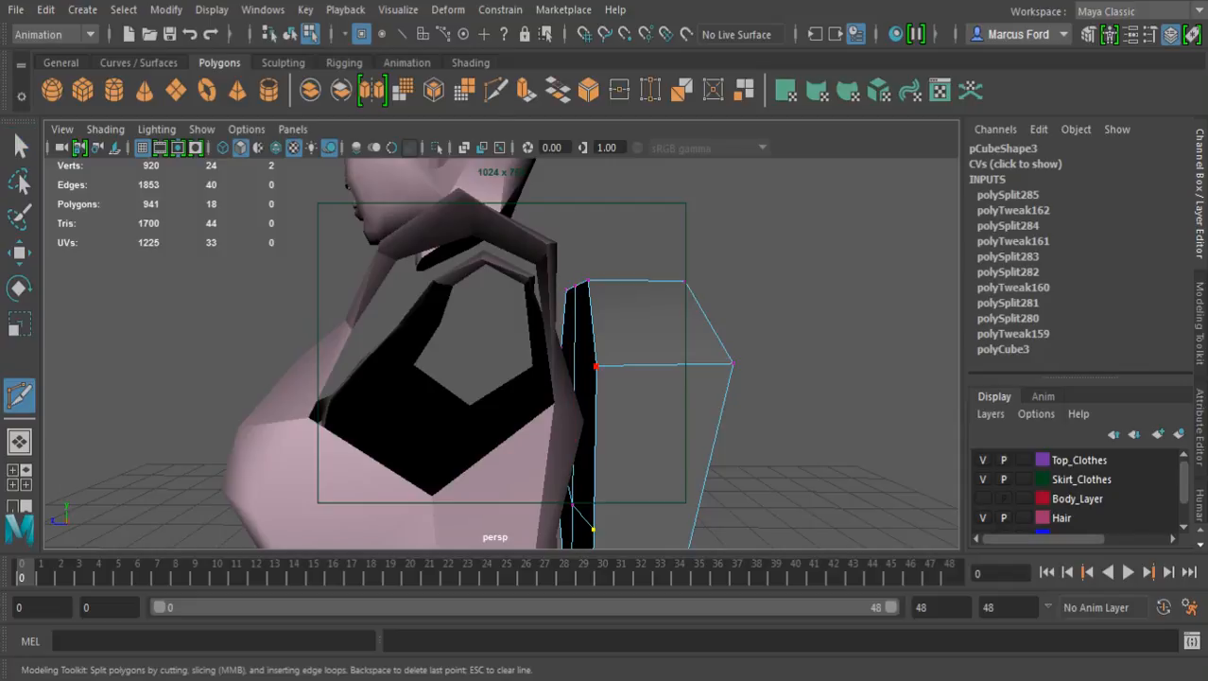
pyautogui.click(596, 366)
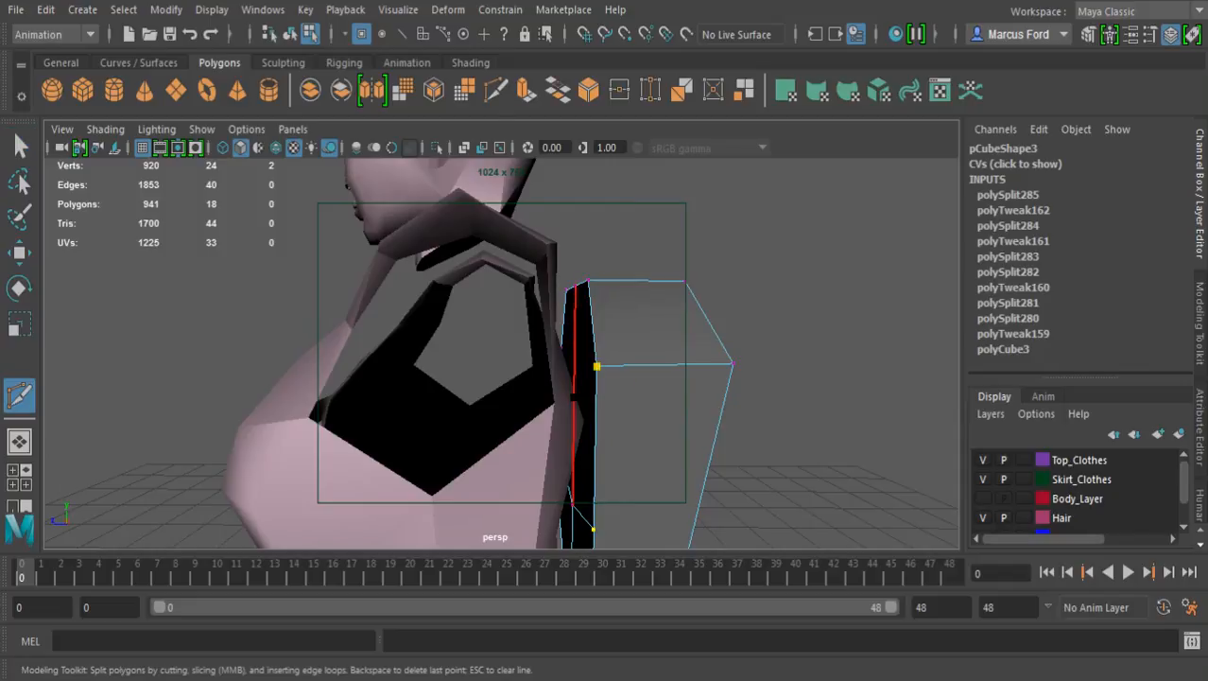
pyautogui.keyDown('alt'); pyautogui.moveTo(577, 407); pyautogui.dragTo(424, 420); pyautogui.keyUp('alt')
pyautogui.click(378, 371)
pyautogui.press('Return')
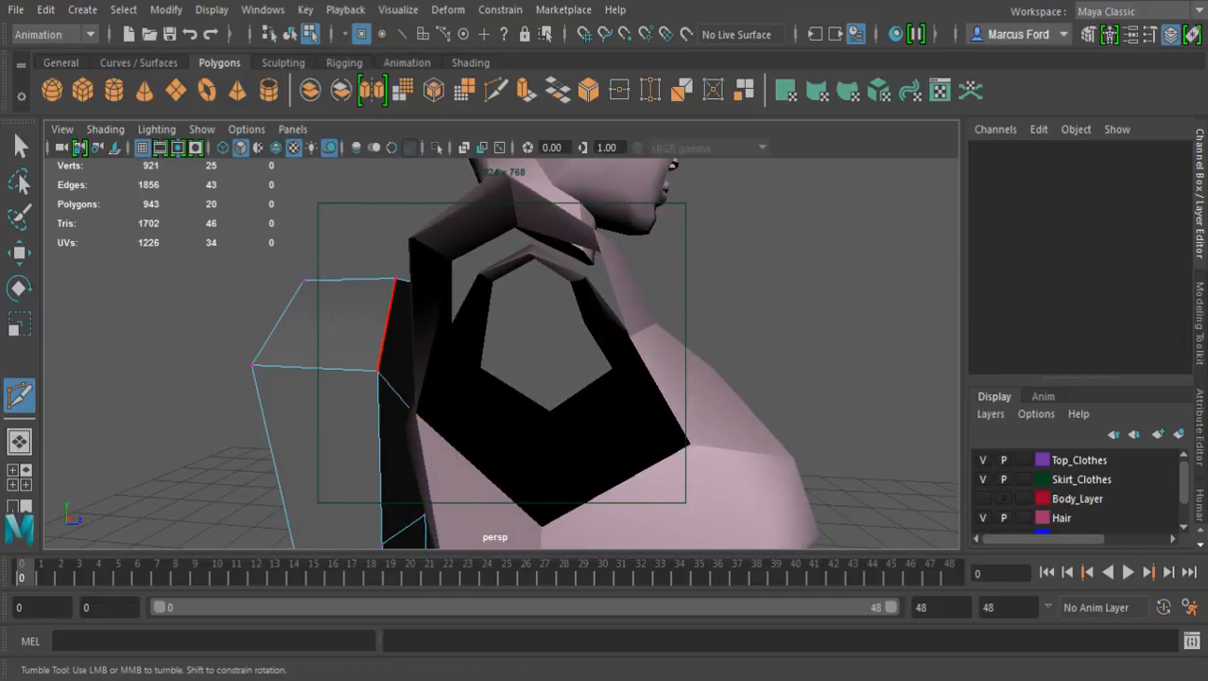
# Move the three vertices of the inner face's lower cut toward the character's back
pyautogui.keyDown('alt'); pyautogui.moveTo(397, 359); pyautogui.dragTo(512, 214, button='middle'); pyautogui.keyUp('alt')
pyautogui.keyDown('alt'); pyautogui.moveTo(513, 213); pyautogui.dragTo(523, 180); pyautogui.keyUp('alt')
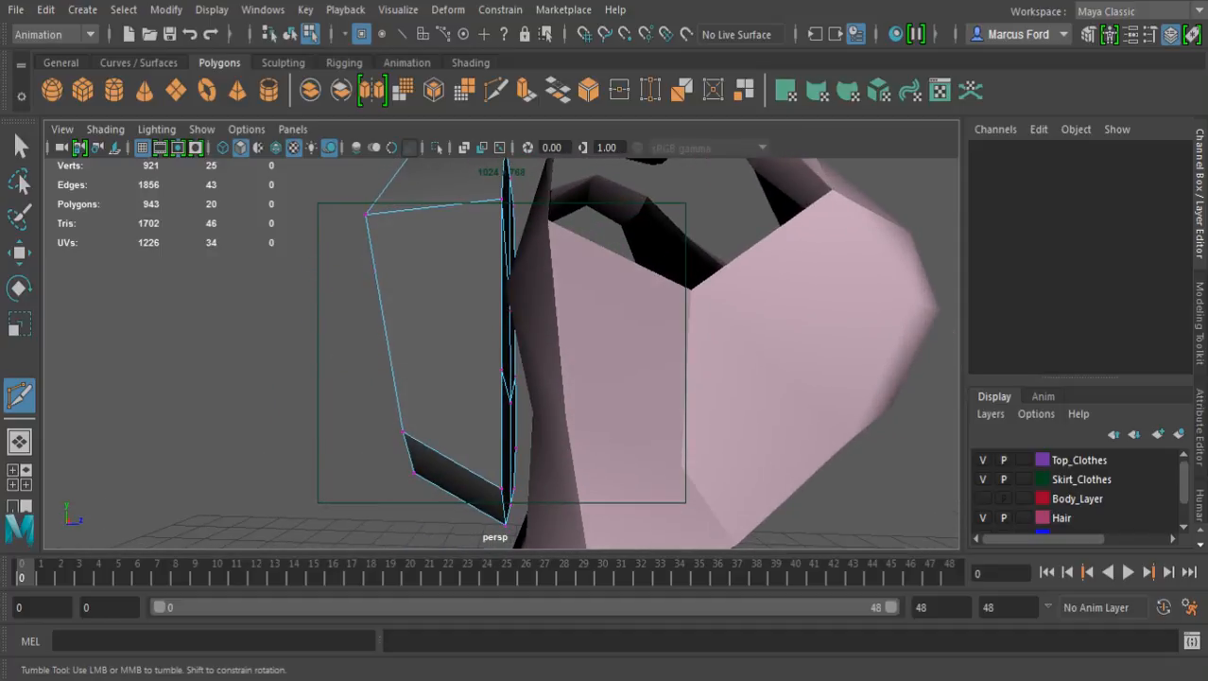
pyautogui.press('w')
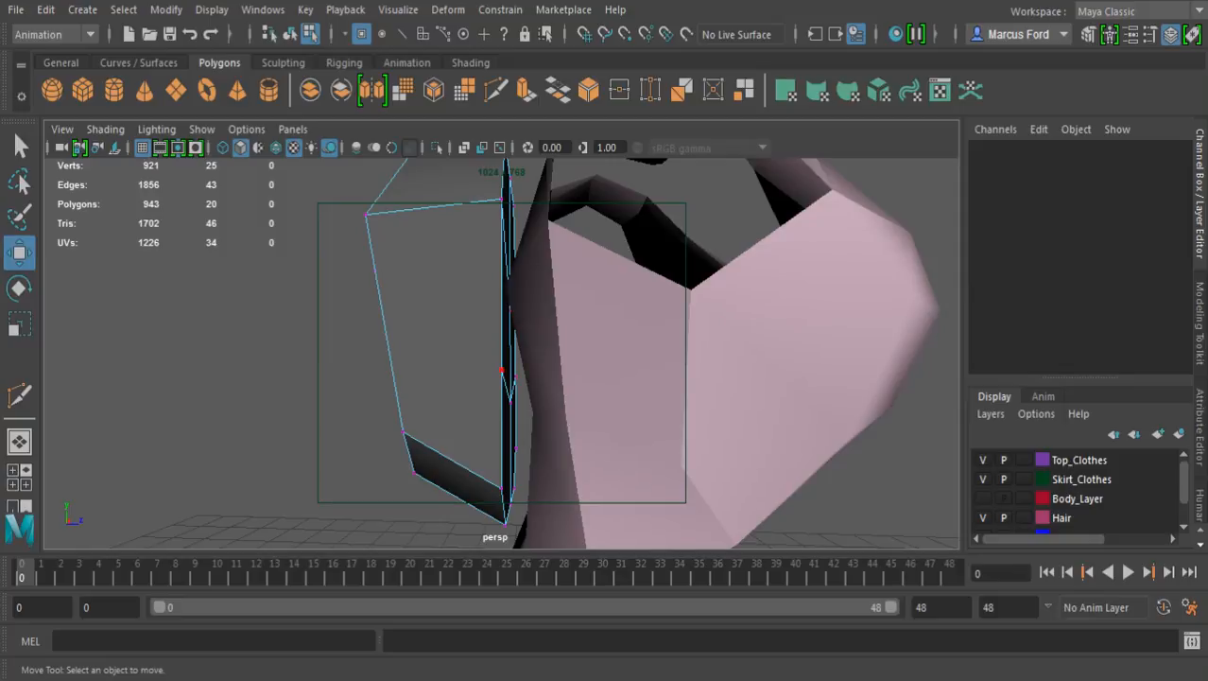
pyautogui.moveTo(471, 354); pyautogui.dragTo(549, 422)
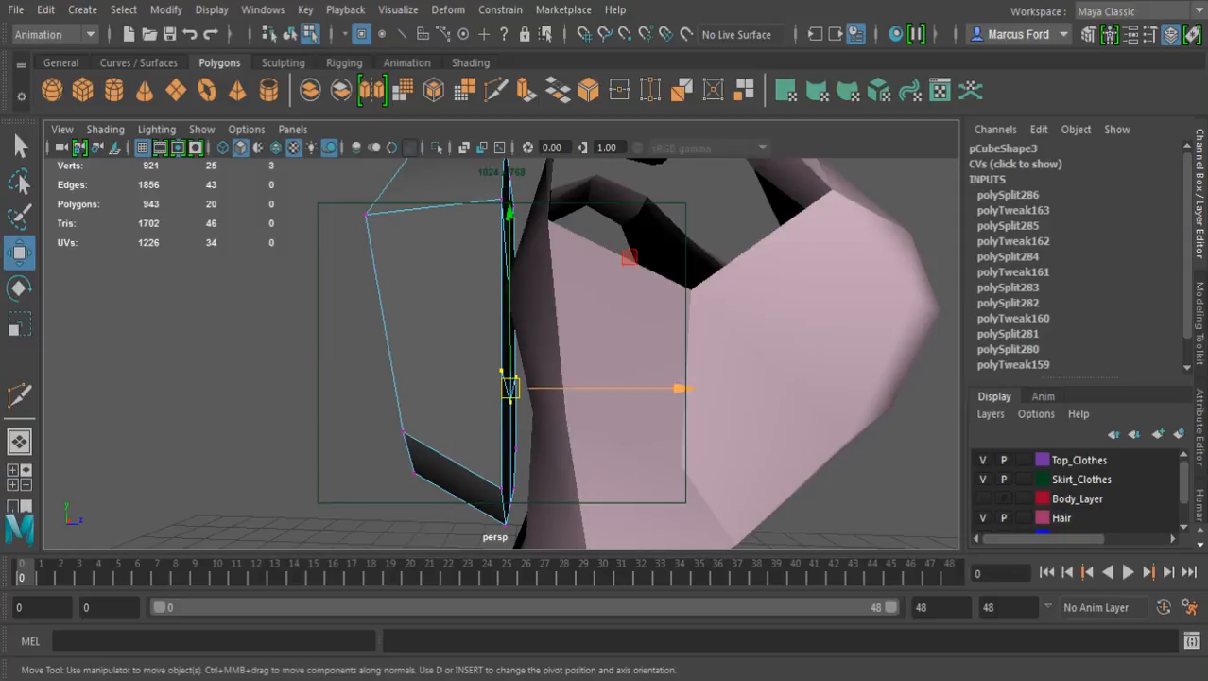
pyautogui.moveTo(679, 388); pyautogui.dragTo(709, 450)
pyautogui.keyDown('alt'); pyautogui.moveTo(709, 450); pyautogui.dragTo(728, 516, button='middle'); pyautogui.keyUp('alt')
pyautogui.keyDown('alt'); pyautogui.moveTo(729, 517); pyautogui.dragTo(711, 463); pyautogui.keyUp('alt')
# Move the vertices along the upper part of the inner face toward the character's back
pyautogui.moveTo(374, 178); pyautogui.dragTo(546, 259)
pyautogui.moveTo(624, 232); pyautogui.dragTo(643, 232)
pyautogui.keyDown('alt'); pyautogui.moveTo(648, 322); pyautogui.dragTo(640, 244); pyautogui.keyUp('alt')
# Pull the two upper side vertices of the inner face slightly away from the character's back and clear the selection
pyautogui.click(512, 267)
pyautogui.keyDown('alt'); pyautogui.moveTo(530, 274); pyautogui.dragTo(182, 387); pyautogui.keyUp('alt')
pyautogui.keyDown('shift'); pyautogui.click(488, 385); pyautogui.keyUp('shift')
pyautogui.keyDown('alt'); pyautogui.moveTo(488, 386); pyautogui.dragTo(449, 248); pyautogui.keyUp('alt')
pyautogui.moveTo(475, 310); pyautogui.dragTo(449, 305)
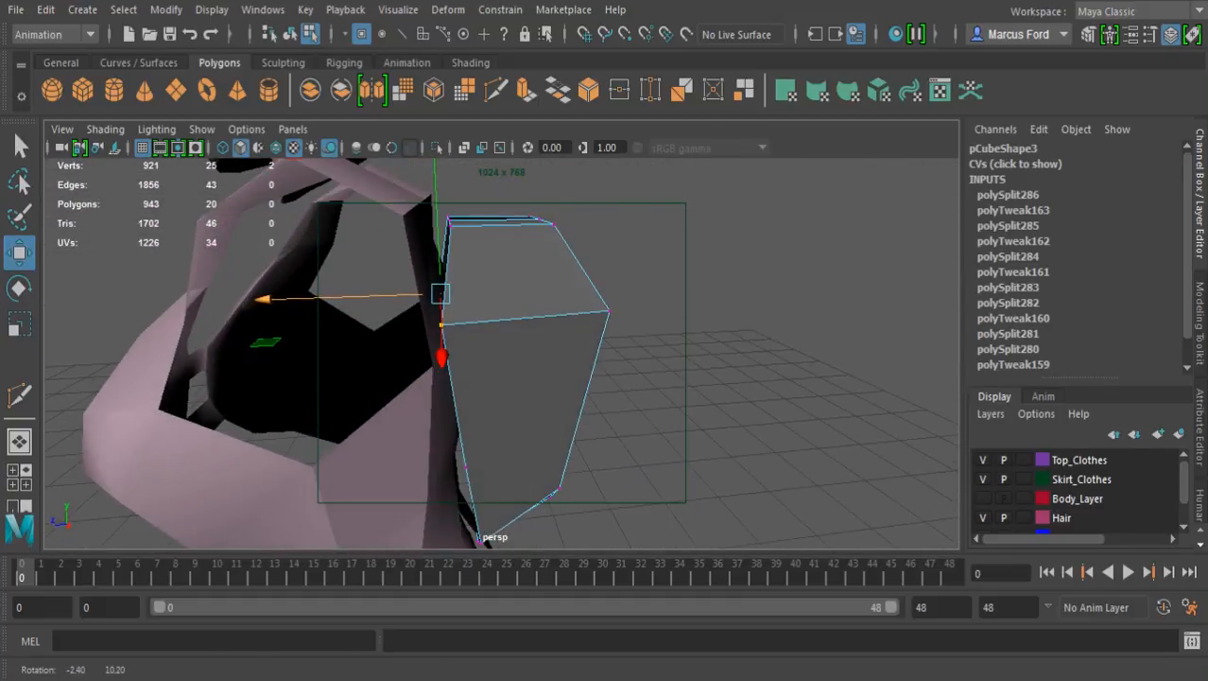
pyautogui.moveTo(266, 299); pyautogui.dragTo(273, 299)
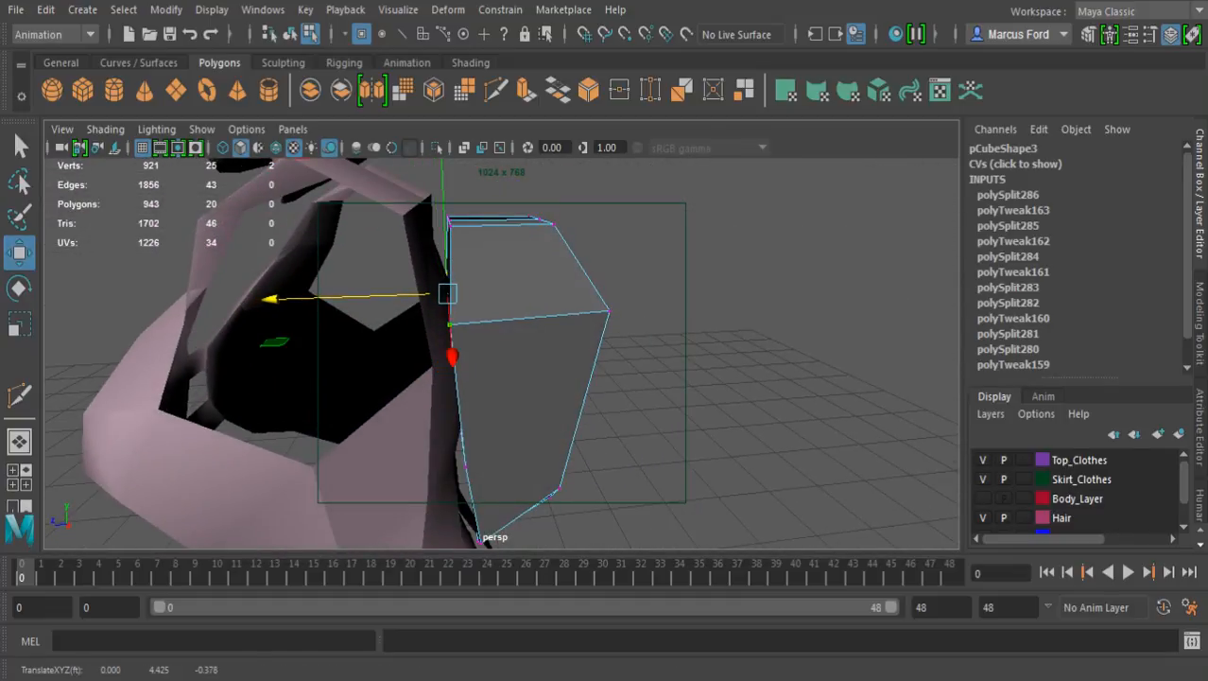
pyautogui.click(662, 312)
# Examine the block's outer face and bottom corners from behind
pyautogui.scroll(-5, 586, 360)
pyautogui.keyDown('alt'); pyautogui.moveTo(586, 359); pyautogui.dragTo(506, 269); pyautogui.keyUp('alt')
pyautogui.keyDown('alt'); pyautogui.moveTo(506, 321); pyautogui.dragTo(527, 246, button='middle'); pyautogui.keyUp('alt')
pyautogui.keyDown('alt'); pyautogui.moveTo(548, 274); pyautogui.dragTo(478, 270); pyautogui.keyUp('alt')
pyautogui.keyDown('alt'); pyautogui.moveTo(478, 270); pyautogui.dragTo(558, 283, button='right'); pyautogui.keyUp('alt')
pyautogui.keyDown('alt'); pyautogui.moveTo(557, 283); pyautogui.dragTo(526, 288); pyautogui.keyUp('alt')
pyautogui.press('q')
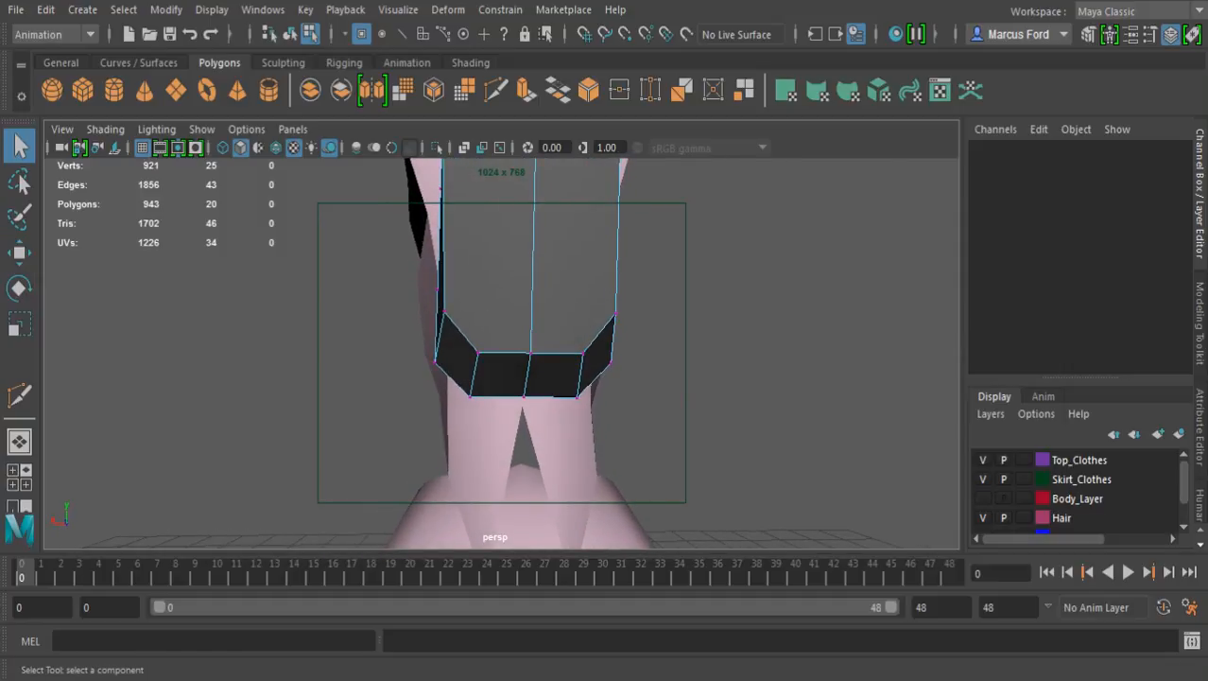
pyautogui.scroll(-5, 438, 363)
pyautogui.keyDown('alt'); pyautogui.moveTo(438, 364); pyautogui.dragTo(452, 392); pyautogui.keyUp('alt')
pyautogui.scroll(-3, 575, 375)
pyautogui.scroll(6, 426, 392)
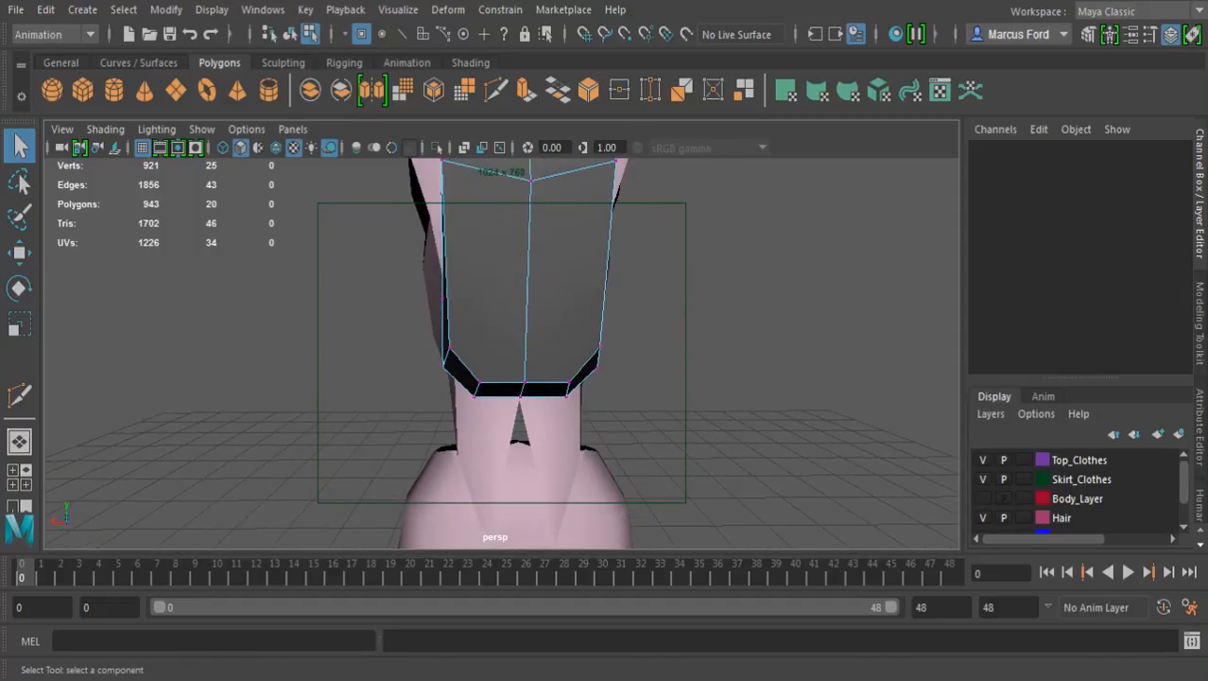
# Scale the four lower side corner vertices of the block inward across its width to taper the lower end
pyautogui.click(449, 350)
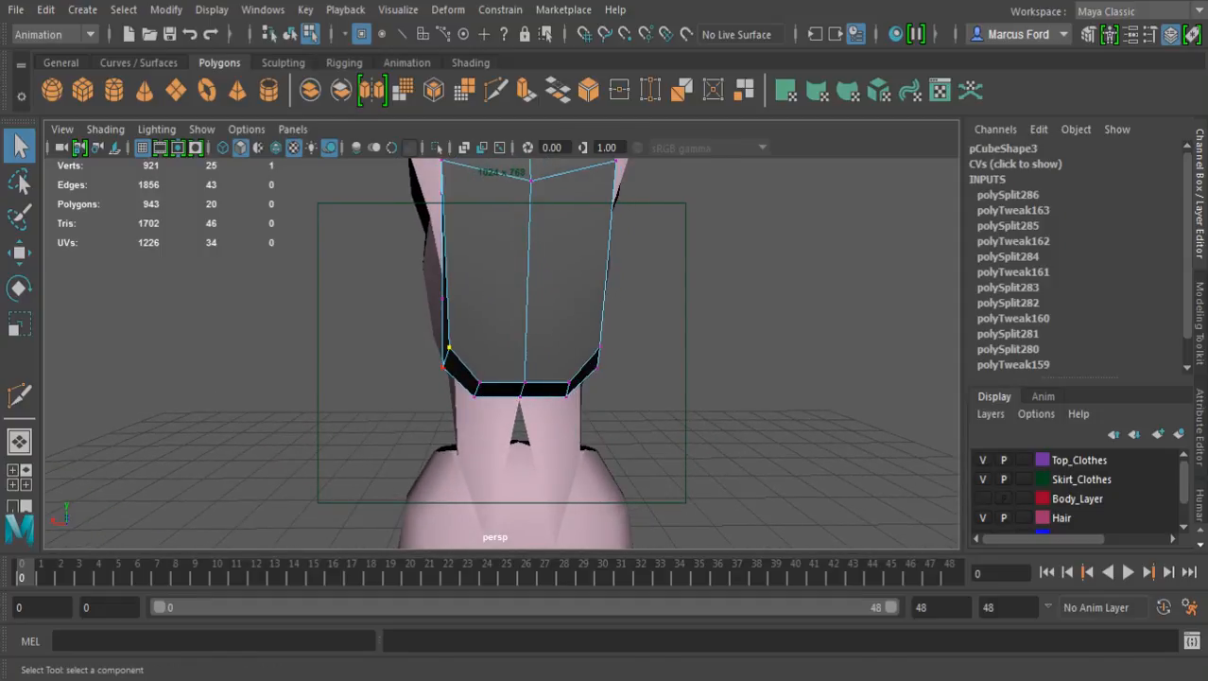
pyautogui.keyDown('alt'); pyautogui.moveTo(443, 367); pyautogui.dragTo(378, 368); pyautogui.keyUp('alt')
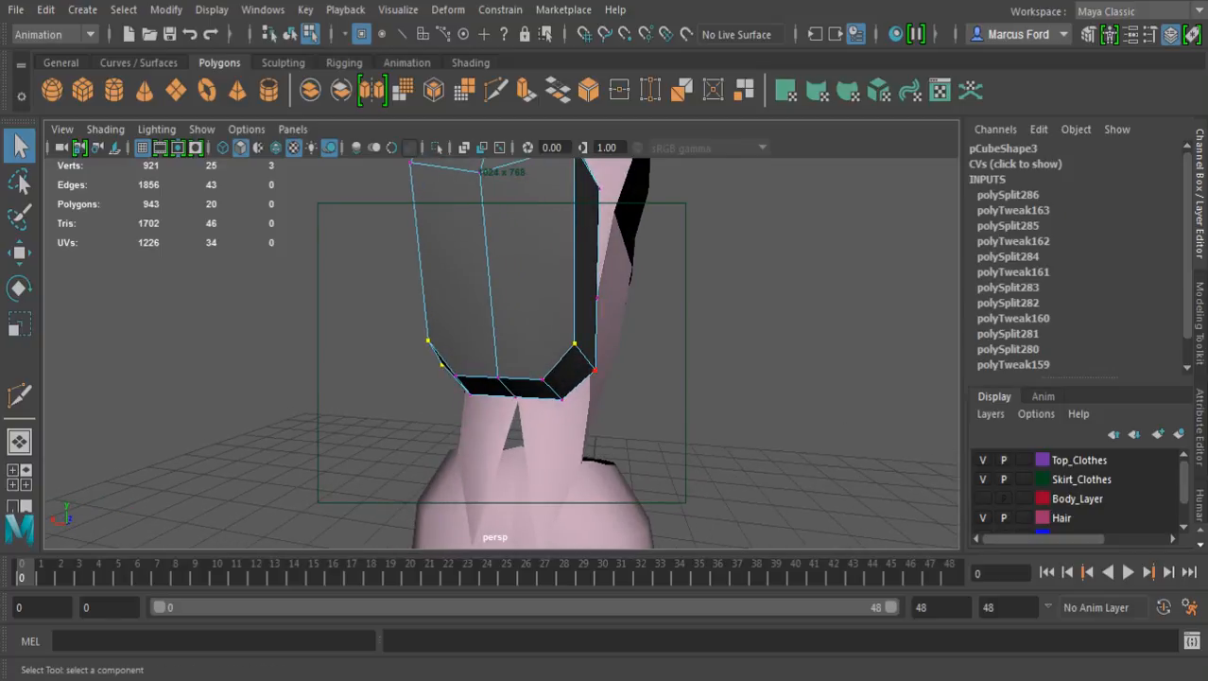
pyautogui.keyDown('alt'); pyautogui.moveTo(595, 370); pyautogui.dragTo(652, 370); pyautogui.keyUp('alt')
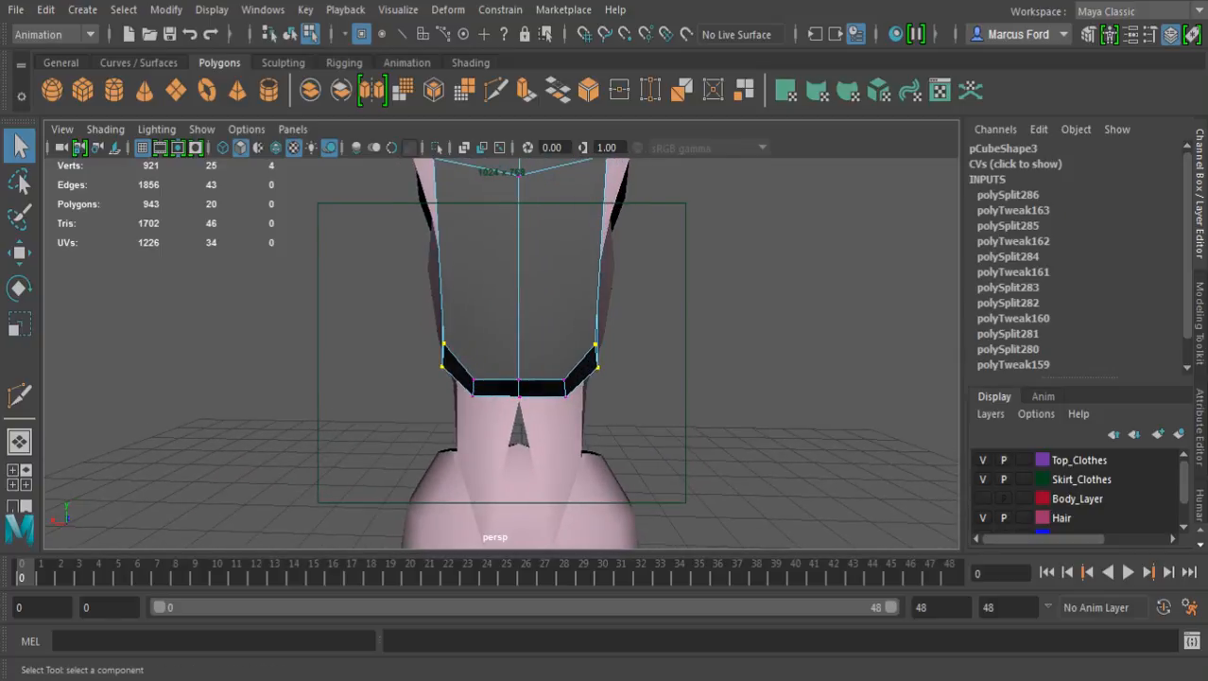
pyautogui.press('r')
pyautogui.moveTo(363, 356); pyautogui.dragTo(388, 355)
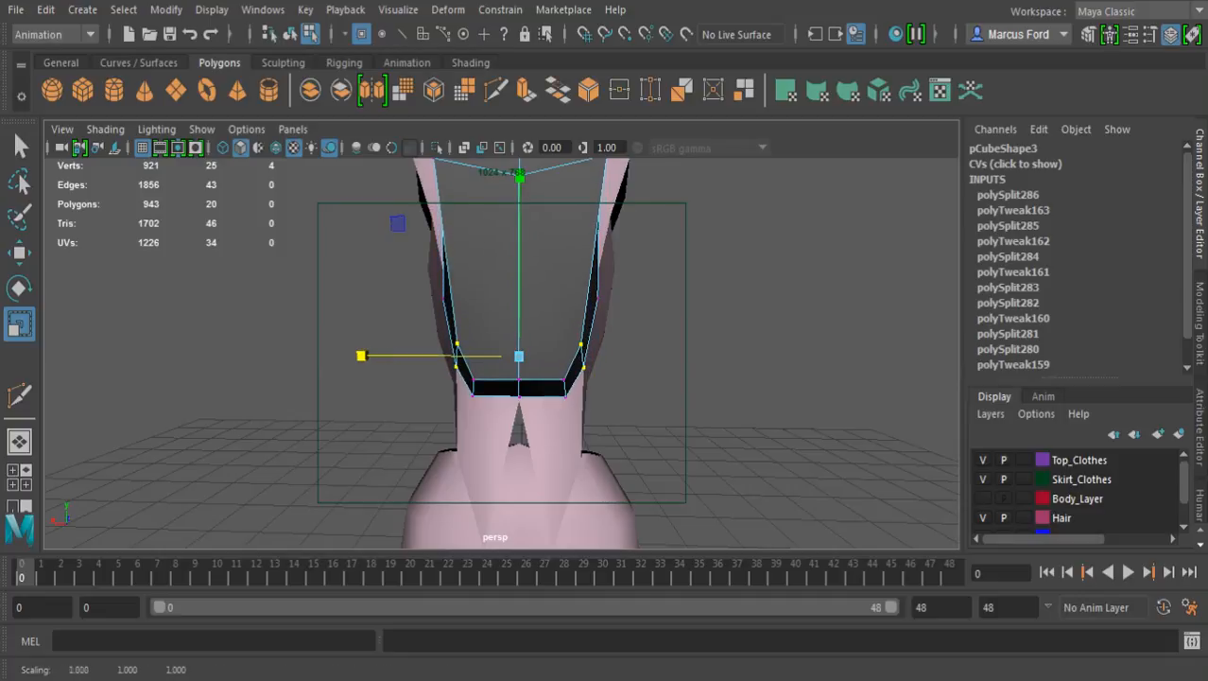
# Scale the four corner vertices of the block's bottom inward across its width to about 0.813
pyautogui.press('q')
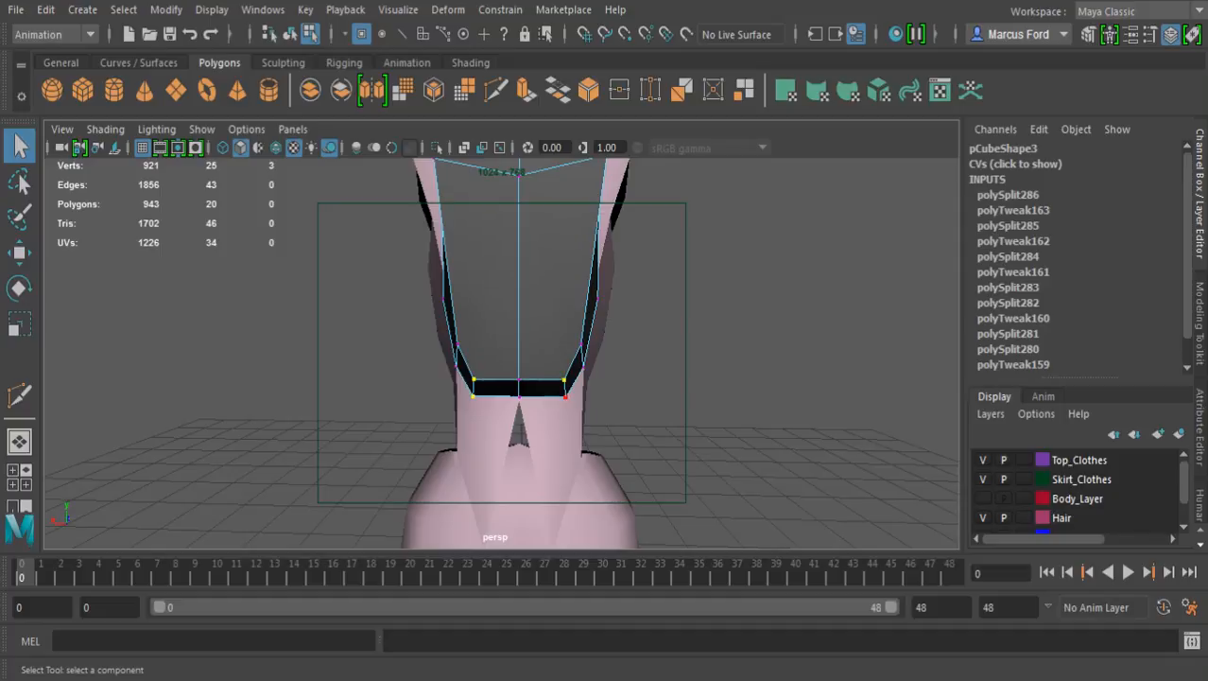
pyautogui.press('r')
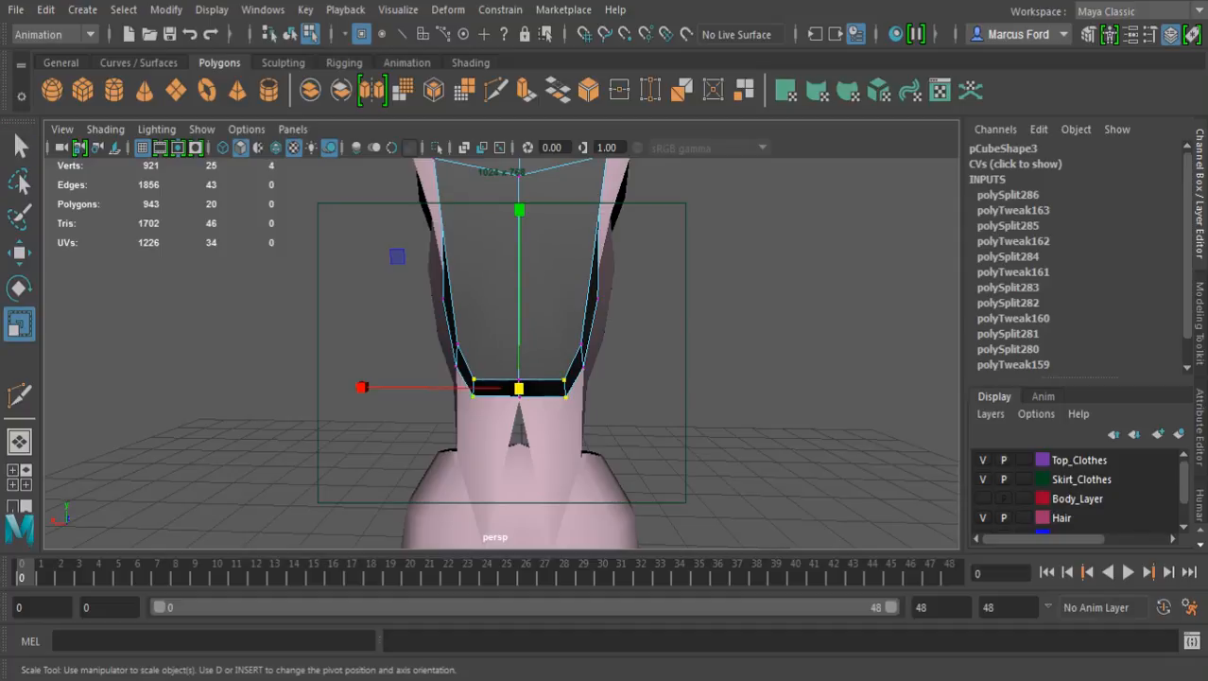
pyautogui.moveTo(360, 388); pyautogui.dragTo(390, 388)
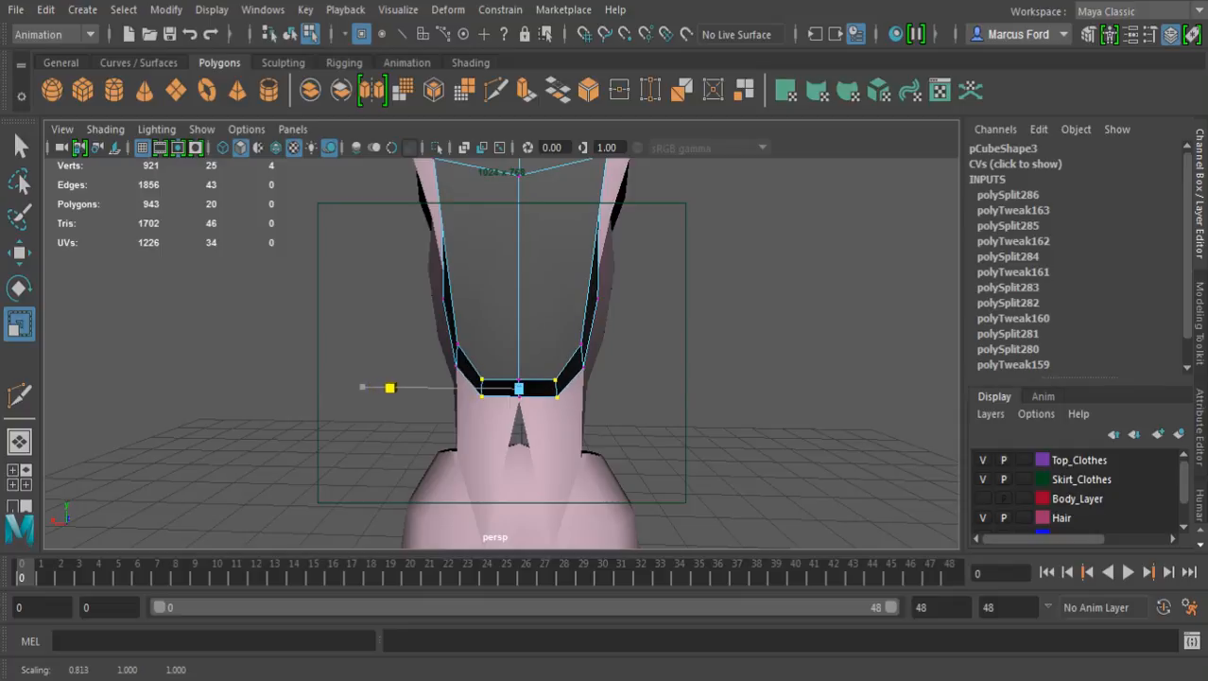
pyautogui.press('q')
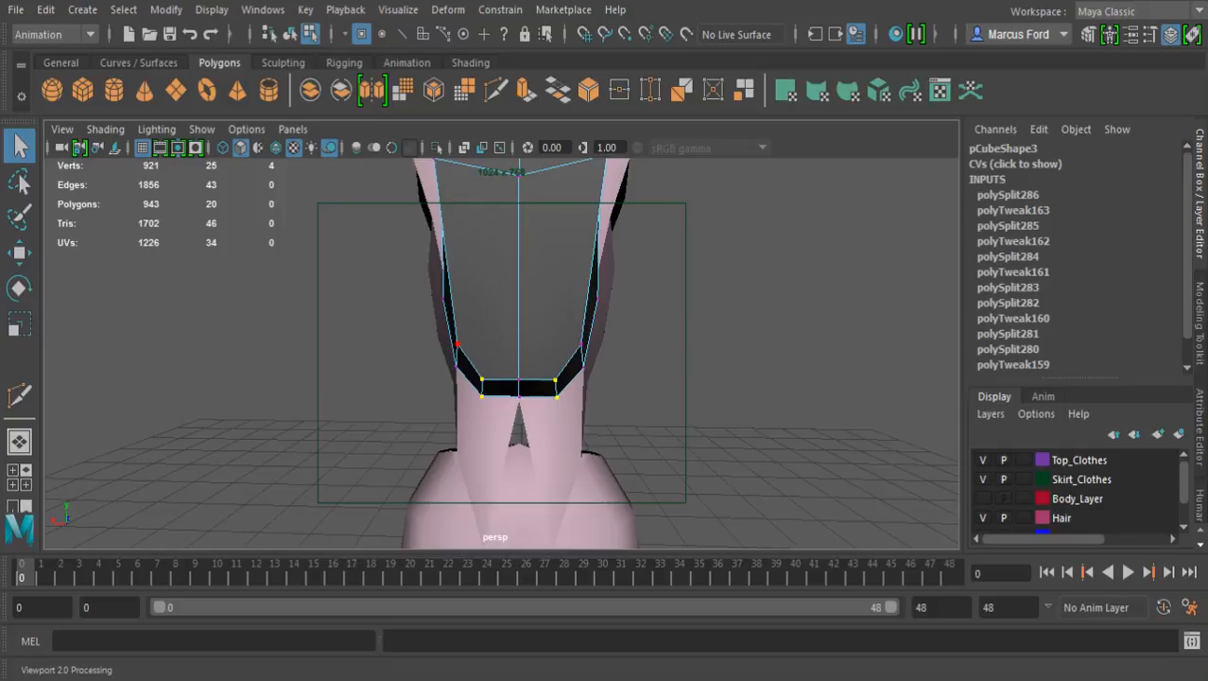
# Check the tapered block's side profile and save the scene
pyautogui.keyDown('alt'); pyautogui.moveTo(501, 378); pyautogui.dragTo(682, 344); pyautogui.keyUp('alt')
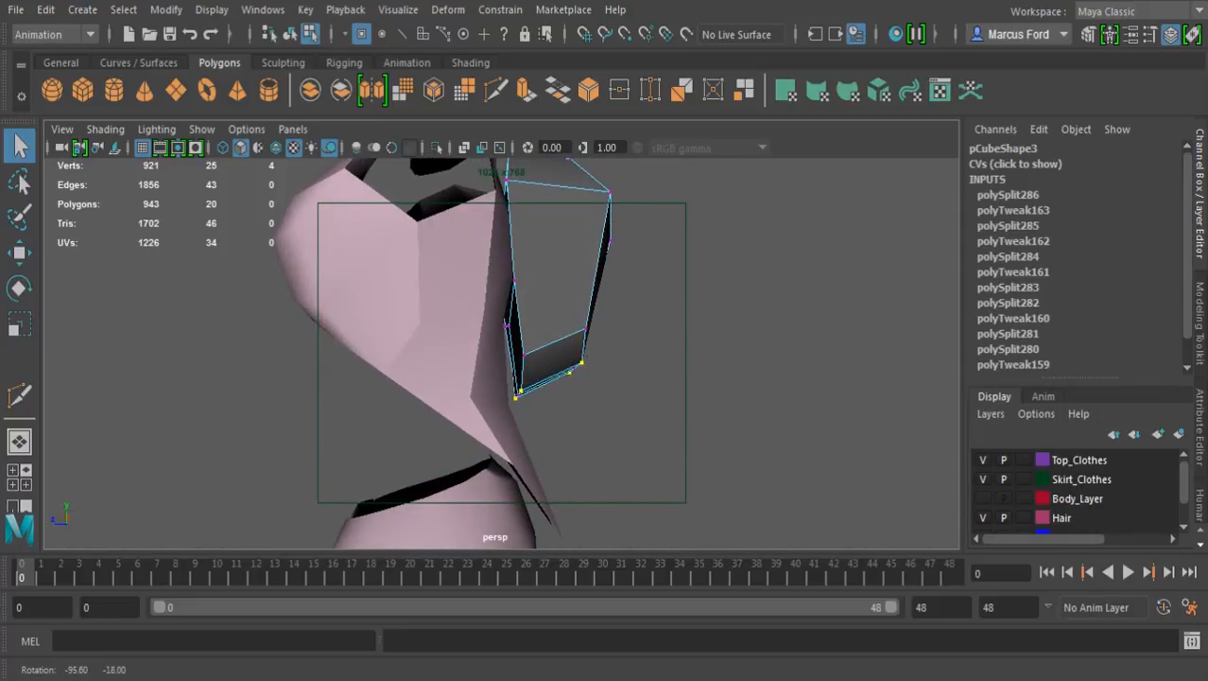
pyautogui.click(169, 34)
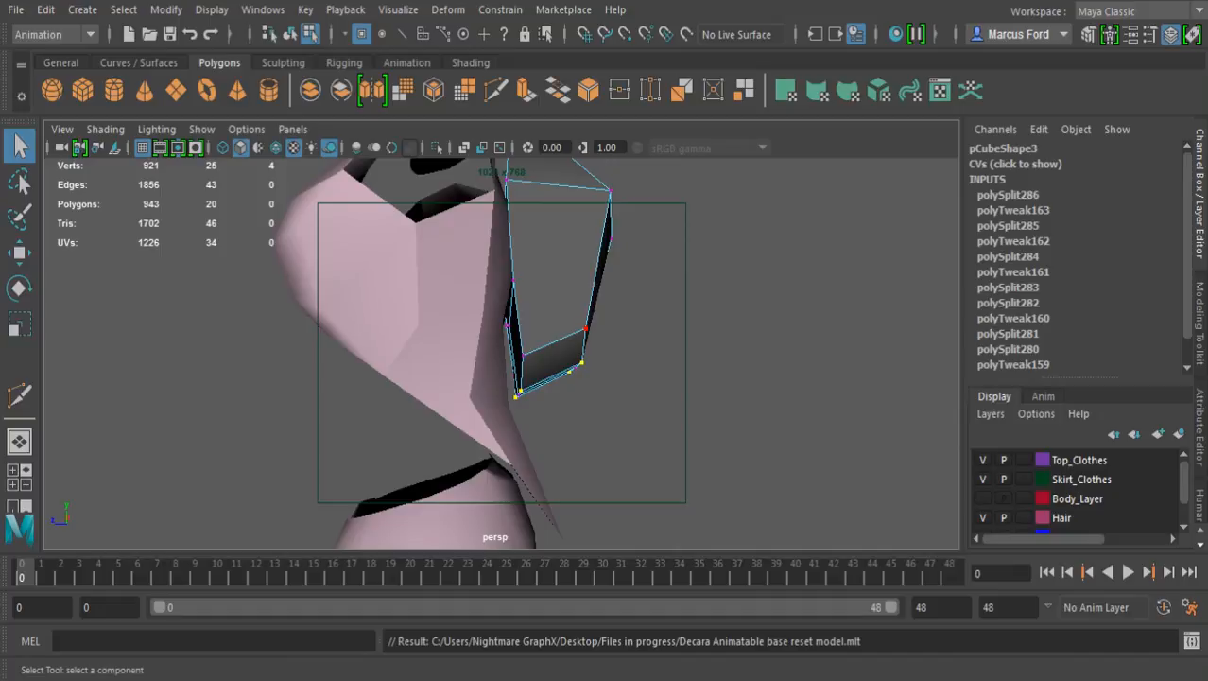
pyautogui.keyDown('alt'); pyautogui.moveTo(653, 350); pyautogui.dragTo(525, 361); pyautogui.keyUp('alt')
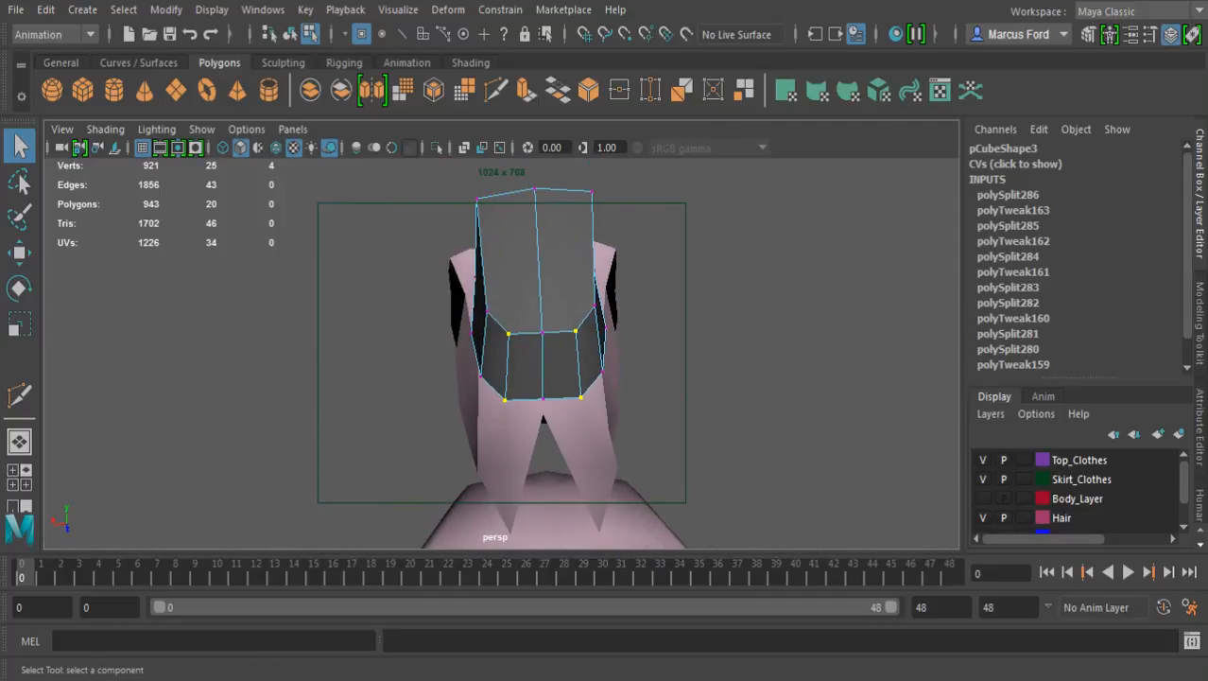
pyautogui.scroll(3, 553, 350)
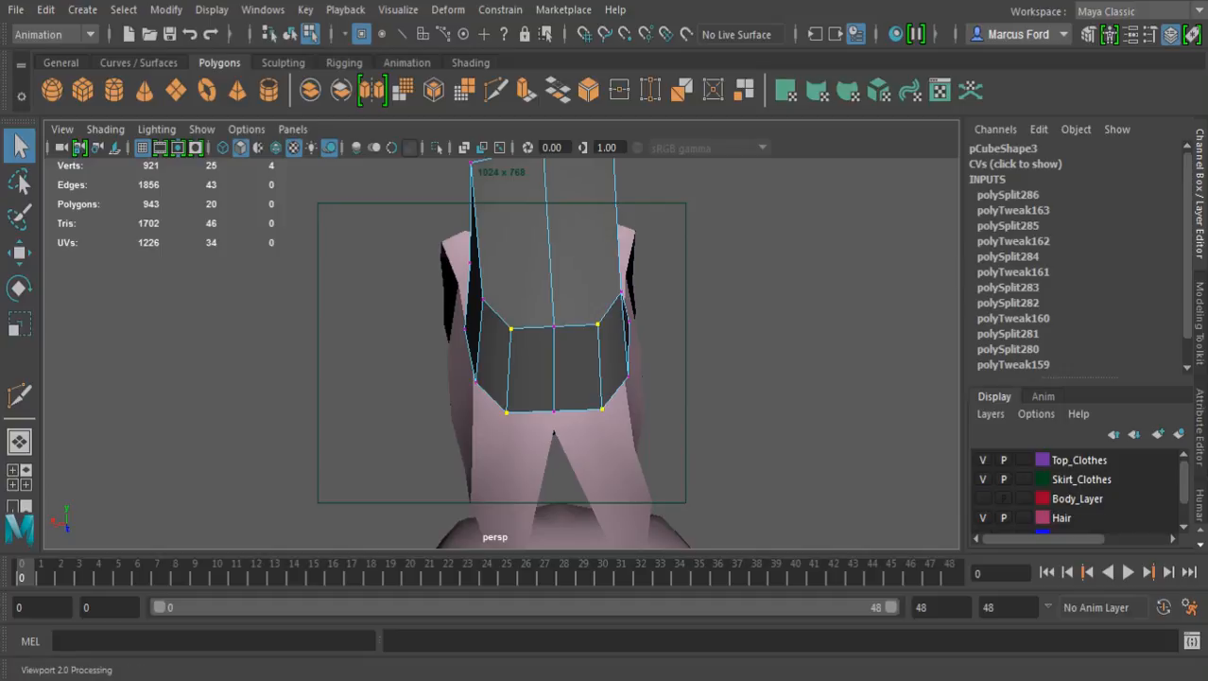
pyautogui.press('F11')
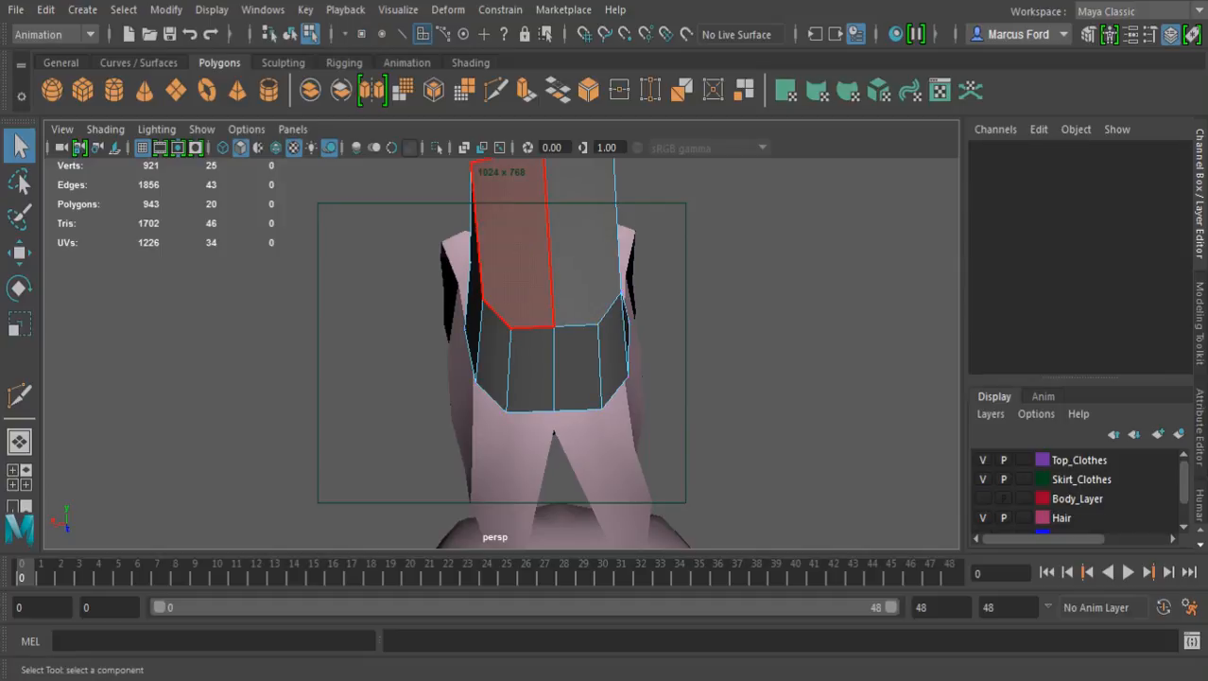
pyautogui.keyDown('alt'); pyautogui.moveTo(493, 364); pyautogui.dragTo(444, 382); pyautogui.keyUp('alt')
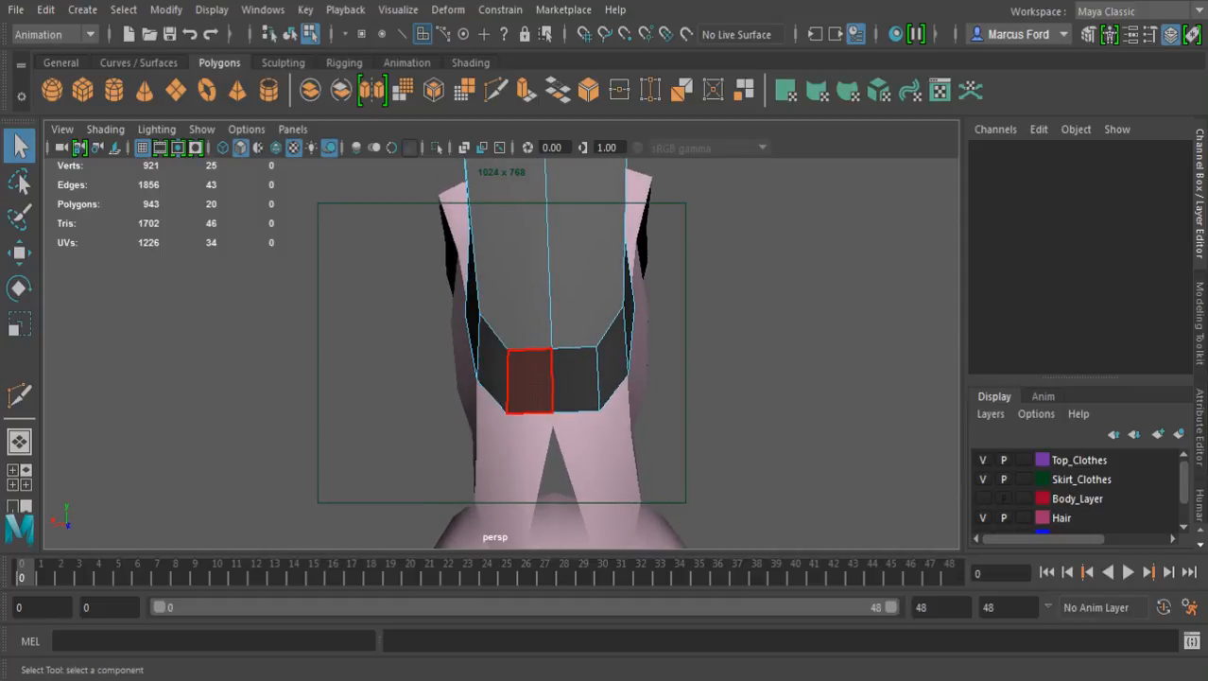
pyautogui.click(529, 382)
pyautogui.keyDown('shift'); pyautogui.click(574, 380); pyautogui.keyUp('shift')
pyautogui.keyDown('alt'); pyautogui.moveTo(574, 380); pyautogui.dragTo(569, 451); pyautogui.keyUp('alt')
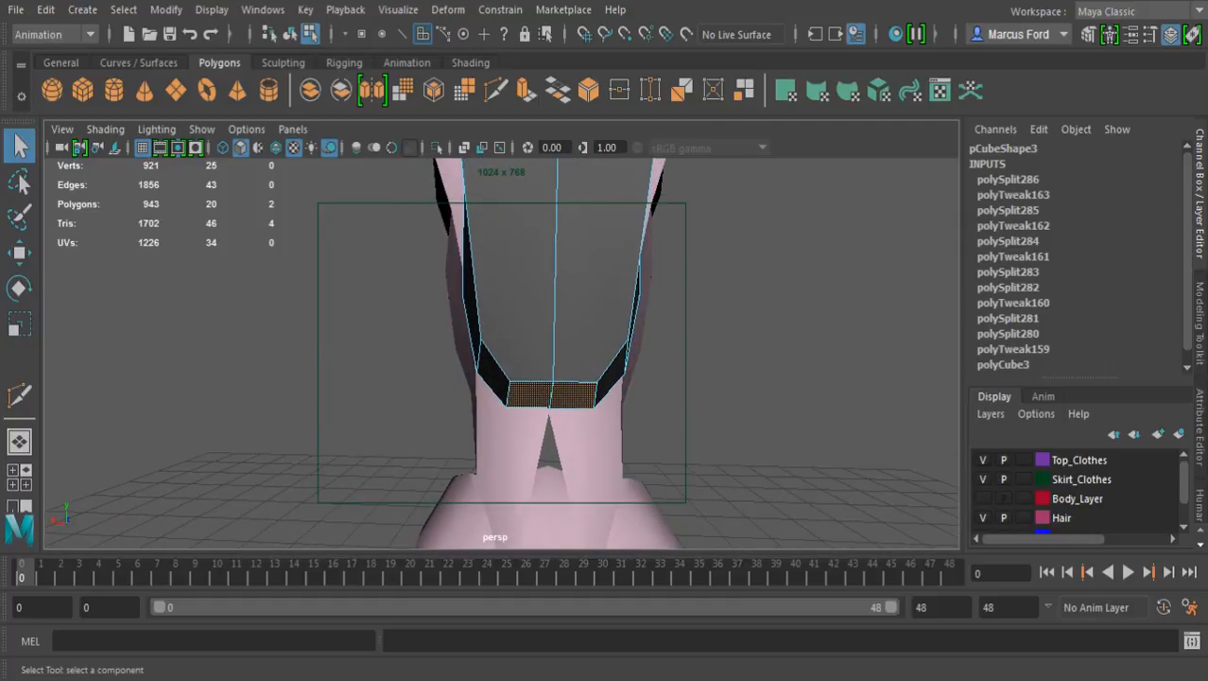
pyautogui.click(673, 405)
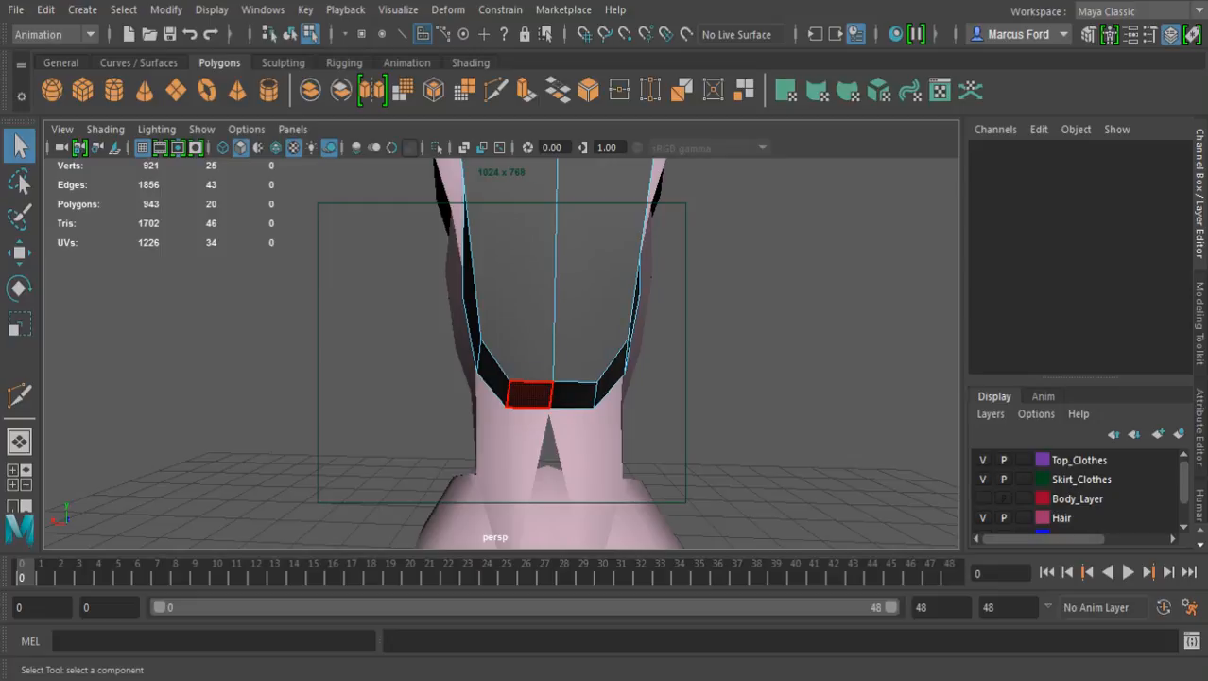
# Raise the two outer edges of the block's bottom and scale them slightly apart across its width to give the underside a shallow point
pyautogui.press('F10')
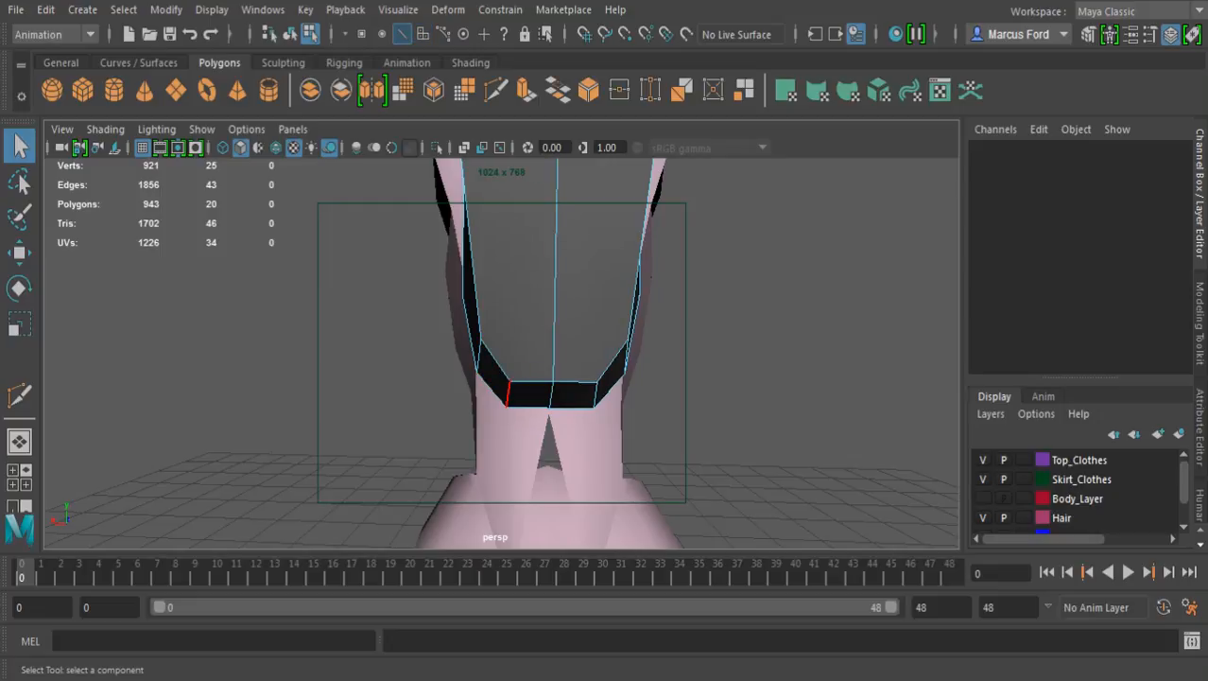
pyautogui.click(509, 394)
pyautogui.keyDown('shift'); pyautogui.click(595, 393); pyautogui.keyUp('shift')
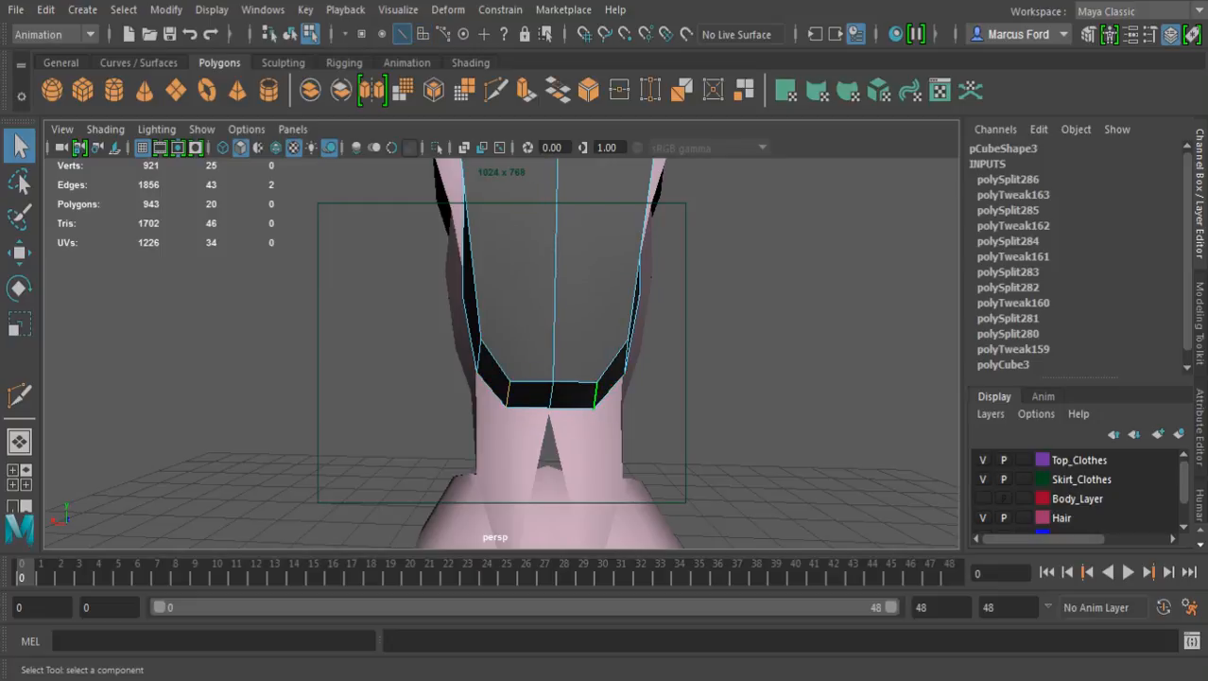
pyautogui.press('w')
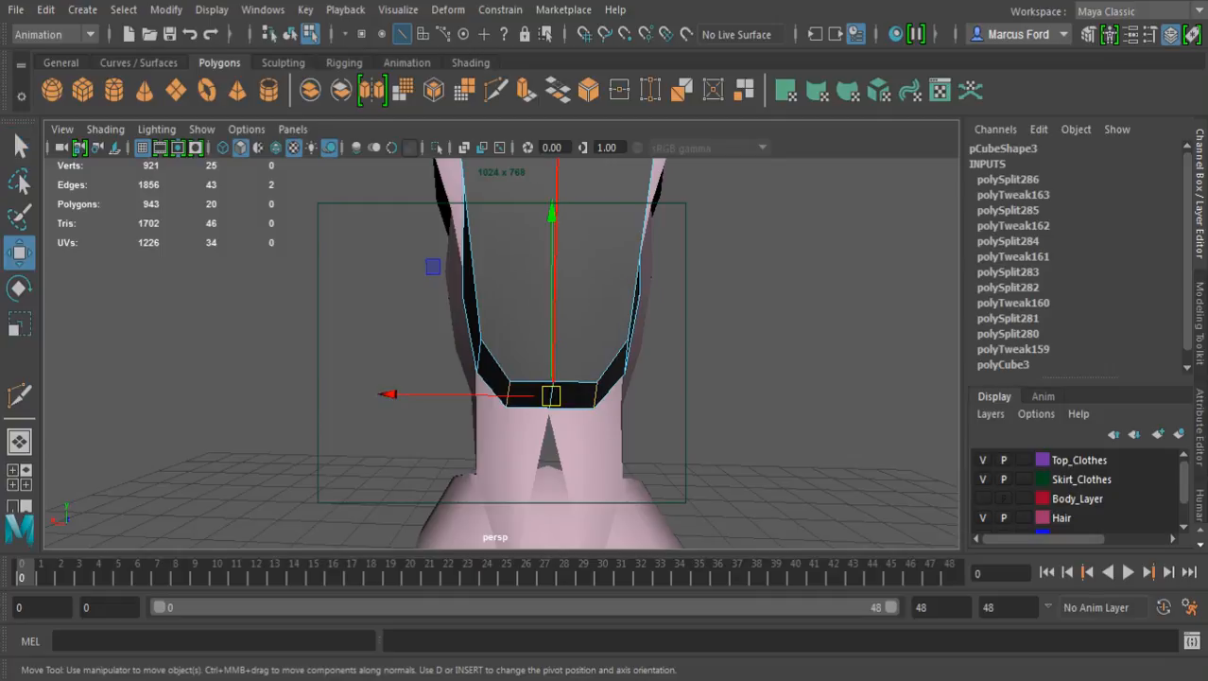
pyautogui.moveTo(551, 213); pyautogui.dragTo(552, 204)
pyautogui.press('r')
pyautogui.moveTo(396, 384); pyautogui.dragTo(379, 384)
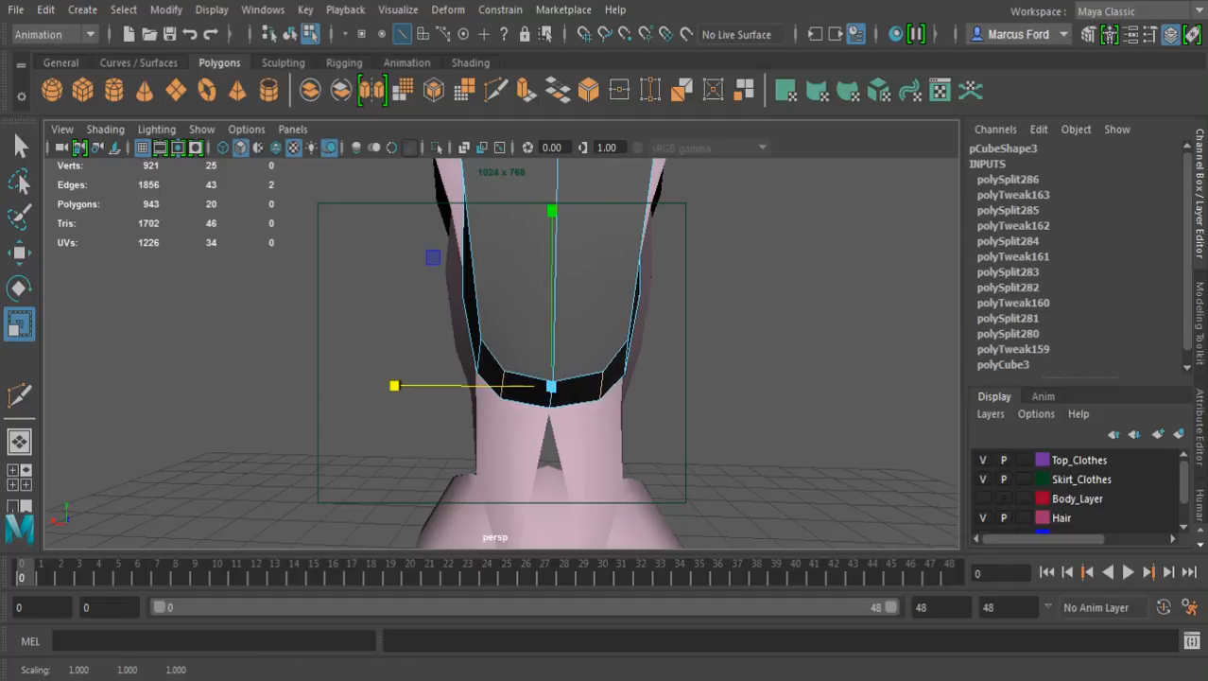
pyautogui.press('w')
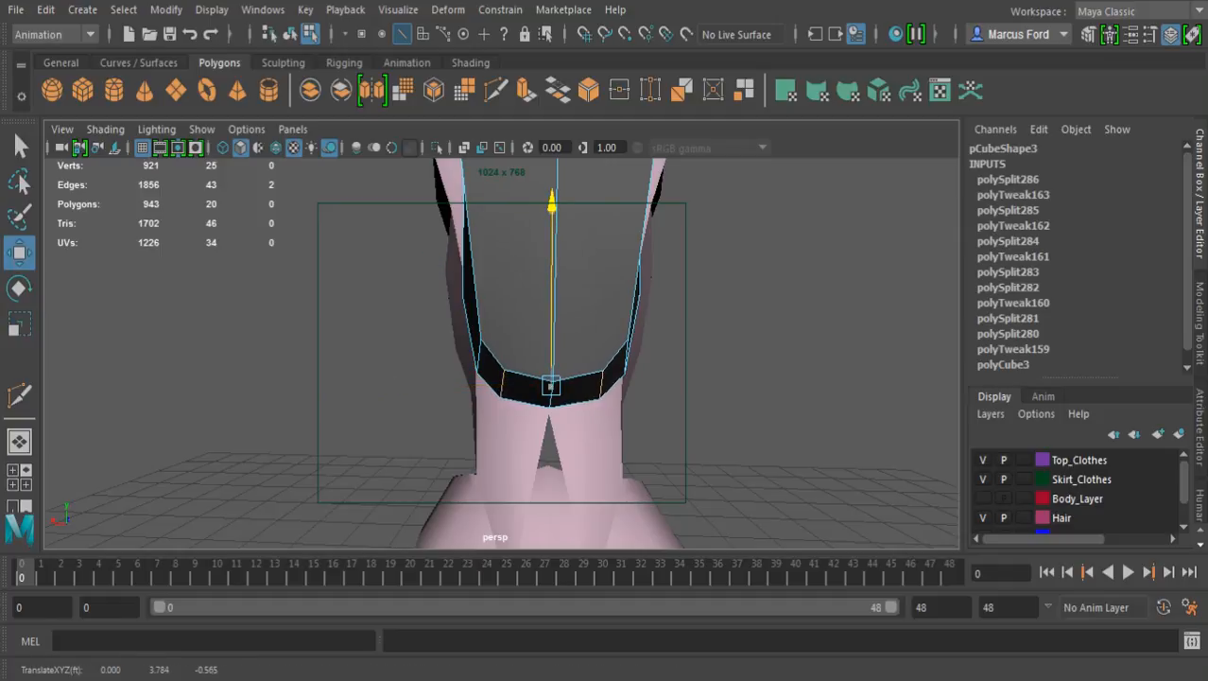
pyautogui.press('q')
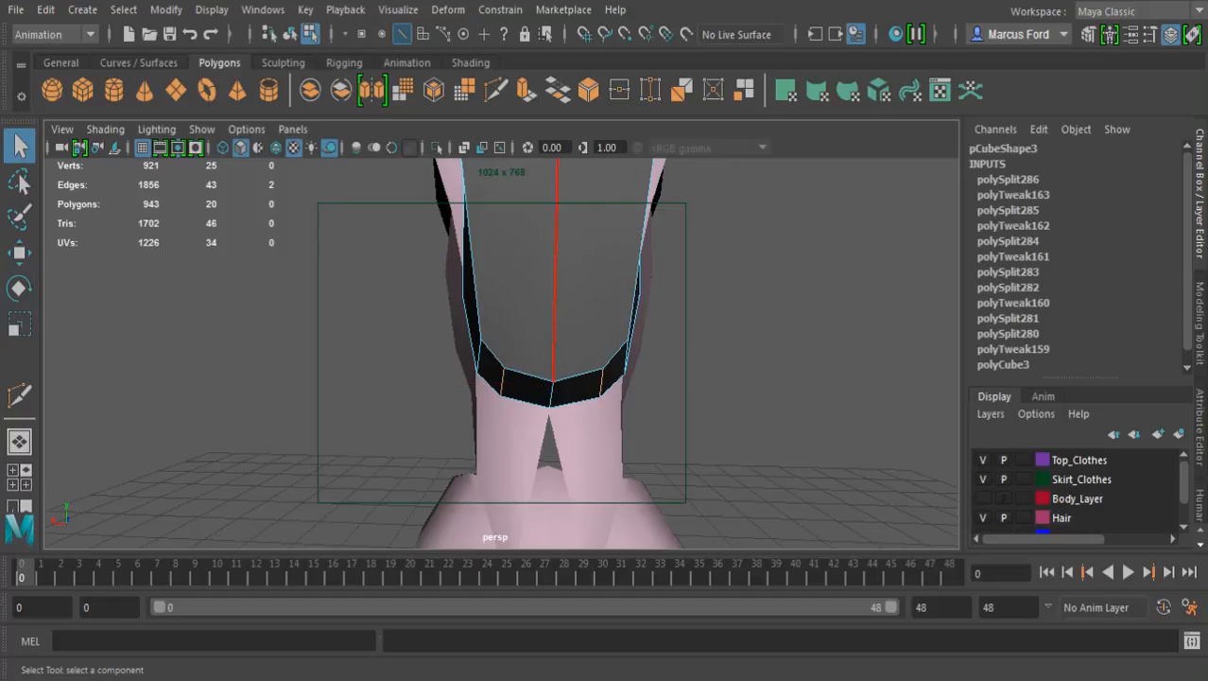
# Extrude the two bottom faces of the block downward by about 0.801 and shift them away from the body by about 0.247
pyautogui.press('F11')
pyautogui.click(531, 389)
pyautogui.keyDown('shift'); pyautogui.click(575, 389); pyautogui.keyUp('shift')
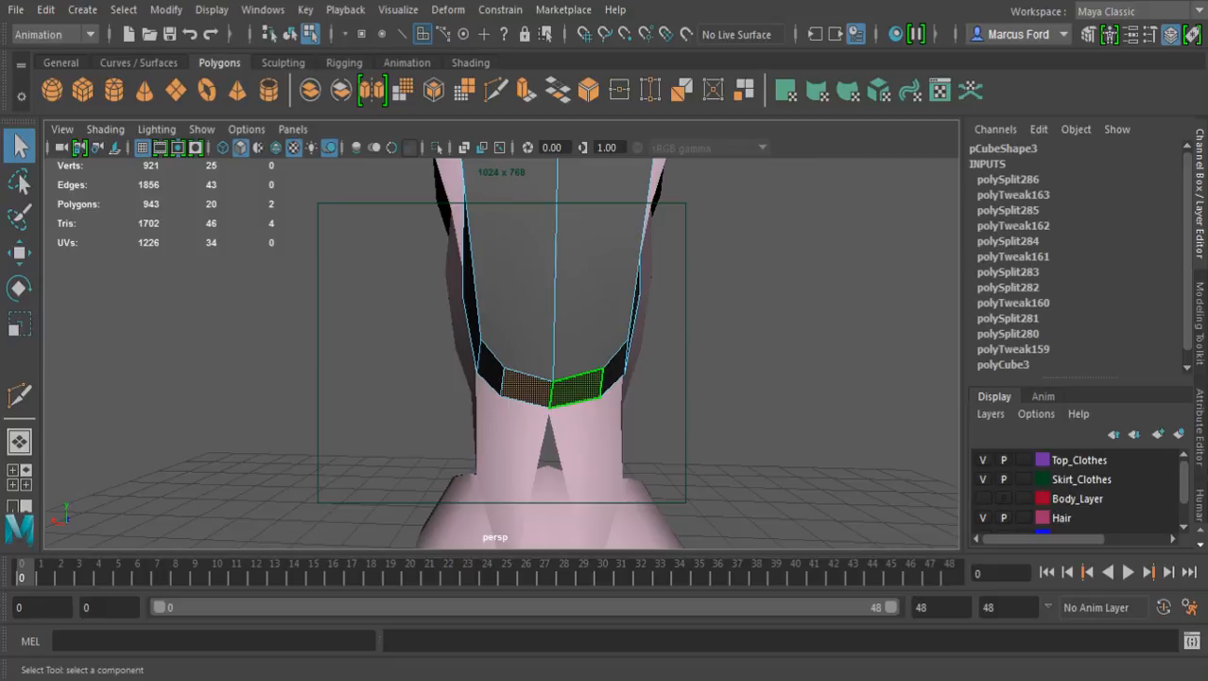
pyautogui.keyDown('alt'); pyautogui.moveTo(575, 388); pyautogui.dragTo(435, 388, button='right'); pyautogui.keyUp('alt')
pyautogui.keyDown('alt'); pyautogui.moveTo(434, 389); pyautogui.dragTo(643, 363); pyautogui.keyUp('alt')
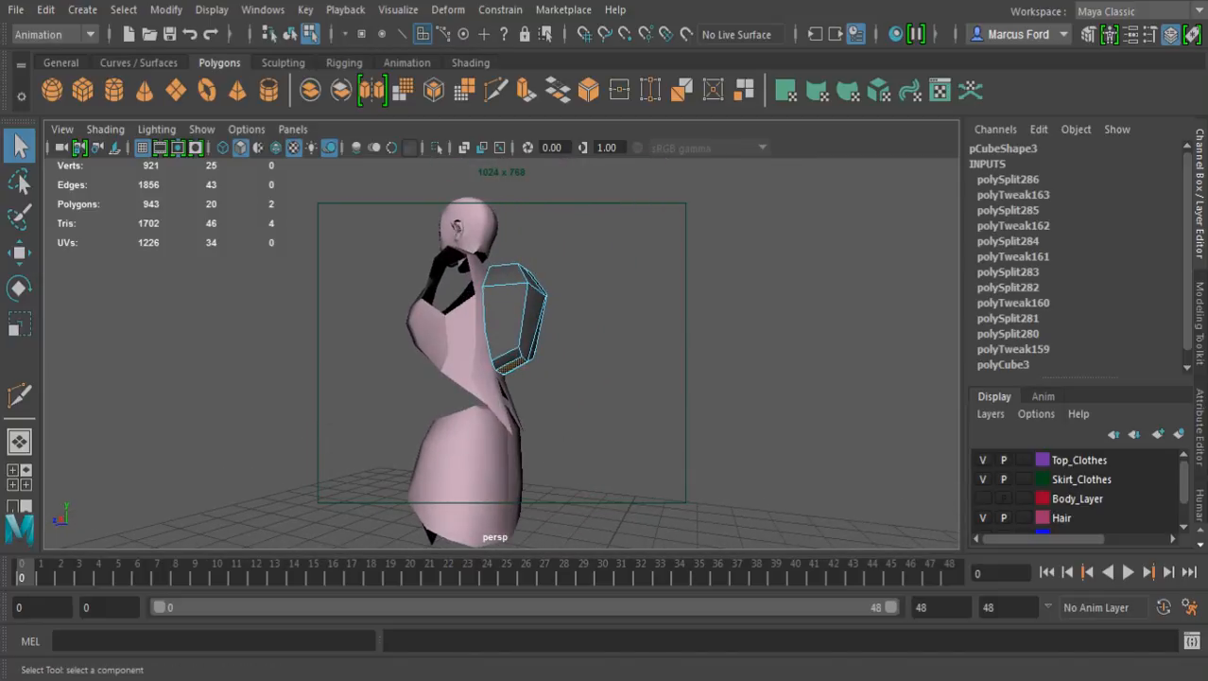
pyautogui.scroll(3, 506, 276)
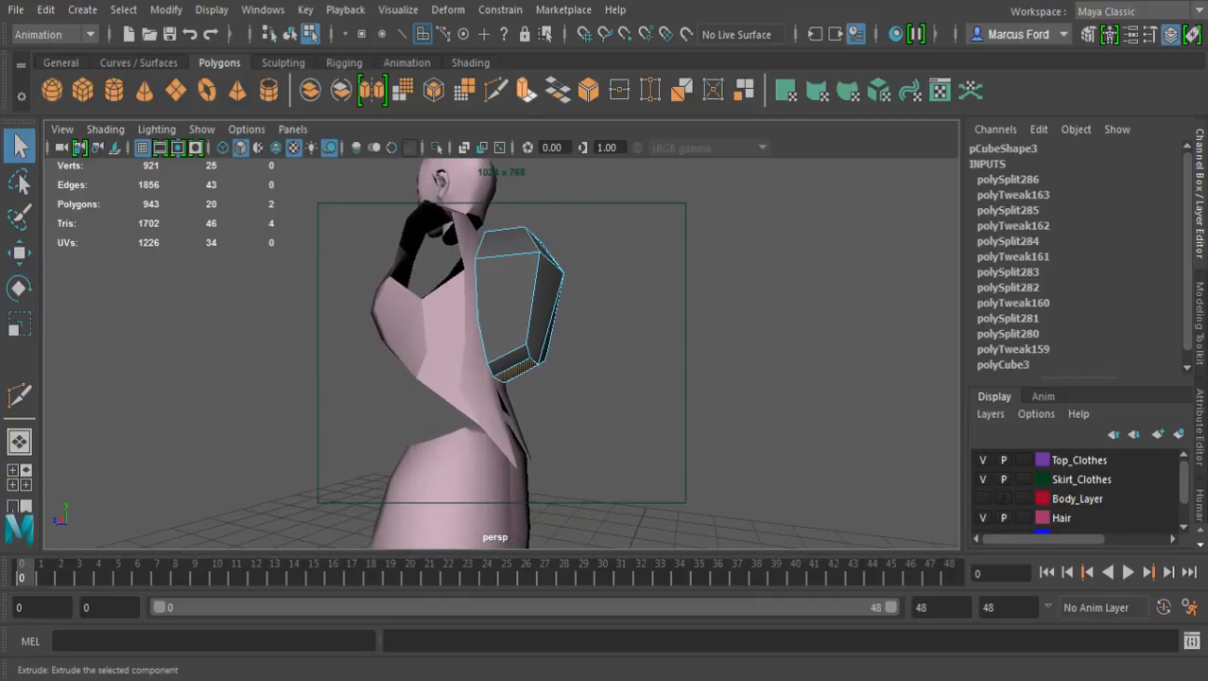
pyautogui.click(785, 89)
pyautogui.keyDown('alt'); pyautogui.moveTo(529, 378); pyautogui.dragTo(652, 406); pyautogui.keyUp('alt')
pyautogui.keyDown('alt'); pyautogui.moveTo(652, 406); pyautogui.dragTo(501, 418, button='right'); pyautogui.keyUp('alt')
pyautogui.keyDown('alt'); pyautogui.moveTo(605, 416); pyautogui.dragTo(380, 318); pyautogui.keyUp('alt')
pyautogui.keyDown('alt'); pyautogui.moveTo(677, 166); pyautogui.dragTo(691, 195, button='middle'); pyautogui.keyUp('alt')
pyautogui.click(624, 293)
pyautogui.keyDown('alt'); pyautogui.moveTo(691, 195); pyautogui.dragTo(728, 197, button='right'); pyautogui.keyUp('alt')
pyautogui.keyDown('alt'); pyautogui.moveTo(687, 214); pyautogui.dragTo(666, 227); pyautogui.keyUp('alt')
pyautogui.keyDown('alt'); pyautogui.moveTo(667, 227); pyautogui.dragTo(682, 156, button='middle'); pyautogui.keyUp('alt')
pyautogui.keyDown('alt'); pyautogui.moveTo(683, 158); pyautogui.dragTo(662, 168); pyautogui.keyUp('alt')
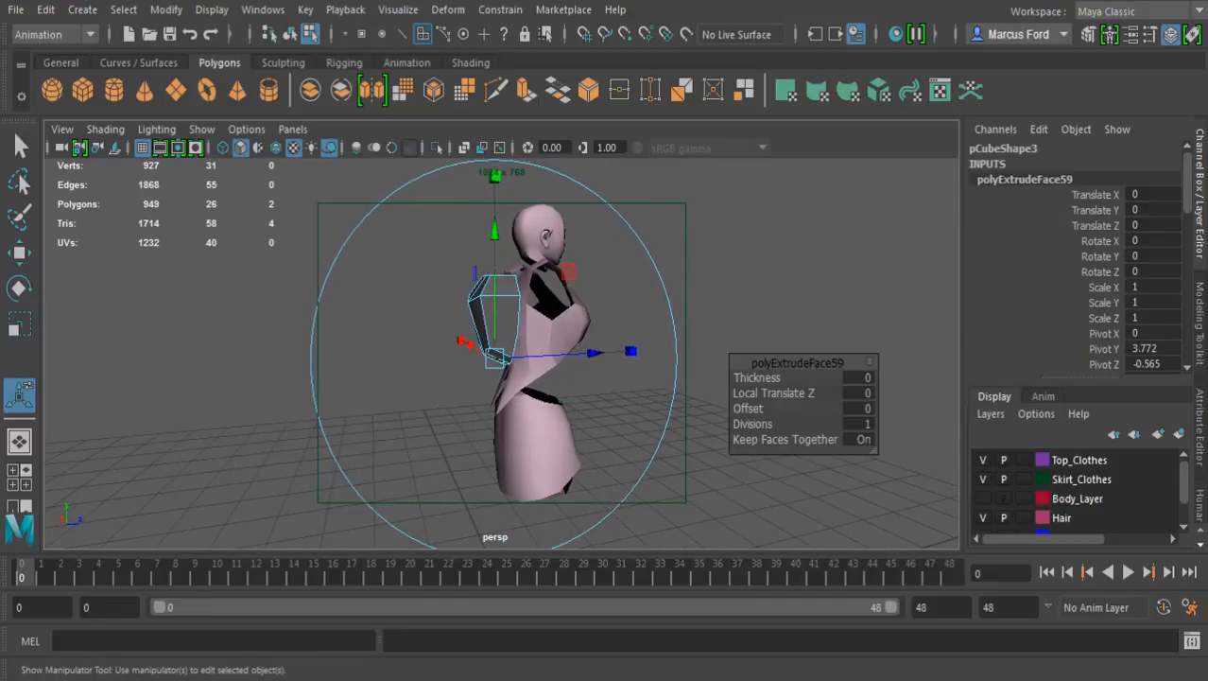
pyautogui.moveTo(495, 232); pyautogui.dragTo(494, 280)
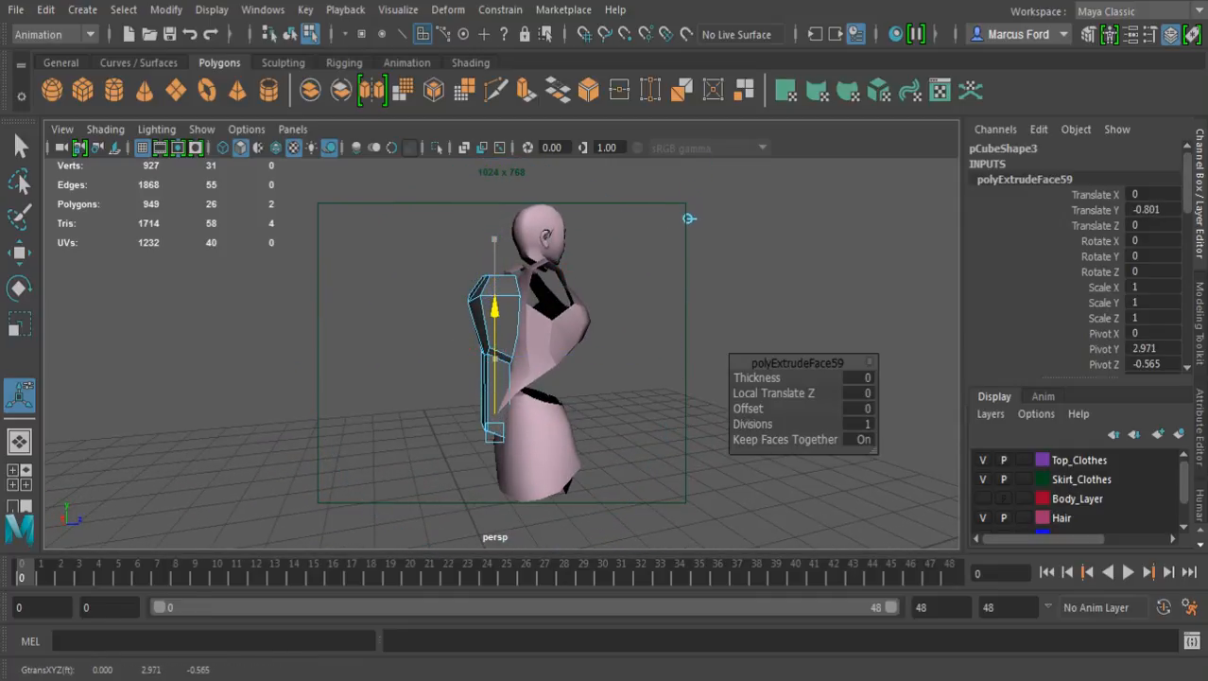
pyautogui.moveTo(594, 422); pyautogui.dragTo(574, 424)
# Scale the extruded bottom faces wider across the block's width to about 1.486
pyautogui.keyDown('alt'); pyautogui.moveTo(663, 224); pyautogui.dragTo(700, 223); pyautogui.keyUp('alt')
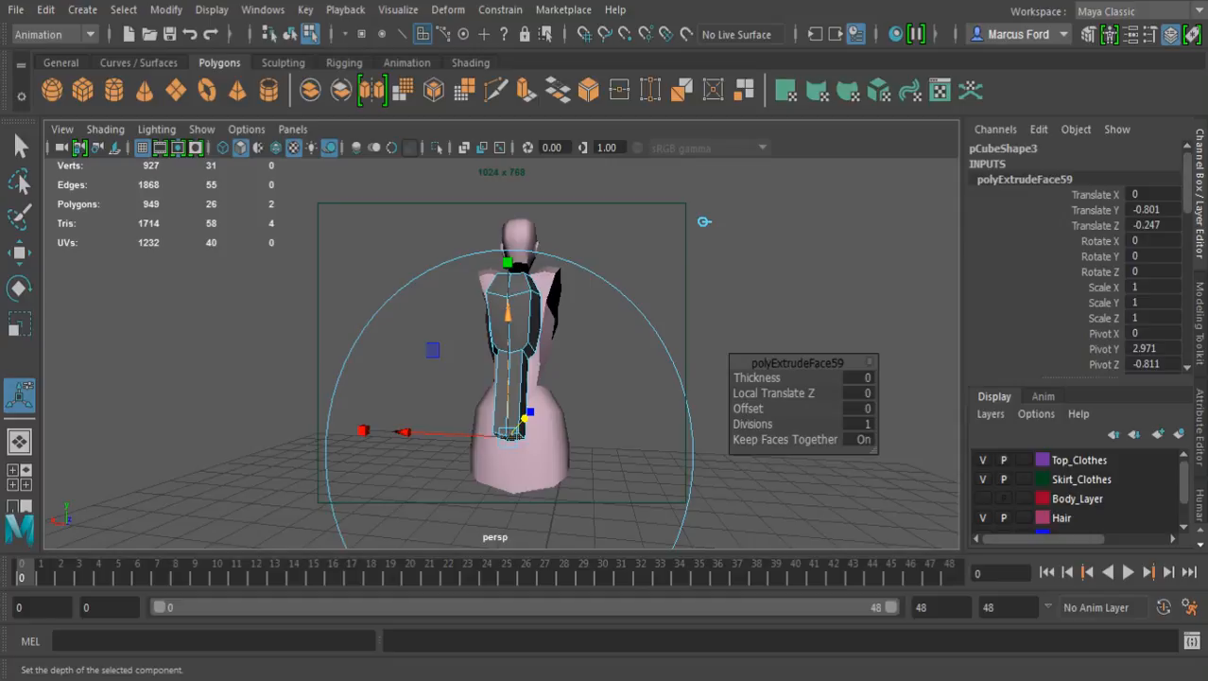
pyautogui.keyDown('alt'); pyautogui.moveTo(704, 221); pyautogui.dragTo(717, 319, button='right'); pyautogui.keyUp('alt')
pyautogui.keyDown('alt'); pyautogui.moveTo(718, 318); pyautogui.dragTo(780, 159); pyautogui.keyUp('alt')
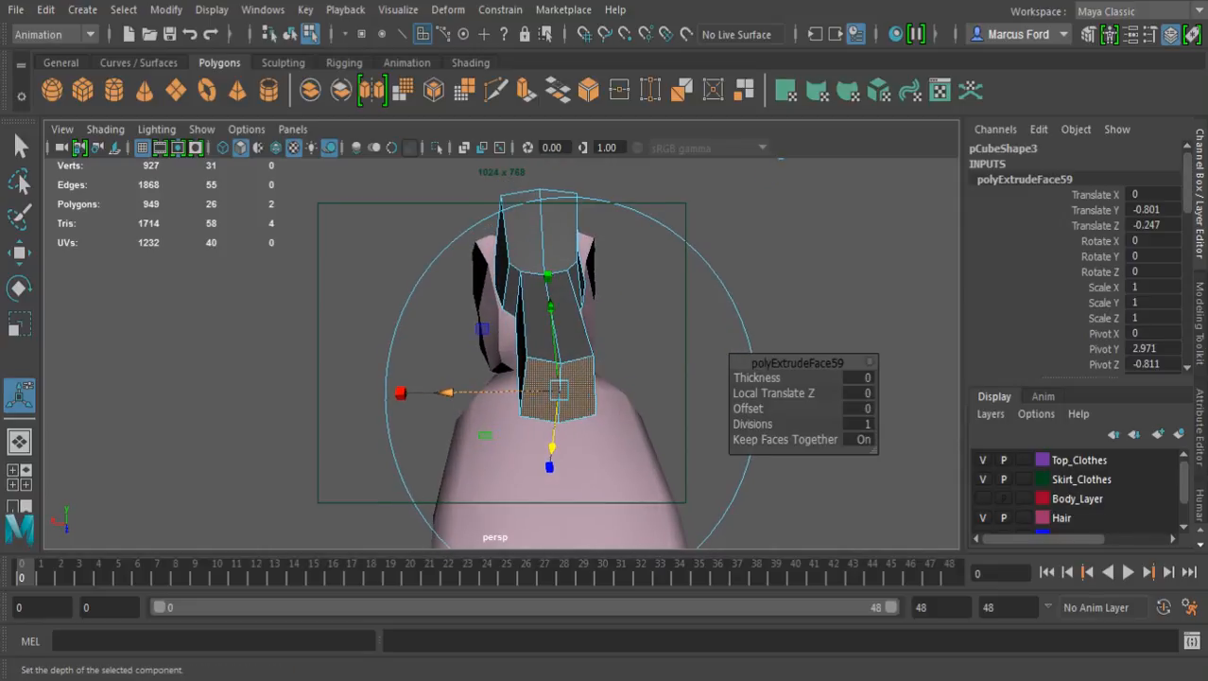
pyautogui.moveTo(400, 391); pyautogui.dragTo(323, 394)
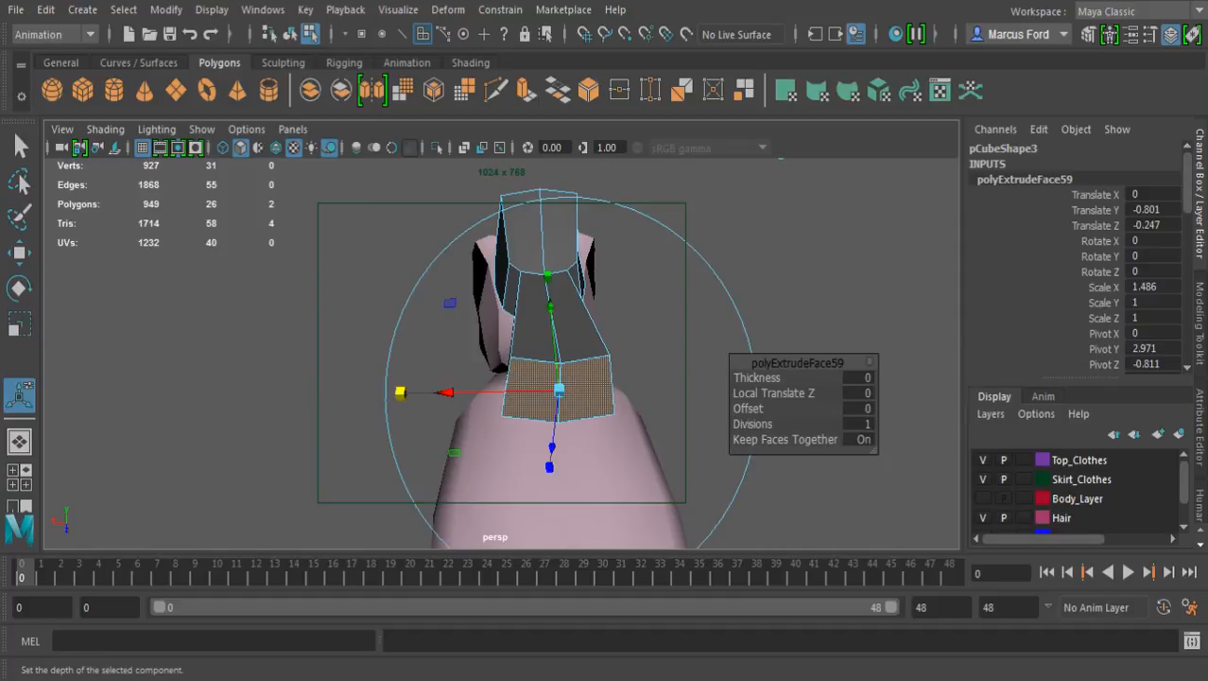
pyautogui.keyDown('alt'); pyautogui.moveTo(780, 158); pyautogui.dragTo(700, 190, button='right'); pyautogui.keyUp('alt')
pyautogui.press('f')
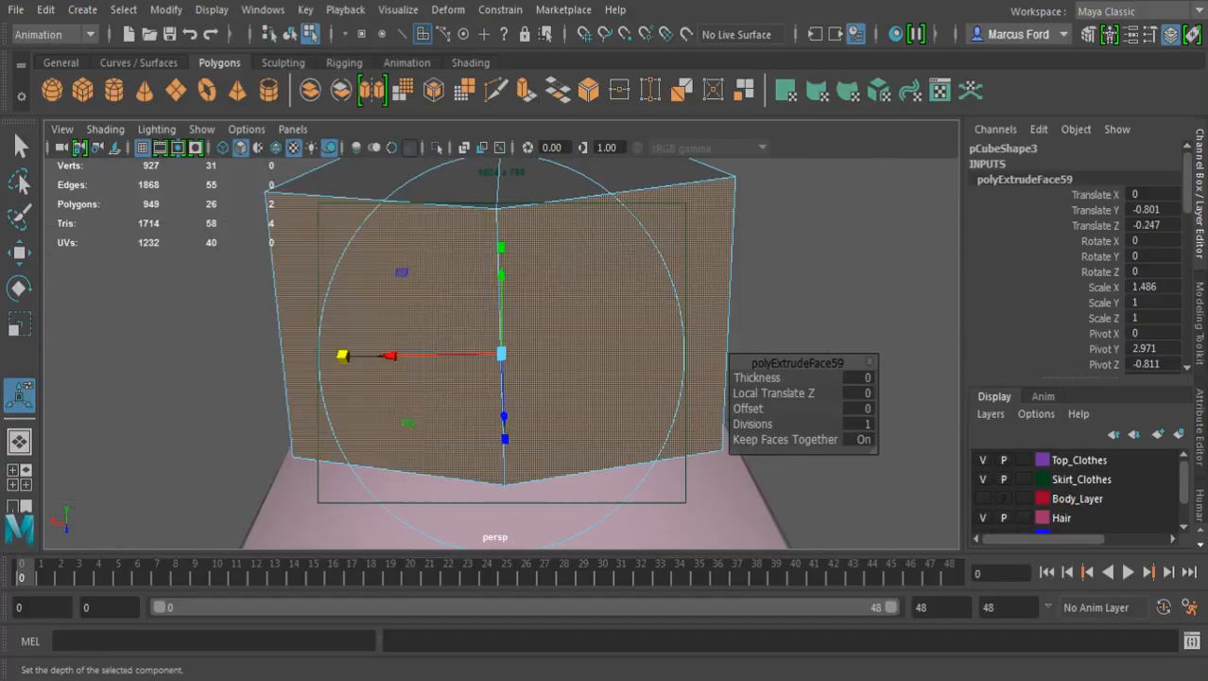
pyautogui.keyDown('alt'); pyautogui.moveTo(652, 180); pyautogui.dragTo(747, 283); pyautogui.keyUp('alt')
pyautogui.keyDown('alt'); pyautogui.moveTo(747, 283); pyautogui.dragTo(695, 189, button='right'); pyautogui.keyUp('alt')
pyautogui.keyDown('alt'); pyautogui.moveTo(704, 162); pyautogui.dragTo(716, 192, button='middle'); pyautogui.keyUp('alt')
pyautogui.keyDown('alt'); pyautogui.moveTo(716, 192); pyautogui.dragTo(715, 186); pyautogui.keyUp('alt')
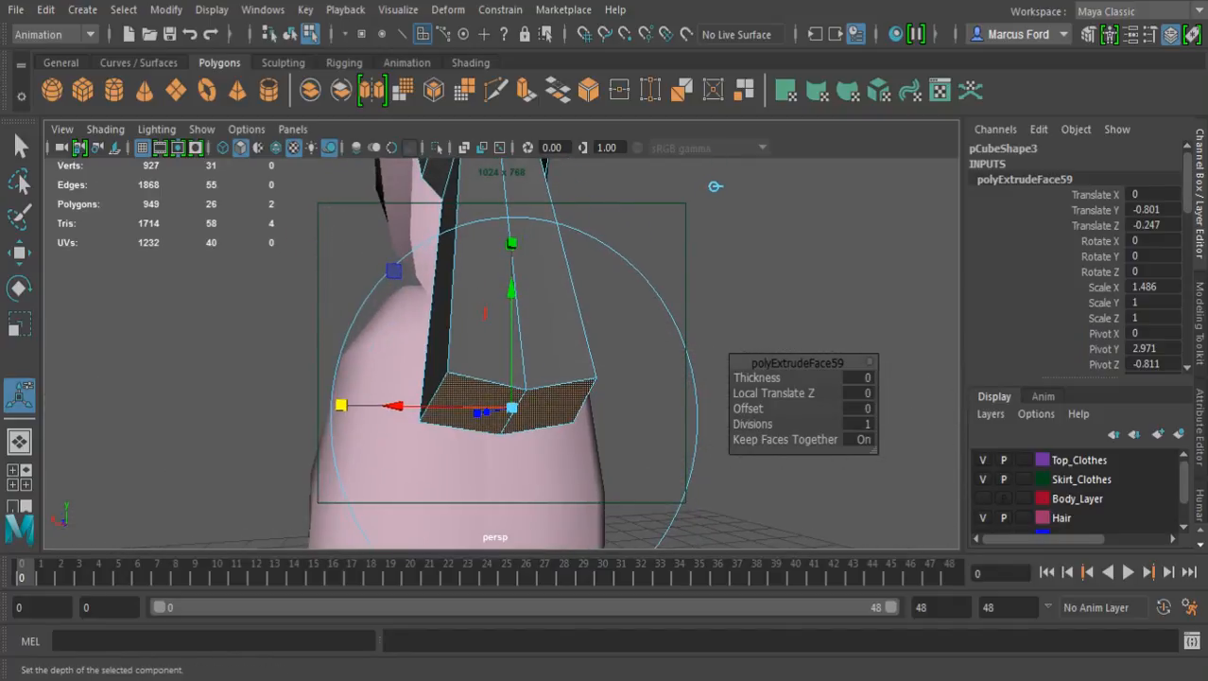
pyautogui.click(715, 186)
# Start a Multi-Cut around the upper part of the extruded section, placing points across its side and inner faces about 30% down
pyautogui.press('q')
pyautogui.press('F9')
pyautogui.keyDown('alt'); pyautogui.moveTo(551, 274); pyautogui.dragTo(553, 433, button='middle'); pyautogui.keyUp('alt')
pyautogui.keyDown('alt'); pyautogui.moveTo(553, 434); pyautogui.dragTo(783, 435); pyautogui.keyUp('alt')
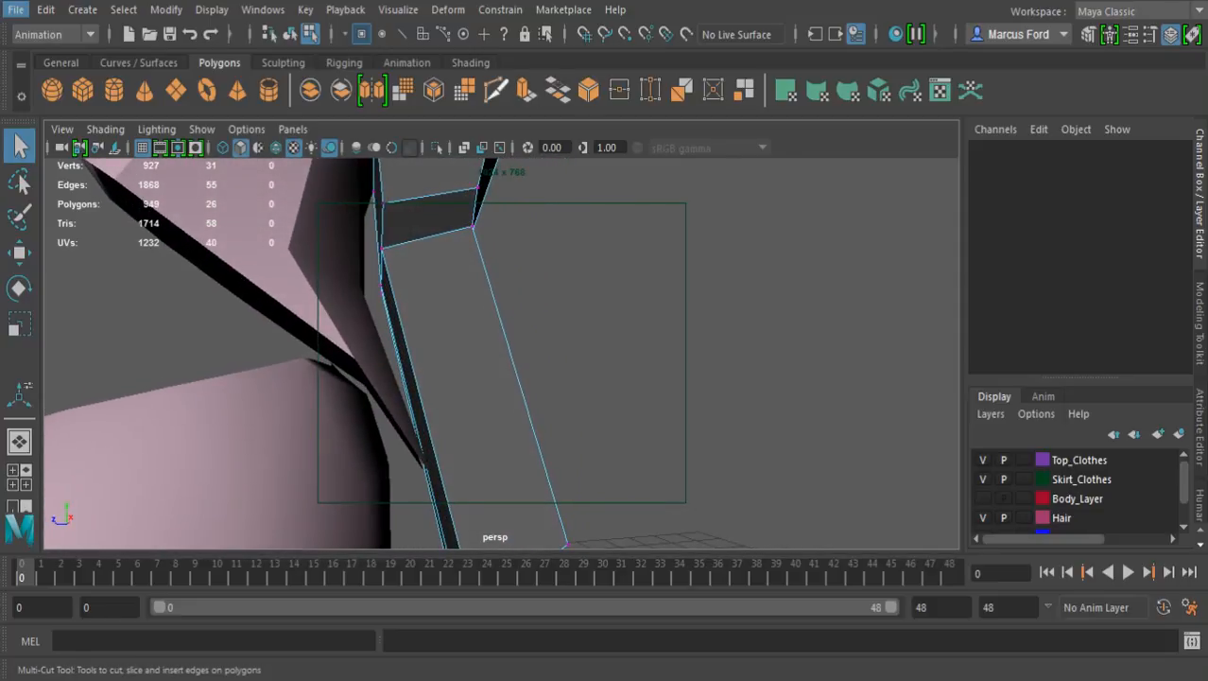
pyautogui.click(495, 91)
pyautogui.keyDown('alt'); pyautogui.moveTo(547, 345); pyautogui.dragTo(405, 383); pyautogui.keyUp('alt')
pyautogui.click(405, 418)
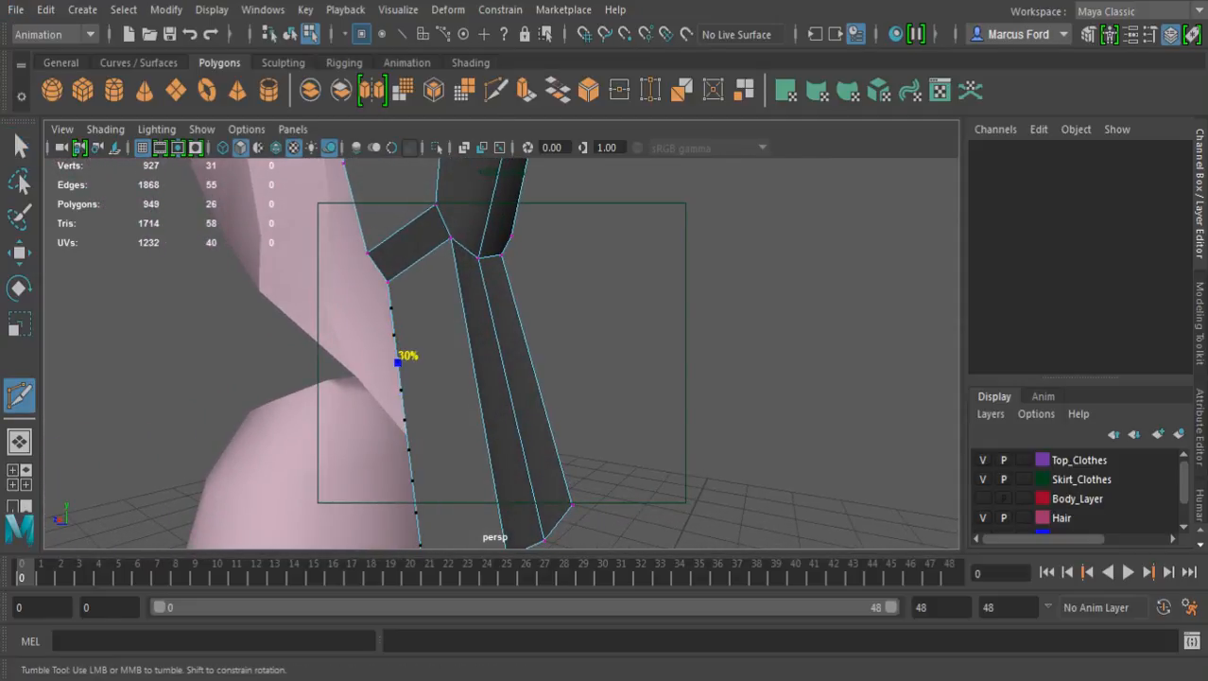
pyautogui.click(466, 324)
pyautogui.click(498, 338)
pyautogui.keyDown('alt'); pyautogui.moveTo(605, 331); pyautogui.dragTo(407, 343); pyautogui.keyUp('alt')
pyautogui.keyDown('alt'); pyautogui.moveTo(653, 345); pyautogui.dragTo(285, 408); pyautogui.keyUp('alt')
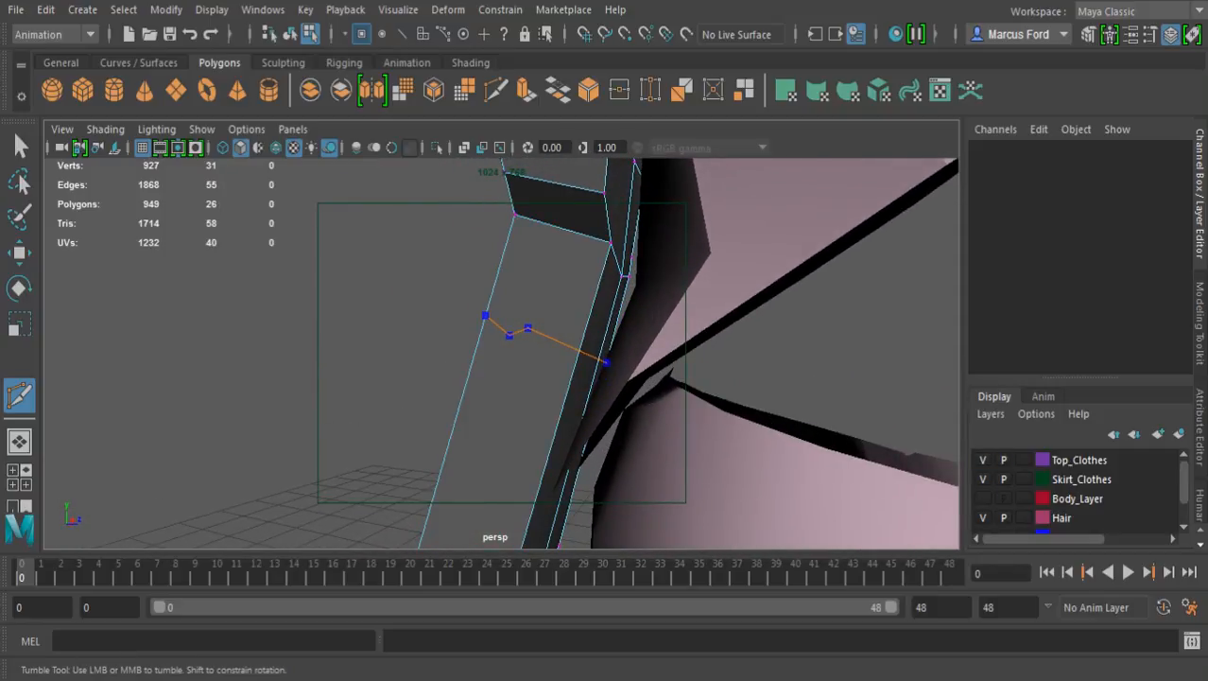
# Hide the Top_Clothes layer and complete the Multi-Cut loop around the extruded section
pyautogui.click(984, 460)
pyautogui.keyDown('alt'); pyautogui.moveTo(719, 374); pyautogui.dragTo(440, 446); pyautogui.keyUp('alt')
pyautogui.keyDown('shift'); pyautogui.click(383, 393); pyautogui.keyUp('shift')
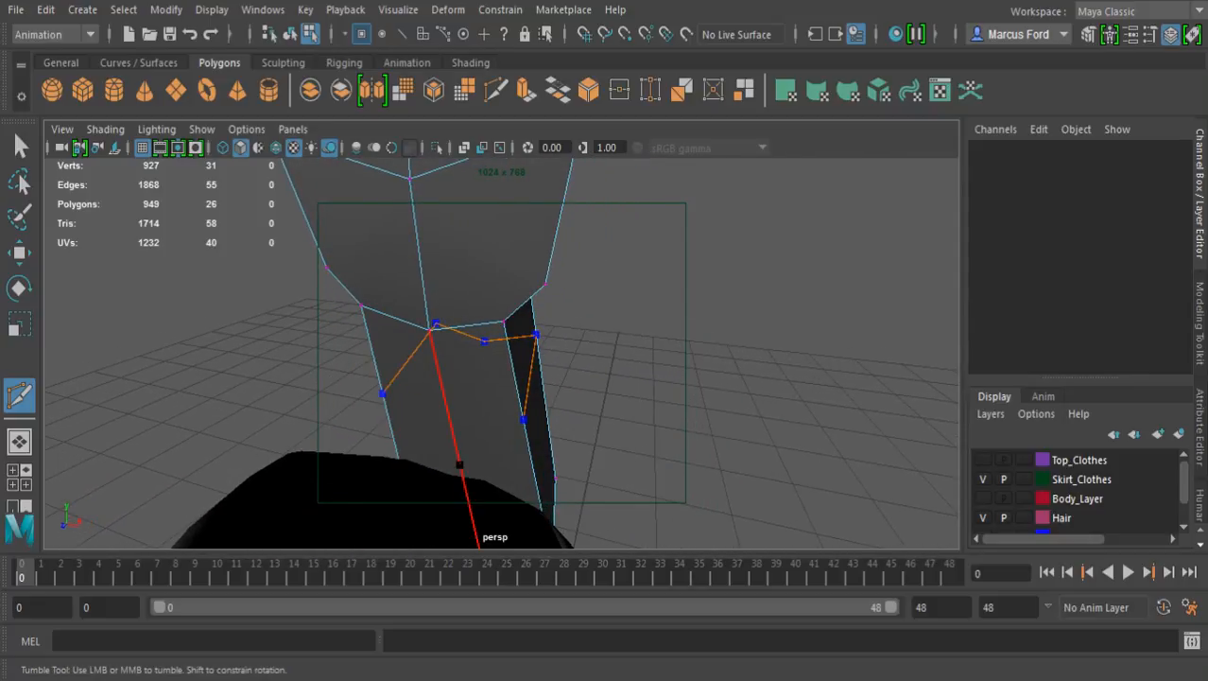
pyautogui.keyDown('shift'); pyautogui.click(449, 419); pyautogui.keyUp('shift')
pyautogui.keyDown('shift'); pyautogui.click(524, 419); pyautogui.keyUp('shift')
pyautogui.press('Return')
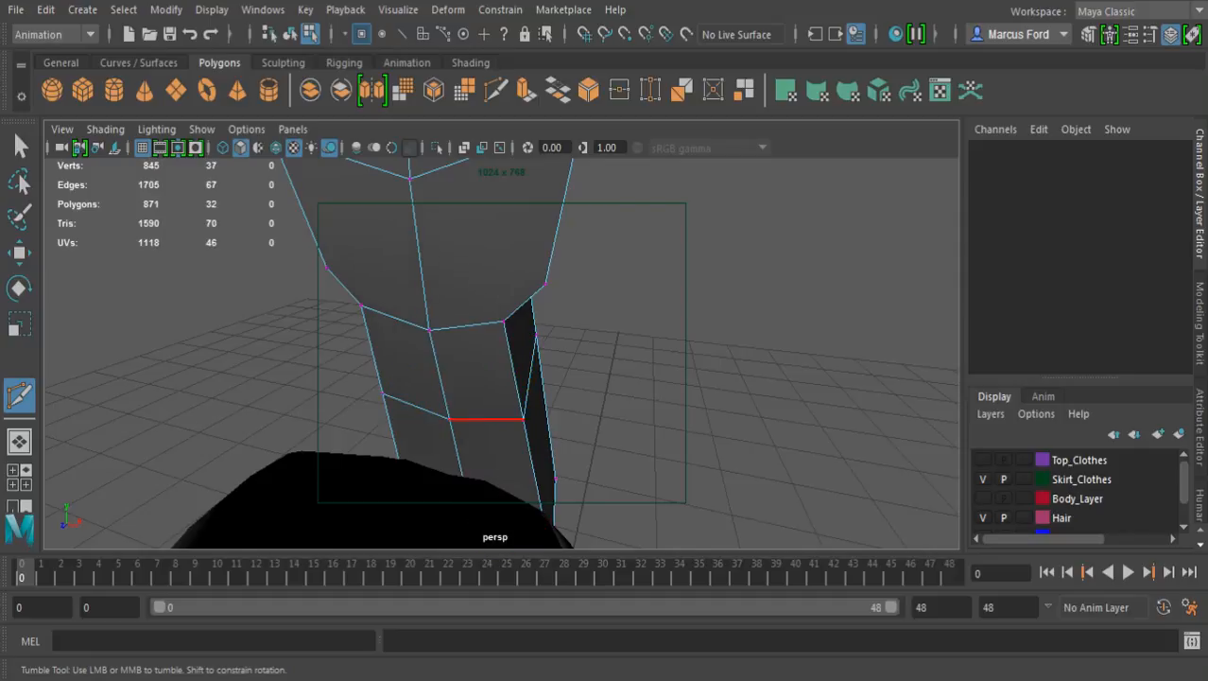
# Scale the four side vertices of the new edge loop outward across the width to flare the extruded section
pyautogui.keyDown('alt'); pyautogui.moveTo(705, 416); pyautogui.dragTo(336, 389); pyautogui.keyUp('alt')
pyautogui.keyDown('alt'); pyautogui.moveTo(336, 389); pyautogui.dragTo(407, 390, button='right'); pyautogui.keyUp('alt')
pyautogui.click(446, 311)
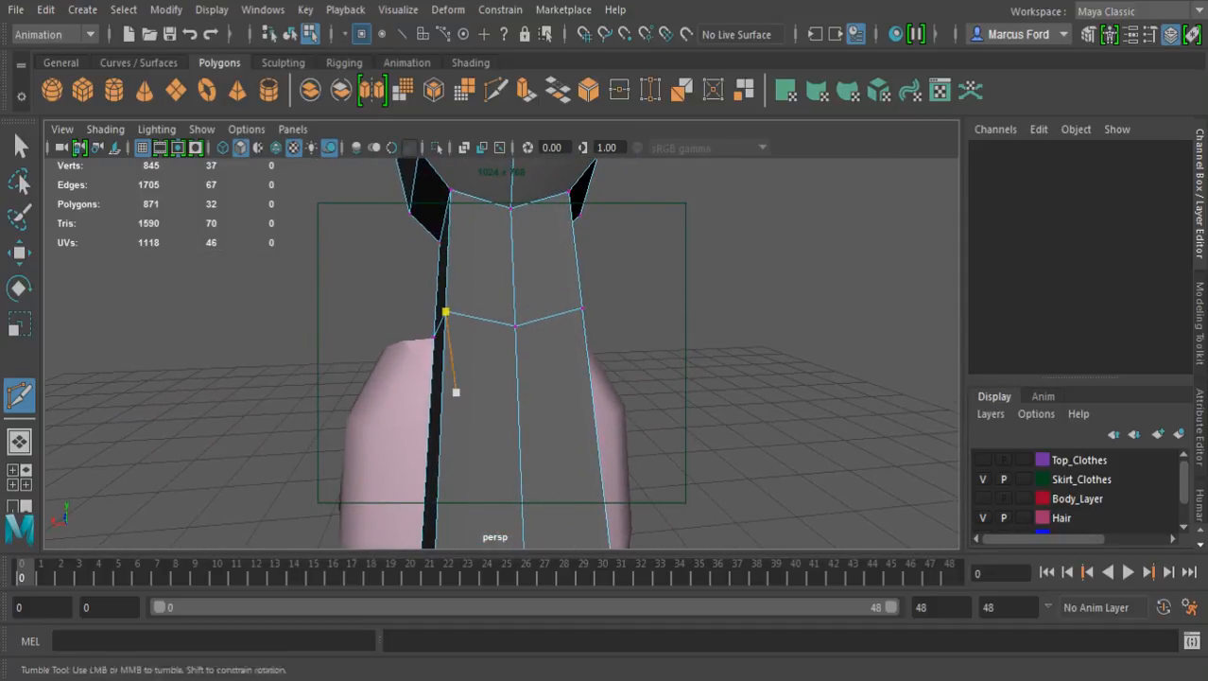
pyautogui.keyDown('alt'); pyautogui.moveTo(456, 392); pyautogui.dragTo(472, 393); pyautogui.keyUp('alt')
pyautogui.press('q')
pyautogui.click(420, 336)
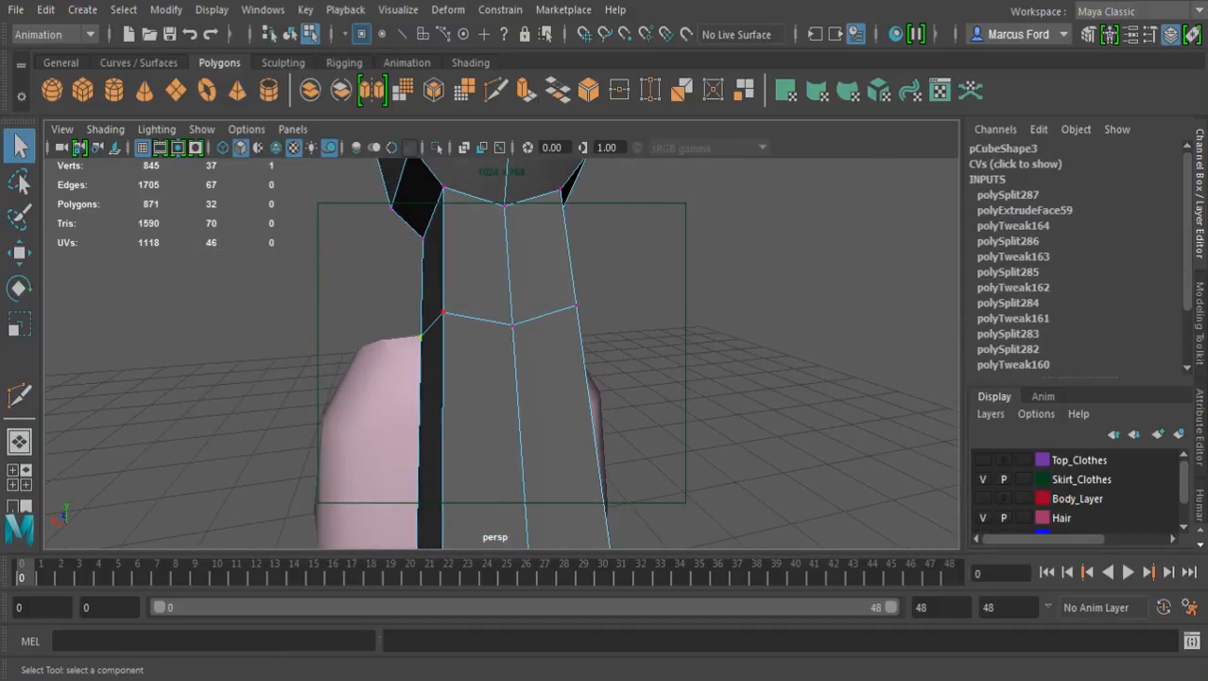
pyautogui.keyDown('alt'); pyautogui.moveTo(602, 319); pyautogui.dragTo(775, 344); pyautogui.keyUp('alt')
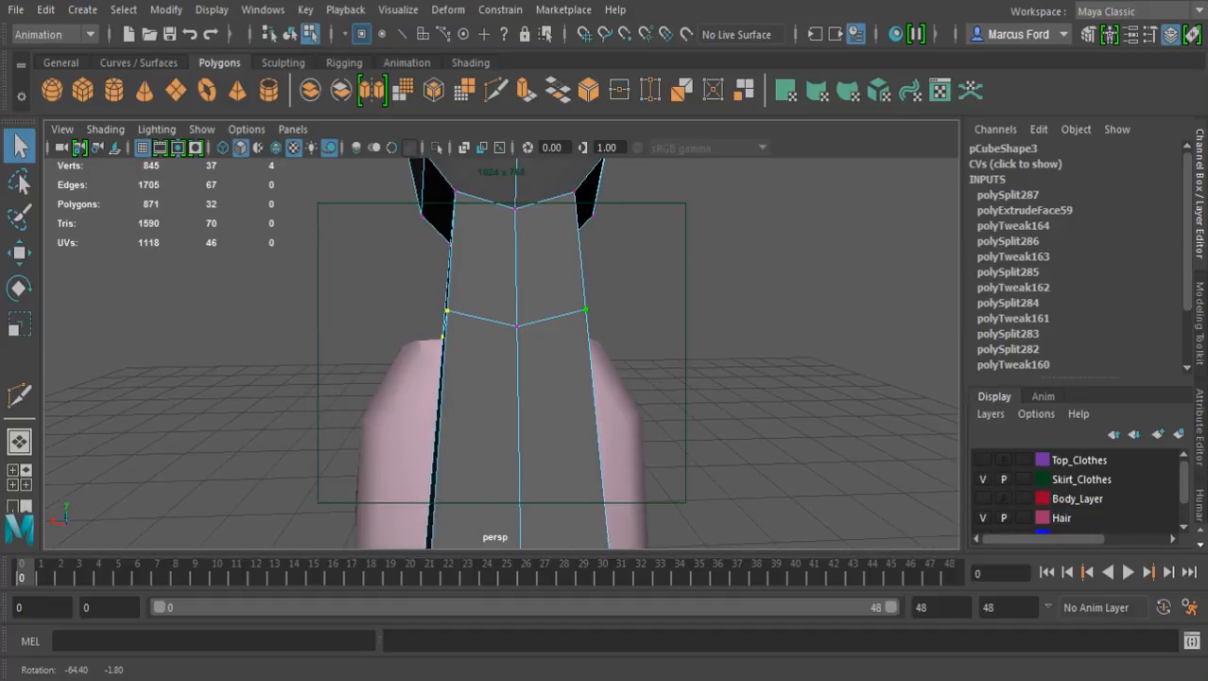
pyautogui.press('r')
pyautogui.moveTo(349, 326); pyautogui.dragTo(367, 303)
pyautogui.keyDown('alt'); pyautogui.moveTo(367, 303); pyautogui.dragTo(319, 307, button='right'); pyautogui.keyUp('alt')
pyautogui.keyDown('alt'); pyautogui.moveTo(319, 308); pyautogui.dragTo(141, 307); pyautogui.keyUp('alt')
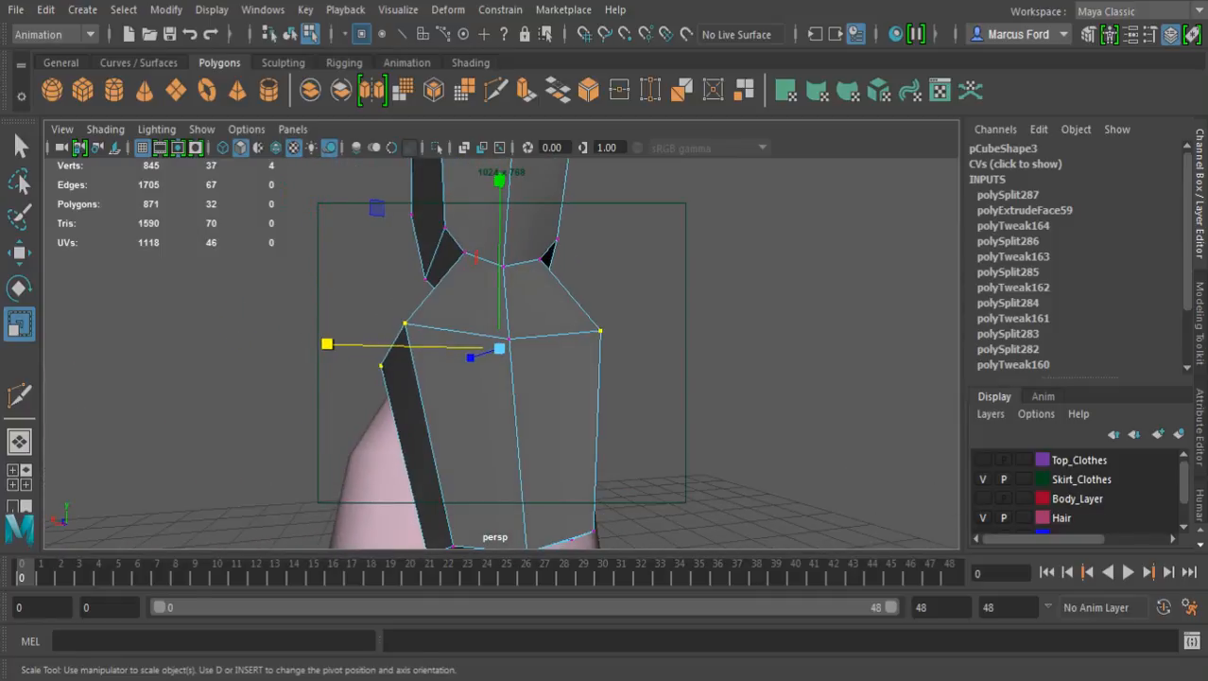
pyautogui.keyDown('alt'); pyautogui.moveTo(142, 307); pyautogui.dragTo(142, 277, button='middle'); pyautogui.keyUp('alt')
pyautogui.keyDown('alt'); pyautogui.moveTo(142, 277); pyautogui.dragTo(147, 338); pyautogui.keyUp('alt')
# Move the loop's center vertex on the outer face upward and away from the body
pyautogui.click(509, 326)
pyautogui.keyDown('alt'); pyautogui.moveTo(508, 326); pyautogui.dragTo(615, 296); pyautogui.keyUp('alt')
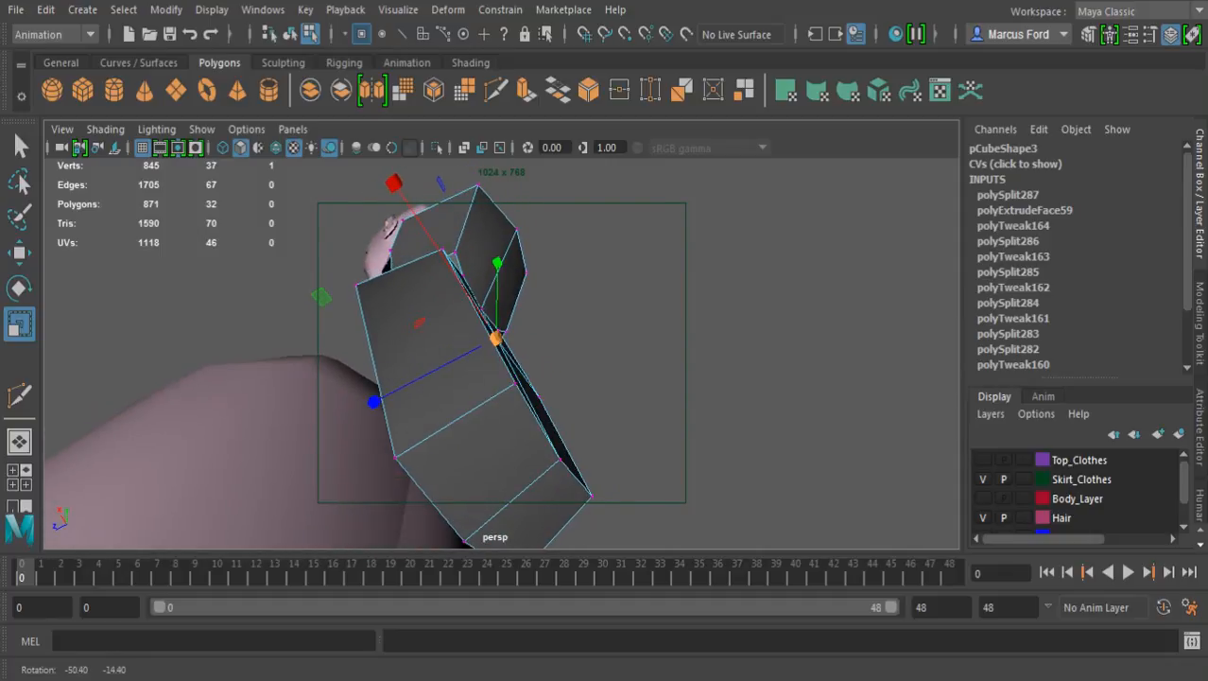
pyautogui.press('q')
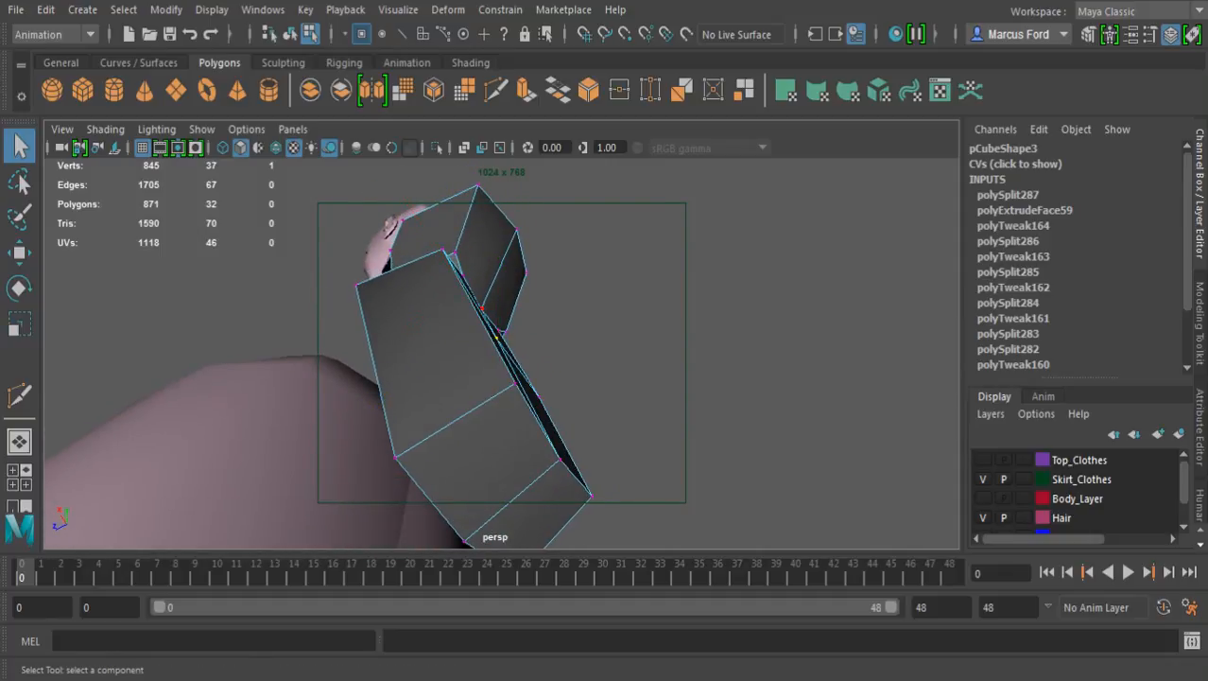
pyautogui.press('w')
pyautogui.moveTo(370, 404); pyautogui.dragTo(742, 506)
pyautogui.keyDown('alt'); pyautogui.moveTo(501, 289); pyautogui.dragTo(494, 329); pyautogui.keyUp('alt')
pyautogui.moveTo(398, 284); pyautogui.dragTo(396, 181)
pyautogui.moveTo(548, 271); pyautogui.dragTo(574, 272)
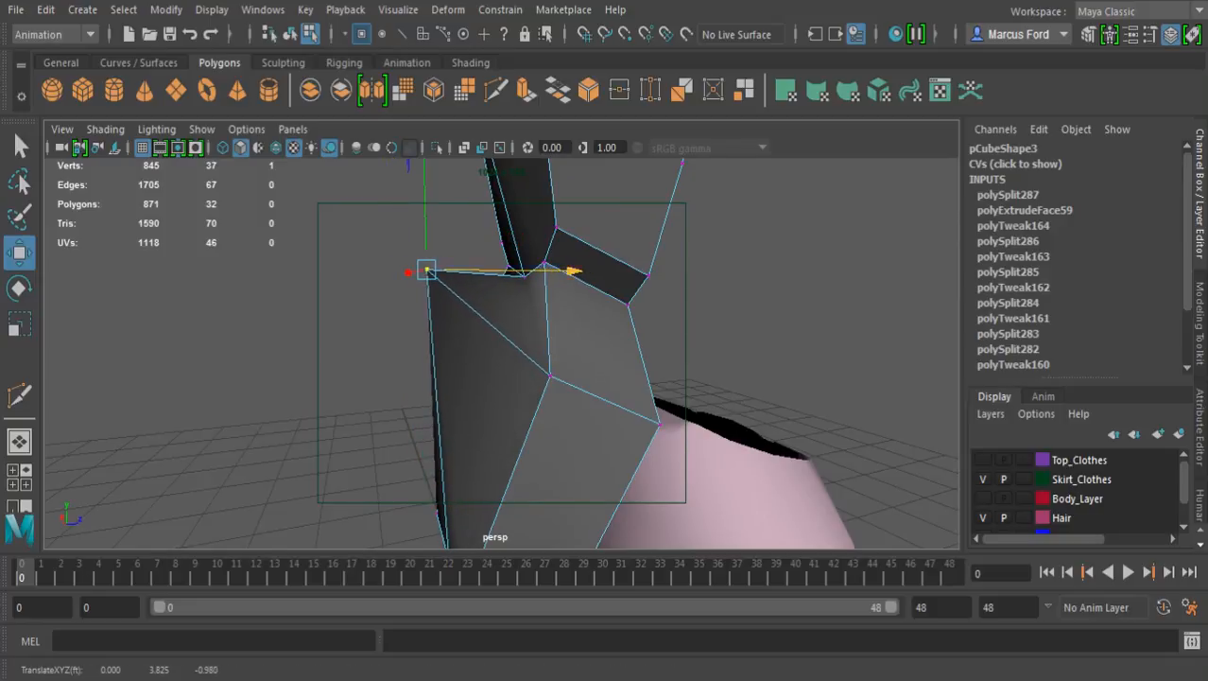
pyautogui.moveTo(425, 206); pyautogui.dragTo(632, 232)
pyautogui.keyDown('alt'); pyautogui.moveTo(609, 321); pyautogui.dragTo(616, 219, button='middle'); pyautogui.keyUp('alt')
pyautogui.keyDown('alt'); pyautogui.moveTo(610, 283); pyautogui.dragTo(656, 262); pyautogui.keyUp('alt')
pyautogui.press('q')
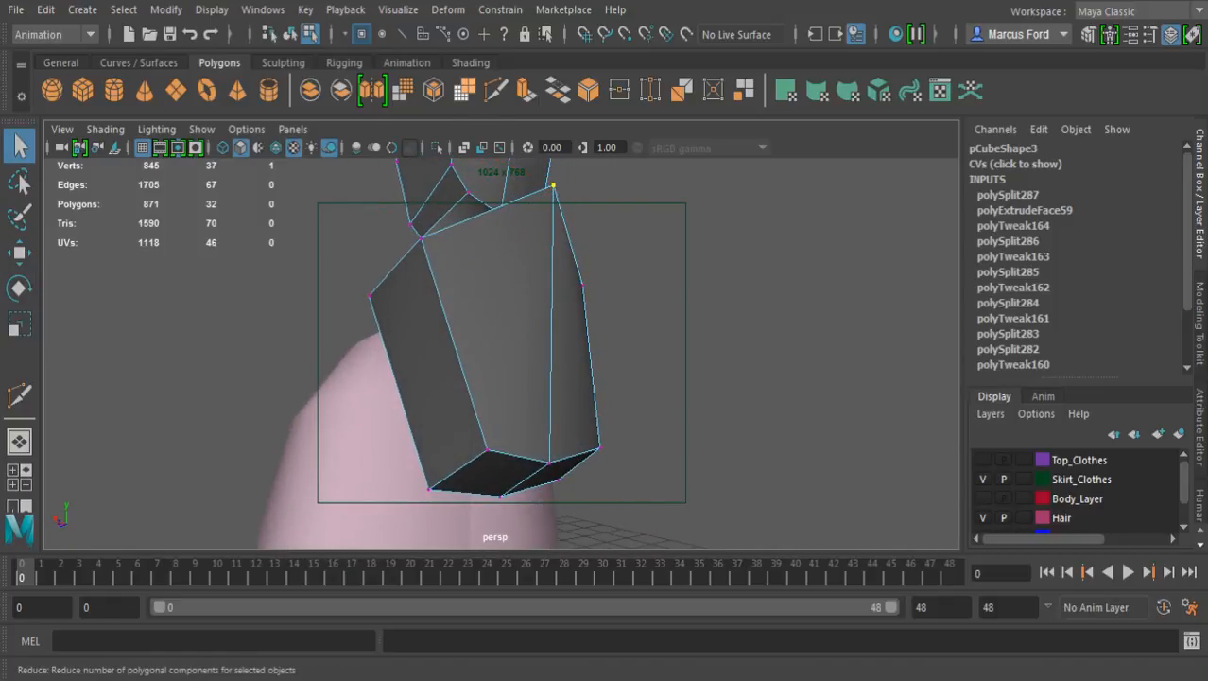
# Start a Multi-Cut near the lower end of the flared section, placing points across its side and outer face about 80% down
pyautogui.click(464, 90)
pyautogui.hotkey('ctrl', 'z')
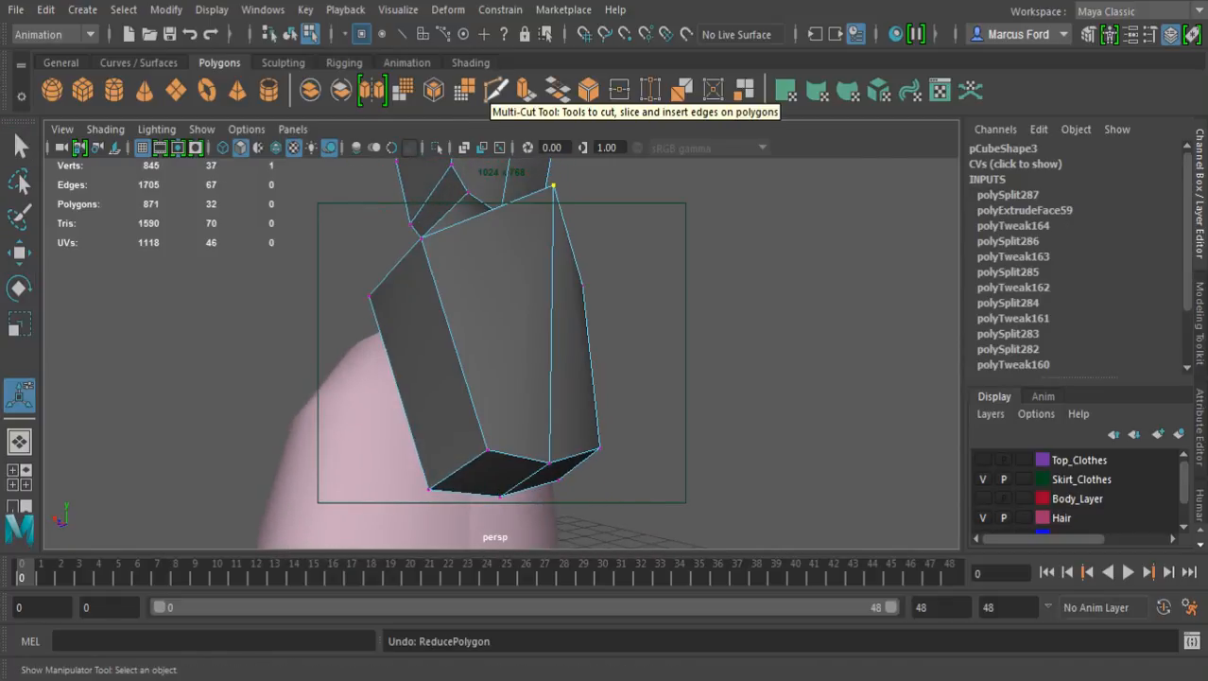
pyautogui.click(495, 89)
pyautogui.moveTo(397, 386)
pyautogui.keyDown('alt'); pyautogui.mouseDown()
pyautogui.moveTo(455, 399)
pyautogui.moveTo(401, 406)
pyautogui.mouseUp(); pyautogui.keyUp('alt')
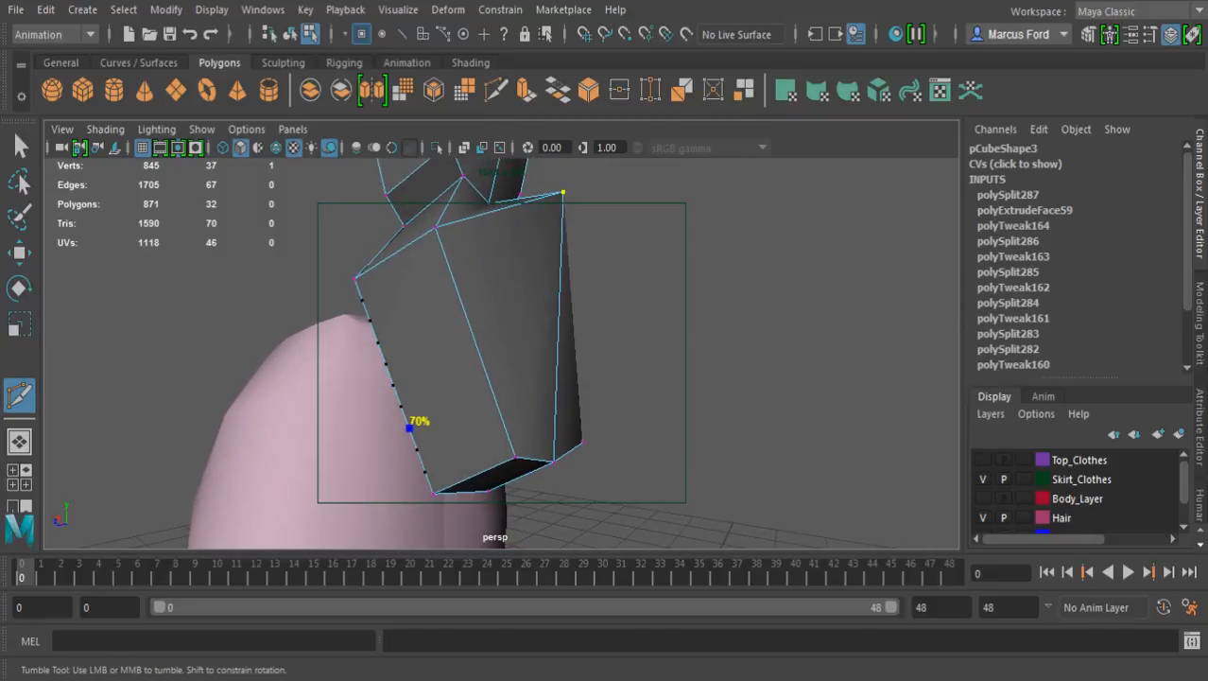
pyautogui.keyDown('shift'); pyautogui.moveTo(417, 450); pyautogui.dragTo(417, 450); pyautogui.keyUp('shift')
pyautogui.keyDown('shift'); pyautogui.click(498, 408); pyautogui.keyUp('shift')
pyautogui.keyDown('alt'); pyautogui.moveTo(556, 407); pyautogui.dragTo(156, 446); pyautogui.keyUp('alt')
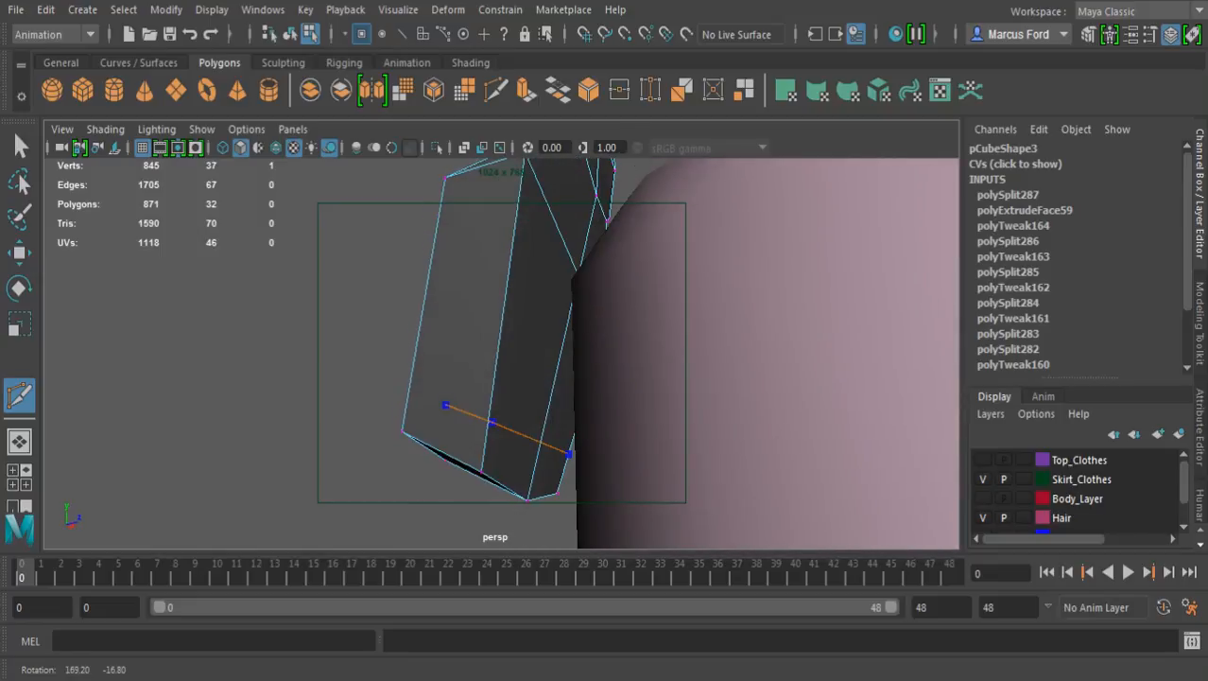
pyautogui.click(411, 380)
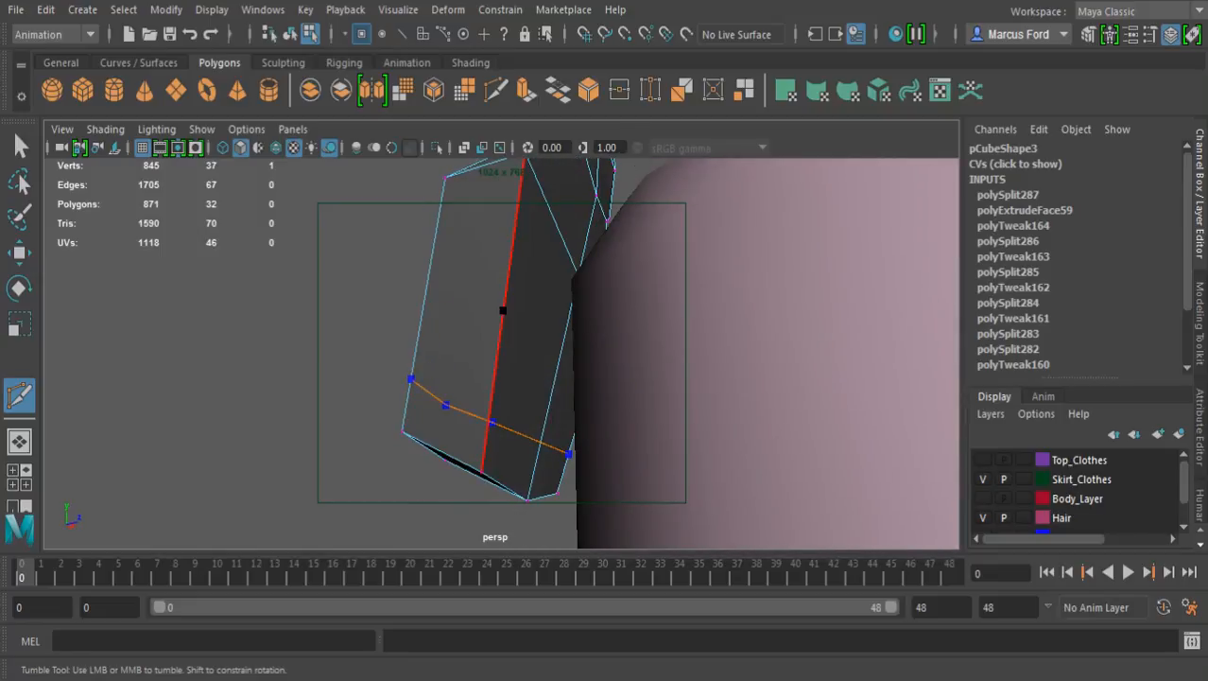
# Redo the misplaced cut point and complete the Multi-Cut loop around the lower end across the opposite side and inner faces
pyautogui.click(489, 406)
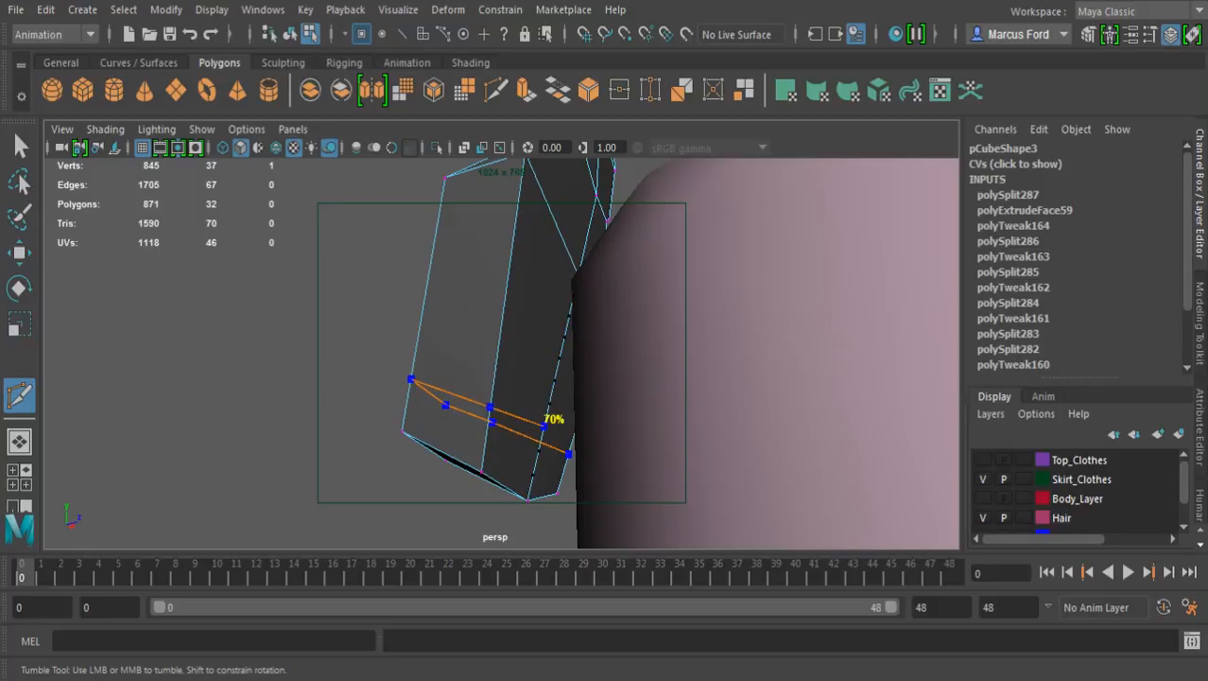
pyautogui.hotkey('ctrl', 'z')
pyautogui.keyDown('alt'); pyautogui.moveTo(571, 397); pyautogui.dragTo(474, 282); pyautogui.keyUp('alt')
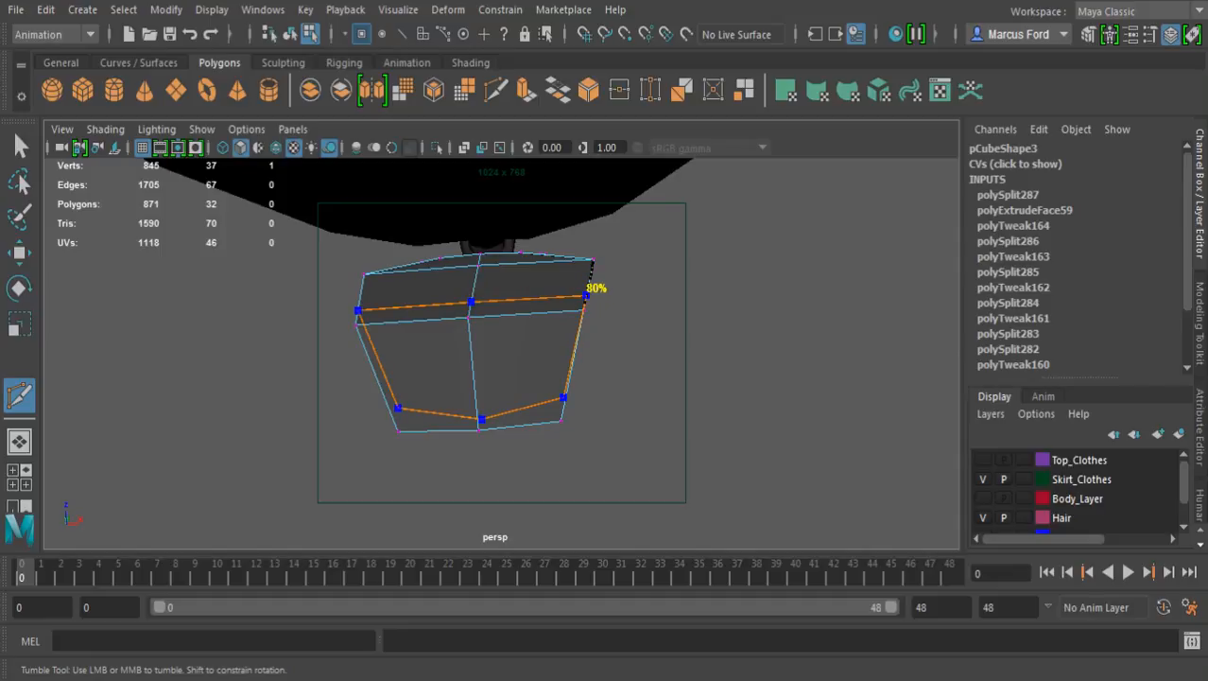
pyautogui.keyDown('alt'); pyautogui.moveTo(529, 369); pyautogui.dragTo(383, 473); pyautogui.keyUp('alt')
pyautogui.keyDown('alt'); pyautogui.moveTo(437, 416); pyautogui.dragTo(416, 422); pyautogui.keyUp('alt')
pyautogui.press('Return')
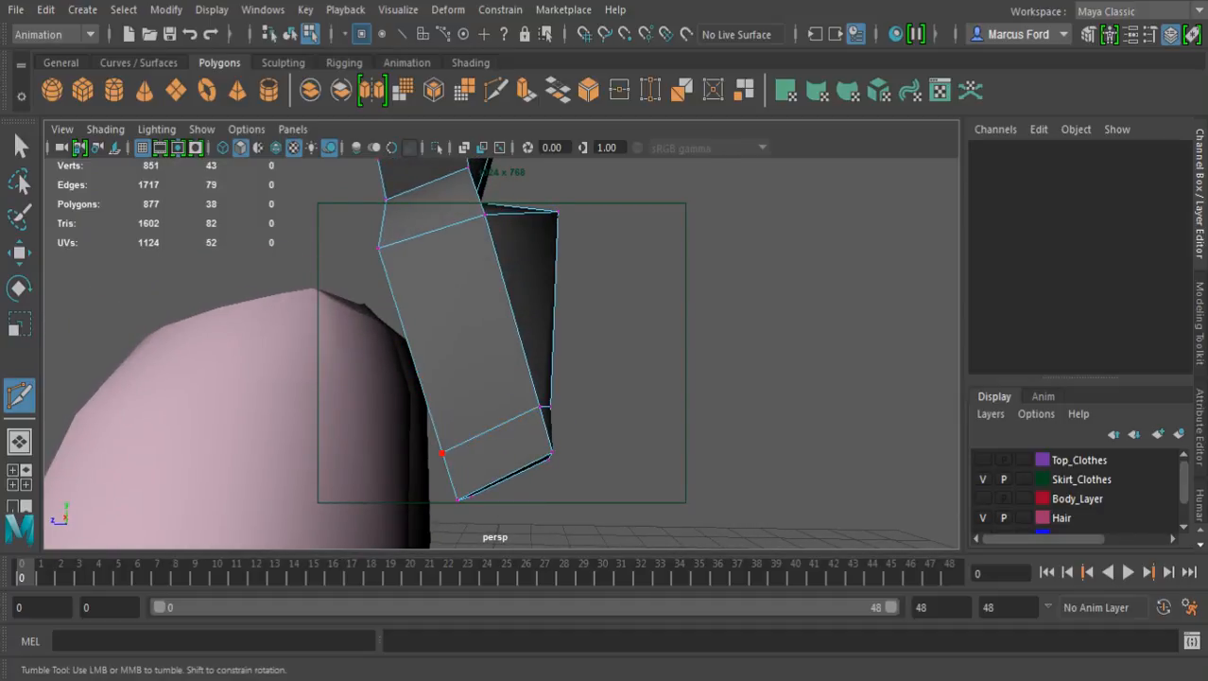
# Move the new lower loop's center vertex on the outer face away from the body
pyautogui.keyDown('alt'); pyautogui.moveTo(539, 378); pyautogui.dragTo(277, 396); pyautogui.keyUp('alt')
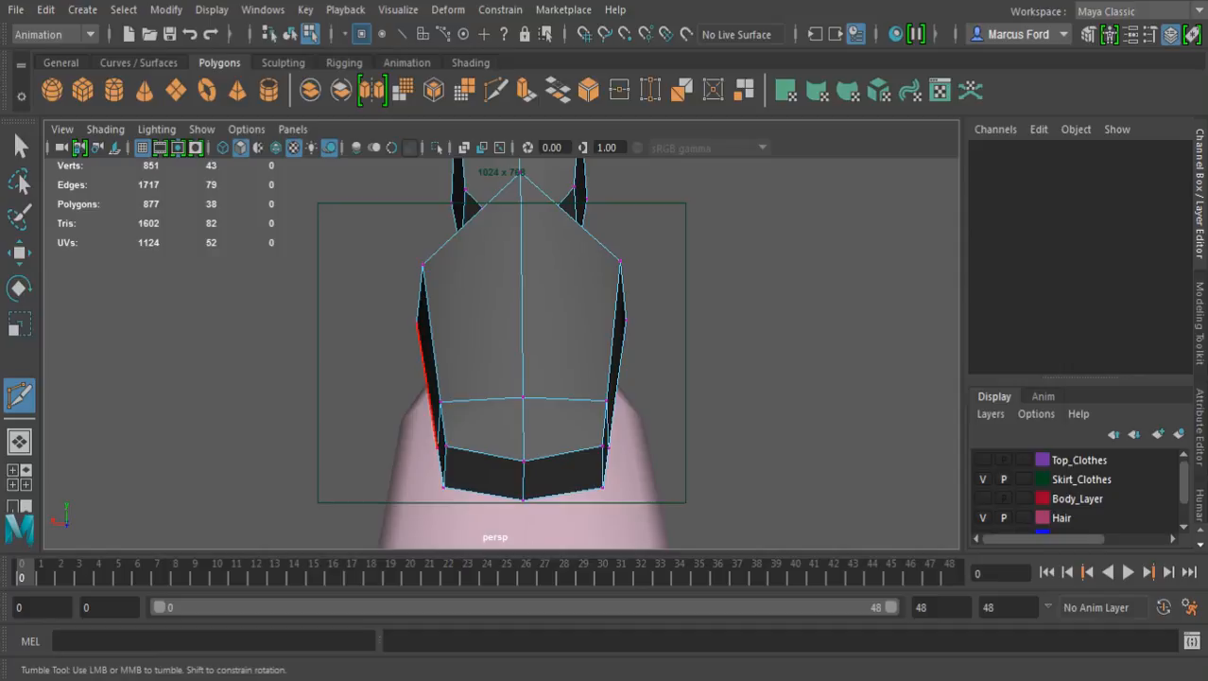
pyautogui.press('w')
pyautogui.click(523, 397)
pyautogui.keyDown('alt'); pyautogui.moveTo(523, 397); pyautogui.dragTo(783, 399); pyautogui.keyUp('alt')
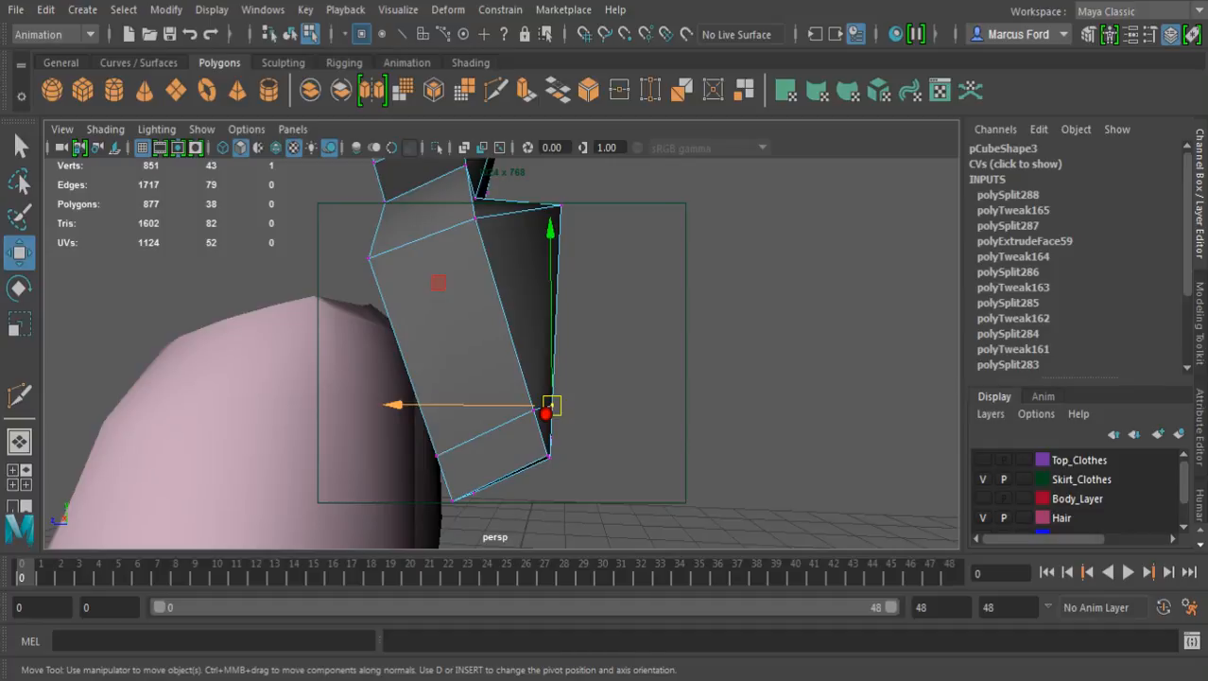
pyautogui.moveTo(395, 405); pyautogui.dragTo(284, 383)
pyautogui.keyDown('alt'); pyautogui.moveTo(359, 397); pyautogui.dragTo(360, 301, button='middle'); pyautogui.keyUp('alt')
pyautogui.keyDown('alt'); pyautogui.moveTo(359, 300); pyautogui.dragTo(386, 331); pyautogui.keyUp('alt')
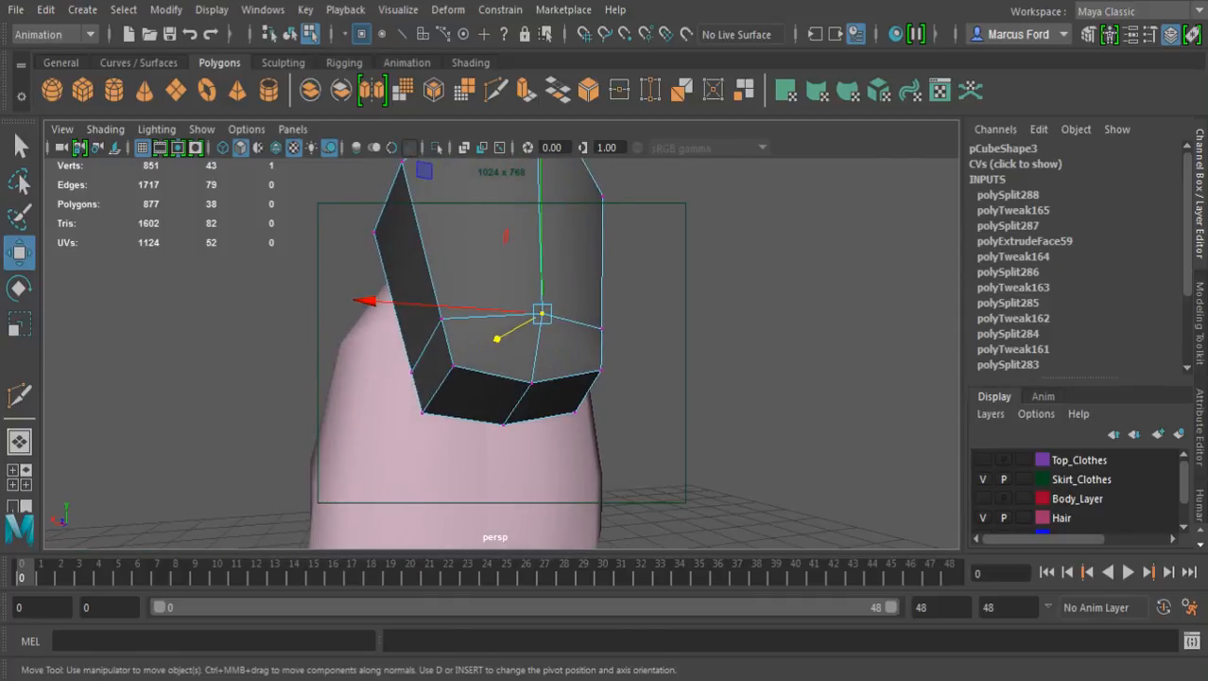
# Move the two center vertices of the section's bottom face straight down to form a pointed lower end
pyautogui.click(503, 425)
pyautogui.keyDown('shift'); pyautogui.click(575, 413); pyautogui.keyUp('shift')
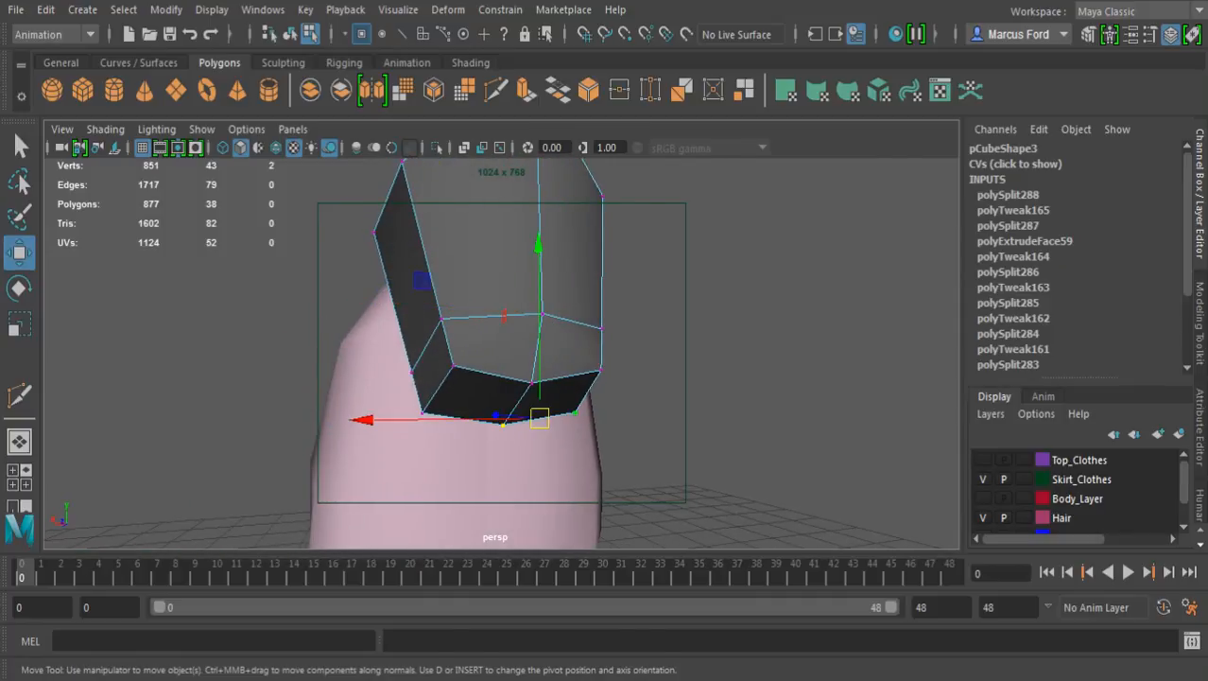
pyautogui.keyDown('shift'); pyautogui.click(575, 412); pyautogui.keyUp('shift')
pyautogui.keyDown('shift'); pyautogui.click(531, 383); pyautogui.keyUp('shift')
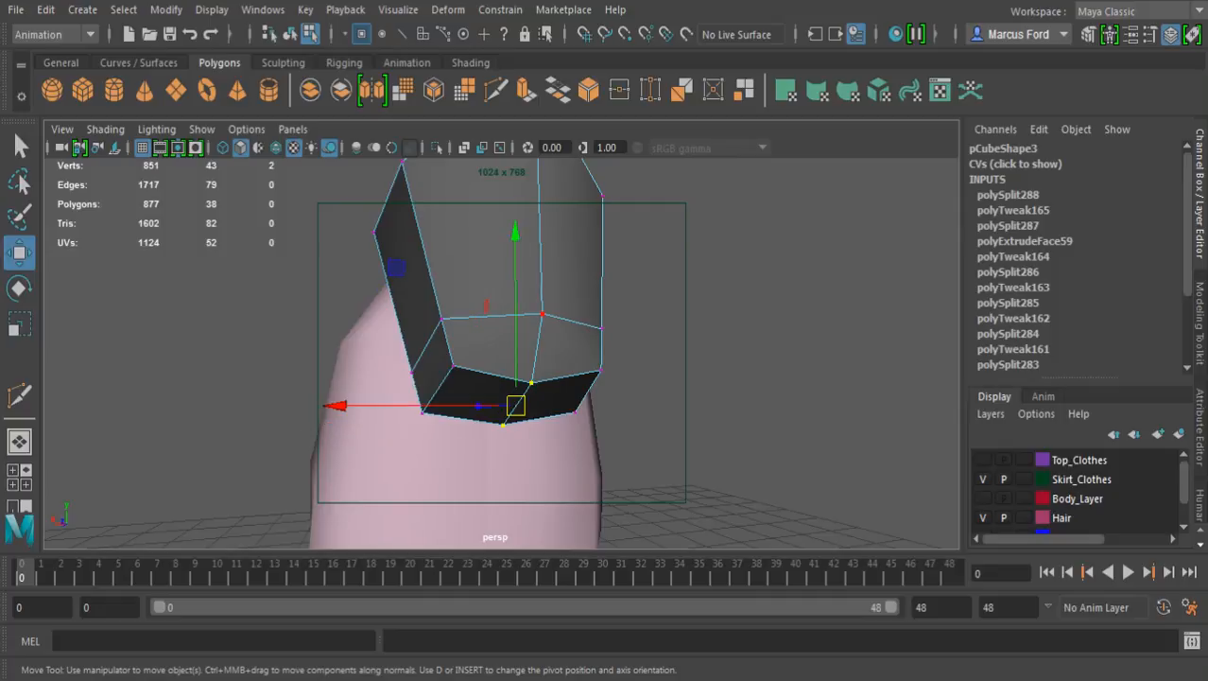
pyautogui.moveTo(515, 405); pyautogui.dragTo(515, 464)
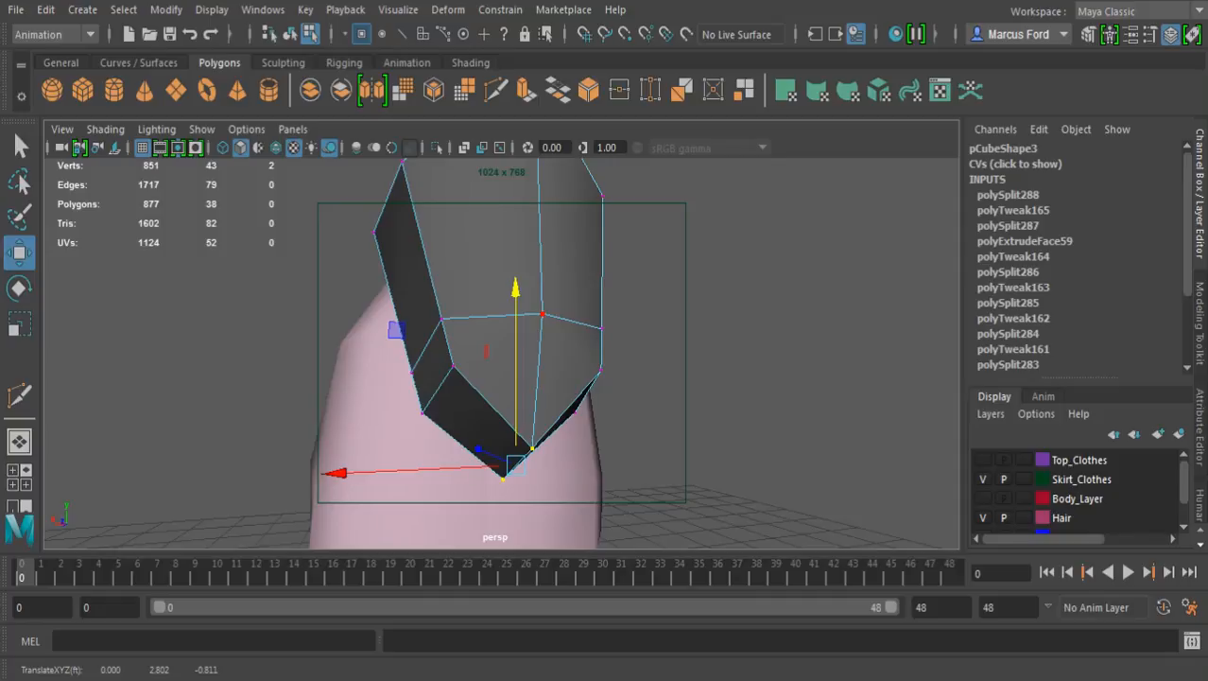
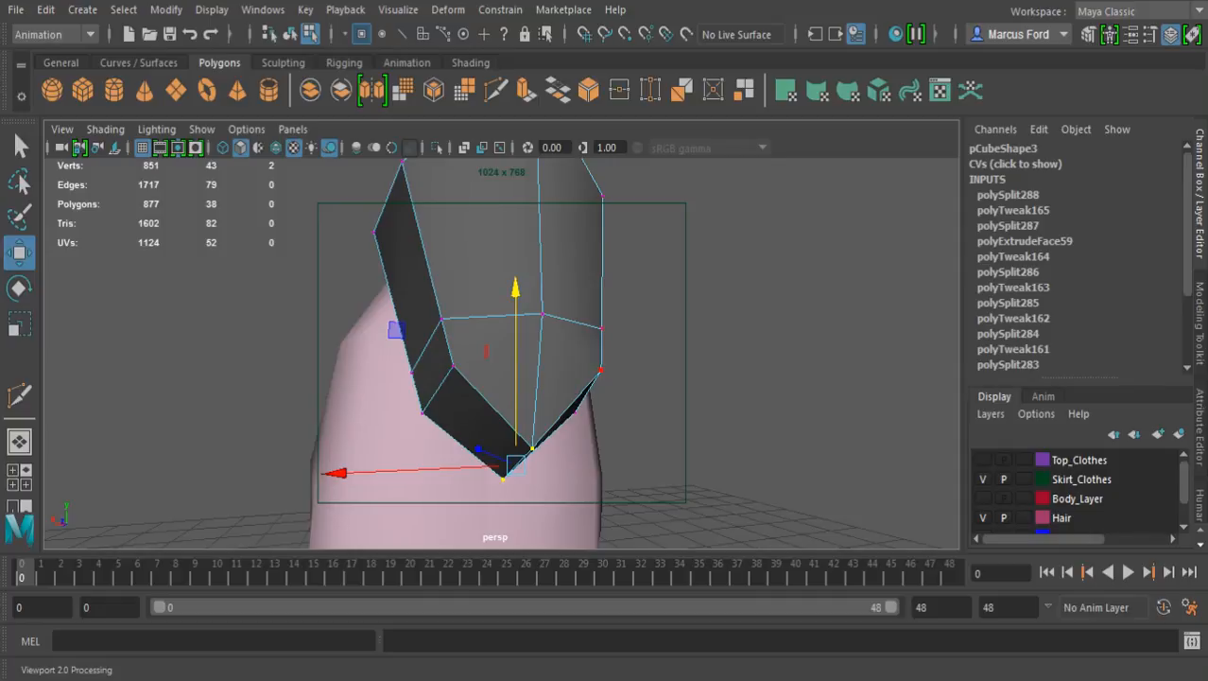
# Widen the lower loop of the flared section by scaling its four side vertices outward along the width
pyautogui.click(719, 378)
pyautogui.moveTo(700, 369)
pyautogui.keyDown('alt'); pyautogui.mouseDown()
pyautogui.moveTo(613, 403)
pyautogui.moveTo(714, 369)
pyautogui.mouseUp(); pyautogui.keyUp('alt')
pyautogui.press('q')
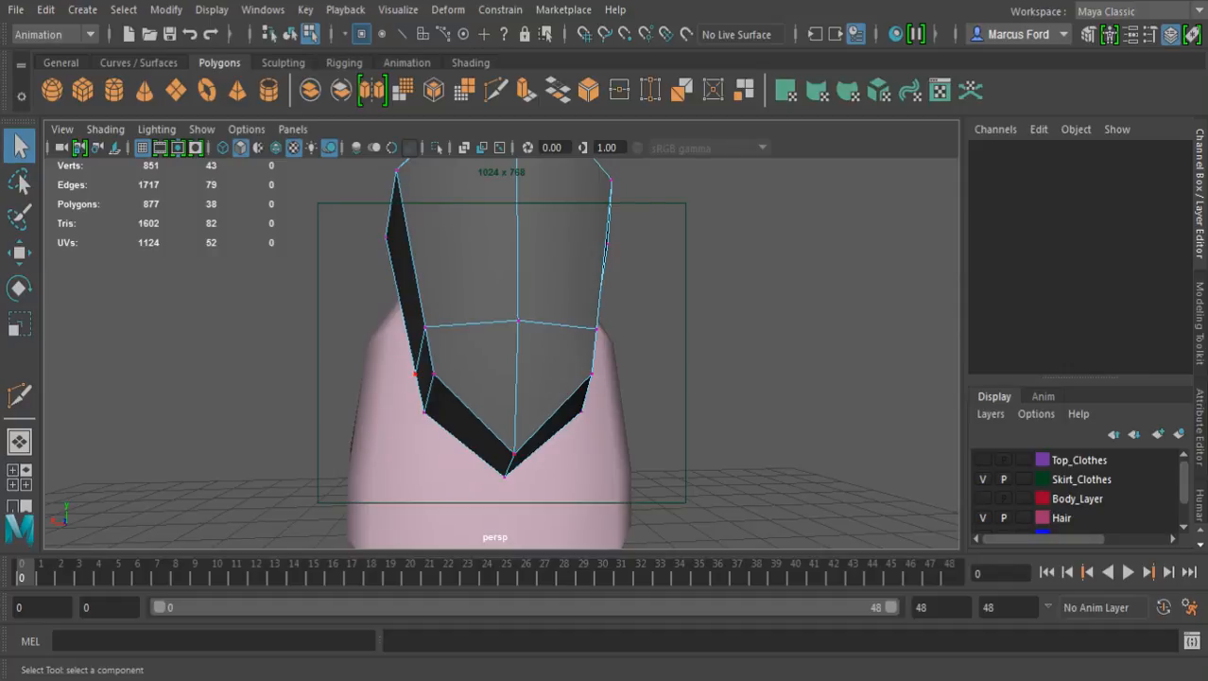
pyautogui.click(415, 374)
pyautogui.keyDown('shift'); pyautogui.click(424, 327); pyautogui.keyUp('shift')
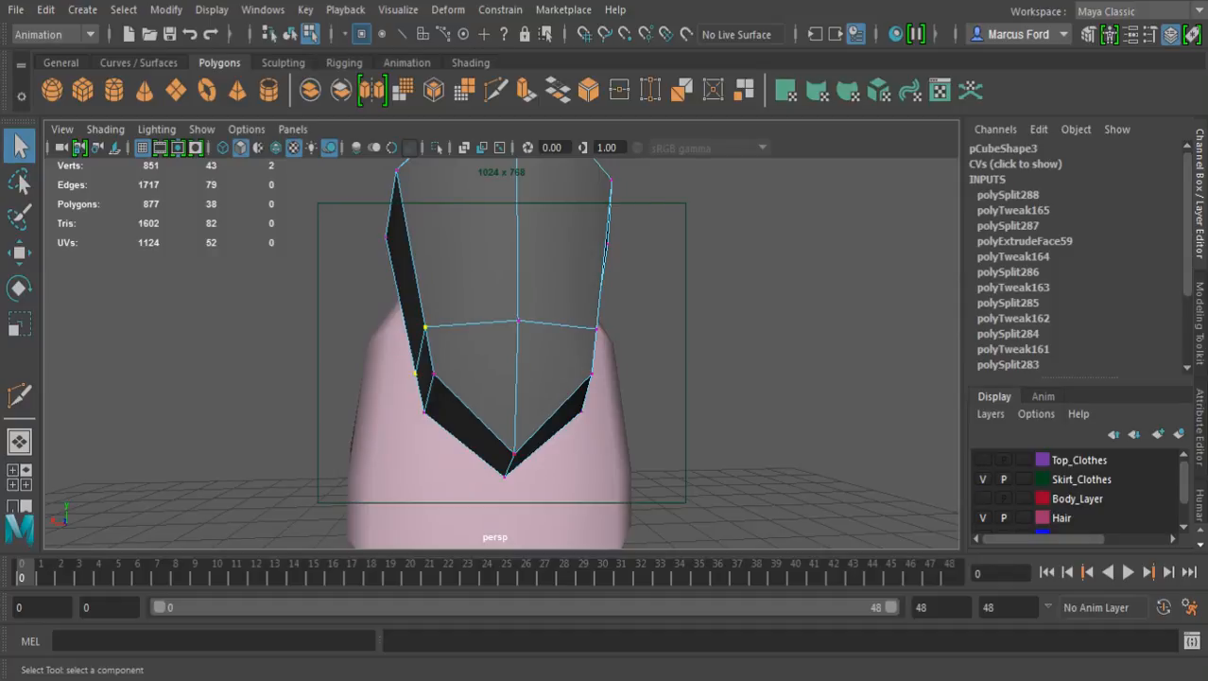
pyautogui.keyDown('alt'); pyautogui.moveTo(529, 435); pyautogui.dragTo(397, 431); pyautogui.keyUp('alt')
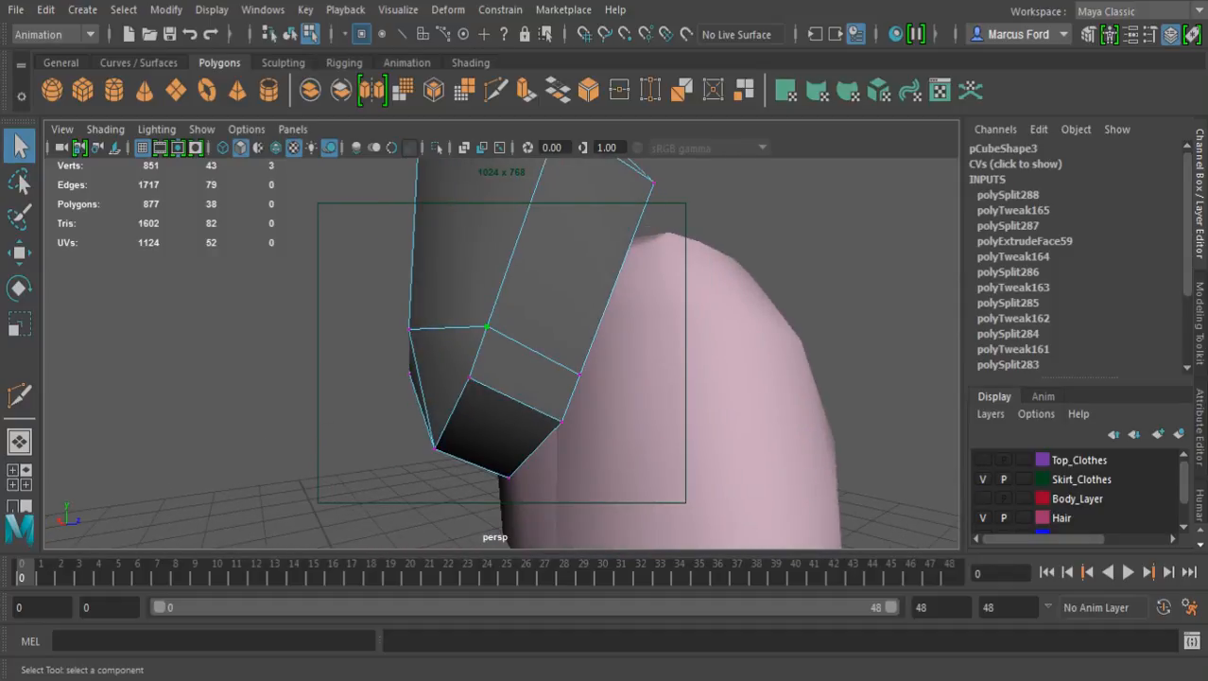
pyautogui.keyDown('alt'); pyautogui.moveTo(580, 379); pyautogui.dragTo(675, 374); pyautogui.keyUp('alt')
pyautogui.keyDown('alt'); pyautogui.moveTo(579, 348); pyautogui.dragTo(580, 385); pyautogui.keyUp('alt')
pyautogui.press('r')
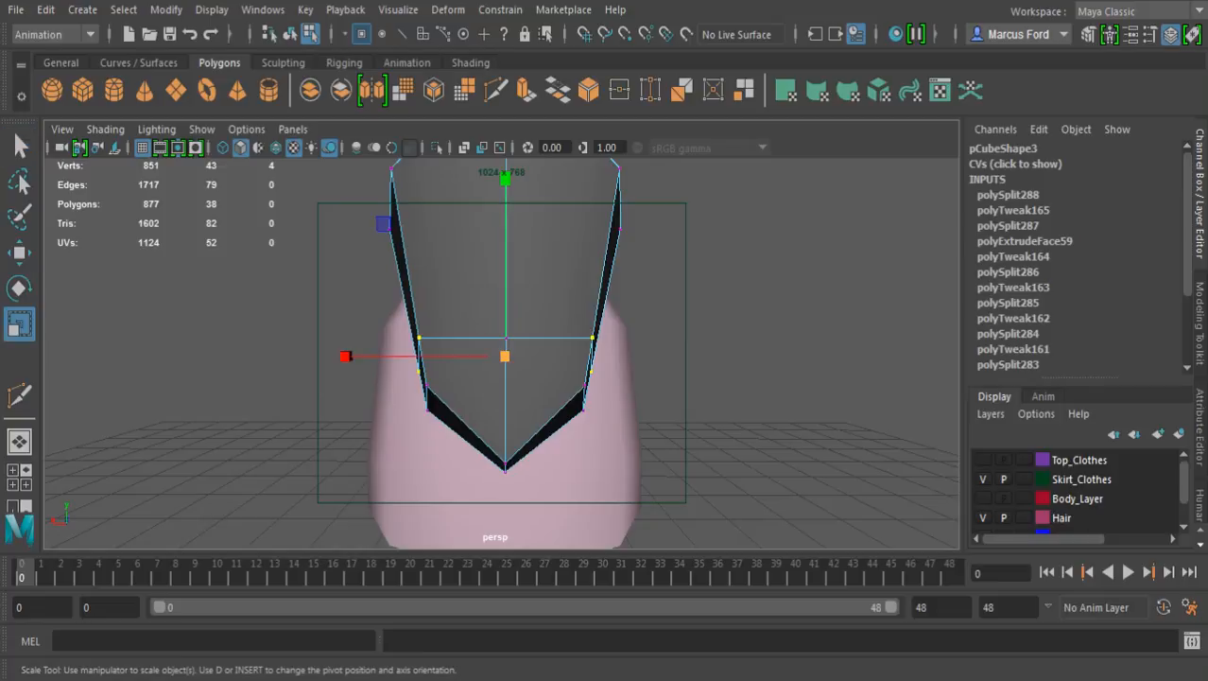
pyautogui.moveTo(346, 355); pyautogui.dragTo(306, 356)
# Lower the four side vertices of the section's bottom edge and scale them closer together along the width
pyautogui.press('q')
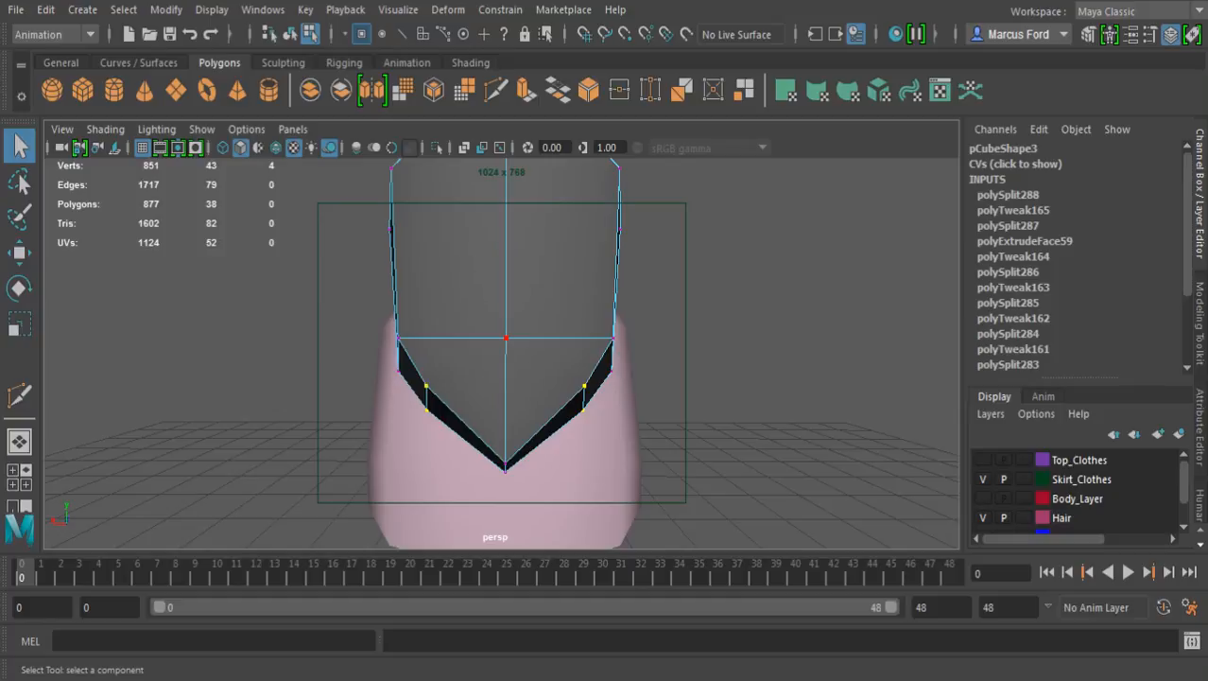
pyautogui.press('w')
pyautogui.moveTo(505, 225); pyautogui.dragTo(505, 254)
pyautogui.press('r')
pyautogui.moveTo(346, 436); pyautogui.dragTo(397, 406)
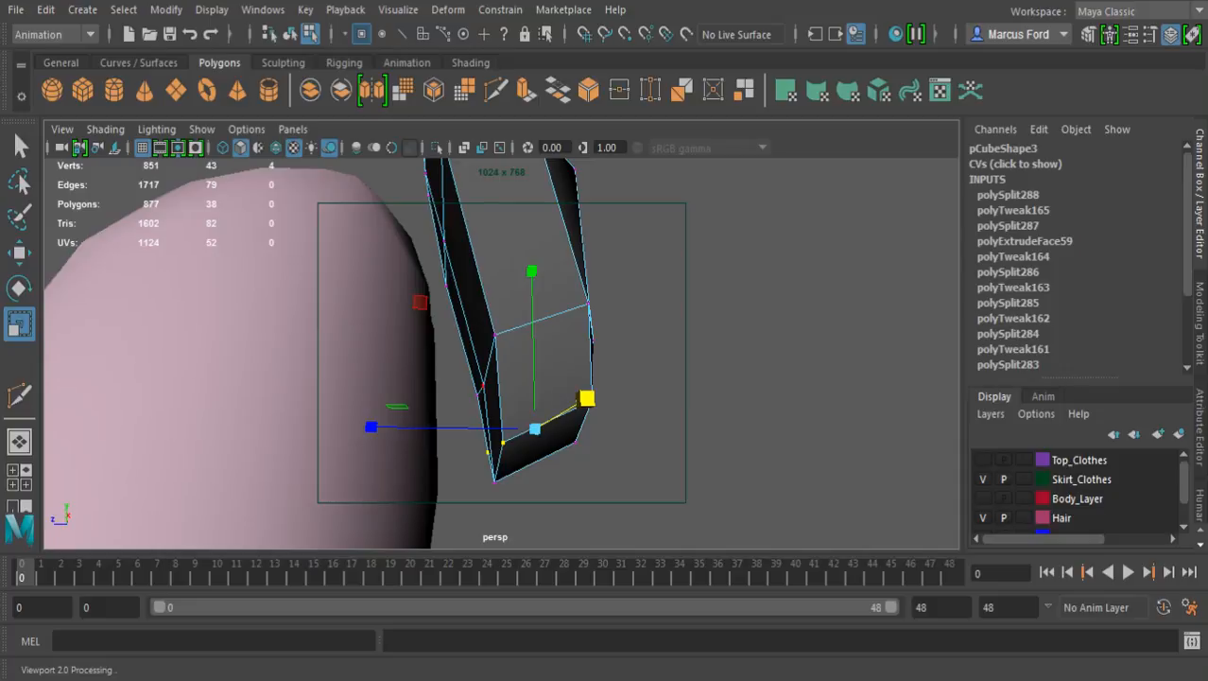
# Move the outer bottom edge's three vertices and the lower loop's two outer side vertices together toward the body
pyautogui.keyDown('alt'); pyautogui.moveTo(586, 399); pyautogui.dragTo(433, 433); pyautogui.keyUp('alt')
pyautogui.keyDown('alt'); pyautogui.moveTo(433, 359); pyautogui.dragTo(452, 496, button='middle'); pyautogui.keyUp('alt')
pyautogui.keyDown('alt'); pyautogui.moveTo(452, 497); pyautogui.dragTo(123, 480); pyautogui.keyUp('alt')
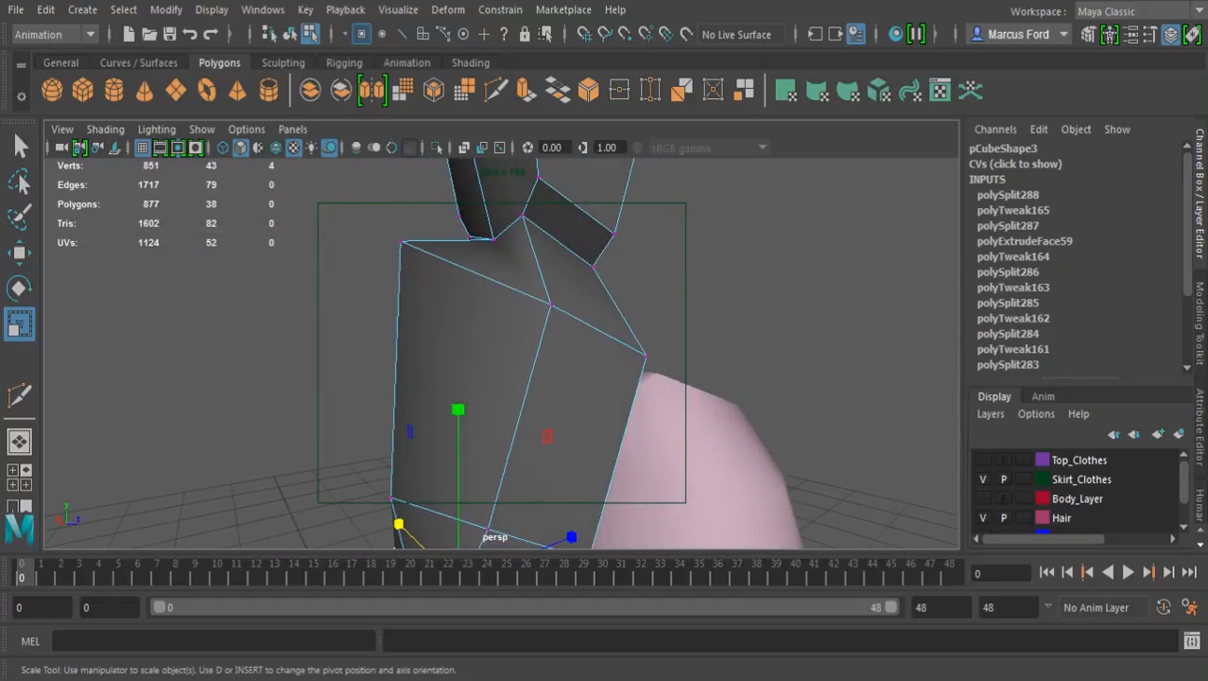
pyautogui.keyDown('alt'); pyautogui.moveTo(123, 480); pyautogui.dragTo(137, 410, button='middle'); pyautogui.keyUp('alt')
pyautogui.keyDown('alt'); pyautogui.moveTo(137, 411); pyautogui.dragTo(444, 300); pyautogui.keyUp('alt')
pyautogui.click(425, 291)
pyautogui.keyDown('shift'); pyautogui.click(467, 338); pyautogui.keyUp('shift')
pyautogui.keyDown('shift'); pyautogui.click(555, 386); pyautogui.keyUp('shift')
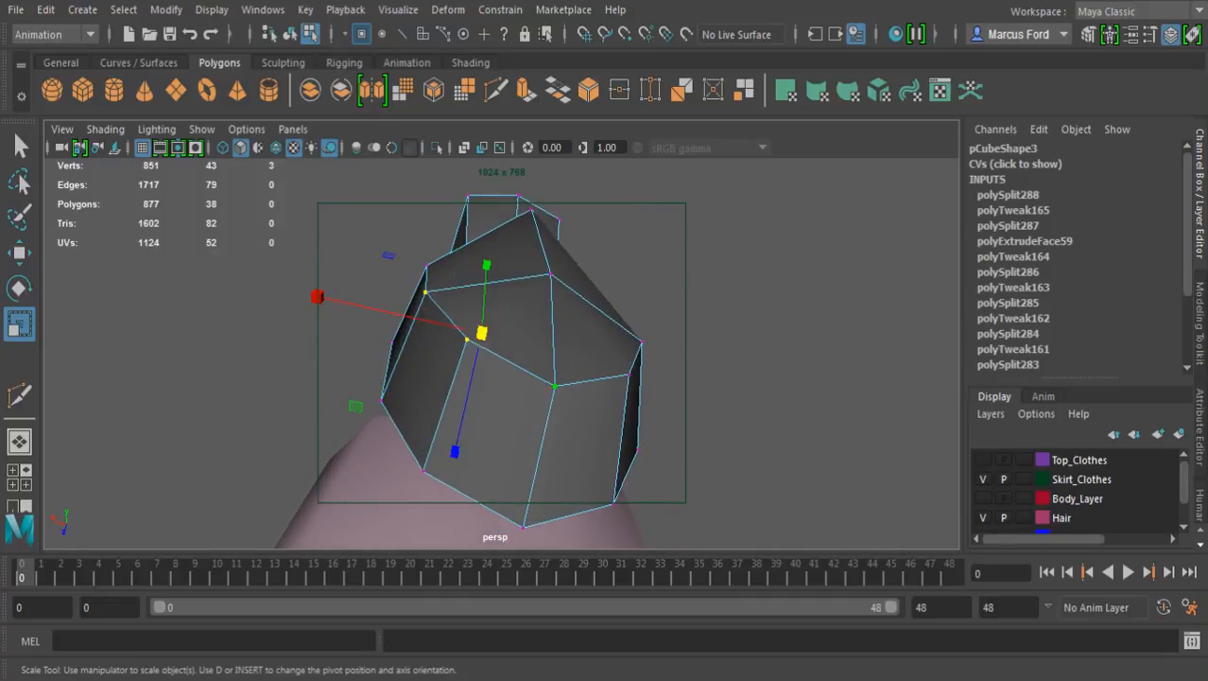
pyautogui.keyDown('shift'); pyautogui.click(628, 375); pyautogui.keyUp('shift')
pyautogui.keyDown('shift'); pyautogui.click(642, 341); pyautogui.keyUp('shift')
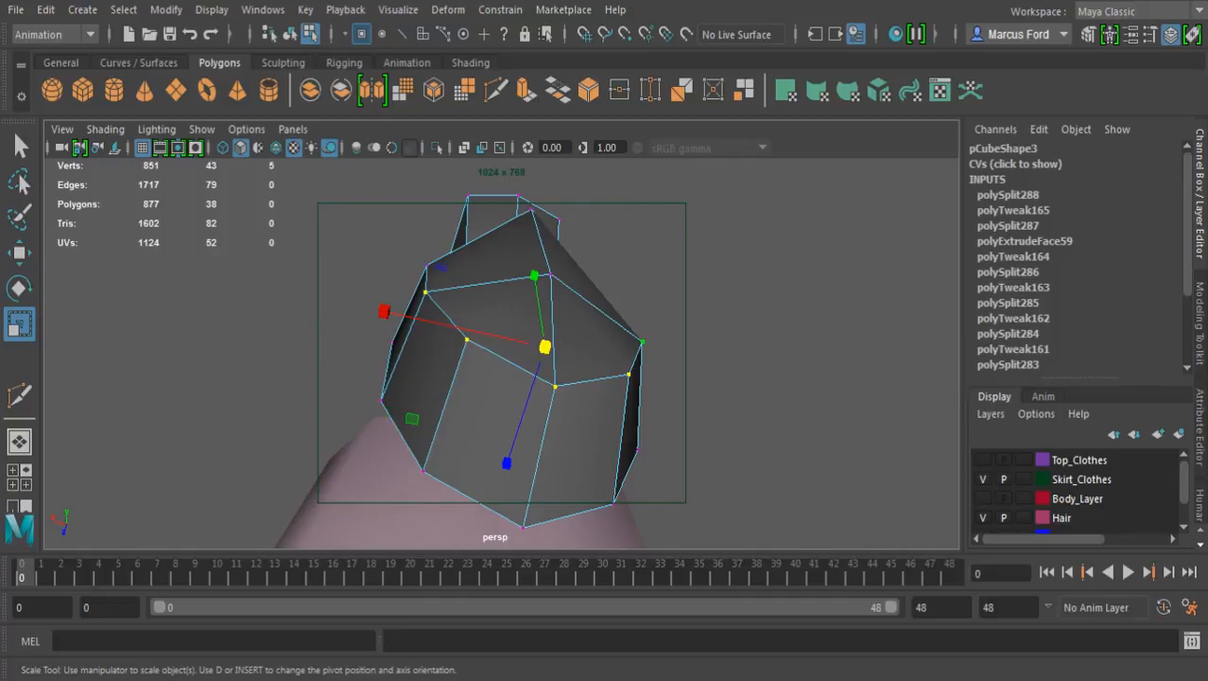
pyautogui.press('w')
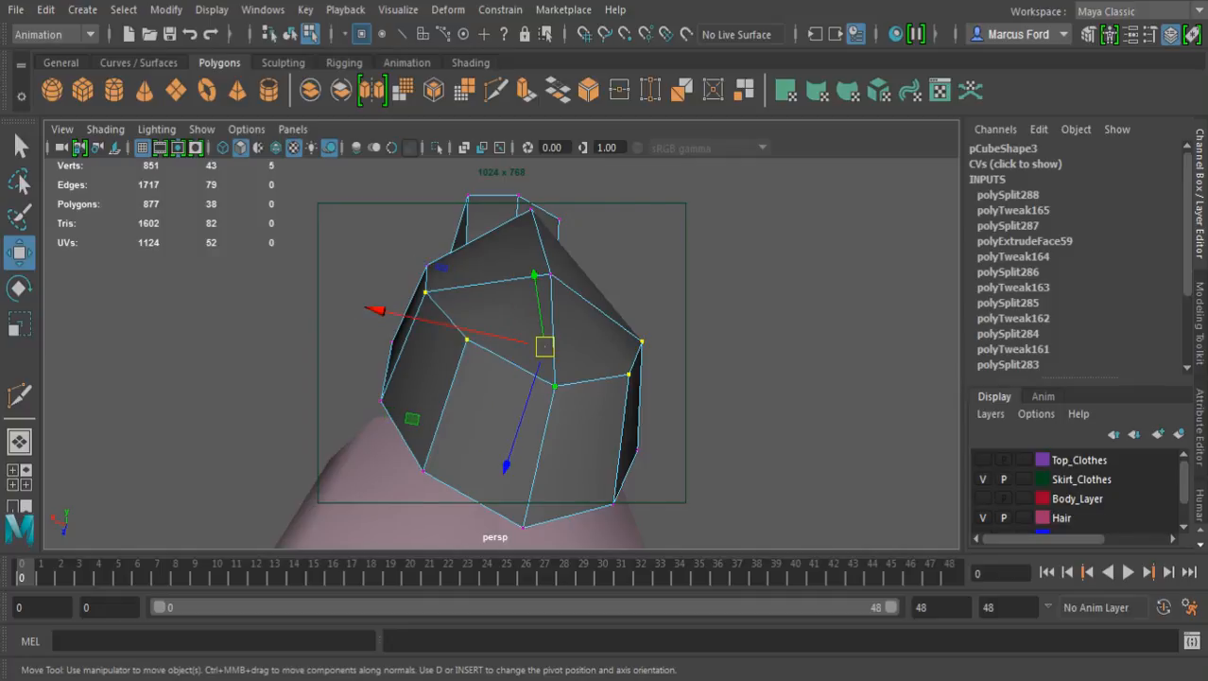
pyautogui.moveTo(506, 465); pyautogui.dragTo(700, 613)
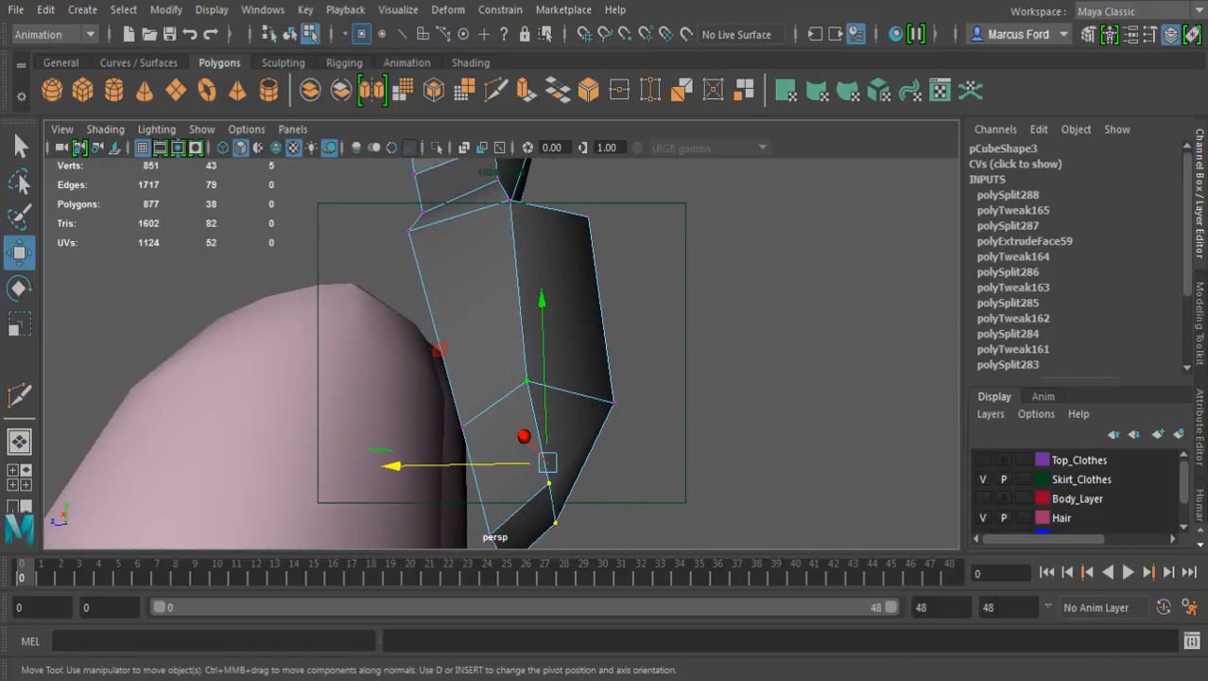
# Adjust the depth of only the lower loop's two outer side vertices
pyautogui.click(526, 381)
pyautogui.keyDown('alt'); pyautogui.moveTo(527, 381); pyautogui.dragTo(81, 415); pyautogui.keyUp('alt')
pyautogui.keyDown('shift'); pyautogui.click(514, 403); pyautogui.keyUp('shift')
pyautogui.keyDown('alt'); pyautogui.moveTo(514, 403); pyautogui.dragTo(470, 402); pyautogui.keyUp('alt')
pyautogui.moveTo(620, 407); pyautogui.dragTo(605, 464)
pyautogui.keyDown('alt'); pyautogui.moveTo(605, 464); pyautogui.dragTo(603, 536, button='middle'); pyautogui.keyUp('alt')
pyautogui.keyDown('alt'); pyautogui.moveTo(604, 536); pyautogui.dragTo(511, 509); pyautogui.keyUp('alt')
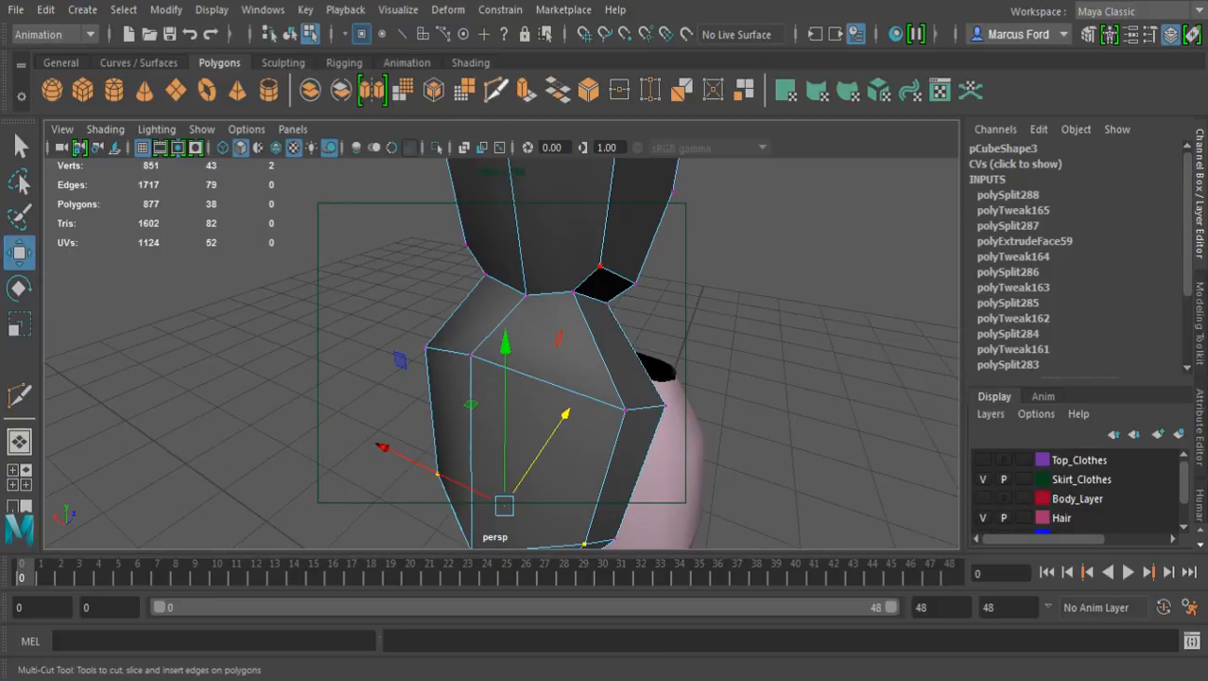
# Multi-Cut a closed edge loop around the flared section, midway between the narrow waist and its widest upper loop
pyautogui.click(495, 90)
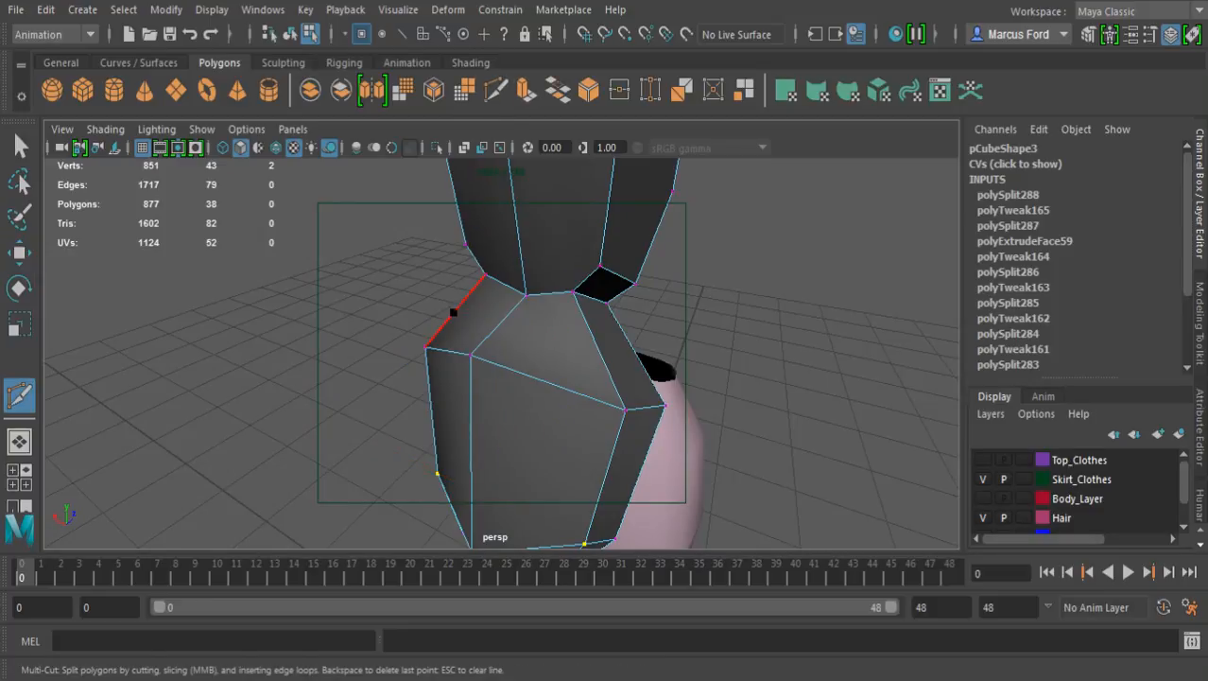
pyautogui.click(501, 322)
pyautogui.click(598, 350)
pyautogui.click(636, 352)
pyautogui.keyDown('alt'); pyautogui.moveTo(645, 374); pyautogui.dragTo(279, 352); pyautogui.keyUp('alt')
pyautogui.click(434, 381)
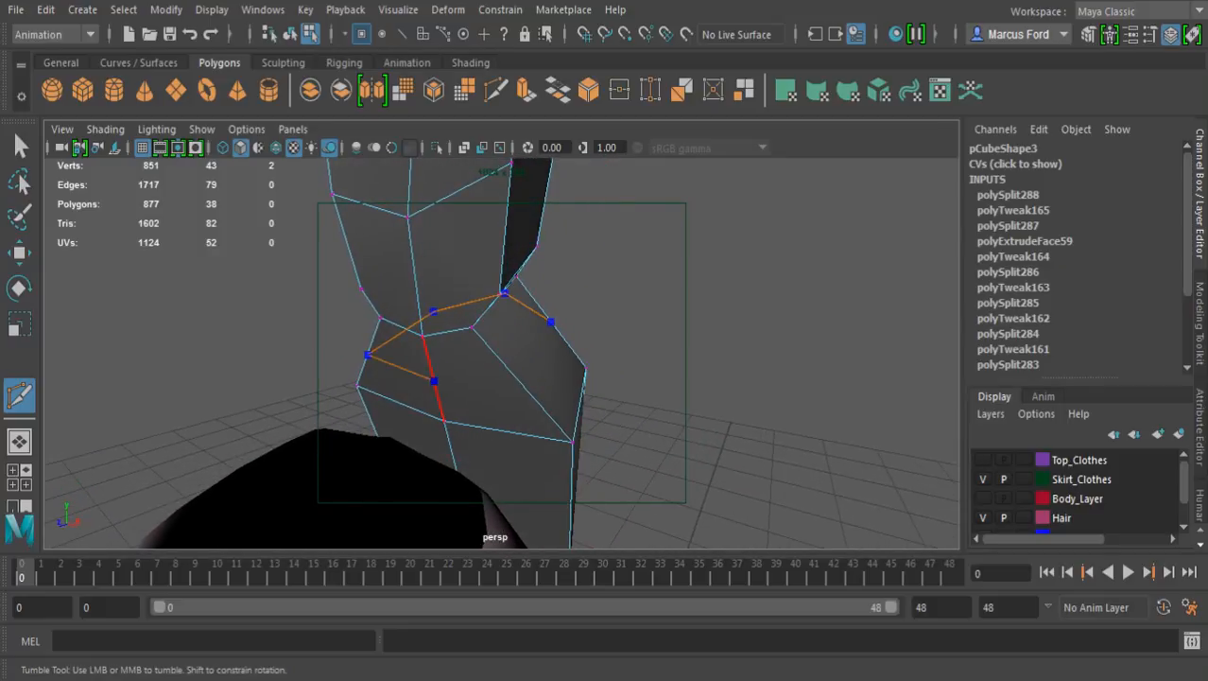
pyautogui.click(522, 383)
pyautogui.click(551, 321)
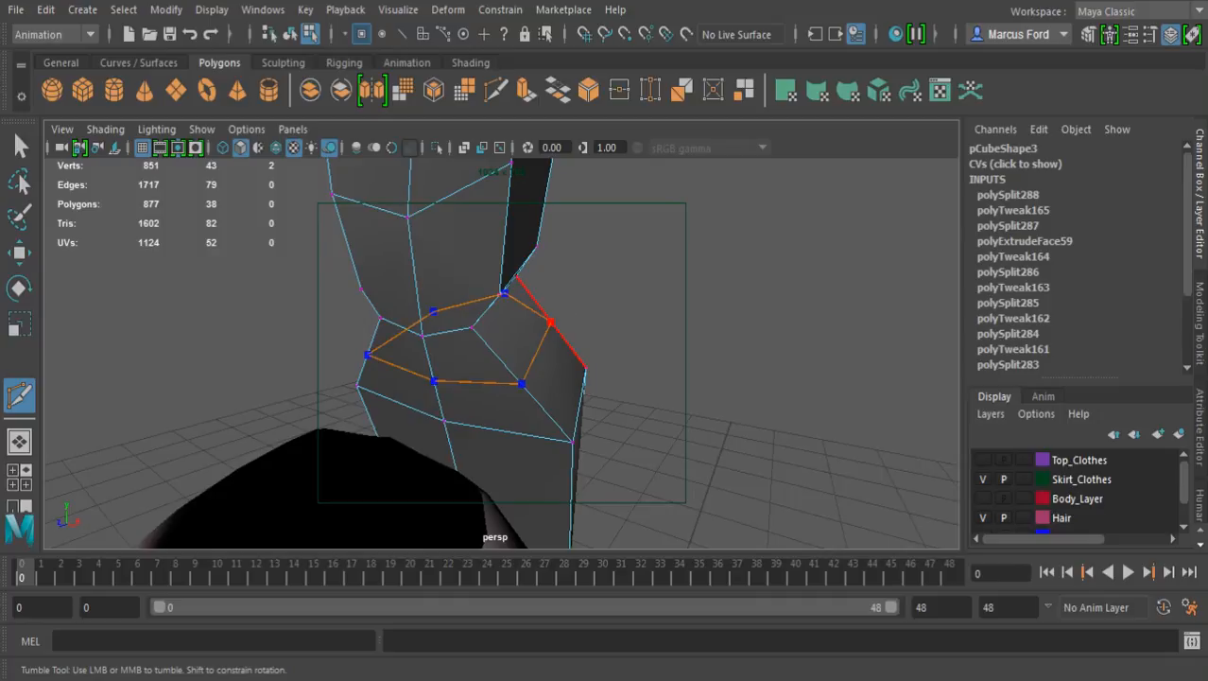
pyautogui.press('Return')
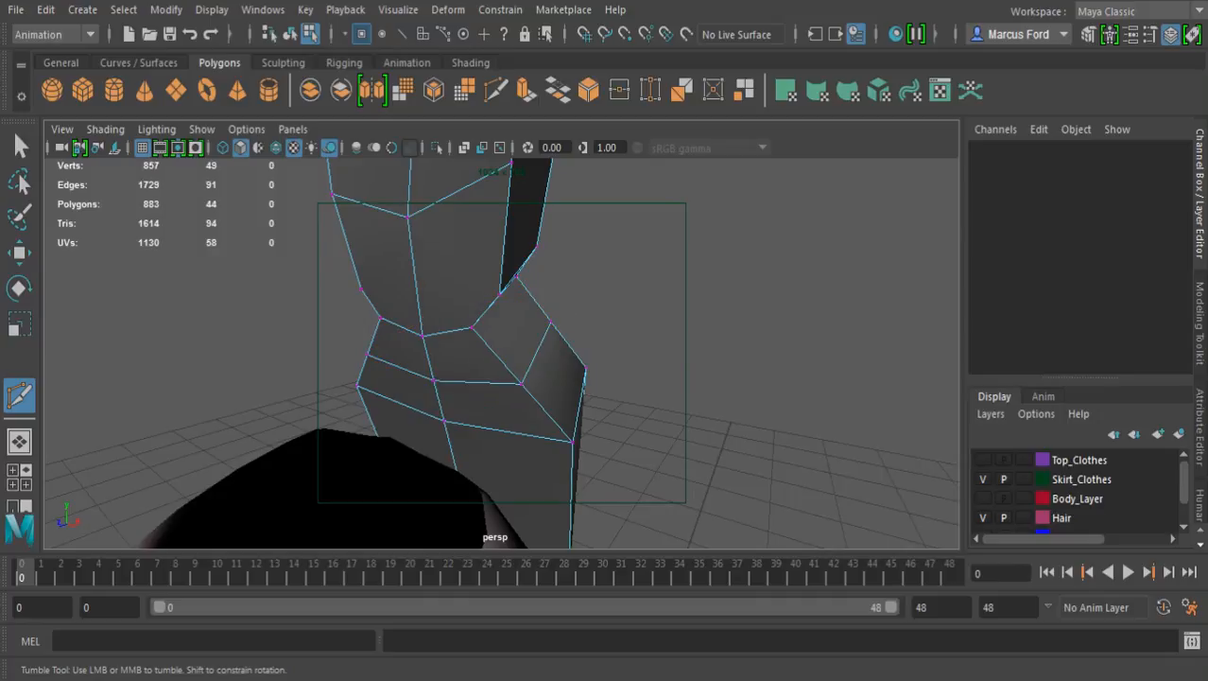
# Scale the new loop's four side vertices outward along the width by a factor of about 1.22
pyautogui.keyDown('alt'); pyautogui.moveTo(584, 383); pyautogui.dragTo(473, 385); pyautogui.keyUp('alt')
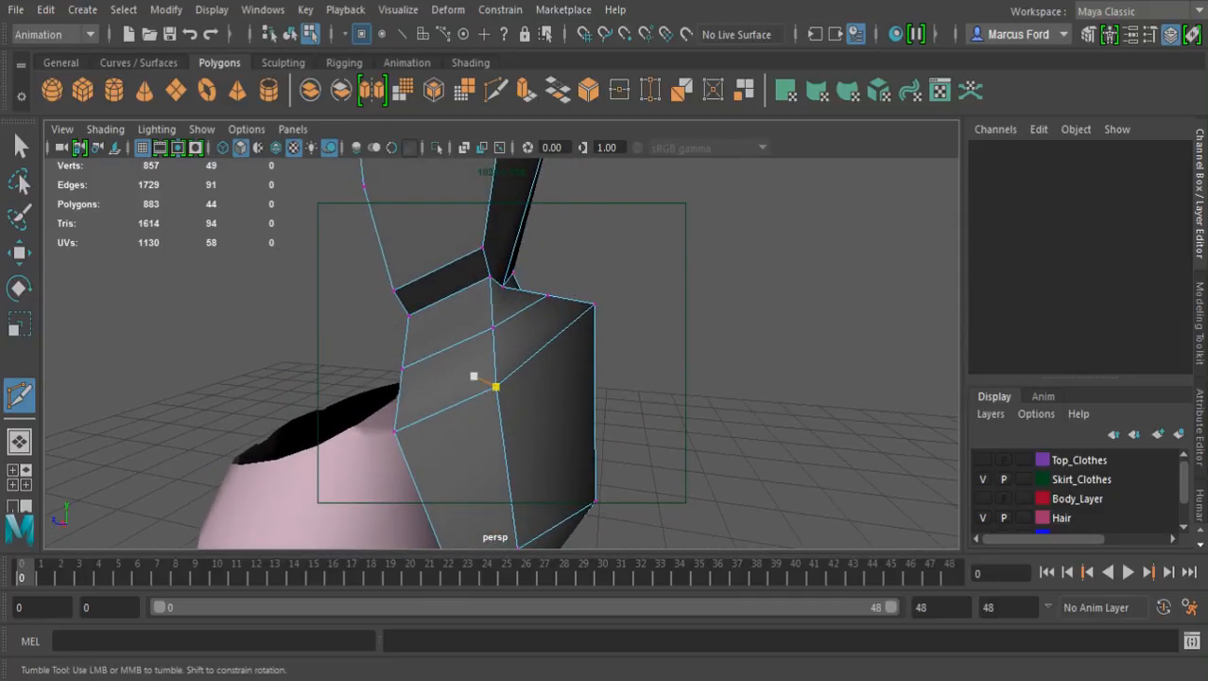
pyautogui.press('e')
pyautogui.press('r')
pyautogui.keyDown('alt'); pyautogui.moveTo(588, 314); pyautogui.dragTo(511, 346); pyautogui.keyUp('alt')
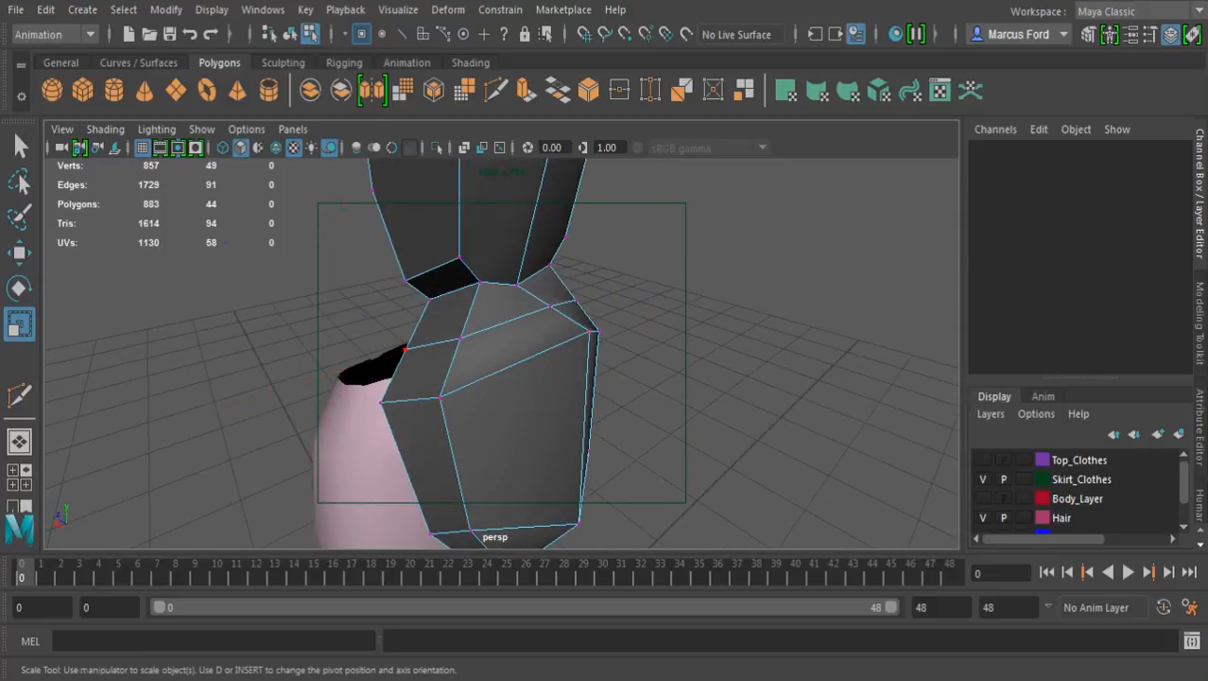
pyautogui.click(405, 350)
pyautogui.keyDown('shift'); pyautogui.click(460, 338); pyautogui.keyUp('shift')
pyautogui.keyDown('alt'); pyautogui.moveTo(590, 331); pyautogui.dragTo(397, 327); pyautogui.keyUp('alt')
pyautogui.keyDown('shift'); pyautogui.click(587, 352); pyautogui.keyUp('shift')
pyautogui.keyDown('shift'); pyautogui.click(642, 365); pyautogui.keyUp('shift')
pyautogui.keyDown('alt'); pyautogui.moveTo(610, 401); pyautogui.dragTo(737, 399); pyautogui.keyUp('alt')
pyautogui.moveTo(362, 326); pyautogui.dragTo(327, 327)
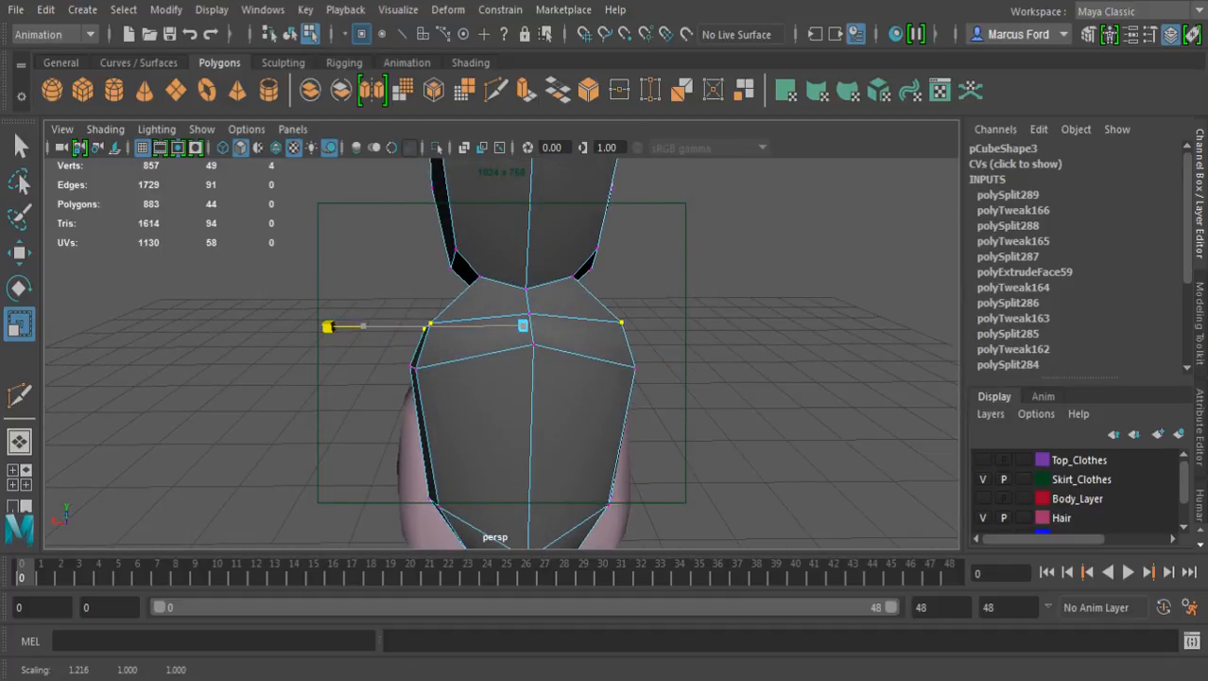
# Raise the new loop's four side vertices slightly and adjust the height of its outer center vertex
pyautogui.press('w')
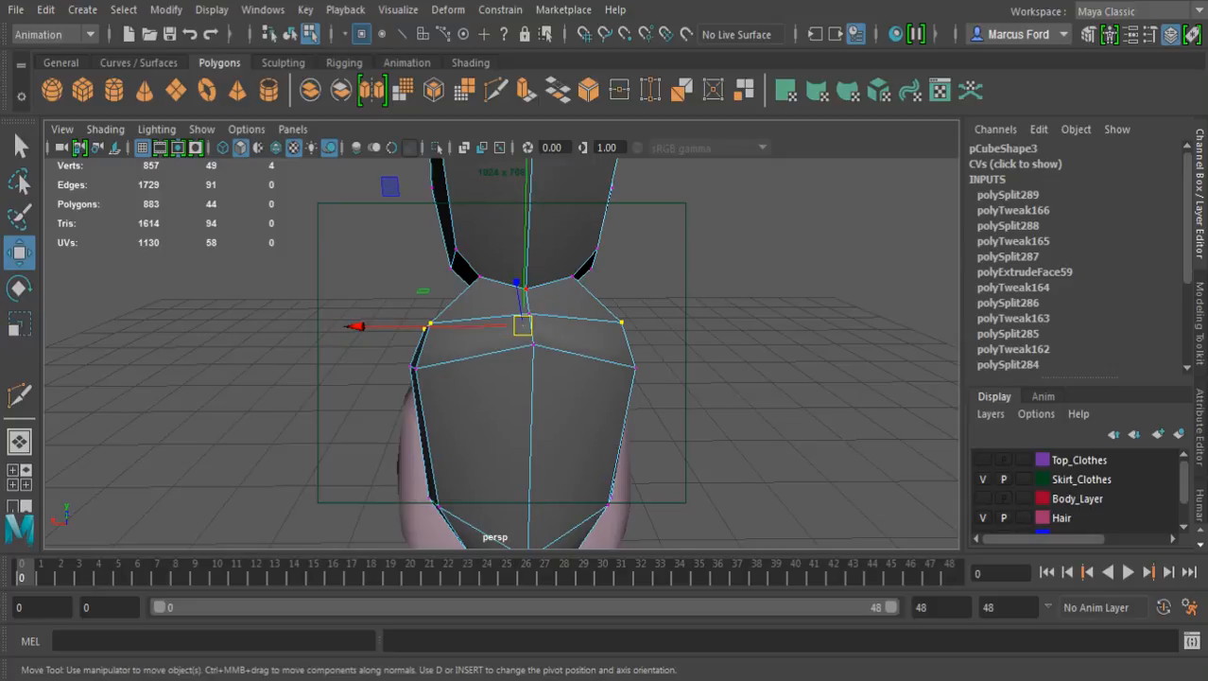
pyautogui.keyDown('alt'); pyautogui.moveTo(407, 378); pyautogui.dragTo(636, 348); pyautogui.keyUp('alt')
pyautogui.moveTo(469, 275); pyautogui.dragTo(469, 262)
pyautogui.click(541, 297)
pyautogui.moveTo(541, 253); pyautogui.dragTo(364, 208)
pyautogui.click(558, 287)
pyautogui.keyDown('alt'); pyautogui.moveTo(558, 287); pyautogui.dragTo(511, 374); pyautogui.keyUp('alt')
pyautogui.click(661, 379)
pyautogui.click(550, 271)
pyautogui.moveTo(549, 227); pyautogui.dragTo(338, 265)
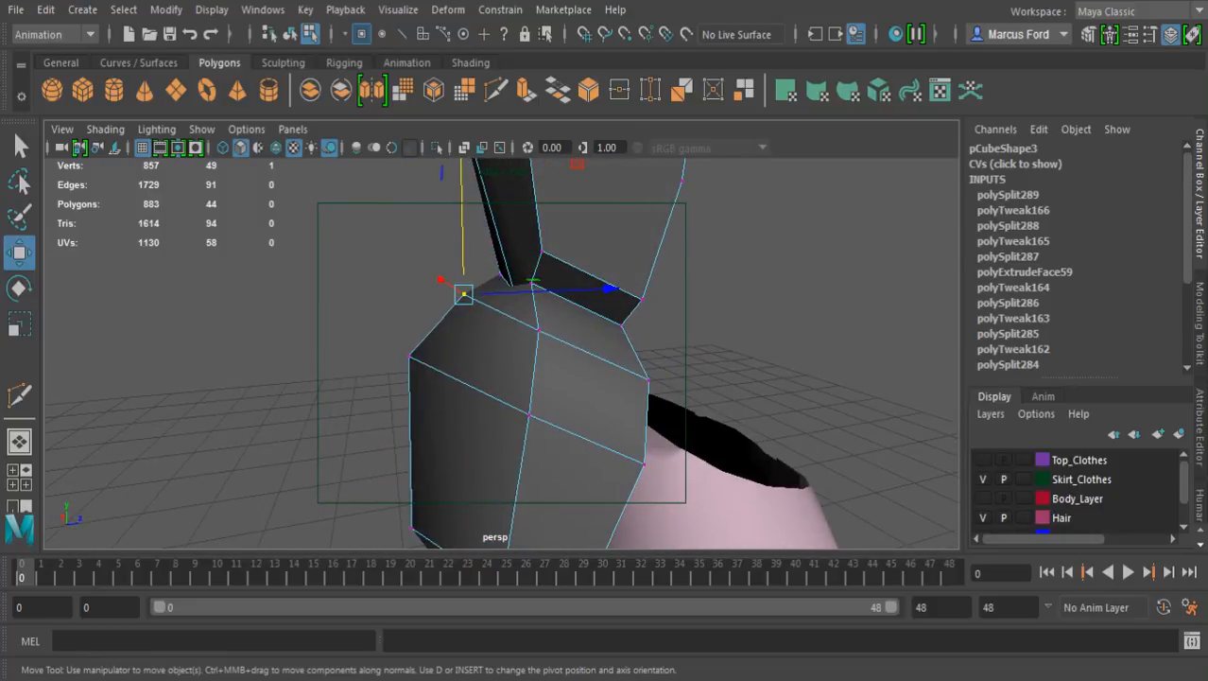
# Move the lower loop's center vertex on the inner face toward the body
pyautogui.keyDown('alt'); pyautogui.moveTo(416, 379); pyautogui.dragTo(440, 281, button='middle'); pyautogui.keyUp('alt')
pyautogui.keyDown('alt'); pyautogui.moveTo(440, 281); pyautogui.dragTo(479, 221); pyautogui.keyUp('alt')
pyautogui.keyDown('alt'); pyautogui.moveTo(491, 357); pyautogui.dragTo(357, 433); pyautogui.keyUp('alt')
pyautogui.click(326, 383)
pyautogui.keyDown('alt'); pyautogui.moveTo(326, 383); pyautogui.dragTo(416, 467); pyautogui.keyUp('alt')
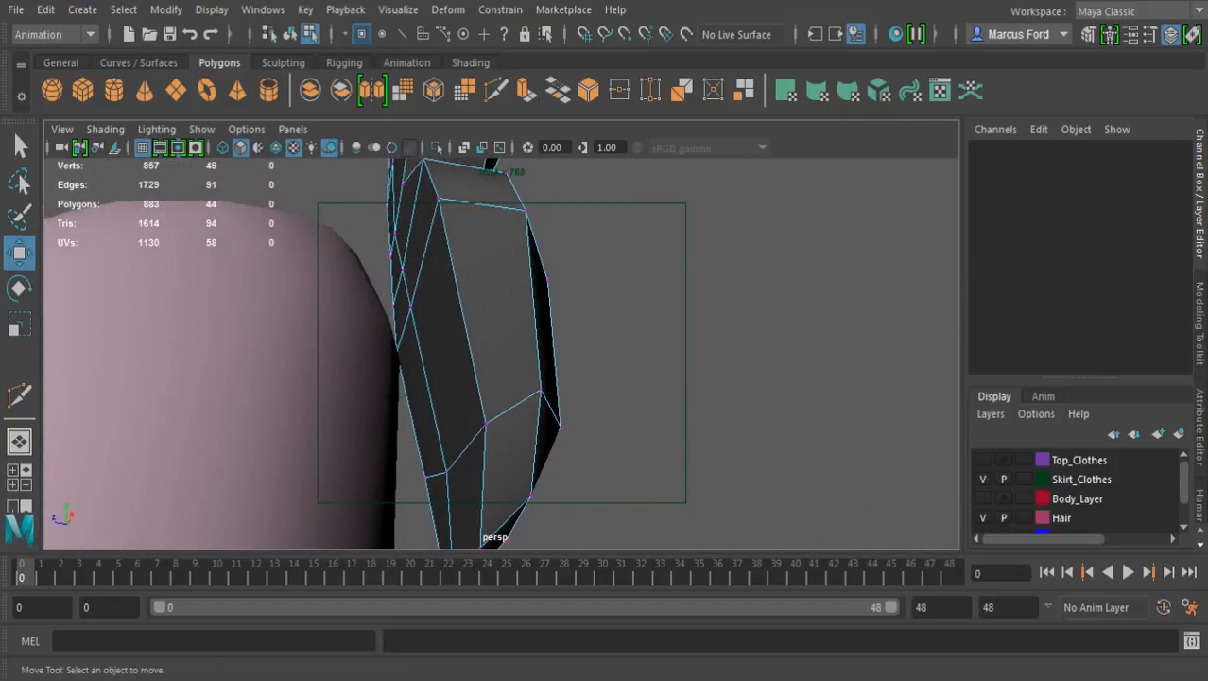
pyautogui.keyDown('alt'); pyautogui.moveTo(459, 426); pyautogui.dragTo(491, 367, button='middle'); pyautogui.keyUp('alt')
pyautogui.keyDown('alt'); pyautogui.moveTo(491, 367); pyautogui.dragTo(494, 349); pyautogui.keyUp('alt')
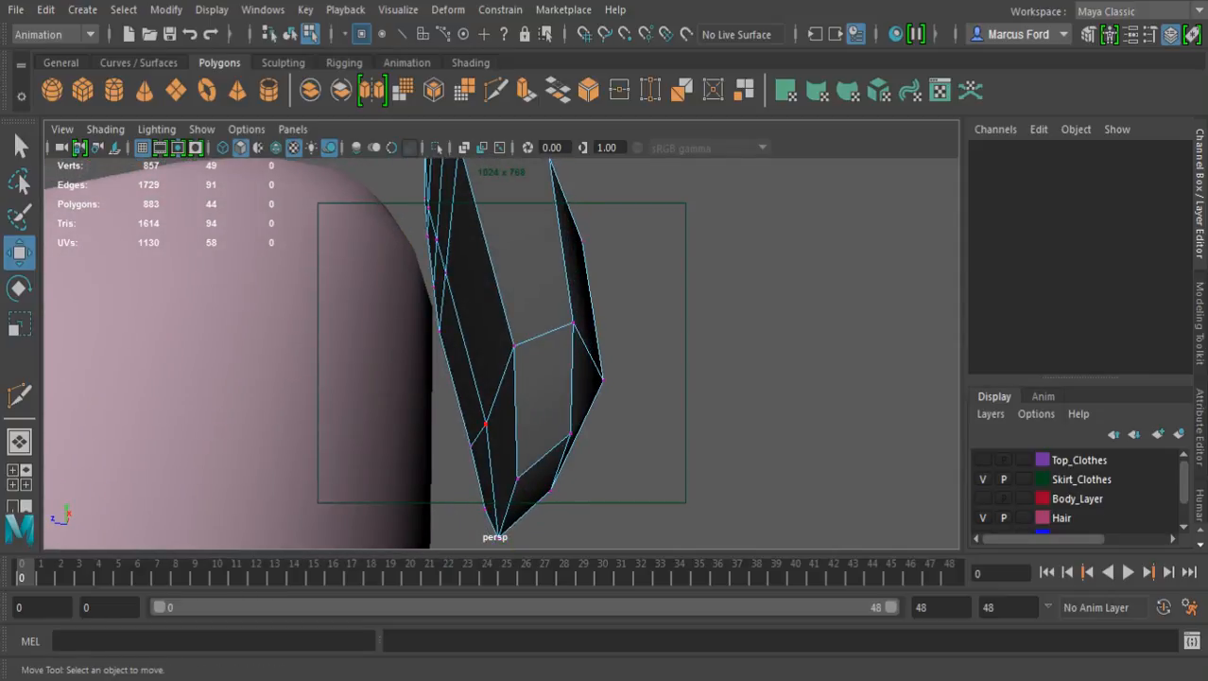
pyautogui.click(486, 423)
pyautogui.moveTo(305, 412); pyautogui.dragTo(287, 484)
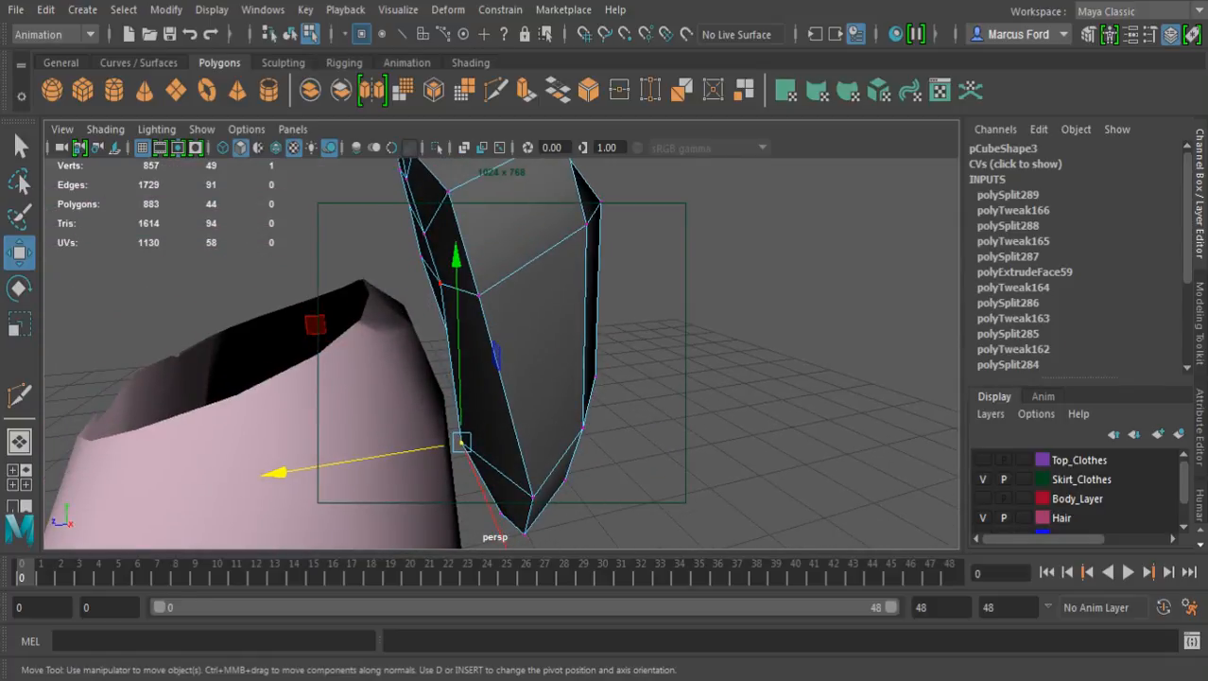
# Move the inner center vertices of the flared section's widest loop and the loop just above it toward the body
pyautogui.click(440, 283)
pyautogui.moveTo(251, 291); pyautogui.dragTo(232, 291)
pyautogui.click(425, 233)
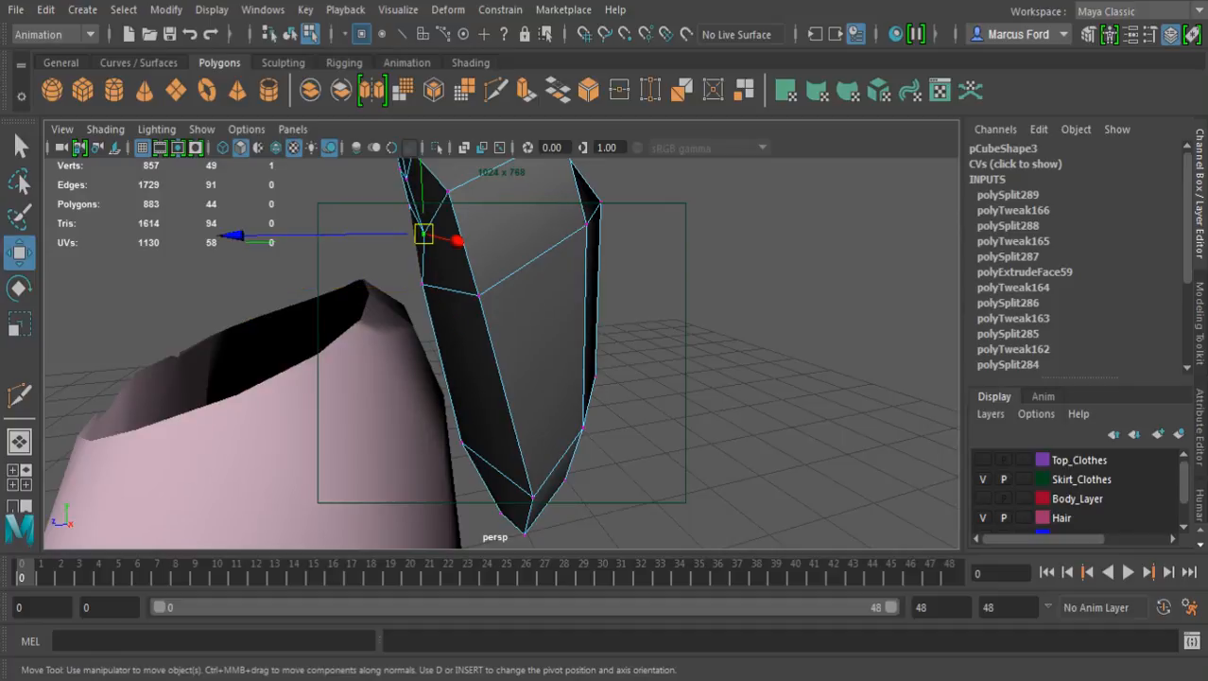
pyautogui.moveTo(235, 234); pyautogui.dragTo(228, 234)
pyautogui.keyDown('alt'); pyautogui.moveTo(438, 237); pyautogui.dragTo(351, 244); pyautogui.keyUp('alt')
pyautogui.keyDown('alt'); pyautogui.moveTo(351, 350); pyautogui.dragTo(502, 321); pyautogui.keyUp('alt')
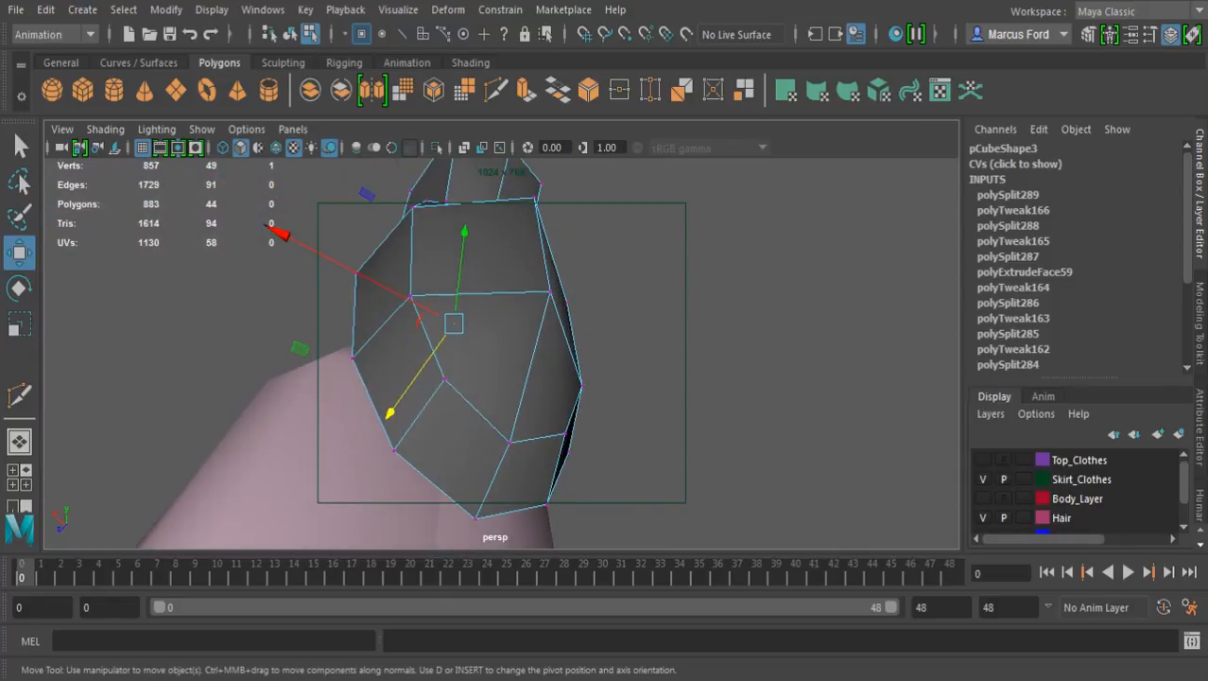
pyautogui.keyDown('alt'); pyautogui.moveTo(473, 322); pyautogui.dragTo(496, 430, button='middle'); pyautogui.keyUp('alt')
pyautogui.keyDown('alt'); pyautogui.moveTo(496, 430); pyautogui.dragTo(402, 305); pyautogui.keyUp('alt')
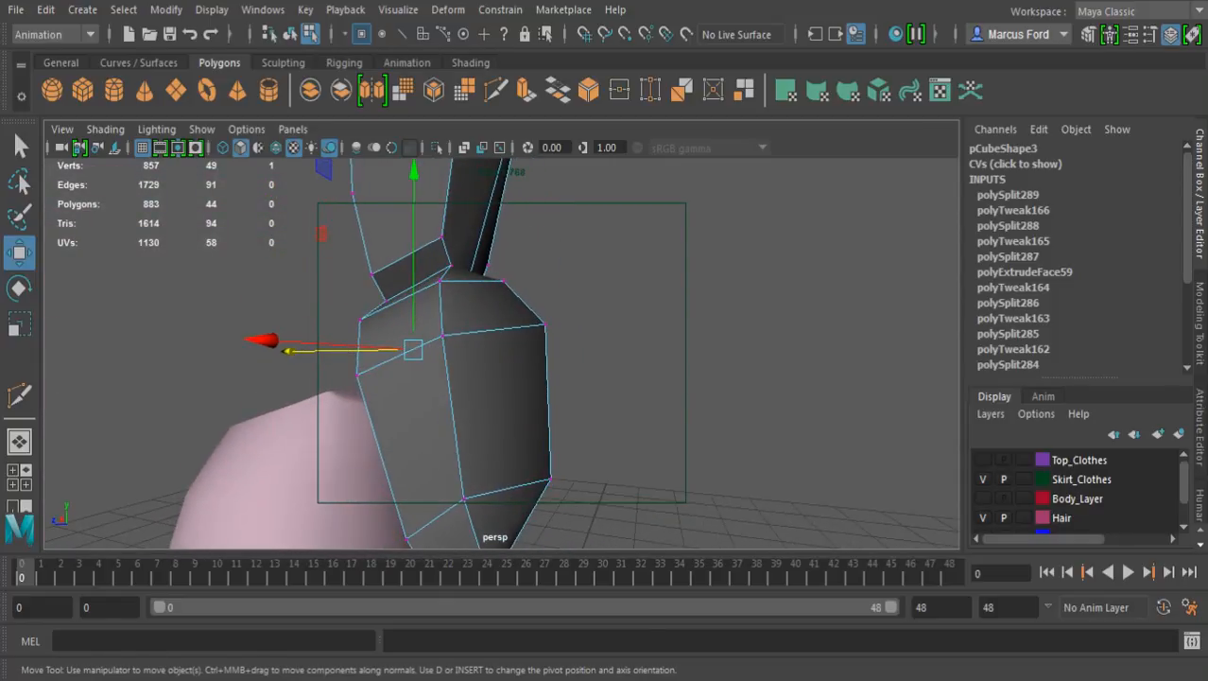
# Show the Top_Clothes and Body_Layer layers and examine how the backpack sits on the character's back
pyautogui.click(982, 460)
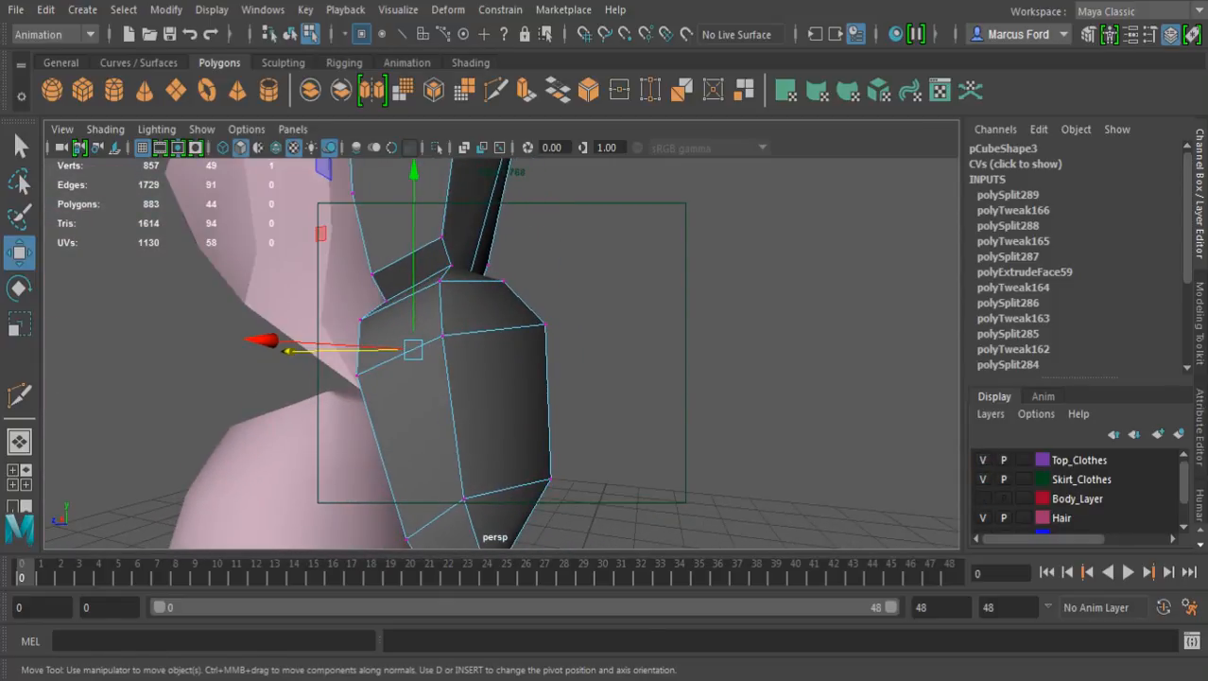
pyautogui.click(983, 499)
pyautogui.keyDown('alt'); pyautogui.moveTo(416, 350); pyautogui.dragTo(502, 331); pyautogui.keyUp('alt')
pyautogui.keyDown('alt'); pyautogui.moveTo(472, 331); pyautogui.dragTo(492, 454, button='middle'); pyautogui.keyUp('alt')
pyautogui.keyDown('alt'); pyautogui.moveTo(492, 378); pyautogui.dragTo(535, 401); pyautogui.keyUp('alt')
pyautogui.keyDown('alt'); pyautogui.moveTo(529, 397); pyautogui.dragTo(426, 388, button='right'); pyautogui.keyUp('alt')
pyautogui.keyDown('alt'); pyautogui.moveTo(454, 388); pyautogui.dragTo(283, 363); pyautogui.keyUp('alt')
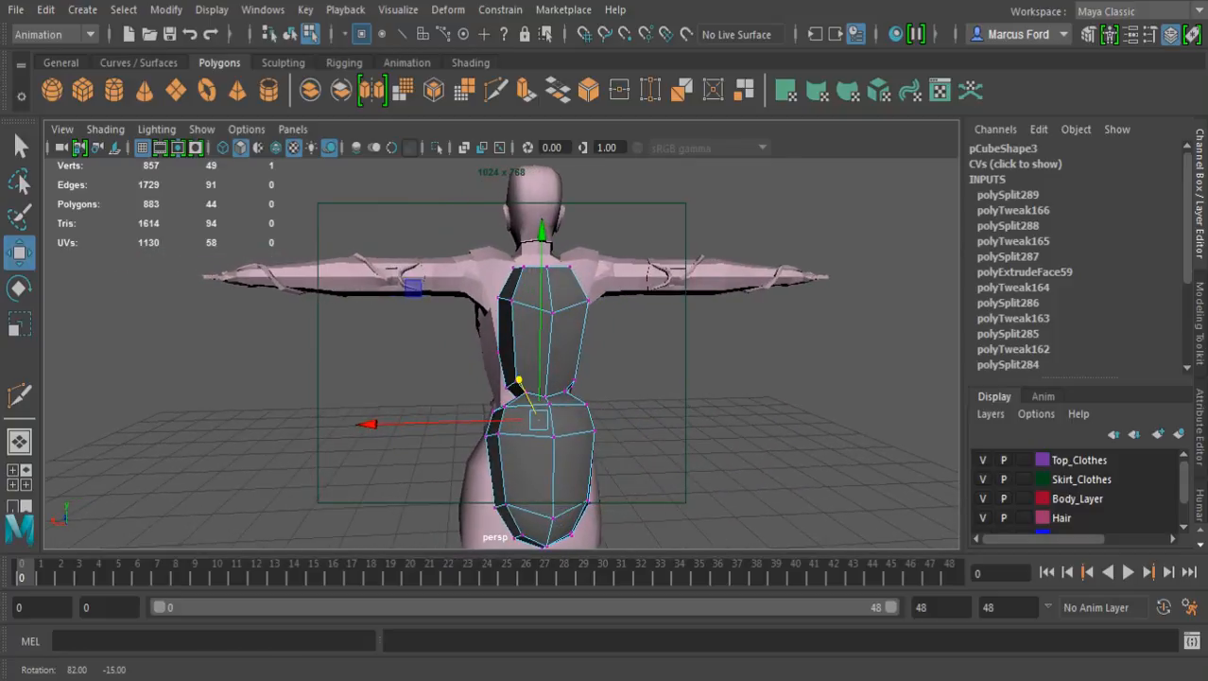
pyautogui.keyDown('alt'); pyautogui.moveTo(454, 378); pyautogui.dragTo(548, 380, button='right'); pyautogui.keyUp('alt')
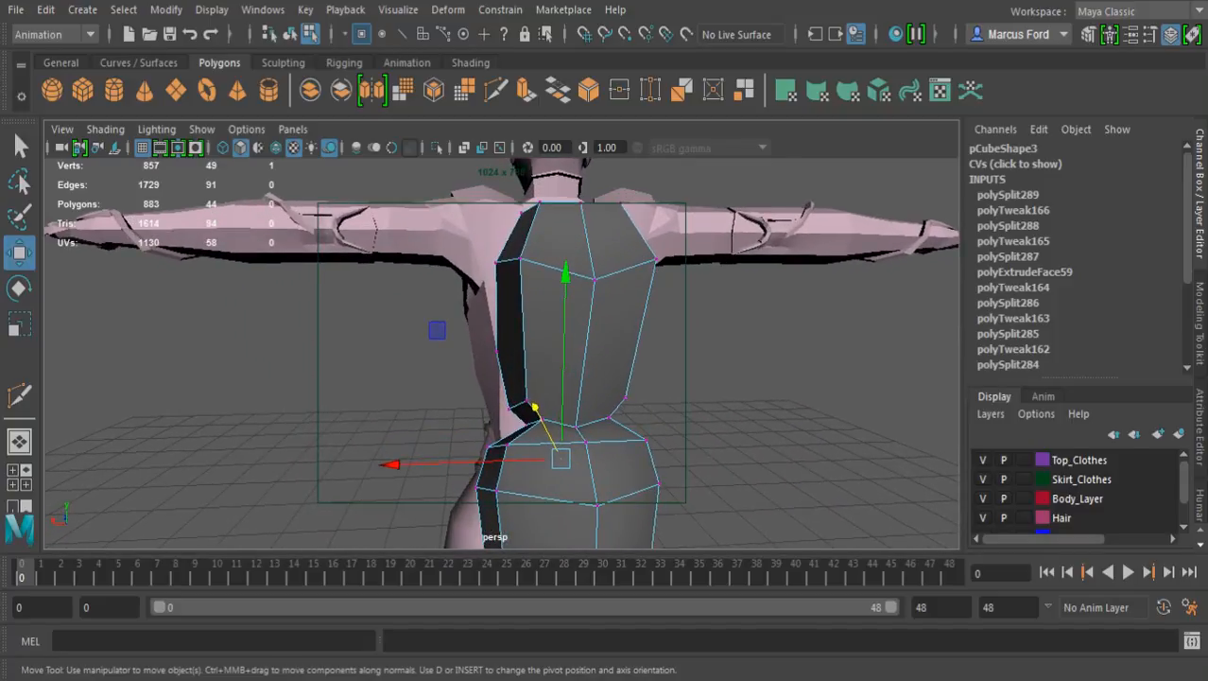
pyautogui.keyDown('alt'); pyautogui.moveTo(567, 331); pyautogui.dragTo(537, 418, button='middle'); pyautogui.keyUp('alt')
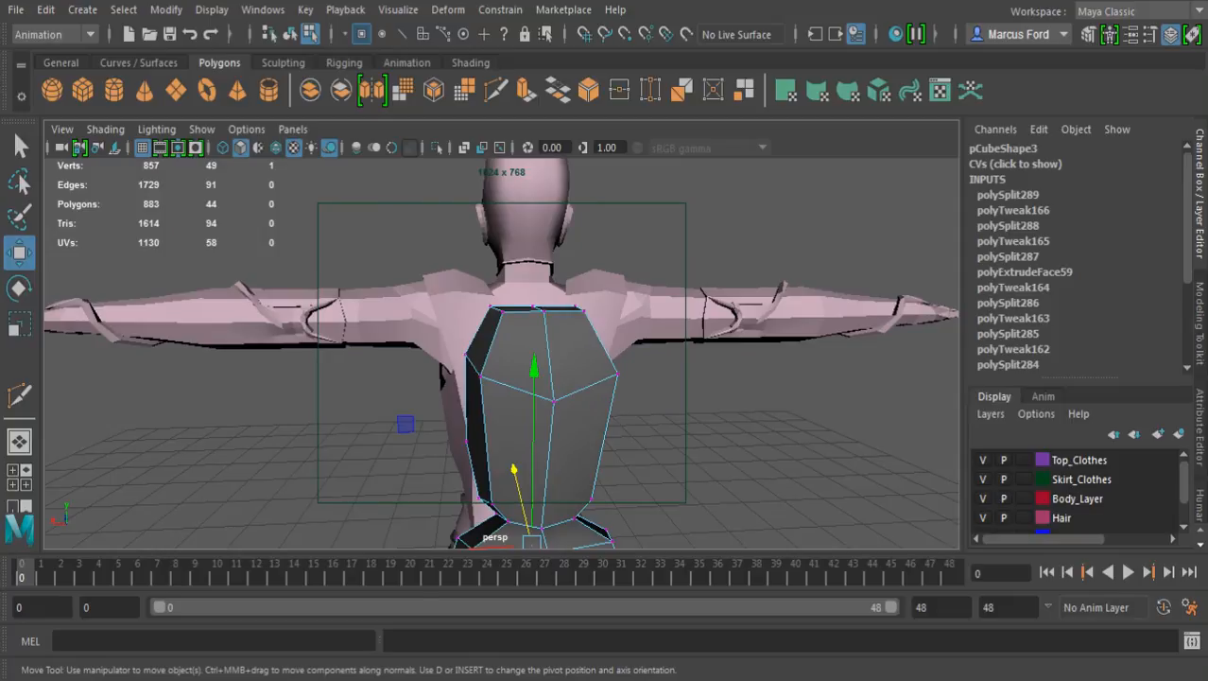
pyautogui.keyDown('alt'); pyautogui.moveTo(537, 418); pyautogui.dragTo(526, 319, button='middle'); pyautogui.keyUp('alt')
pyautogui.keyDown('alt'); pyautogui.moveTo(558, 331); pyautogui.dragTo(482, 333); pyautogui.keyUp('alt')
pyautogui.keyDown('alt'); pyautogui.moveTo(501, 331); pyautogui.dragTo(554, 333, button='right'); pyautogui.keyUp('alt')
pyautogui.keyDown('alt'); pyautogui.moveTo(558, 331); pyautogui.dragTo(497, 333); pyautogui.keyUp('alt')
# Cut new edges across the backpack's outer and side faces just above the pinched waist with the Multi-Cut tool
pyautogui.press('q')
pyautogui.keyDown('alt'); pyautogui.moveTo(594, 417); pyautogui.dragTo(594, 351, button='middle'); pyautogui.keyUp('alt')
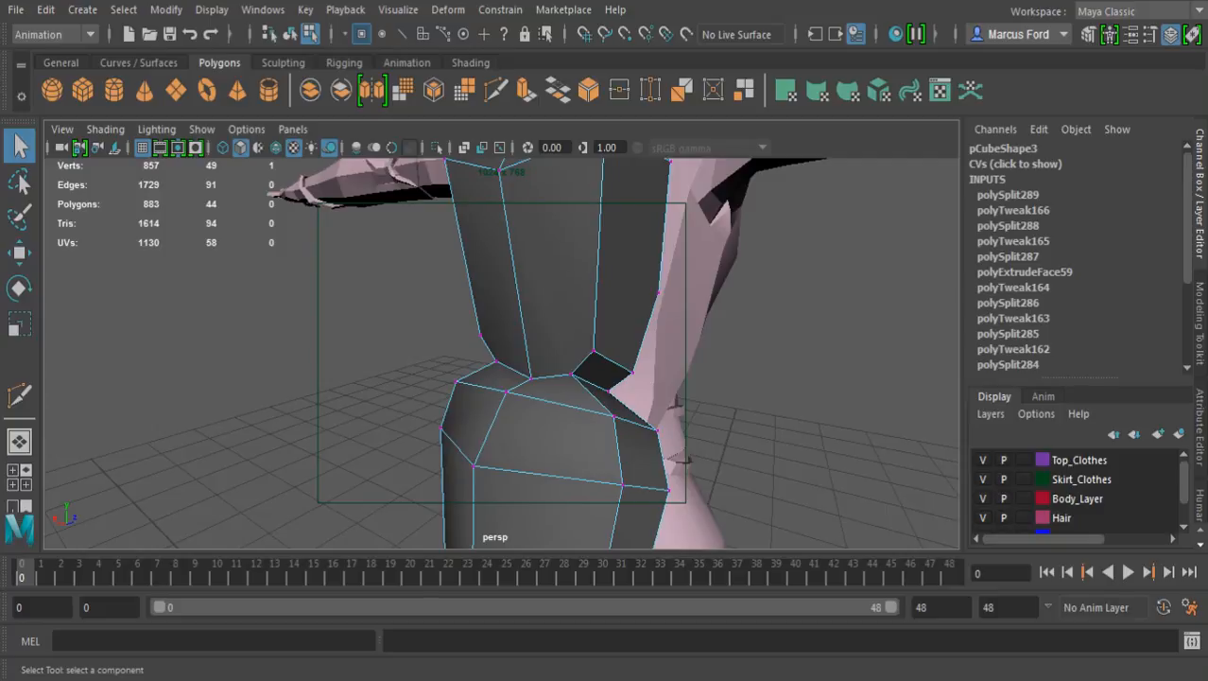
pyautogui.keyDown('alt'); pyautogui.moveTo(594, 351); pyautogui.dragTo(668, 352, button='right'); pyautogui.keyUp('alt')
pyautogui.keyDown('alt'); pyautogui.moveTo(668, 352); pyautogui.dragTo(615, 357); pyautogui.keyUp('alt')
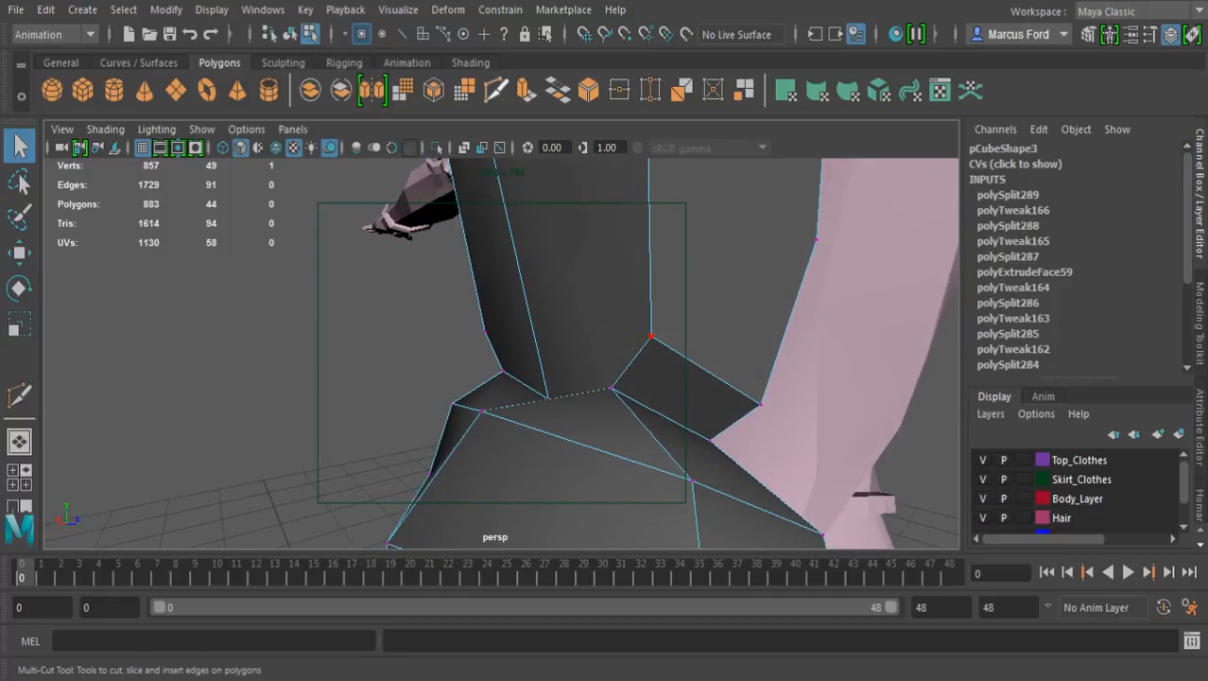
pyautogui.click(497, 90)
pyautogui.keyDown('alt'); pyautogui.moveTo(653, 392); pyautogui.dragTo(616, 381); pyautogui.keyUp('alt')
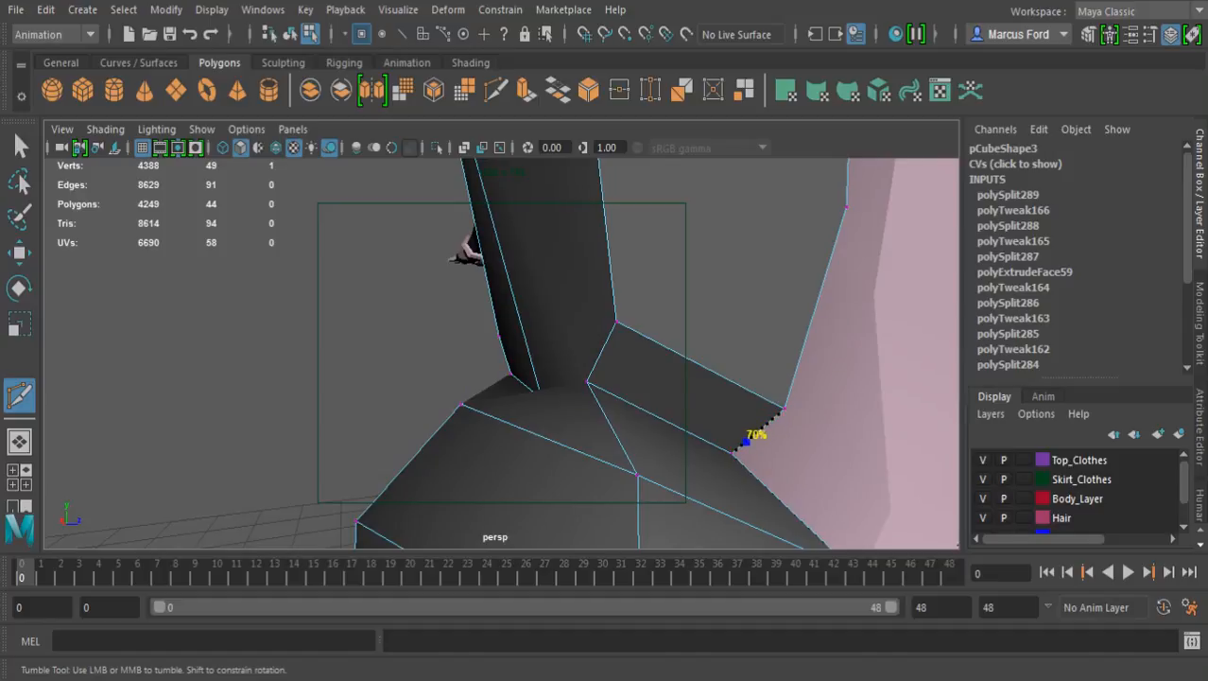
pyautogui.click(743, 442)
pyautogui.moveTo(600, 352); pyautogui.dragTo(591, 371)
pyautogui.keyDown('alt'); pyautogui.moveTo(529, 326); pyautogui.dragTo(698, 341); pyautogui.keyUp('alt')
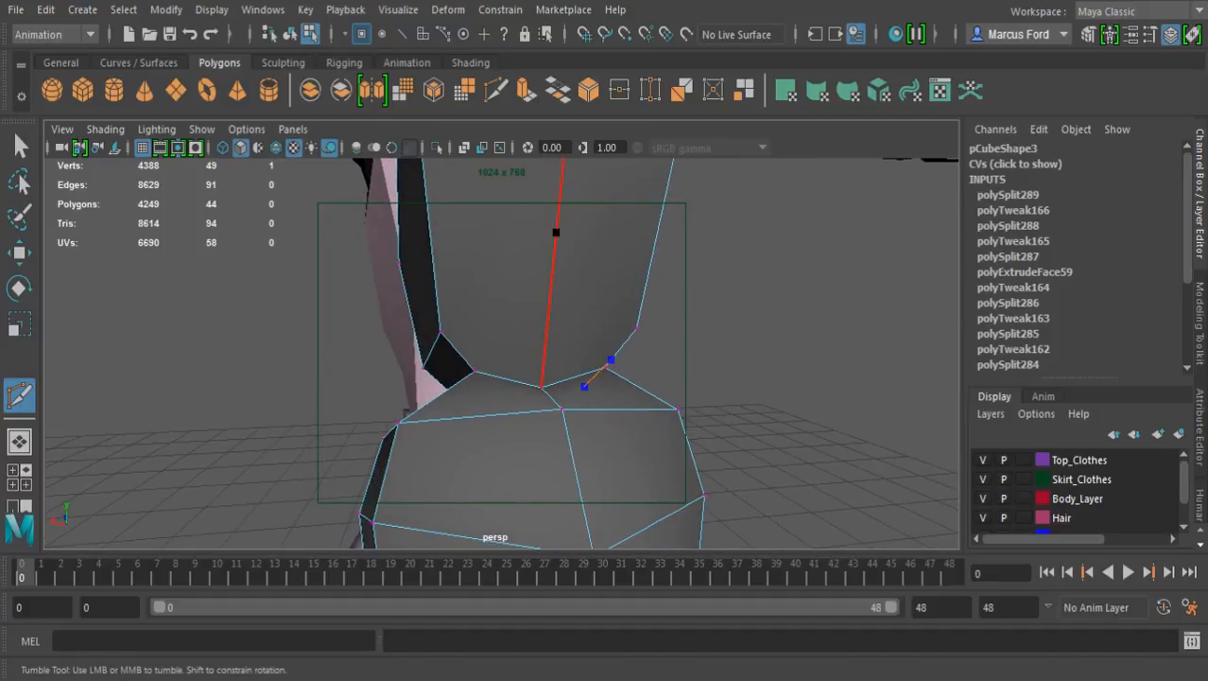
pyautogui.moveTo(556, 231); pyautogui.dragTo(662, 359)
pyautogui.keyDown('alt'); pyautogui.moveTo(515, 374); pyautogui.dragTo(624, 364, button='middle'); pyautogui.keyUp('alt')
pyautogui.keyDown('alt'); pyautogui.moveTo(617, 362); pyautogui.dragTo(780, 241); pyautogui.keyUp('alt')
pyautogui.moveTo(606, 333); pyautogui.dragTo(617, 354)
pyautogui.moveTo(464, 417); pyautogui.dragTo(668, 431)
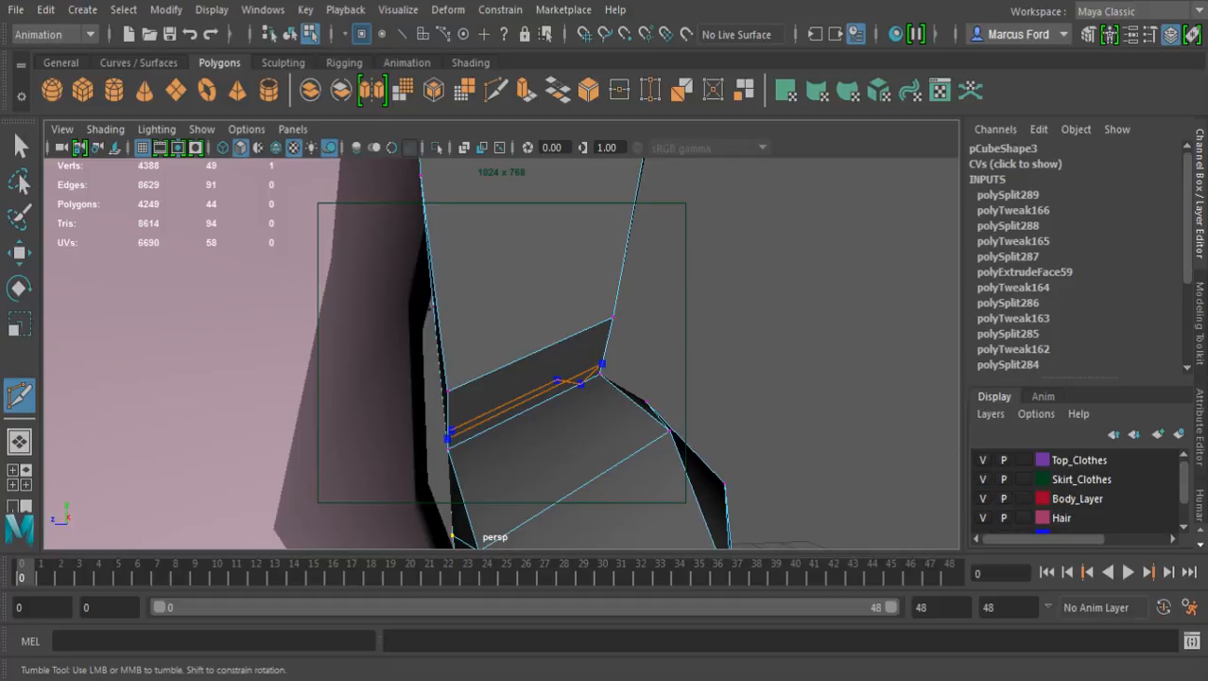
# Hide the Top_Clothes and Body_Layer layers and complete the cut above the waist across the inner face as a closed loop
pyautogui.click(983, 460)
pyautogui.keyDown('alt'); pyautogui.moveTo(388, 418); pyautogui.dragTo(441, 381); pyautogui.keyUp('alt')
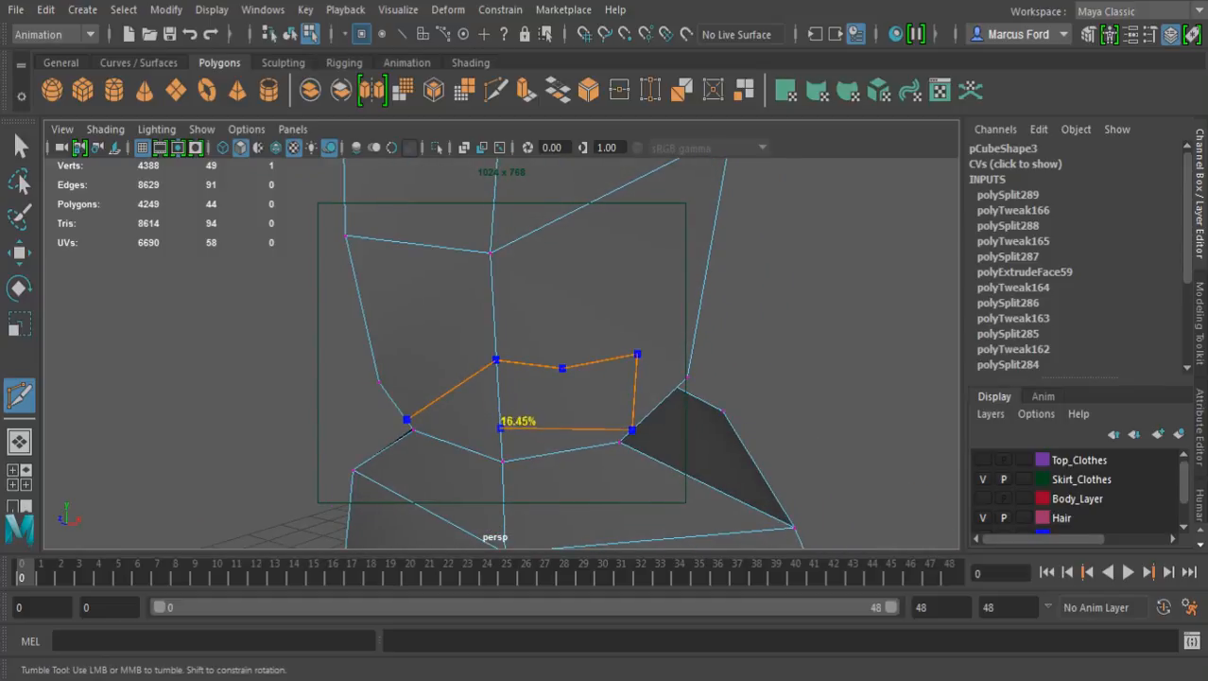
pyautogui.keyDown('alt'); pyautogui.moveTo(502, 446); pyautogui.dragTo(729, 423); pyautogui.keyUp('alt')
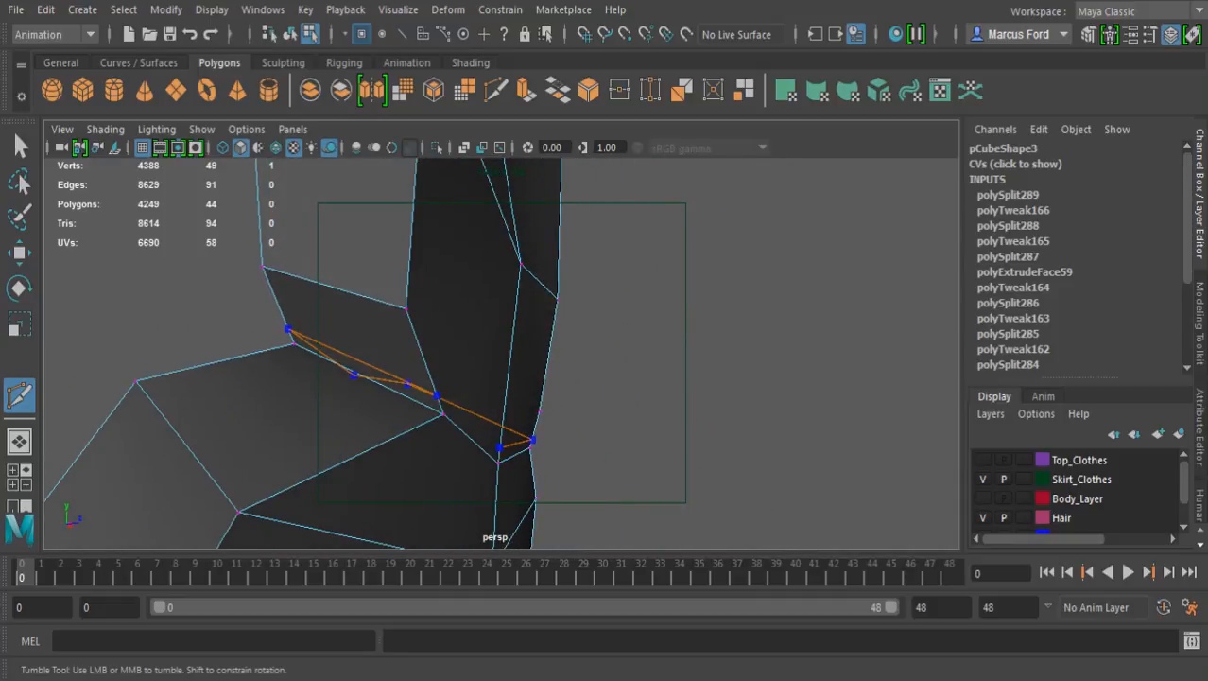
pyautogui.keyDown('alt'); pyautogui.moveTo(477, 491); pyautogui.dragTo(367, 501); pyautogui.keyUp('alt')
pyautogui.hotkey('ctrl', 'z')
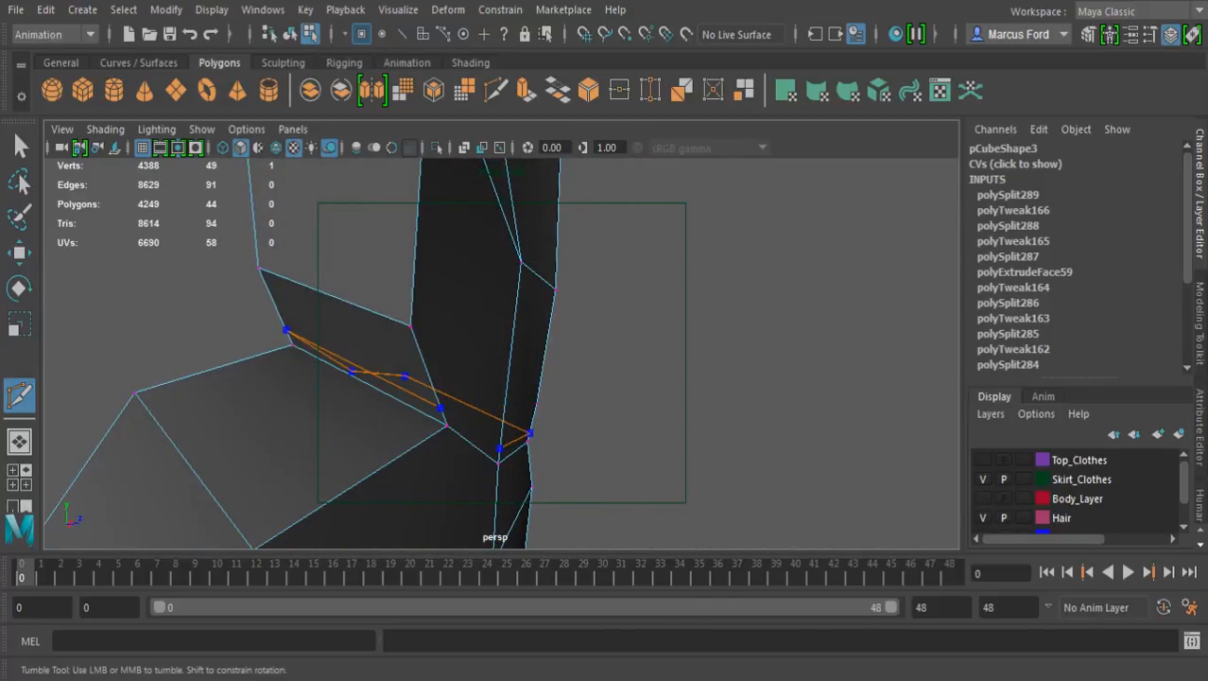
pyautogui.keyDown('alt'); pyautogui.moveTo(440, 409); pyautogui.dragTo(478, 366); pyautogui.keyUp('alt')
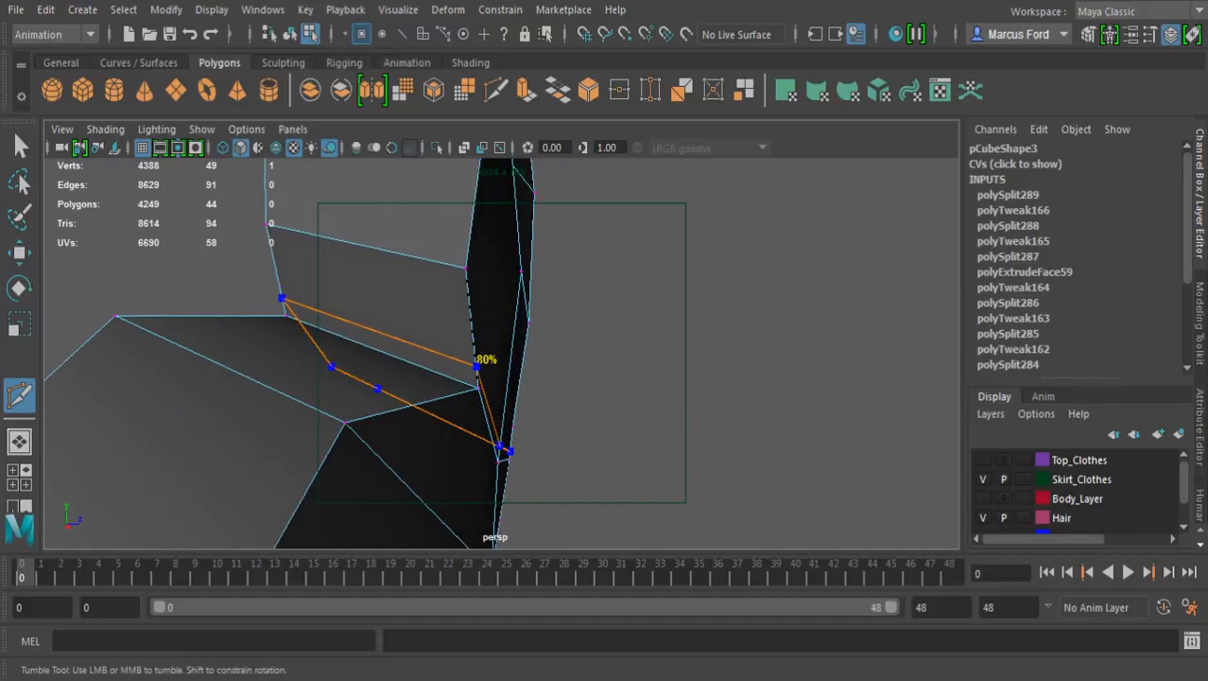
pyautogui.keyDown('alt'); pyautogui.moveTo(499, 450); pyautogui.dragTo(435, 412); pyautogui.keyUp('alt')
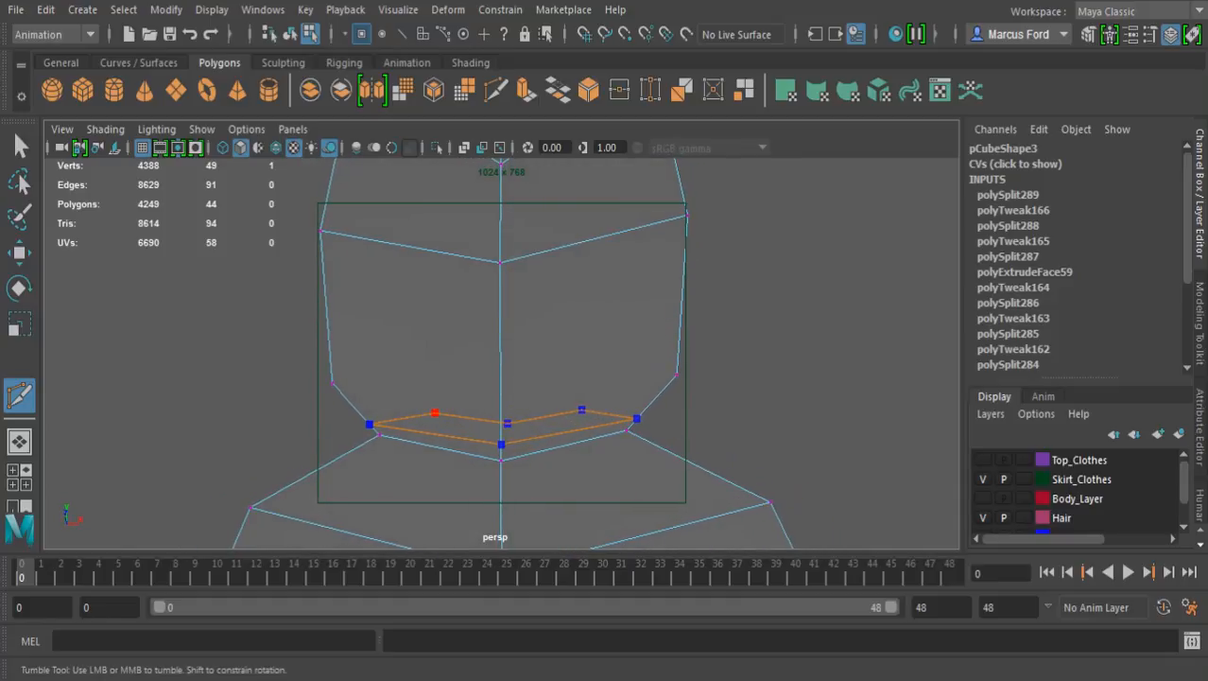
pyautogui.press('Return')
# Cut a second closed edge loop around the top of the flared section, just below the pinched waist
pyautogui.keyDown('alt'); pyautogui.moveTo(255, 364); pyautogui.dragTo(386, 360); pyautogui.keyUp('alt')
pyautogui.keyDown('alt'); pyautogui.moveTo(385, 360); pyautogui.dragTo(445, 337, button='middle'); pyautogui.keyUp('alt')
pyautogui.keyDown('alt'); pyautogui.moveTo(416, 347); pyautogui.dragTo(301, 361); pyautogui.keyUp('alt')
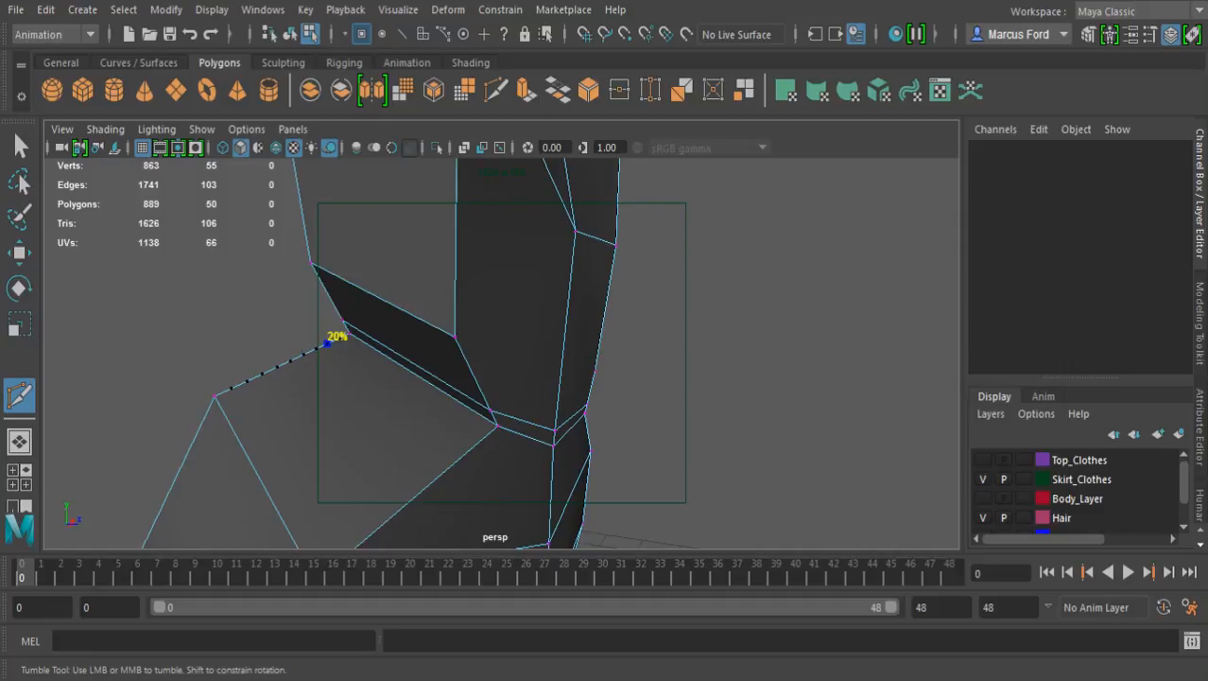
pyautogui.click(326, 343)
pyautogui.click(473, 447)
pyautogui.keyDown('alt'); pyautogui.moveTo(473, 447); pyautogui.dragTo(300, 433); pyautogui.keyUp('alt')
pyautogui.moveTo(526, 465); pyautogui.dragTo(526, 440)
pyautogui.moveTo(697, 450); pyautogui.dragTo(413, 458)
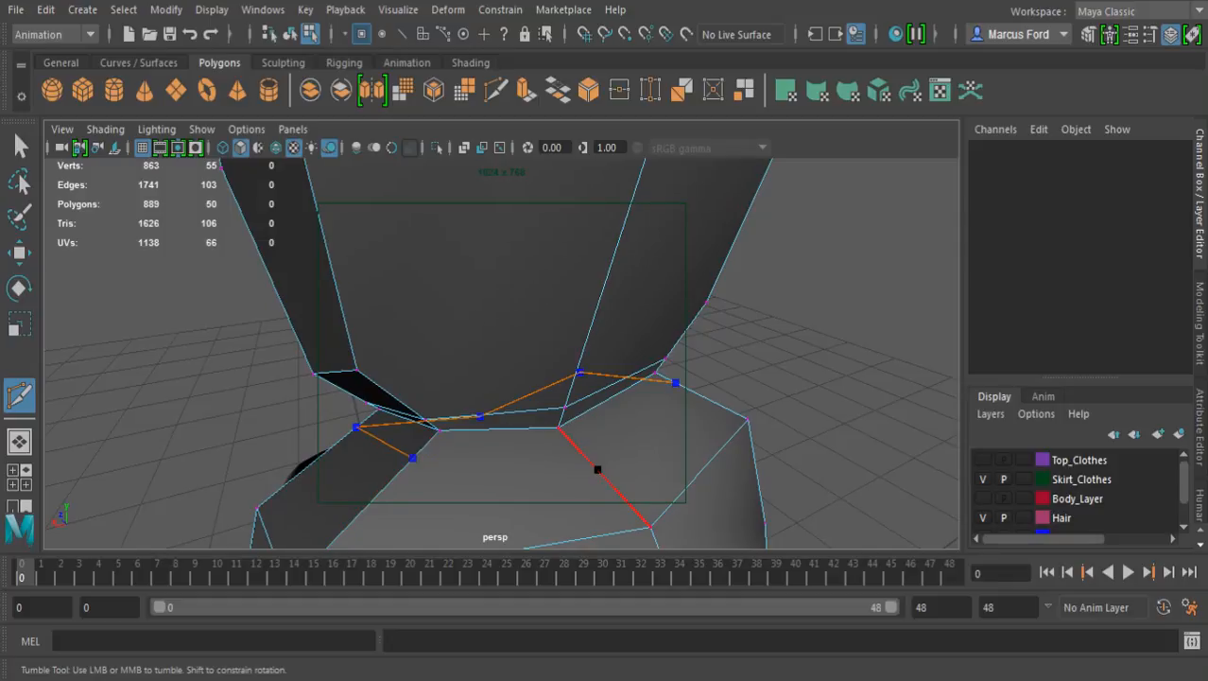
pyautogui.moveTo(569, 435); pyautogui.dragTo(414, 491)
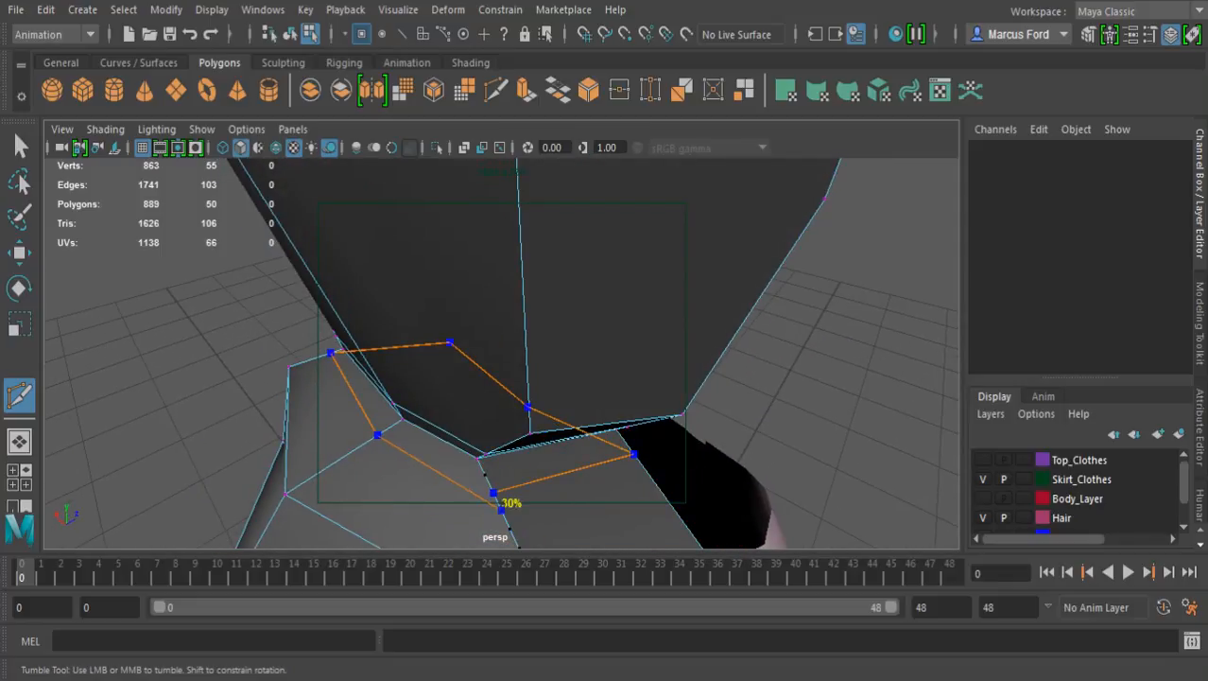
pyautogui.click(494, 492)
pyautogui.click(635, 454)
pyautogui.keyDown('alt'); pyautogui.moveTo(634, 454); pyautogui.dragTo(605, 411, button='right'); pyautogui.keyUp('alt')
pyautogui.keyDown('alt'); pyautogui.moveTo(605, 412); pyautogui.dragTo(540, 364); pyautogui.keyUp('alt')
pyautogui.click(465, 351)
pyautogui.keyDown('alt'); pyautogui.moveTo(451, 362); pyautogui.dragTo(487, 365, button='right'); pyautogui.keyUp('alt')
pyautogui.keyDown('alt'); pyautogui.moveTo(439, 364); pyautogui.dragTo(464, 424); pyautogui.keyUp('alt')
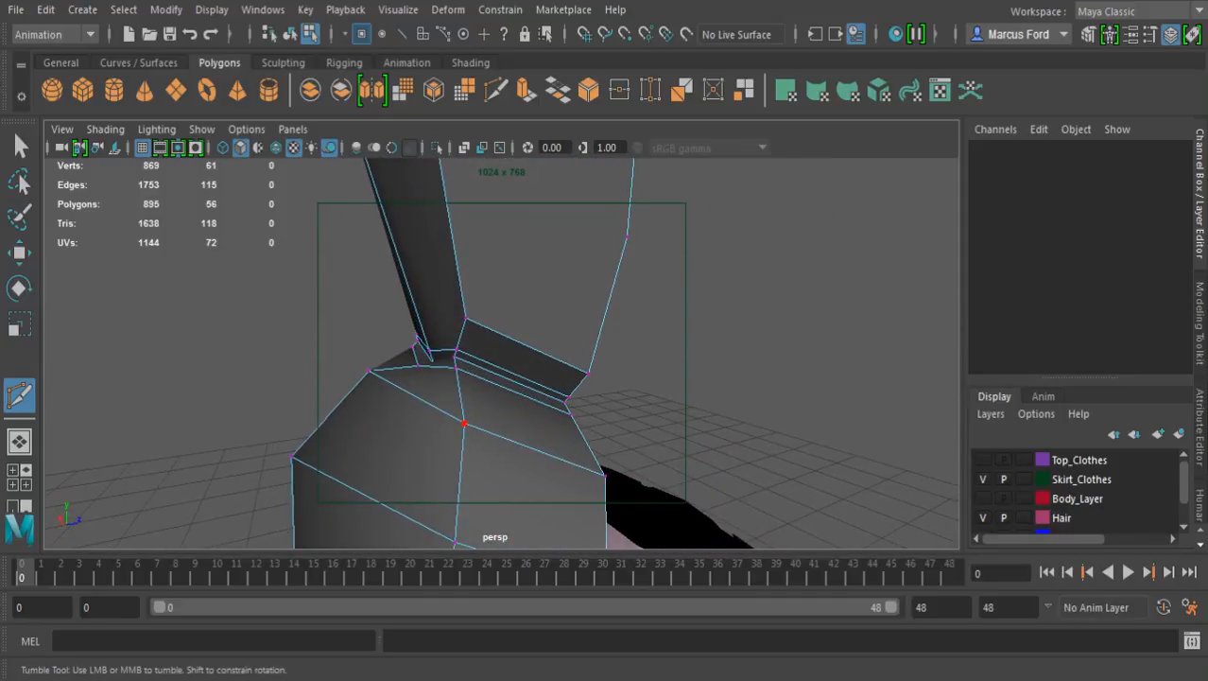
# Adjust the height of the outer center vertex of the loop at the pinched waist
pyautogui.press('w')
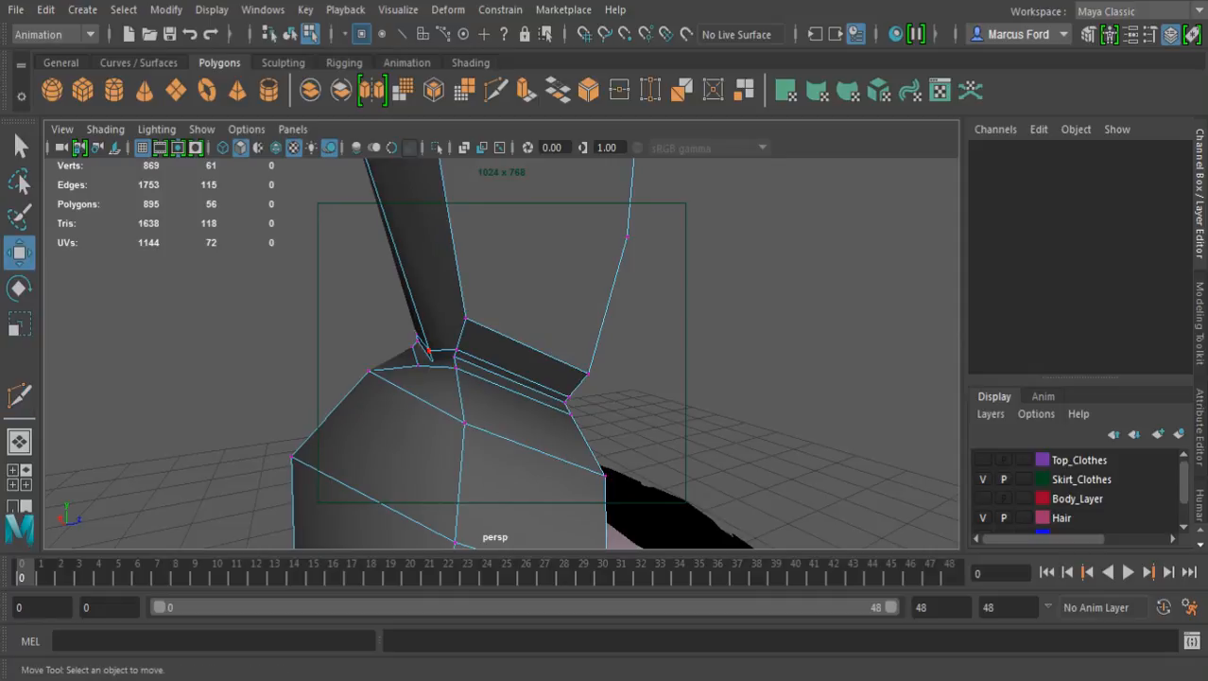
pyautogui.click(430, 350)
pyautogui.keyDown('alt'); pyautogui.moveTo(429, 351); pyautogui.dragTo(480, 332); pyautogui.keyUp('alt')
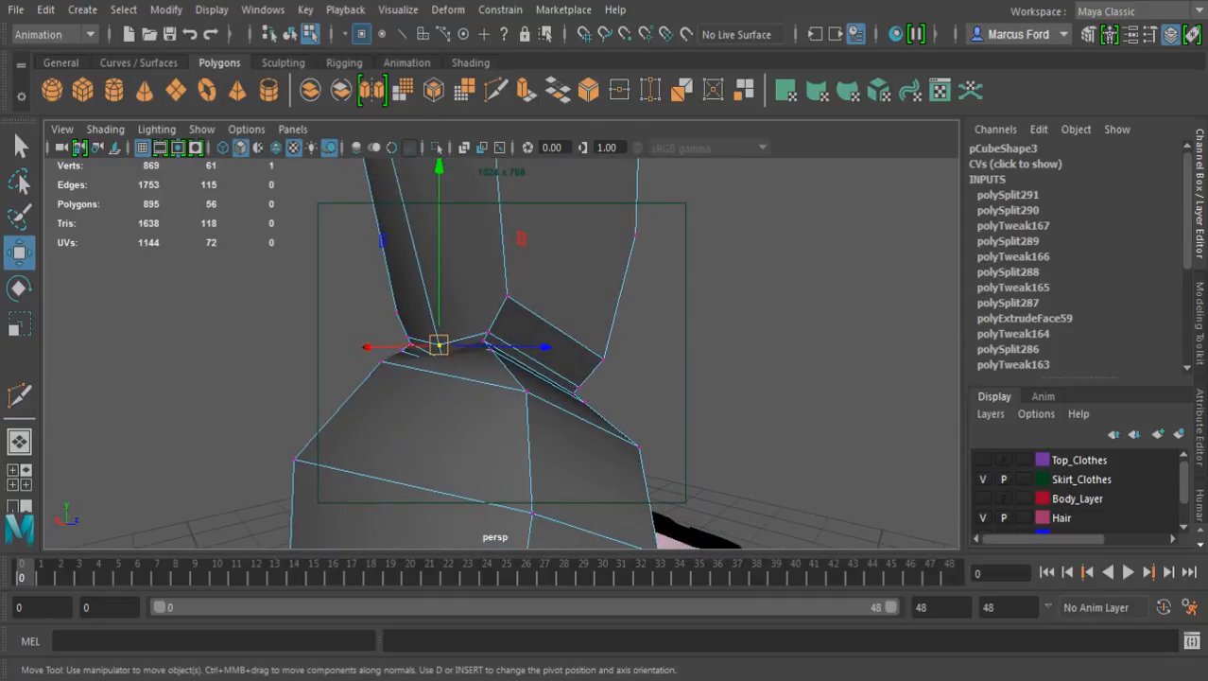
pyautogui.keyDown('alt'); pyautogui.moveTo(480, 333); pyautogui.dragTo(530, 387, button='middle'); pyautogui.keyUp('alt')
pyautogui.keyDown('alt'); pyautogui.moveTo(529, 387); pyautogui.dragTo(481, 401); pyautogui.keyUp('alt')
pyautogui.keyDown('alt'); pyautogui.moveTo(480, 401); pyautogui.dragTo(573, 404, button='right'); pyautogui.keyUp('alt')
pyautogui.keyDown('alt'); pyautogui.moveTo(573, 405); pyautogui.dragTo(740, 472); pyautogui.keyUp('alt')
pyautogui.click(562, 497)
pyautogui.keyDown('alt'); pyautogui.moveTo(562, 496); pyautogui.dragTo(603, 435); pyautogui.keyUp('alt')
pyautogui.keyDown('alt'); pyautogui.moveTo(603, 435); pyautogui.dragTo(534, 435, button='right'); pyautogui.keyUp('alt')
pyautogui.keyDown('alt'); pyautogui.moveTo(534, 435); pyautogui.dragTo(634, 420); pyautogui.keyUp('alt')
pyautogui.keyDown('alt'); pyautogui.moveTo(573, 278); pyautogui.dragTo(431, 276); pyautogui.keyUp('alt')
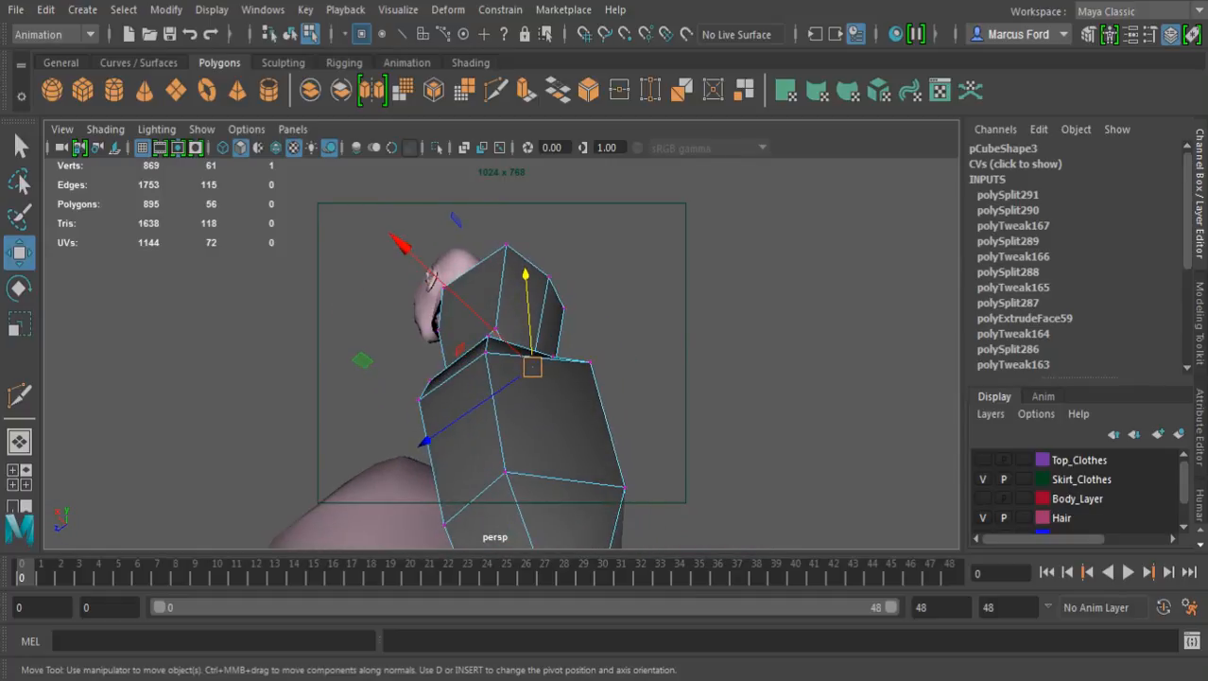
# Pull the outer center vertices of the flared section's two upper loops away from the body
pyautogui.click(591, 361)
pyautogui.keyDown('shift'); pyautogui.click(625, 488); pyautogui.keyUp('shift')
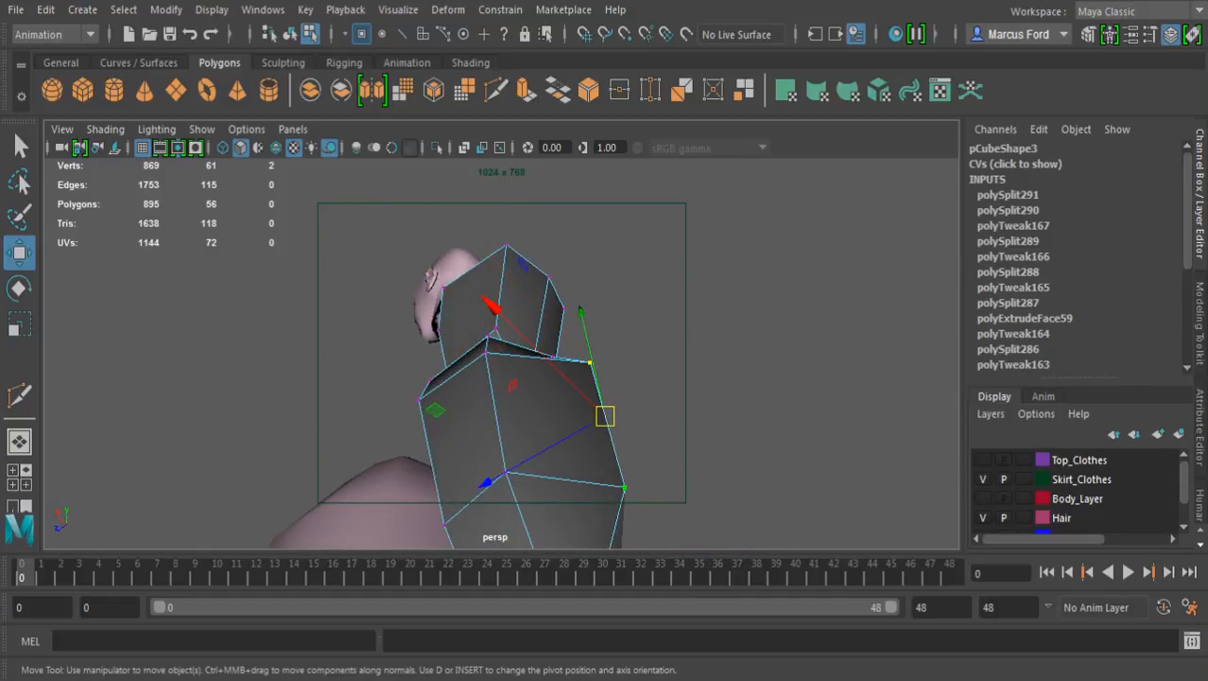
pyautogui.moveTo(485, 482); pyautogui.dragTo(588, 430)
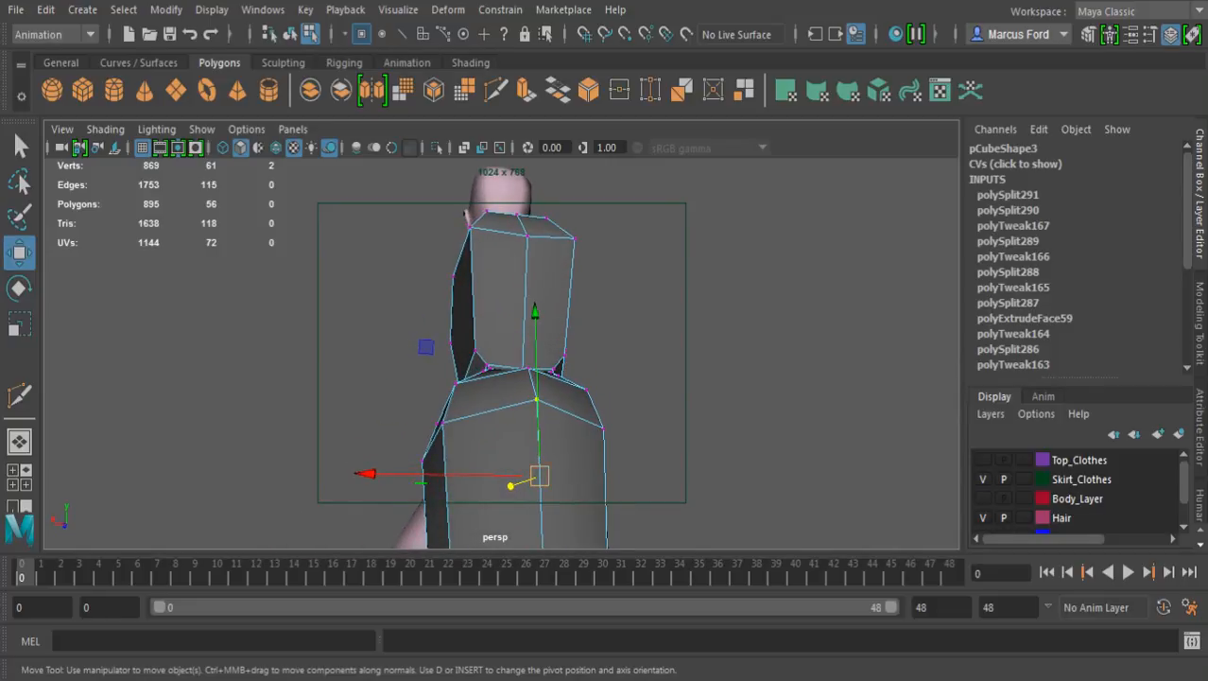
# Cut a vertical edge down one half of the flared section's outer face, from the waist corner to the lower corner vertex
pyautogui.press('q')
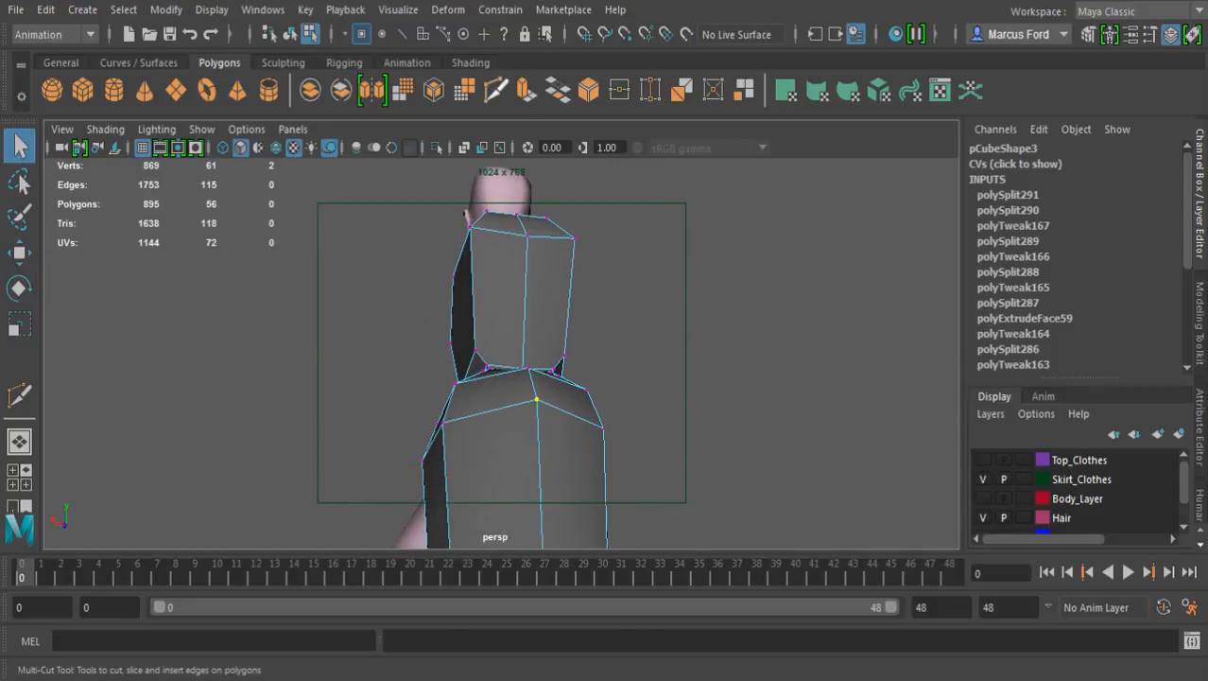
pyautogui.click(495, 91)
pyautogui.keyDown('alt'); pyautogui.moveTo(473, 291); pyautogui.dragTo(490, 350); pyautogui.keyUp('alt')
pyautogui.keyDown('alt'); pyautogui.moveTo(454, 402); pyautogui.dragTo(474, 413, button='right'); pyautogui.keyUp('alt')
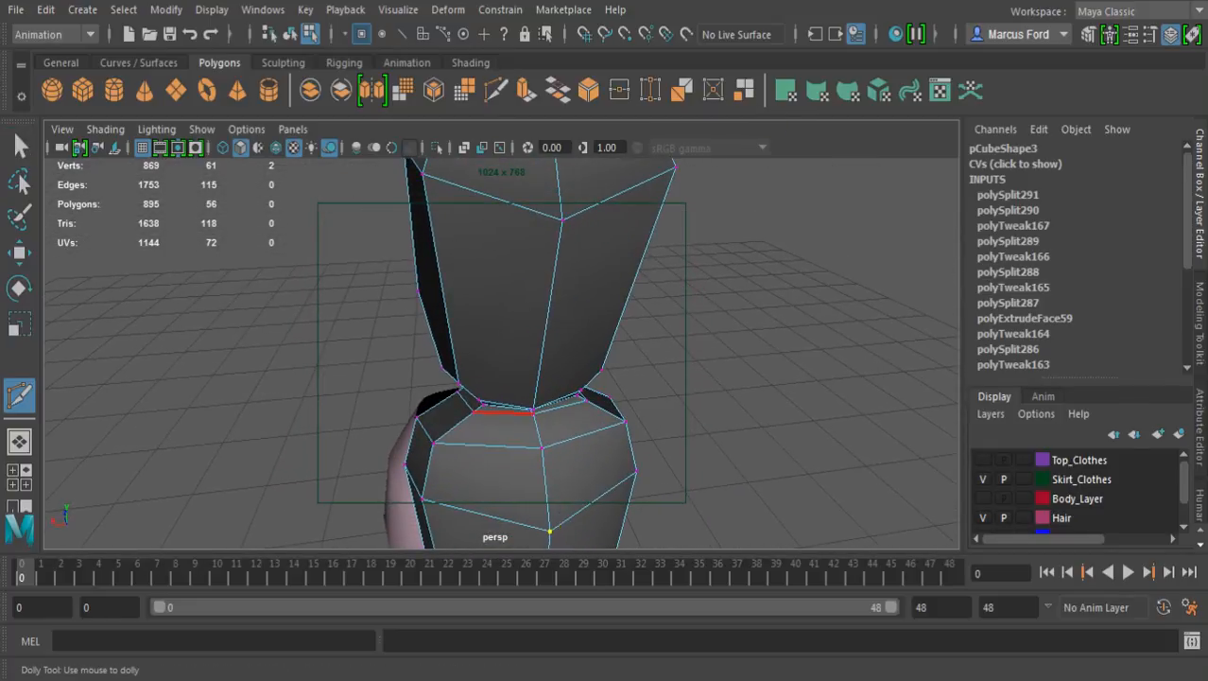
pyautogui.click(473, 412)
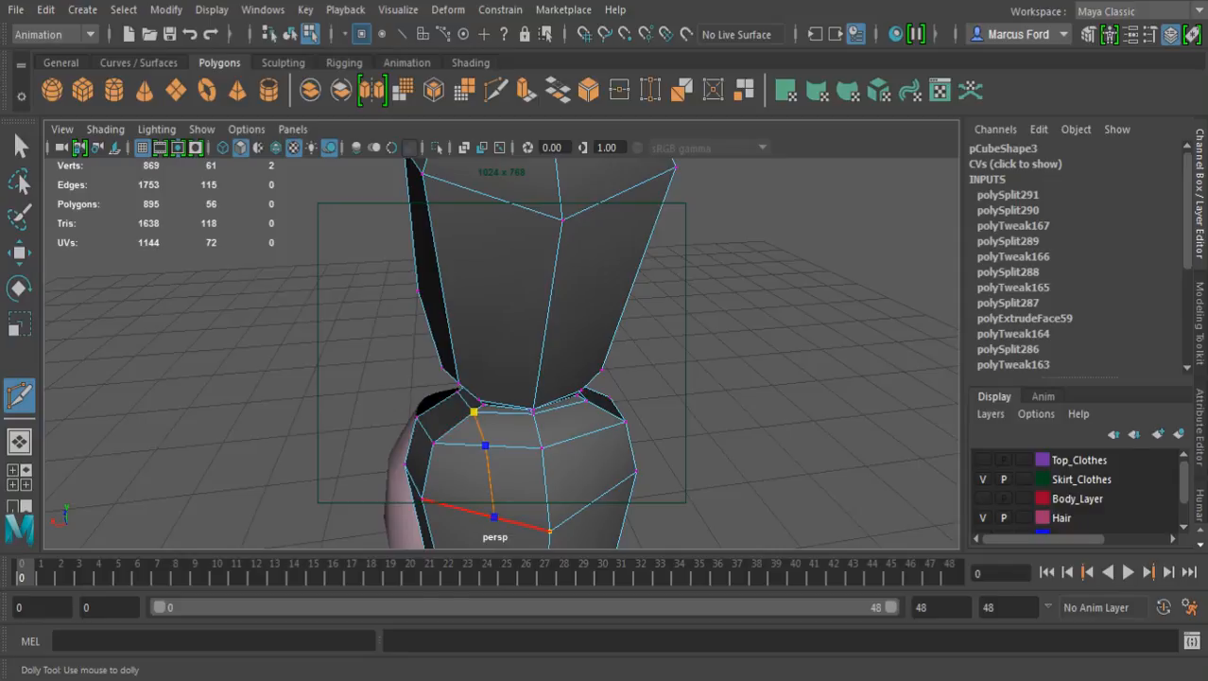
pyautogui.hotkey('ctrl', 'z')
pyautogui.click(482, 513)
pyautogui.keyDown('alt'); pyautogui.moveTo(486, 482); pyautogui.dragTo(465, 228, button='middle'); pyautogui.keyUp('alt')
pyautogui.keyDown('alt'); pyautogui.moveTo(475, 397); pyautogui.dragTo(491, 276); pyautogui.keyUp('alt')
pyautogui.keyDown('alt'); pyautogui.moveTo(492, 276); pyautogui.dragTo(503, 169, button='middle'); pyautogui.keyUp('alt')
pyautogui.click(481, 322)
pyautogui.click(464, 411)
pyautogui.press('Return')
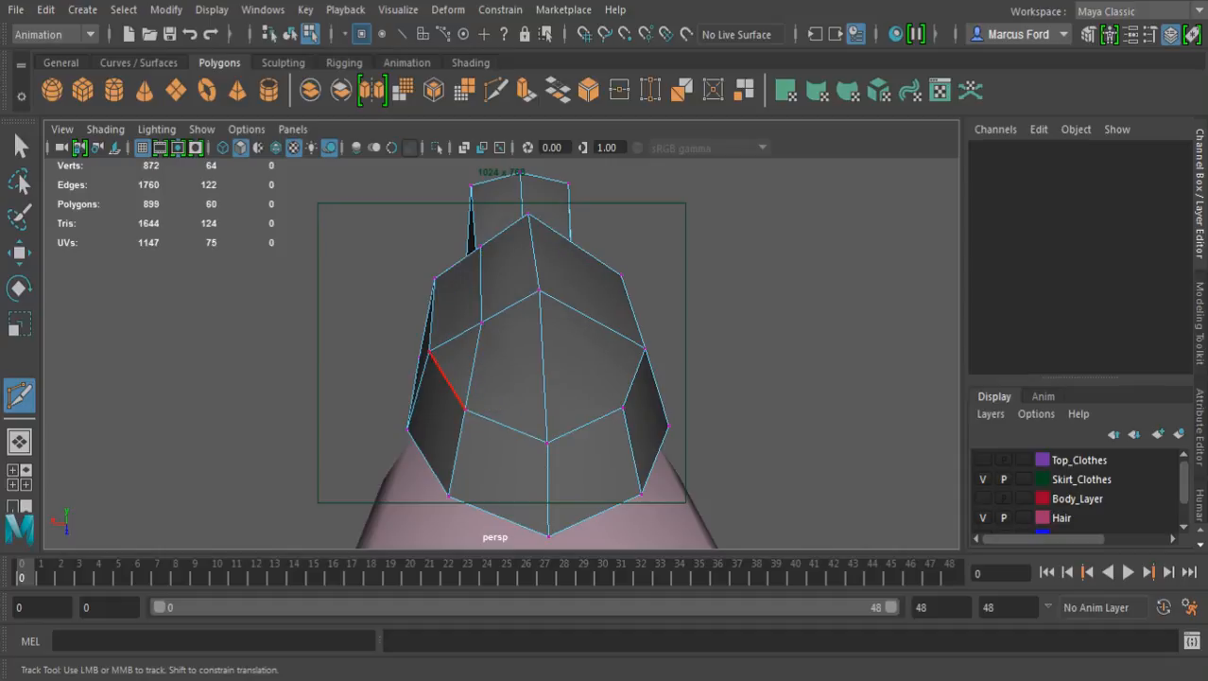
# Cut a matching vertical edge on the other half of the flared section's outer face, from lower corner vertex to waist corner
pyautogui.click(622, 407)
pyautogui.click(595, 322)
pyautogui.click(575, 245)
pyautogui.keyDown('alt'); pyautogui.moveTo(579, 254); pyautogui.dragTo(586, 301); pyautogui.keyUp('alt')
pyautogui.keyDown('alt'); pyautogui.moveTo(585, 303); pyautogui.dragTo(586, 511, button='middle'); pyautogui.keyUp('alt')
pyautogui.keyDown('alt'); pyautogui.moveTo(584, 383); pyautogui.dragTo(595, 421); pyautogui.keyUp('alt')
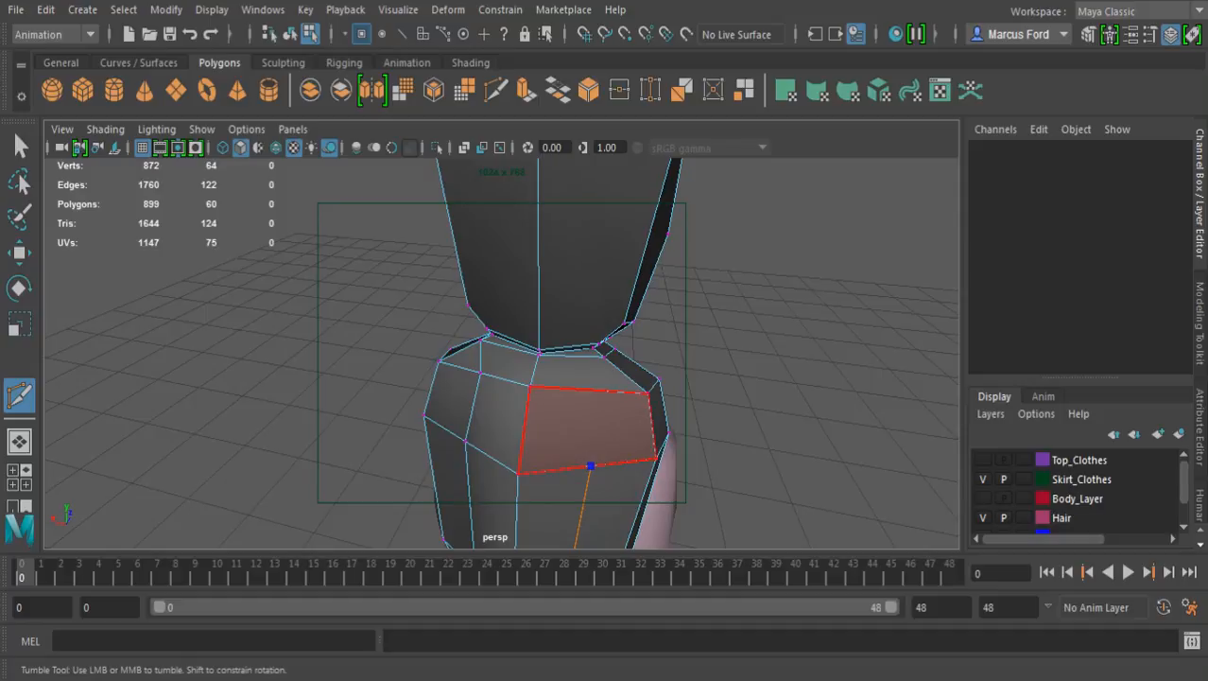
pyautogui.scroll(3, 596, 421)
pyautogui.click(632, 407)
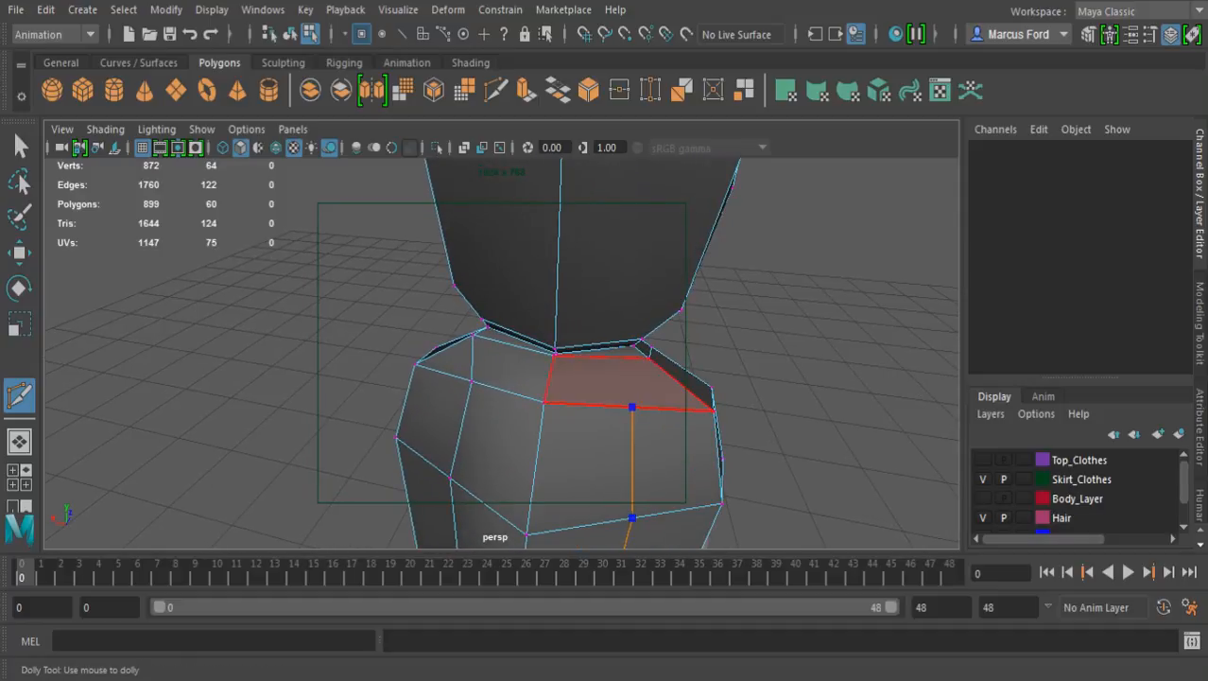
pyautogui.keyDown('alt'); pyautogui.moveTo(549, 516); pyautogui.dragTo(603, 499); pyautogui.keyUp('alt')
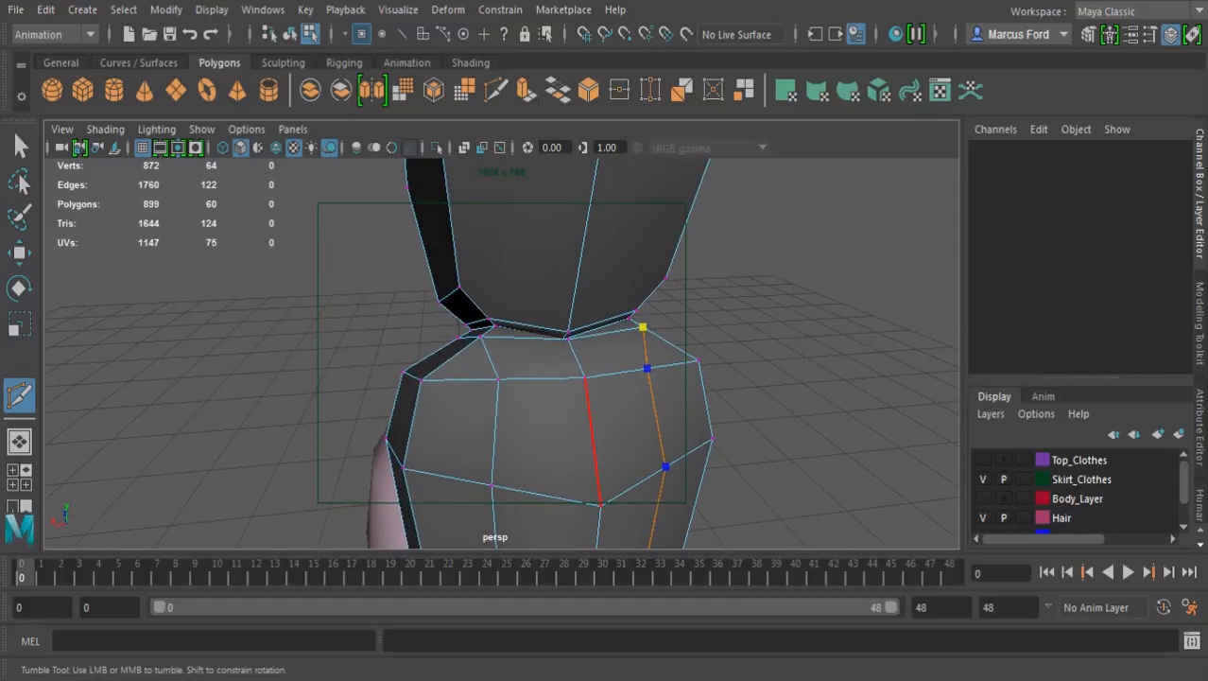
pyautogui.press('Return')
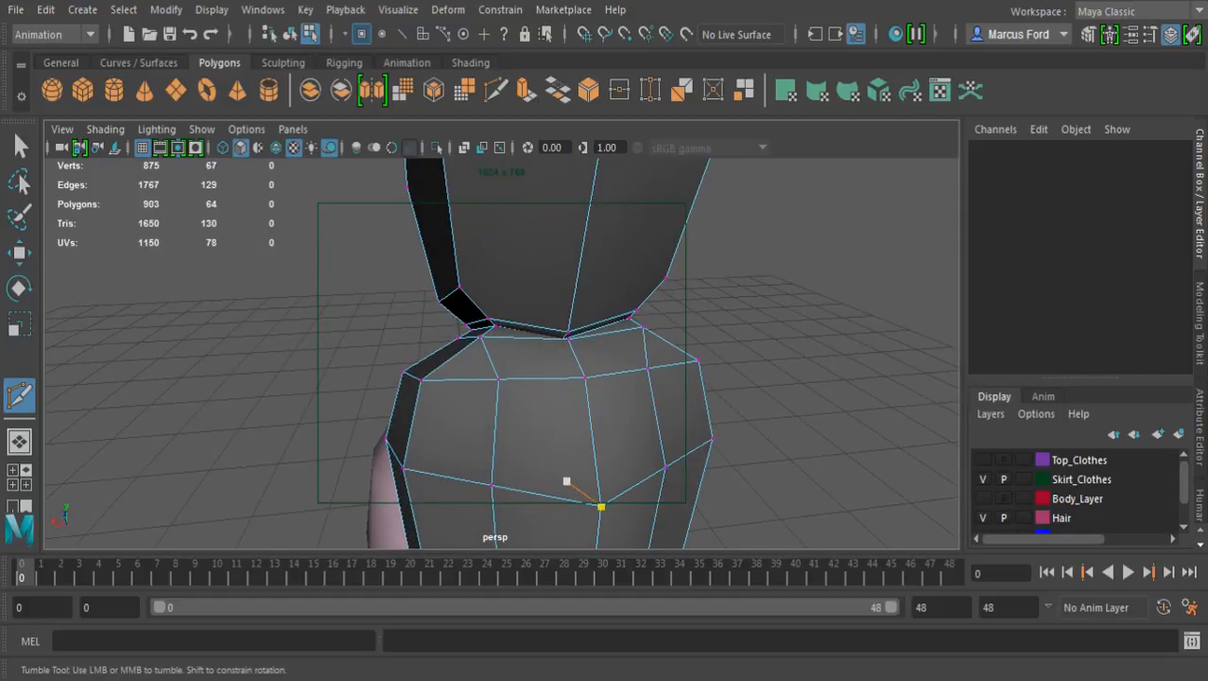
# Move the upper two vertices of both new vertical cuts outward from the body and scale them wider apart sideways
pyautogui.keyDown('alt'); pyautogui.moveTo(635, 486); pyautogui.dragTo(652, 464); pyautogui.keyUp('alt')
pyautogui.keyDown('alt'); pyautogui.moveTo(662, 502); pyautogui.dragTo(679, 327, button='middle'); pyautogui.keyUp('alt')
pyautogui.keyDown('alt'); pyautogui.moveTo(679, 327); pyautogui.dragTo(661, 217); pyautogui.keyUp('alt')
pyautogui.keyDown('alt'); pyautogui.moveTo(662, 321); pyautogui.dragTo(568, 331, button='right'); pyautogui.keyUp('alt')
pyautogui.keyDown('alt'); pyautogui.moveTo(621, 347); pyautogui.dragTo(549, 368); pyautogui.keyUp('alt')
pyautogui.keyDown('alt'); pyautogui.moveTo(549, 368); pyautogui.dragTo(540, 389, button='middle'); pyautogui.keyUp('alt')
pyautogui.keyDown('alt'); pyautogui.moveTo(540, 390); pyautogui.dragTo(539, 350); pyautogui.keyUp('alt')
pyautogui.press('w')
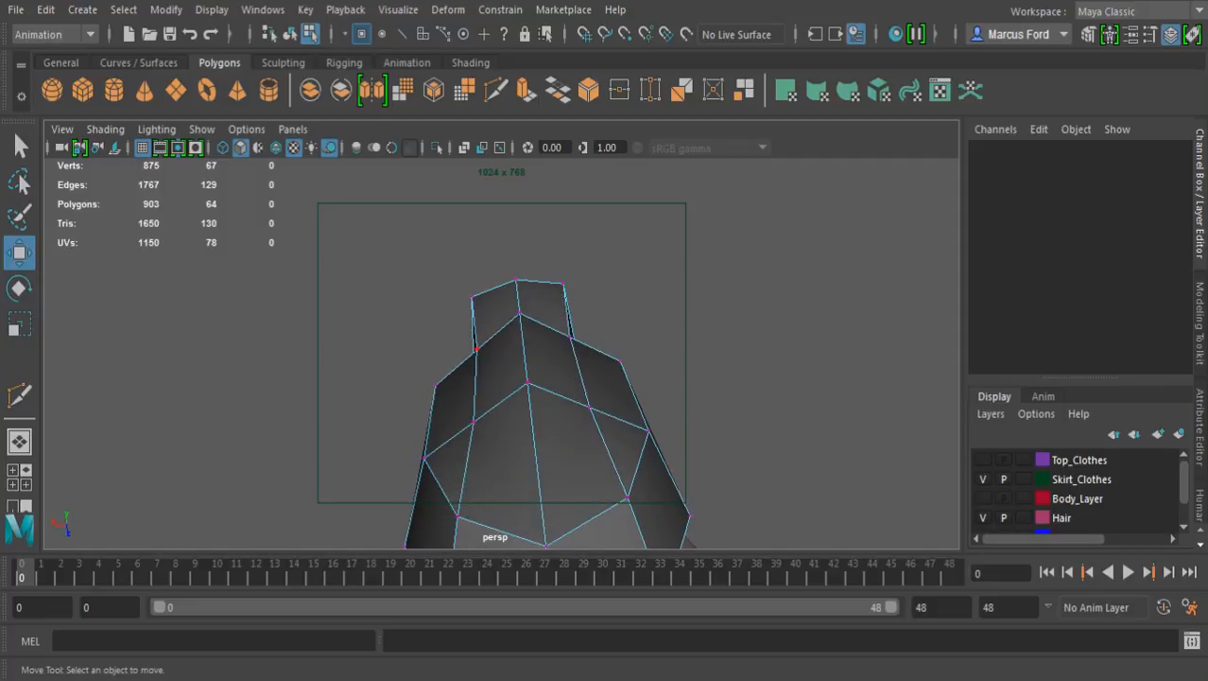
pyautogui.click(476, 350)
pyautogui.keyDown('shift'); pyautogui.click(473, 422); pyautogui.keyUp('shift')
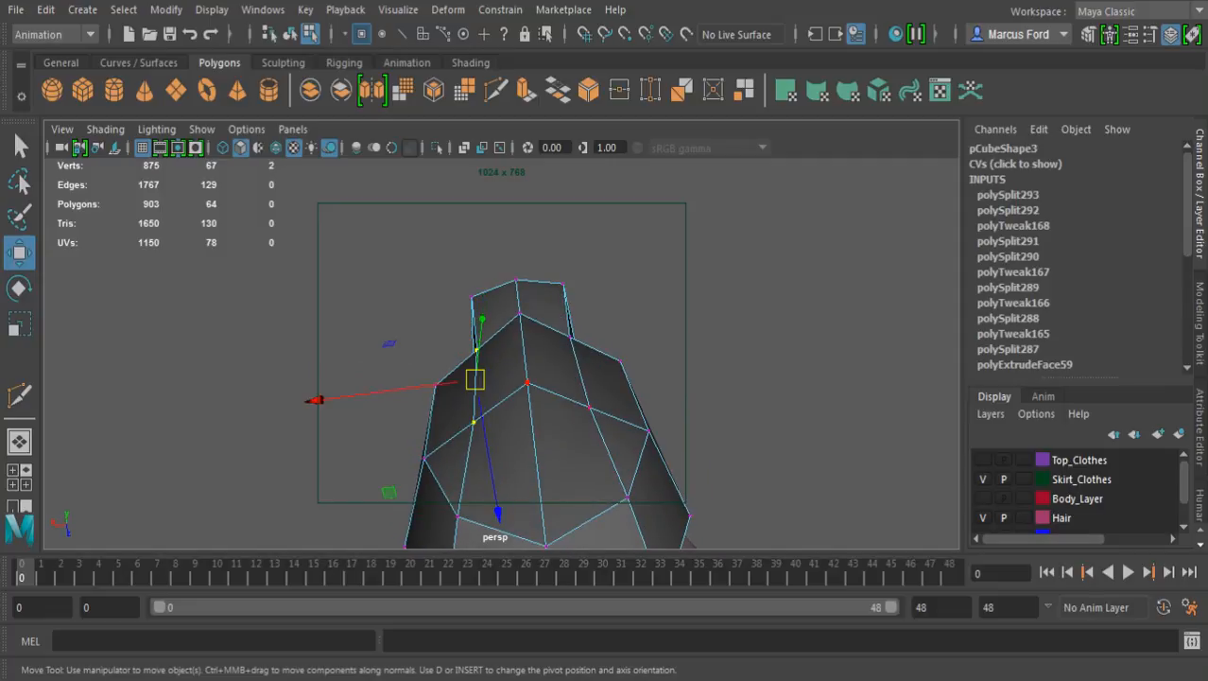
pyautogui.keyDown('shift'); pyautogui.click(588, 408); pyautogui.keyUp('shift')
pyautogui.keyDown('shift'); pyautogui.click(571, 338); pyautogui.keyUp('shift')
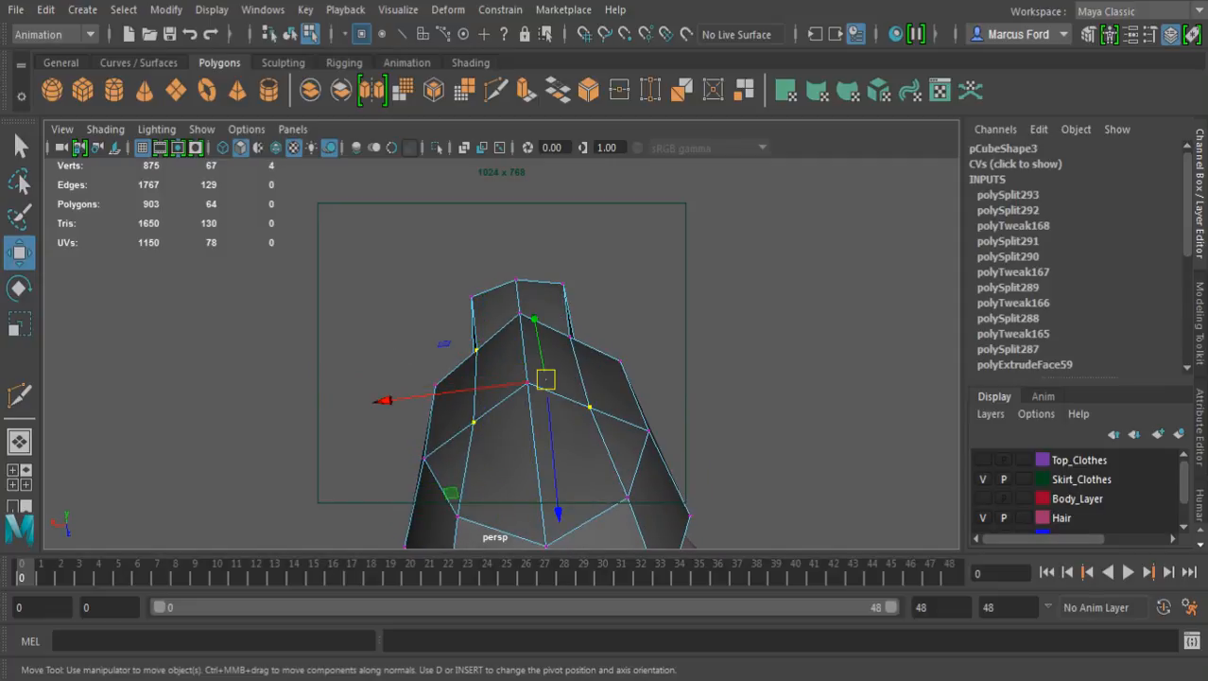
pyautogui.hotkey('ctrl', 'z')
pyautogui.keyDown('shift'); pyautogui.click(571, 338); pyautogui.keyUp('shift')
pyautogui.keyDown('alt'); pyautogui.moveTo(591, 407); pyautogui.dragTo(604, 359); pyautogui.keyUp('alt')
pyautogui.moveTo(521, 536); pyautogui.dragTo(522, 526)
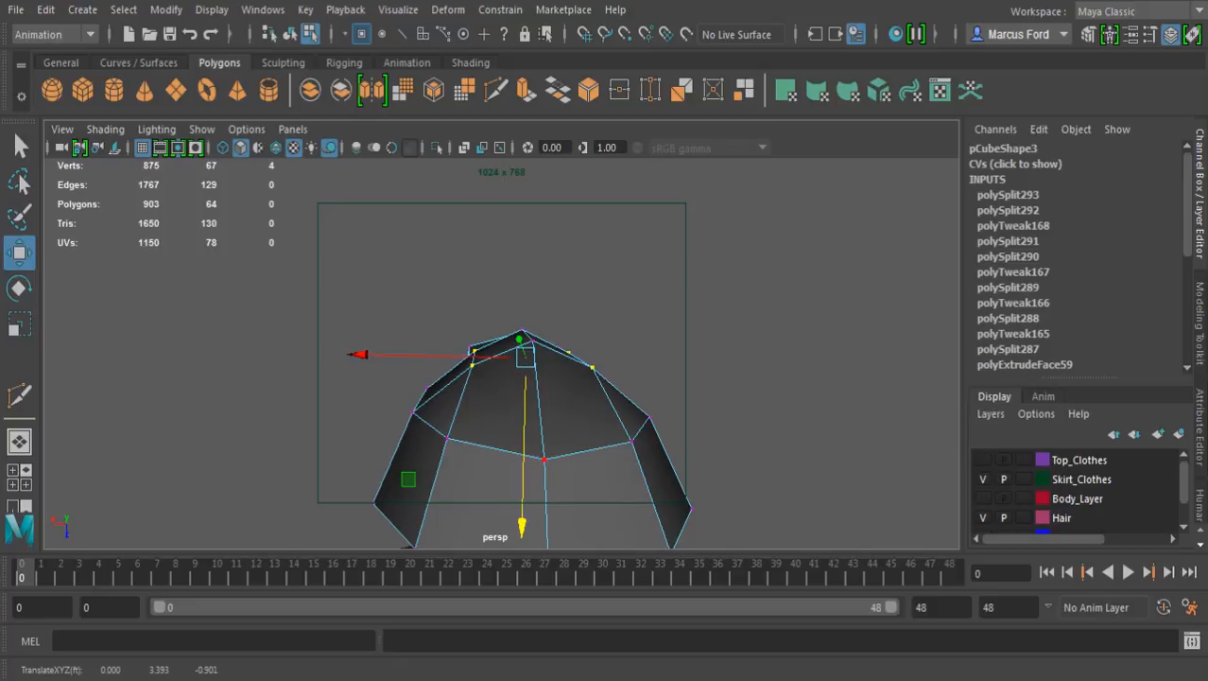
pyautogui.press('r')
pyautogui.moveTo(367, 354); pyautogui.dragTo(331, 354)
# Scale the two vertices where the new vertical cuts meet the waist to adjust their sideways spacing
pyautogui.press('q')
pyautogui.keyDown('alt'); pyautogui.moveTo(521, 331); pyautogui.dragTo(530, 506); pyautogui.keyUp('alt')
pyautogui.keyDown('alt'); pyautogui.moveTo(525, 284); pyautogui.dragTo(530, 410, button='middle'); pyautogui.keyUp('alt')
pyautogui.keyDown('alt'); pyautogui.moveTo(529, 409); pyautogui.dragTo(625, 409, button='right'); pyautogui.keyUp('alt')
pyautogui.keyDown('alt'); pyautogui.moveTo(624, 409); pyautogui.dragTo(628, 338); pyautogui.keyUp('alt')
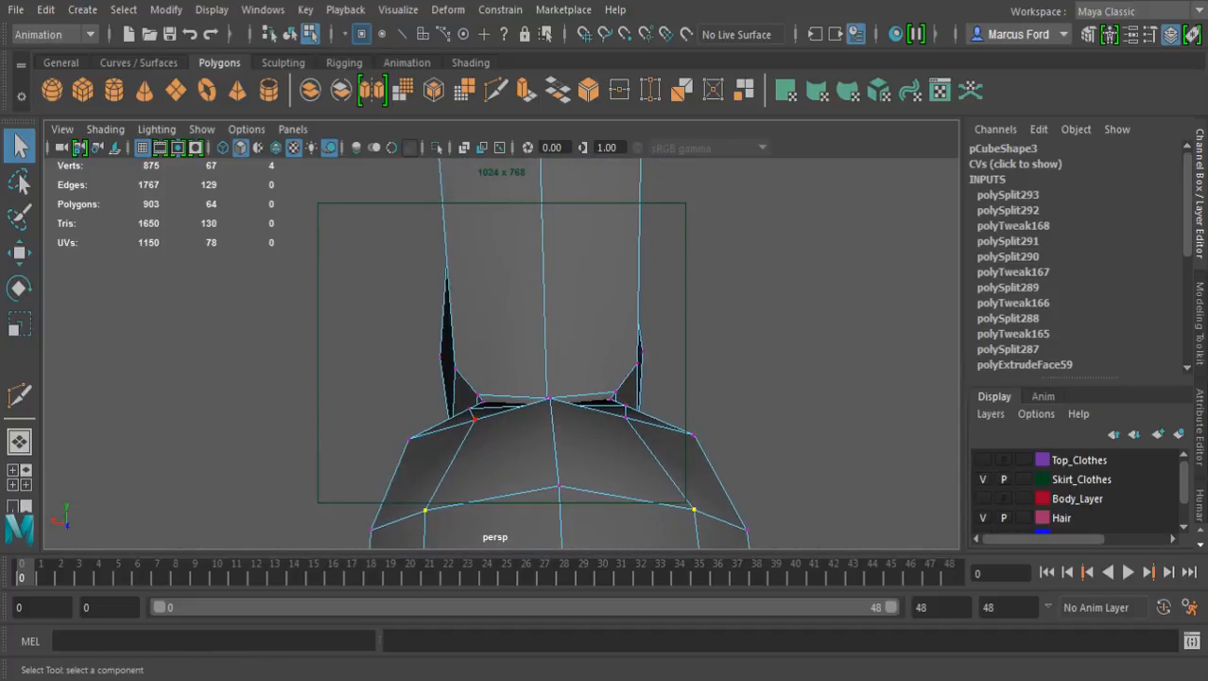
pyautogui.keyDown('alt'); pyautogui.moveTo(559, 485); pyautogui.dragTo(565, 423); pyautogui.keyUp('alt')
pyautogui.press('r')
pyautogui.moveTo(391, 436); pyautogui.dragTo(569, 531)
pyautogui.keyDown('alt'); pyautogui.moveTo(544, 426); pyautogui.dragTo(510, 427); pyautogui.keyUp('alt')
pyautogui.click(596, 416)
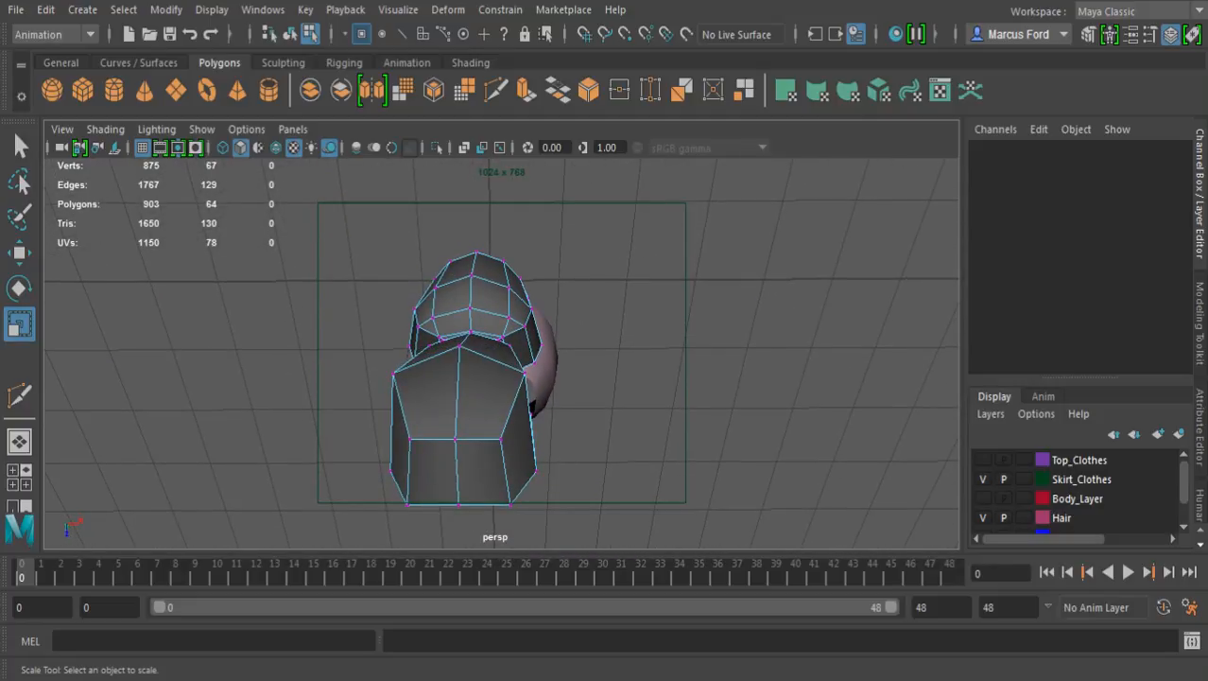
# Examine the backpack's shape from below, behind and the side
pyautogui.keyDown('alt'); pyautogui.moveTo(501, 426); pyautogui.dragTo(501, 282); pyautogui.keyUp('alt')
pyautogui.keyDown('alt'); pyautogui.moveTo(473, 360); pyautogui.dragTo(539, 359, button='right'); pyautogui.keyUp('alt')
pyautogui.keyDown('alt'); pyautogui.moveTo(501, 354); pyautogui.dragTo(567, 391); pyautogui.keyUp('alt')
pyautogui.keyDown('alt'); pyautogui.moveTo(539, 322); pyautogui.dragTo(483, 445, button='middle'); pyautogui.keyUp('alt')
pyautogui.keyDown('alt'); pyautogui.moveTo(483, 416); pyautogui.dragTo(586, 406); pyautogui.keyUp('alt')
pyautogui.keyDown('alt'); pyautogui.moveTo(529, 322); pyautogui.dragTo(528, 418, button='middle'); pyautogui.keyUp('alt')
pyautogui.keyDown('alt'); pyautogui.moveTo(492, 407); pyautogui.dragTo(566, 418); pyautogui.keyUp('alt')
pyautogui.keyDown('alt'); pyautogui.moveTo(544, 322); pyautogui.dragTo(556, 395, button='middle'); pyautogui.keyUp('alt')
pyautogui.keyDown('alt'); pyautogui.moveTo(556, 395); pyautogui.dragTo(600, 397, button='right'); pyautogui.keyUp('alt')
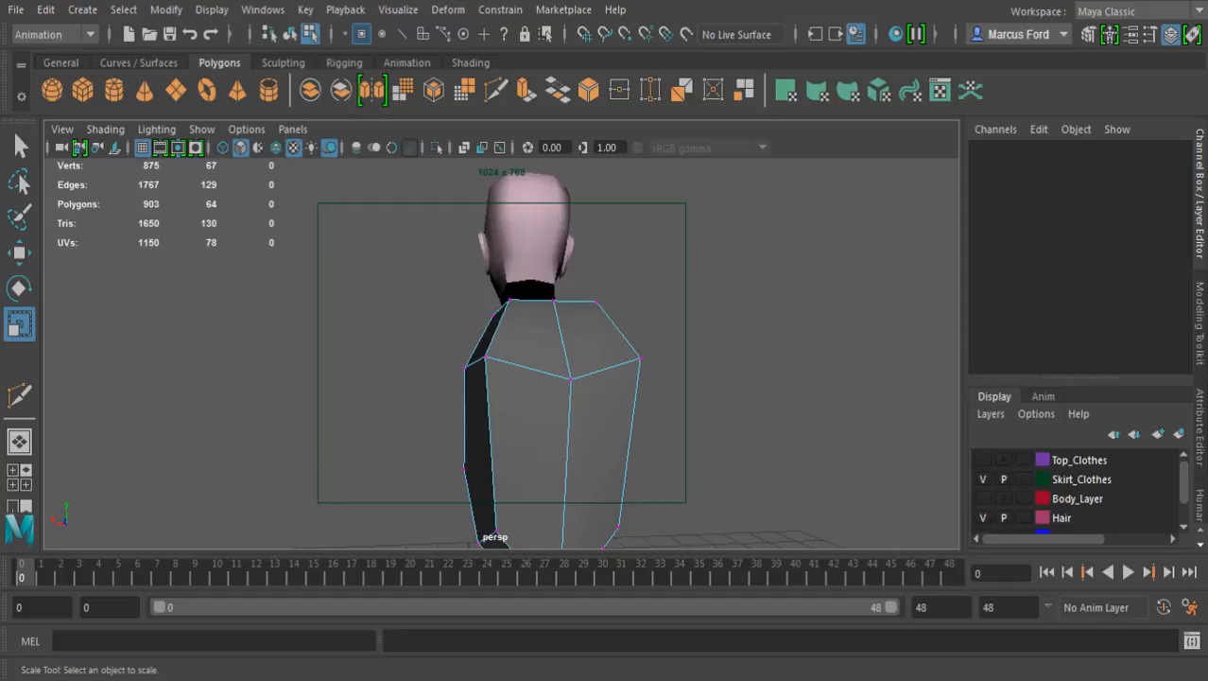
pyautogui.keyDown('alt'); pyautogui.moveTo(473, 374); pyautogui.dragTo(610, 379); pyautogui.keyUp('alt')
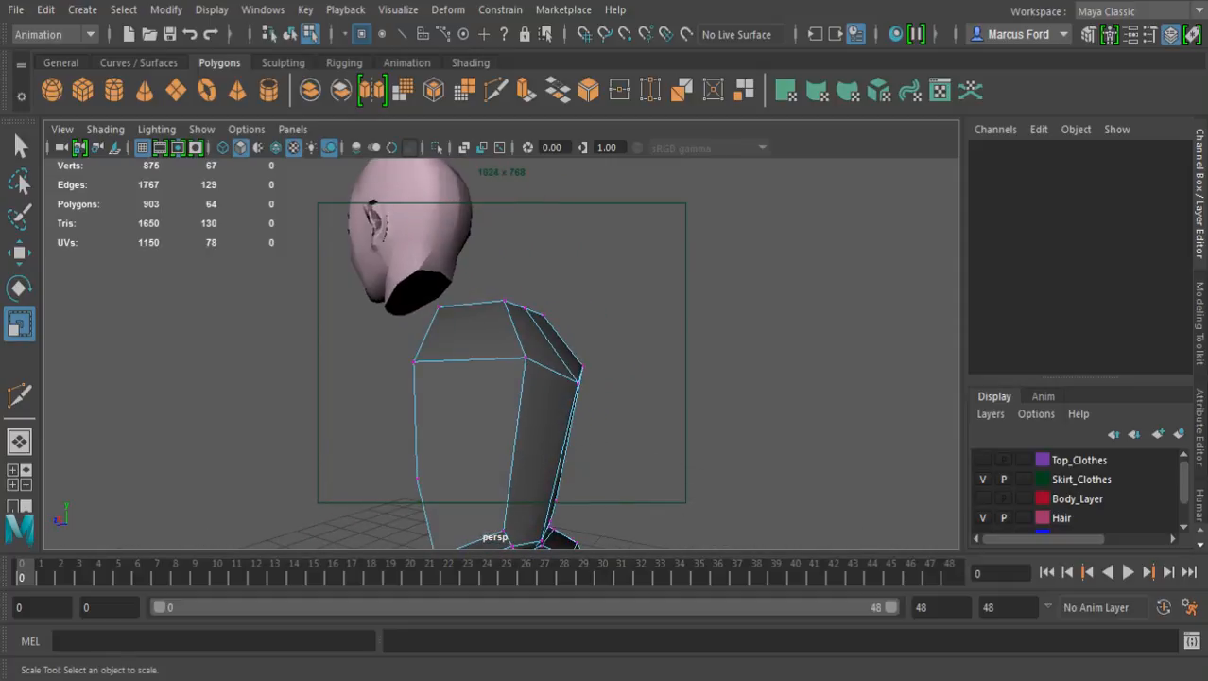
# Make the Top_Clothes and Body_Layer layers visible around the backpack
pyautogui.click(983, 460)
pyautogui.keyDown('alt'); pyautogui.moveTo(544, 407); pyautogui.dragTo(596, 446); pyautogui.keyUp('alt')
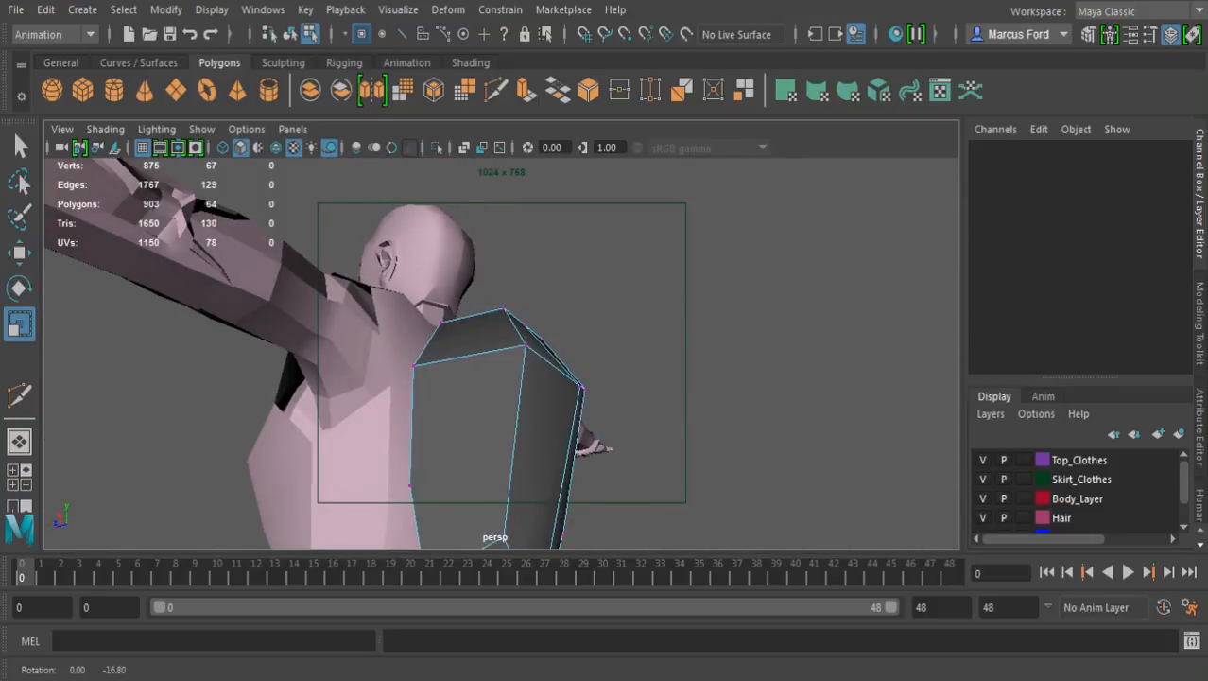
pyautogui.keyDown('alt'); pyautogui.moveTo(530, 407); pyautogui.dragTo(544, 293, button='middle'); pyautogui.keyUp('alt')
pyautogui.keyDown('alt'); pyautogui.moveTo(543, 293); pyautogui.dragTo(537, 425); pyautogui.keyUp('alt')
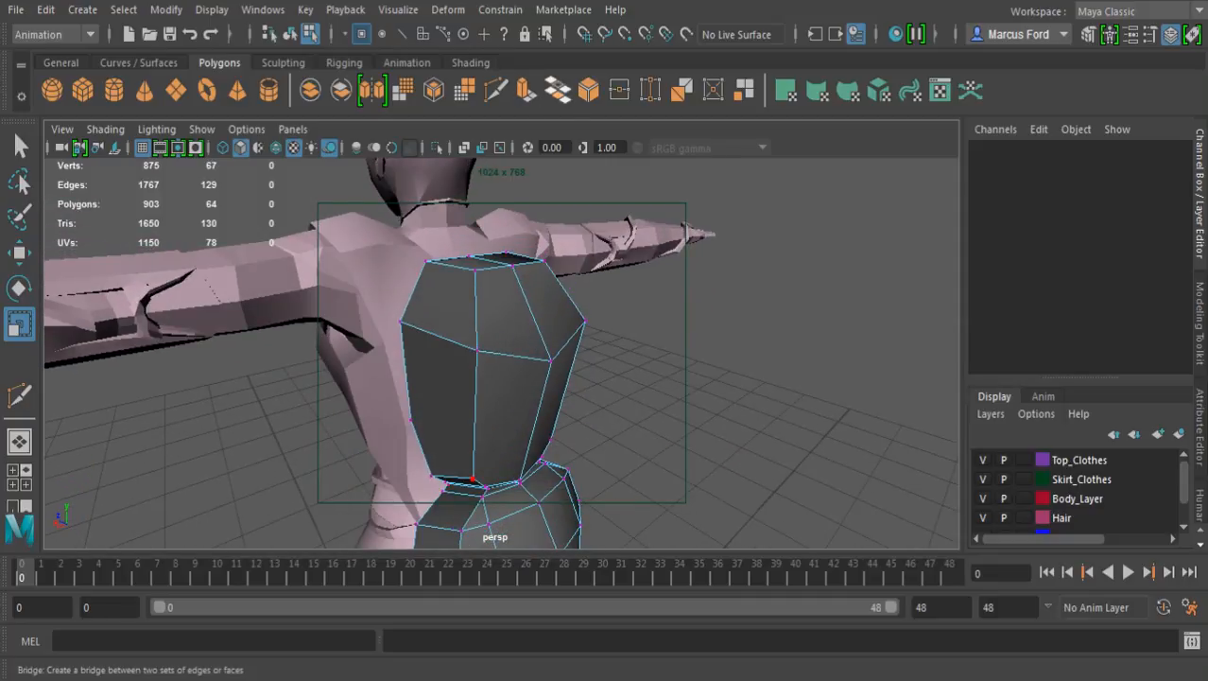
# Start a Multi-Cut at the backpack's waist and run it up to the lower edge of the upper section's side face
pyautogui.click(496, 90)
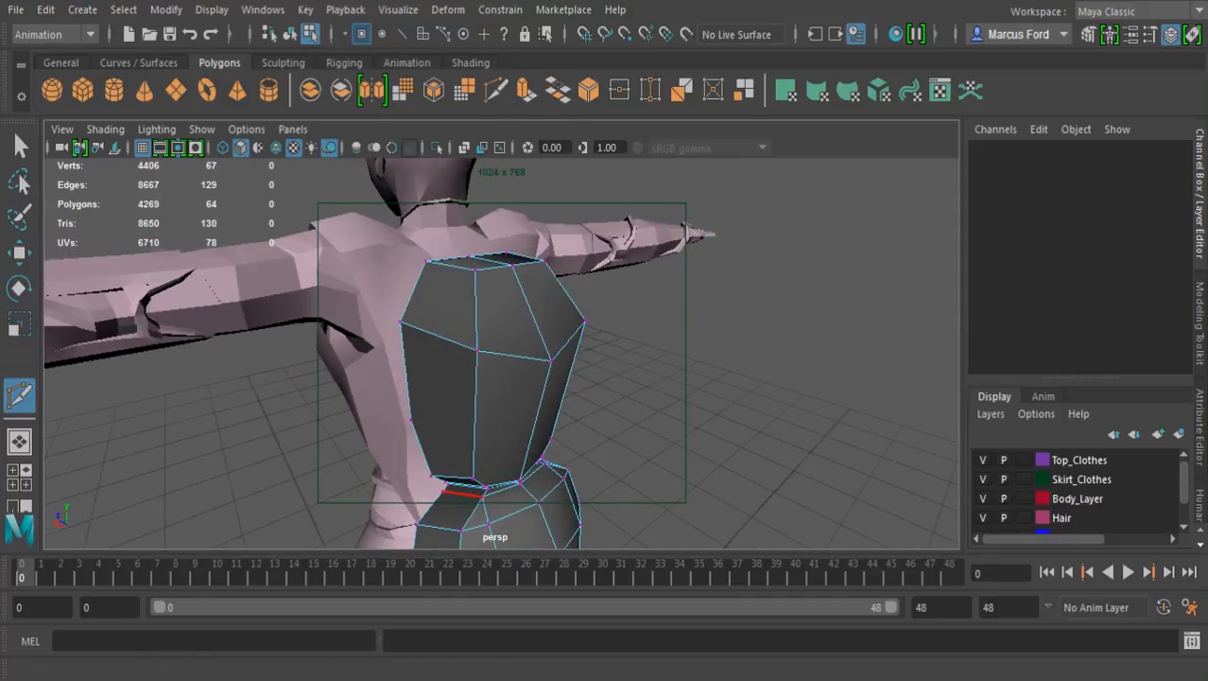
pyautogui.keyDown('alt'); pyautogui.moveTo(463, 487); pyautogui.dragTo(595, 317); pyautogui.keyUp('alt')
pyautogui.keyDown('alt'); pyautogui.moveTo(546, 407); pyautogui.dragTo(556, 354); pyautogui.keyUp('alt')
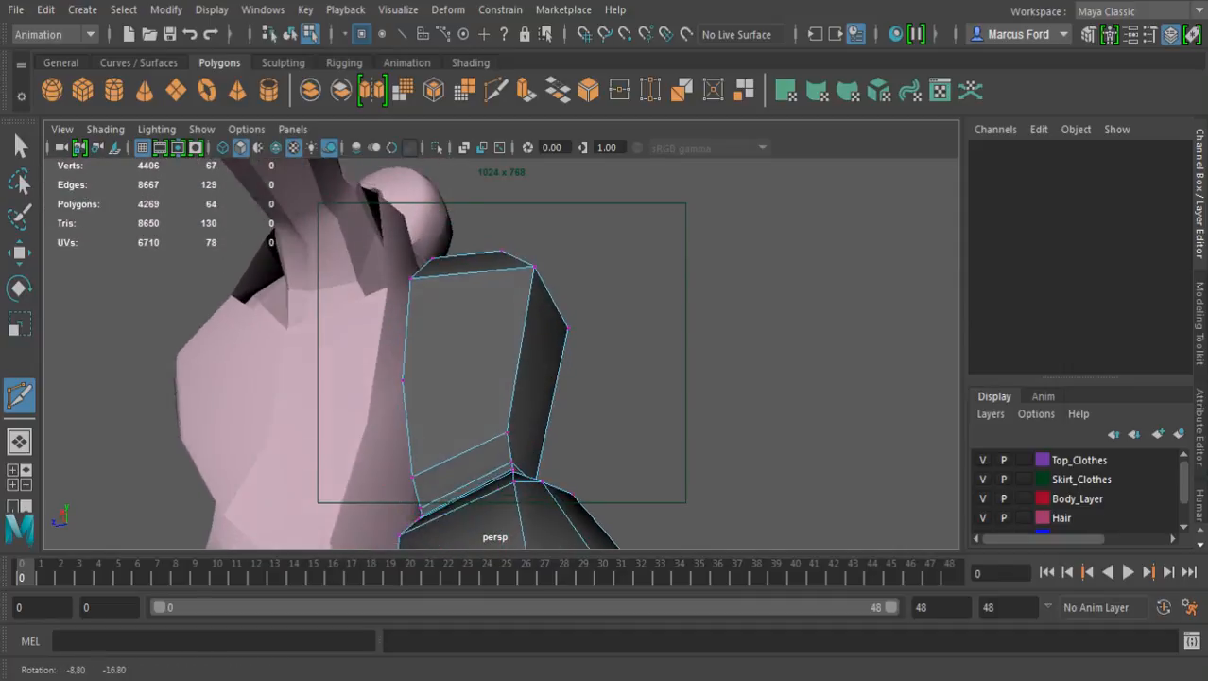
pyautogui.click(508, 436)
pyautogui.keyDown('alt'); pyautogui.moveTo(488, 417); pyautogui.dragTo(529, 417, button='right'); pyautogui.keyUp('alt')
pyautogui.hotkey('ctrl', 'z')
pyautogui.keyDown('alt'); pyautogui.moveTo(484, 473); pyautogui.dragTo(471, 499); pyautogui.keyUp('alt')
pyautogui.keyDown('alt'); pyautogui.moveTo(471, 499); pyautogui.dragTo(506, 448, button='middle'); pyautogui.keyUp('alt')
pyautogui.keyDown('alt'); pyautogui.moveTo(506, 448); pyautogui.dragTo(544, 428); pyautogui.keyUp('alt')
pyautogui.keyDown('alt'); pyautogui.moveTo(544, 428); pyautogui.dragTo(590, 460, button='right'); pyautogui.keyUp('alt')
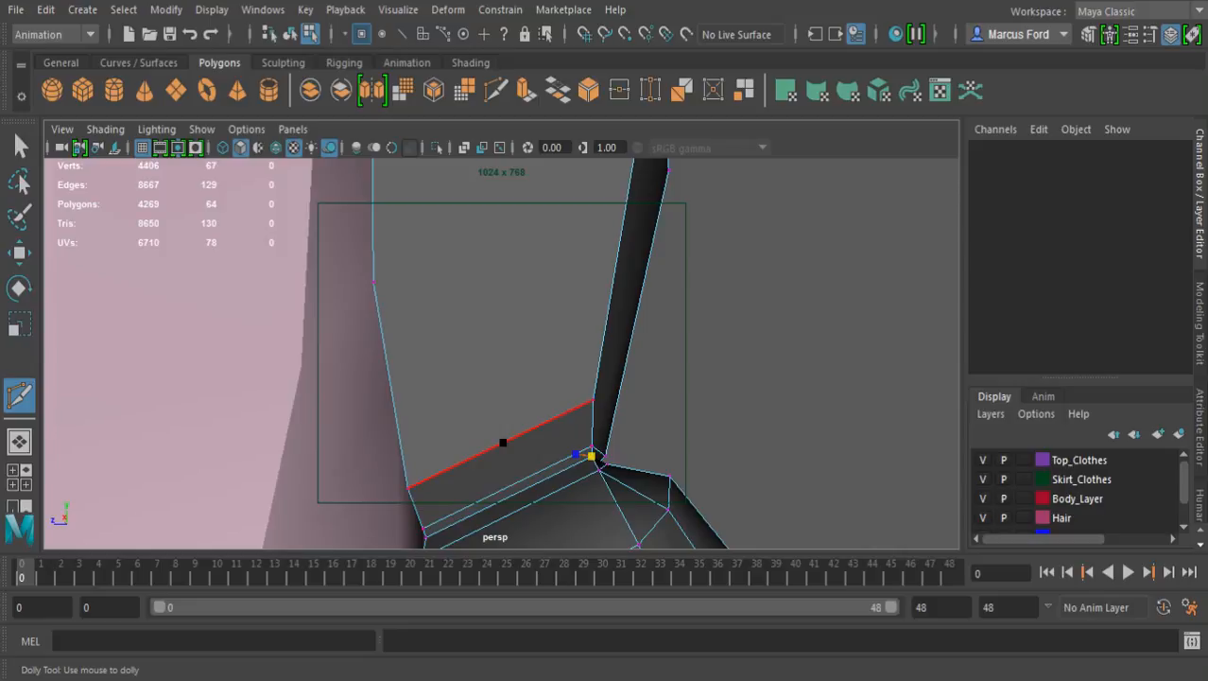
pyautogui.click(540, 426)
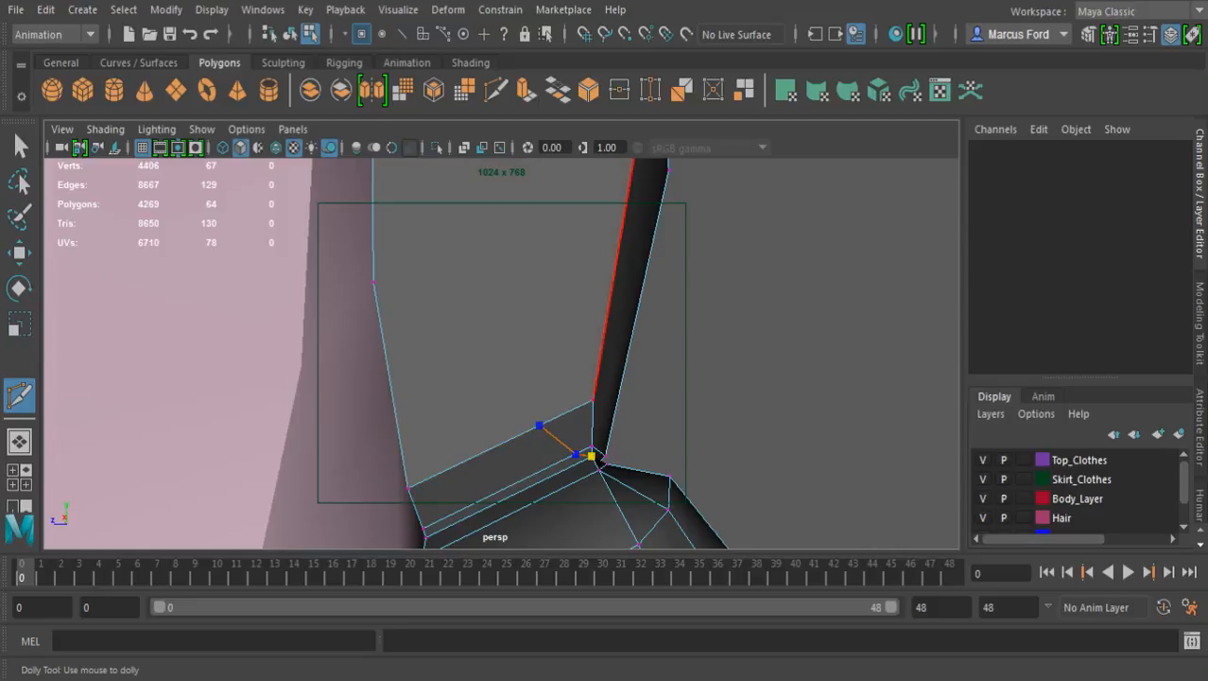
# Continue the cut up the upper section's side face and across its top to the opposite side
pyautogui.scroll(-4, 613, 316)
pyautogui.keyDown('alt'); pyautogui.moveTo(613, 316); pyautogui.dragTo(560, 323); pyautogui.keyUp('alt')
pyautogui.keyDown('alt'); pyautogui.moveTo(560, 324); pyautogui.dragTo(569, 495, button='middle'); pyautogui.keyUp('alt')
pyautogui.keyDown('shift'); pyautogui.moveTo(482, 379); pyautogui.dragTo(511, 383); pyautogui.keyUp('shift')
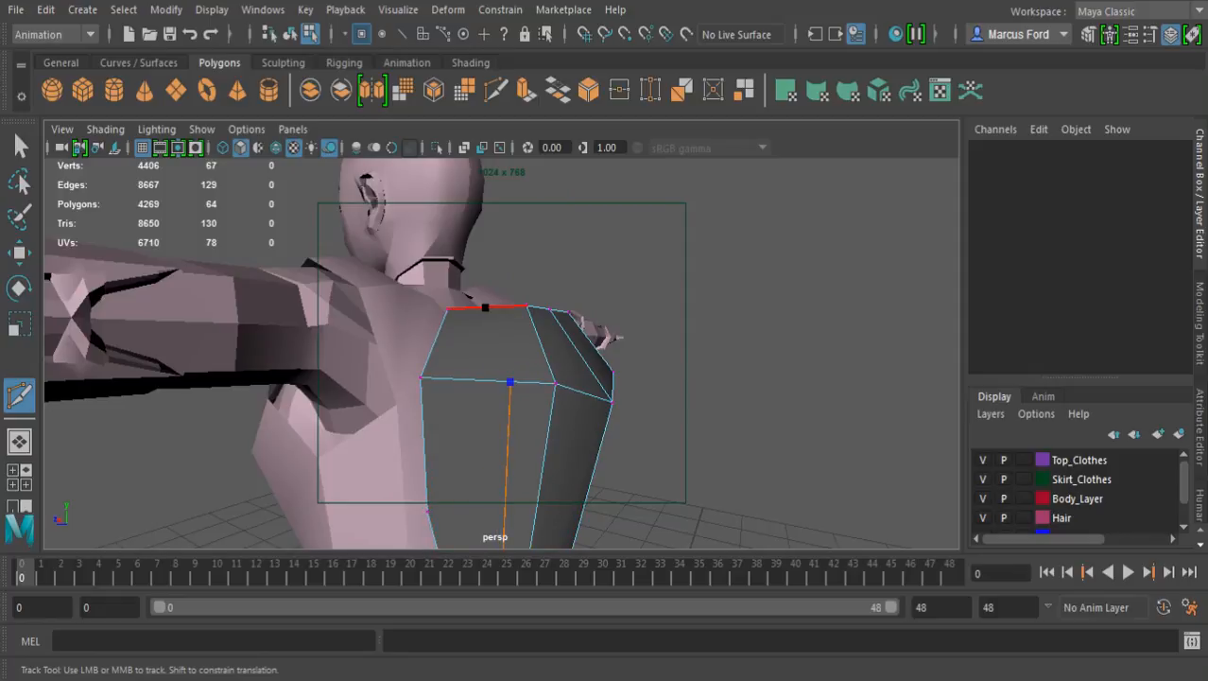
pyautogui.keyDown('shift'); pyautogui.moveTo(485, 307); pyautogui.dragTo(511, 306); pyautogui.keyUp('shift')
pyautogui.hotkey('ctrl', 'z')
pyautogui.keyDown('alt'); pyautogui.moveTo(486, 378); pyautogui.dragTo(492, 422); pyautogui.keyUp('alt')
pyautogui.keyDown('alt'); pyautogui.moveTo(492, 407); pyautogui.dragTo(542, 411, button='right'); pyautogui.keyUp('alt')
pyautogui.keyDown('shift'); pyautogui.moveTo(478, 331); pyautogui.dragTo(502, 337); pyautogui.keyUp('shift')
pyautogui.keyDown('alt'); pyautogui.moveTo(579, 397); pyautogui.dragTo(531, 463); pyautogui.keyUp('alt')
pyautogui.keyDown('shift'); pyautogui.moveTo(523, 347); pyautogui.dragTo(527, 373); pyautogui.keyUp('shift')
pyautogui.keyDown('shift'); pyautogui.moveTo(596, 332); pyautogui.dragTo(598, 356); pyautogui.keyUp('shift')
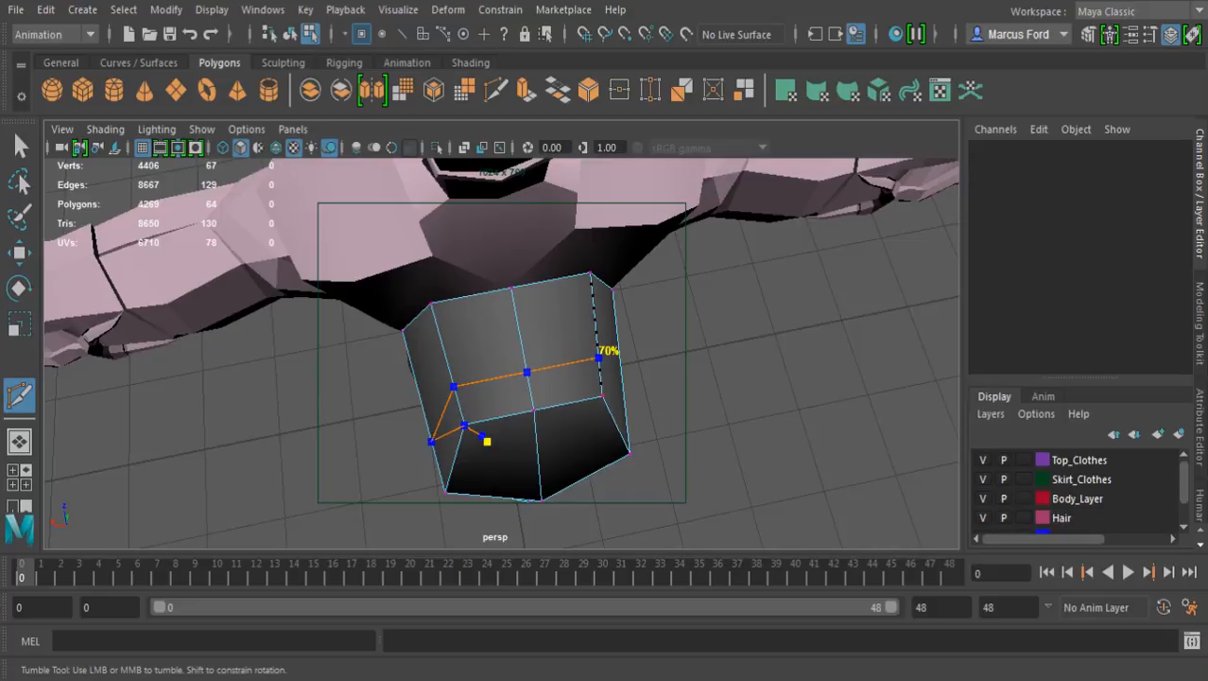
# Carry the cut down the opposite side face to the waist and complete it
pyautogui.keyDown('alt'); pyautogui.moveTo(621, 402); pyautogui.dragTo(530, 374); pyautogui.keyUp('alt')
pyautogui.keyDown('alt'); pyautogui.moveTo(532, 398); pyautogui.dragTo(549, 269, button='middle'); pyautogui.keyUp('alt')
pyautogui.moveTo(551, 300); pyautogui.dragTo(407, 391)
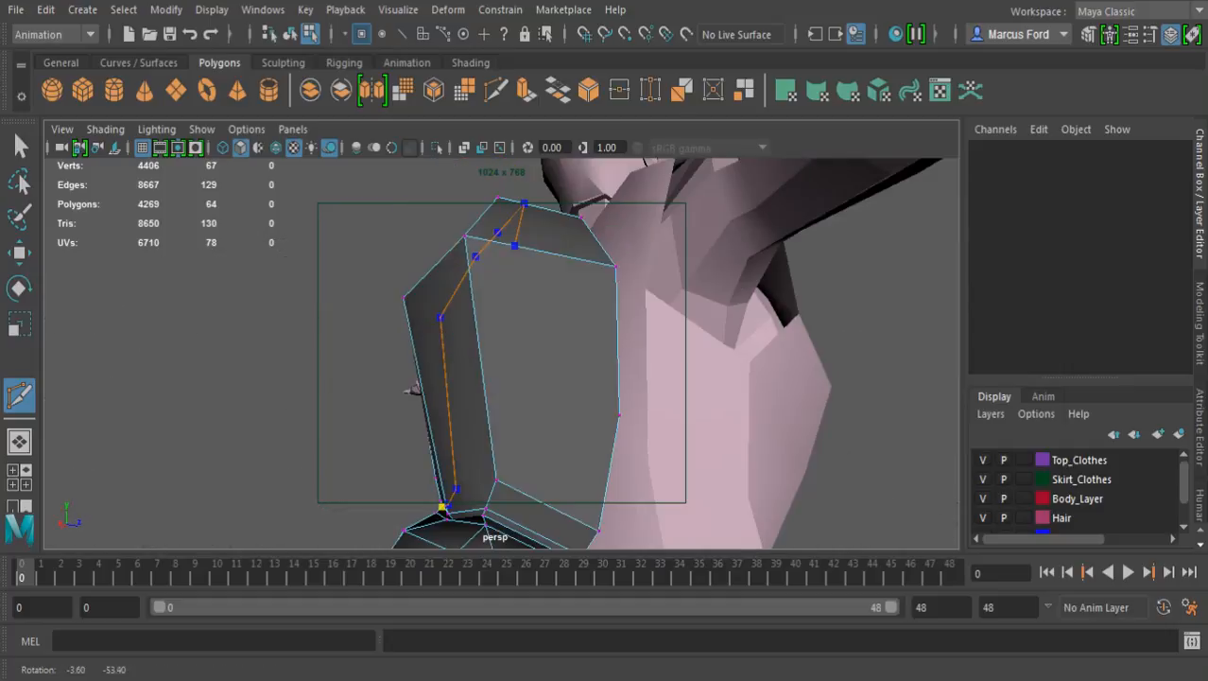
pyautogui.keyDown('alt'); pyautogui.moveTo(412, 388); pyautogui.dragTo(433, 272, button='middle'); pyautogui.keyUp('alt')
pyautogui.keyDown('alt'); pyautogui.moveTo(433, 272); pyautogui.dragTo(407, 301); pyautogui.keyUp('alt')
pyautogui.keyDown('alt'); pyautogui.moveTo(527, 376); pyautogui.dragTo(596, 369, button='right'); pyautogui.keyUp('alt')
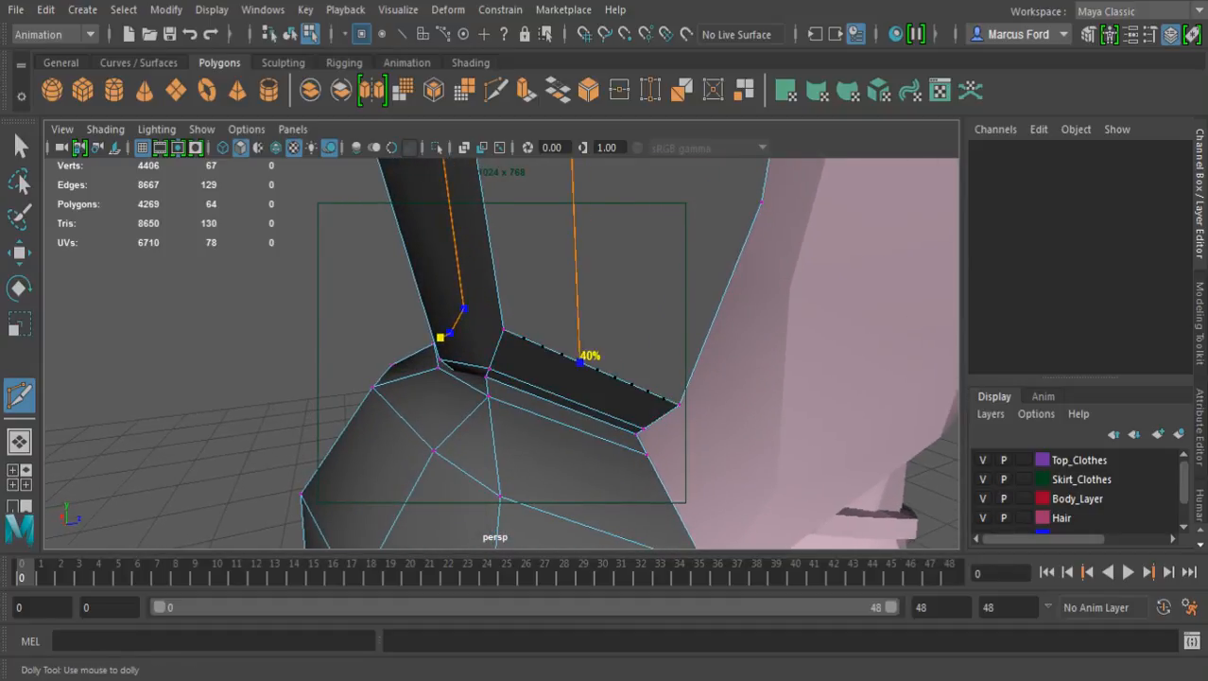
pyautogui.click(561, 354)
pyautogui.moveTo(571, 406); pyautogui.dragTo(502, 383)
pyautogui.hotkey('ctrl', 'z')
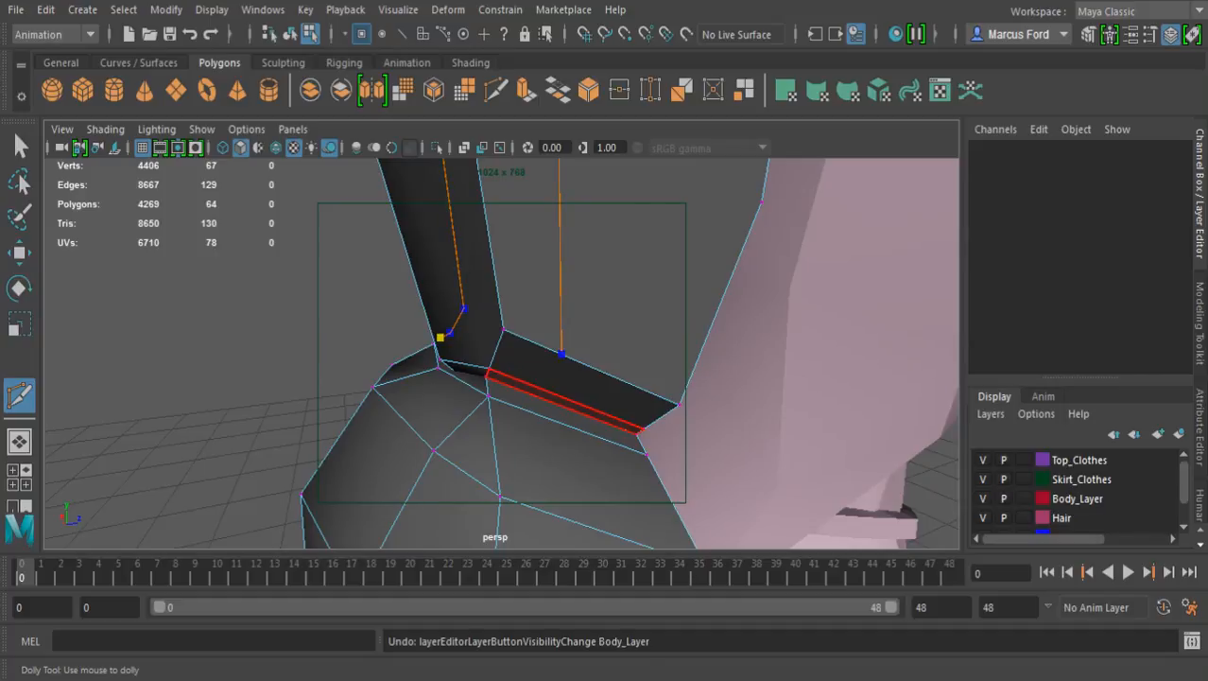
pyautogui.moveTo(571, 401); pyautogui.dragTo(493, 376)
pyautogui.click(498, 382)
pyautogui.press('Return')
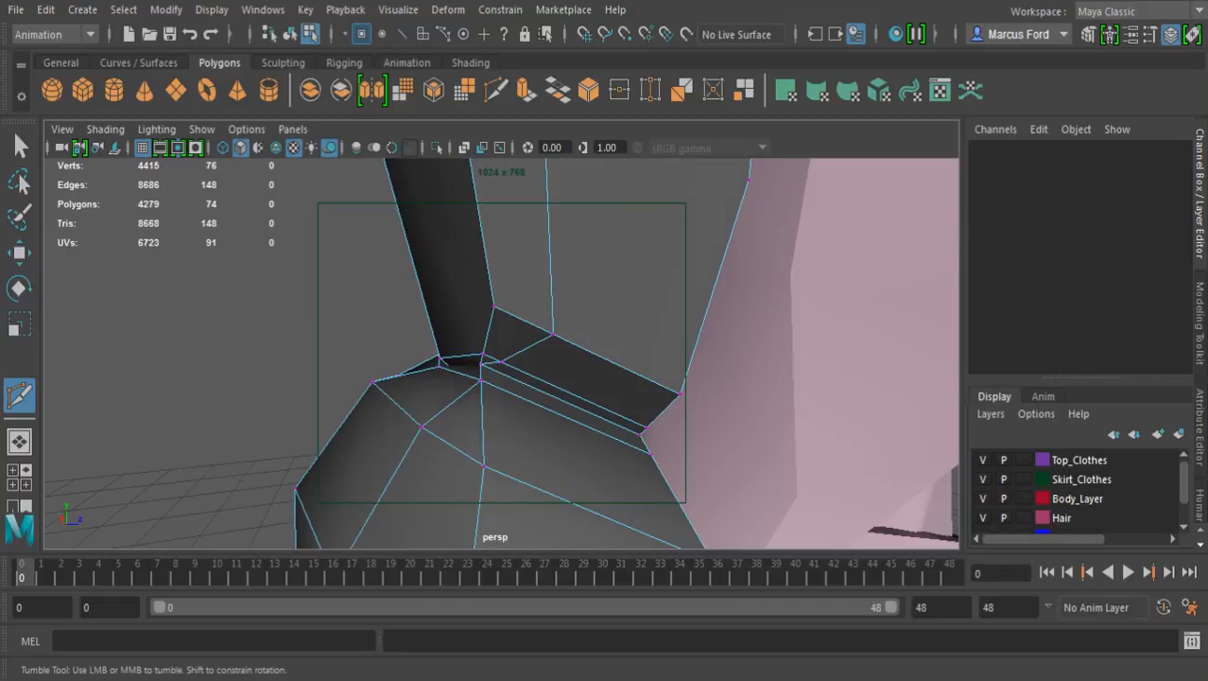
# Scale the three vertices on each side of the new cut loop closer together sideways
pyautogui.keyDown('alt'); pyautogui.moveTo(493, 376); pyautogui.dragTo(349, 376, button='right'); pyautogui.keyUp('alt')
pyautogui.keyDown('alt'); pyautogui.moveTo(350, 376); pyautogui.dragTo(348, 522, button='middle'); pyautogui.keyUp('alt')
pyautogui.keyDown('alt'); pyautogui.moveTo(348, 522); pyautogui.dragTo(546, 543); pyautogui.keyUp('alt')
pyautogui.press('q')
pyautogui.click(474, 327)
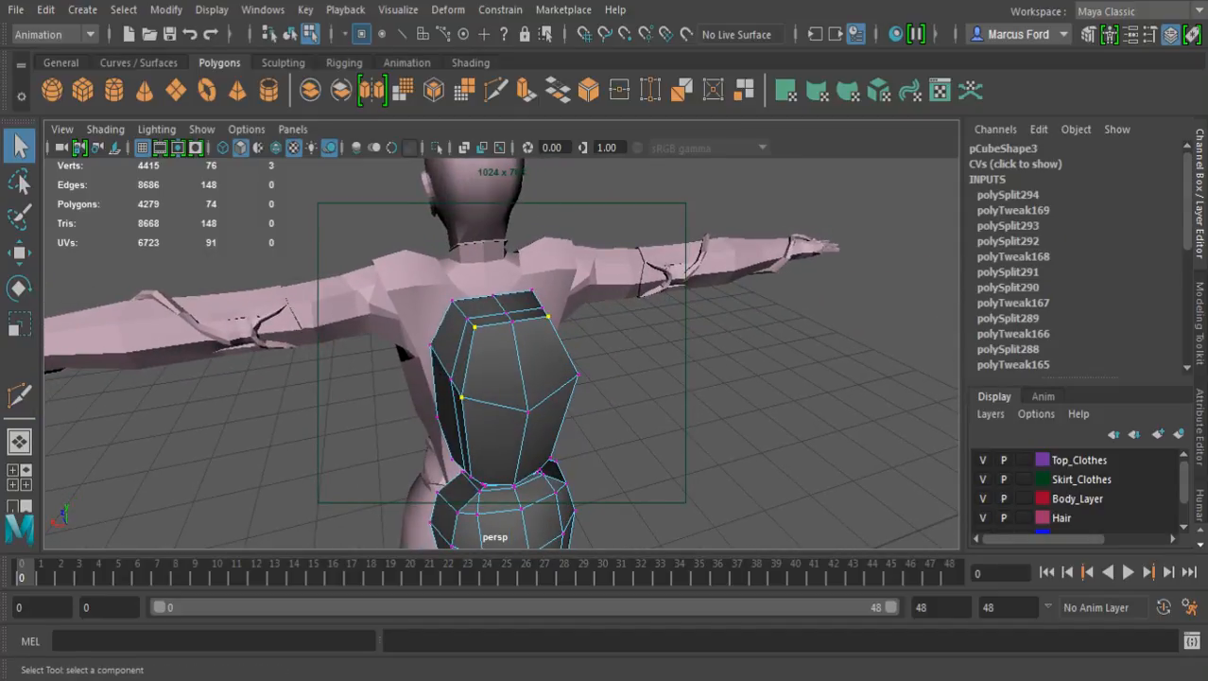
pyautogui.keyDown('alt'); pyautogui.moveTo(578, 374); pyautogui.dragTo(615, 274); pyautogui.keyUp('alt')
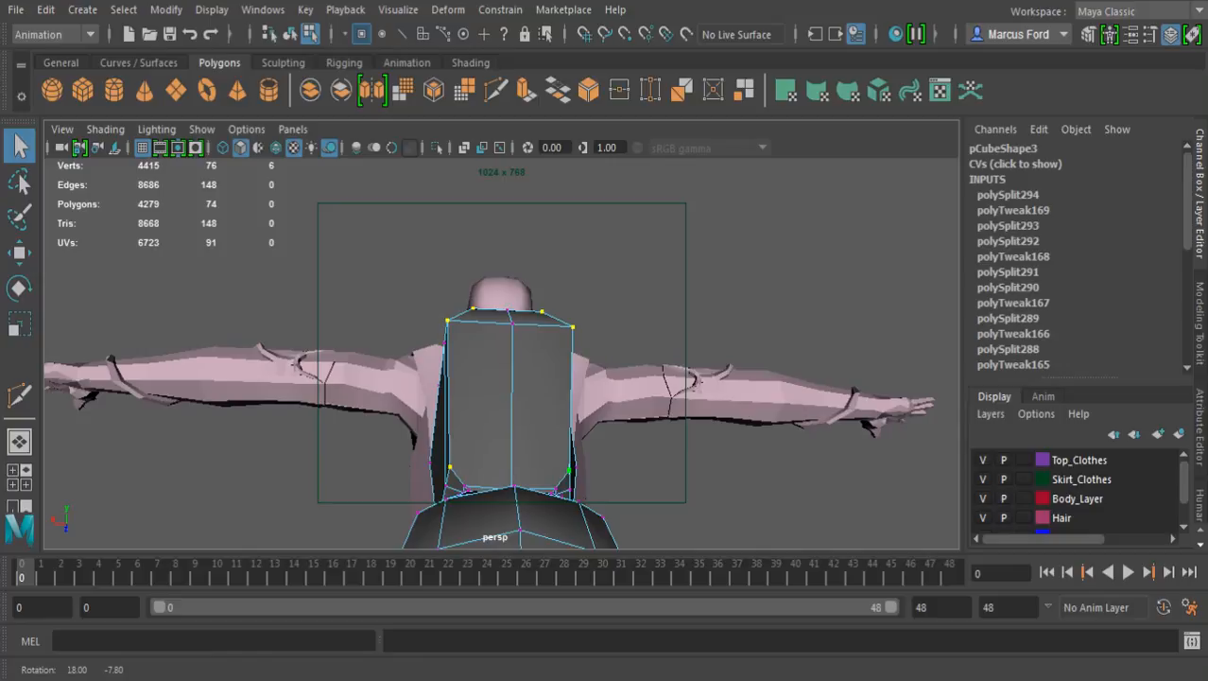
pyautogui.press('r')
pyautogui.moveTo(347, 361); pyautogui.dragTo(367, 362)
pyautogui.press('q')
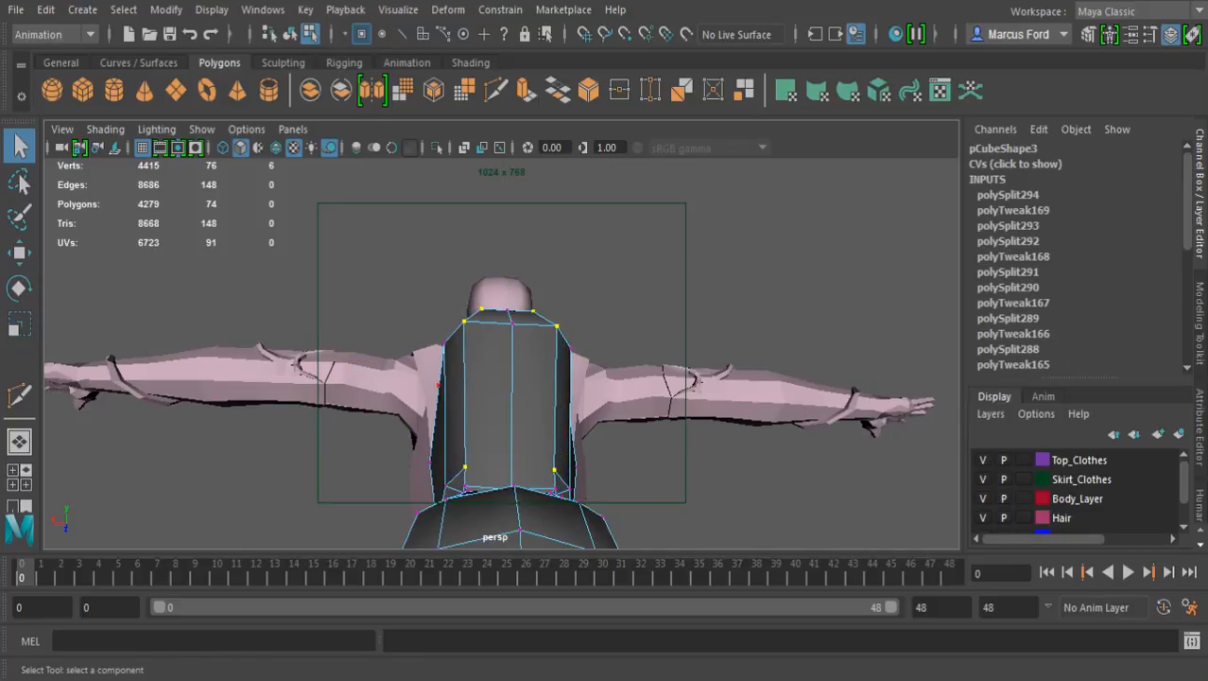
# Examine the upper section's reshaped profile from several angles around the body
pyautogui.keyDown('alt'); pyautogui.moveTo(529, 359); pyautogui.dragTo(283, 634); pyautogui.keyUp('alt')
pyautogui.keyDown('alt'); pyautogui.moveTo(454, 378); pyautogui.dragTo(723, 401); pyautogui.keyUp('alt')
pyautogui.keyDown('alt'); pyautogui.moveTo(567, 397); pyautogui.dragTo(569, 335, button='middle'); pyautogui.keyUp('alt')
pyautogui.keyDown('alt'); pyautogui.moveTo(569, 345); pyautogui.dragTo(757, 364); pyautogui.keyUp('alt')
pyautogui.click(737, 350)
pyautogui.keyDown('alt'); pyautogui.moveTo(719, 326); pyautogui.dragTo(740, 405, button='middle'); pyautogui.keyUp('alt')
pyautogui.keyDown('alt'); pyautogui.moveTo(733, 364); pyautogui.dragTo(652, 345); pyautogui.keyUp('alt')
pyautogui.keyDown('alt'); pyautogui.moveTo(629, 430); pyautogui.dragTo(651, 250, button='middle'); pyautogui.keyUp('alt')
pyautogui.keyDown('alt'); pyautogui.moveTo(662, 331); pyautogui.dragTo(454, 348); pyautogui.keyUp('alt')
pyautogui.keyDown('alt'); pyautogui.moveTo(529, 284); pyautogui.dragTo(544, 369, button='middle'); pyautogui.keyUp('alt')
pyautogui.keyDown('alt'); pyautogui.moveTo(544, 369); pyautogui.dragTo(572, 364); pyautogui.keyUp('alt')
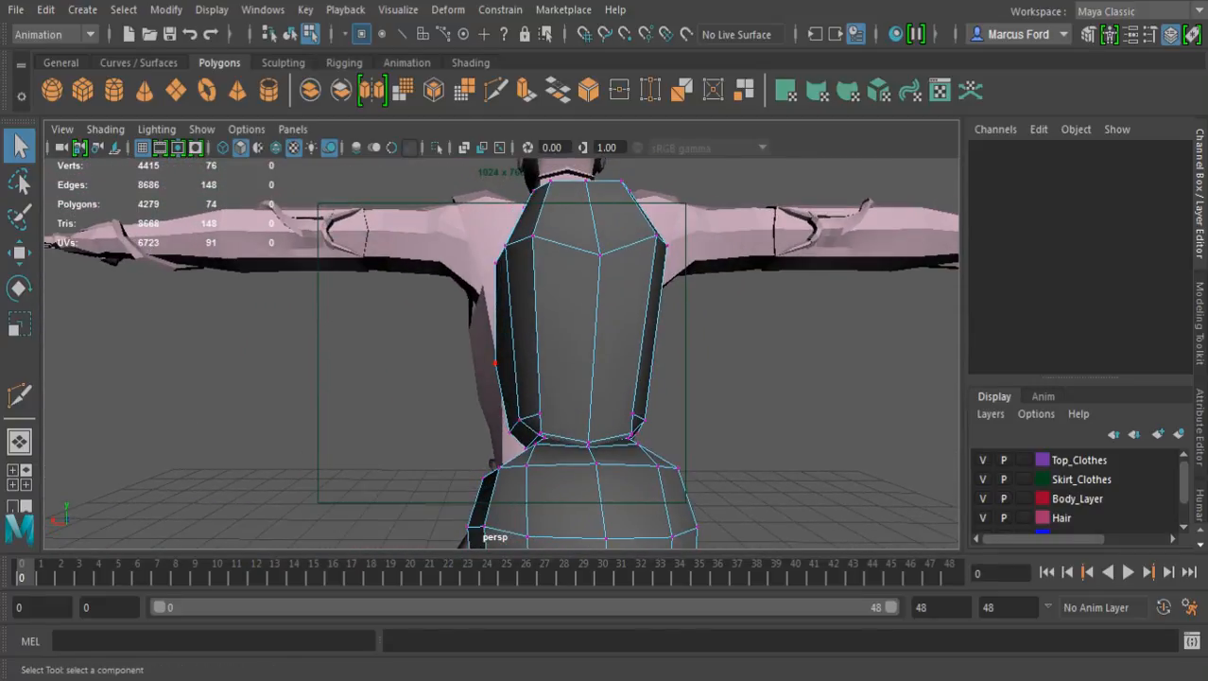
# Scale the four lower body-side vertices of the upper section inward sideways to about 0.914
pyautogui.click(495, 361)
pyautogui.keyDown('alt'); pyautogui.moveTo(530, 415); pyautogui.dragTo(431, 423); pyautogui.keyUp('alt')
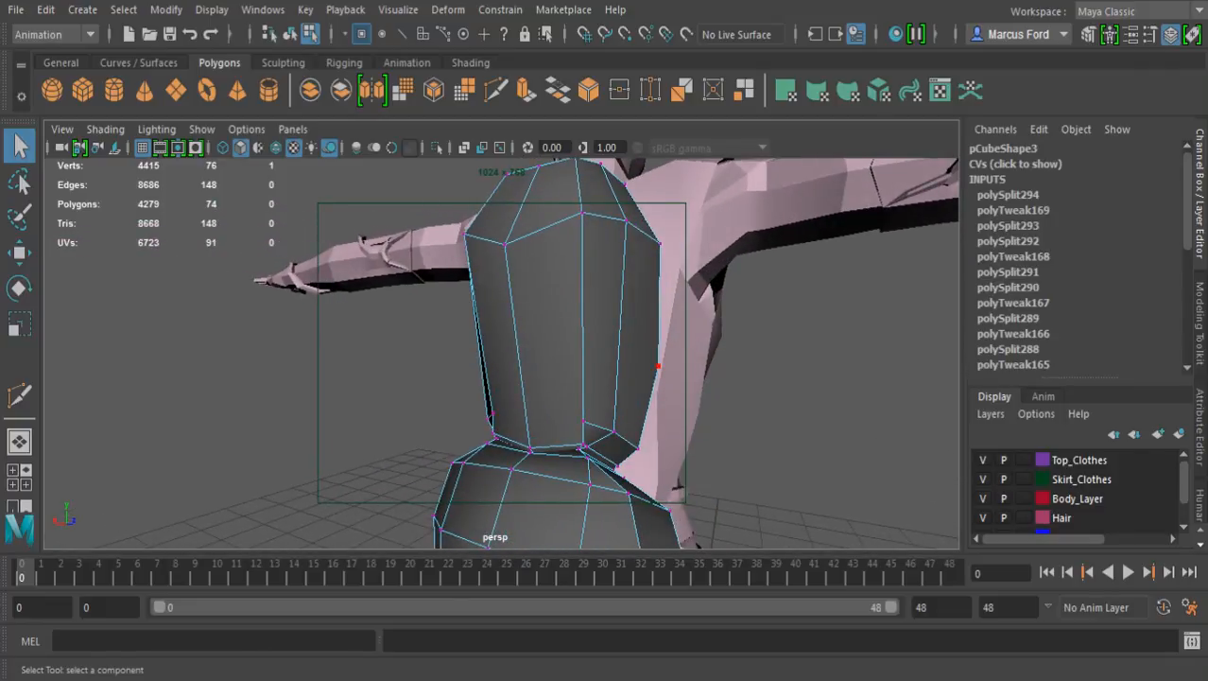
pyautogui.keyDown('alt'); pyautogui.moveTo(616, 433); pyautogui.dragTo(783, 425); pyautogui.keyUp('alt')
pyautogui.keyDown('alt'); pyautogui.moveTo(576, 393); pyautogui.dragTo(522, 415); pyautogui.keyUp('alt')
pyautogui.press('r')
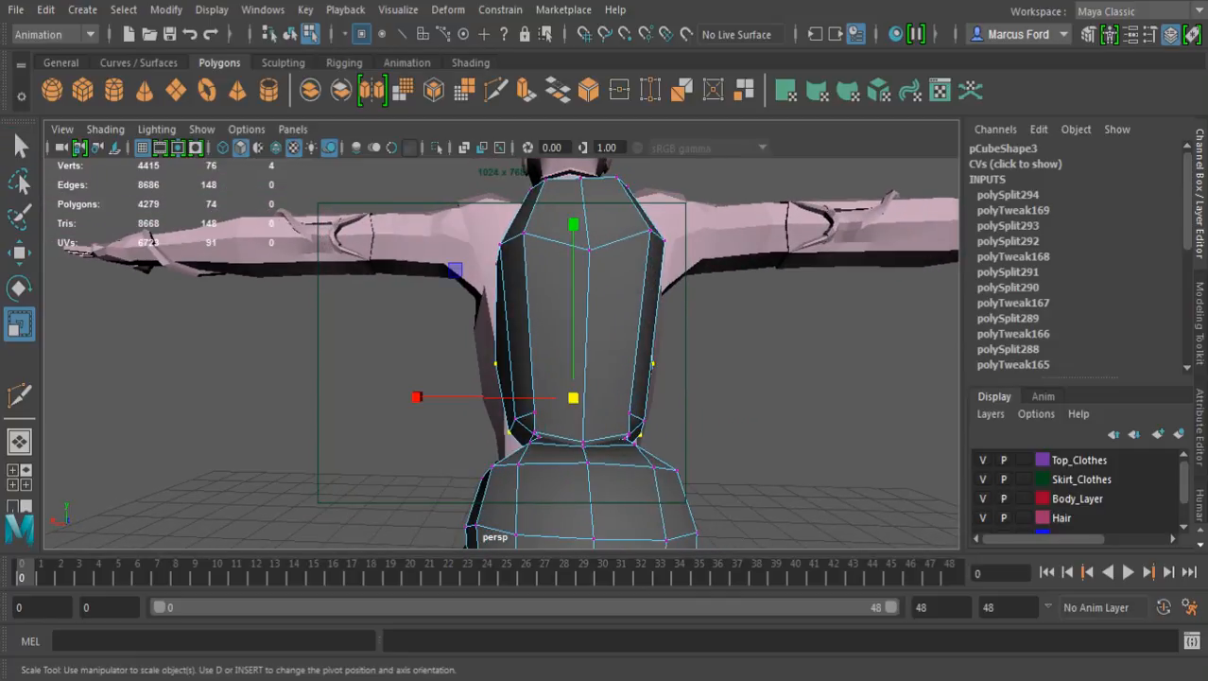
pyautogui.moveTo(416, 397); pyautogui.dragTo(428, 397)
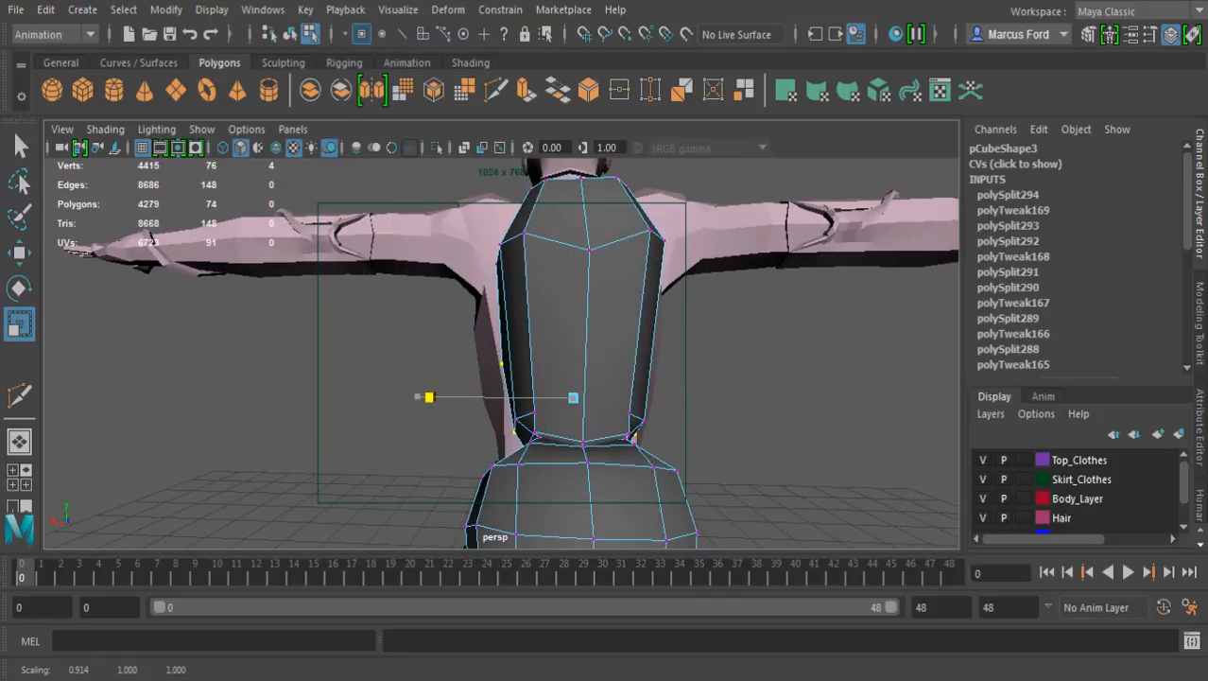
pyautogui.press('q')
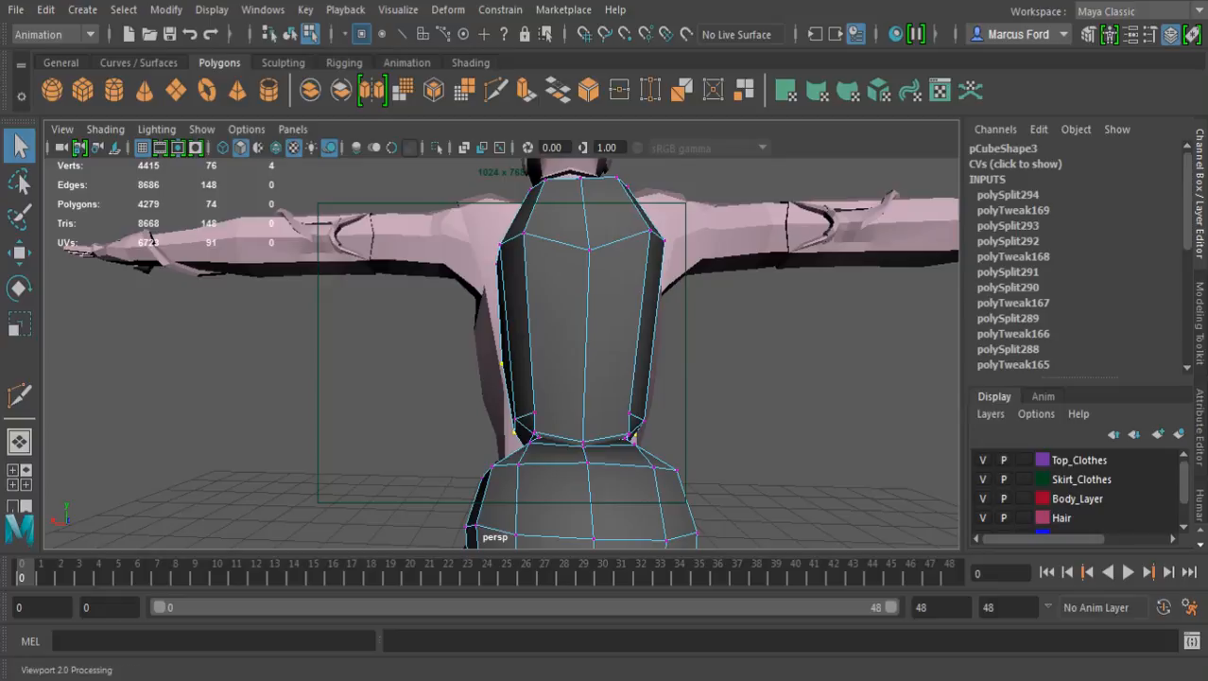
# Examine how the backpack fits the character from the front, side and back
pyautogui.keyDown('alt'); pyautogui.moveTo(534, 413); pyautogui.dragTo(567, 498, button='middle'); pyautogui.keyUp('alt')
pyautogui.keyDown('alt'); pyautogui.moveTo(567, 499); pyautogui.dragTo(676, 518); pyautogui.keyUp('alt')
pyautogui.keyDown('alt'); pyautogui.moveTo(530, 416); pyautogui.dragTo(539, 420); pyautogui.keyUp('alt')
pyautogui.keyDown('alt'); pyautogui.moveTo(539, 420); pyautogui.dragTo(553, 463, button='middle'); pyautogui.keyUp('alt')
pyautogui.keyDown('alt'); pyautogui.moveTo(552, 464); pyautogui.dragTo(742, 443); pyautogui.keyUp('alt')
pyautogui.keyDown('alt'); pyautogui.moveTo(558, 430); pyautogui.dragTo(737, 402); pyautogui.keyUp('alt')
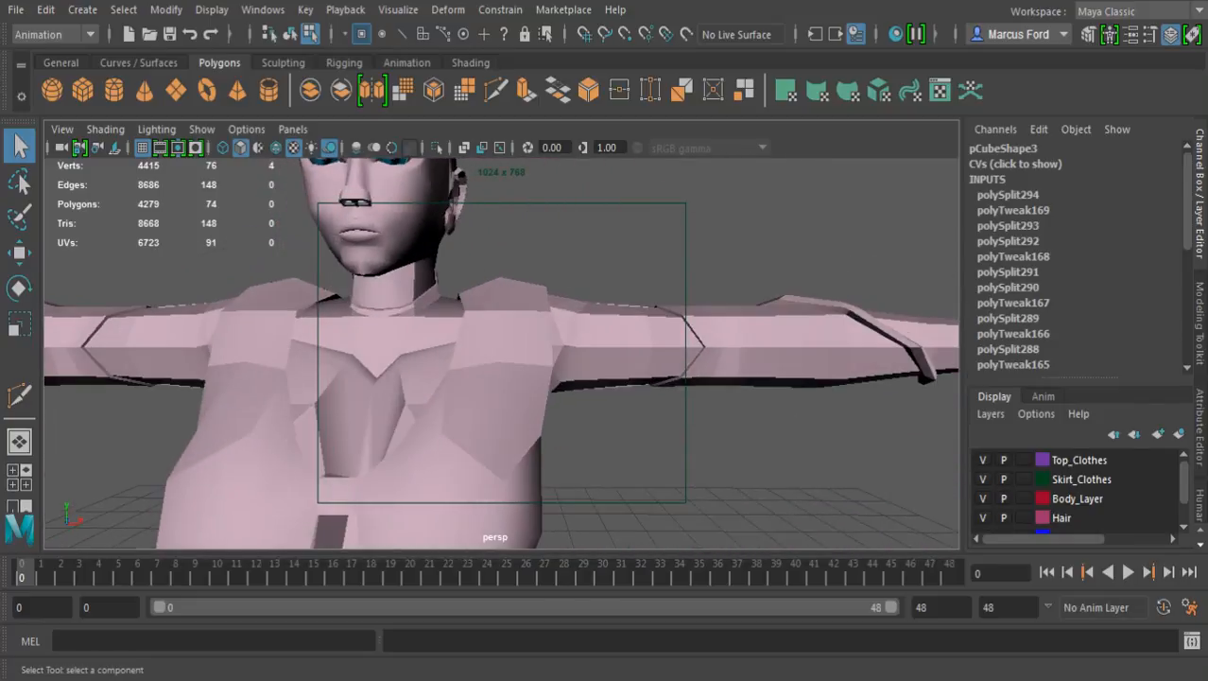
pyautogui.scroll(-3, 502, 353)
pyautogui.keyDown('alt'); pyautogui.moveTo(506, 539); pyautogui.dragTo(539, 539, button='middle'); pyautogui.keyUp('alt')
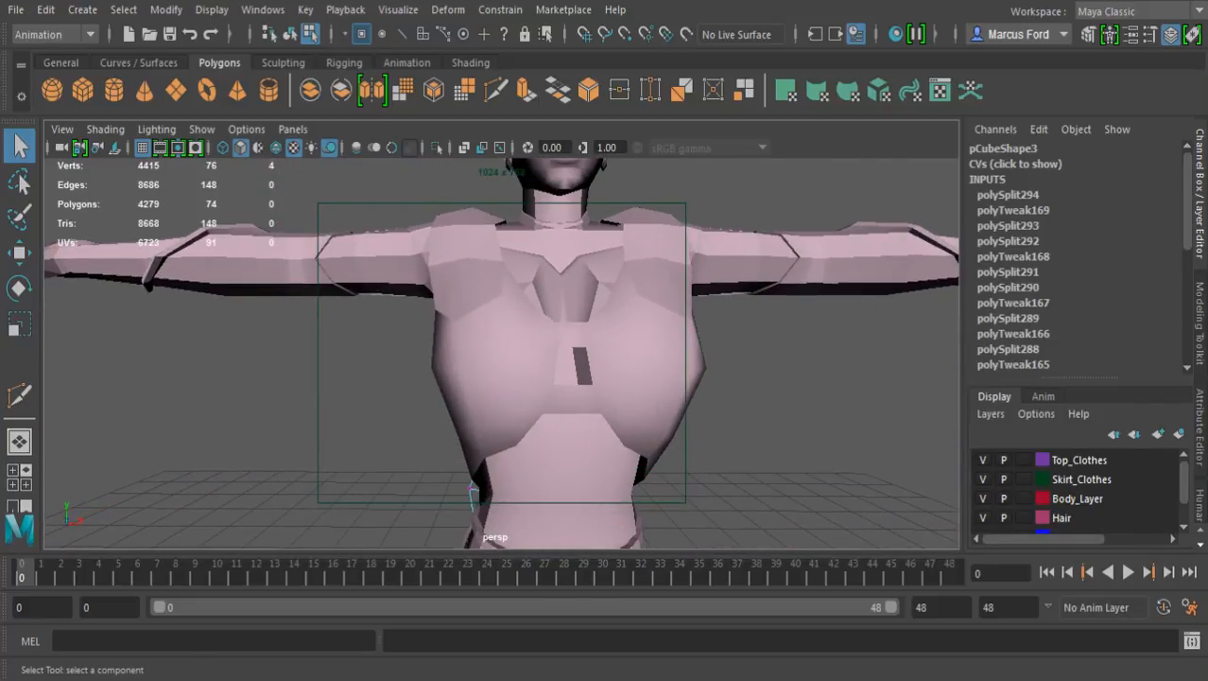
pyautogui.keyDown('alt'); pyautogui.moveTo(568, 355); pyautogui.dragTo(618, 432, button='middle'); pyautogui.keyUp('alt')
pyautogui.keyDown('alt'); pyautogui.moveTo(454, 379); pyautogui.dragTo(804, 414); pyautogui.keyUp('alt')
pyautogui.keyDown('alt'); pyautogui.moveTo(530, 379); pyautogui.dragTo(577, 383); pyautogui.keyUp('alt')
pyautogui.keyDown('alt'); pyautogui.moveTo(407, 420); pyautogui.dragTo(480, 426); pyautogui.keyUp('alt')
pyautogui.keyDown('alt'); pyautogui.moveTo(481, 425); pyautogui.dragTo(546, 365, button='middle'); pyautogui.keyUp('alt')
pyautogui.keyDown('alt'); pyautogui.moveTo(546, 365); pyautogui.dragTo(605, 321); pyautogui.keyUp('alt')
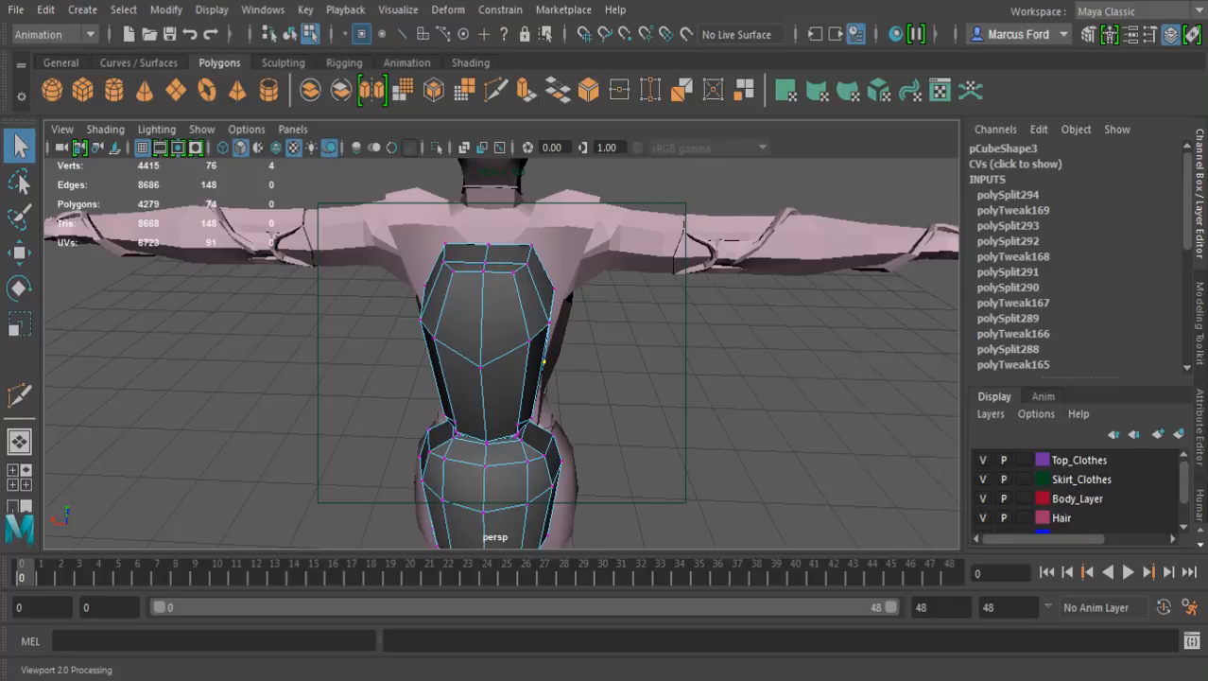
# Scale the two mid-height body-side vertices of the upper section slightly closer together sideways, then clear the selection
pyautogui.keyDown('alt'); pyautogui.moveTo(544, 362); pyautogui.dragTo(563, 248, button='middle'); pyautogui.keyUp('alt')
pyautogui.keyDown('alt'); pyautogui.moveTo(563, 249); pyautogui.dragTo(564, 194); pyautogui.keyUp('alt')
pyautogui.keyDown('alt'); pyautogui.moveTo(416, 272); pyautogui.dragTo(441, 273, button='right'); pyautogui.keyUp('alt')
pyautogui.keyDown('alt'); pyautogui.moveTo(442, 273); pyautogui.dragTo(452, 303, button='middle'); pyautogui.keyUp('alt')
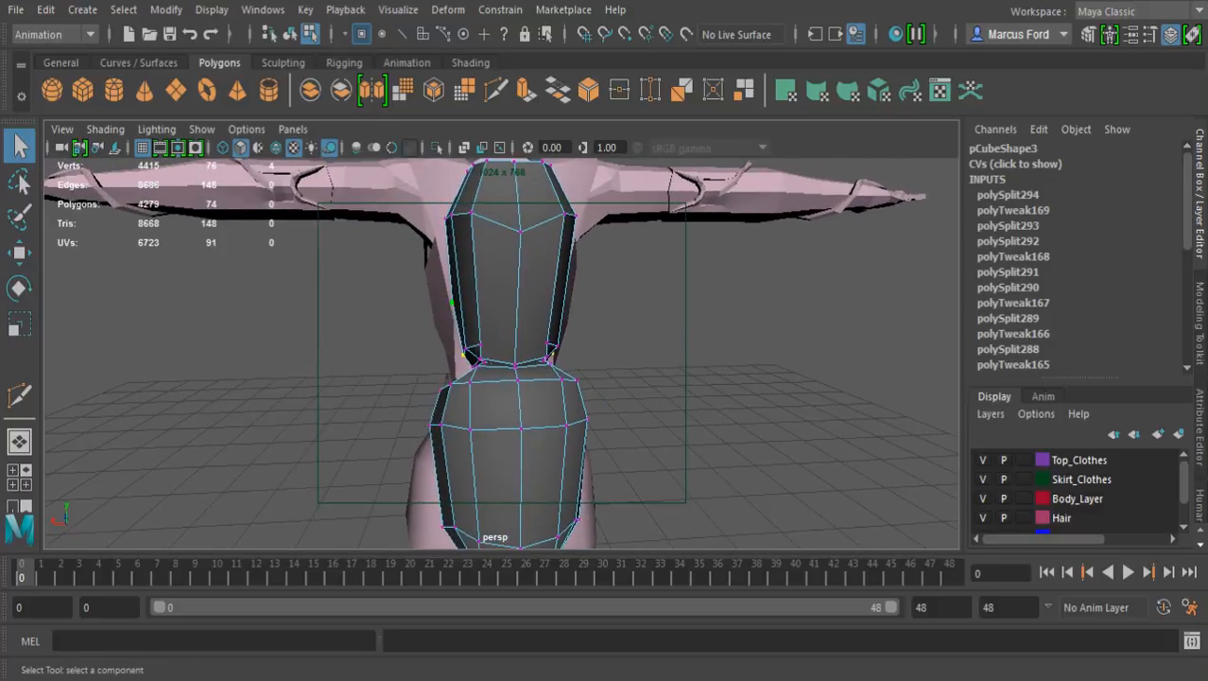
pyautogui.keyDown('alt'); pyautogui.moveTo(452, 303); pyautogui.dragTo(530, 305); pyautogui.keyUp('alt')
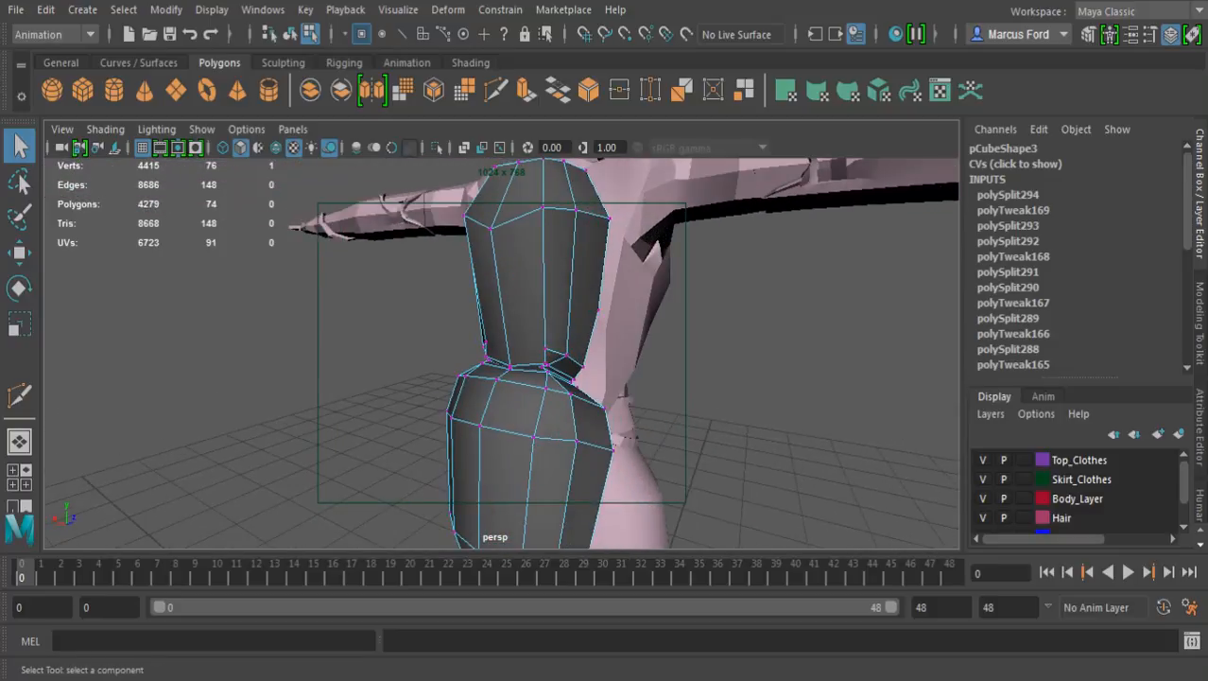
pyautogui.press('r')
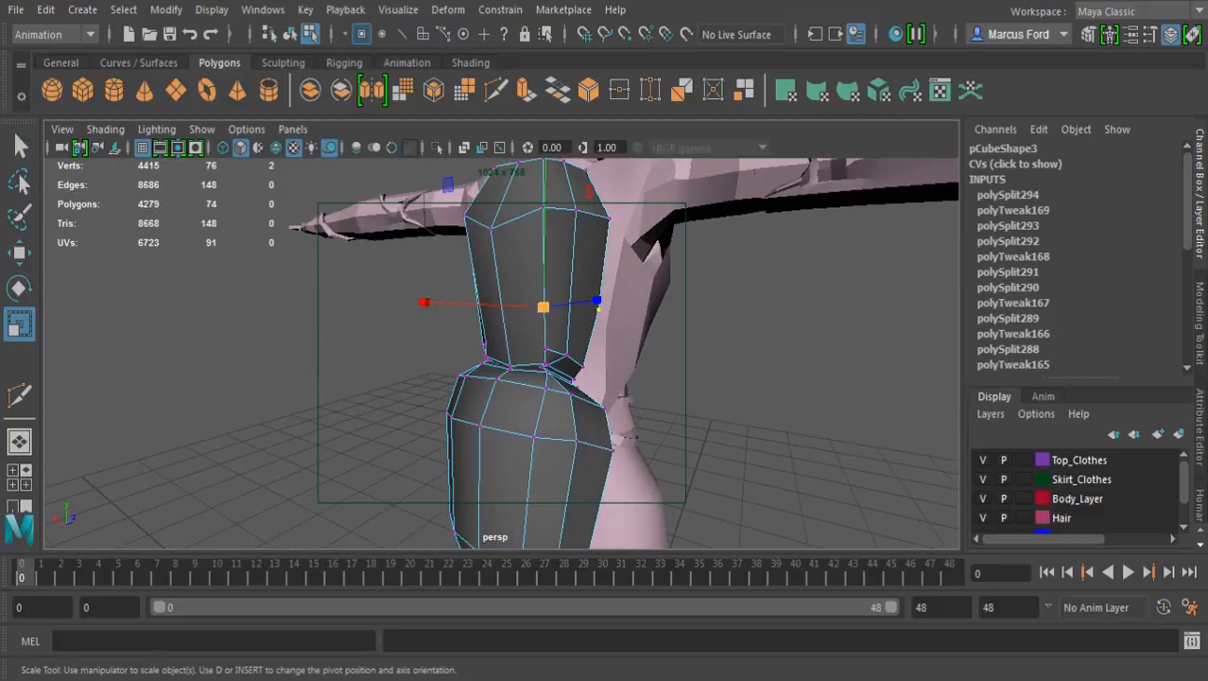
pyautogui.keyDown('alt'); pyautogui.moveTo(445, 317); pyautogui.dragTo(544, 308); pyautogui.keyUp('alt')
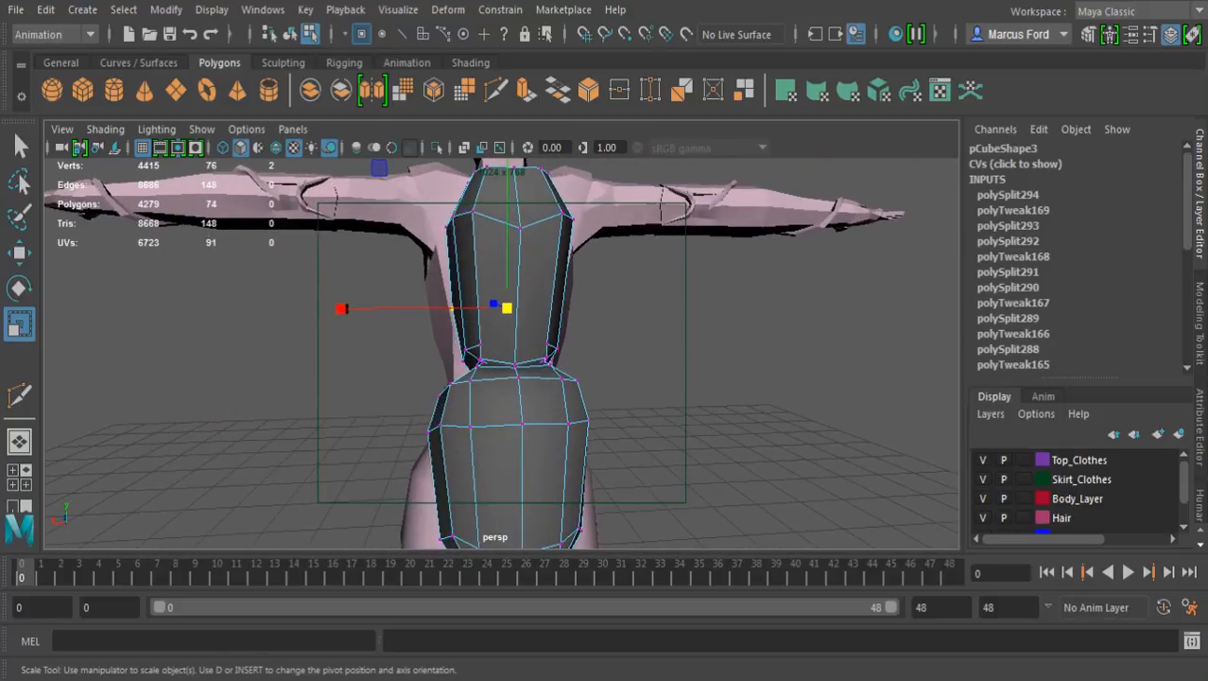
pyautogui.moveTo(342, 309); pyautogui.dragTo(350, 309)
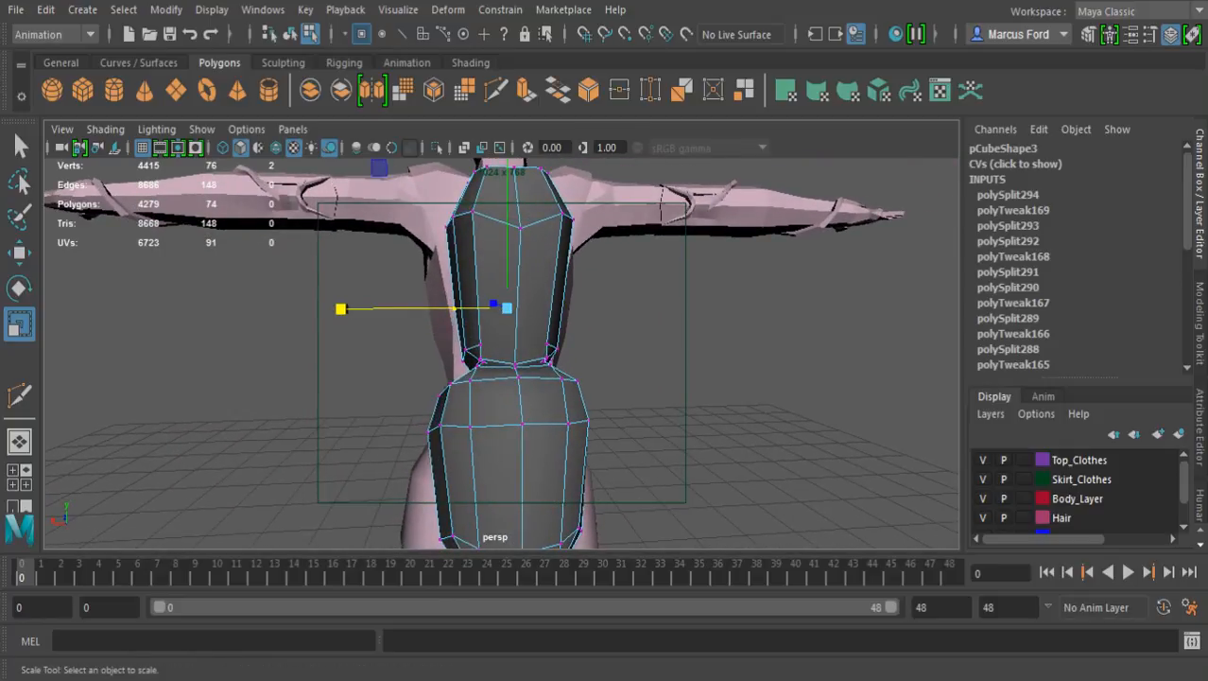
pyautogui.click(397, 343)
# Save the current scene
pyautogui.keyDown('alt'); pyautogui.moveTo(462, 361); pyautogui.dragTo(469, 361); pyautogui.keyUp('alt')
pyautogui.keyDown('alt'); pyautogui.moveTo(469, 361); pyautogui.dragTo(488, 250, button='middle'); pyautogui.keyUp('alt')
pyautogui.keyDown('alt'); pyautogui.moveTo(488, 369); pyautogui.dragTo(568, 303); pyautogui.keyUp('alt')
pyautogui.keyDown('alt'); pyautogui.moveTo(567, 303); pyautogui.dragTo(560, 524, button='middle'); pyautogui.keyUp('alt')
pyautogui.keyDown('alt'); pyautogui.moveTo(560, 525); pyautogui.dragTo(526, 493); pyautogui.keyUp('alt')
pyautogui.keyDown('alt'); pyautogui.moveTo(525, 493); pyautogui.dragTo(556, 493, button='right'); pyautogui.keyUp('alt')
pyautogui.keyDown('alt'); pyautogui.moveTo(556, 494); pyautogui.dragTo(506, 515); pyautogui.keyUp('alt')
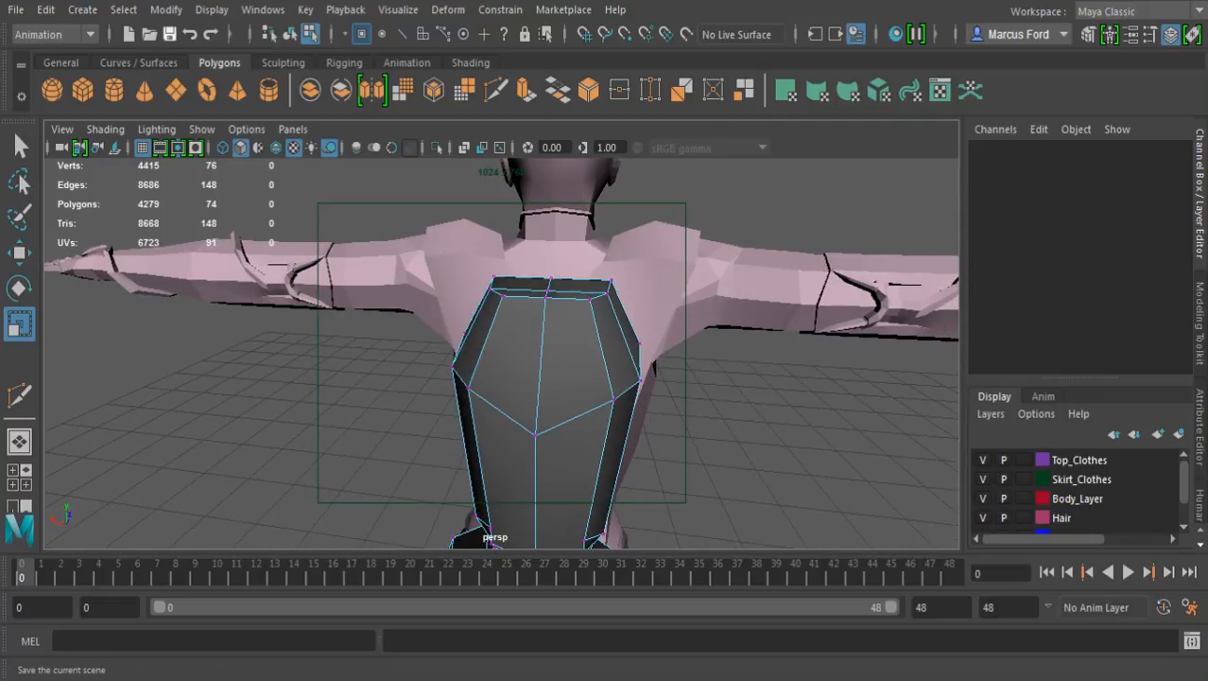
pyautogui.press('space')
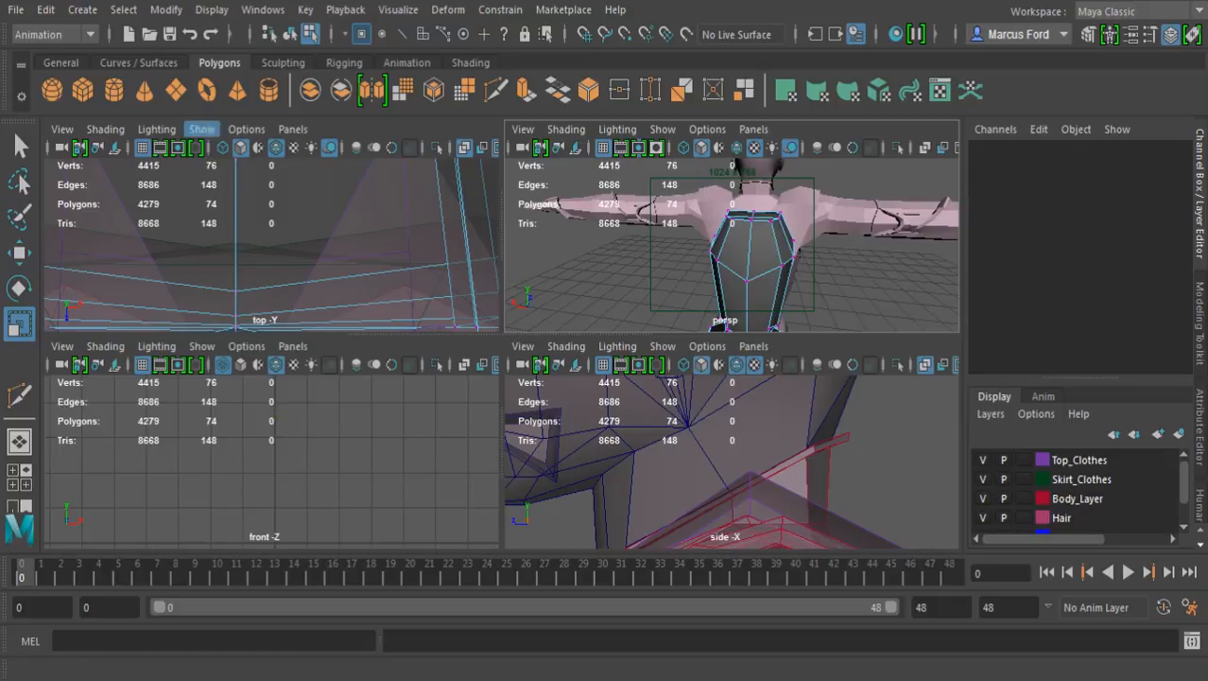
pyautogui.hotkey('ctrl', 's')
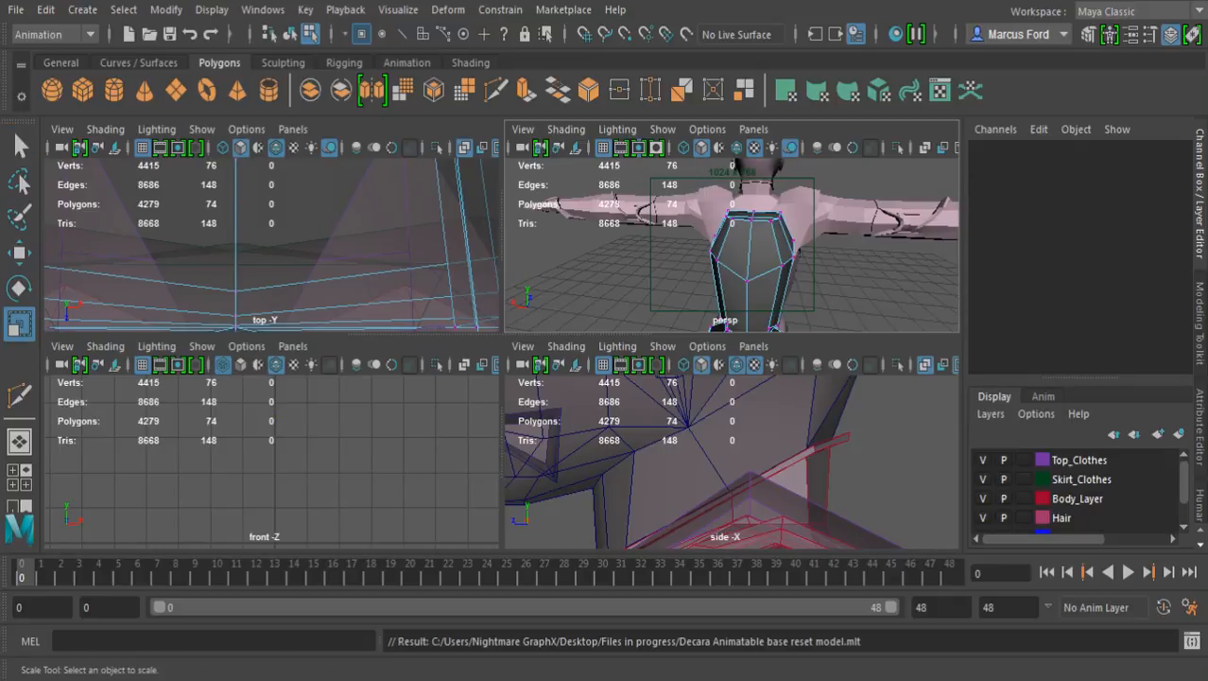
pyautogui.press('space')
# Create a polygon cylinder at the grid origin and turn on Wireframe on Shaded in the perspective view
pyautogui.keyDown('alt'); pyautogui.moveTo(453, 365); pyautogui.dragTo(567, 364); pyautogui.keyUp('alt')
pyautogui.keyDown('alt'); pyautogui.moveTo(568, 364); pyautogui.dragTo(506, 364, button='right'); pyautogui.keyUp('alt')
pyautogui.keyDown('alt'); pyautogui.moveTo(506, 364); pyautogui.dragTo(550, 305, button='middle'); pyautogui.keyUp('alt')
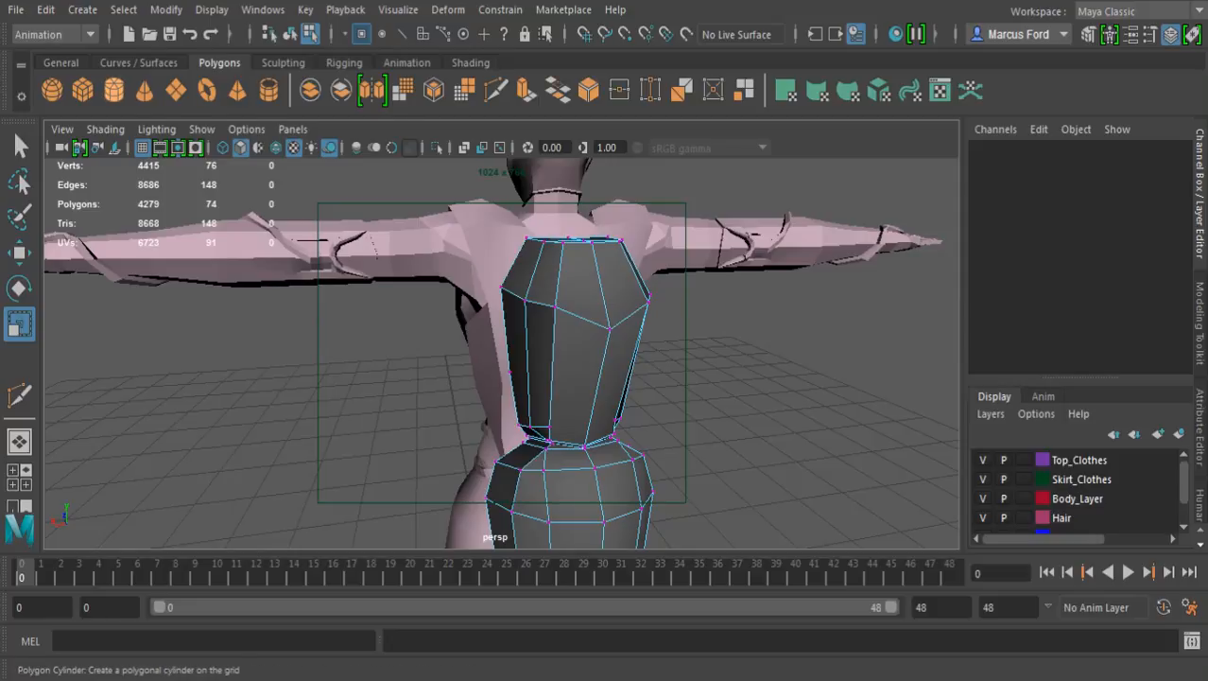
pyautogui.click(114, 89)
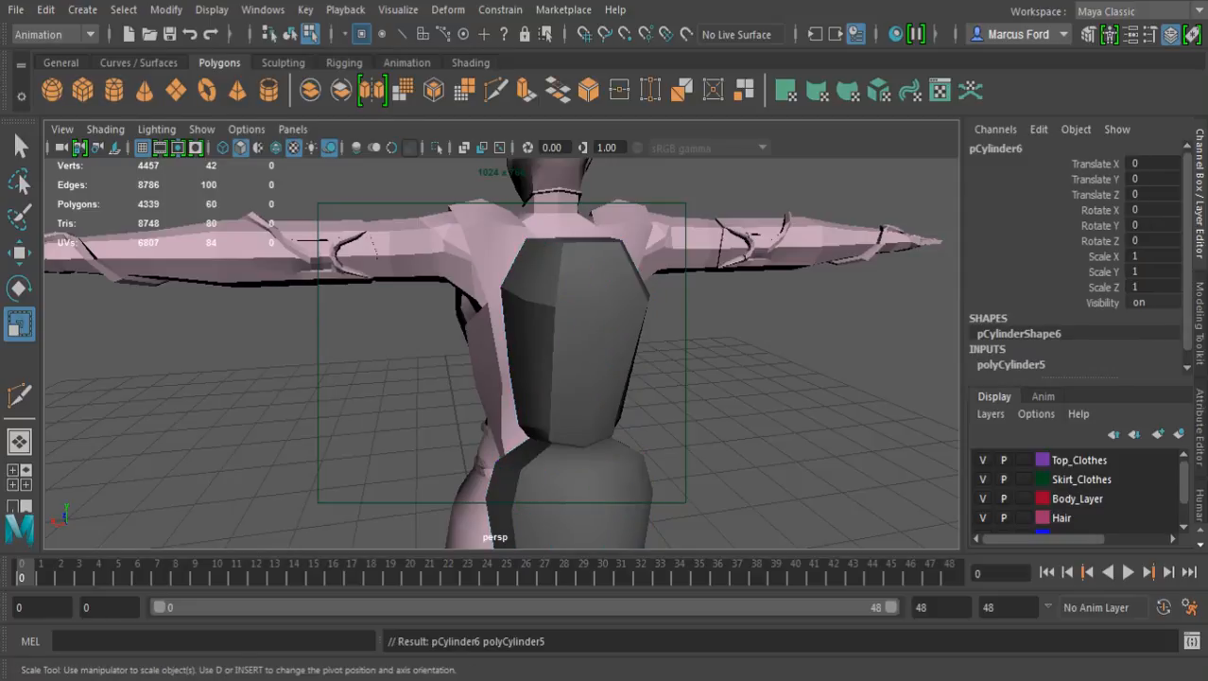
pyautogui.keyDown('alt'); pyautogui.moveTo(510, 397); pyautogui.dragTo(539, 235, button='middle'); pyautogui.keyUp('alt')
pyautogui.keyDown('alt'); pyautogui.moveTo(539, 284); pyautogui.dragTo(543, 322); pyautogui.keyUp('alt')
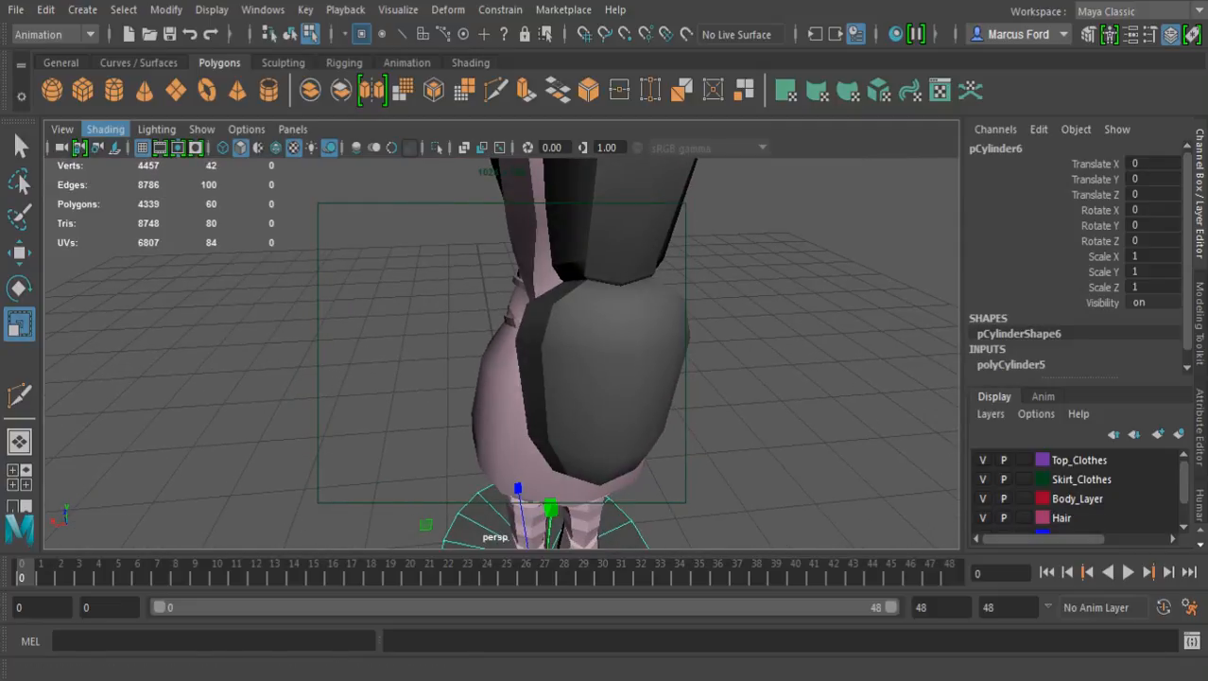
pyautogui.click(105, 129)
pyautogui.click(155, 304)
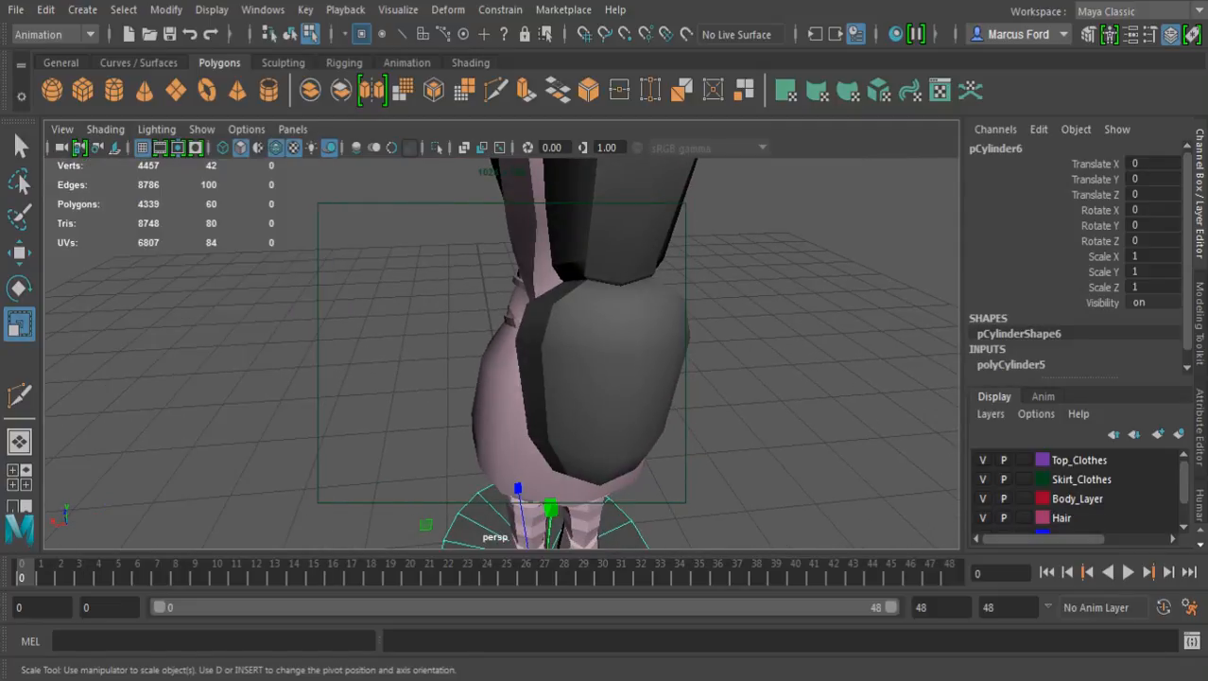
# Move the new cylinder sideways along X to about 2.07, clear of the character's legs
pyautogui.click(105, 129)
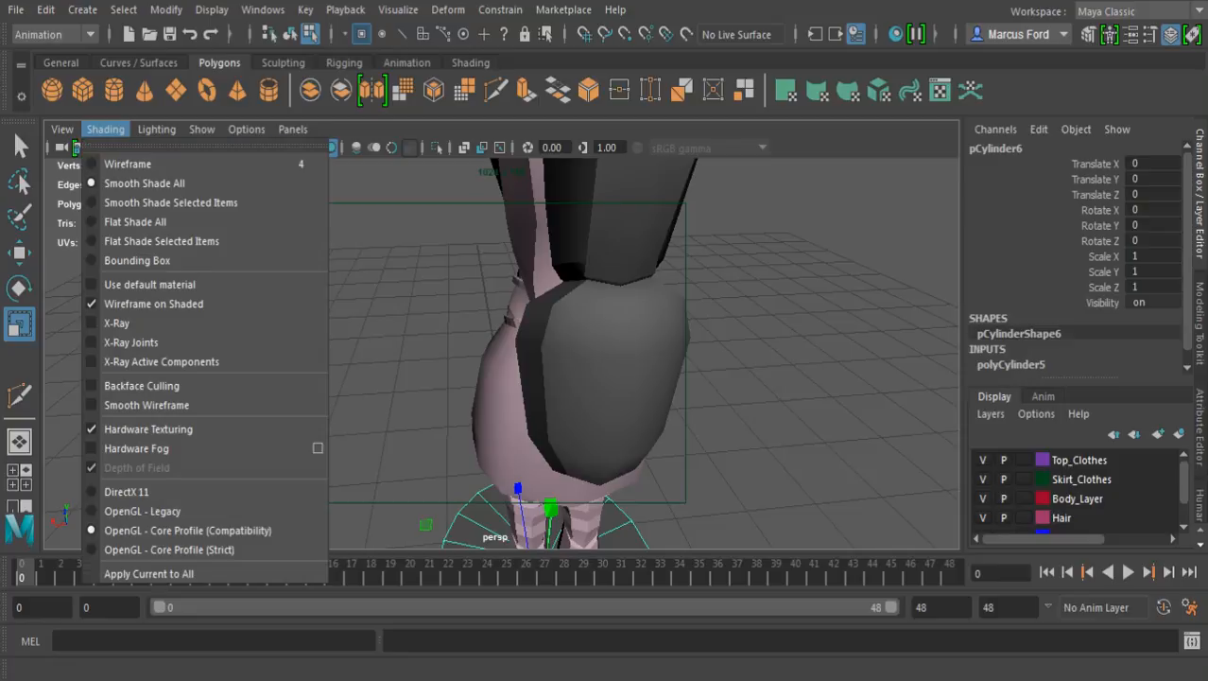
pyautogui.click(105, 130)
pyautogui.keyDown('alt'); pyautogui.moveTo(530, 359); pyautogui.dragTo(603, 355); pyautogui.keyUp('alt')
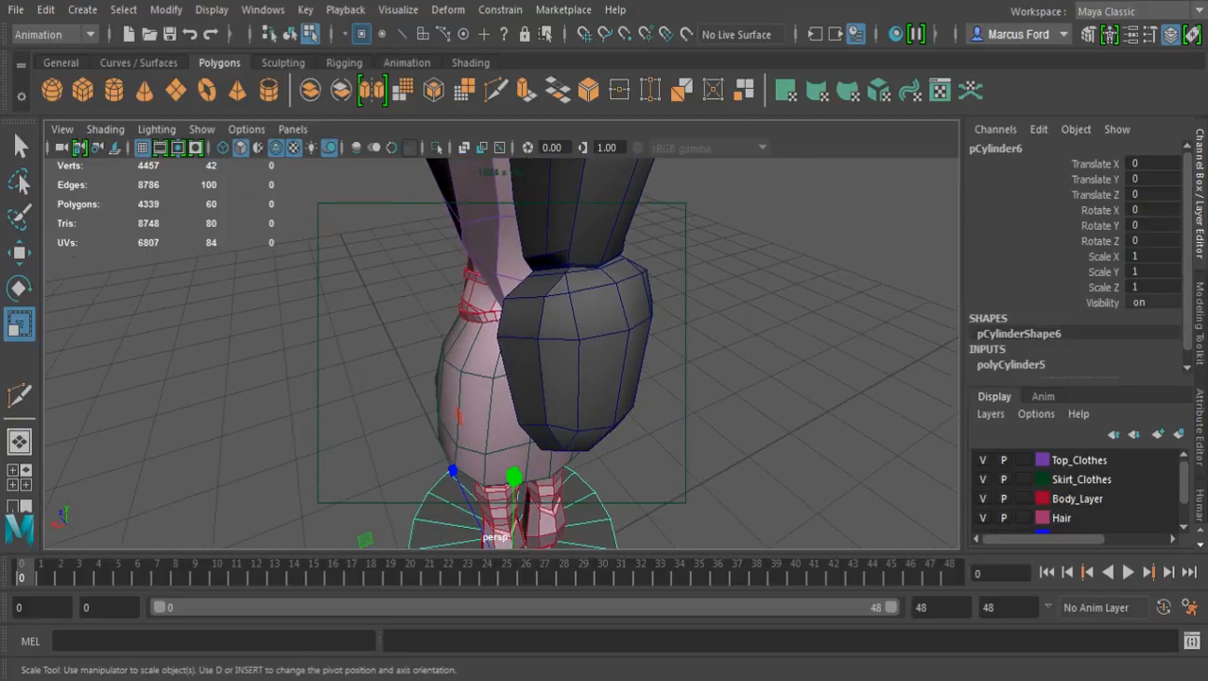
pyautogui.keyDown('alt'); pyautogui.moveTo(567, 406); pyautogui.dragTo(579, 312, button='middle'); pyautogui.keyUp('alt')
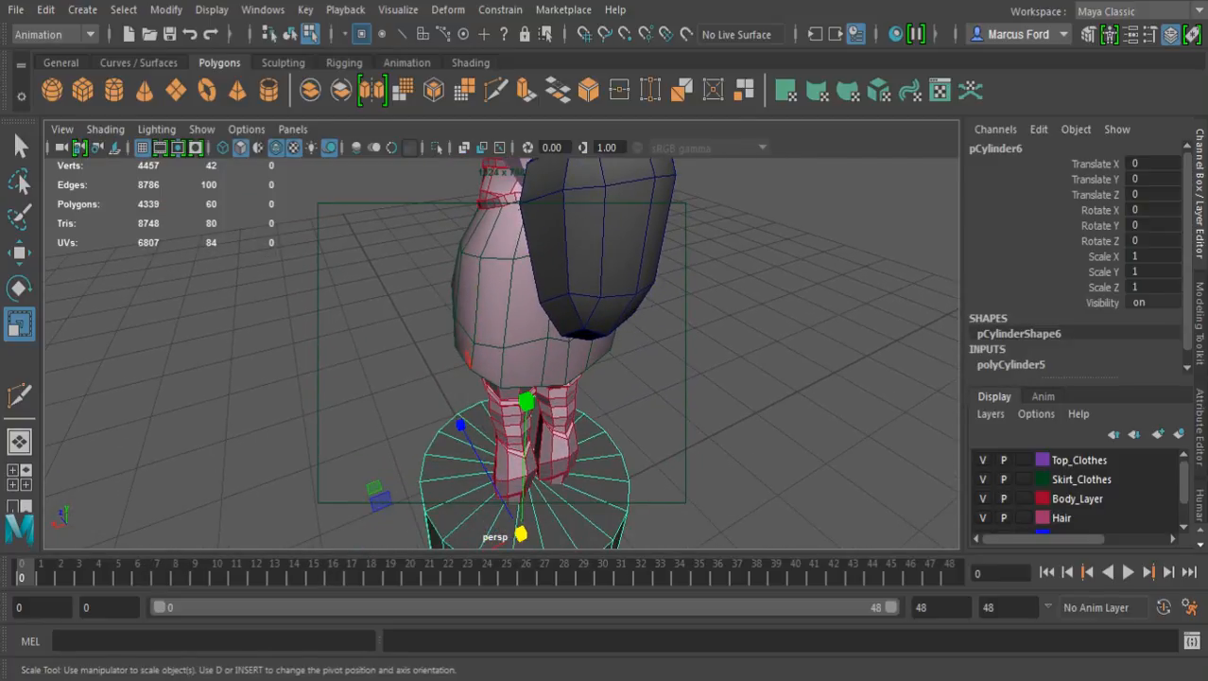
pyautogui.press('w')
pyautogui.scroll(-2, 502, 378)
pyautogui.keyDown('alt'); pyautogui.moveTo(501, 397); pyautogui.dragTo(440, 399); pyautogui.keyUp('alt')
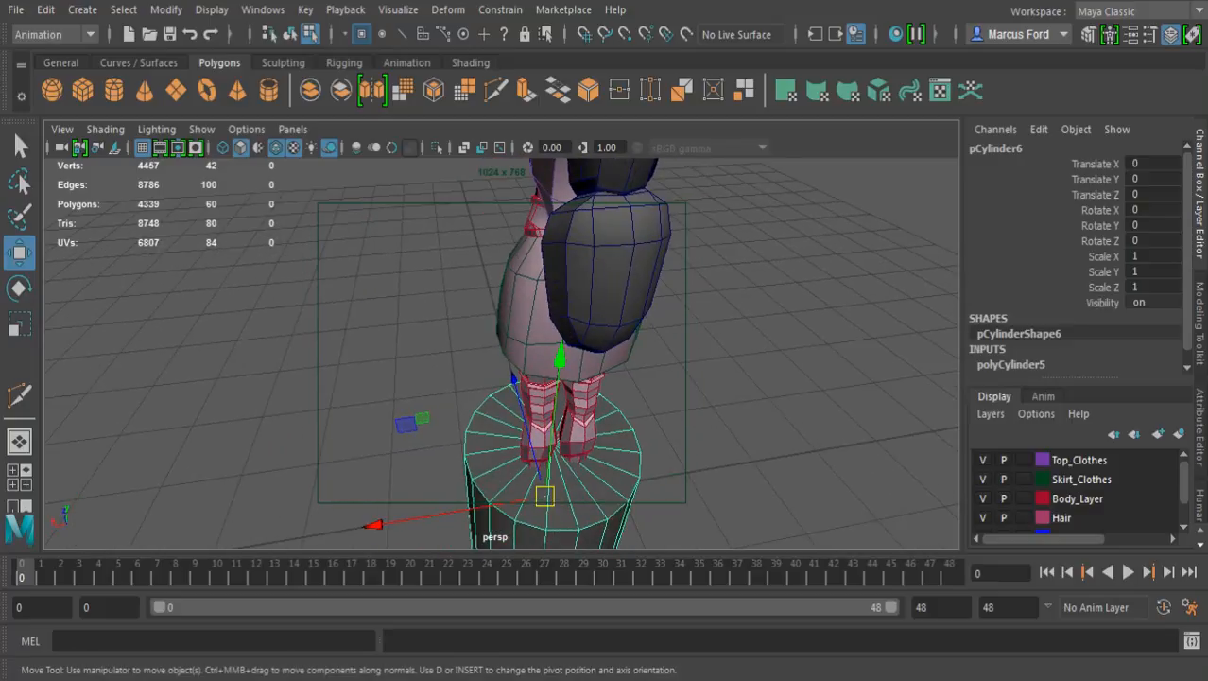
pyautogui.moveTo(375, 525); pyautogui.dragTo(213, 550)
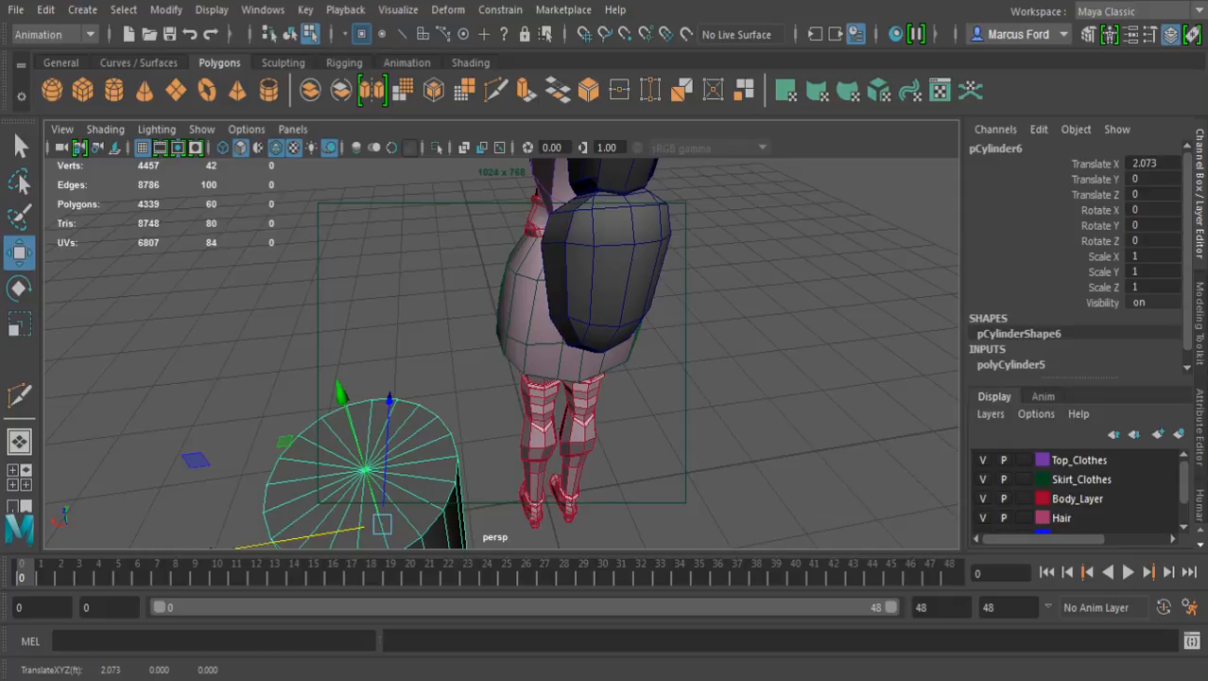
# Snap the cylinder's pivot to the centre vertex of its top cap
pyautogui.keyDown('alt'); pyautogui.moveTo(378, 444); pyautogui.dragTo(534, 308, button='middle'); pyautogui.keyUp('alt')
pyautogui.keyDown('alt'); pyautogui.moveTo(534, 308); pyautogui.dragTo(487, 306); pyautogui.keyUp('alt')
pyautogui.keyDown('alt'); pyautogui.moveTo(487, 306); pyautogui.dragTo(441, 344, button='middle'); pyautogui.keyUp('alt')
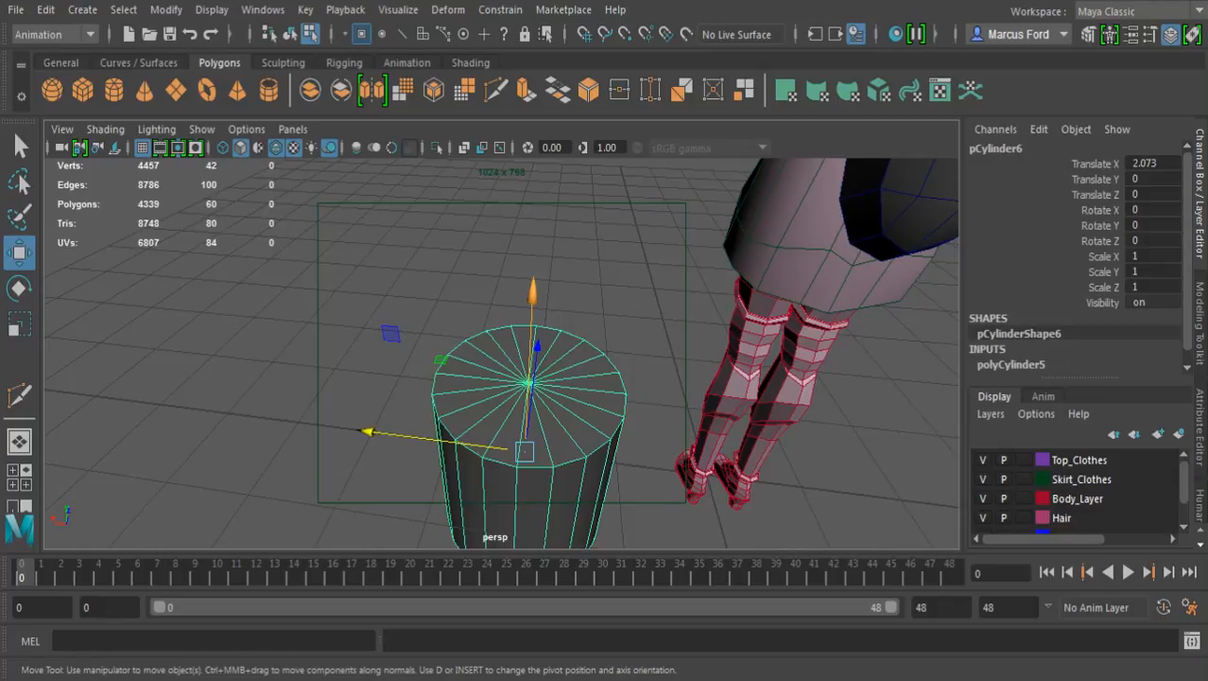
pyautogui.press('d')
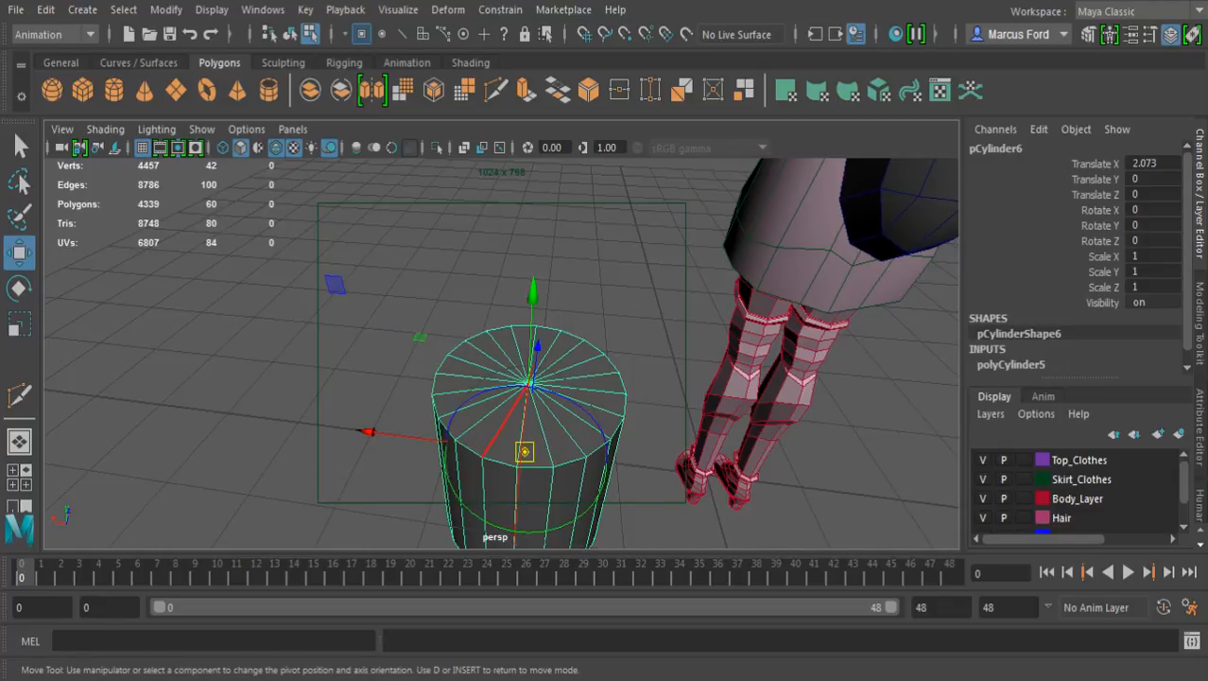
pyautogui.press('v')
pyautogui.moveTo(525, 452); pyautogui.dragTo(529, 383)
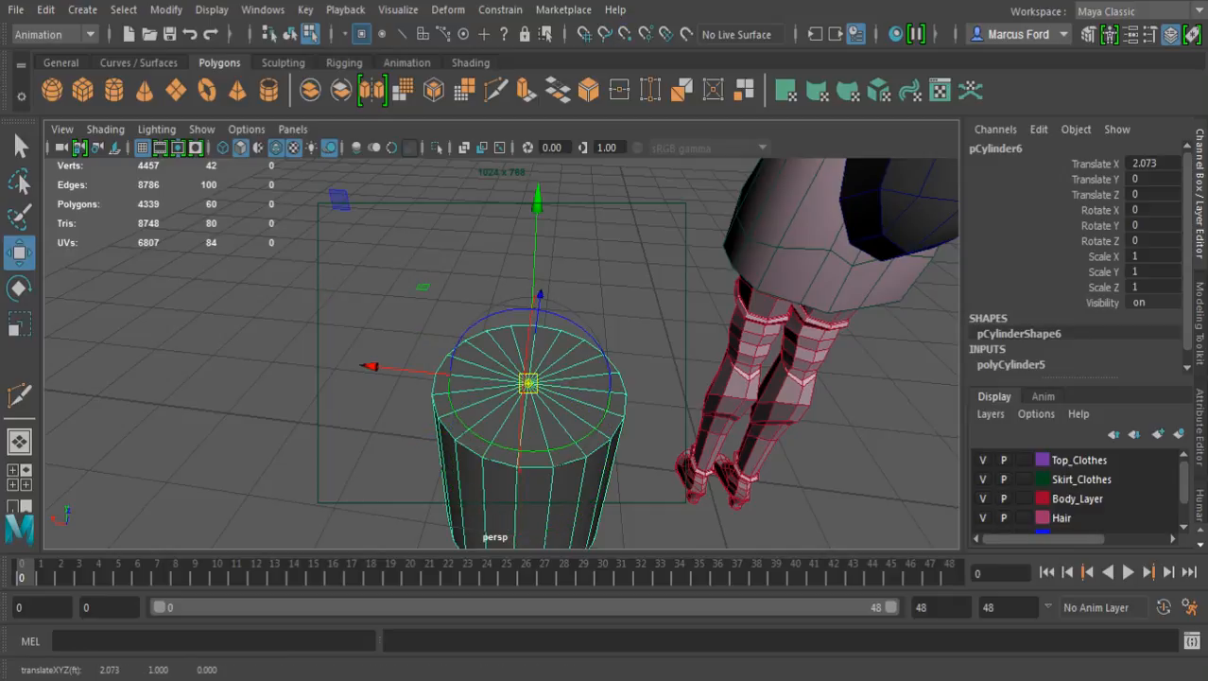
pyautogui.press('d')
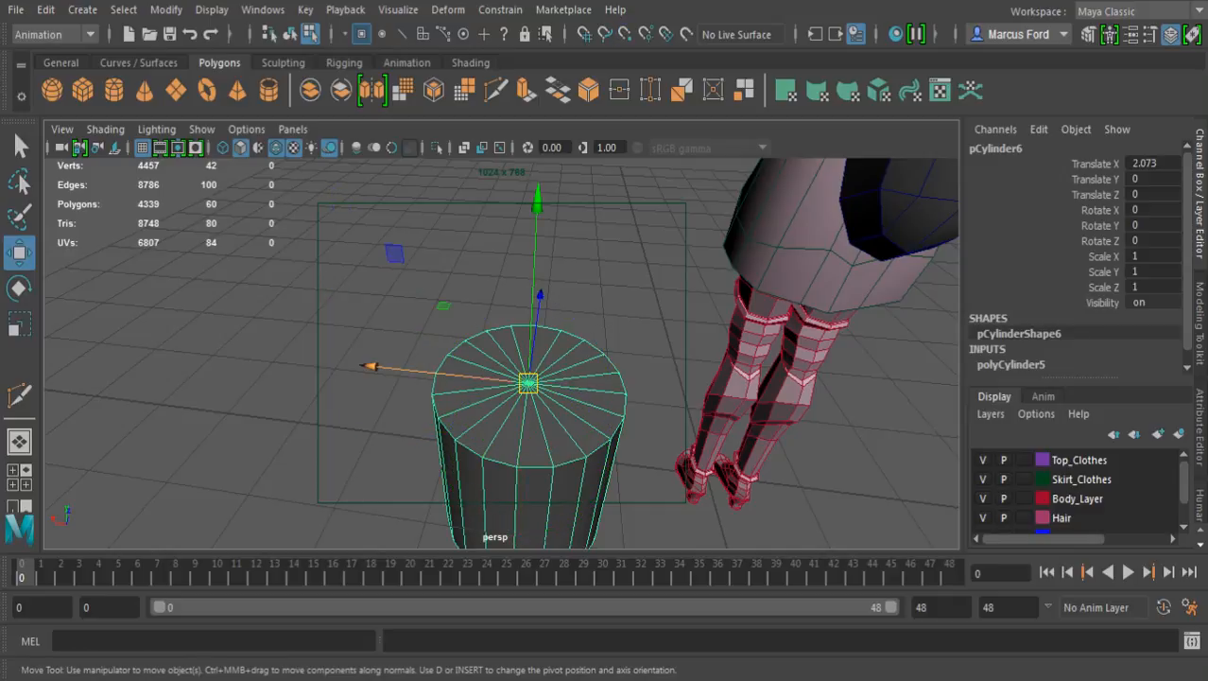
# Set the cylinder's axis subdivisions to 6 and scale it down uniformly to about 0.081
pyautogui.press('q')
pyautogui.scroll(-1, 1075, 257)
pyautogui.click(1012, 352)
pyautogui.scroll(-3, 1021, 352)
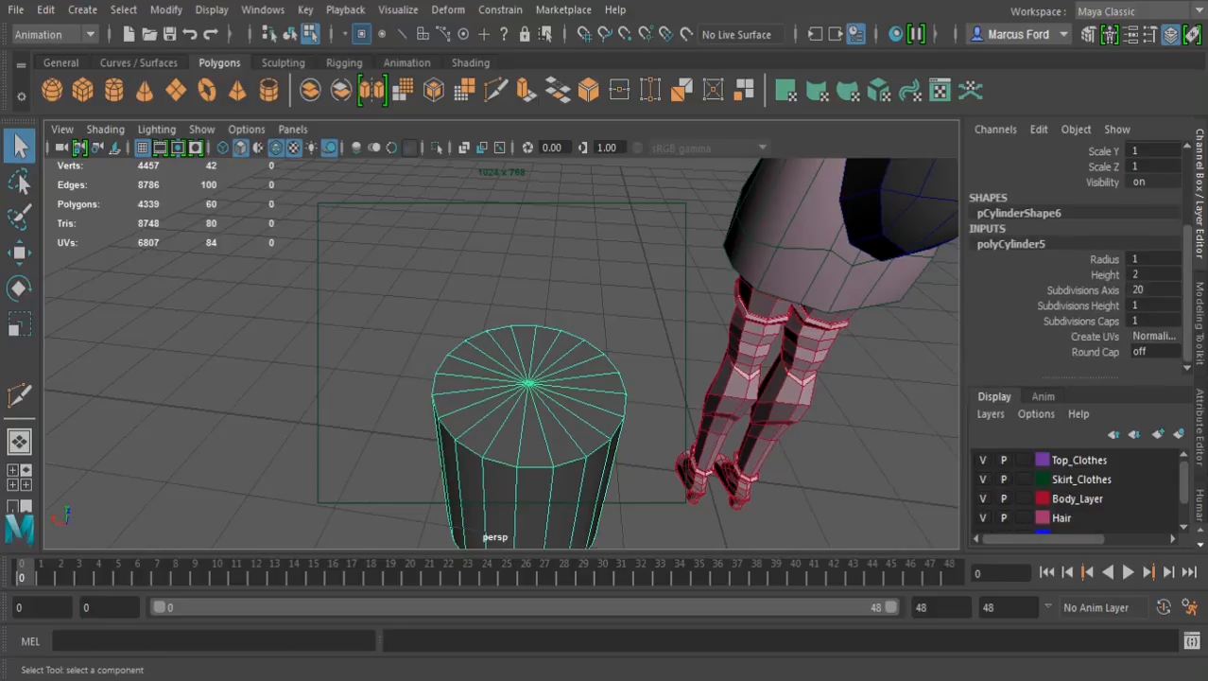
pyautogui.click(1083, 290)
pyautogui.moveTo(804, 350); pyautogui.dragTo(671, 350, button='middle')
pyautogui.keyDown('alt'); pyautogui.moveTo(671, 350); pyautogui.dragTo(733, 262); pyautogui.keyUp('alt')
pyautogui.press('q')
pyautogui.press('r')
pyautogui.moveTo(484, 445); pyautogui.dragTo(367, 447)
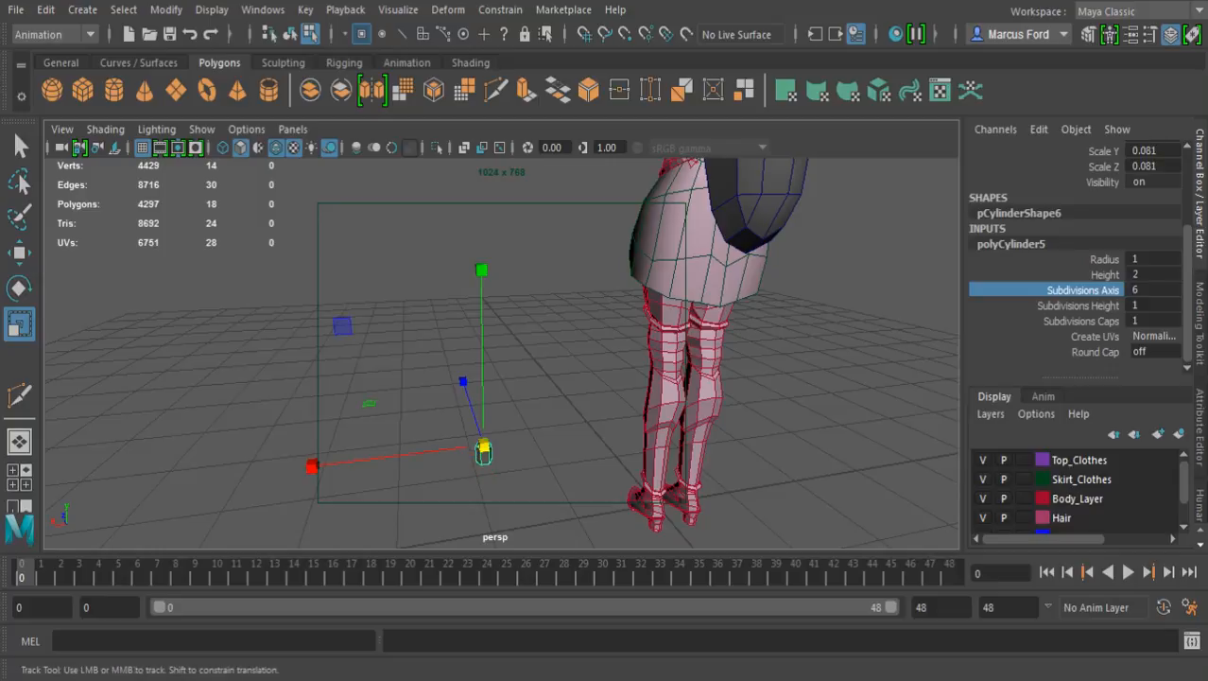
# Snap the small cylinder onto the character's upper back, beside the backpack's upper side
pyautogui.keyDown('alt'); pyautogui.moveTo(510, 313); pyautogui.dragTo(457, 448, button='middle'); pyautogui.keyUp('alt')
pyautogui.keyDown('alt'); pyautogui.moveTo(473, 349); pyautogui.dragTo(440, 484, button='middle'); pyautogui.keyUp('alt')
pyautogui.scroll(3, 501, 353)
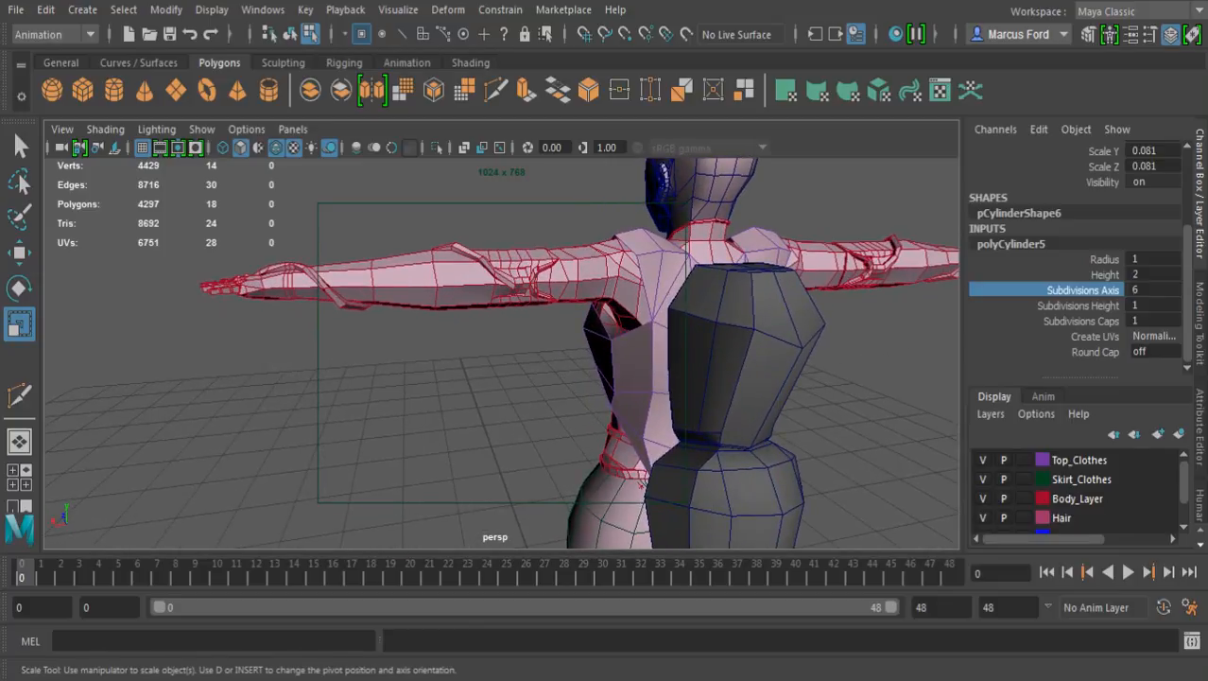
pyautogui.press('w')
pyautogui.press('v')
pyautogui.moveTo(657, 314); pyautogui.dragTo(583, 392, button='middle')
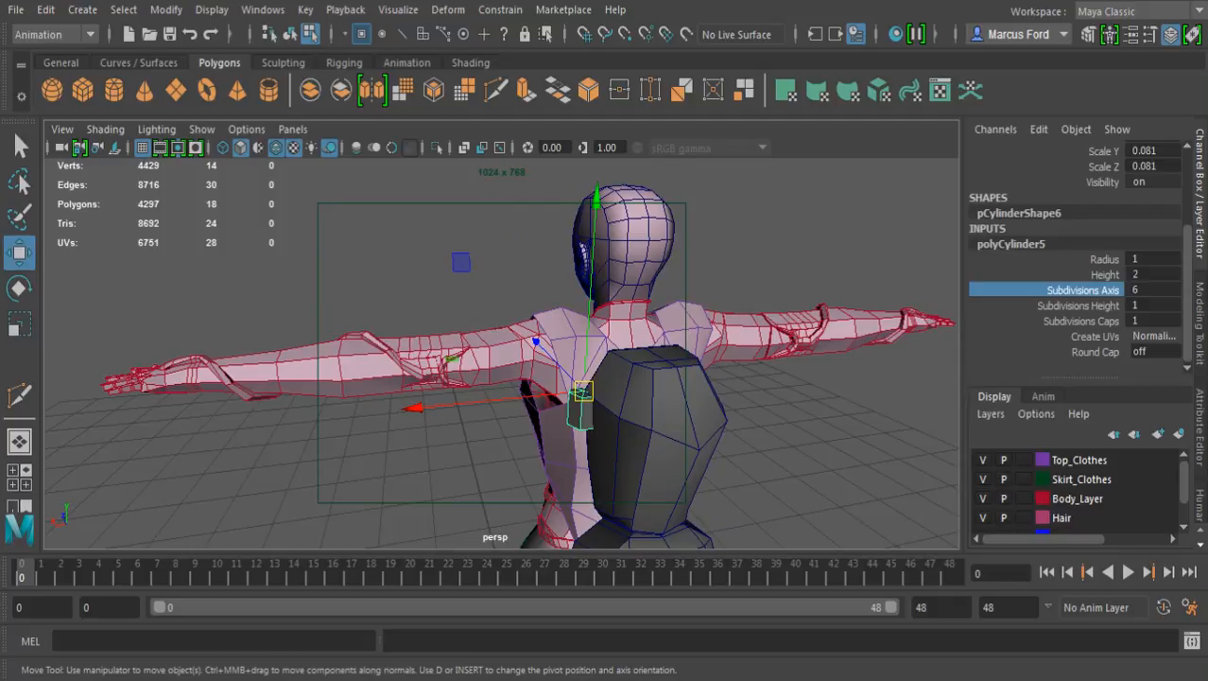
# Rotate the cylinder so it points diagonally up and outward from the backpack
pyautogui.press('e')
pyautogui.moveTo(492, 248); pyautogui.dragTo(719, 305)
pyautogui.keyDown('alt'); pyautogui.moveTo(652, 378); pyautogui.dragTo(645, 342); pyautogui.keyUp('alt')
# Move the cylinder inward, forward and in height so its pivot end meets the backpack's upper corner
pyautogui.press('w')
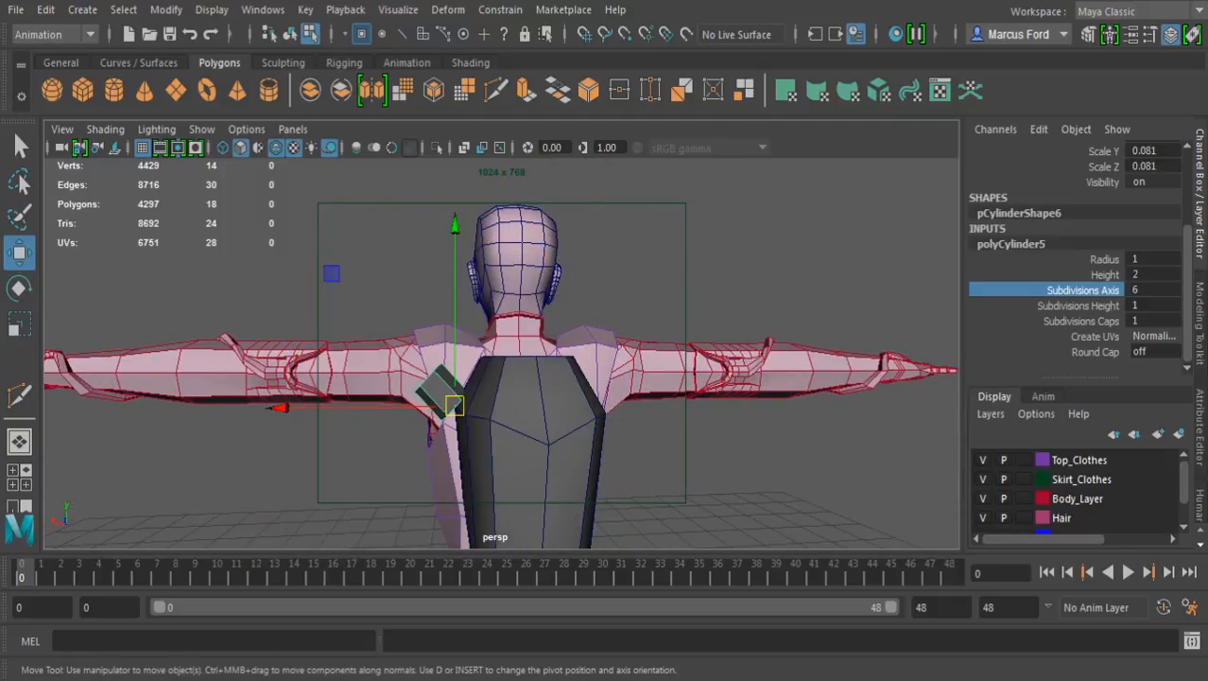
pyautogui.keyDown('alt'); pyautogui.moveTo(283, 406); pyautogui.dragTo(435, 389); pyautogui.keyUp('alt')
pyautogui.moveTo(282, 411); pyautogui.dragTo(331, 410)
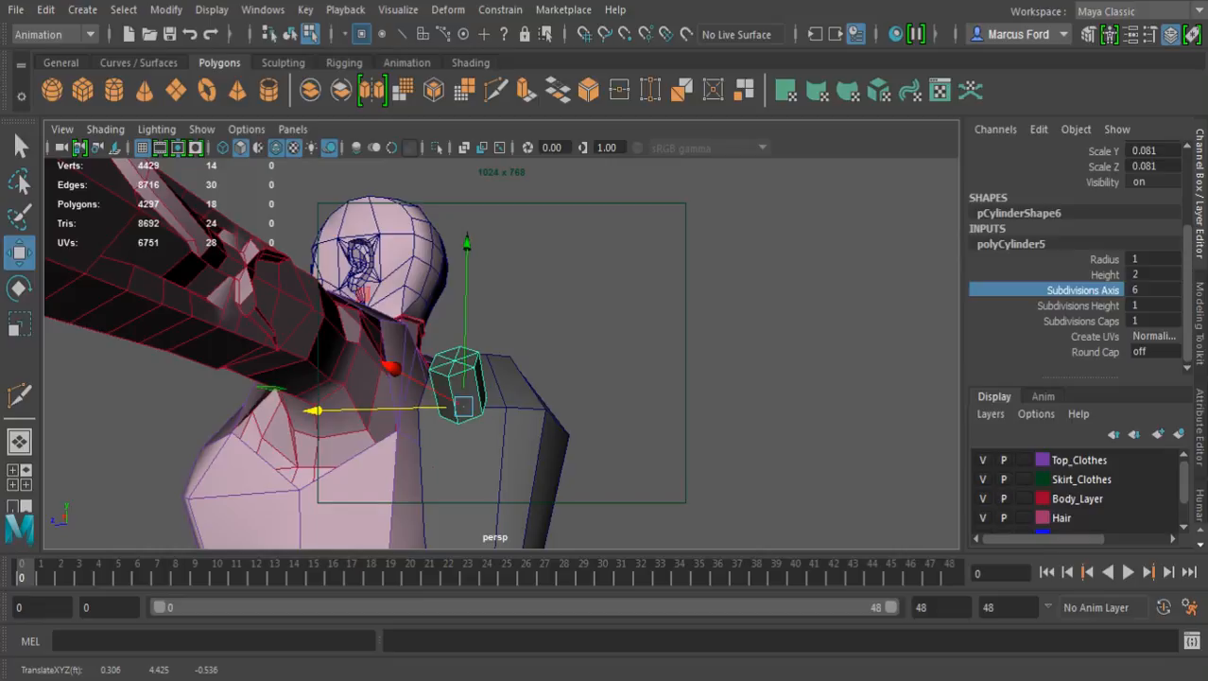
pyautogui.moveTo(466, 244); pyautogui.dragTo(467, 224)
pyautogui.keyDown('alt'); pyautogui.moveTo(492, 284); pyautogui.dragTo(345, 261); pyautogui.keyUp('alt')
pyautogui.scroll(3, 340, 242)
pyautogui.moveTo(244, 416); pyautogui.dragTo(268, 414)
pyautogui.moveTo(449, 229); pyautogui.dragTo(412, 214)
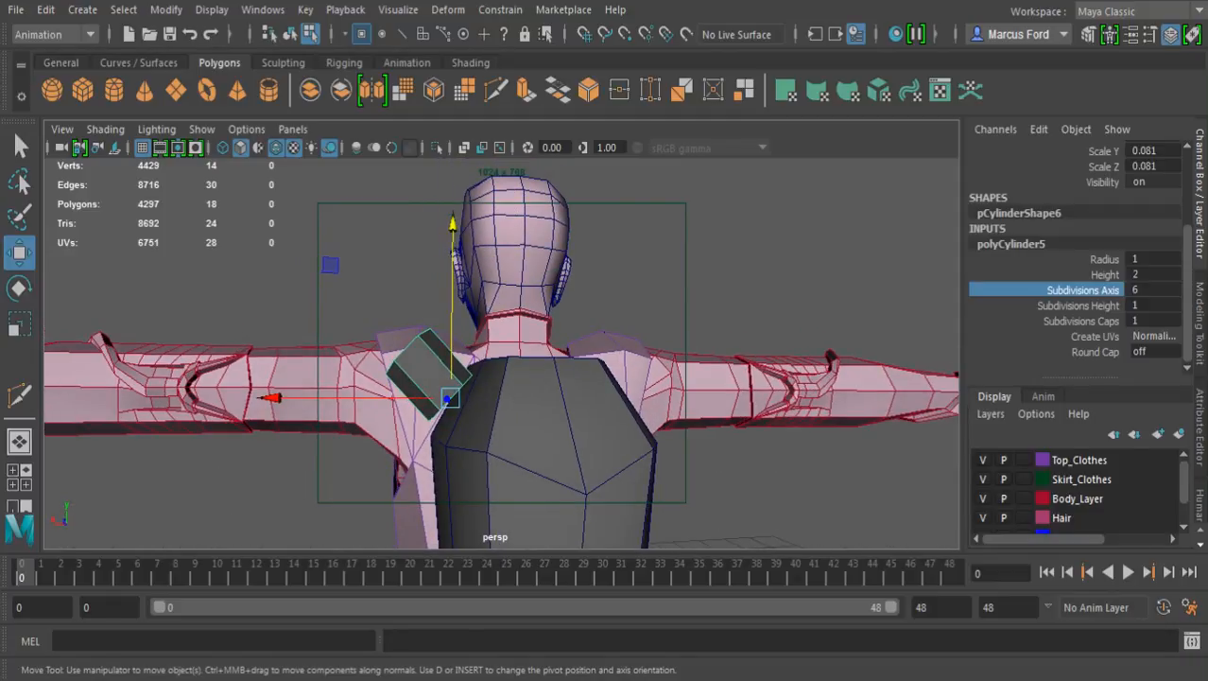
# Scale the cylinder down uniformly to about 0.051 and rotate it slightly more upright
pyautogui.press('r')
pyautogui.moveTo(561, 514); pyautogui.dragTo(517, 471)
pyautogui.press('w')
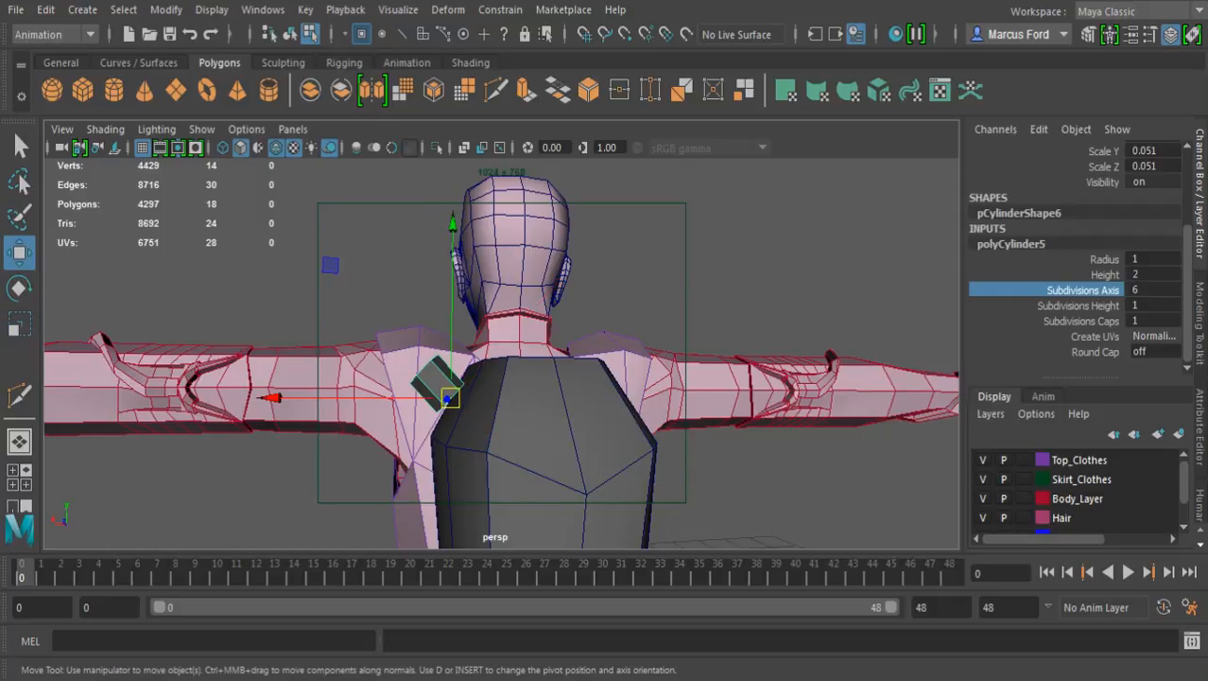
pyautogui.press('e')
pyautogui.moveTo(396, 239); pyautogui.dragTo(453, 232)
pyautogui.press('w')
pyautogui.press('e')
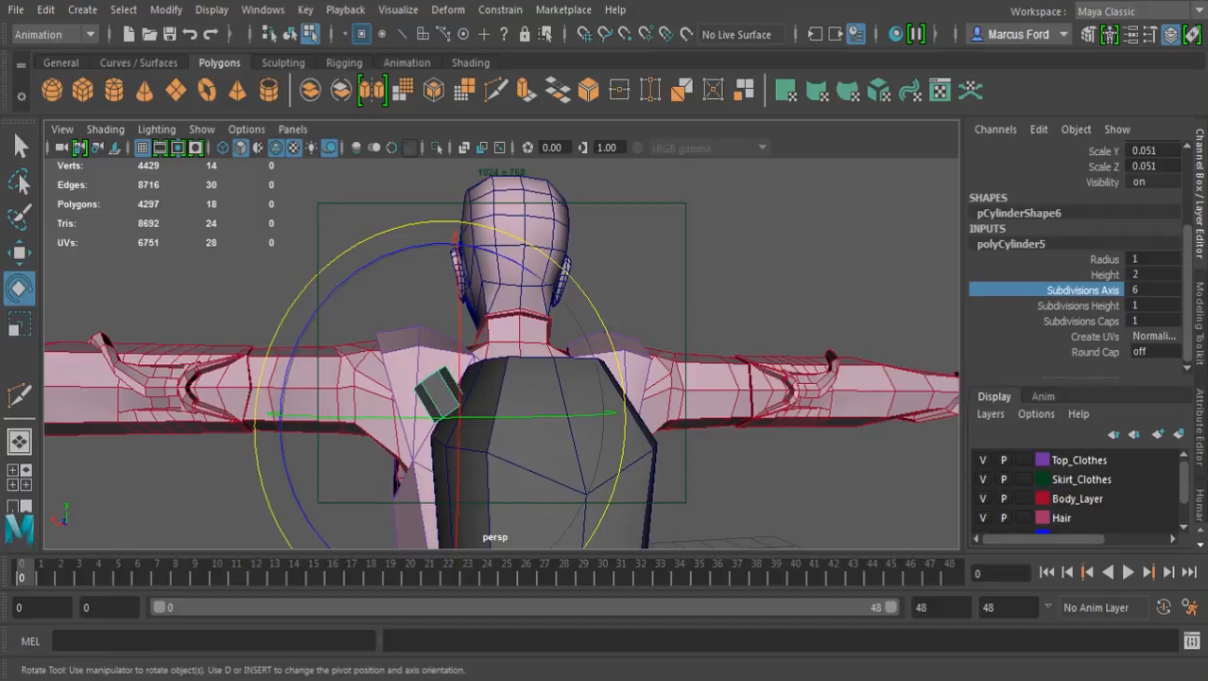
# Stretch the cylinder lengthwise to a Y scale of about 0.136
pyautogui.press('r')
pyautogui.keyDown('alt'); pyautogui.moveTo(539, 379); pyautogui.dragTo(528, 328); pyautogui.keyUp('alt')
pyautogui.moveTo(515, 486); pyautogui.dragTo(658, 674)
pyautogui.keyDown('alt'); pyautogui.moveTo(539, 378); pyautogui.dragTo(628, 367); pyautogui.keyUp('alt')
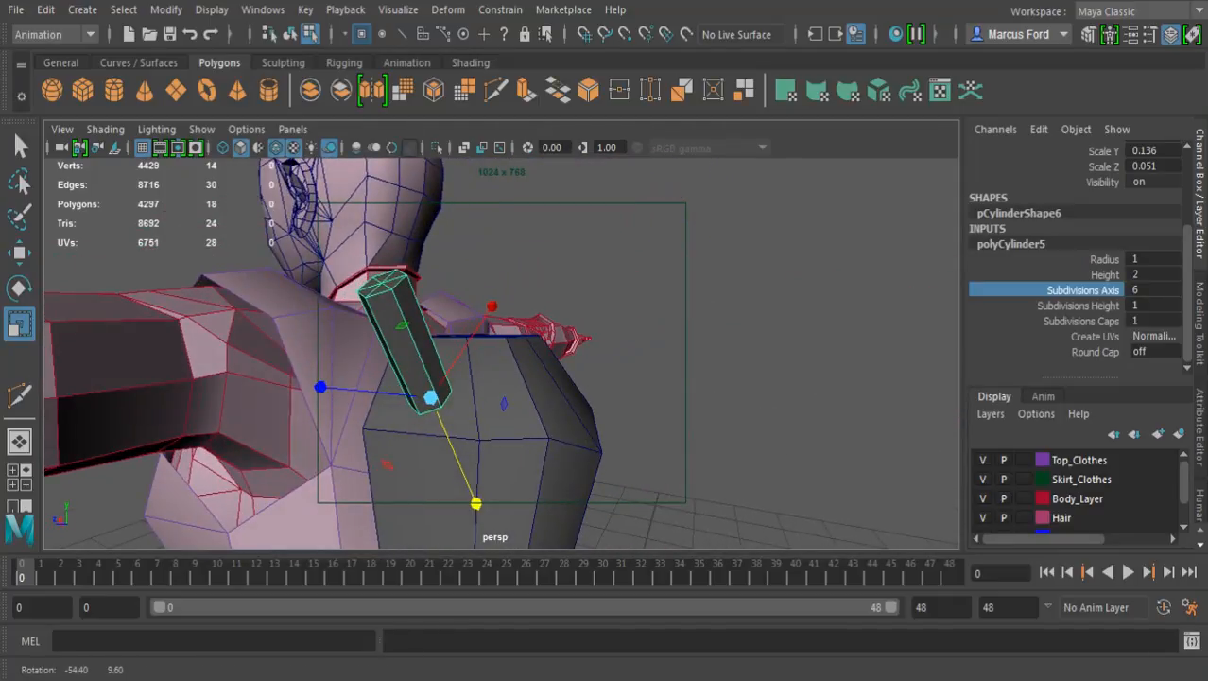
# Change the Rotate tool's axis orientation from World to the object's own axes
pyautogui.press('w')
pyautogui.keyDown('alt'); pyautogui.moveTo(530, 378); pyautogui.dragTo(652, 422); pyautogui.keyUp('alt')
pyautogui.press('e')
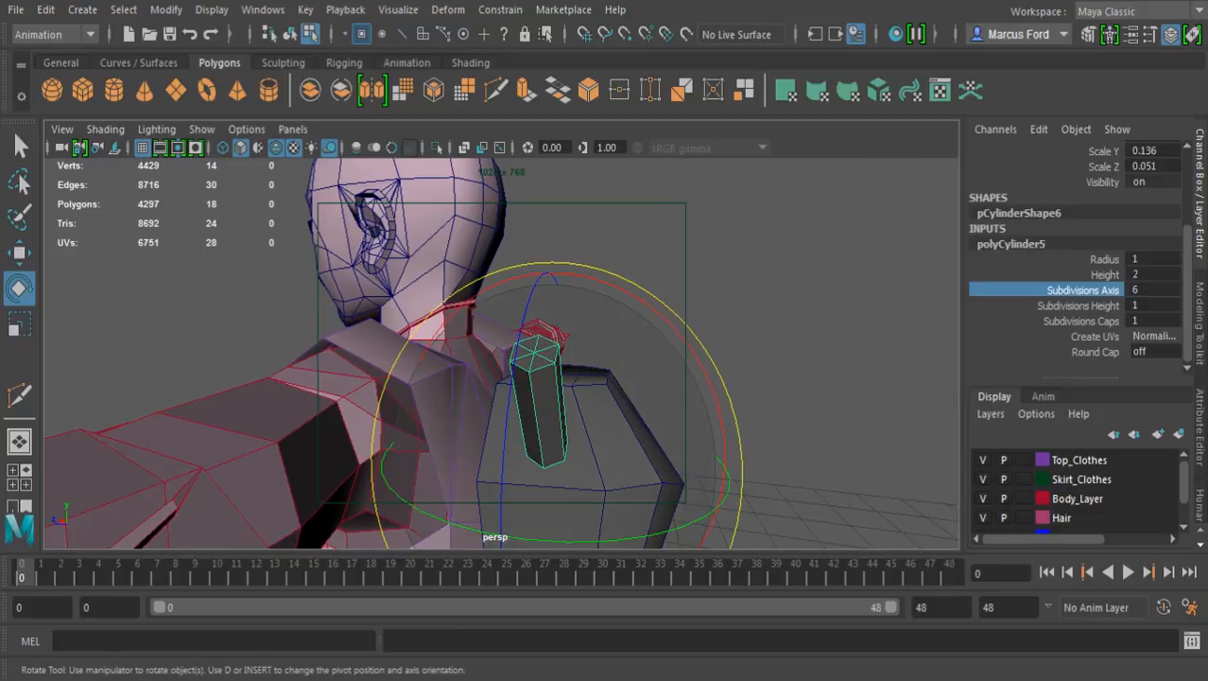
pyautogui.keyDown('alt'); pyautogui.moveTo(615, 492); pyautogui.dragTo(453, 482); pyautogui.keyUp('alt')
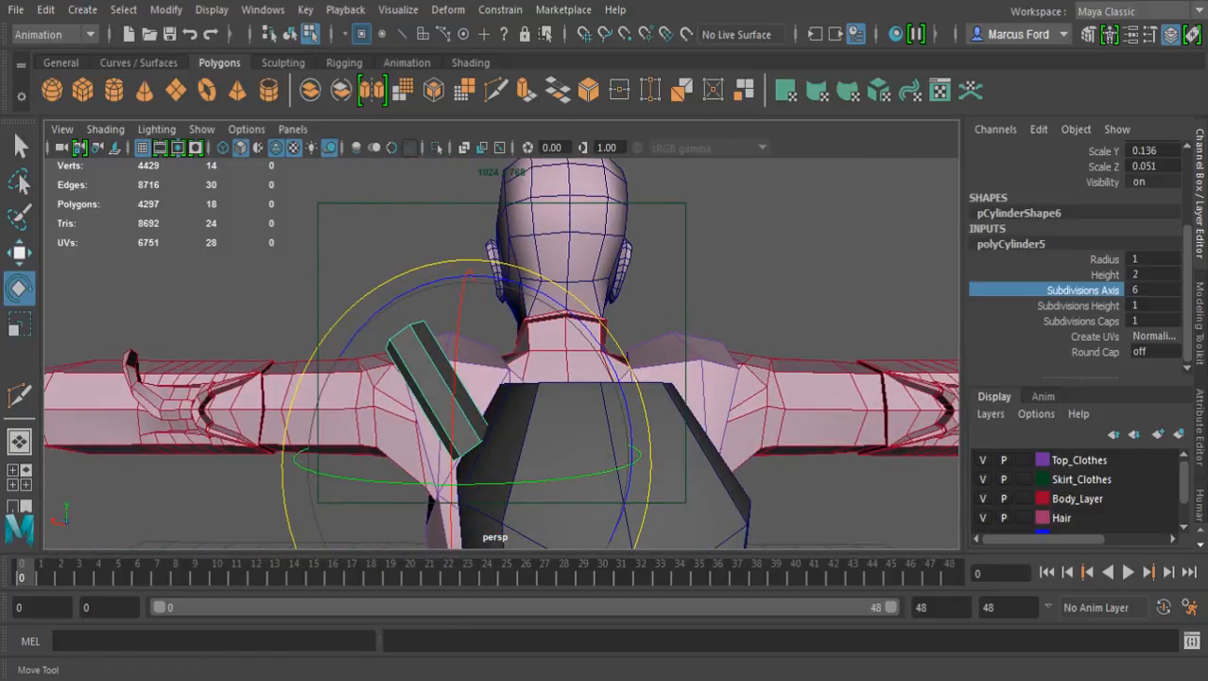
pyautogui.doubleClick(19, 288)
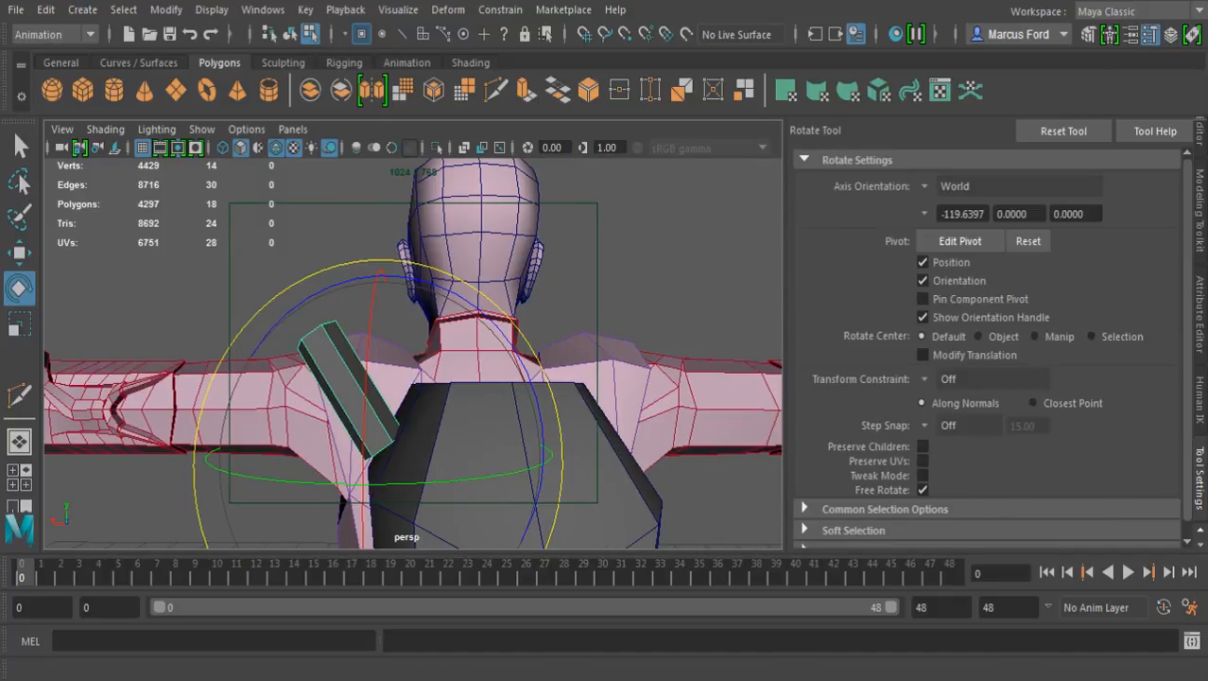
pyautogui.click(955, 185)
pyautogui.click(963, 195)
pyautogui.click(1199, 131)
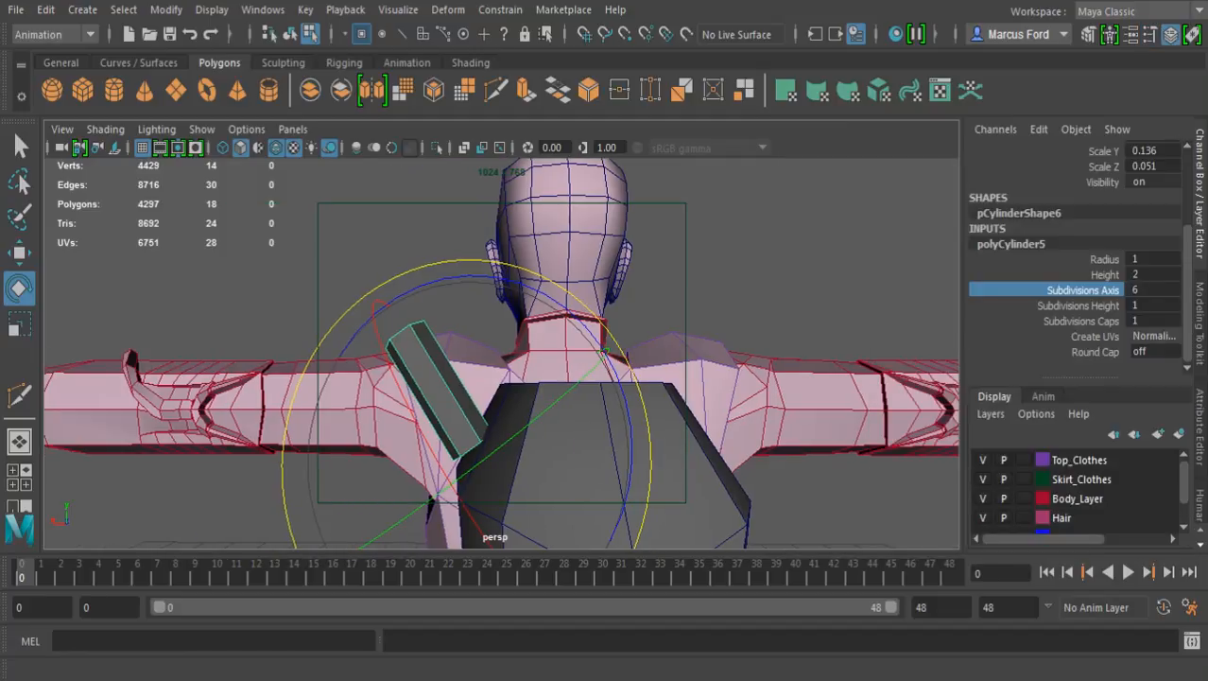
# Rotate the cylinder about its own X axis to about -38 degrees, leaning it forward over the shoulder
pyautogui.keyDown('alt'); pyautogui.moveTo(492, 406); pyautogui.dragTo(554, 408); pyautogui.keyUp('alt')
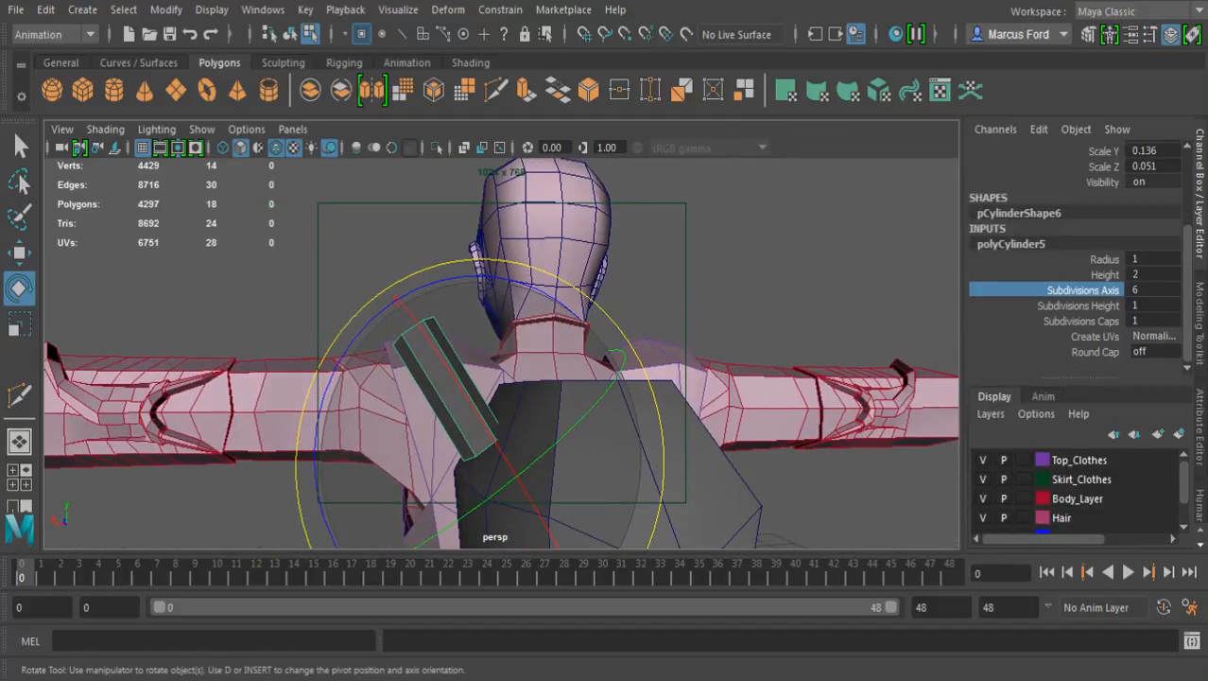
pyautogui.moveTo(486, 429); pyautogui.dragTo(653, 319)
pyautogui.moveTo(628, 251); pyautogui.dragTo(579, 240)
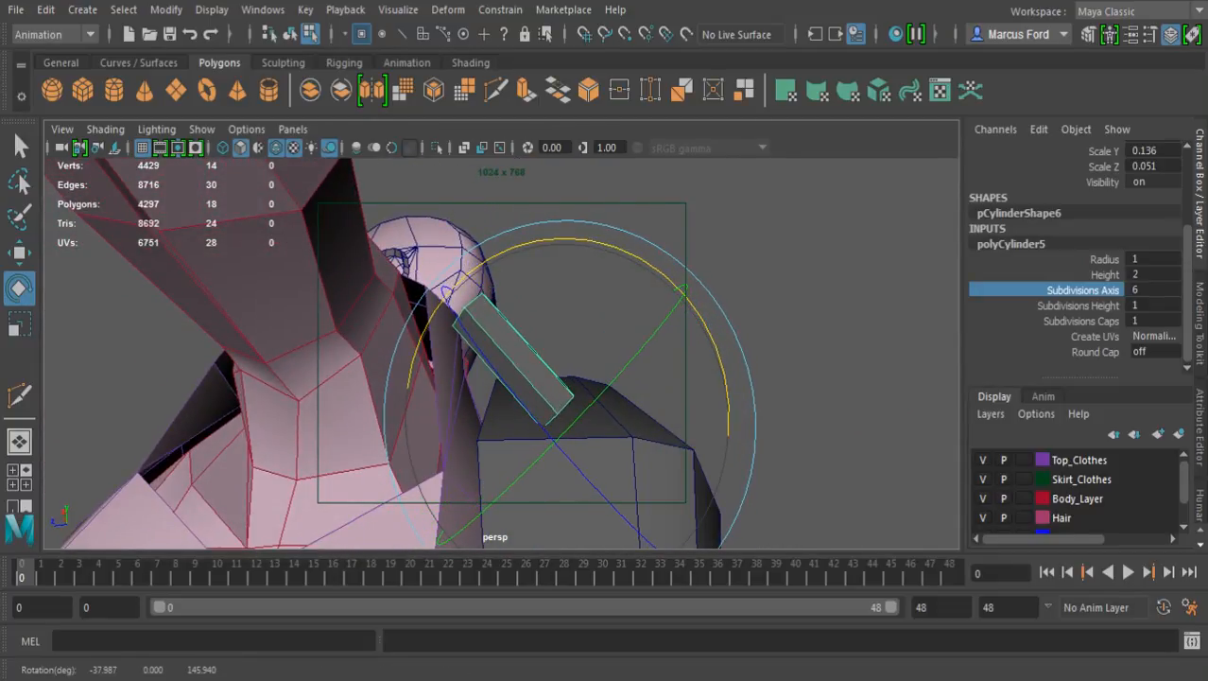
# Rename the cylinder as test_leg_a
pyautogui.scroll(3, 1078, 260)
pyautogui.doubleClick(1020, 147)
pyautogui.write('test lea')
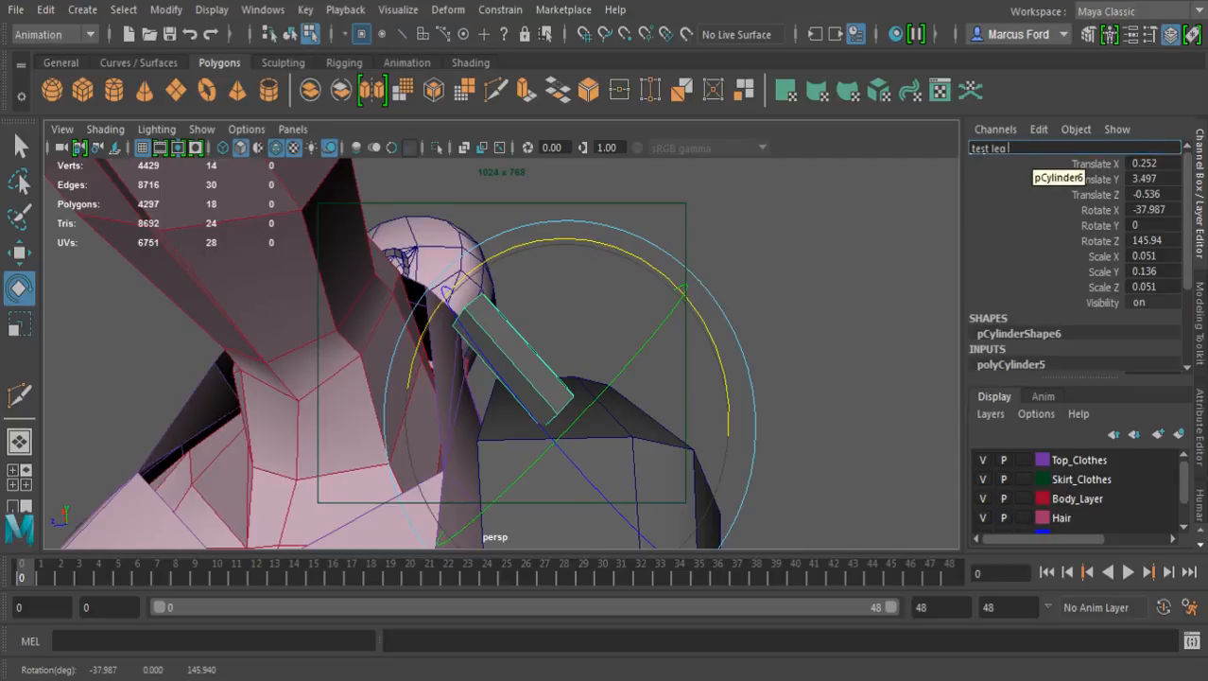
pyautogui.press('Return')
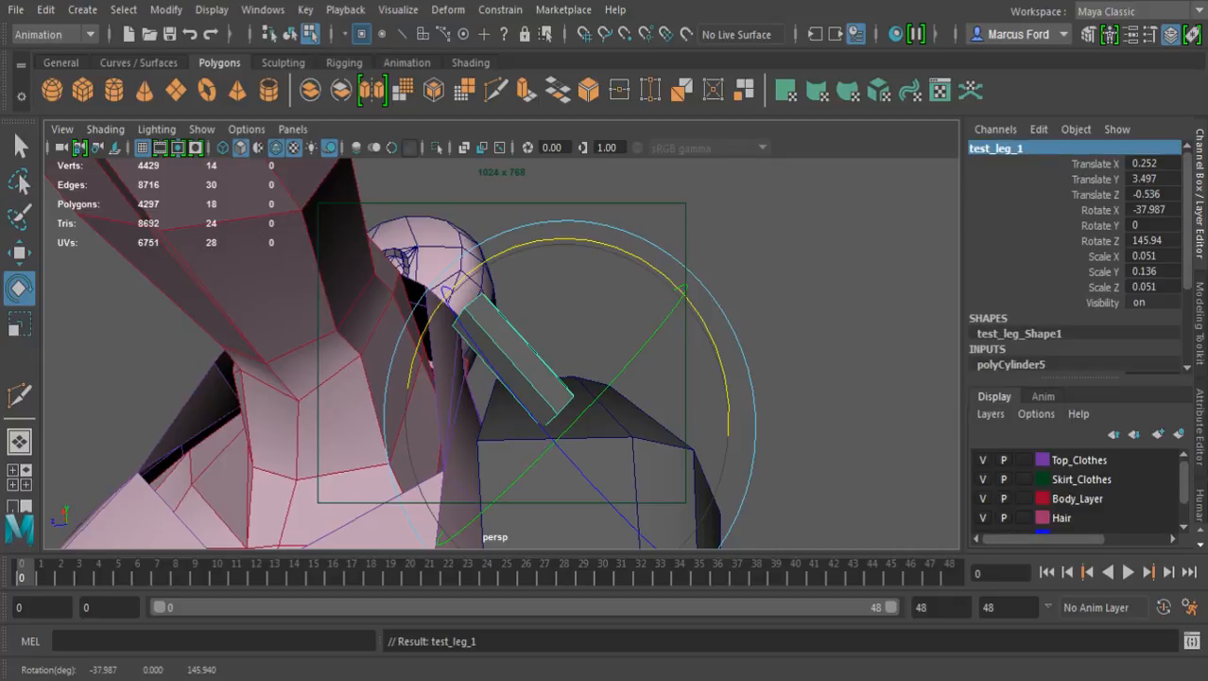
pyautogui.press('Delete')
pyautogui.hotkey('ctrl', 'z')
pyautogui.press('End')
pyautogui.press('BackSpace')
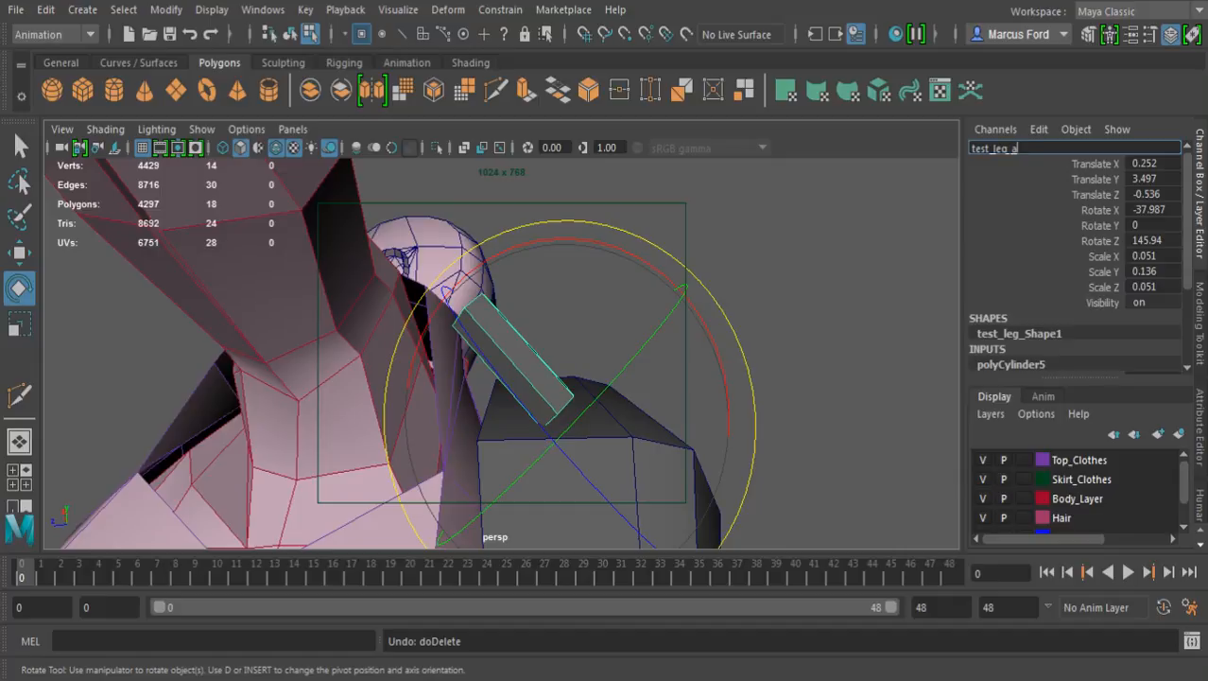
pyautogui.press('Return')
# Duplicate test_leg_a and snap the copy's pivot to the centre of the original's outer end cap
pyautogui.keyDown('alt'); pyautogui.moveTo(567, 359); pyautogui.dragTo(397, 378); pyautogui.keyUp('alt')
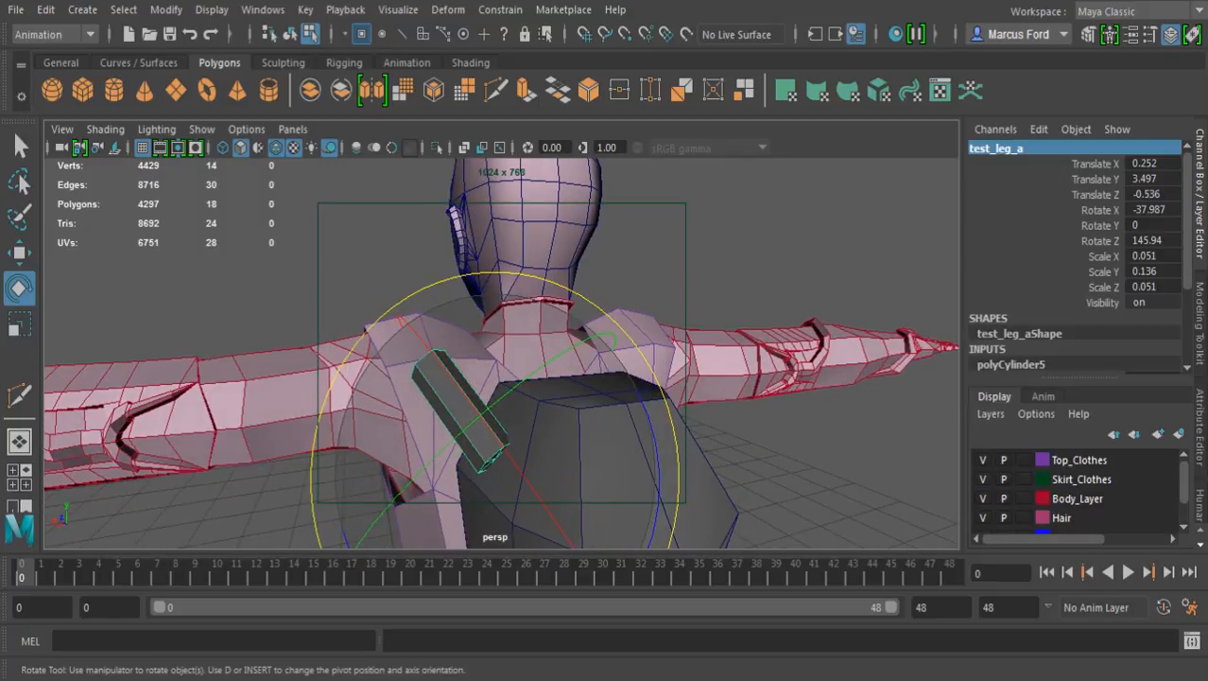
pyautogui.hotkey('ctrl', 'd')
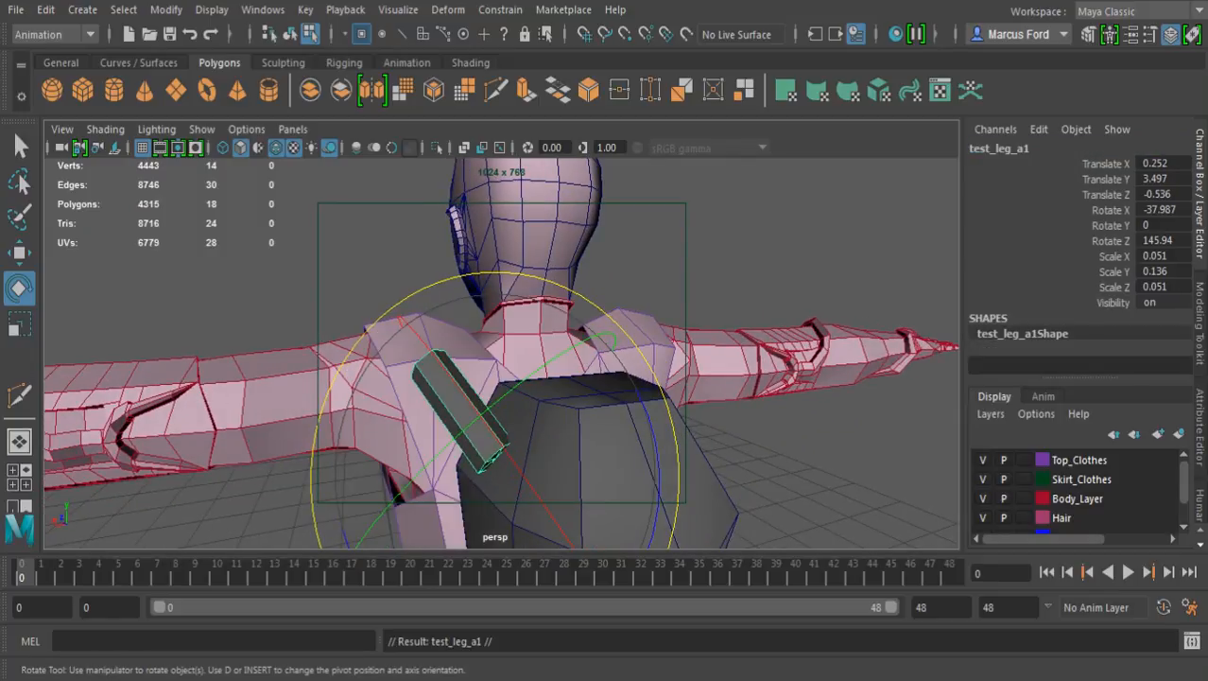
pyautogui.press('w')
pyautogui.keyDown('alt'); pyautogui.moveTo(464, 359); pyautogui.dragTo(615, 378); pyautogui.keyUp('alt')
pyautogui.keyDown('alt'); pyautogui.moveTo(539, 378); pyautogui.dragTo(596, 375, button='middle'); pyautogui.keyUp('alt')
pyautogui.keyDown('alt'); pyautogui.moveTo(529, 378); pyautogui.dragTo(737, 378, button='right'); pyautogui.keyUp('alt')
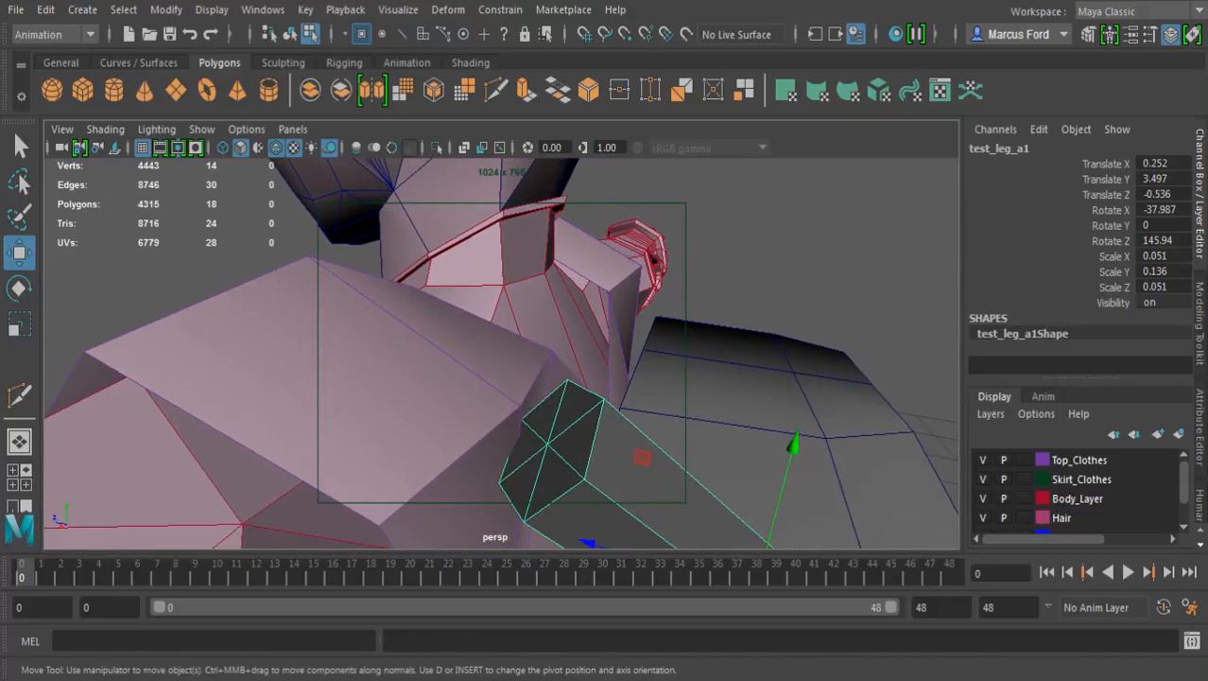
pyautogui.press('v')
pyautogui.moveTo(553, 448); pyautogui.dragTo(548, 443, button='middle')
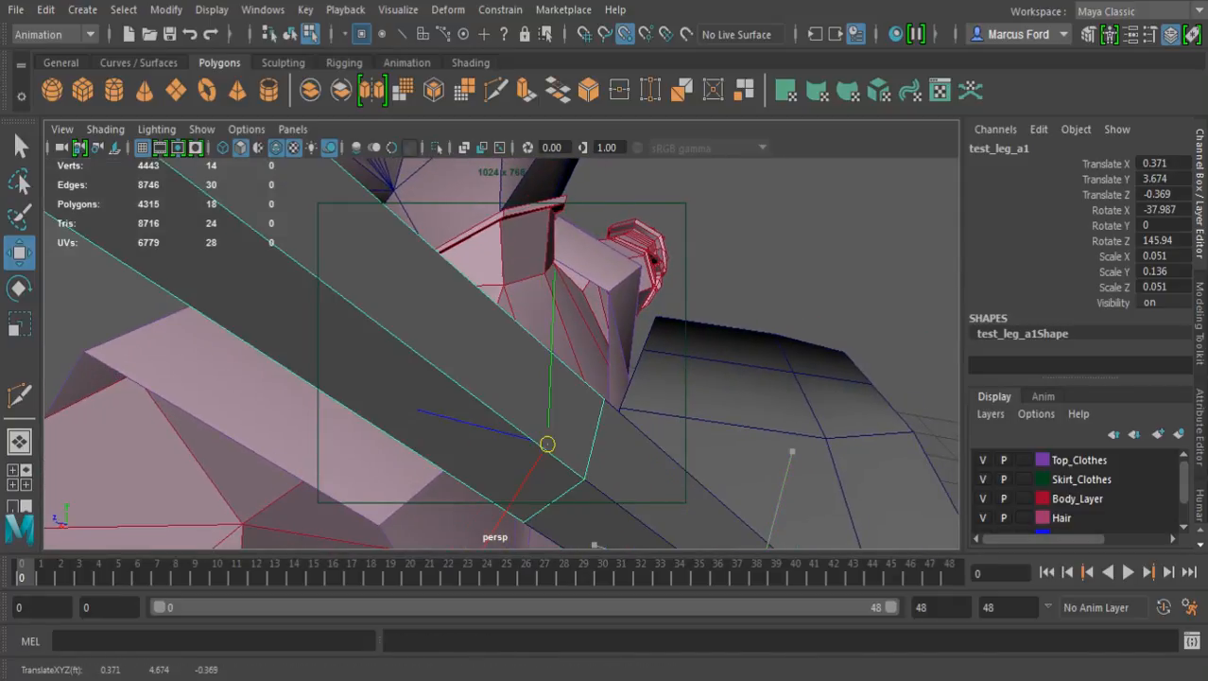
# Rotate the duplicated segment over the shoulder to about -59.1, 14.8 and 165.7 degrees in X, Y and Z
pyautogui.keyDown('alt'); pyautogui.moveTo(662, 379); pyautogui.dragTo(530, 378, button='right'); pyautogui.keyUp('alt')
pyautogui.keyDown('alt'); pyautogui.moveTo(530, 378); pyautogui.dragTo(407, 383); pyautogui.keyUp('alt')
pyautogui.scroll(2, 501, 350)
pyautogui.press('e')
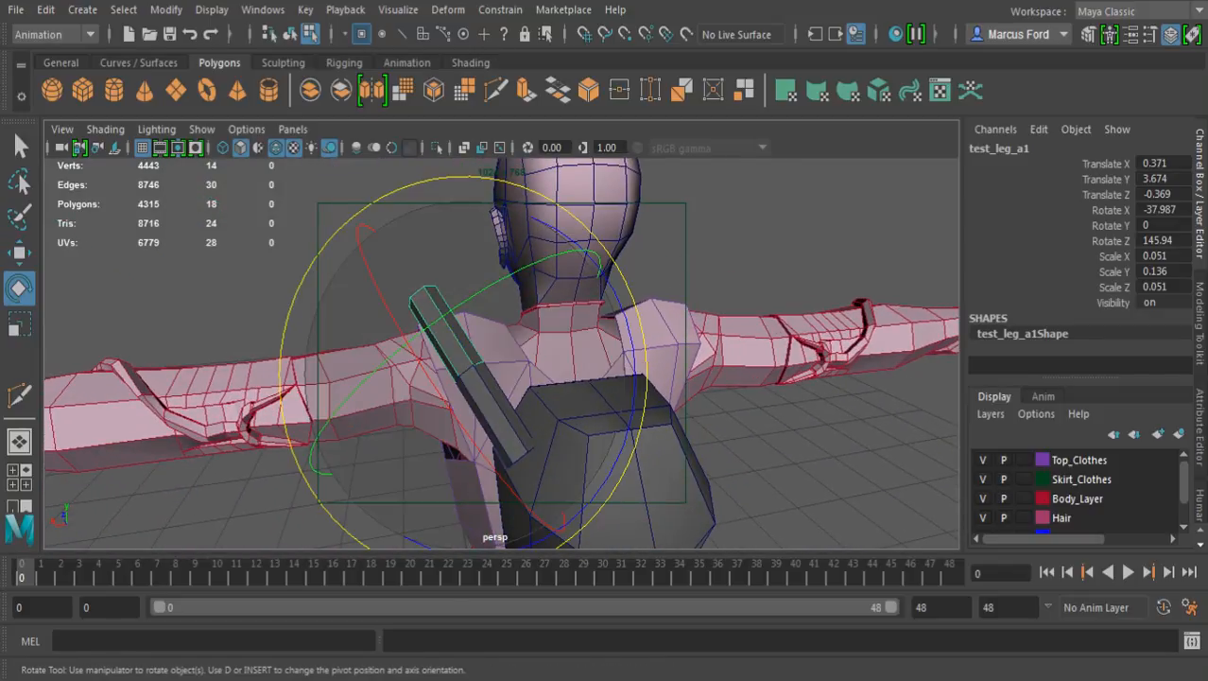
pyautogui.moveTo(628, 431); pyautogui.dragTo(590, 502)
pyautogui.keyDown('alt'); pyautogui.moveTo(568, 434); pyautogui.dragTo(756, 411); pyautogui.keyUp('alt')
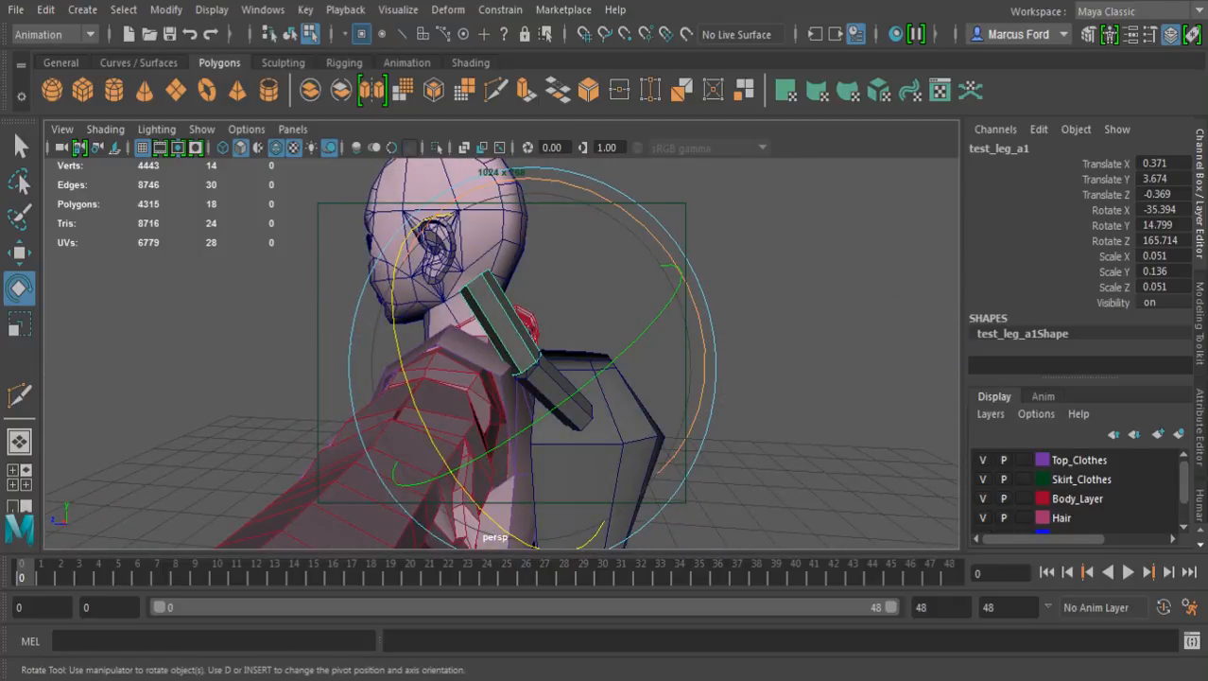
pyautogui.moveTo(558, 181); pyautogui.dragTo(485, 185)
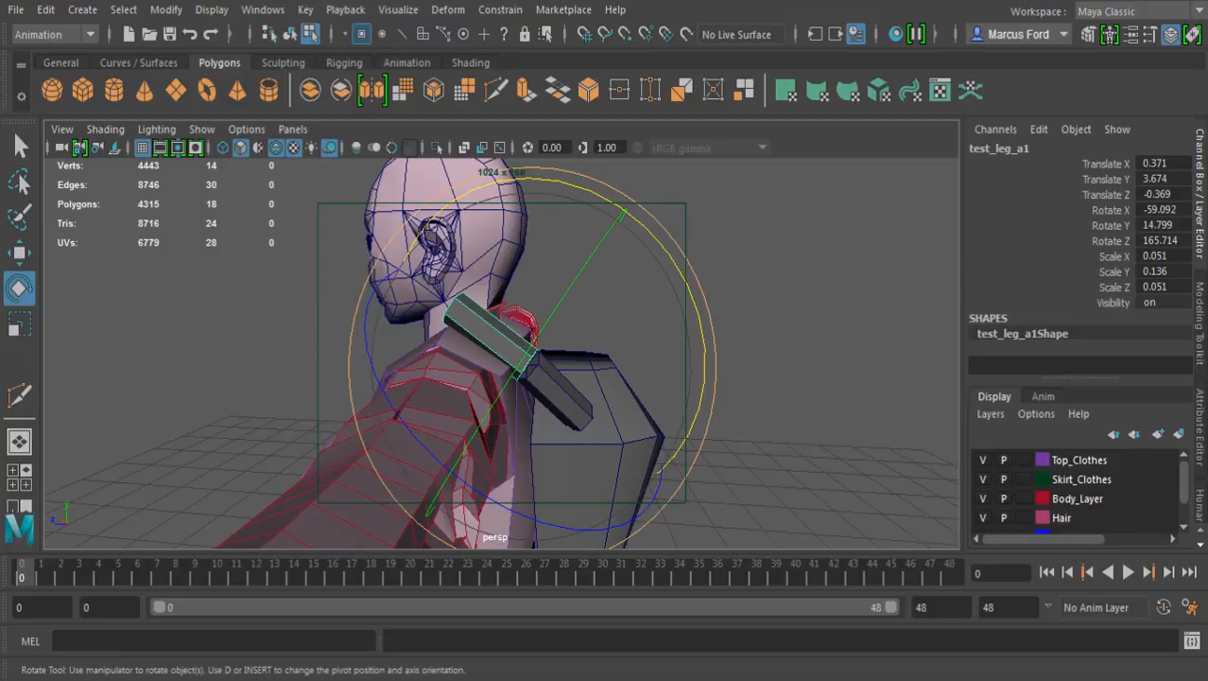
# Lengthen the duplicated leg segment over the shoulder to a Y scale of about 0.188
pyautogui.press('r')
pyautogui.moveTo(662, 470); pyautogui.dragTo(718, 515)
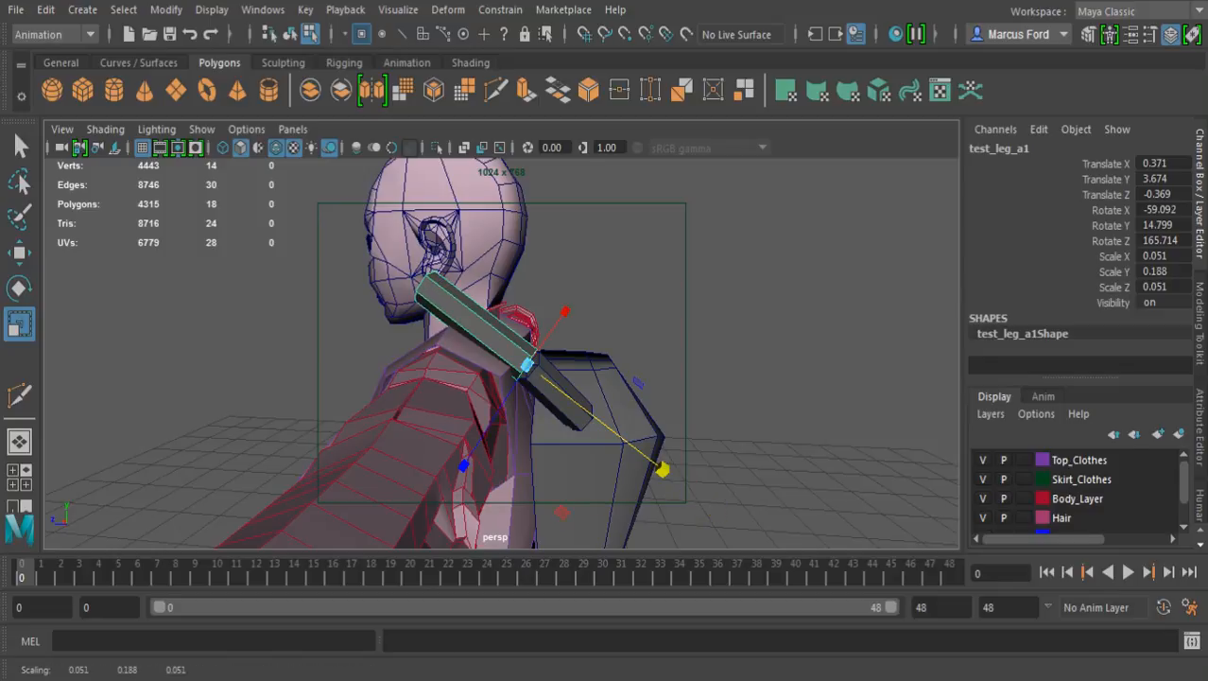
pyautogui.press('q')
# Rotate the base segment test_leg_a about its own X axis to about -22 degrees
pyautogui.keyDown('shift'); pyautogui.click(562, 395); pyautogui.keyUp('shift')
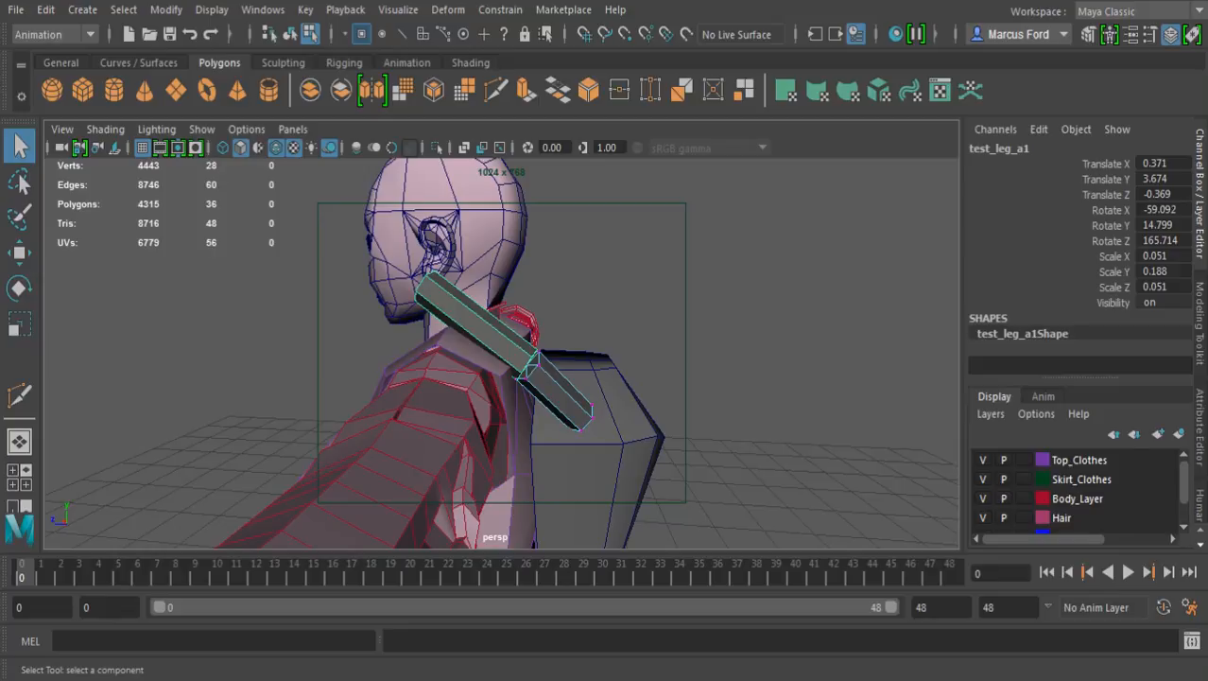
pyautogui.press('F8')
pyautogui.press('e')
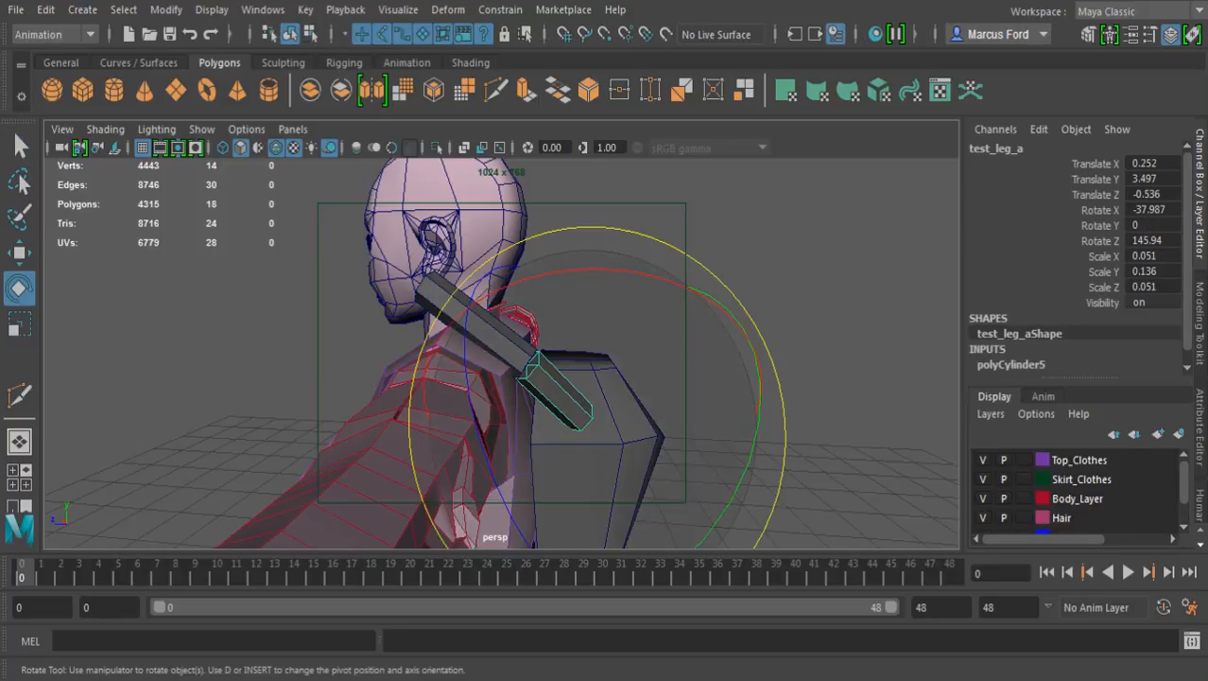
pyautogui.moveTo(603, 270); pyautogui.dragTo(662, 280)
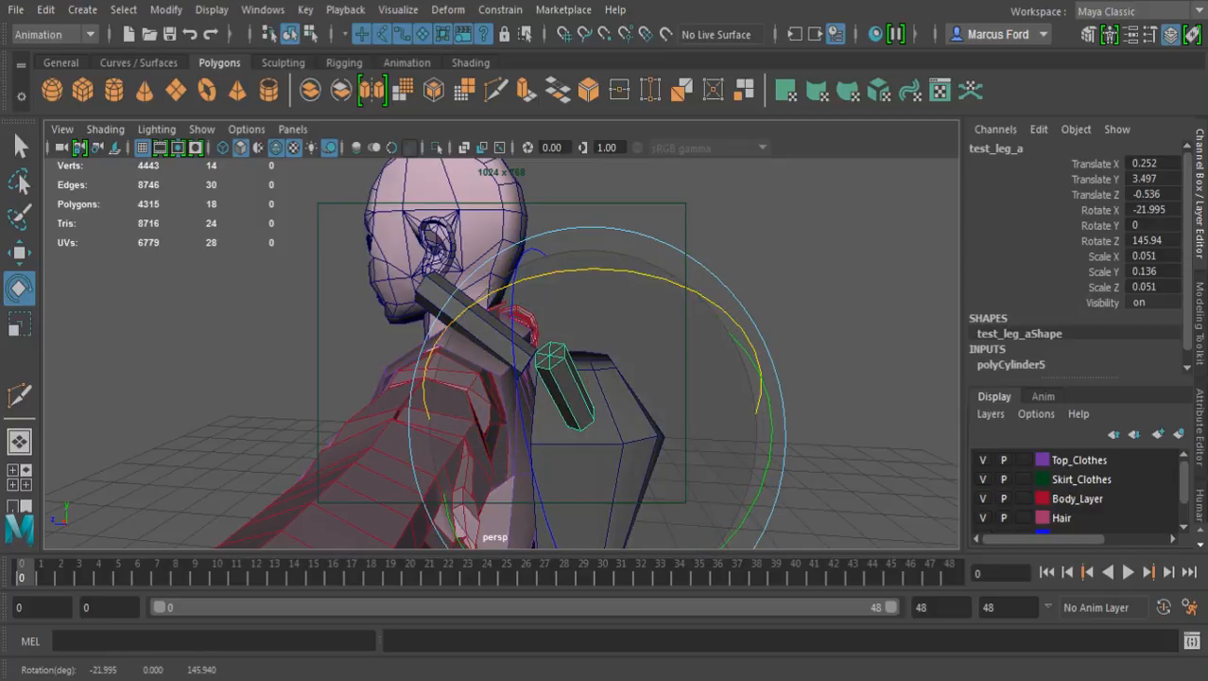
pyautogui.click(733, 239)
# Snap the second segment, test_leg_a1, back onto the centre of the base segment's outer end cap
pyautogui.click(480, 326)
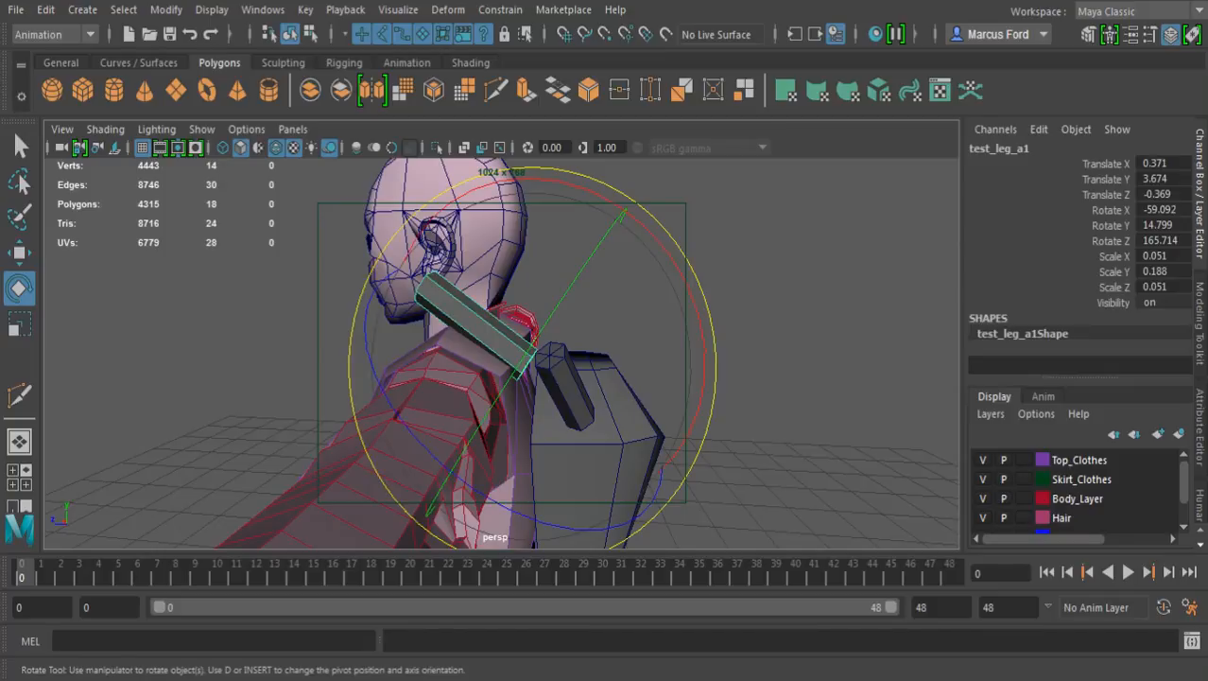
pyautogui.press('w')
pyautogui.keyDown('alt'); pyautogui.moveTo(548, 355); pyautogui.dragTo(439, 343); pyautogui.keyUp('alt')
pyautogui.keyDown('alt'); pyautogui.moveTo(439, 342); pyautogui.dragTo(558, 354, button='right'); pyautogui.keyUp('alt')
pyautogui.keyDown('alt'); pyautogui.moveTo(558, 354); pyautogui.dragTo(695, 360); pyautogui.keyUp('alt')
pyautogui.press('v')
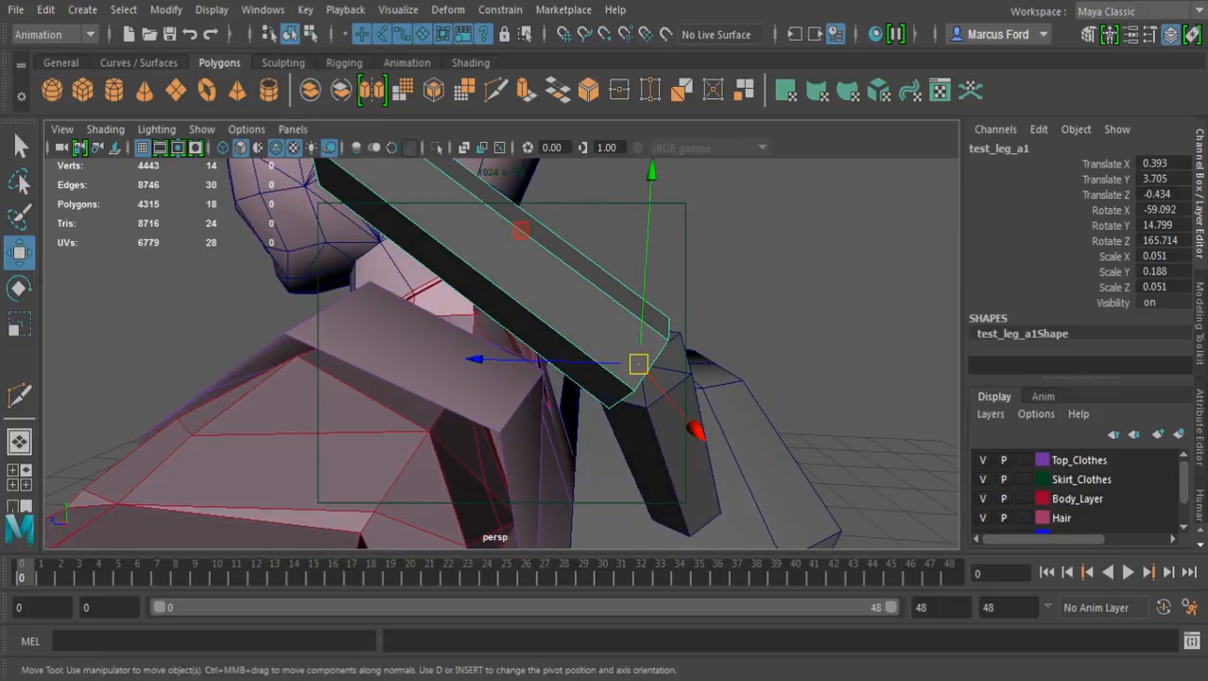
pyautogui.keyDown('alt'); pyautogui.moveTo(695, 359); pyautogui.dragTo(544, 357, button='right'); pyautogui.keyUp('alt')
pyautogui.keyDown('alt'); pyautogui.moveTo(544, 357); pyautogui.dragTo(591, 360); pyautogui.keyUp('alt')
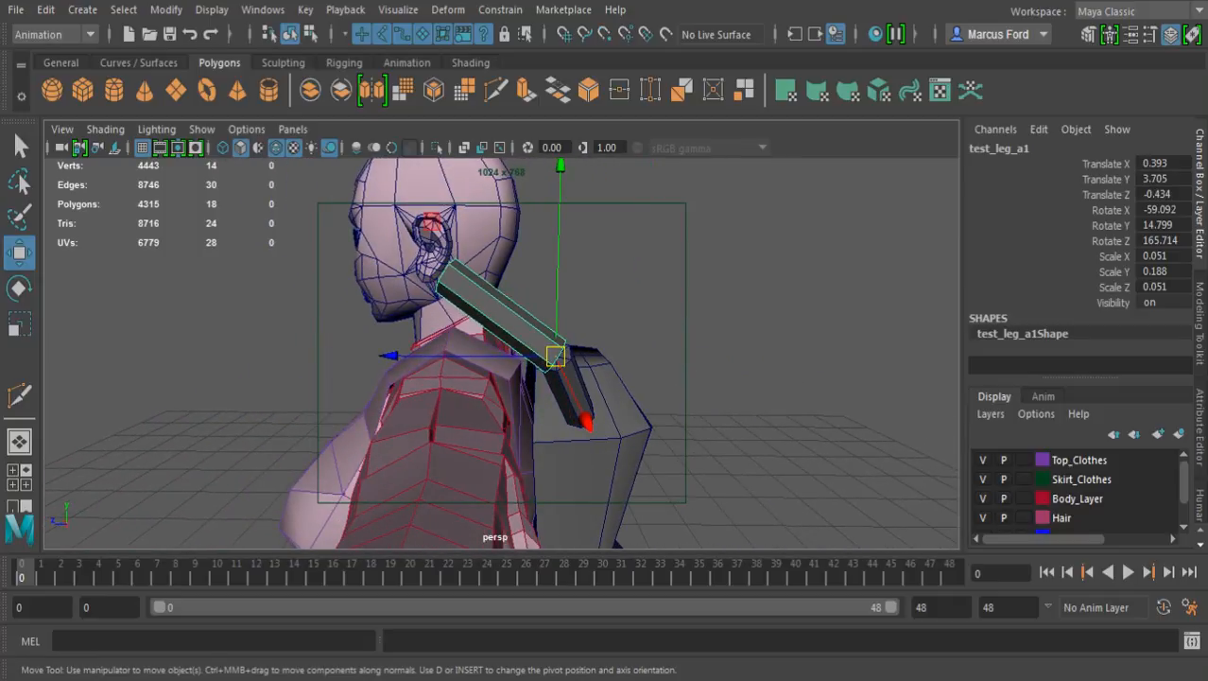
# Lengthen test_leg_a1 to a Y scale of about 0.227 and rotate it in X to about -74.4 degrees
pyautogui.press('r')
pyautogui.moveTo(686, 454); pyautogui.dragTo(714, 471)
pyautogui.press('e')
pyautogui.moveTo(587, 170); pyautogui.dragTo(702, 205)
# Duplicate test_leg_a1 and snap the copy to the centre of the end cap beside the neck
pyautogui.hotkey('ctrl', 'd')
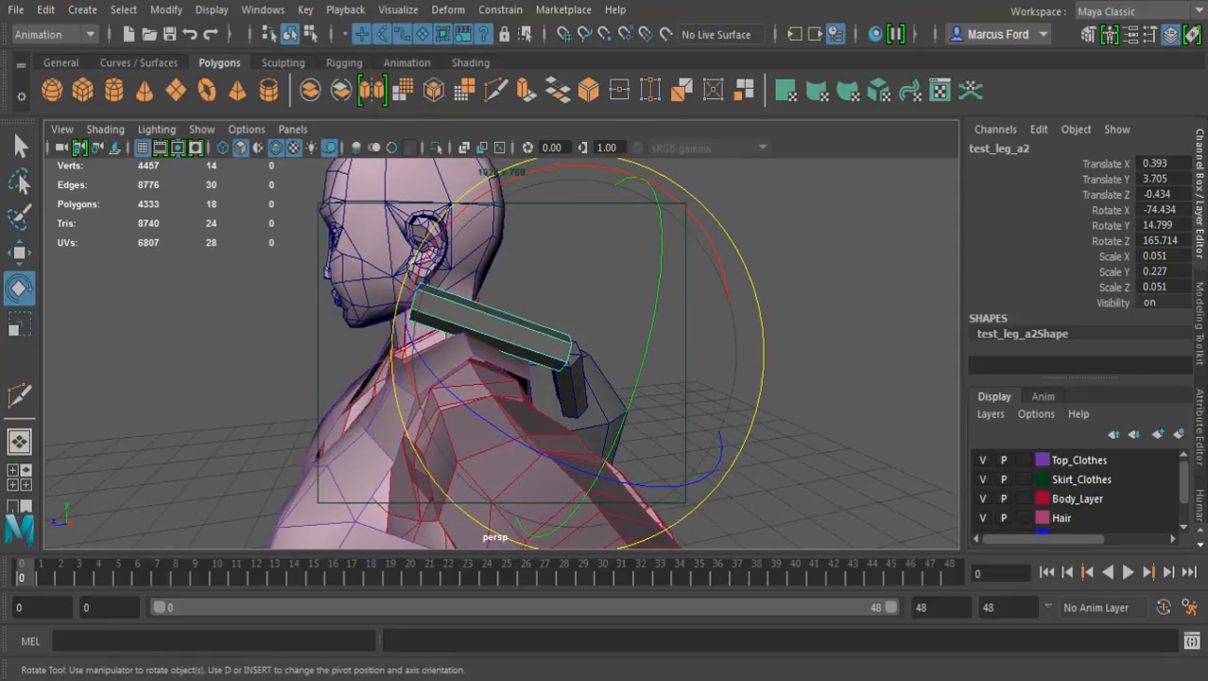
pyautogui.press('w')
pyautogui.keyDown('alt'); pyautogui.moveTo(511, 357); pyautogui.dragTo(611, 398, button='middle'); pyautogui.keyUp('alt')
pyautogui.keyDown('alt'); pyautogui.moveTo(611, 397); pyautogui.dragTo(554, 399); pyautogui.keyUp('alt')
pyautogui.keyDown('alt'); pyautogui.moveTo(553, 379); pyautogui.dragTo(695, 382, button='right'); pyautogui.keyUp('alt')
pyautogui.keyDown('alt'); pyautogui.moveTo(606, 341); pyautogui.dragTo(677, 364); pyautogui.keyUp('alt')
pyautogui.moveTo(677, 363)
pyautogui.keyDown('alt'); pyautogui.mouseDown(button='right')
pyautogui.moveTo(775, 367)
pyautogui.moveTo(682, 365)
pyautogui.mouseUp(button='right'); pyautogui.keyUp('alt')
pyautogui.press('v')
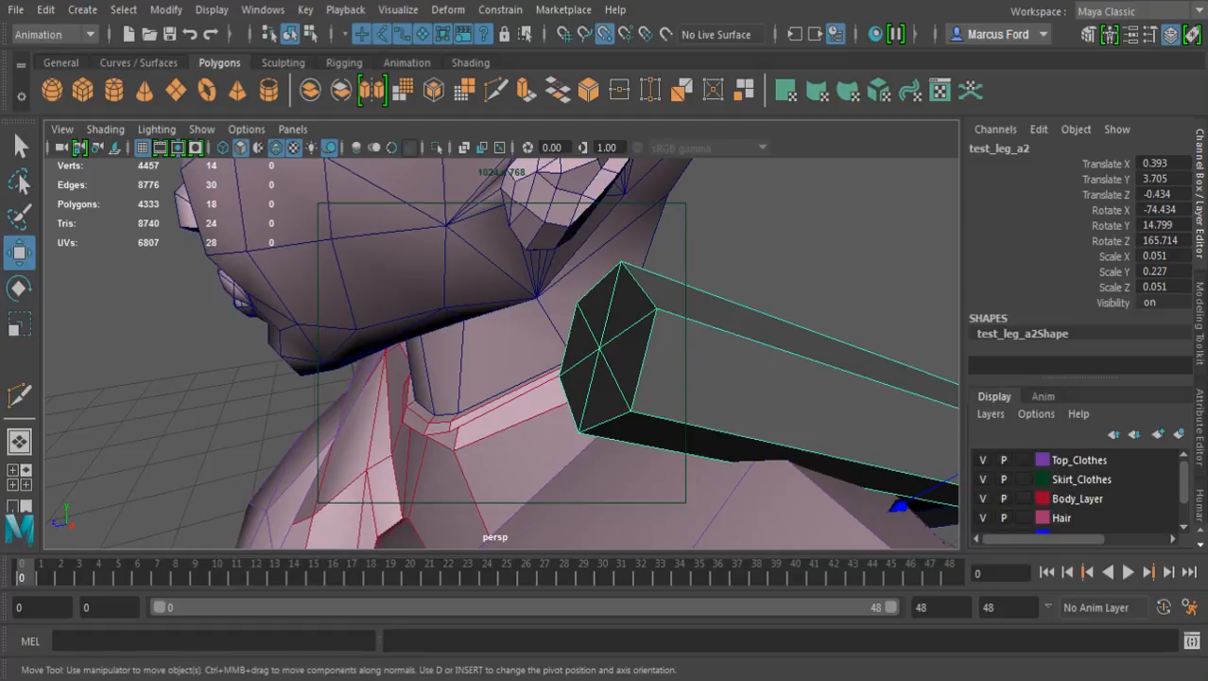
pyautogui.middleClick(600, 349)
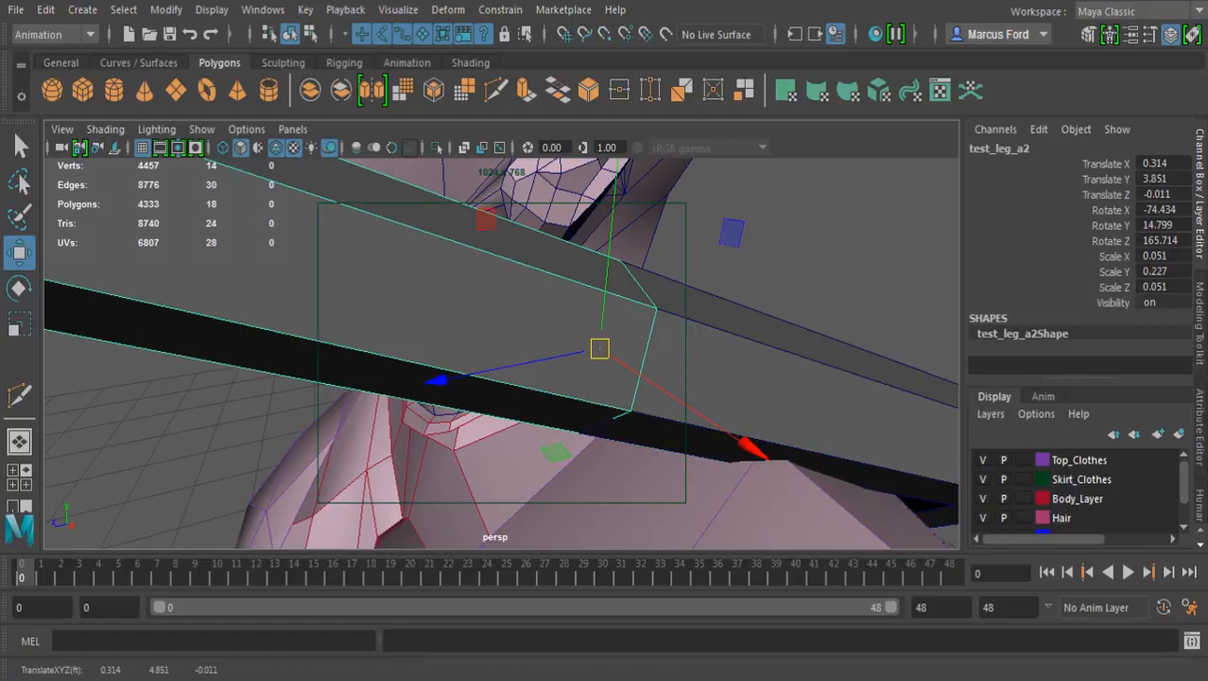
# Rotate the third segment down across the chest to about -141.7, 21.6 and 157.1 degrees in X, Y and Z
pyautogui.press('r')
pyautogui.press('e')
pyautogui.keyDown('alt'); pyautogui.moveTo(605, 354); pyautogui.dragTo(472, 356, button='right'); pyautogui.keyUp('alt')
pyautogui.keyDown('alt'); pyautogui.moveTo(472, 357); pyautogui.dragTo(479, 474); pyautogui.keyUp('alt')
pyautogui.moveTo(487, 377)
pyautogui.mouseDown()
pyautogui.moveTo(485, 394)
pyautogui.moveTo(274, 452)
pyautogui.moveTo(10, 406)
pyautogui.moveTo(497, 374)
pyautogui.mouseUp()
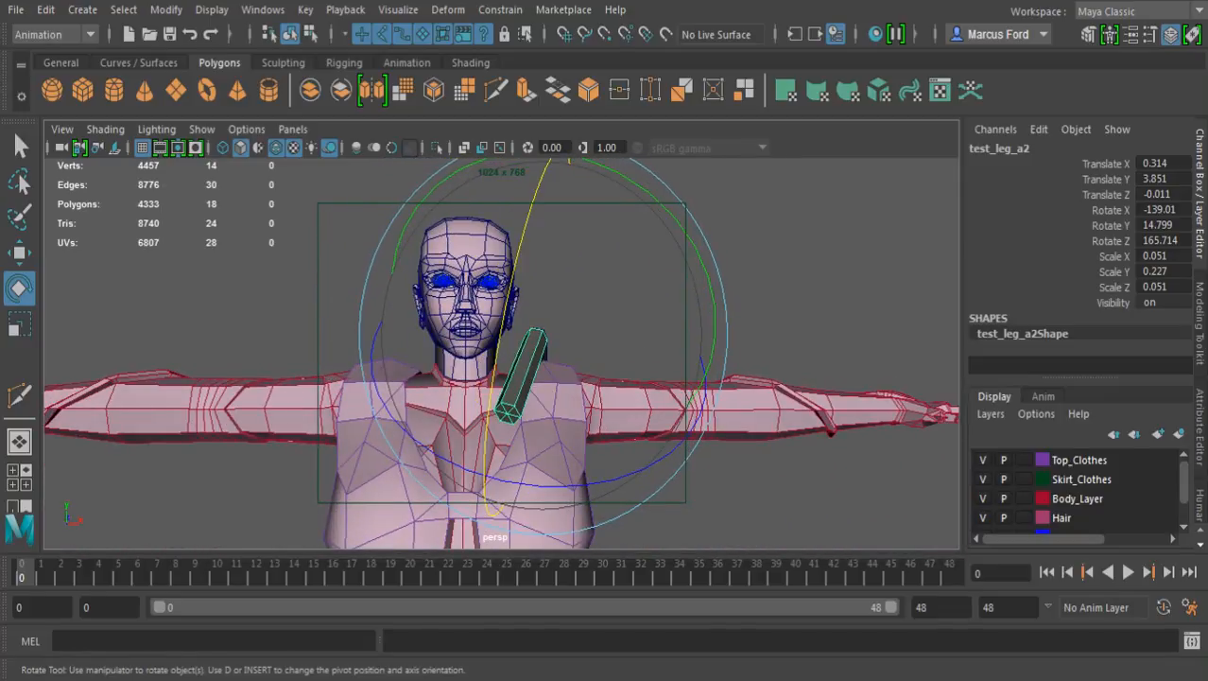
pyautogui.moveTo(512, 481); pyautogui.dragTo(475, 471)
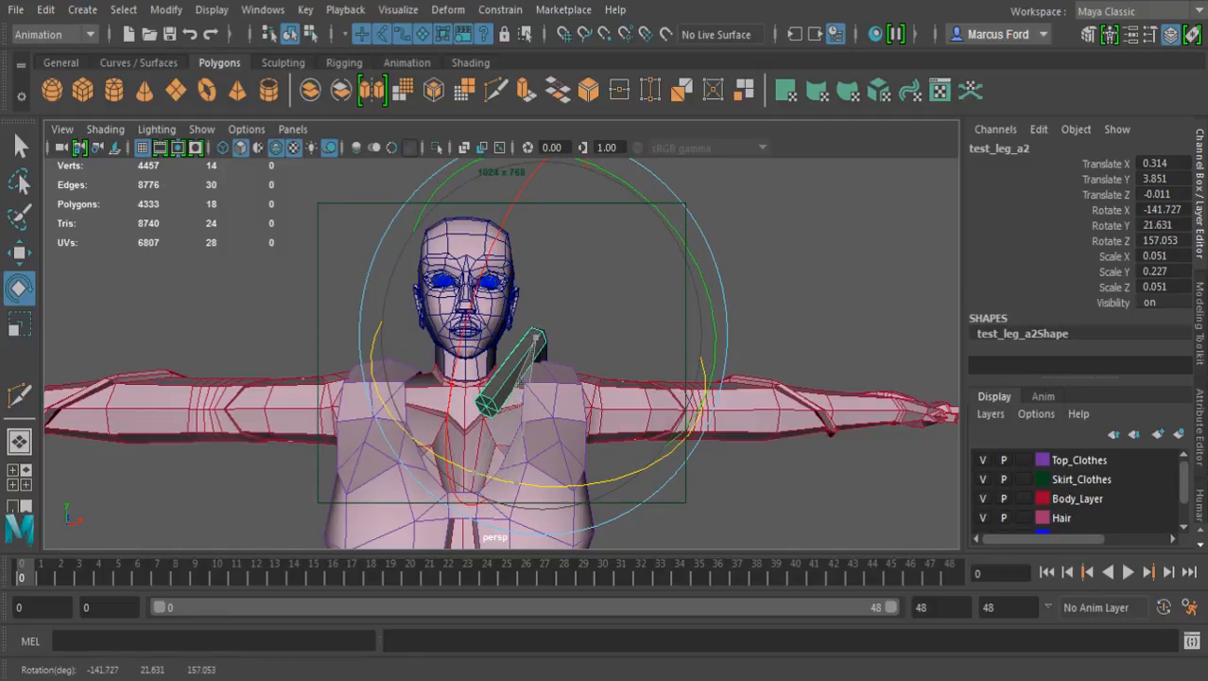
# Lengthen the third segment to a Y scale of about 0.338
pyautogui.press('r')
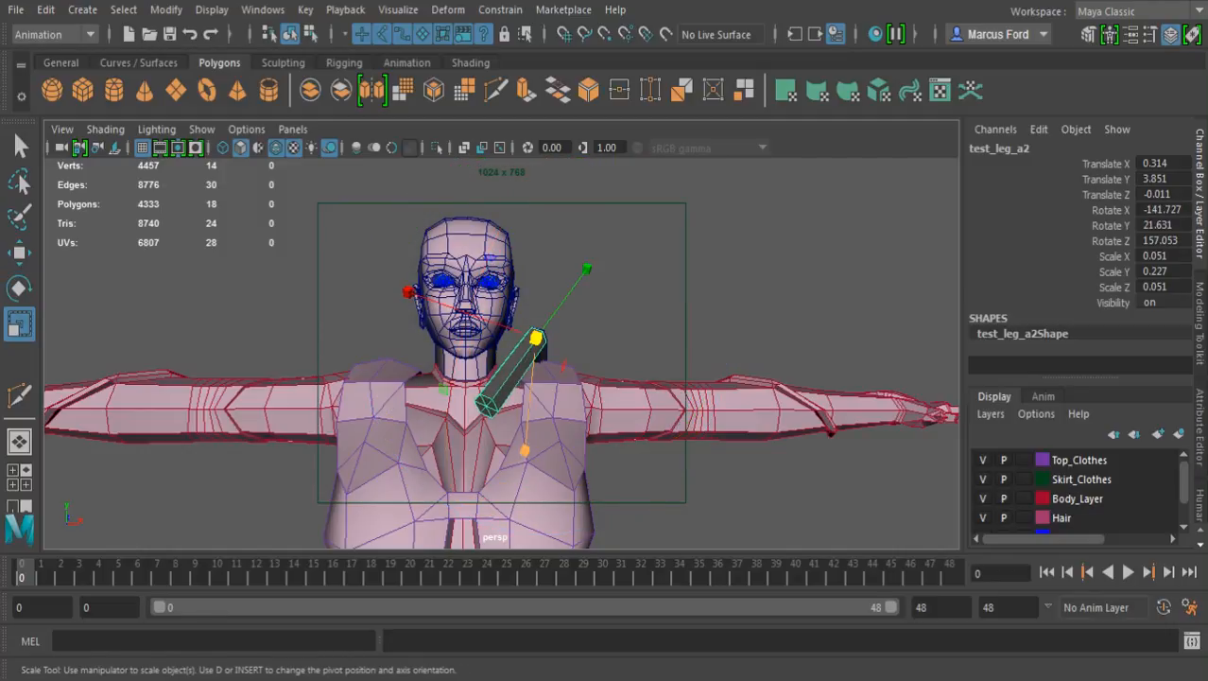
pyautogui.moveTo(587, 268); pyautogui.dragTo(604, 245)
pyautogui.press('q')
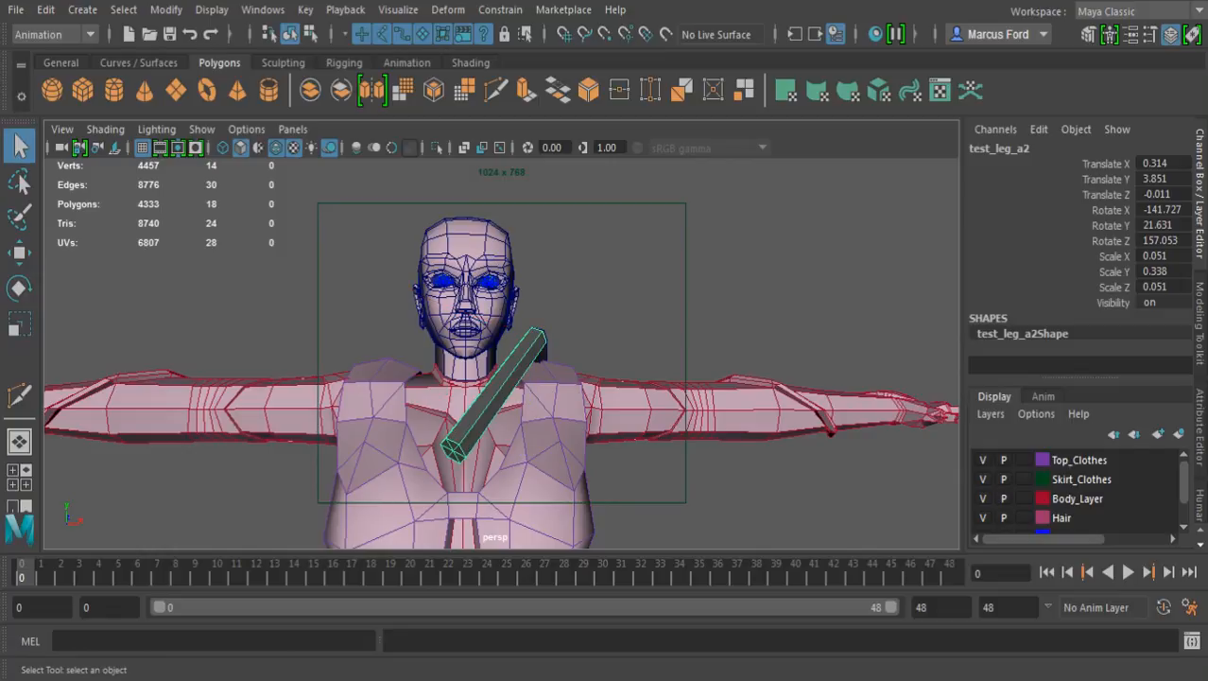
# Examine how the three-segment leg sits over the shoulder and backpack from the side and back
pyautogui.keyDown('alt'); pyautogui.moveTo(605, 340); pyautogui.dragTo(454, 378); pyautogui.keyUp('alt')
pyautogui.keyDown('alt'); pyautogui.moveTo(529, 369); pyautogui.dragTo(472, 368, button='right'); pyautogui.keyUp('alt')
pyautogui.keyDown('alt'); pyautogui.moveTo(568, 378); pyautogui.dragTo(407, 340); pyautogui.keyUp('alt')
pyautogui.keyDown('alt'); pyautogui.moveTo(492, 359); pyautogui.dragTo(497, 241, button='middle'); pyautogui.keyUp('alt')
pyautogui.moveTo(497, 241)
pyautogui.keyDown('alt'); pyautogui.mouseDown()
pyautogui.moveTo(592, 252)
pyautogui.moveTo(533, 237)
pyautogui.moveTo(490, 258)
pyautogui.mouseUp(); pyautogui.keyUp('alt')
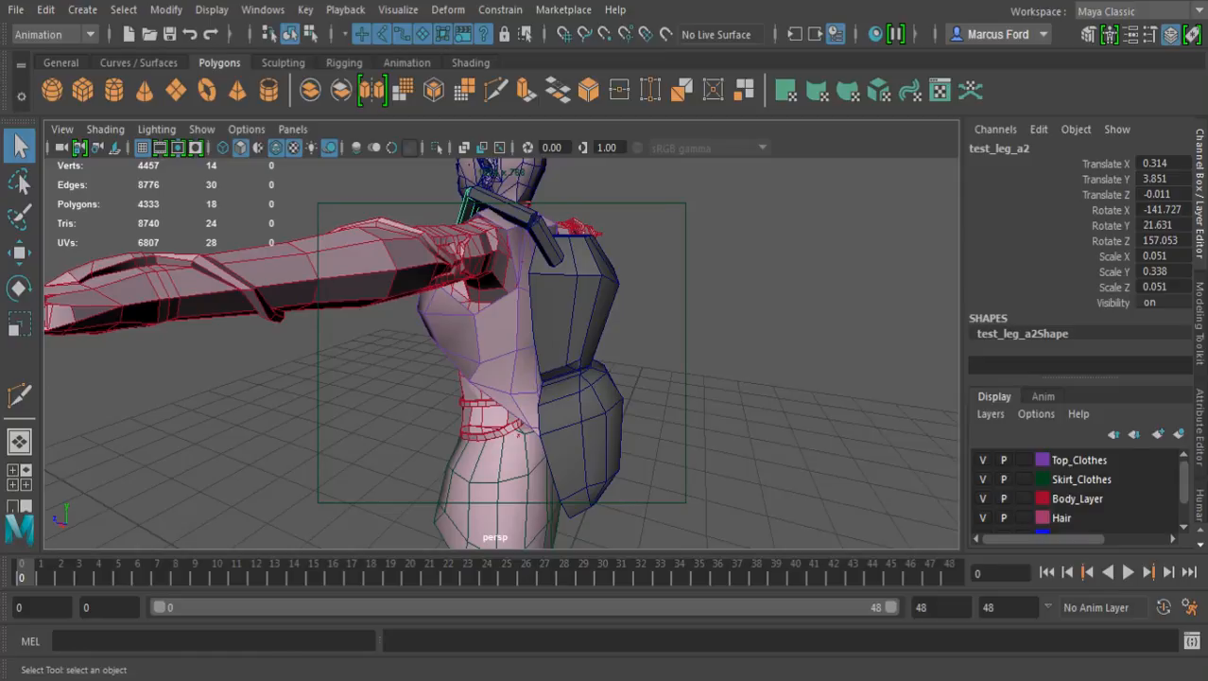
pyautogui.keyDown('alt'); pyautogui.moveTo(529, 349); pyautogui.dragTo(537, 388); pyautogui.keyUp('alt')
pyautogui.scroll(3, 537, 392)
pyautogui.keyDown('alt'); pyautogui.moveTo(537, 392); pyautogui.dragTo(535, 464, button='middle'); pyautogui.keyUp('alt')
pyautogui.keyDown('alt'); pyautogui.moveTo(535, 464); pyautogui.dragTo(448, 501); pyautogui.keyUp('alt')
pyautogui.keyDown('alt'); pyautogui.moveTo(449, 501); pyautogui.dragTo(422, 501, button='right'); pyautogui.keyUp('alt')
pyautogui.keyDown('alt'); pyautogui.moveTo(422, 502); pyautogui.dragTo(438, 471, button='middle'); pyautogui.keyUp('alt')
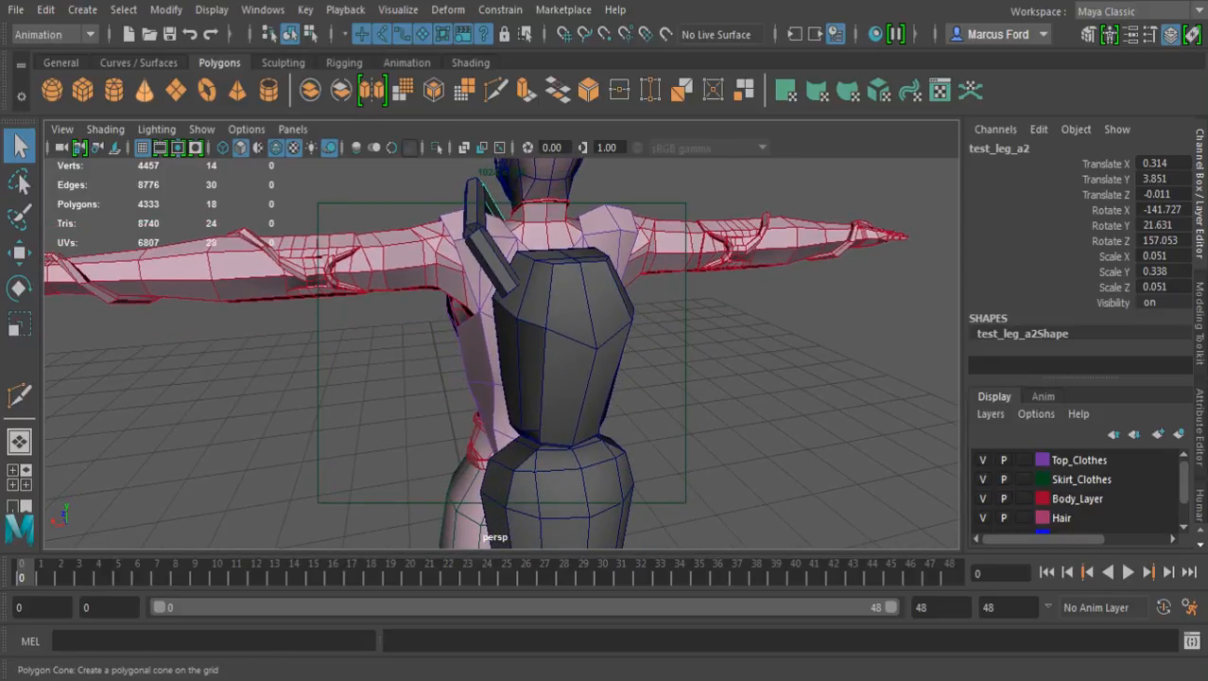
pyautogui.click(114, 90)
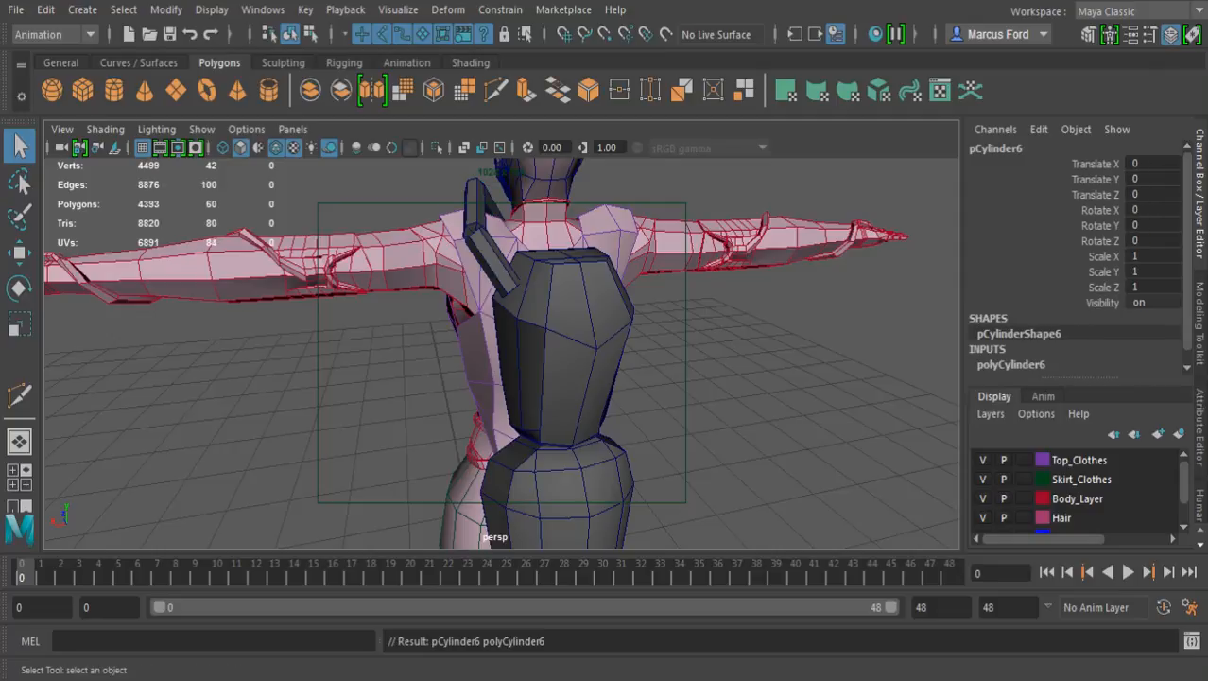
pyautogui.keyDown('alt'); pyautogui.moveTo(473, 454); pyautogui.dragTo(486, 247, button='middle'); pyautogui.keyUp('alt')
pyautogui.keyDown('alt'); pyautogui.moveTo(486, 247); pyautogui.dragTo(420, 341); pyautogui.keyUp('alt')
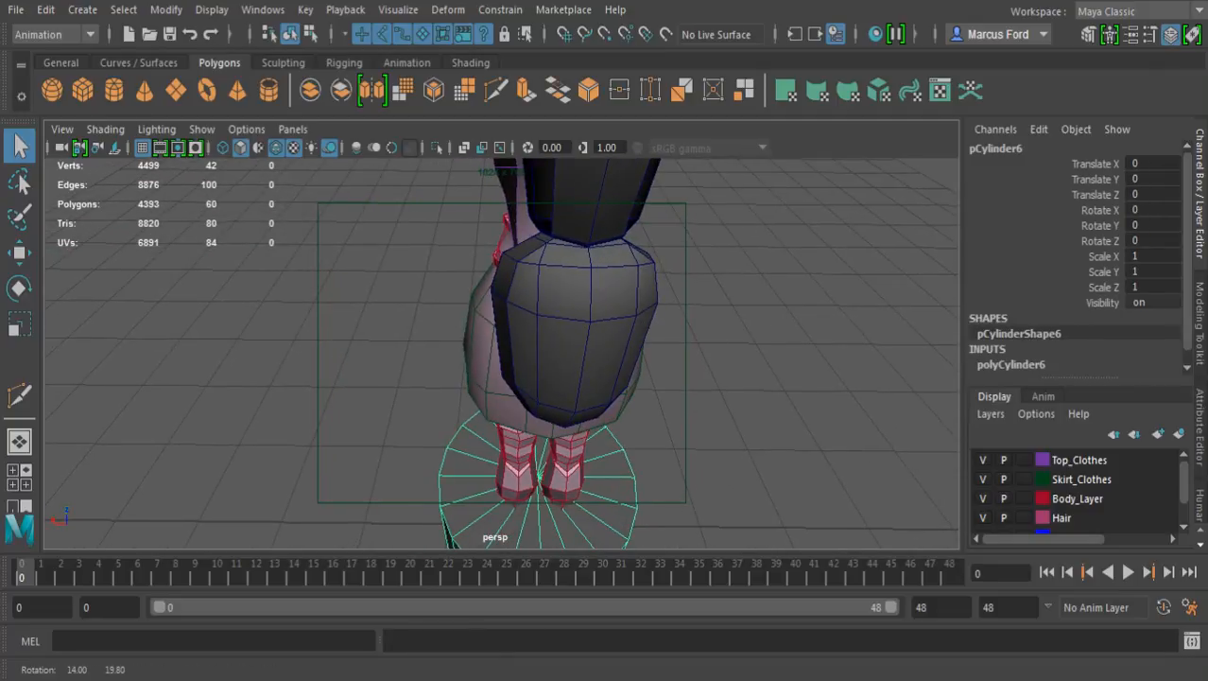
pyautogui.press('Delete')
# Group the three chained leg segments together
pyautogui.keyDown('alt'); pyautogui.moveTo(426, 341); pyautogui.dragTo(591, 222); pyautogui.keyUp('alt')
pyautogui.keyDown('alt'); pyautogui.moveTo(568, 227); pyautogui.dragTo(605, 435, button='middle'); pyautogui.keyUp('alt')
pyautogui.keyDown('alt'); pyautogui.moveTo(530, 350); pyautogui.dragTo(643, 350, button='right'); pyautogui.keyUp('alt')
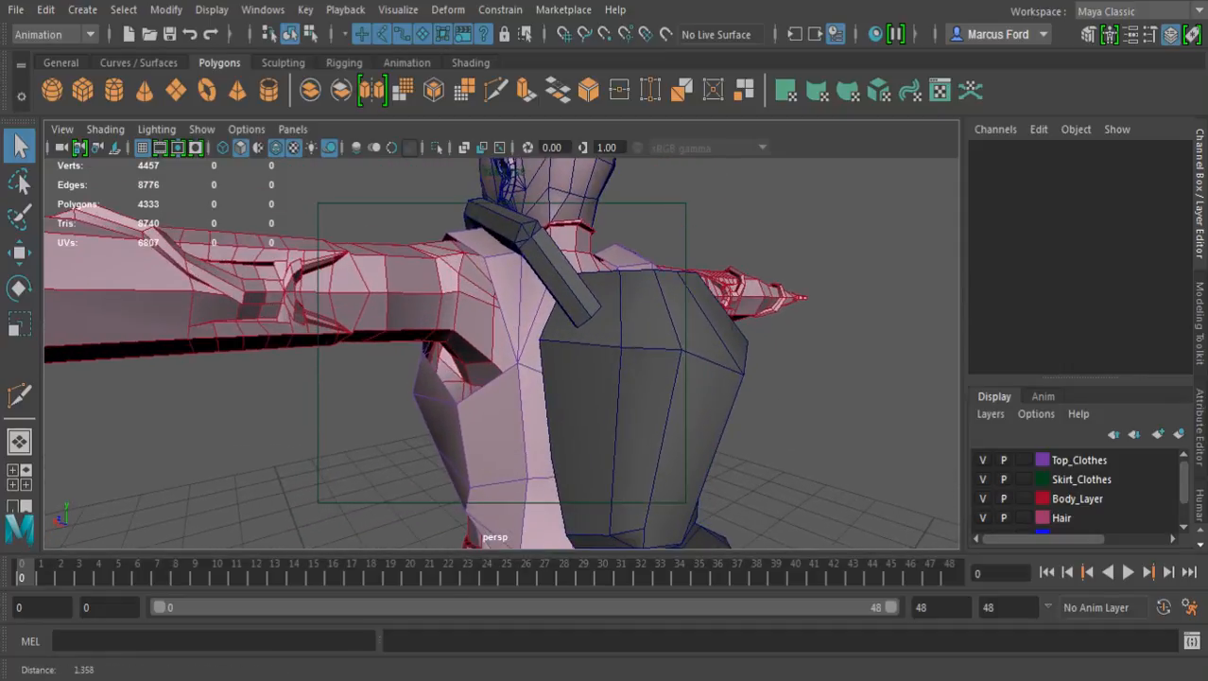
pyautogui.keyDown('alt'); pyautogui.moveTo(530, 283); pyautogui.dragTo(519, 377, button='middle'); pyautogui.keyUp('alt')
pyautogui.keyDown('alt'); pyautogui.moveTo(425, 350); pyautogui.dragTo(671, 446); pyautogui.keyUp('alt')
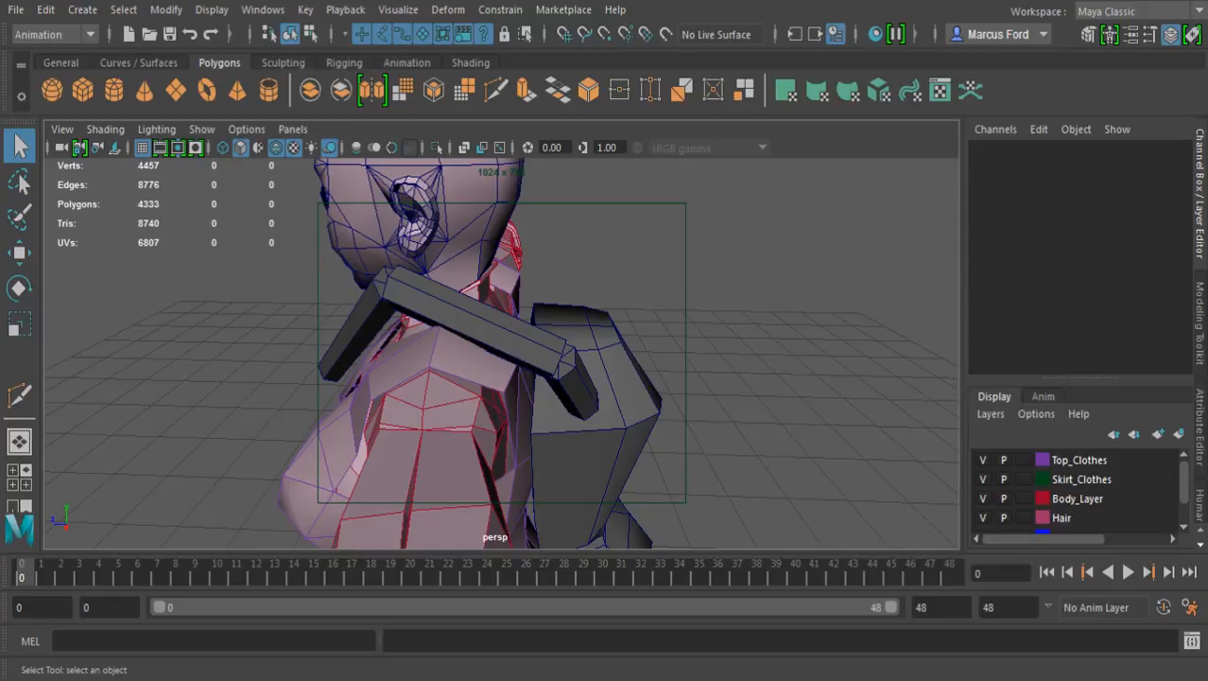
pyautogui.click(568, 357)
pyautogui.keyDown('shift'); pyautogui.click(358, 329); pyautogui.keyUp('shift')
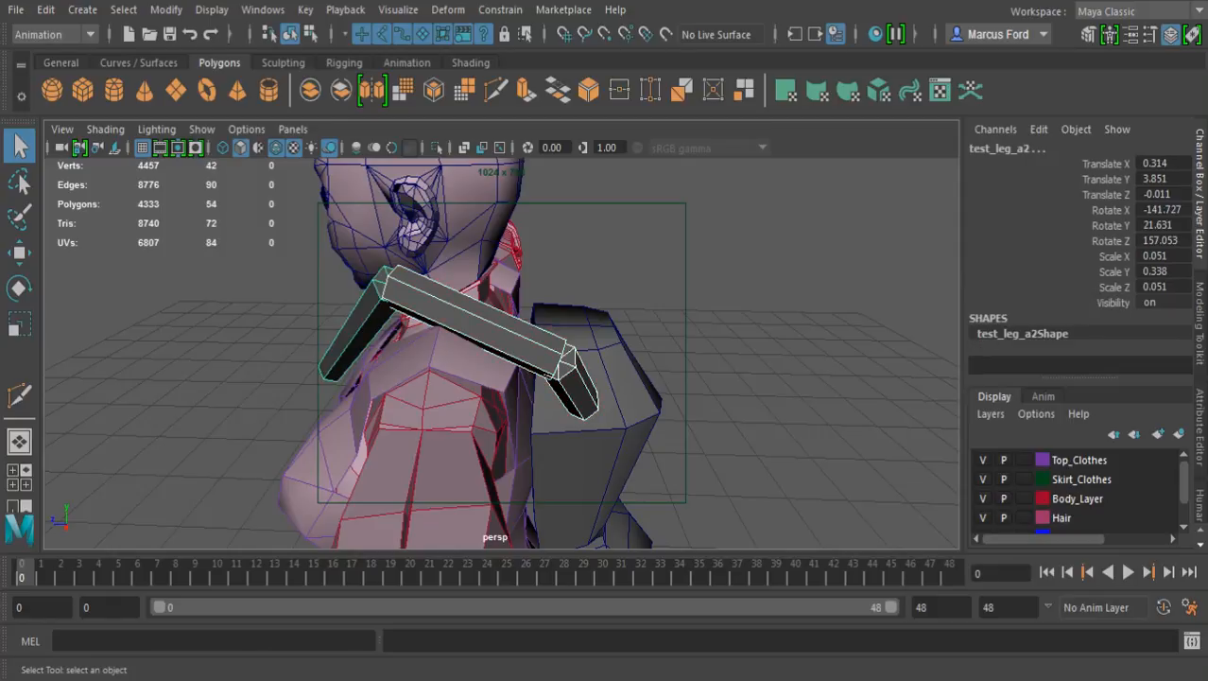
pyautogui.hotkey('ctrl', 'g')
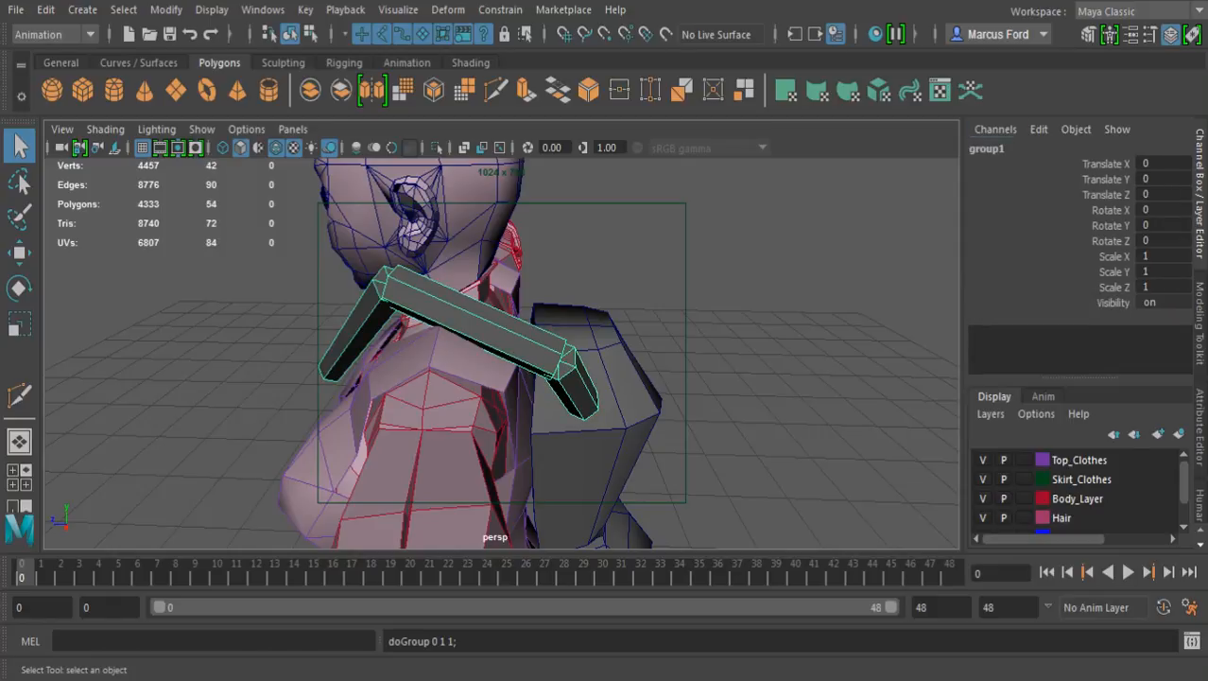
# Rename the new group as Leg_group_1
pyautogui.click(989, 148)
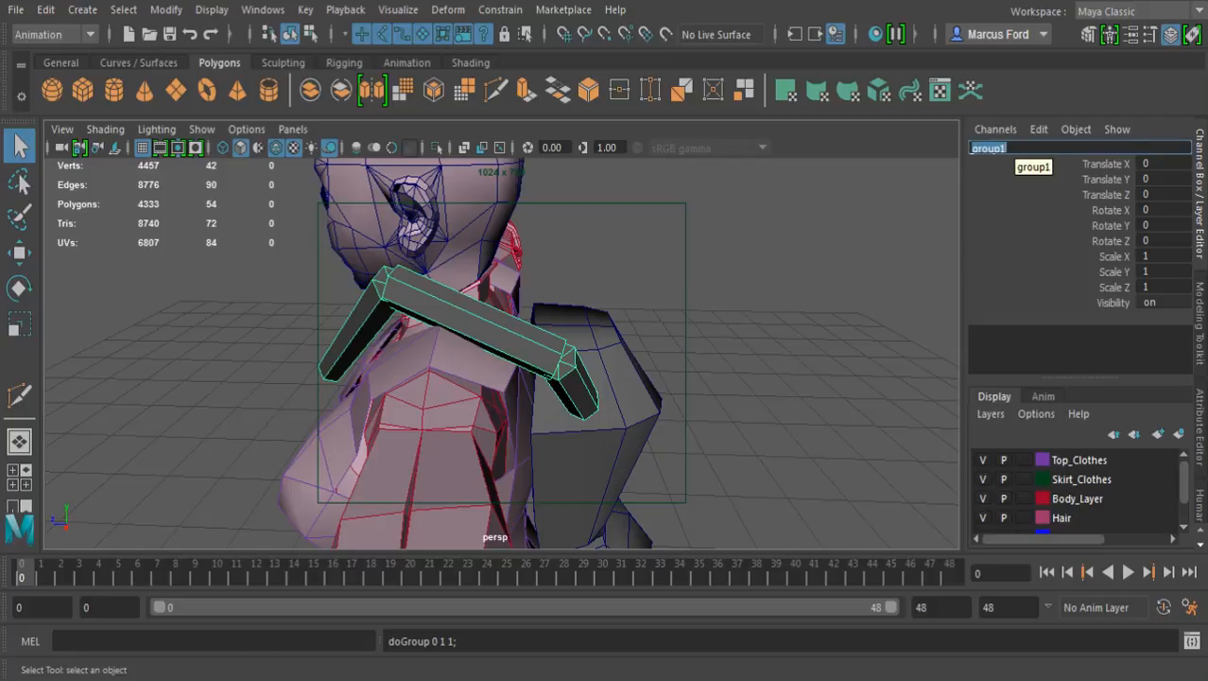
pyautogui.write('Leg_group_1')
pyautogui.press('Return')
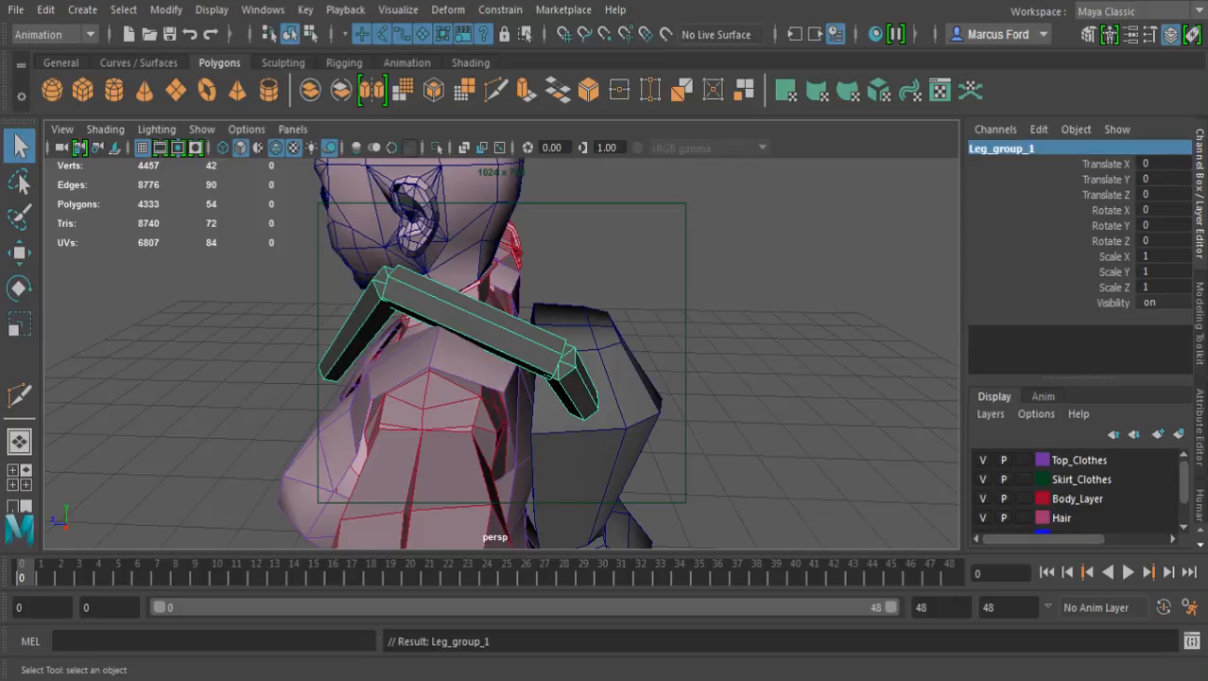
# Snap the pivot of Leg_group_1 to the centre of the base segment's end cap at the backpack
pyautogui.keyDown('alt'); pyautogui.moveTo(548, 341); pyautogui.dragTo(426, 364); pyautogui.keyUp('alt')
pyautogui.press('w')
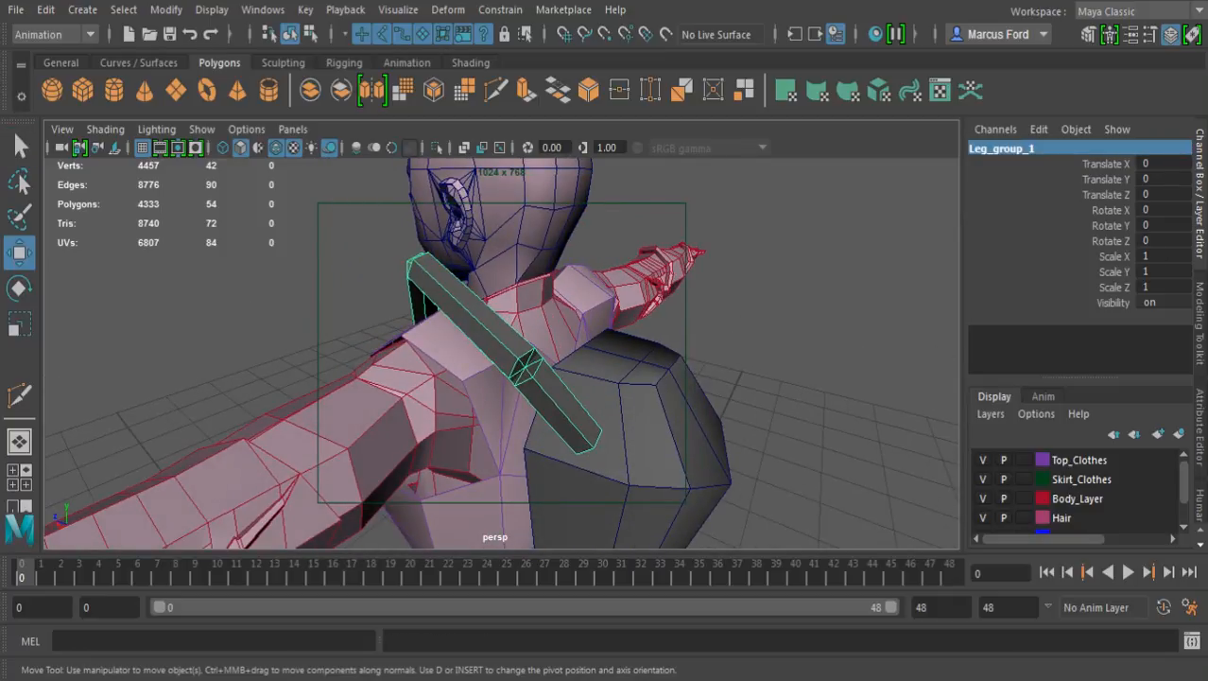
pyautogui.press('d')
pyautogui.keyDown('alt'); pyautogui.moveTo(556, 409); pyautogui.dragTo(411, 275); pyautogui.keyUp('alt')
pyautogui.keyDown('alt'); pyautogui.moveTo(464, 331); pyautogui.dragTo(515, 331); pyautogui.keyUp('alt')
pyautogui.keyDown('alt'); pyautogui.moveTo(473, 340); pyautogui.dragTo(587, 354, button='right'); pyautogui.keyUp('alt')
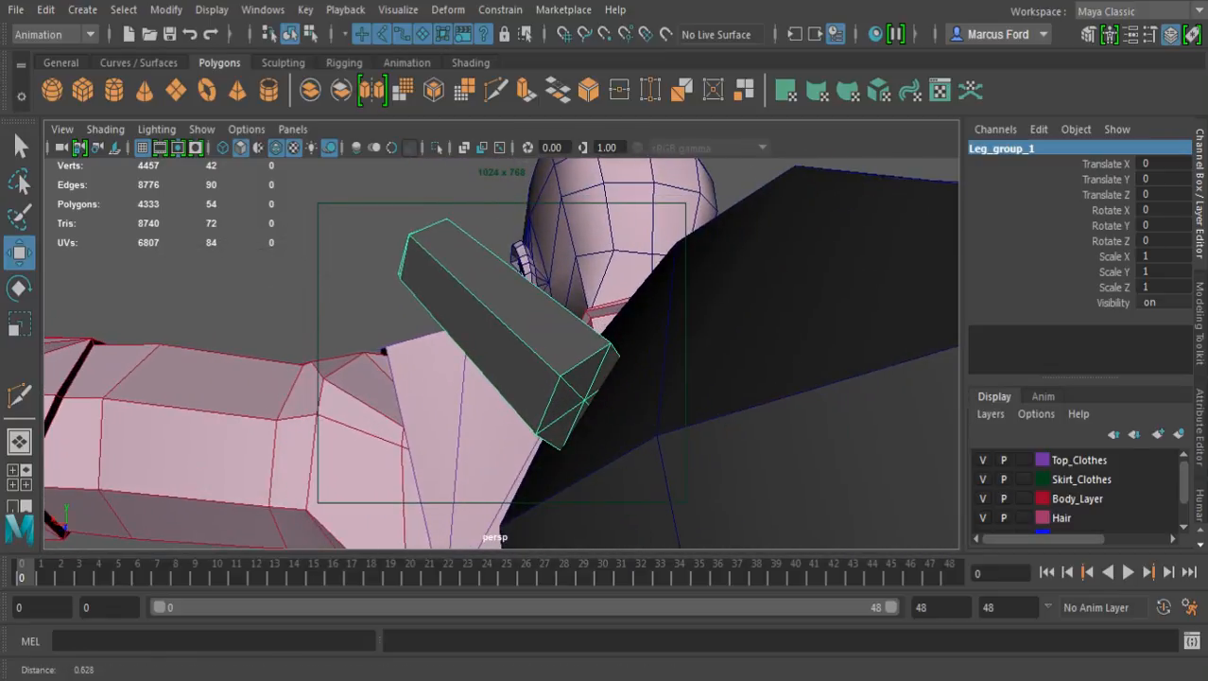
pyautogui.press('v')
pyautogui.click(578, 404)
pyautogui.moveTo(581, 401); pyautogui.dragTo(583, 401)
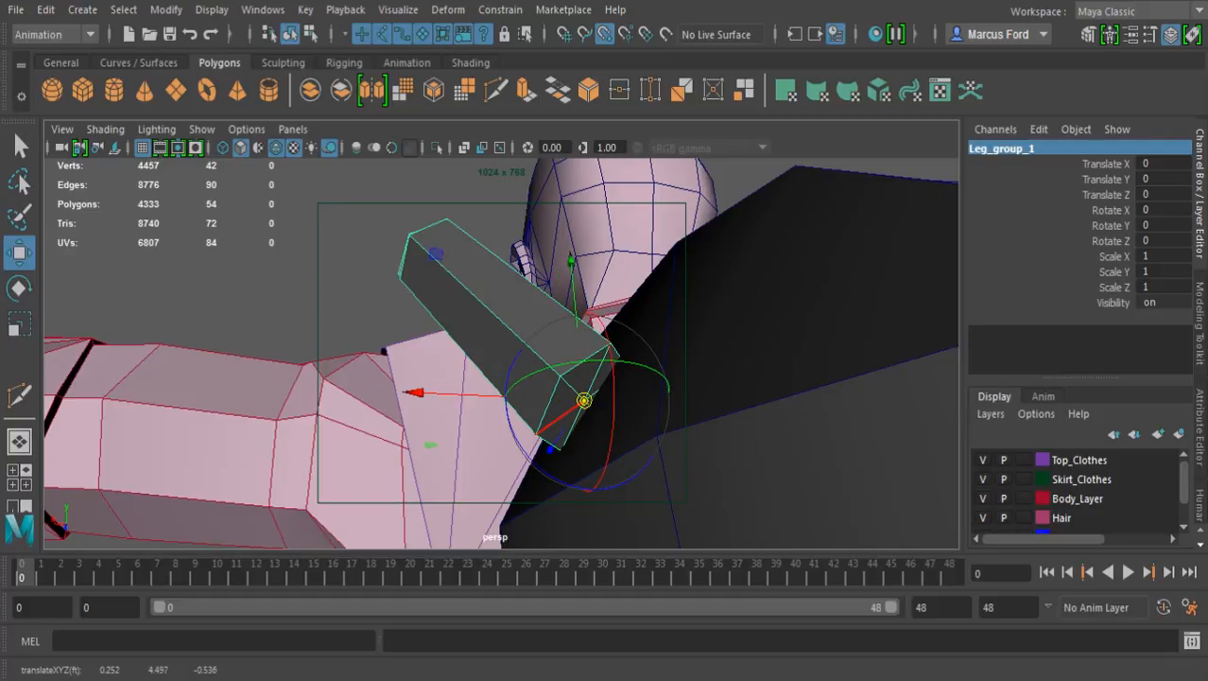
pyautogui.press('d')
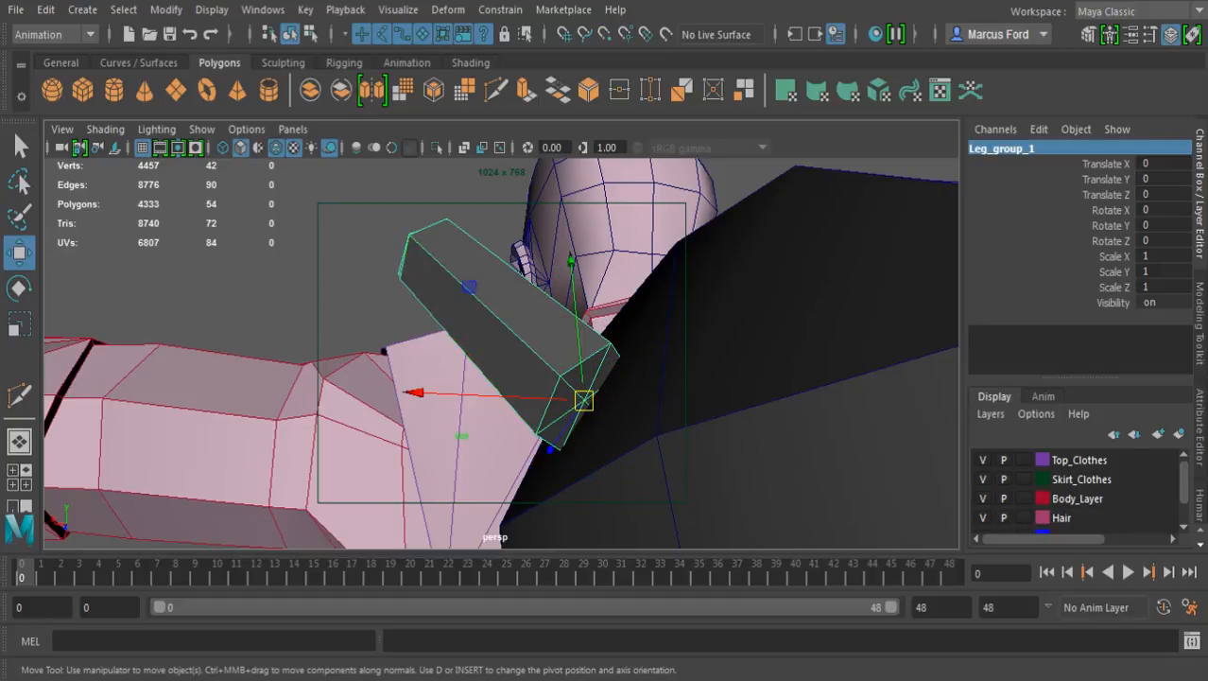
# Duplicate Leg_group_1 and lower the copy along the backpack to a Translate Y of about -0.219
pyautogui.scroll(-5, 502, 353)
pyautogui.keyDown('alt'); pyautogui.moveTo(501, 353); pyautogui.dragTo(577, 425); pyautogui.keyUp('alt')
pyautogui.keyDown('alt'); pyautogui.moveTo(539, 447); pyautogui.dragTo(561, 328, button='middle'); pyautogui.keyUp('alt')
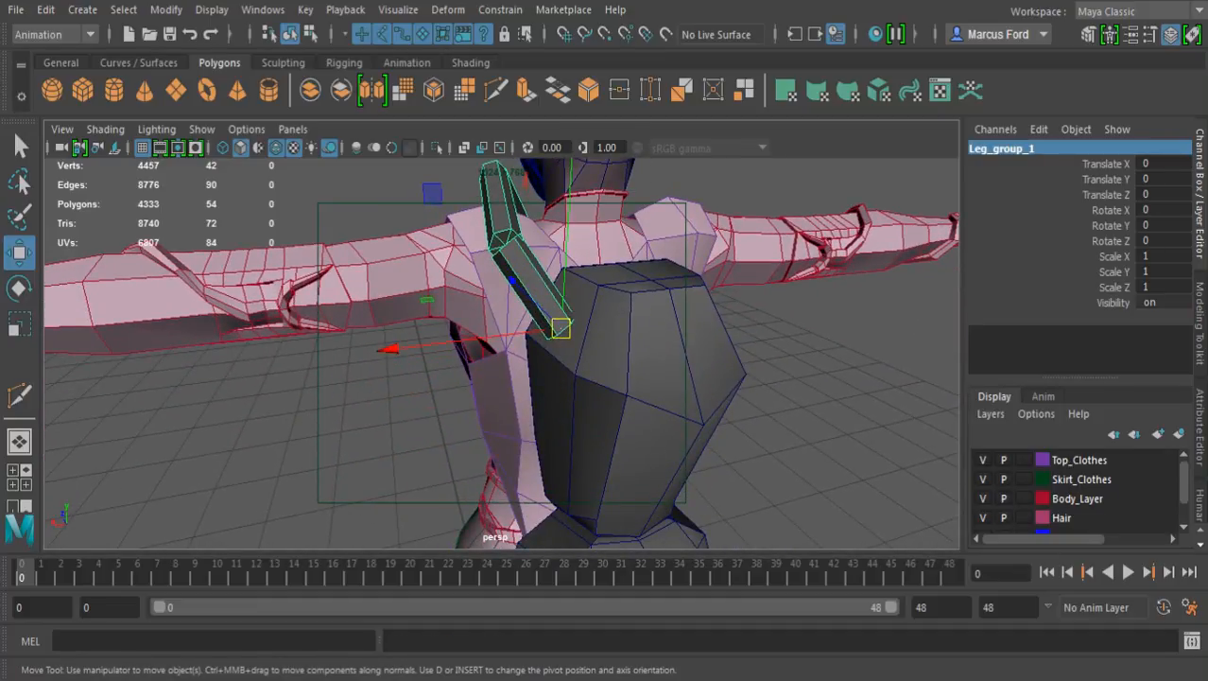
pyautogui.hotkey('ctrl', 'd')
pyautogui.moveTo(565, 272); pyautogui.dragTo(561, 342)
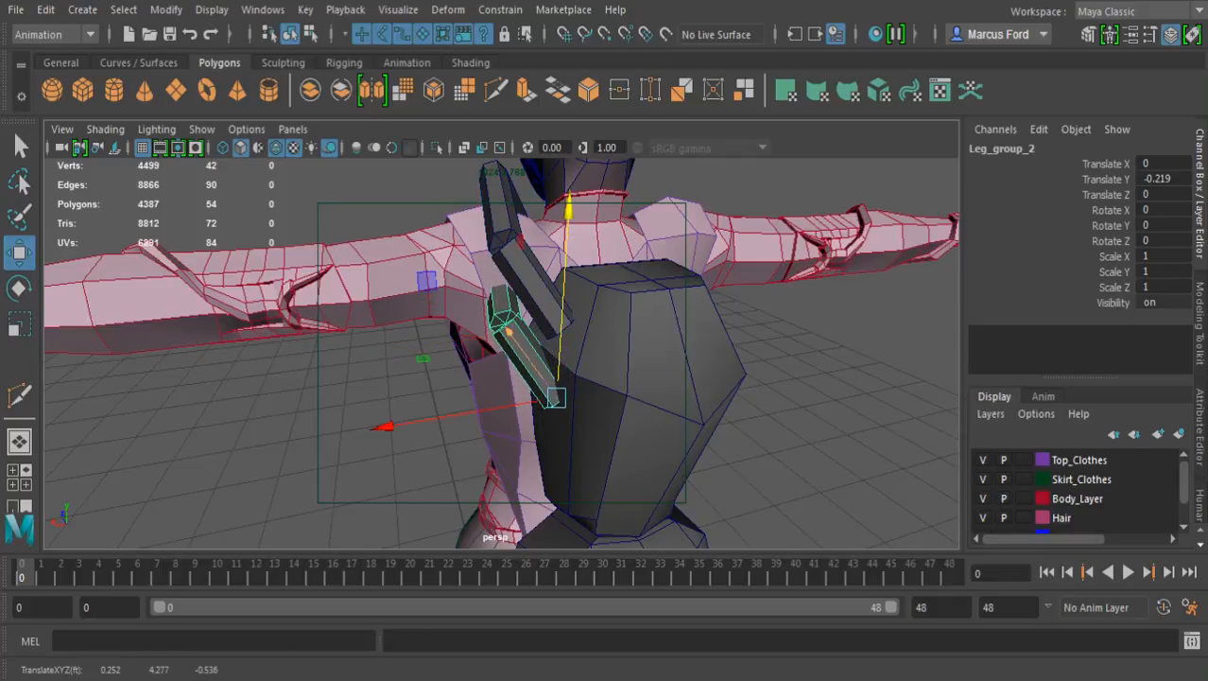
# Duplicate the second leg group and lower the copy to a Translate Y of about -0.431
pyautogui.keyDown('alt'); pyautogui.moveTo(454, 416); pyautogui.dragTo(432, 319, button='middle'); pyautogui.keyUp('alt')
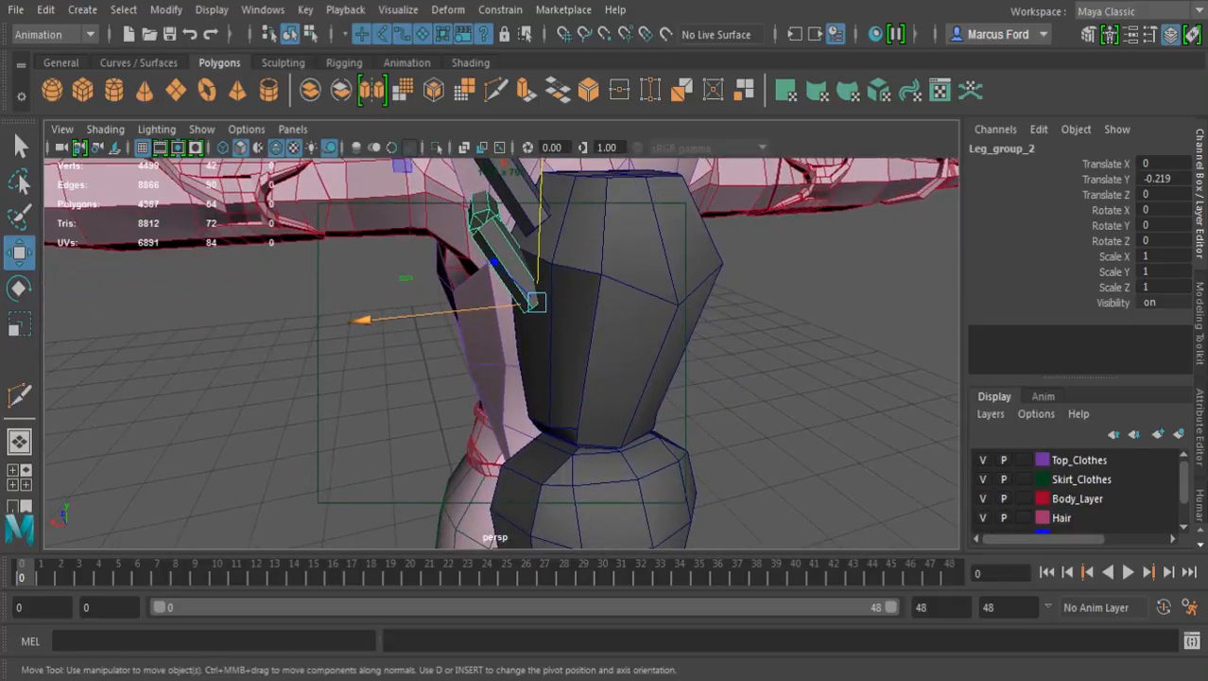
pyautogui.keyDown('alt'); pyautogui.moveTo(432, 320); pyautogui.dragTo(392, 270); pyautogui.keyUp('alt')
pyautogui.hotkey('ctrl', 'd')
pyautogui.moveTo(536, 221); pyautogui.dragTo(605, 353)
# Duplicate the third leg group, place the copy at Translate Y about -0.629, and rotate it to about -25.5 degrees in X and -115.1 in Z
pyautogui.hotkey('ctrl', 'd')
pyautogui.press('e')
pyautogui.moveTo(407, 326); pyautogui.dragTo(605, 535)
pyautogui.scroll(-3, 501, 353)
pyautogui.moveTo(637, 515); pyautogui.dragTo(683, 445)
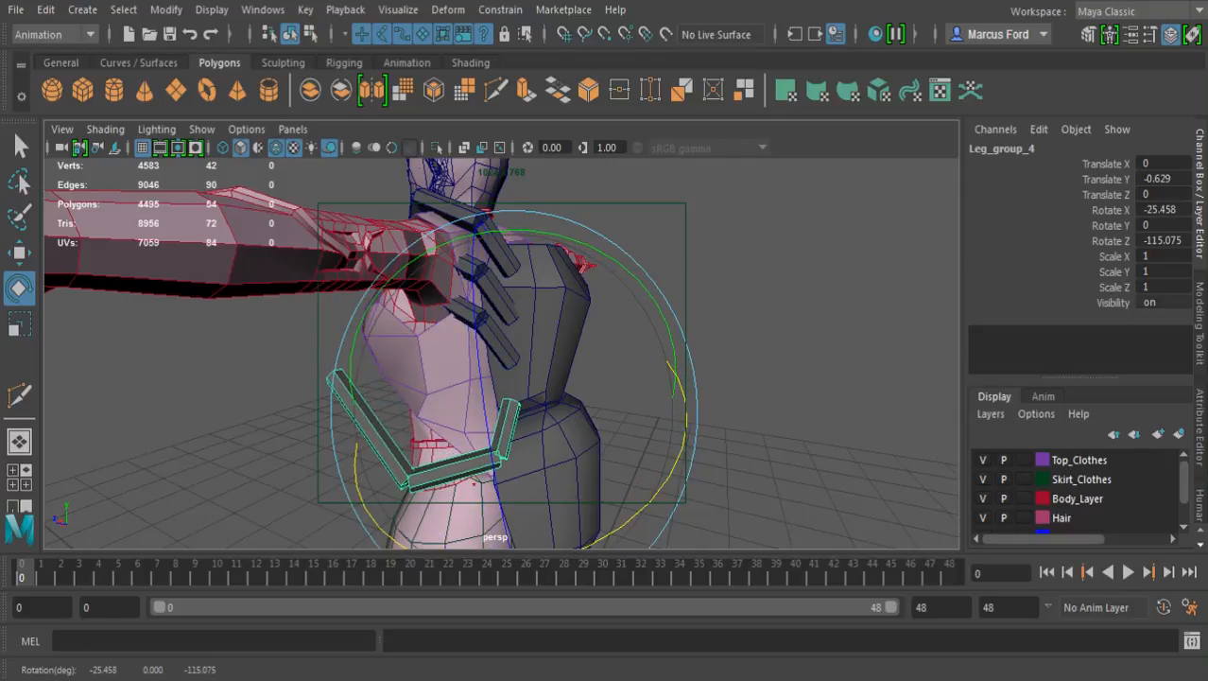
pyautogui.click(730, 397)
# Select the whole third leg group and rotate it below the arm, roughly parallel to the lowest leg
pyautogui.click(499, 344)
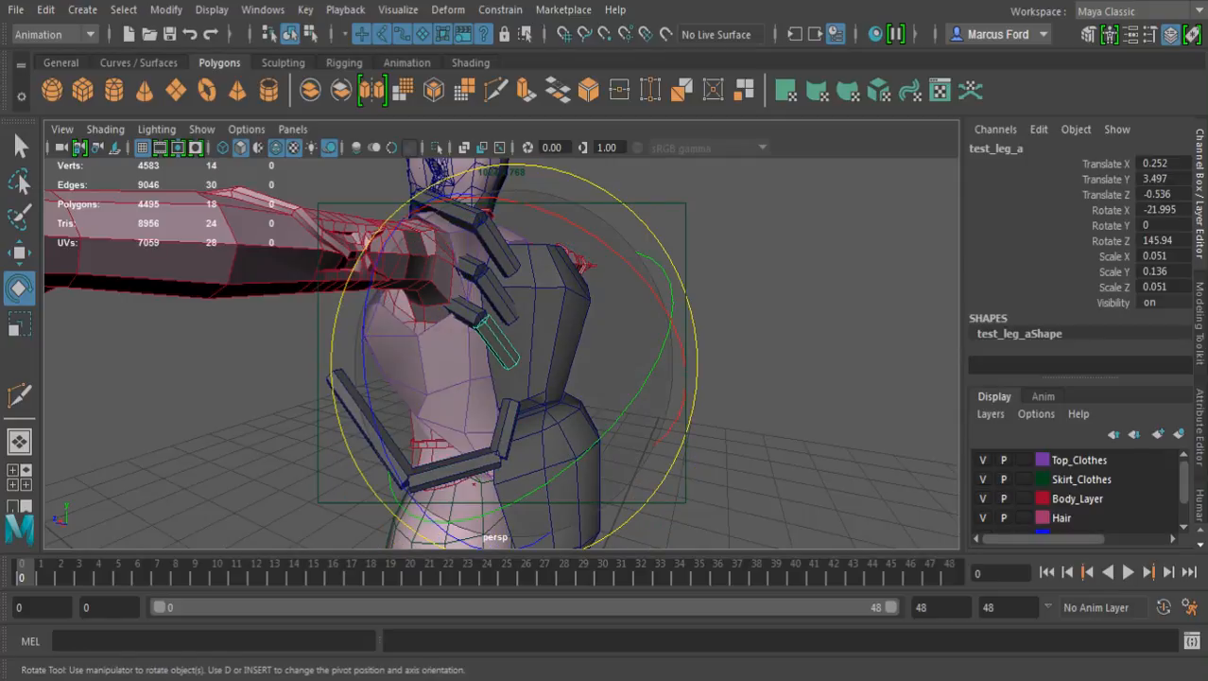
pyautogui.press('Up')
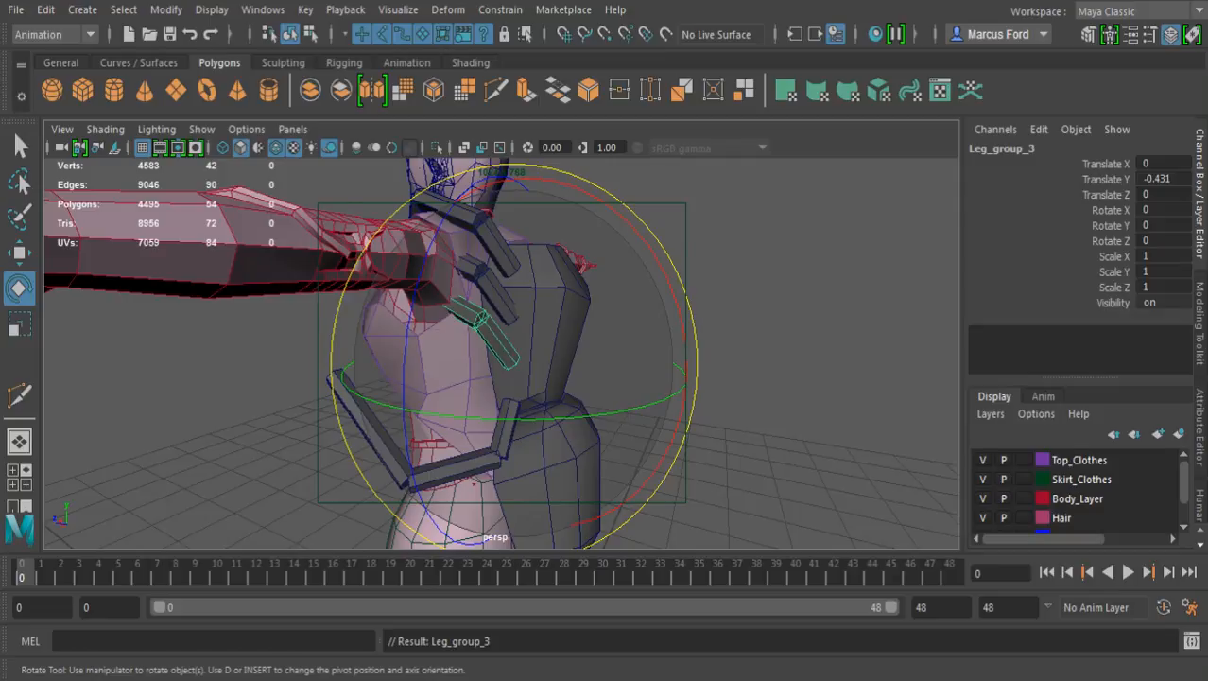
pyautogui.keyDown('alt'); pyautogui.moveTo(586, 341); pyautogui.dragTo(416, 331); pyautogui.keyUp('alt')
pyautogui.moveTo(407, 234); pyautogui.dragTo(519, 475)
pyautogui.moveTo(647, 305); pyautogui.dragTo(785, 230)
pyautogui.click(785, 230)
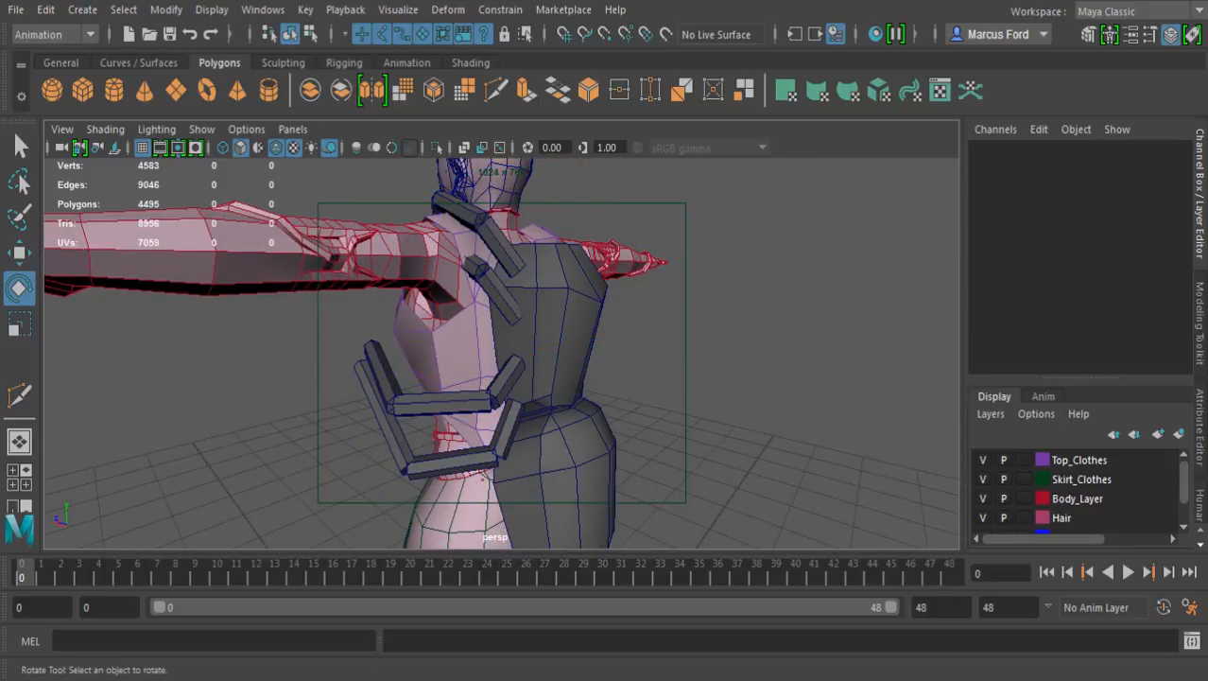
# Select the whole second leg group and rotate it to about -78.8 degrees in Z so it swings below the arm
pyautogui.click(500, 297)
pyautogui.press('Up')
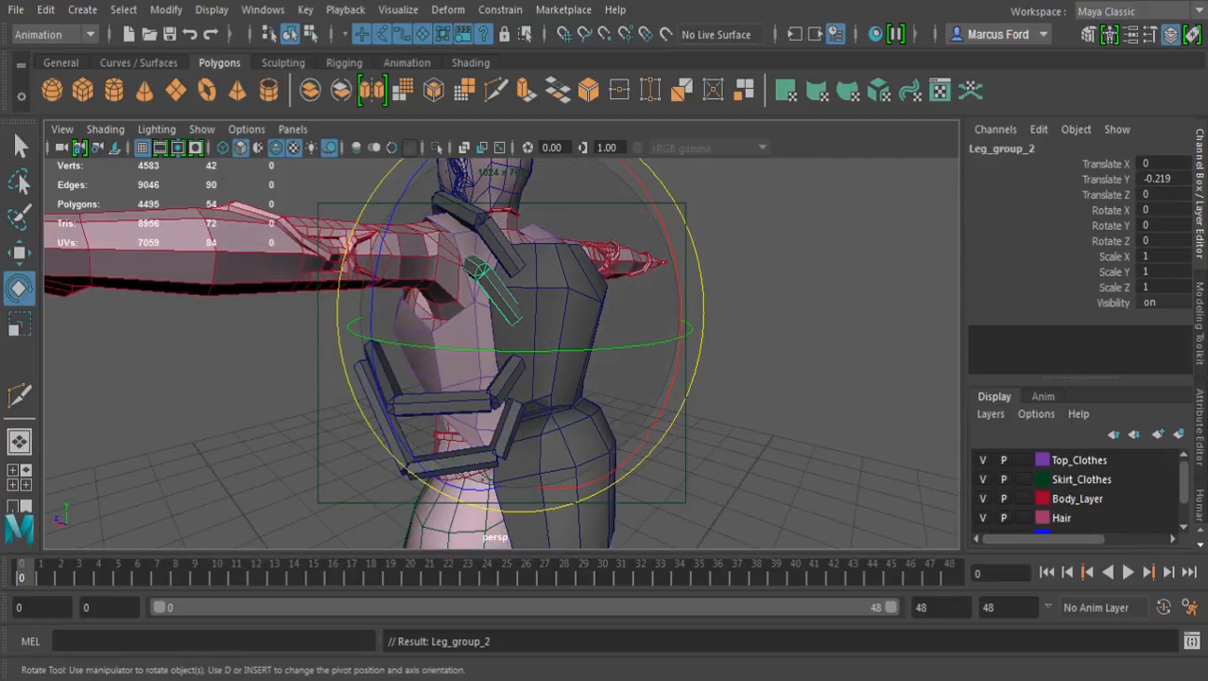
pyautogui.keyDown('alt'); pyautogui.moveTo(667, 255); pyautogui.dragTo(757, 223); pyautogui.keyUp('alt')
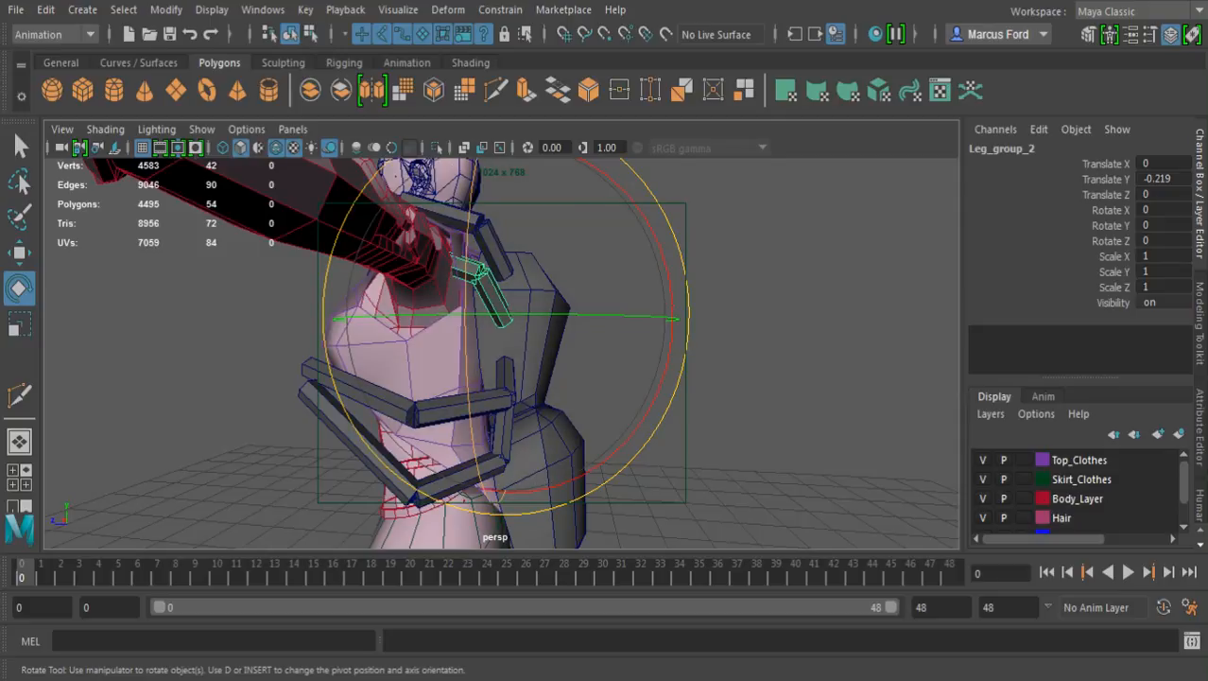
pyautogui.moveTo(679, 318); pyautogui.dragTo(675, 327)
pyautogui.moveTo(633, 444); pyautogui.dragTo(566, 493)
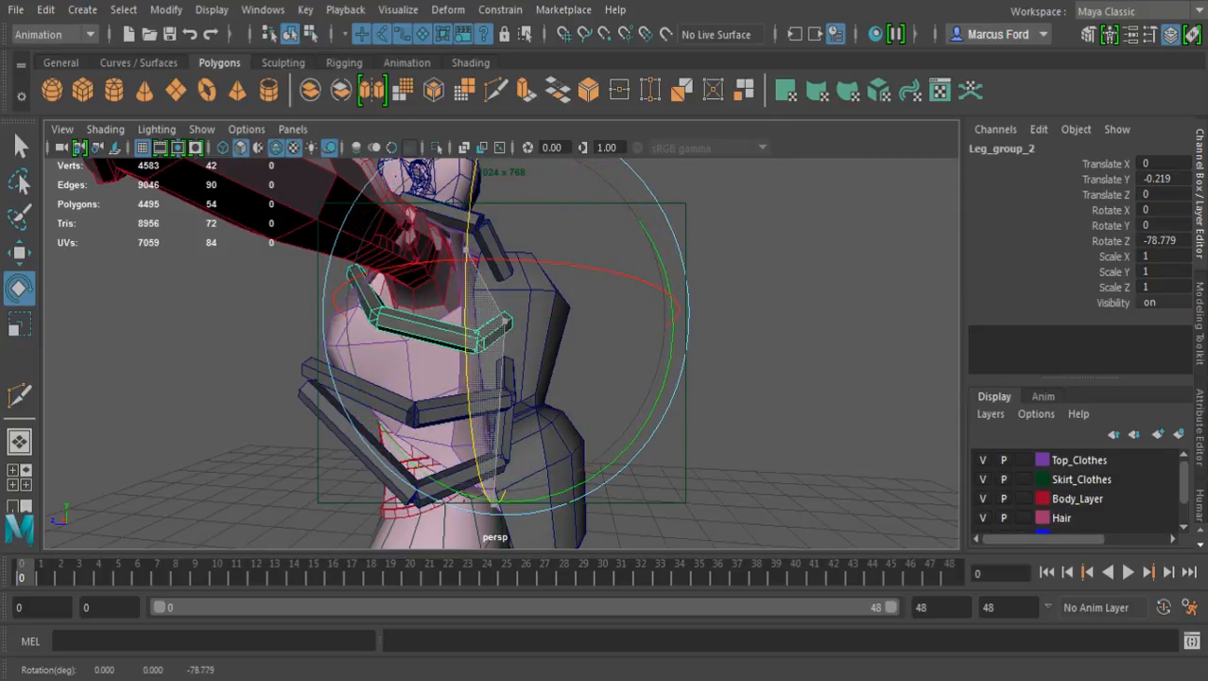
pyautogui.keyDown('alt'); pyautogui.moveTo(511, 417); pyautogui.dragTo(581, 402); pyautogui.keyUp('alt')
pyautogui.keyDown('alt'); pyautogui.moveTo(558, 388); pyautogui.dragTo(614, 397, button='right'); pyautogui.keyUp('alt')
pyautogui.keyDown('alt'); pyautogui.moveTo(568, 378); pyautogui.dragTo(624, 473); pyautogui.keyUp('alt')
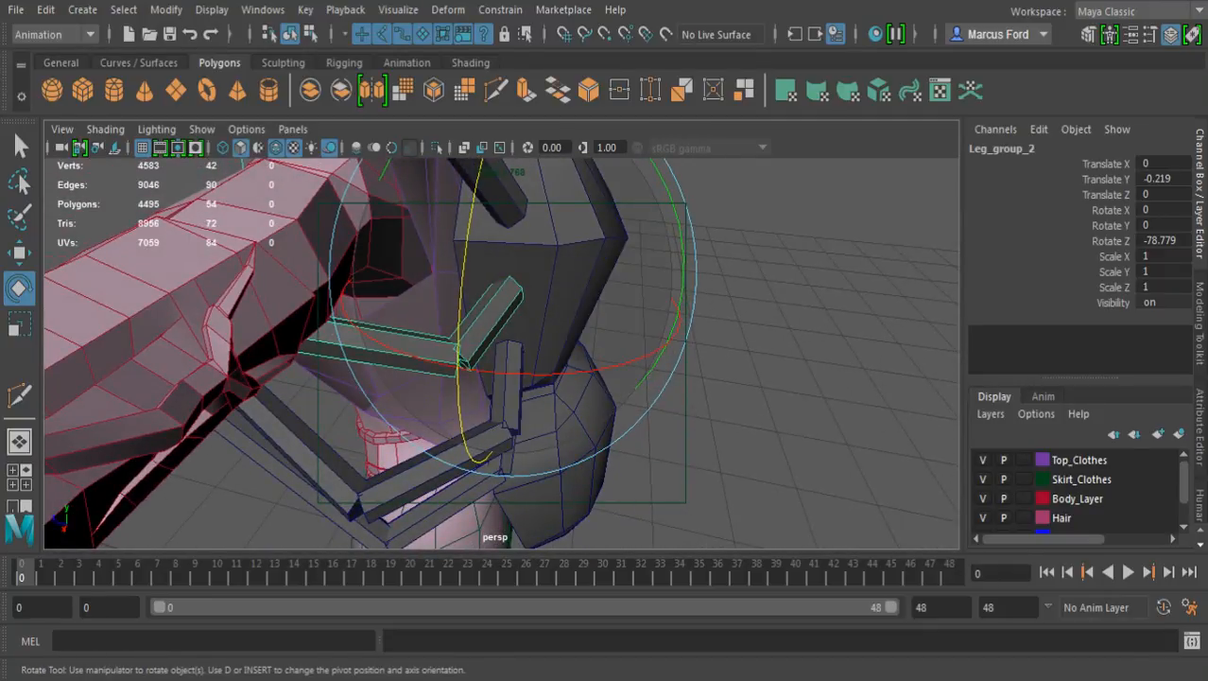
# Refine the second leg group's rotation to about 14.3 degrees in X, -7 in Y and -62.3 in Z, and deselect it
pyautogui.moveTo(567, 374); pyautogui.dragTo(823, 341)
pyautogui.keyDown('alt'); pyautogui.moveTo(679, 346); pyautogui.dragTo(677, 376); pyautogui.keyUp('alt')
pyautogui.moveTo(452, 353); pyautogui.dragTo(468, 232)
pyautogui.keyDown('alt'); pyautogui.moveTo(468, 231); pyautogui.dragTo(484, 284, button='middle'); pyautogui.keyUp('alt')
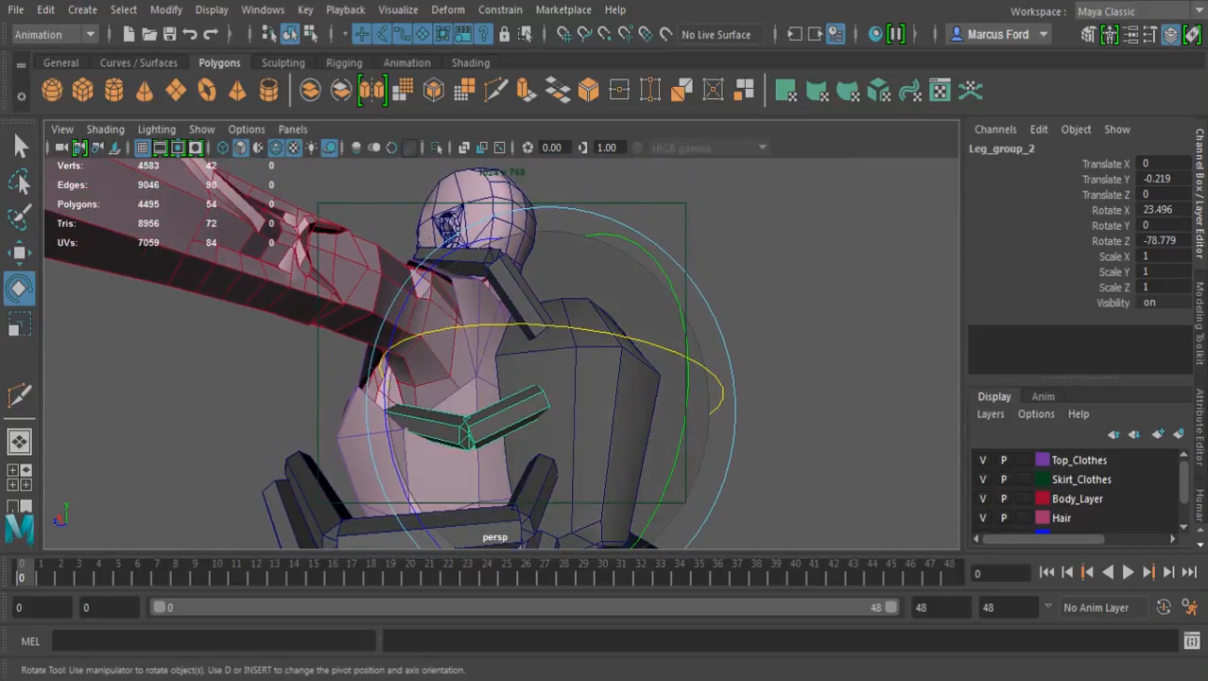
pyautogui.moveTo(394, 478); pyautogui.dragTo(386, 414)
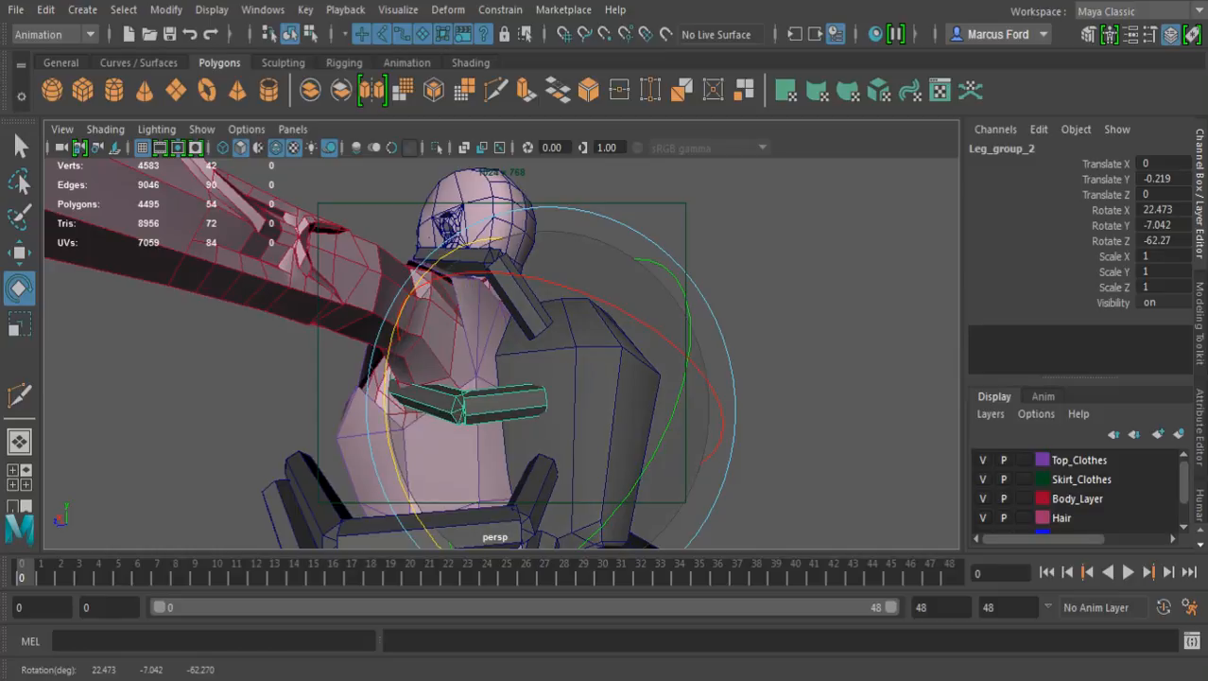
pyautogui.moveTo(537, 280); pyautogui.dragTo(568, 287)
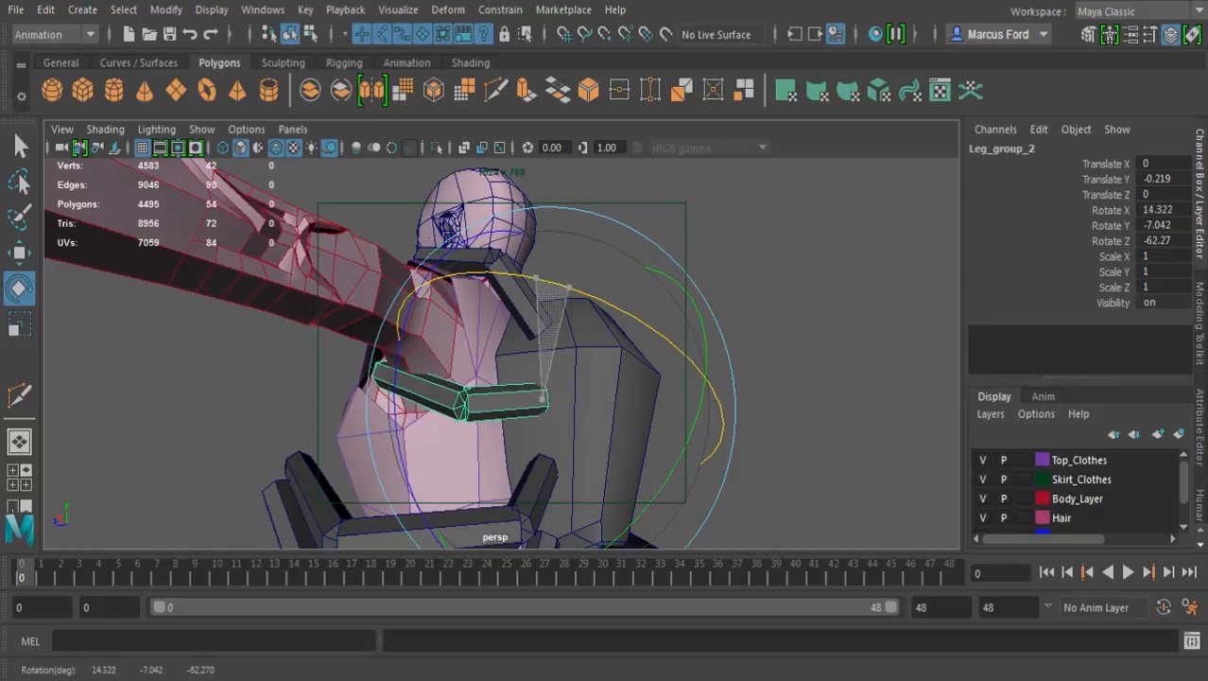
pyautogui.click(776, 279)
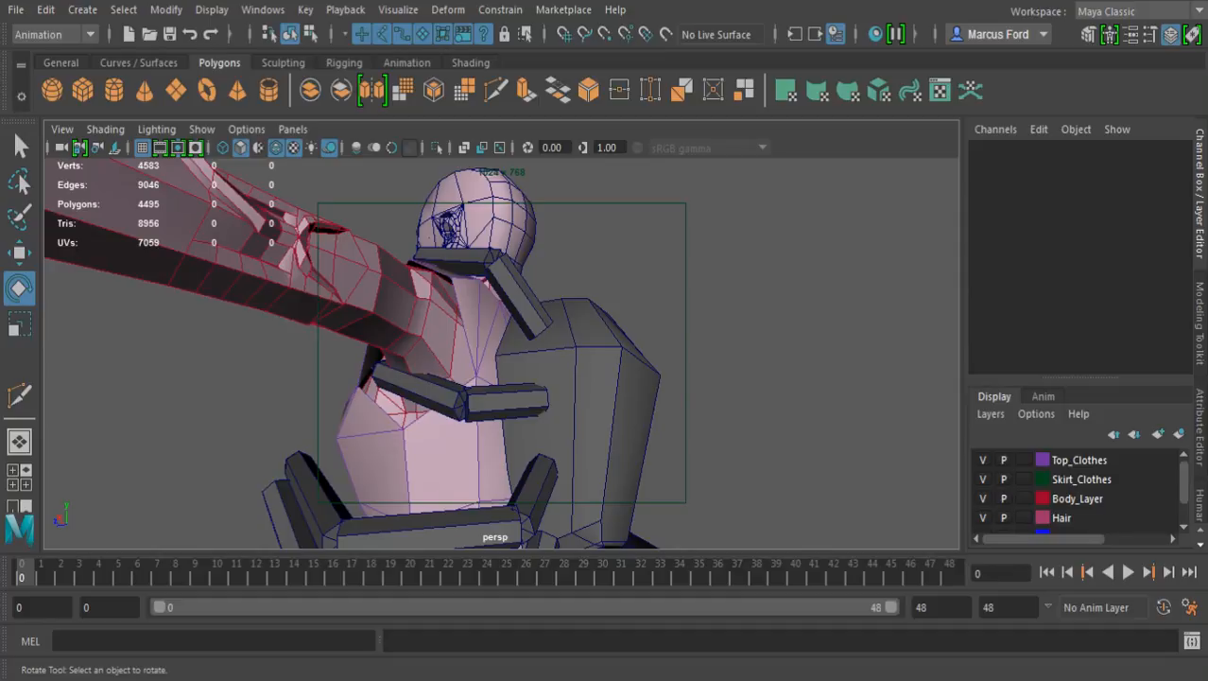
# Rotate the second leg's middle segment to about -61.6 degrees in X, 2.2 in Y and 157.4 in Z
pyautogui.click(422, 392)
pyautogui.keyDown('alt'); pyautogui.moveTo(510, 293); pyautogui.dragTo(567, 397); pyautogui.keyUp('alt')
pyautogui.moveTo(473, 545); pyautogui.dragTo(388, 520)
pyautogui.keyDown('alt'); pyautogui.moveTo(464, 406); pyautogui.dragTo(458, 342); pyautogui.keyUp('alt')
pyautogui.keyDown('alt'); pyautogui.moveTo(568, 378); pyautogui.dragTo(491, 473); pyautogui.keyUp('alt')
pyautogui.moveTo(576, 285); pyautogui.dragTo(579, 289)
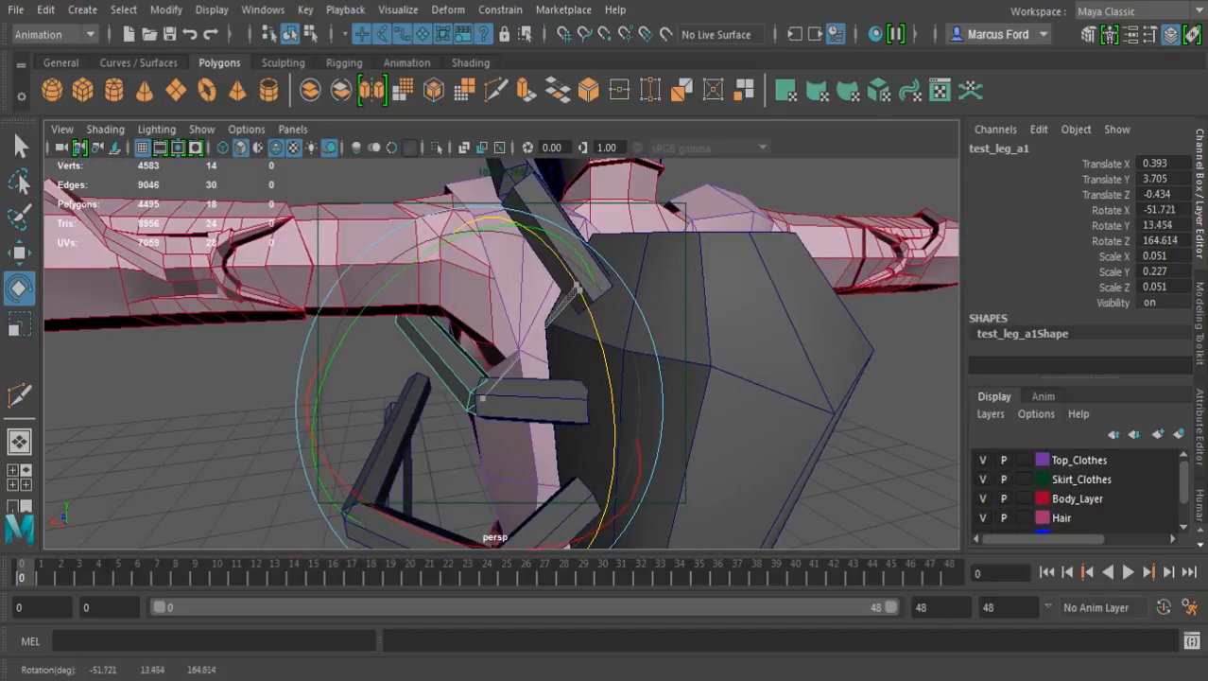
pyautogui.moveTo(376, 500); pyautogui.dragTo(347, 475)
pyautogui.moveTo(570, 304); pyautogui.dragTo(560, 279)
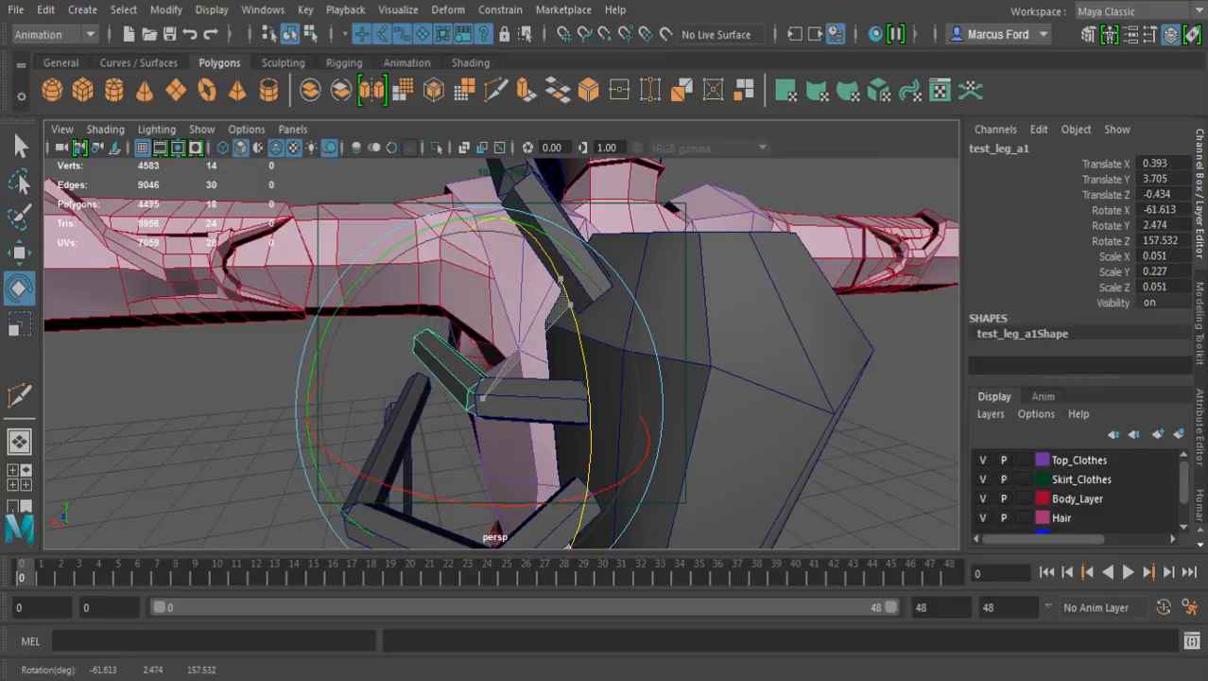
pyautogui.keyDown('alt'); pyautogui.moveTo(530, 321); pyautogui.dragTo(803, 304); pyautogui.keyUp('alt')
pyautogui.scroll(-8, 501, 353)
pyautogui.keyDown('alt'); pyautogui.moveTo(567, 350); pyautogui.dragTo(515, 371); pyautogui.keyUp('alt')
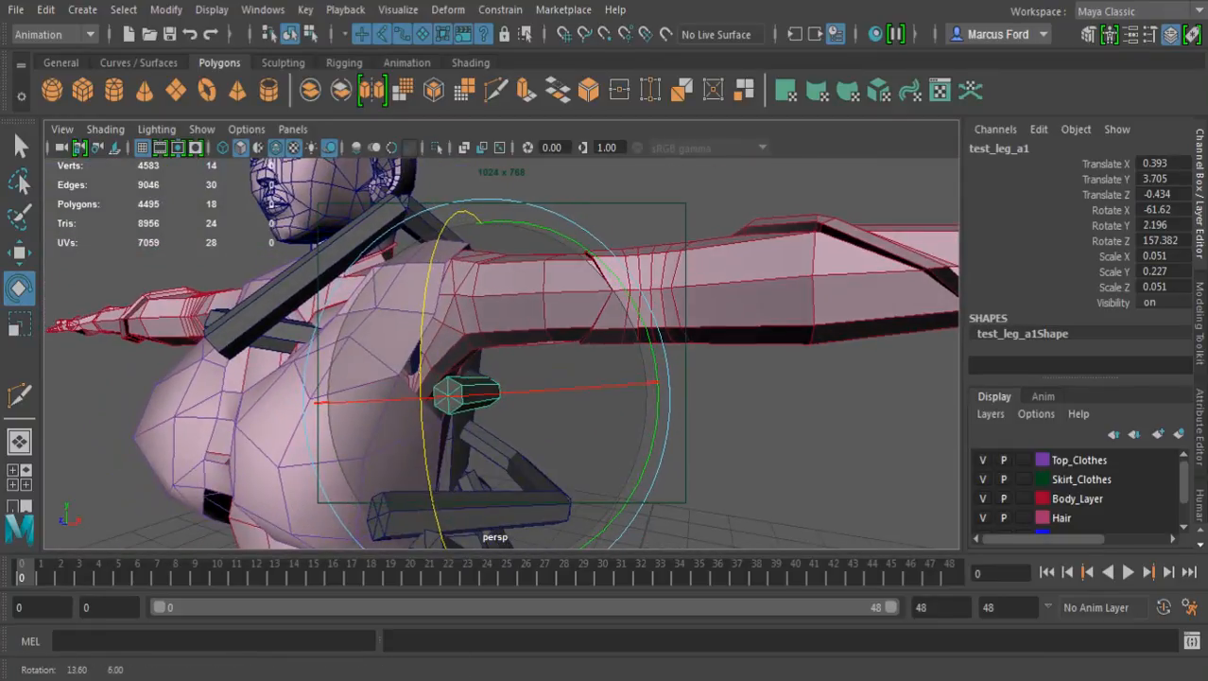
# Move the second leg's end segment onto the middle segment's tip, at about 0.462, 3.911, -0.035
pyautogui.press('q')
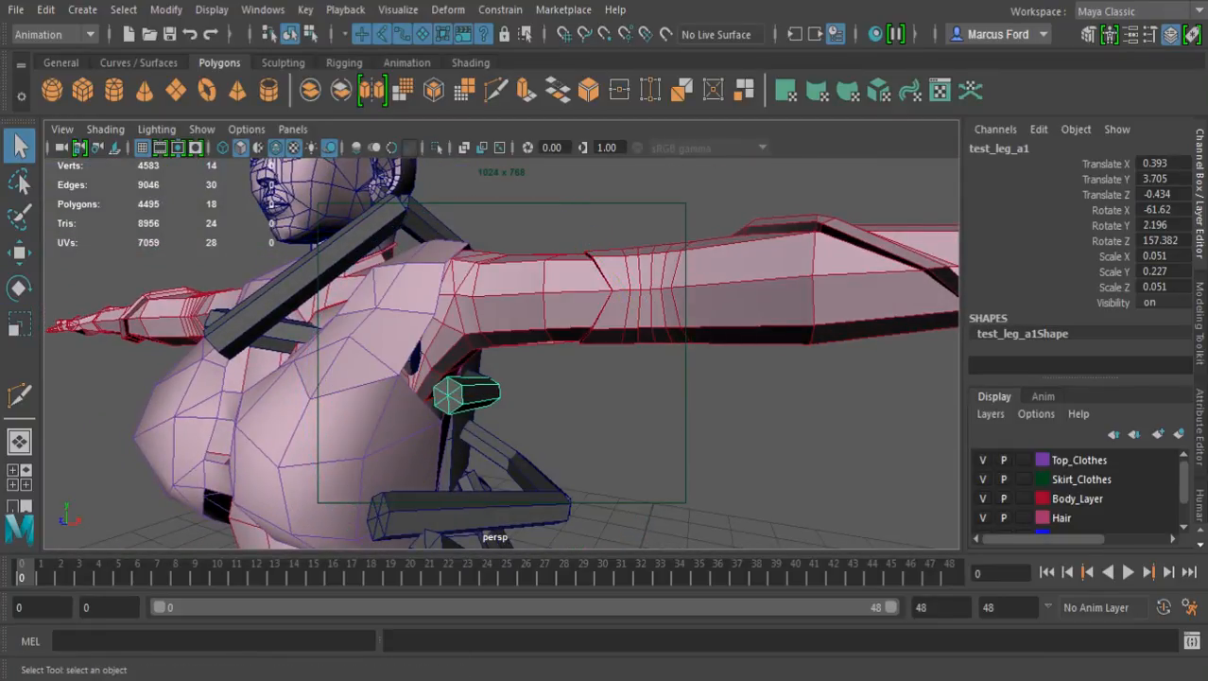
pyautogui.keyDown('alt'); pyautogui.moveTo(568, 350); pyautogui.dragTo(482, 361); pyautogui.keyUp('alt')
pyautogui.keyDown('alt'); pyautogui.moveTo(483, 361); pyautogui.dragTo(553, 304, button='middle'); pyautogui.keyUp('alt')
pyautogui.keyDown('alt'); pyautogui.moveTo(554, 304); pyautogui.dragTo(652, 312, button='right'); pyautogui.keyUp('alt')
pyautogui.press('w')
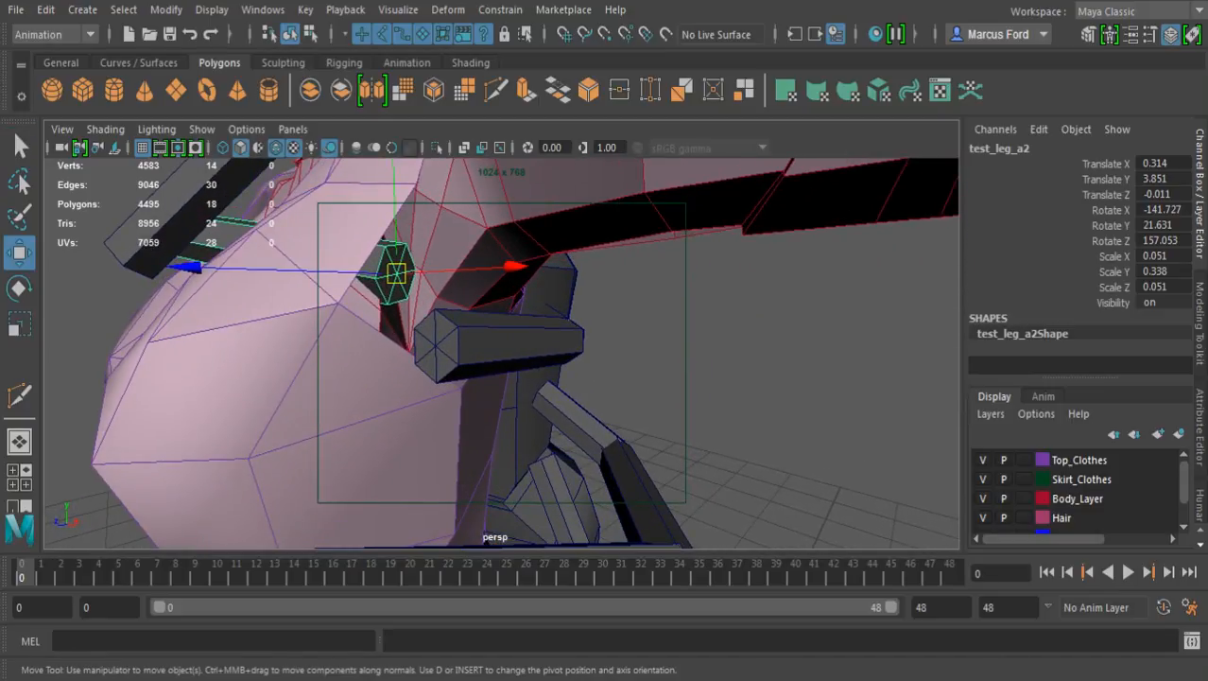
pyautogui.moveTo(396, 274); pyautogui.dragTo(435, 345)
# Rotate the second leg's end segment forward along the chest to about -102.9 degrees in X, -8.7 in Y and 171.1 in Z
pyautogui.press('e')
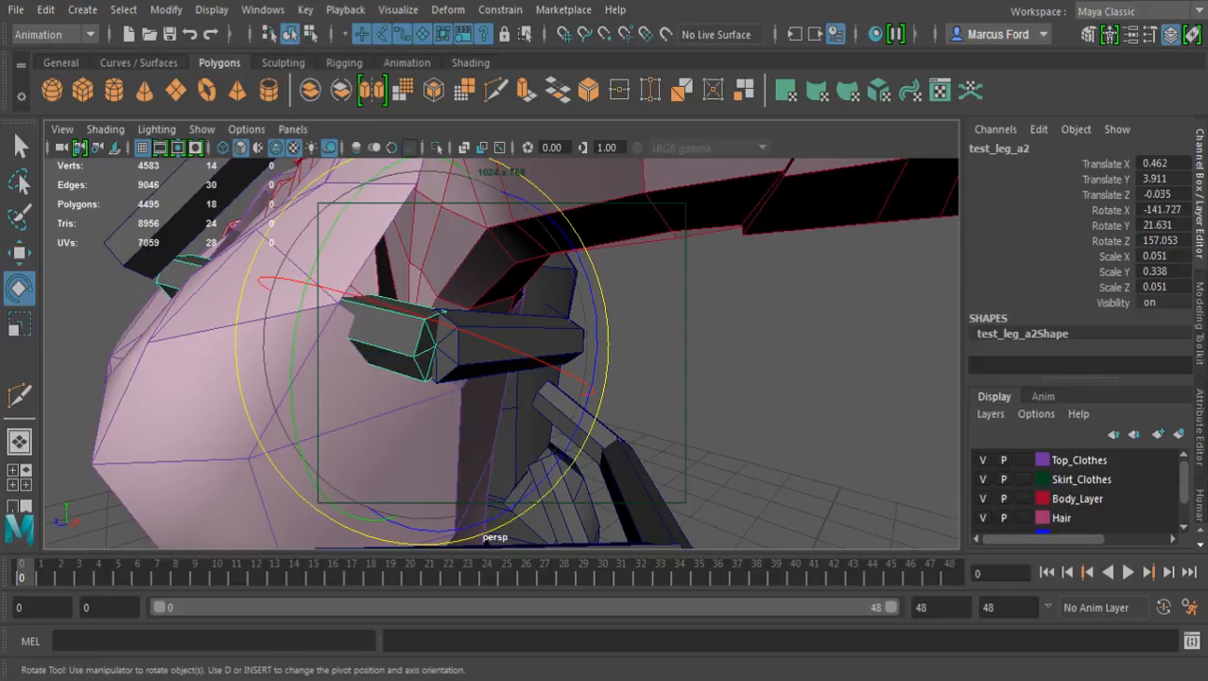
pyautogui.moveTo(397, 308); pyautogui.dragTo(322, 287)
pyautogui.moveTo(290, 441); pyautogui.dragTo(396, 521)
pyautogui.keyDown('alt'); pyautogui.moveTo(406, 526); pyautogui.dragTo(331, 501, button='right'); pyautogui.keyUp('alt')
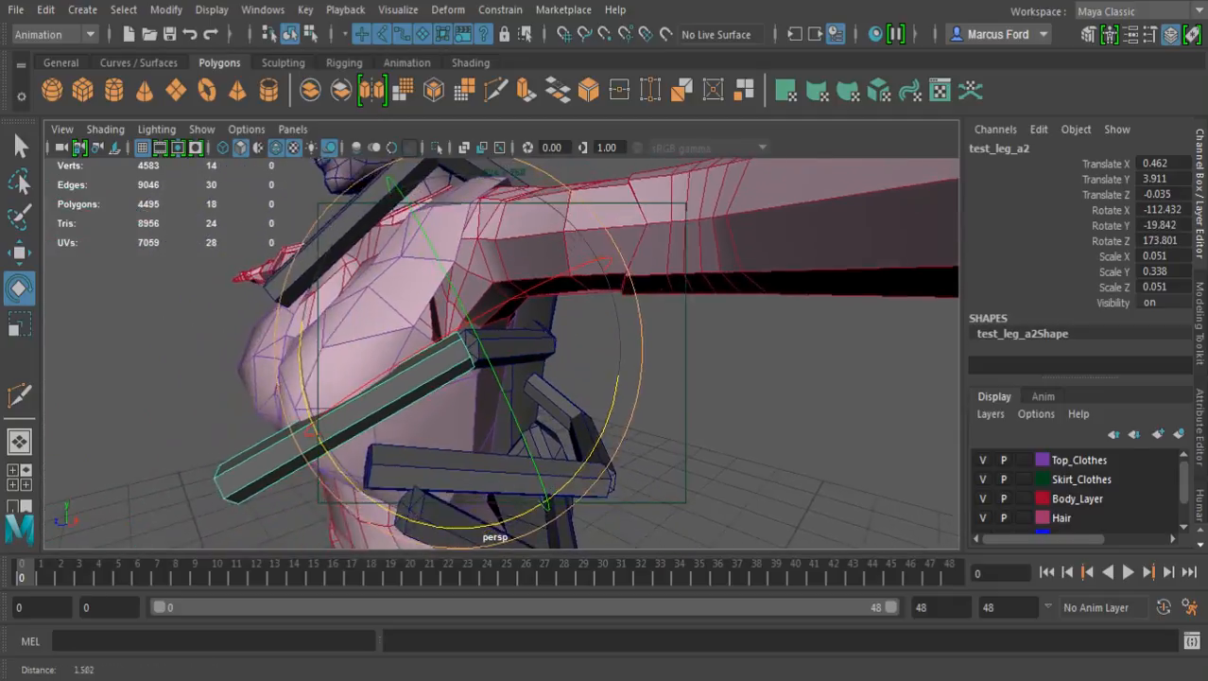
pyautogui.keyDown('alt'); pyautogui.moveTo(331, 501); pyautogui.dragTo(454, 514); pyautogui.keyUp('alt')
pyautogui.moveTo(562, 402); pyautogui.dragTo(399, 369)
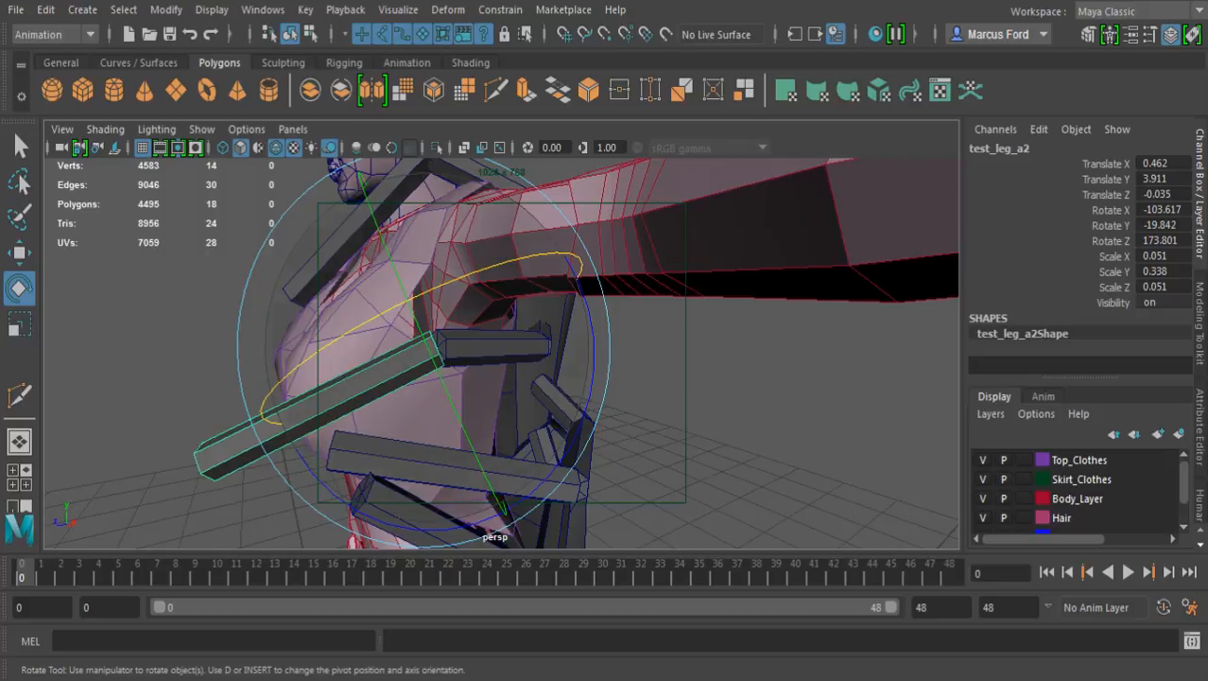
pyautogui.keyDown('alt'); pyautogui.moveTo(399, 368); pyautogui.dragTo(398, 333); pyautogui.keyUp('alt')
pyautogui.moveTo(325, 476); pyautogui.dragTo(373, 480)
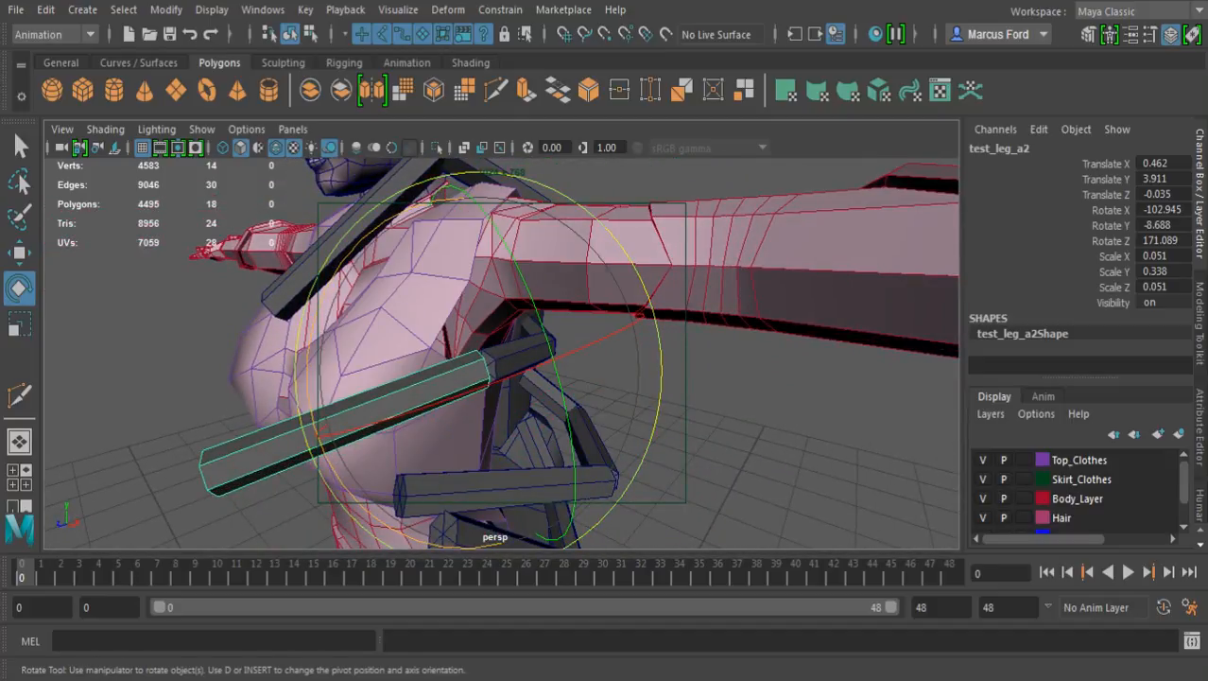
# Shorten the second leg's end segment to a Scale Y of about 0.241
pyautogui.press('r')
pyautogui.moveTo(611, 320); pyautogui.dragTo(578, 332)
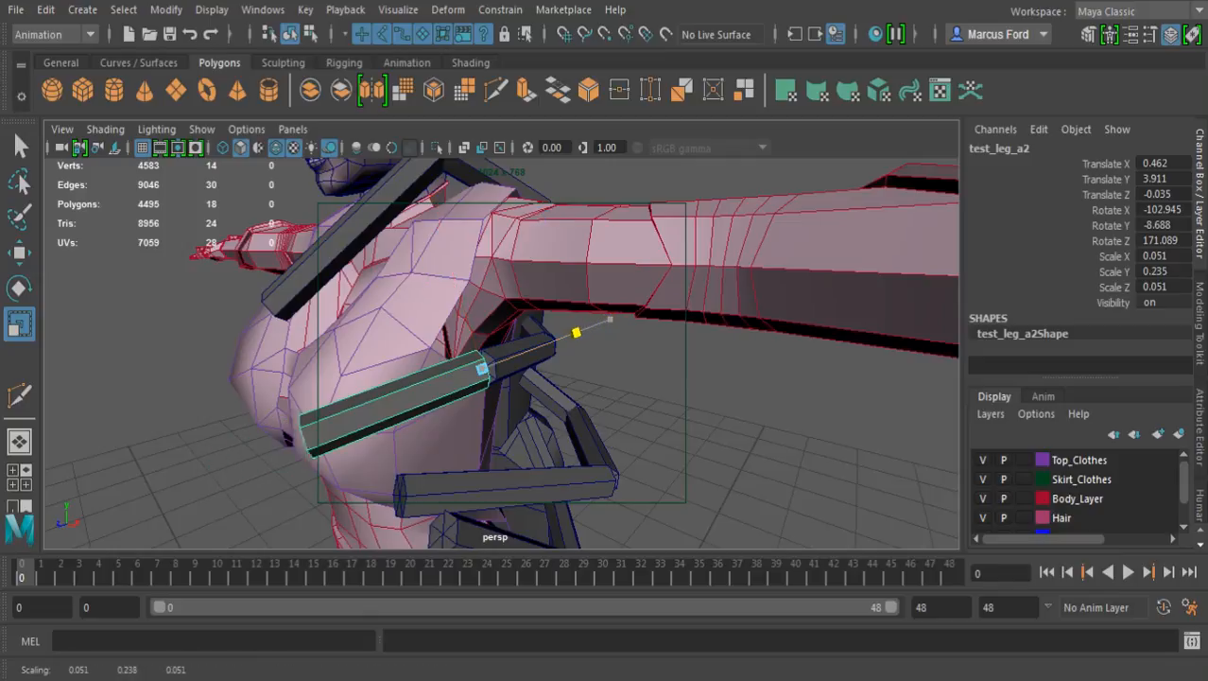
pyautogui.keyDown('alt'); pyautogui.moveTo(529, 397); pyautogui.dragTo(728, 374); pyautogui.keyUp('alt')
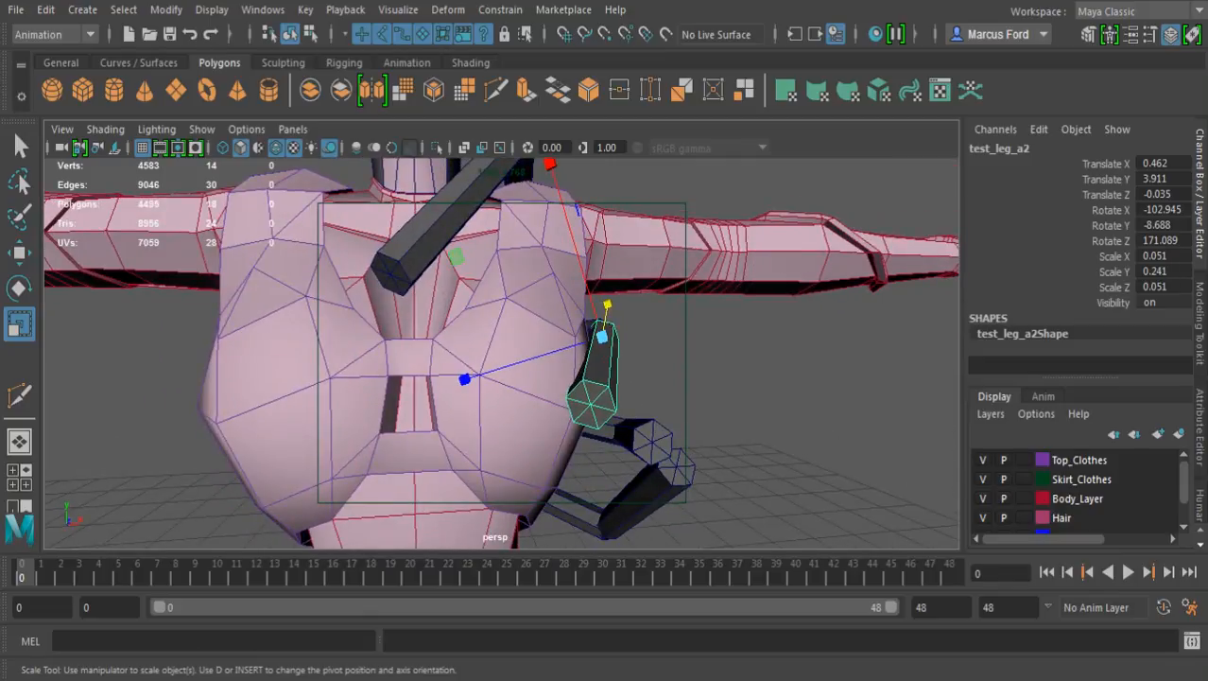
# Examine the second leg's fit against the chest, arm and neighbouring legs from the front and side
pyautogui.keyDown('alt'); pyautogui.moveTo(615, 397); pyautogui.dragTo(553, 320); pyautogui.keyUp('alt')
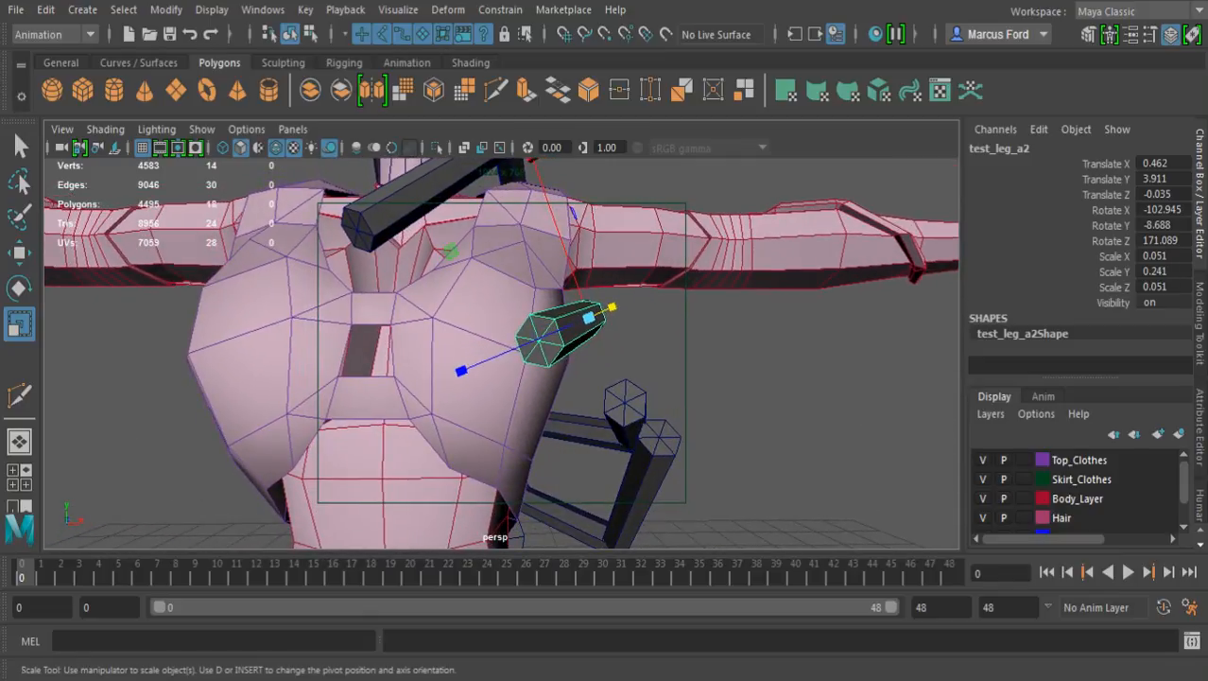
pyautogui.keyDown('alt'); pyautogui.moveTo(614, 349); pyautogui.dragTo(480, 381); pyautogui.keyUp('alt')
pyautogui.keyDown('alt'); pyautogui.moveTo(491, 406); pyautogui.dragTo(536, 300, button='middle'); pyautogui.keyUp('alt')
pyautogui.keyDown('alt'); pyautogui.moveTo(535, 321); pyautogui.dragTo(604, 301); pyautogui.keyUp('alt')
pyautogui.keyDown('alt'); pyautogui.moveTo(604, 300); pyautogui.dragTo(511, 301, button='right'); pyautogui.keyUp('alt')
pyautogui.keyDown('alt'); pyautogui.moveTo(511, 301); pyautogui.dragTo(586, 326); pyautogui.keyUp('alt')
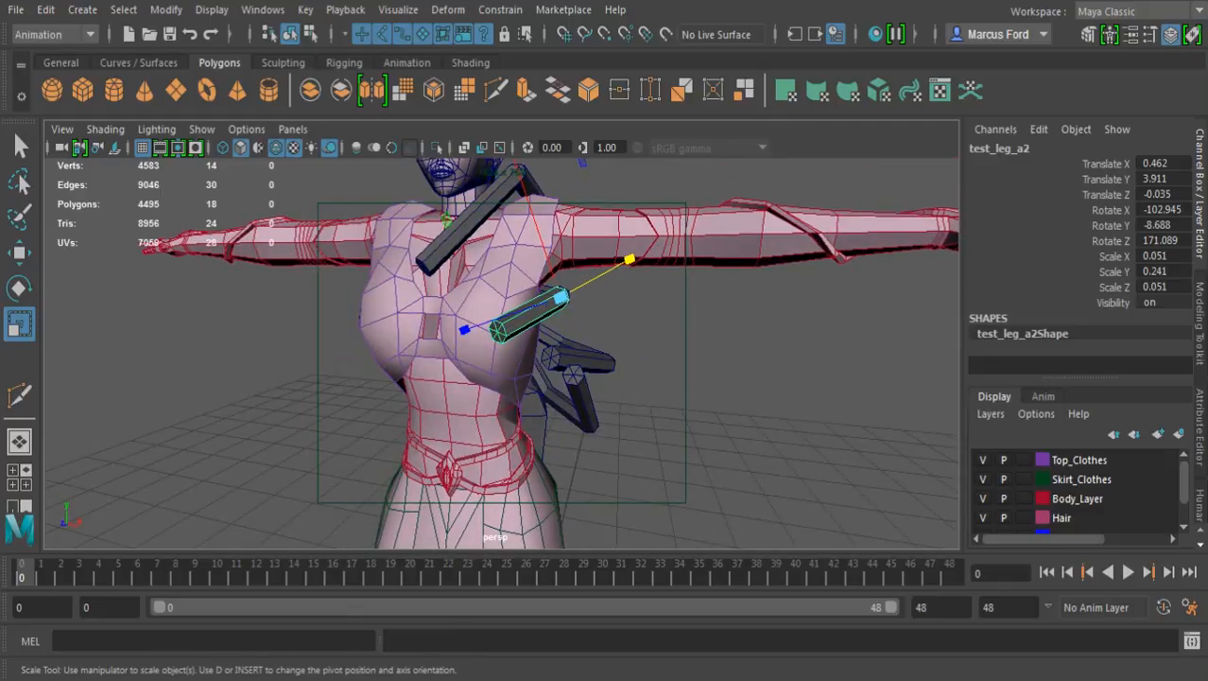
pyautogui.keyDown('alt'); pyautogui.moveTo(567, 312); pyautogui.dragTo(594, 383, button='middle'); pyautogui.keyUp('alt')
pyautogui.keyDown('alt'); pyautogui.moveTo(594, 397); pyautogui.dragTo(654, 375); pyautogui.keyUp('alt')
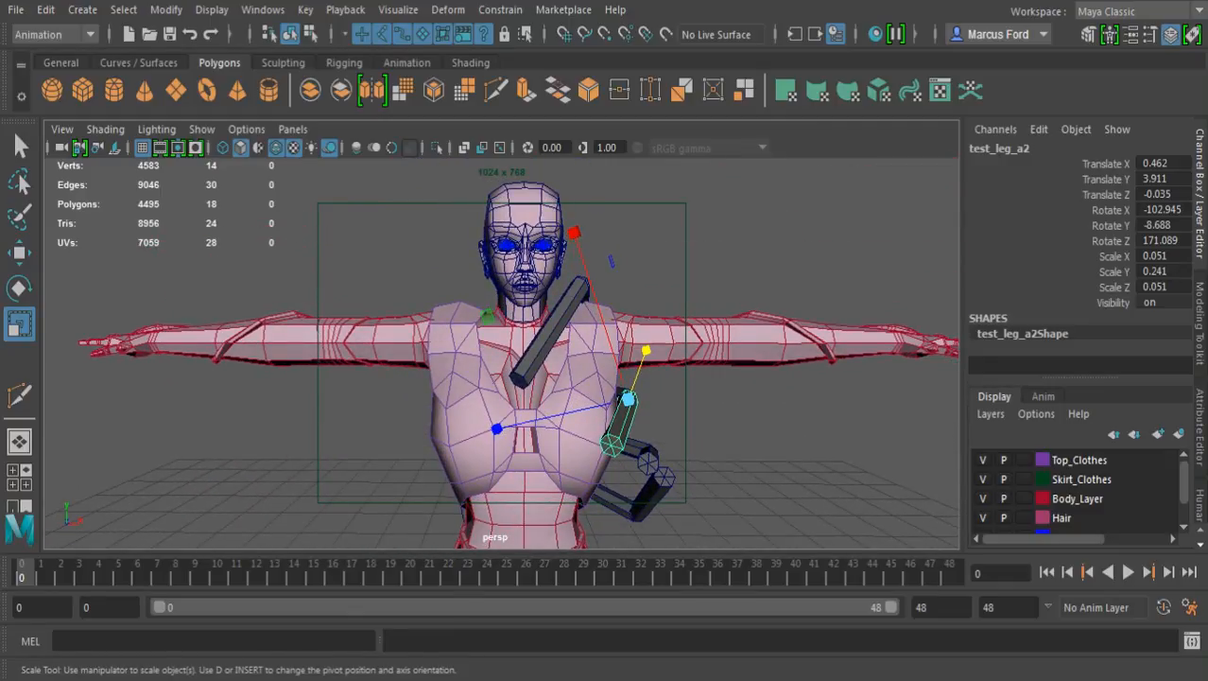
pyautogui.keyDown('alt'); pyautogui.moveTo(654, 374); pyautogui.dragTo(371, 384); pyautogui.keyUp('alt')
# Select the whole third leg group and check its placement against the backpack and neighbouring legs from several angles
pyautogui.press('q')
pyautogui.keyDown('alt'); pyautogui.moveTo(568, 364); pyautogui.dragTo(402, 367); pyautogui.keyUp('alt')
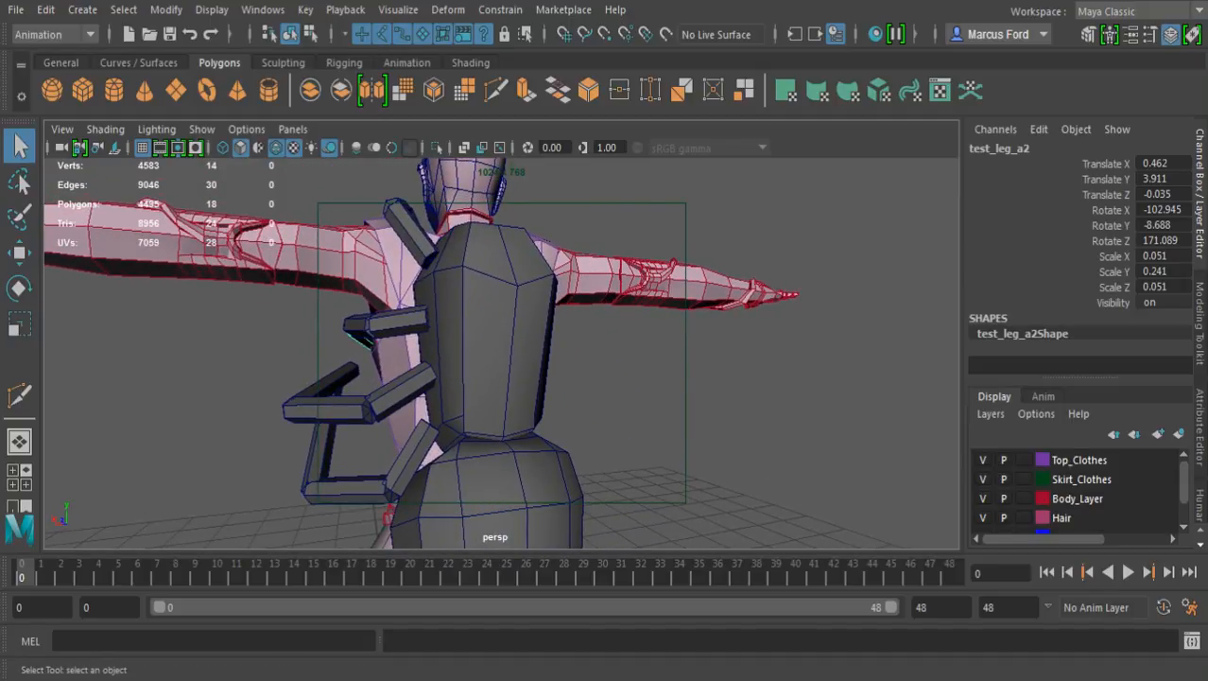
pyautogui.press('Up')
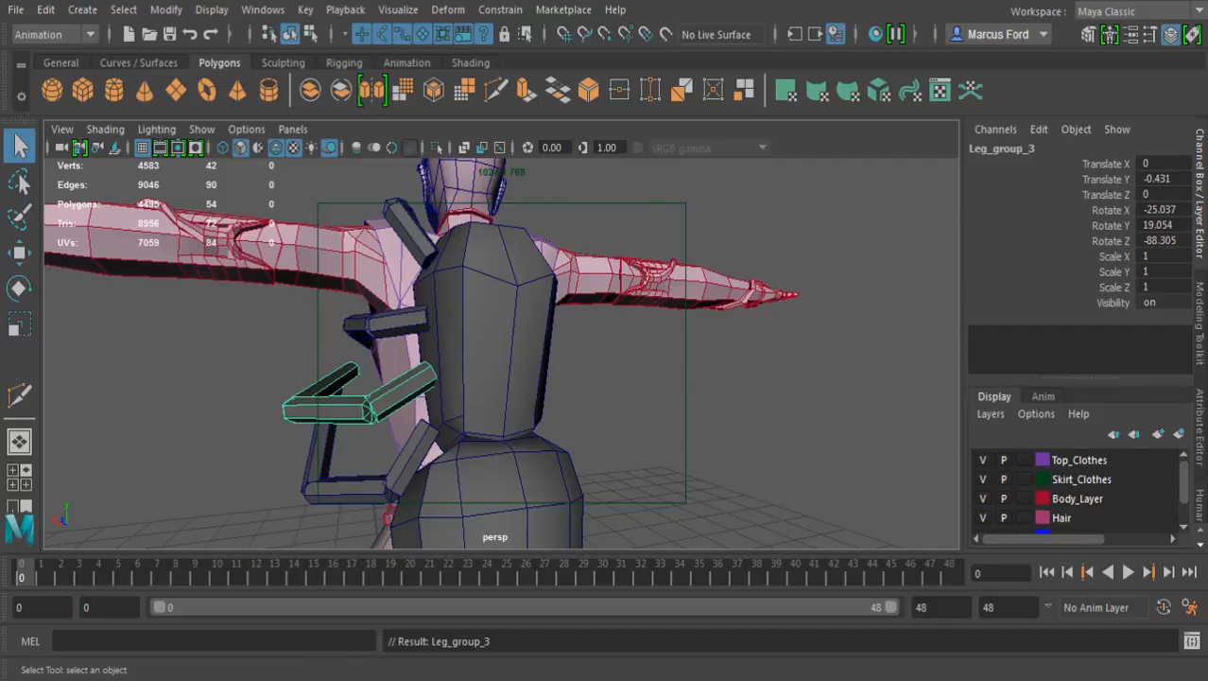
pyautogui.press('e')
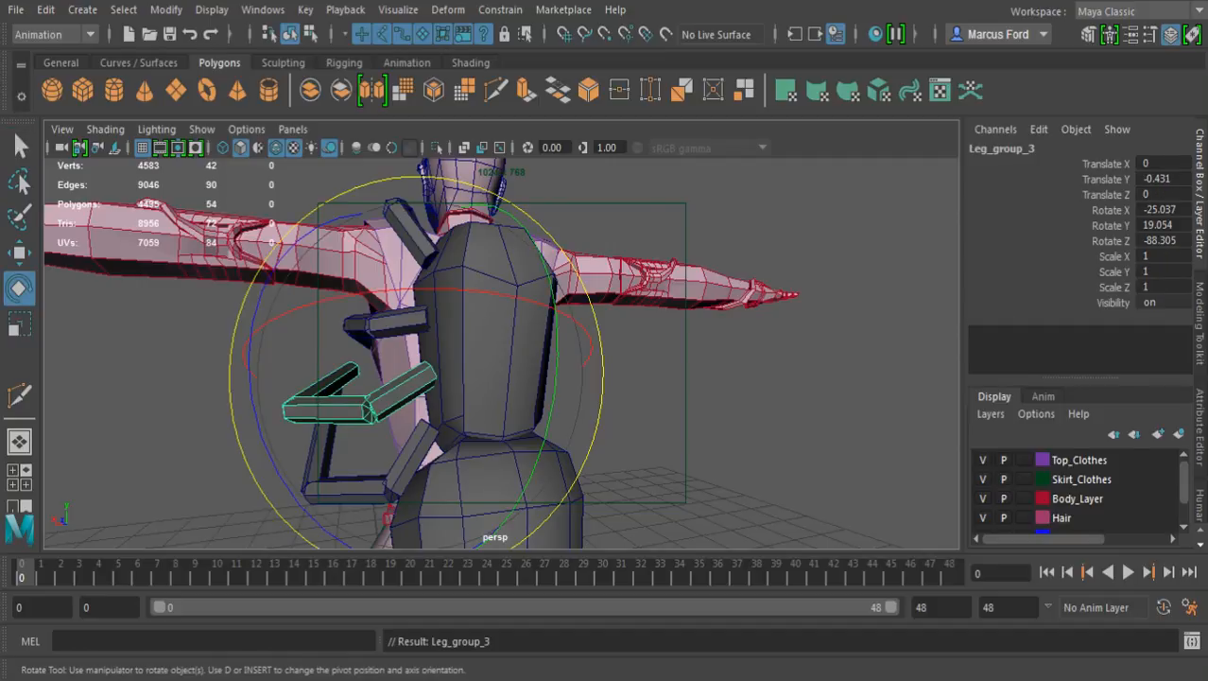
pyautogui.keyDown('alt'); pyautogui.moveTo(445, 368); pyautogui.dragTo(653, 397); pyautogui.keyUp('alt')
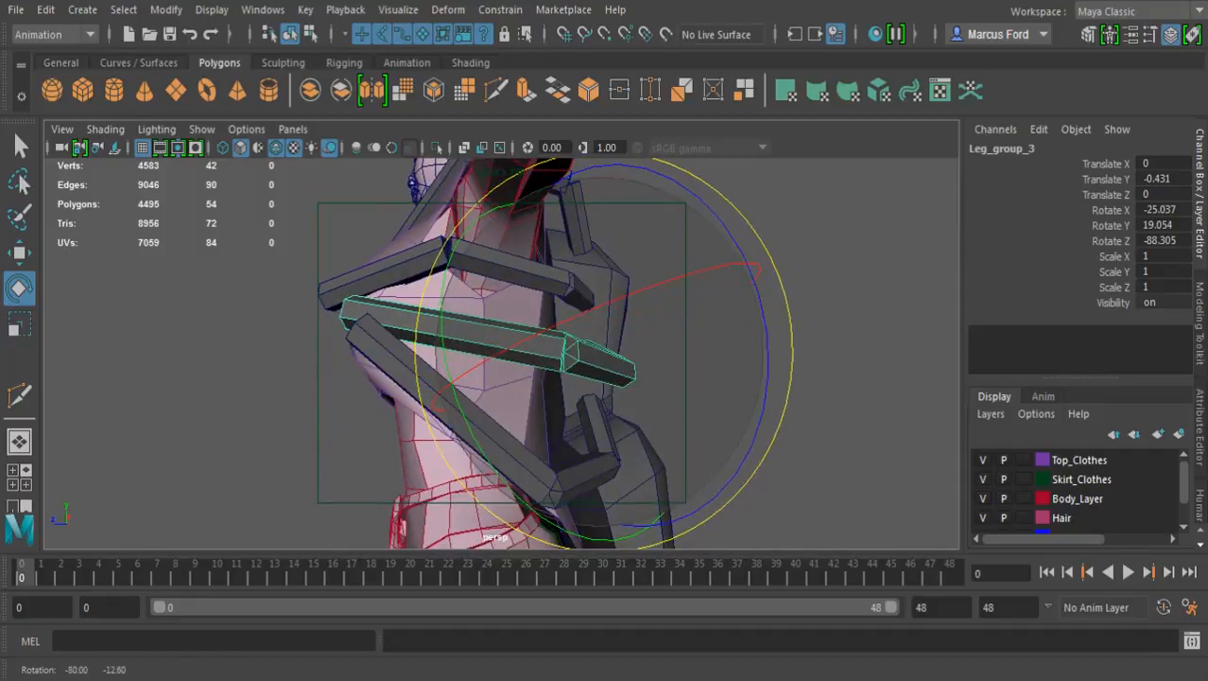
pyautogui.keyDown('alt'); pyautogui.moveTo(653, 397); pyautogui.dragTo(709, 189, button='middle'); pyautogui.keyUp('alt')
pyautogui.keyDown('alt'); pyautogui.moveTo(605, 284); pyautogui.dragTo(723, 285); pyautogui.keyUp('alt')
pyautogui.keyDown('alt'); pyautogui.moveTo(723, 286); pyautogui.dragTo(629, 303, button='right'); pyautogui.keyUp('alt')
pyautogui.keyDown('alt'); pyautogui.moveTo(628, 302); pyautogui.dragTo(565, 249); pyautogui.keyUp('alt')
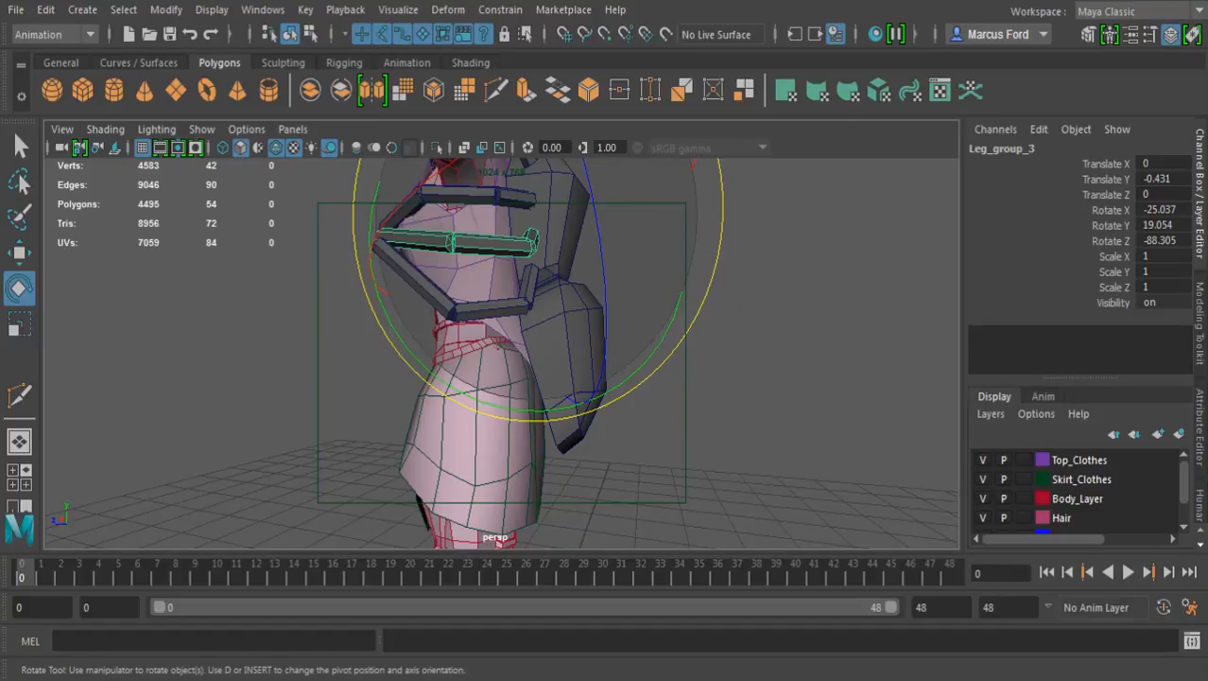
pyautogui.keyDown('alt'); pyautogui.moveTo(564, 248); pyautogui.dragTo(579, 437, button='middle'); pyautogui.keyUp('alt')
pyautogui.keyDown('alt'); pyautogui.moveTo(579, 437); pyautogui.dragTo(440, 450); pyautogui.keyUp('alt')
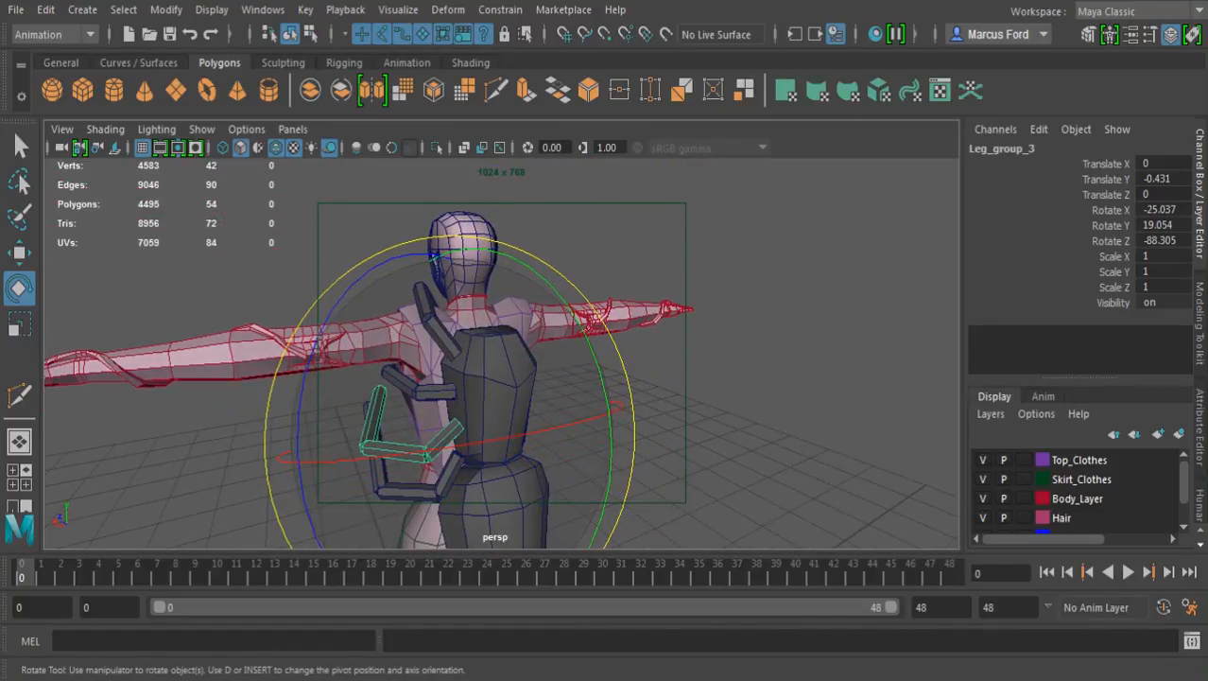
# Rotate the third leg group to about 37.4 degrees in X, 6.1 in Y and -51.6 in Z
pyautogui.keyDown('alt'); pyautogui.moveTo(440, 450); pyautogui.dragTo(473, 418, button='middle'); pyautogui.keyUp('alt')
pyautogui.keyDown('alt'); pyautogui.moveTo(473, 418); pyautogui.dragTo(548, 418, button='right'); pyautogui.keyUp('alt')
pyautogui.keyDown('alt'); pyautogui.moveTo(549, 418); pyautogui.dragTo(581, 424); pyautogui.keyUp('alt')
pyautogui.moveTo(472, 432); pyautogui.dragTo(619, 416)
pyautogui.keyDown('alt'); pyautogui.moveTo(619, 416); pyautogui.dragTo(688, 416, button='right'); pyautogui.keyUp('alt')
pyautogui.moveTo(744, 333); pyautogui.dragTo(703, 247)
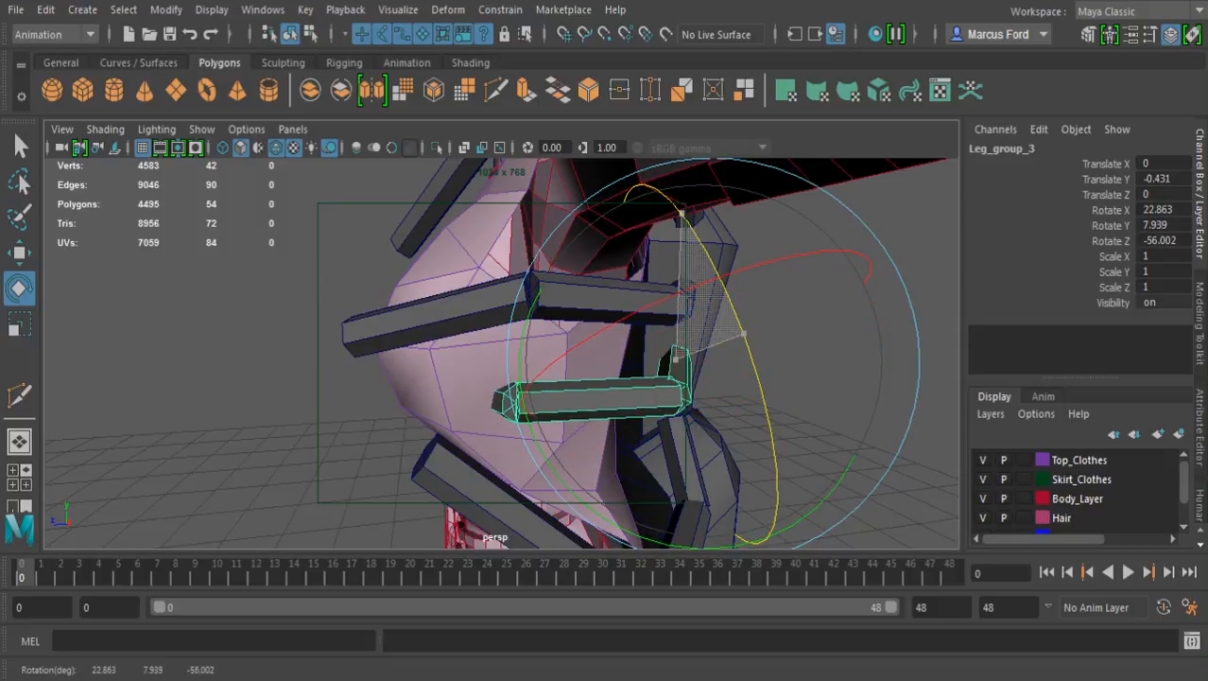
pyautogui.moveTo(676, 206); pyautogui.dragTo(673, 202)
pyautogui.keyDown('alt'); pyautogui.moveTo(673, 203); pyautogui.dragTo(639, 90); pyautogui.keyUp('alt')
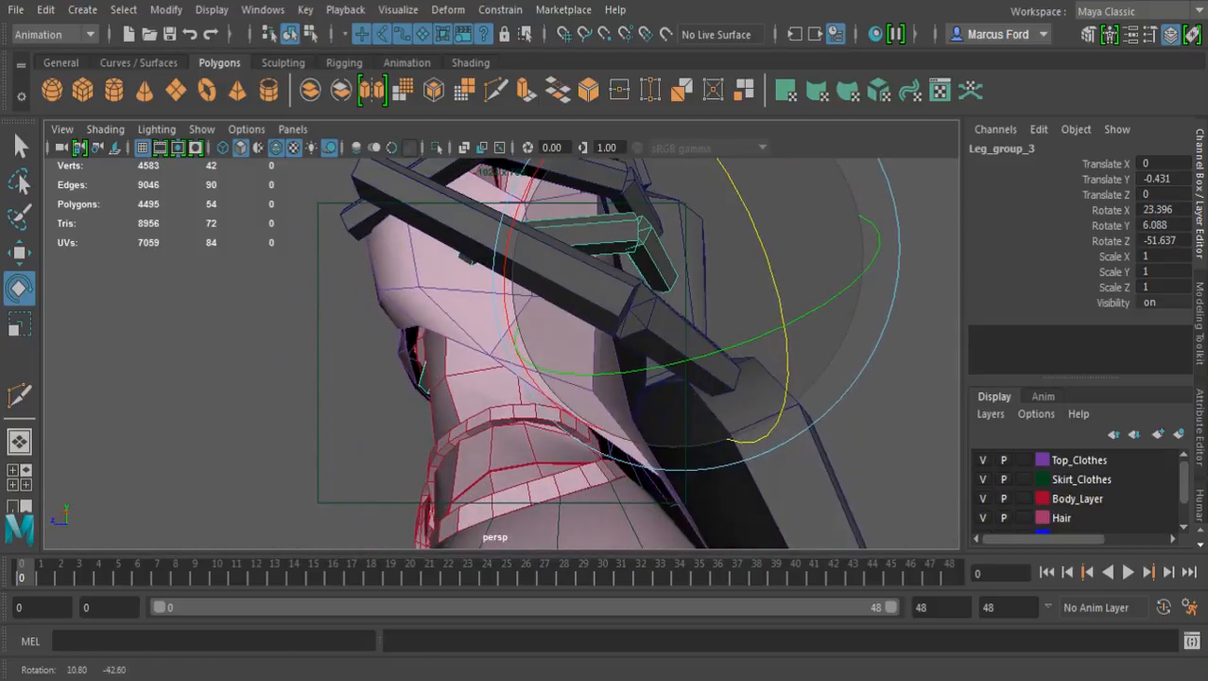
pyautogui.keyDown('alt'); pyautogui.moveTo(639, 227); pyautogui.dragTo(615, 222); pyautogui.keyUp('alt')
pyautogui.moveTo(614, 163); pyautogui.dragTo(572, 189)
pyautogui.keyDown('alt'); pyautogui.moveTo(605, 227); pyautogui.dragTo(566, 333); pyautogui.keyUp('alt')
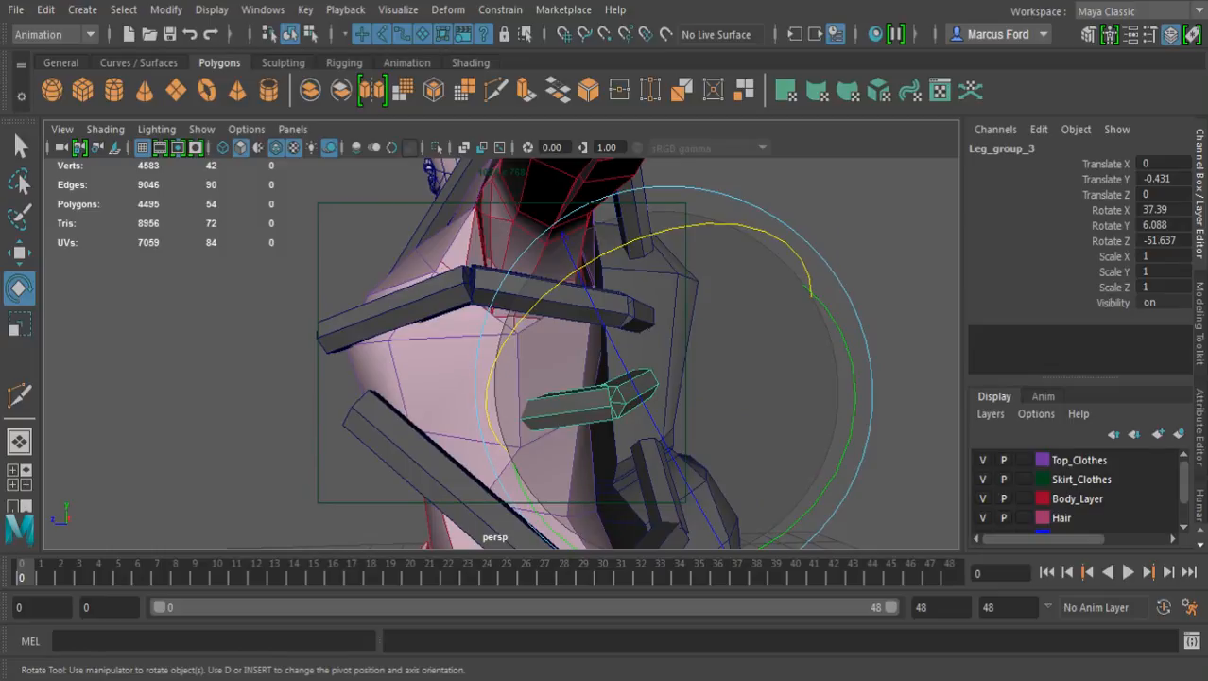
# Rotate the third leg's middle segment to about -66.1 degrees in X, 7.6 in Y and 160.3 in Z
pyautogui.press('q')
pyautogui.click(569, 408)
pyautogui.press('e')
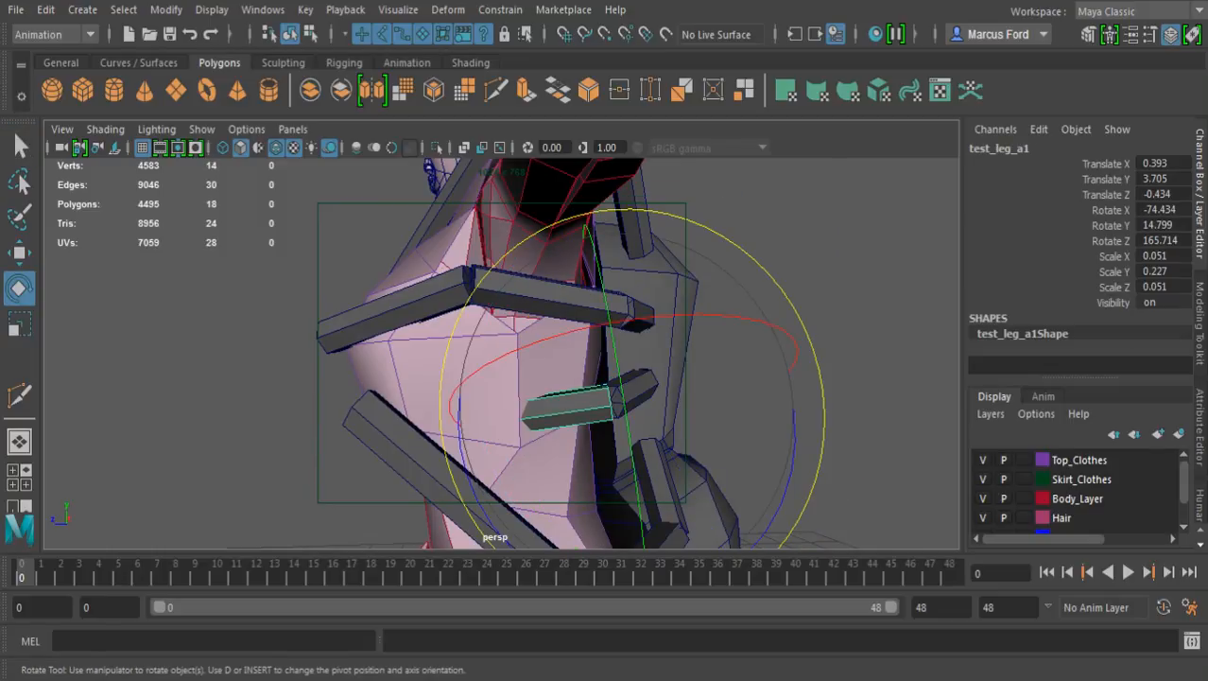
pyautogui.moveTo(567, 328); pyautogui.dragTo(626, 329)
pyautogui.moveTo(484, 320); pyautogui.dragTo(473, 352)
pyautogui.keyDown('alt'); pyautogui.moveTo(531, 312); pyautogui.dragTo(766, 318); pyautogui.keyUp('alt')
pyautogui.moveTo(628, 322)
pyautogui.mouseDown()
pyautogui.moveTo(579, 359)
pyautogui.moveTo(570, 386)
pyautogui.moveTo(584, 440)
pyautogui.mouseUp()
# Move the third leg's end segment to about 0.403 in X, 3.897 in Y and -0.022 in Z, near its middle segment
pyautogui.press('4')
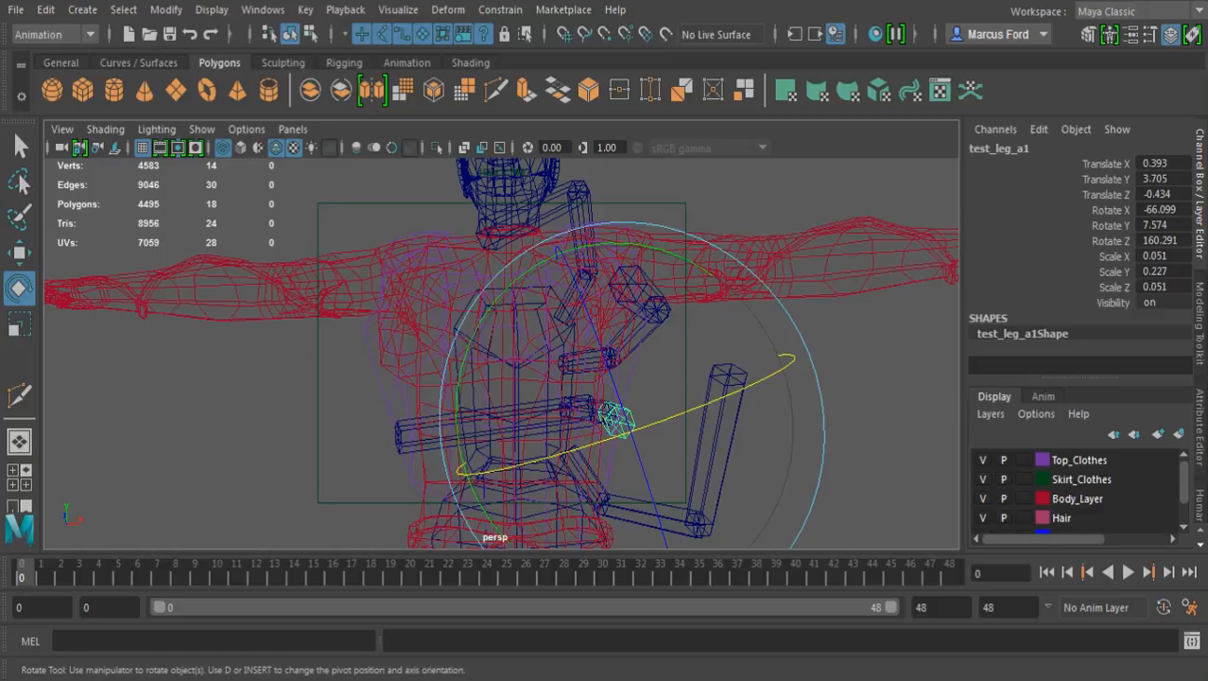
pyautogui.click(845, 418)
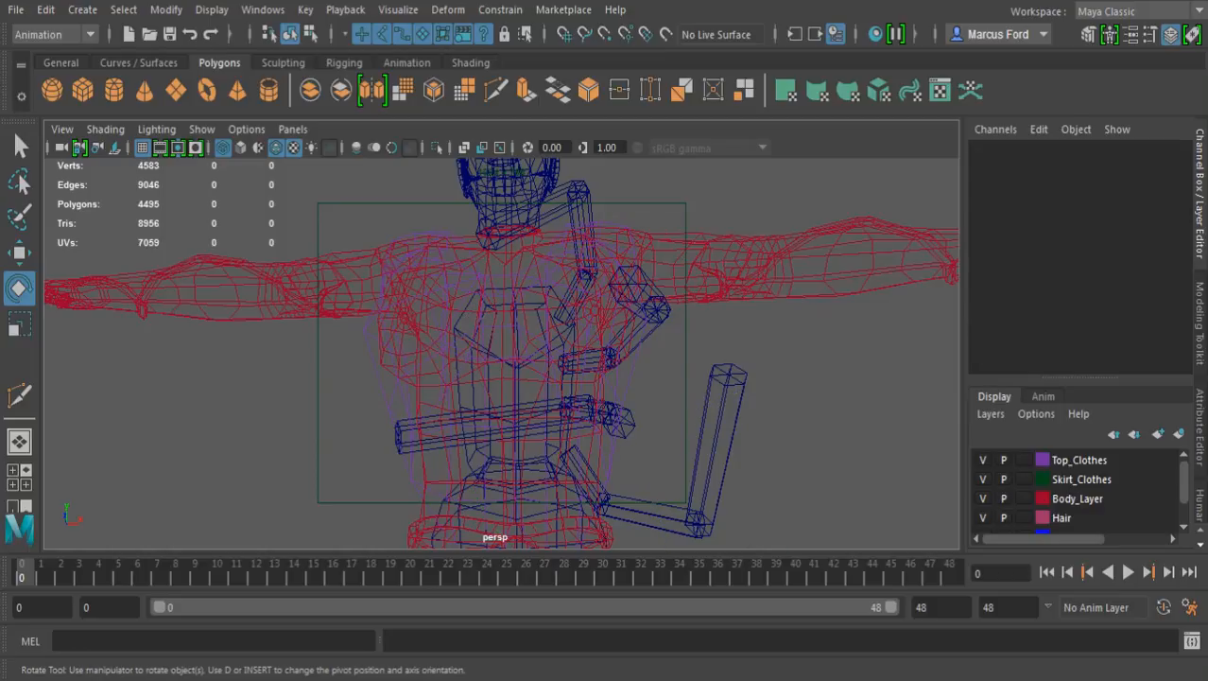
pyautogui.click(529, 419)
pyautogui.keyDown('alt'); pyautogui.moveTo(529, 419); pyautogui.dragTo(355, 438); pyautogui.keyUp('alt')
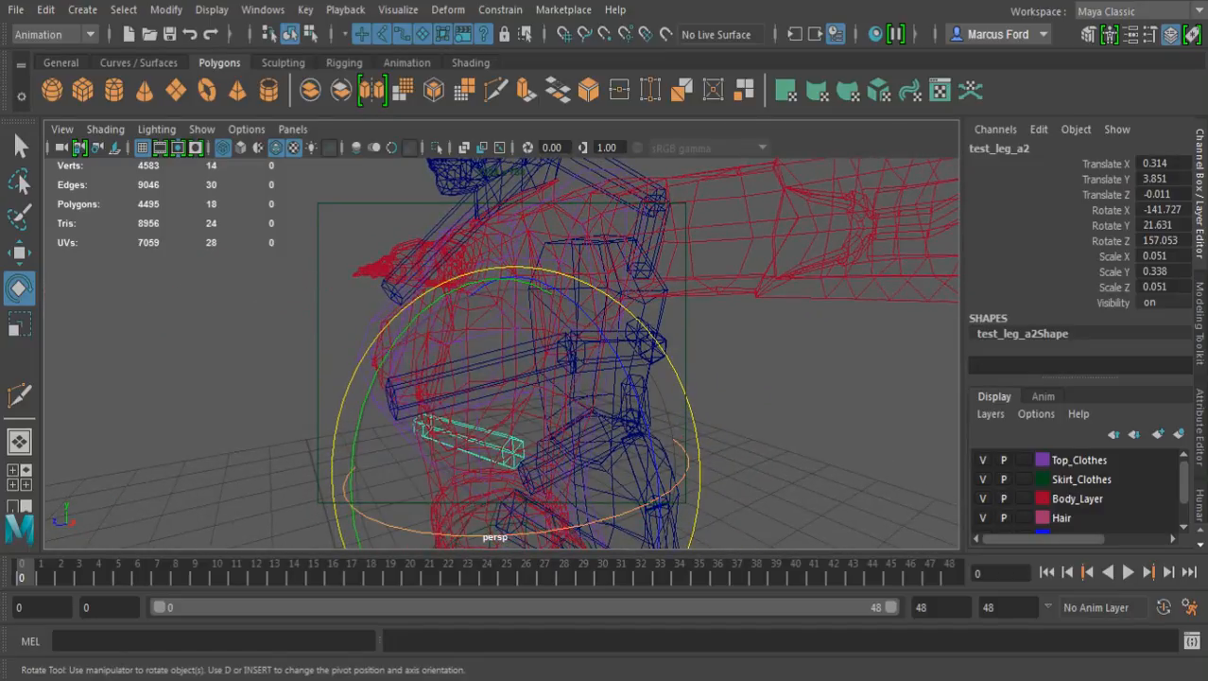
pyautogui.press('5')
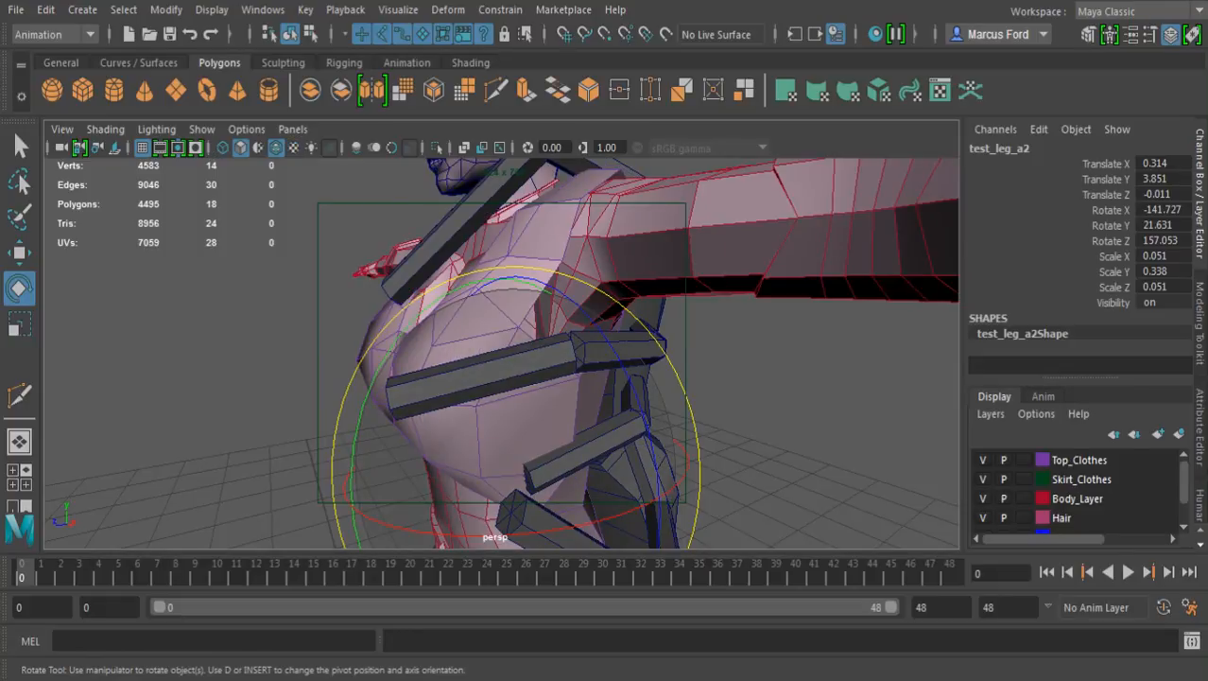
pyautogui.press('w')
pyautogui.keyDown('alt'); pyautogui.moveTo(628, 524); pyautogui.dragTo(639, 411, button='middle'); pyautogui.keyUp('alt')
pyautogui.keyDown('alt'); pyautogui.moveTo(639, 411); pyautogui.dragTo(671, 421); pyautogui.keyUp('alt')
pyautogui.keyDown('alt'); pyautogui.moveTo(671, 422); pyautogui.dragTo(856, 422, button='right'); pyautogui.keyUp('alt')
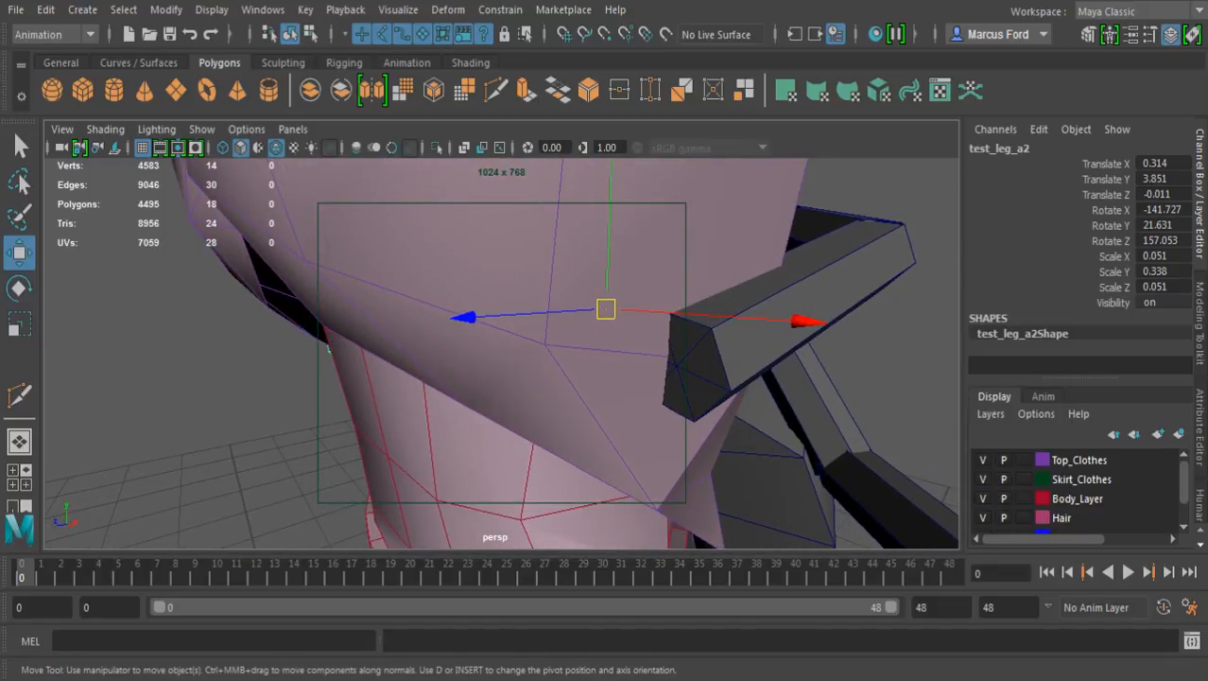
pyautogui.moveTo(607, 309); pyautogui.dragTo(674, 367)
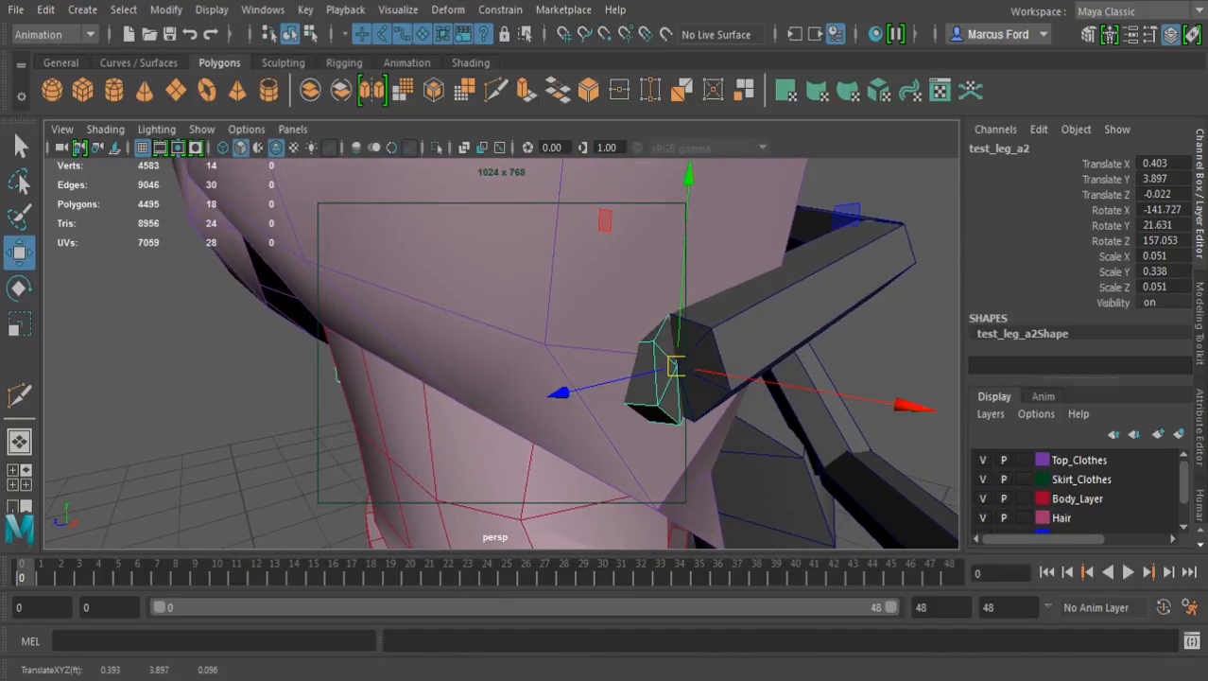
# Rotate the third leg's end segment to about -95.1 degrees in X so it runs along the torso's side
pyautogui.moveTo(642, 401); pyautogui.dragTo(995, 201)
pyautogui.keyDown('alt'); pyautogui.moveTo(564, 336); pyautogui.dragTo(555, 384); pyautogui.keyUp('alt')
pyautogui.keyDown('alt'); pyautogui.moveTo(605, 369); pyautogui.dragTo(407, 364, button='right'); pyautogui.keyUp('alt')
pyautogui.keyDown('alt'); pyautogui.moveTo(530, 331); pyautogui.dragTo(475, 476); pyautogui.keyUp('alt')
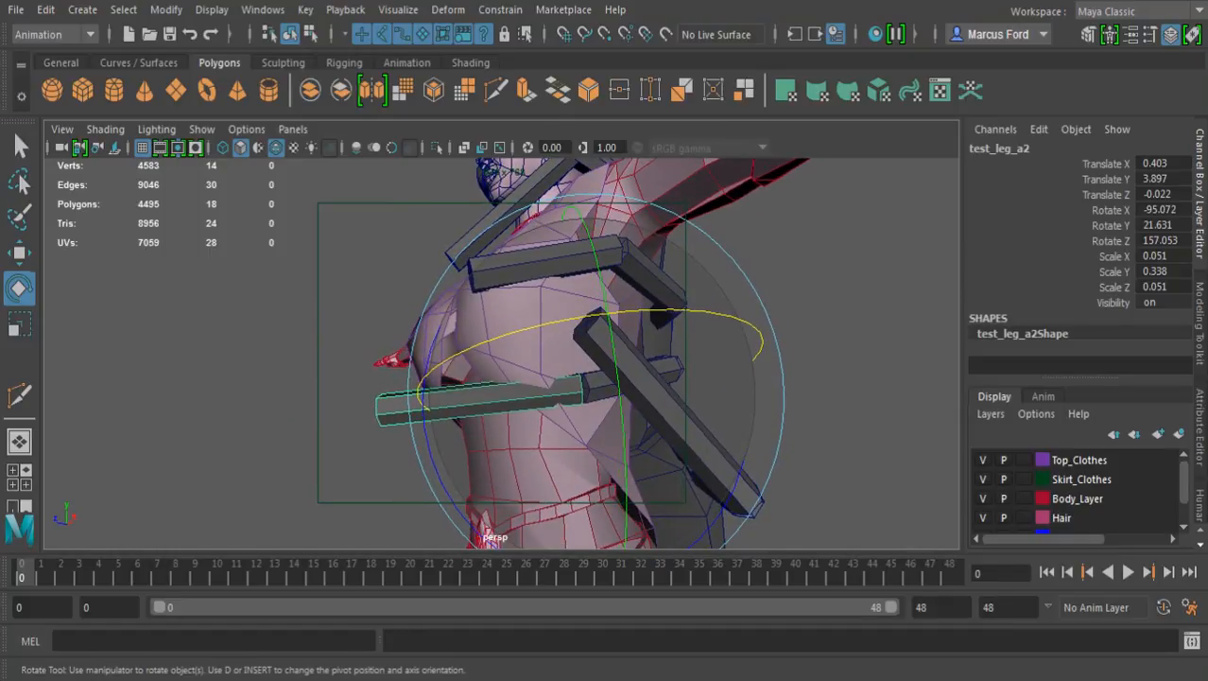
# Try shortening the second leg's end segment to a Y scale of 0.186, and undo the scaling
pyautogui.press('q')
pyautogui.click(544, 260)
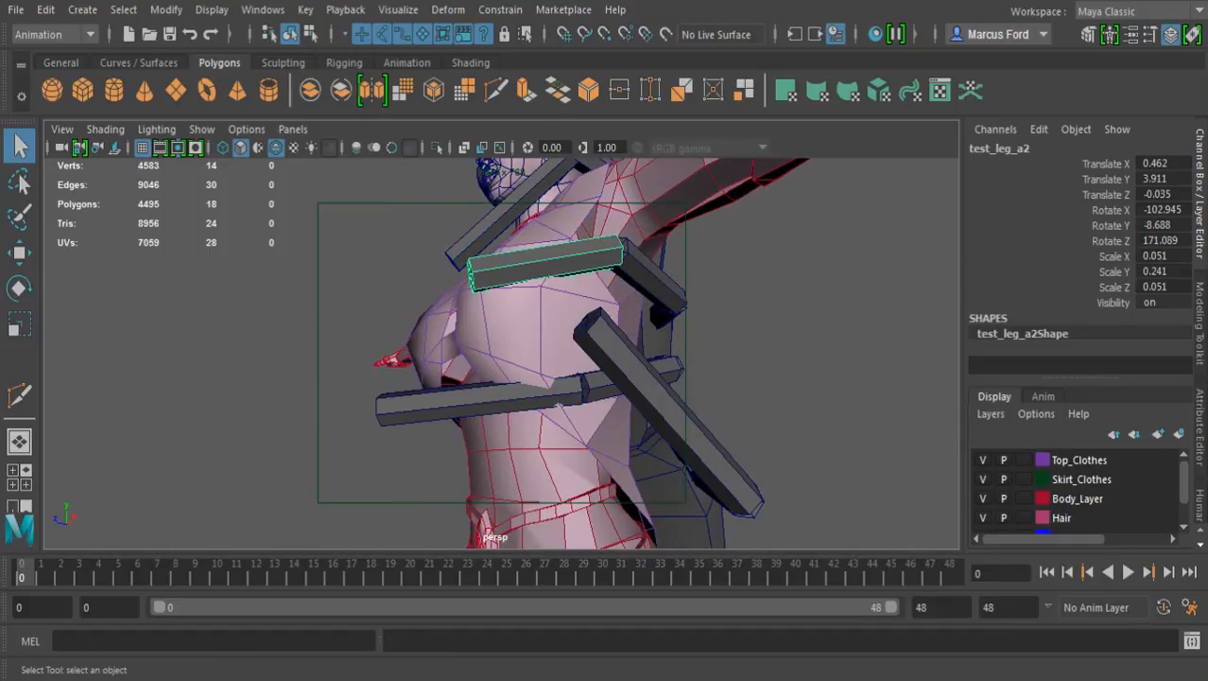
pyautogui.press('r')
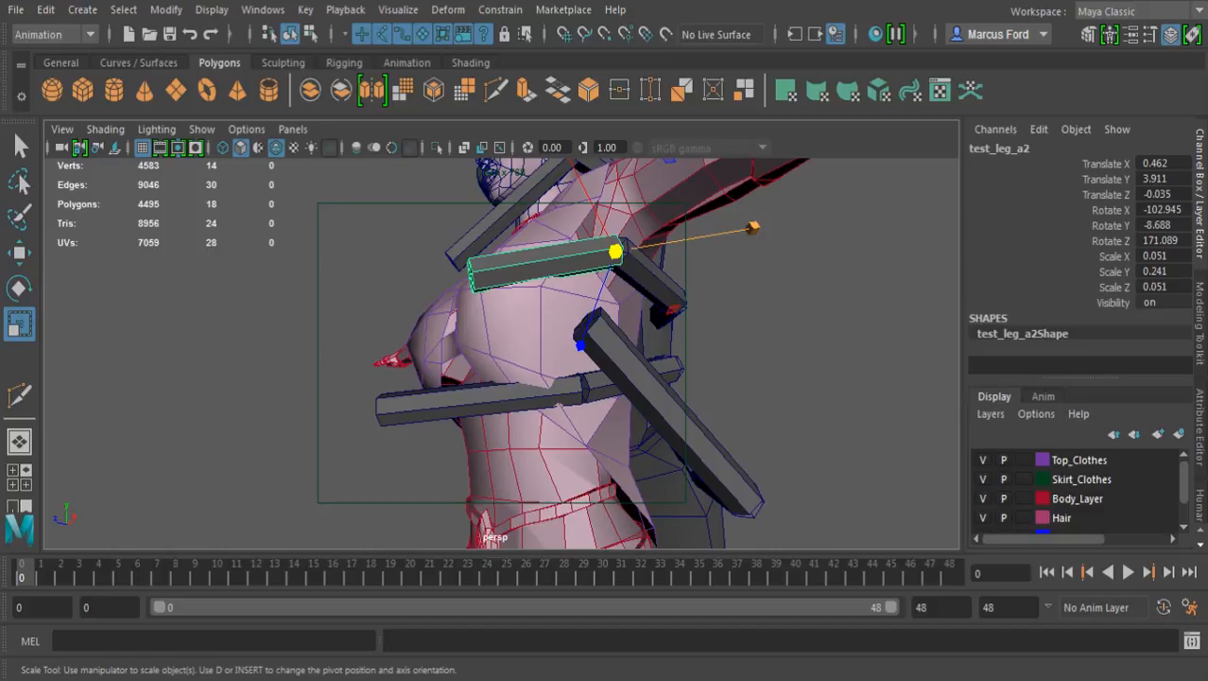
pyautogui.moveTo(753, 227); pyautogui.dragTo(740, 229)
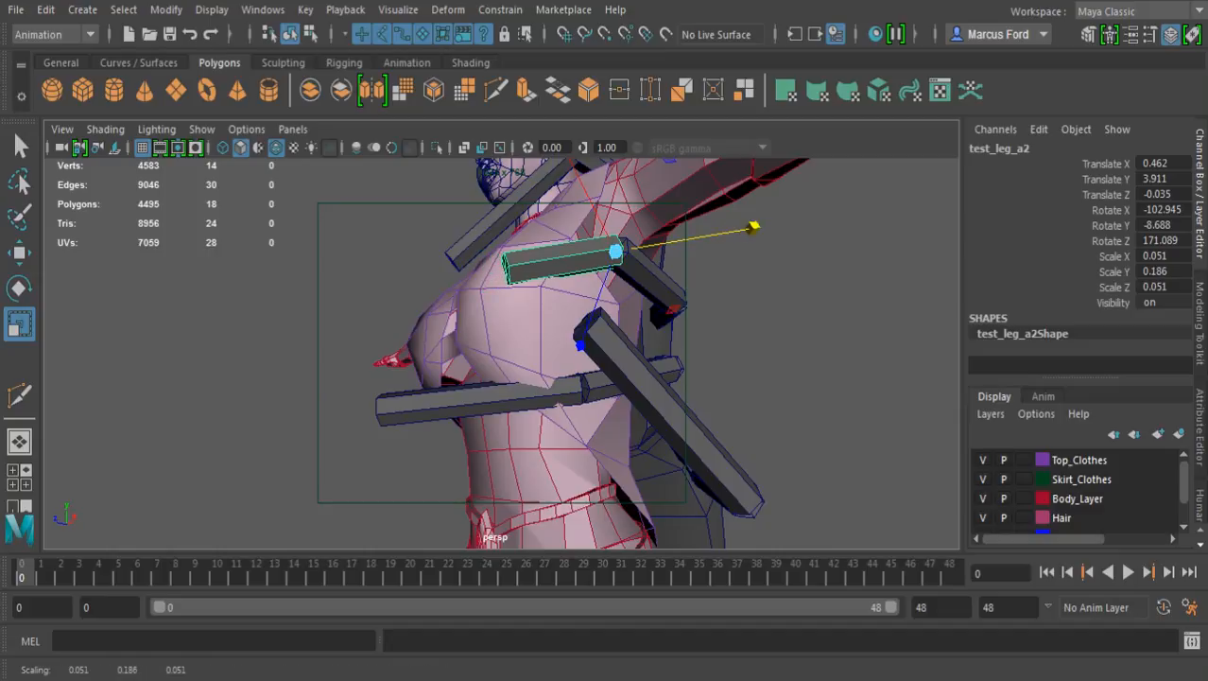
pyautogui.hotkey('ctrl', 'z')
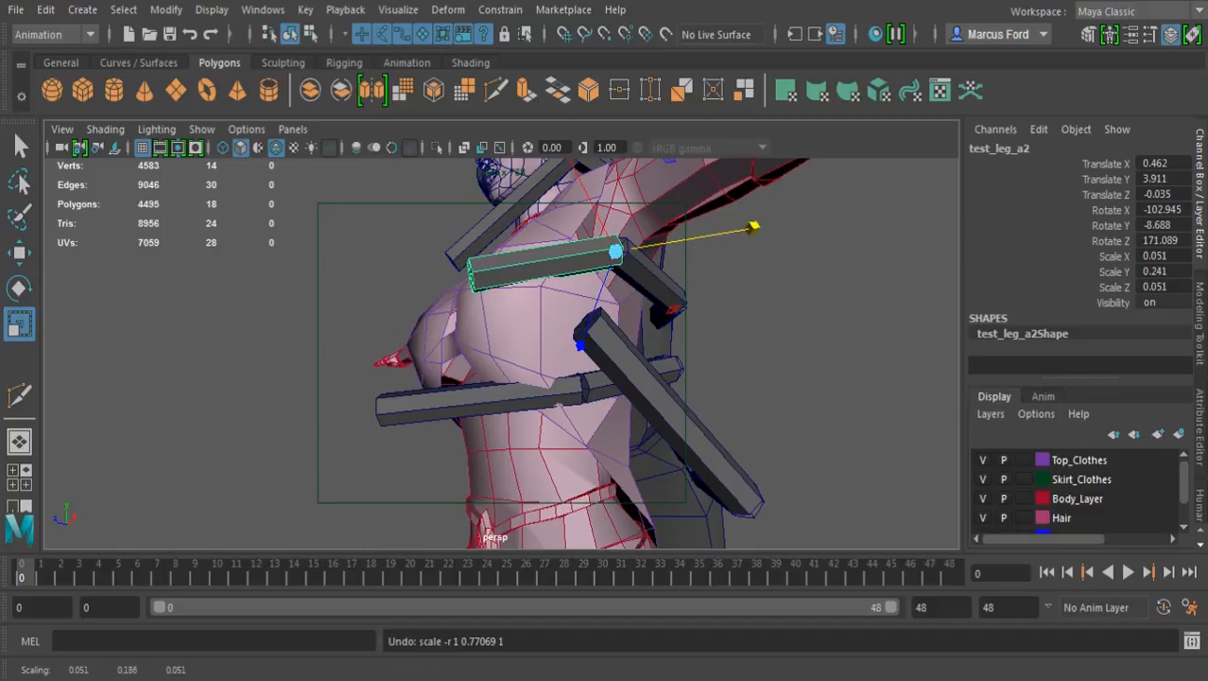
# Set the third leg's end segment to a Y scale of 0.241 to match the second leg's end segment
pyautogui.click(558, 406)
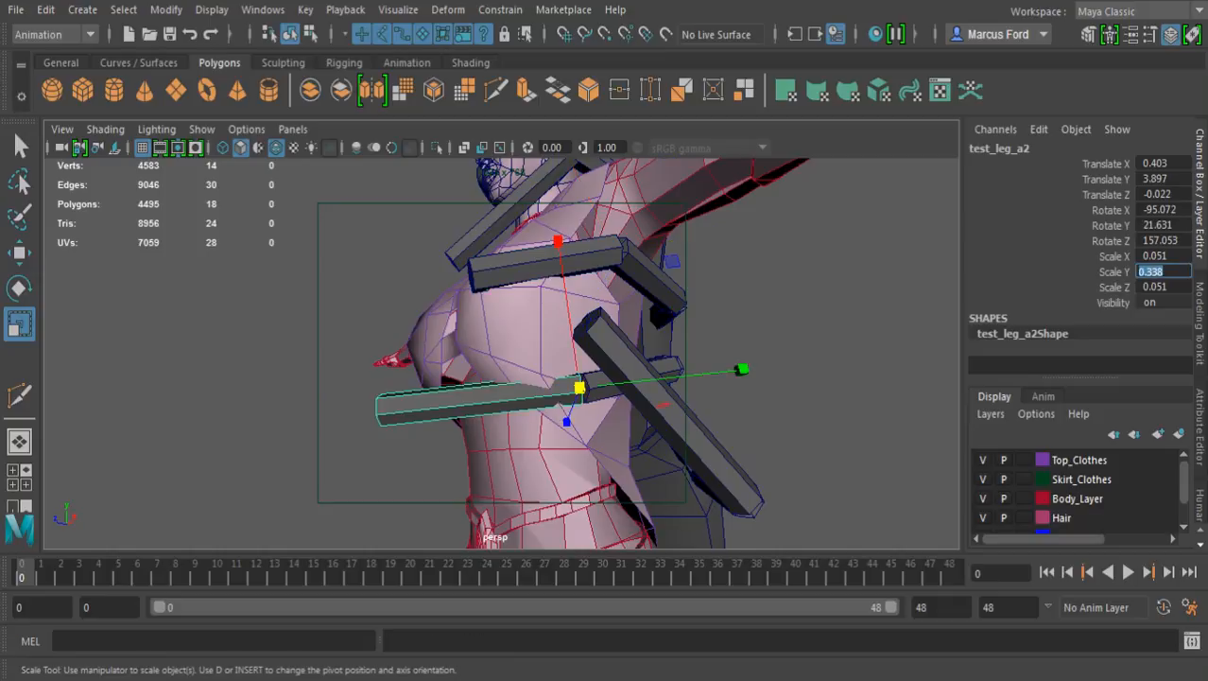
pyautogui.write('.241')
pyautogui.press('Return')
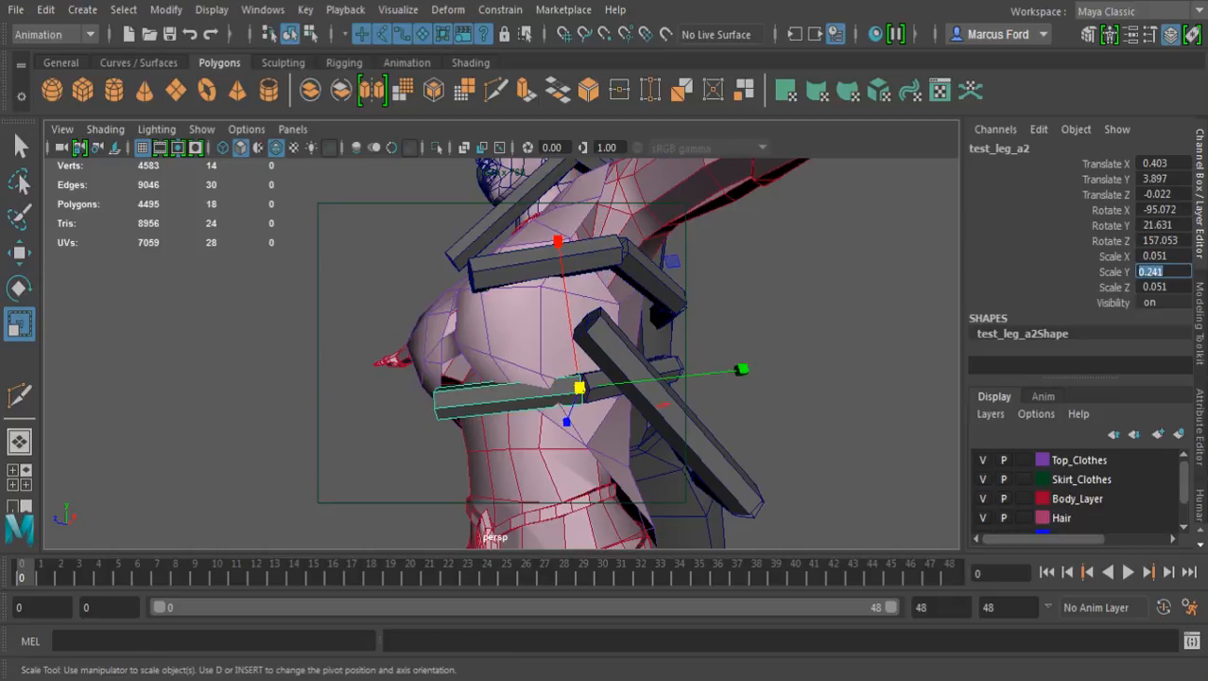
# Shorten the third leg's middle segment to a Y scale of about 0.185
pyautogui.keyDown('alt'); pyautogui.moveTo(567, 416); pyautogui.dragTo(542, 282); pyautogui.keyUp('alt')
pyautogui.click(637, 403)
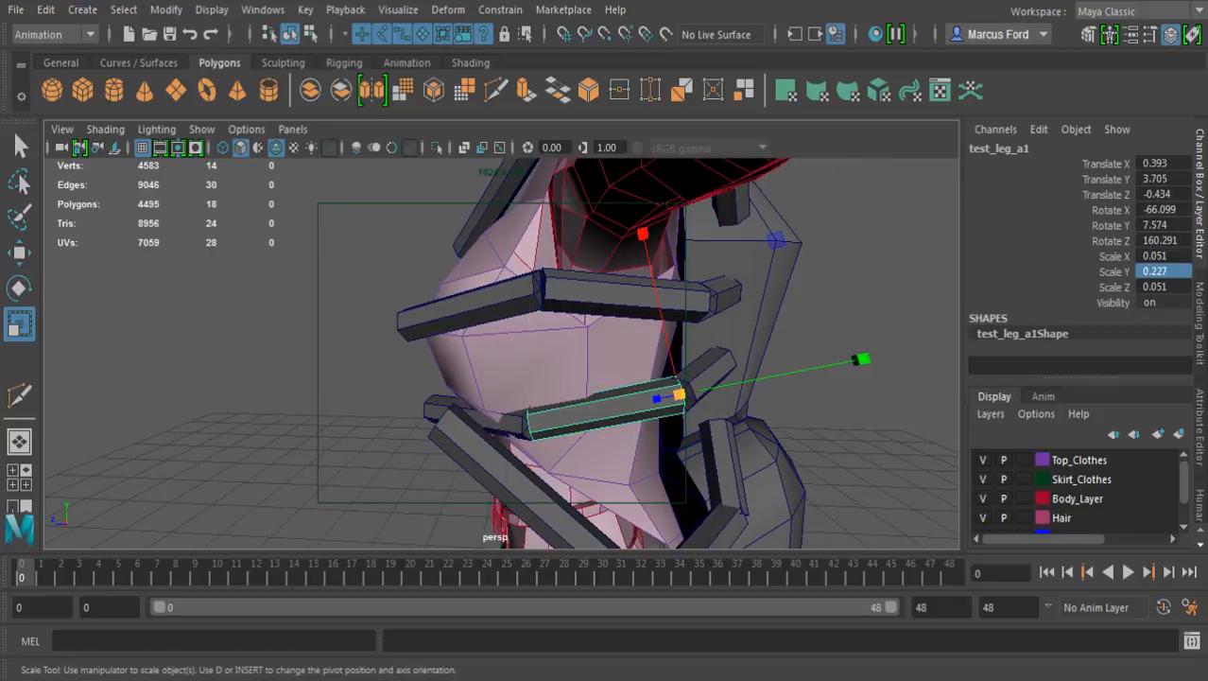
pyautogui.moveTo(861, 360); pyautogui.dragTo(826, 366)
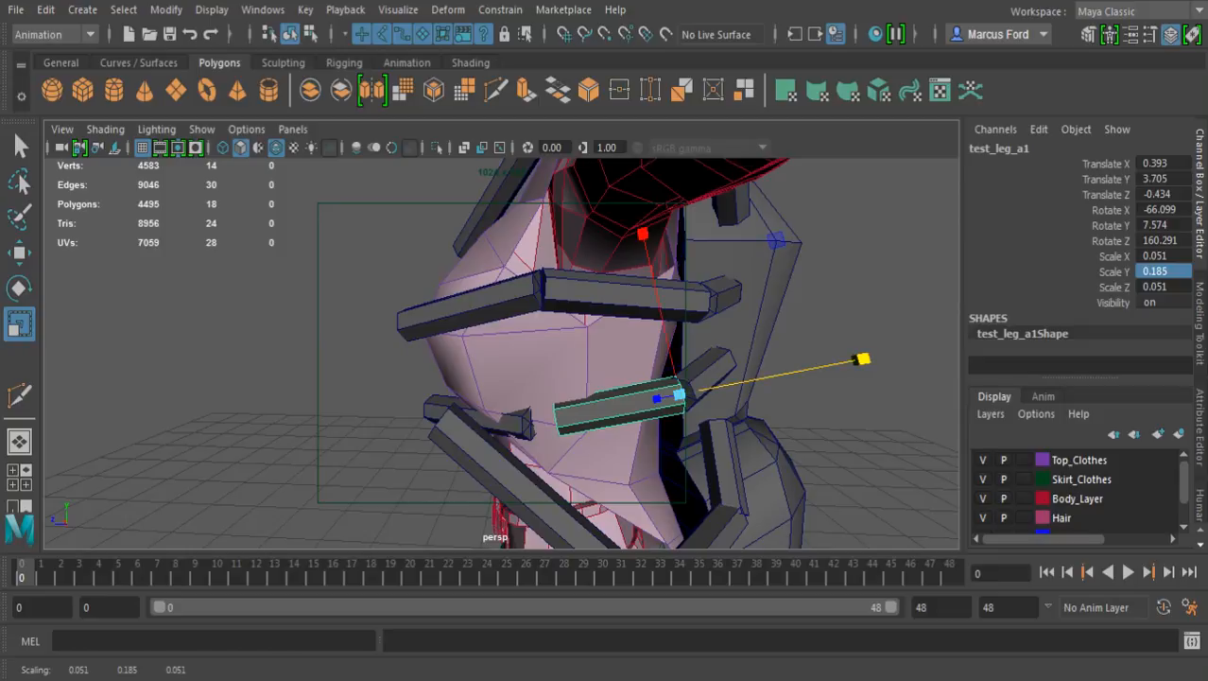
pyautogui.press('q')
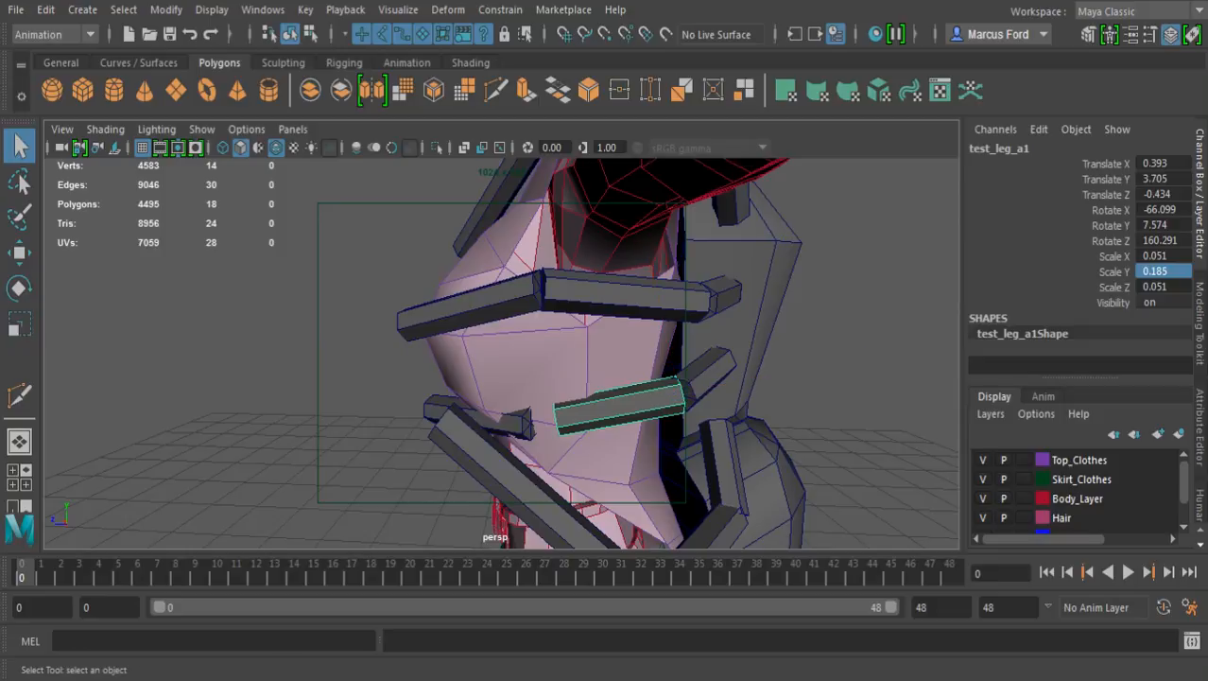
# Move the third leg's end segment back toward the free end of the shortened middle segment
pyautogui.click(517, 424)
pyautogui.keyDown('alt'); pyautogui.moveTo(518, 424); pyautogui.dragTo(491, 372, button='middle'); pyautogui.keyUp('alt')
pyautogui.keyDown('alt'); pyautogui.moveTo(491, 372); pyautogui.dragTo(586, 372, button='right'); pyautogui.keyUp('alt')
pyautogui.keyDown('alt'); pyautogui.moveTo(586, 372); pyautogui.dragTo(597, 372); pyautogui.keyUp('alt')
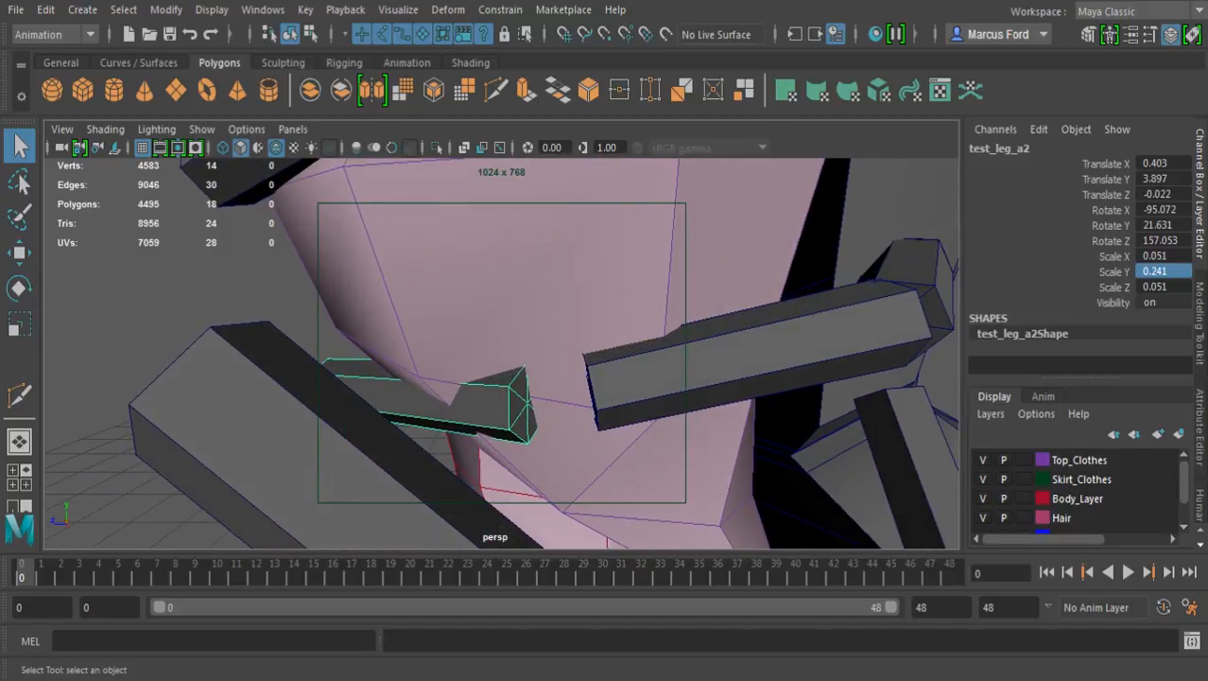
pyautogui.press('w')
pyautogui.keyDown('alt'); pyautogui.moveTo(545, 483); pyautogui.dragTo(608, 510); pyautogui.keyUp('alt')
pyautogui.moveTo(594, 428); pyautogui.dragTo(605, 307)
# Refine the third leg's end segment position to about 0.424 in X, 3.912 in Y and -0.129 in Z to meet the middle segment
pyautogui.click(711, 229)
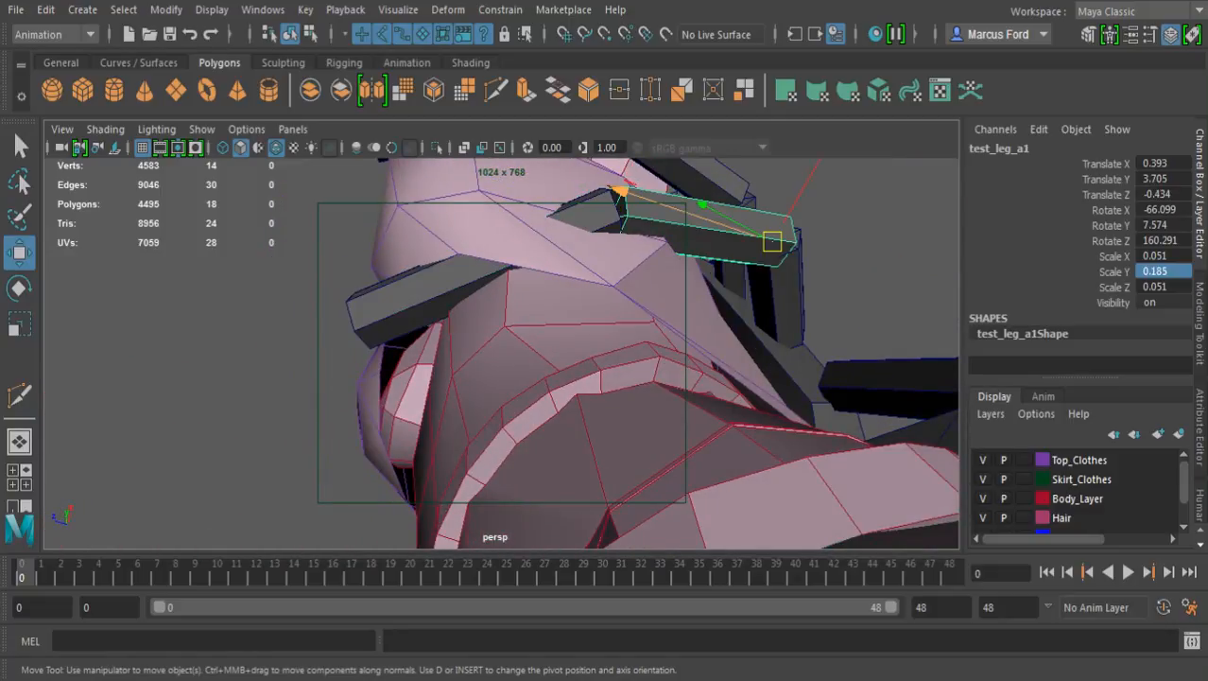
pyautogui.press('e')
pyautogui.moveTo(643, 190); pyautogui.dragTo(656, 158)
pyautogui.click(416, 299)
pyautogui.press('w')
pyautogui.press('e')
pyautogui.press('w')
pyautogui.keyDown('alt'); pyautogui.moveTo(662, 203); pyautogui.dragTo(684, 335); pyautogui.keyUp('alt')
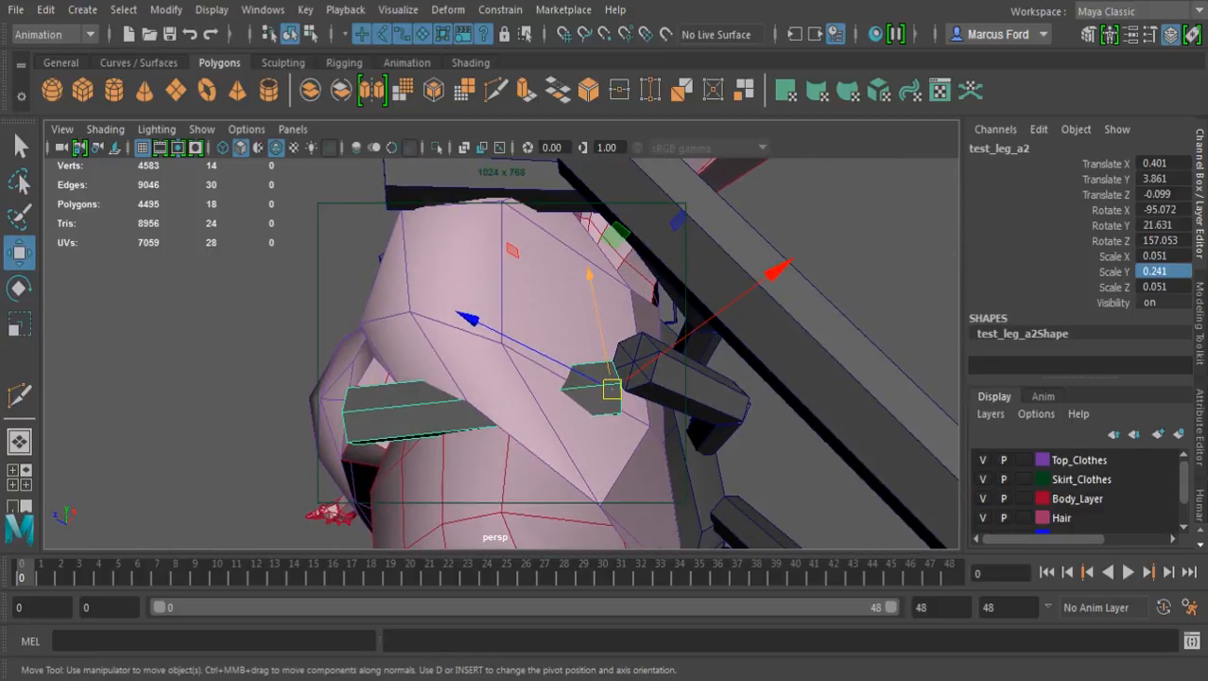
pyautogui.click(776, 272)
pyautogui.moveTo(775, 272); pyautogui.dragTo(812, 243)
pyautogui.moveTo(636, 373); pyautogui.dragTo(618, 442)
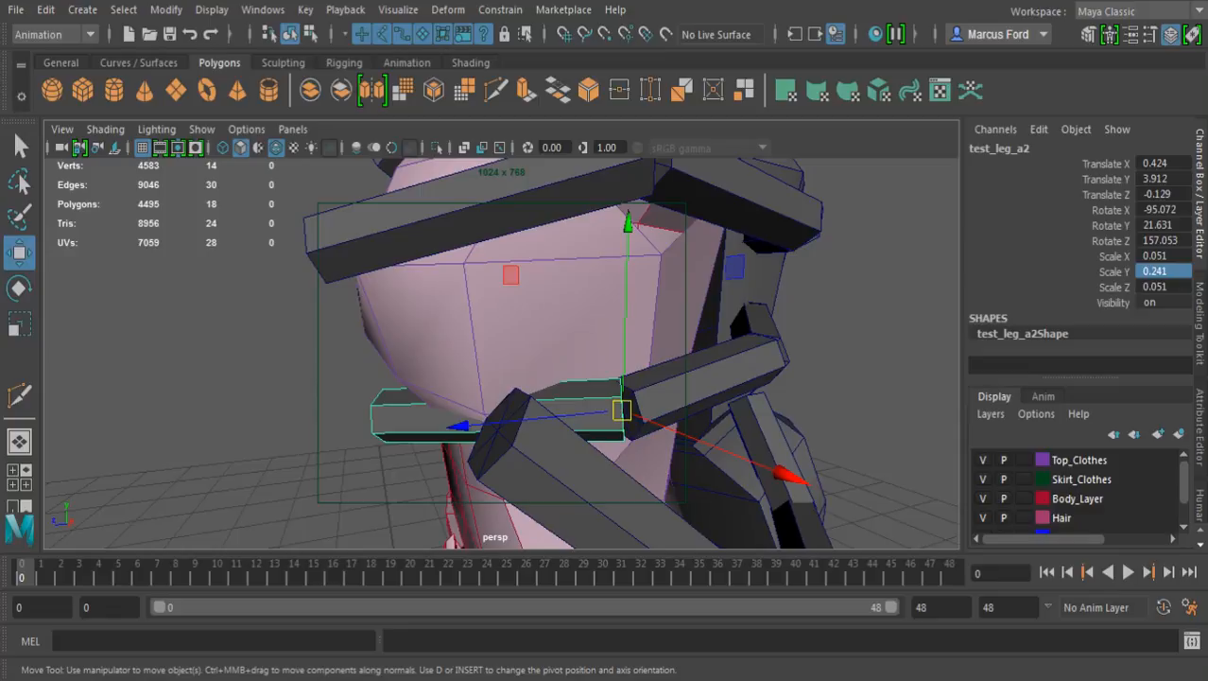
# Rotate the third leg's end segment to about -88.7 degrees in X and check its alignment around the torso
pyautogui.press('e')
pyautogui.keyDown('alt'); pyautogui.moveTo(510, 412); pyautogui.dragTo(558, 355); pyautogui.keyUp('alt')
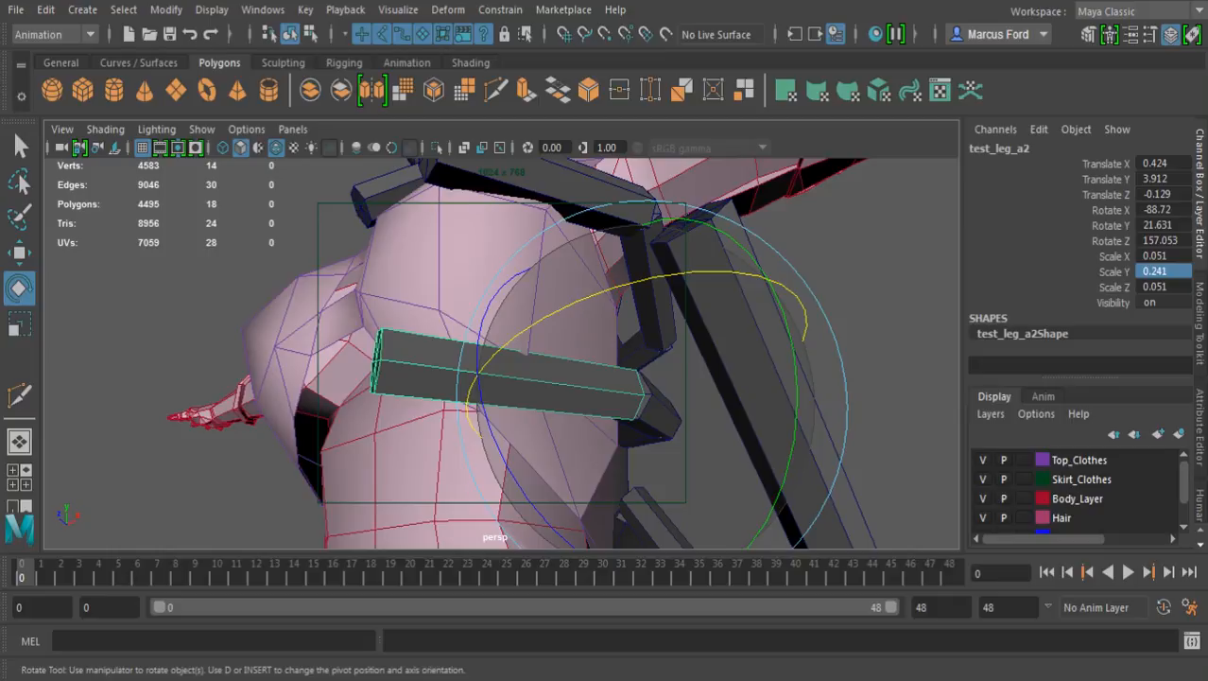
pyautogui.keyDown('alt'); pyautogui.moveTo(605, 354); pyautogui.dragTo(568, 336); pyautogui.keyUp('alt')
pyautogui.scroll(-5, 502, 349)
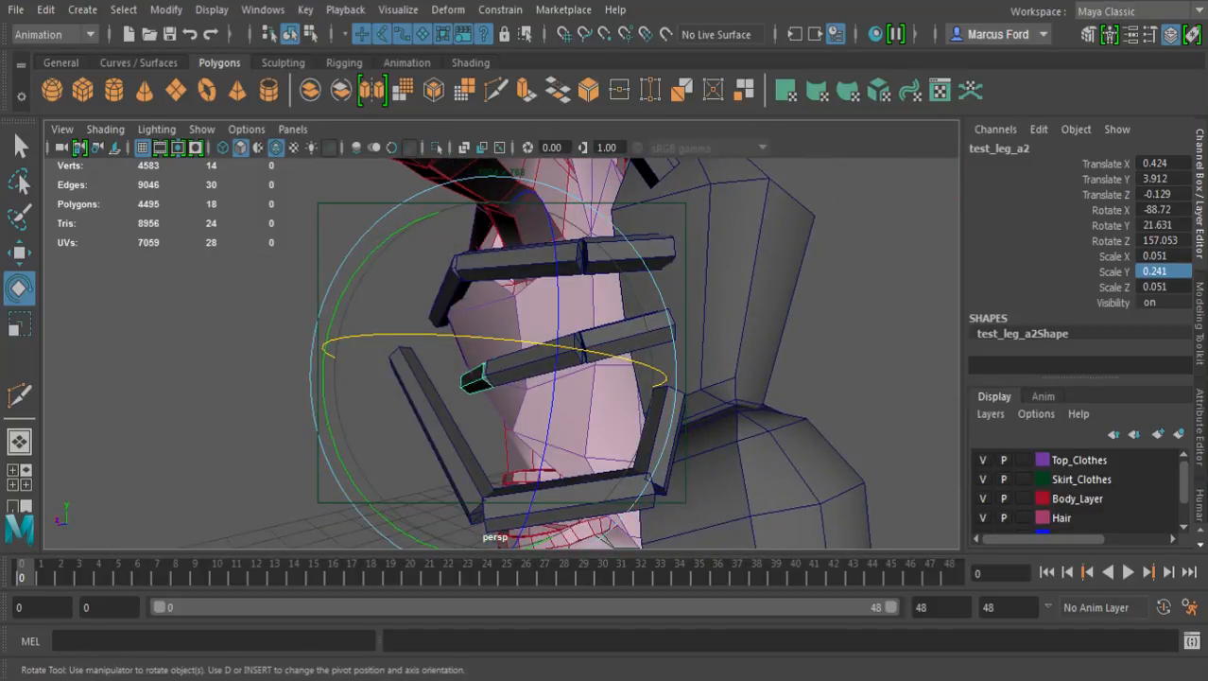
# Select the whole fourth leg group and rotate it to about 27.8 degrees in X, -9.2 in Y and -84.5 in Z
pyautogui.click(851, 330)
pyautogui.keyDown('alt'); pyautogui.moveTo(832, 331); pyautogui.dragTo(657, 339); pyautogui.keyUp('alt')
pyautogui.click(543, 454)
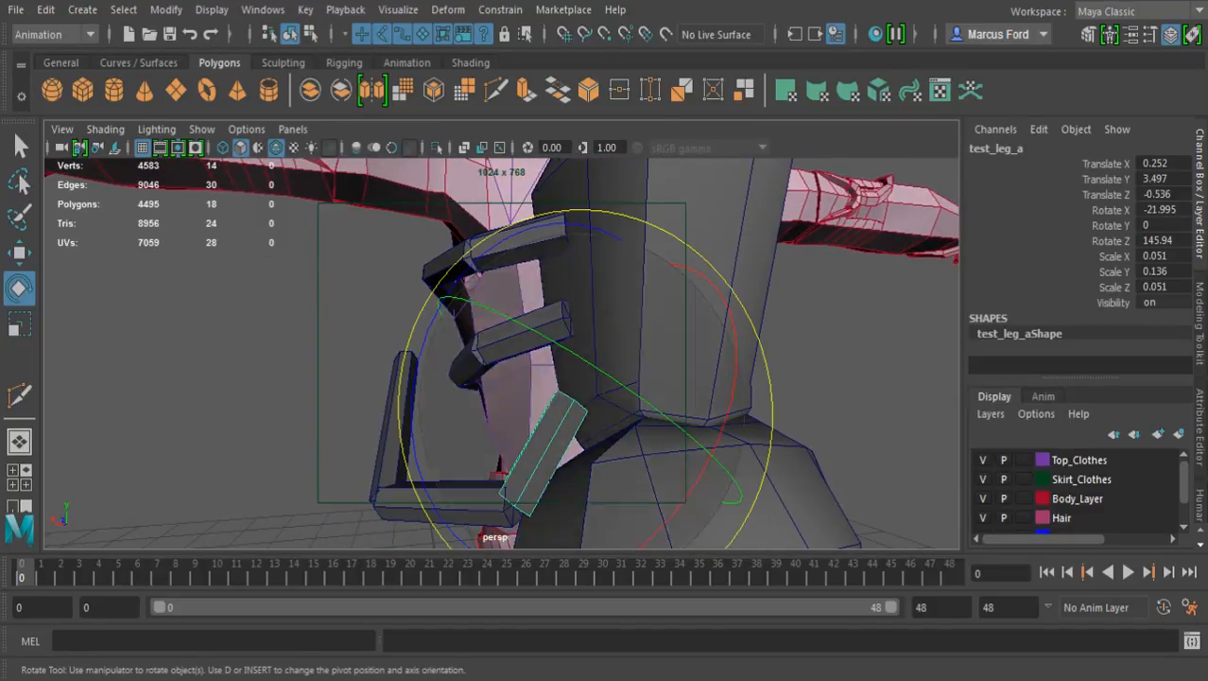
pyautogui.press('Up')
pyautogui.moveTo(597, 459); pyautogui.dragTo(473, 497)
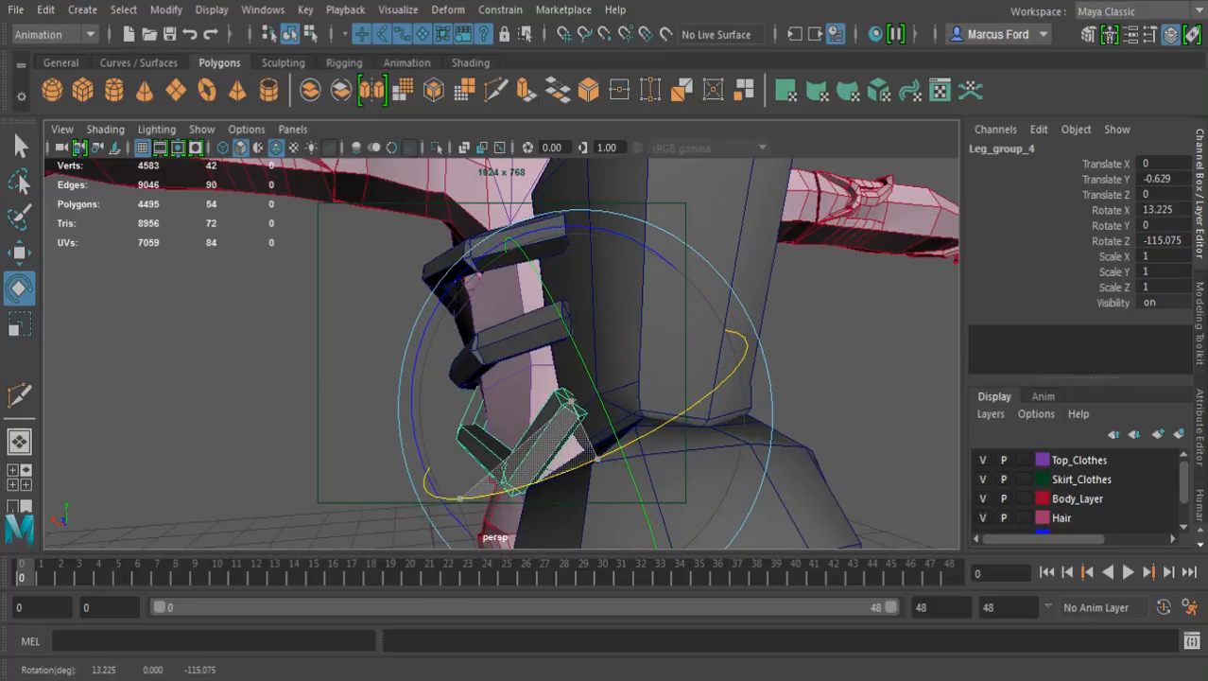
pyautogui.keyDown('alt'); pyautogui.moveTo(464, 425); pyautogui.dragTo(592, 465); pyautogui.keyUp('alt')
pyautogui.moveTo(624, 365); pyautogui.dragTo(655, 269)
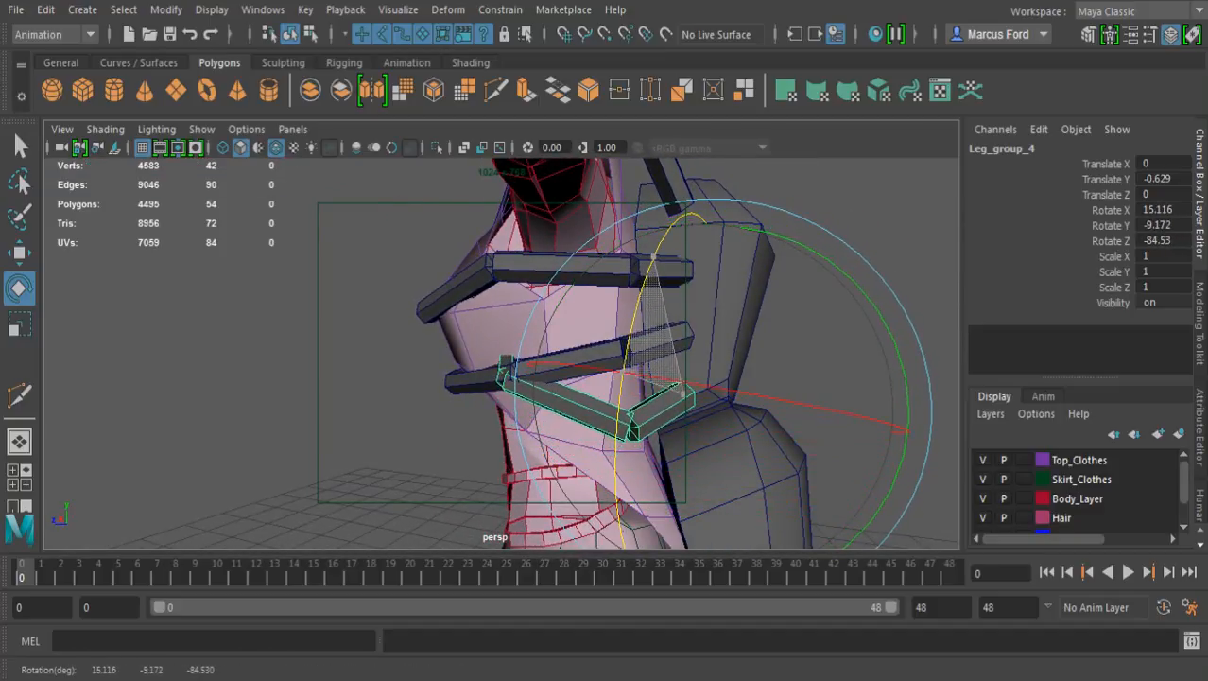
pyautogui.moveTo(660, 380); pyautogui.dragTo(635, 373)
pyautogui.keyDown('alt'); pyautogui.moveTo(592, 406); pyautogui.dragTo(418, 347); pyautogui.keyUp('alt')
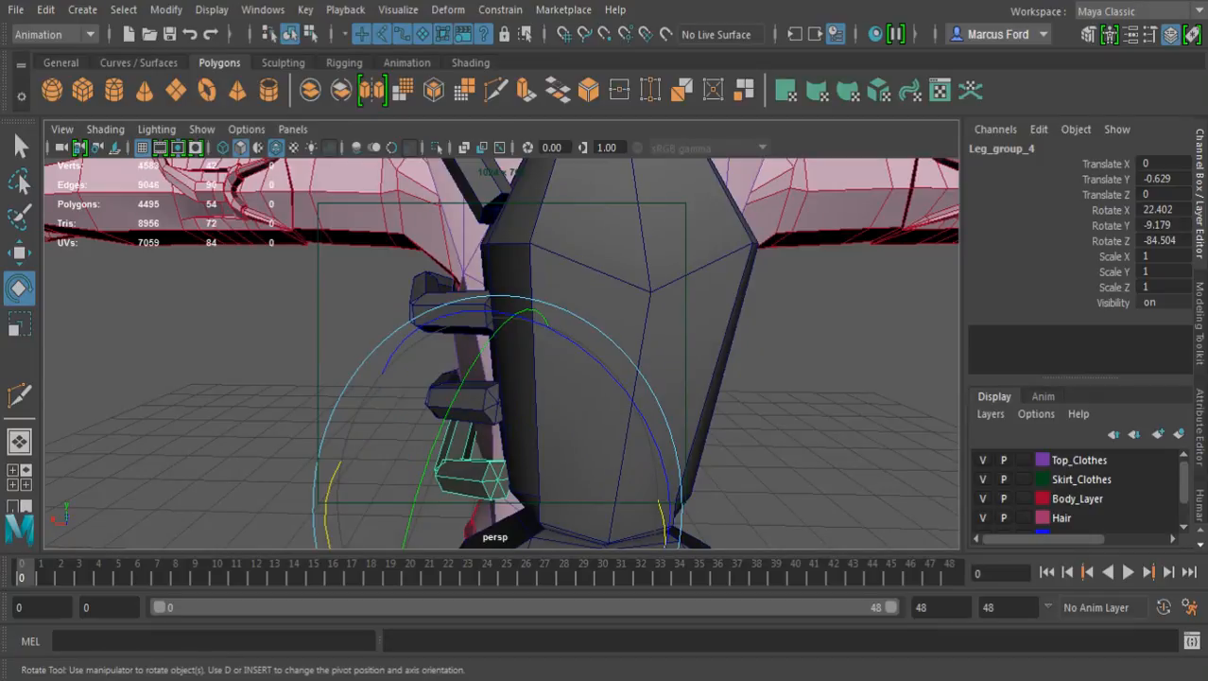
pyautogui.moveTo(328, 494); pyautogui.dragTo(521, 445)
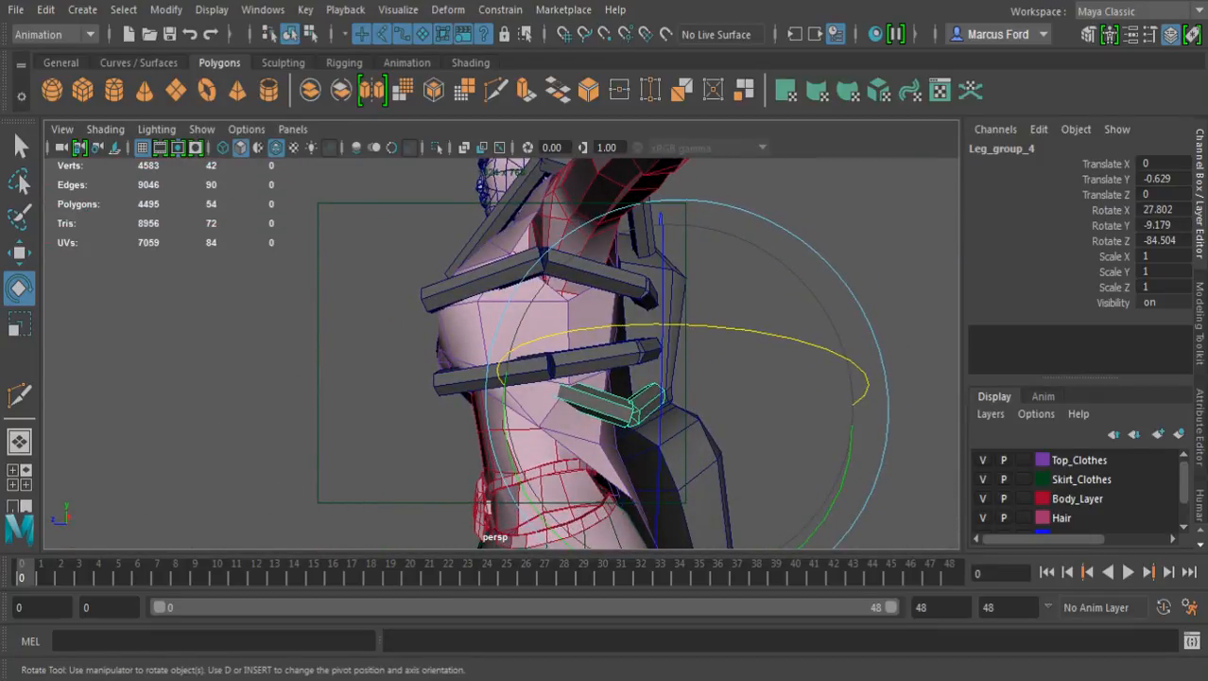
# Rotate the fourth leg's middle segment to about -67.5 degrees in X, -3.2 in Y and 153.5 in Z
pyautogui.press('4')
pyautogui.press('q')
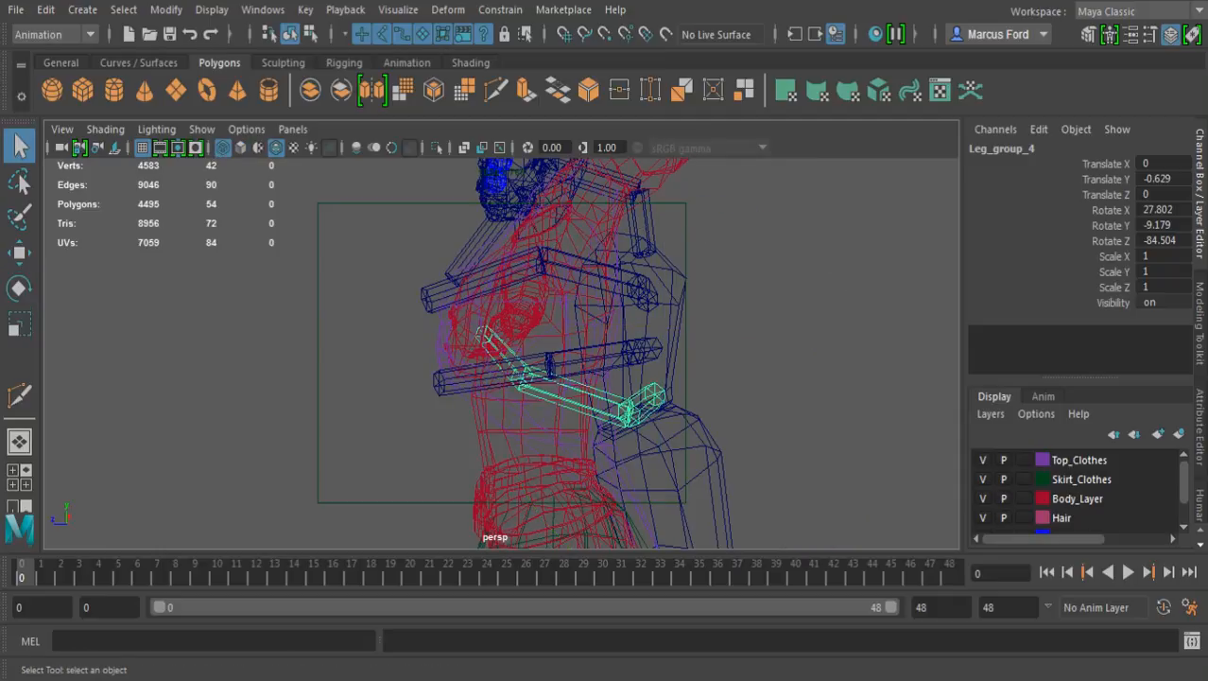
pyautogui.click(570, 400)
pyautogui.keyDown('alt'); pyautogui.moveTo(570, 400); pyautogui.dragTo(647, 404); pyautogui.keyUp('alt')
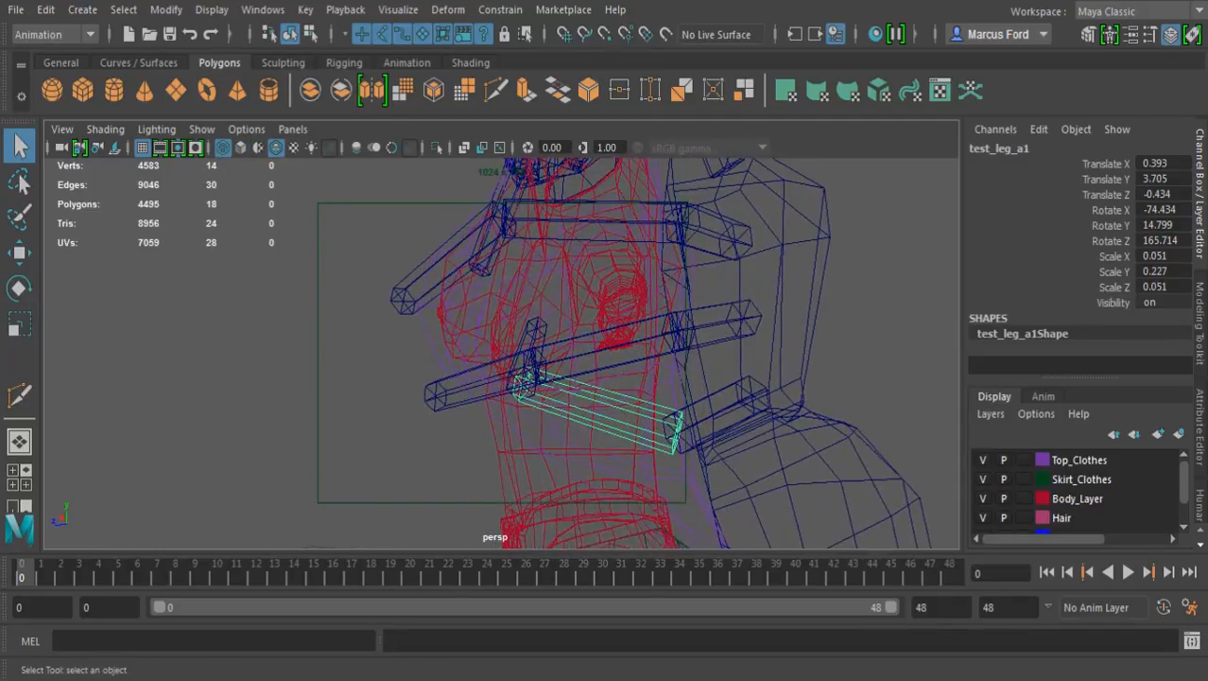
pyautogui.press('5')
pyautogui.press('e')
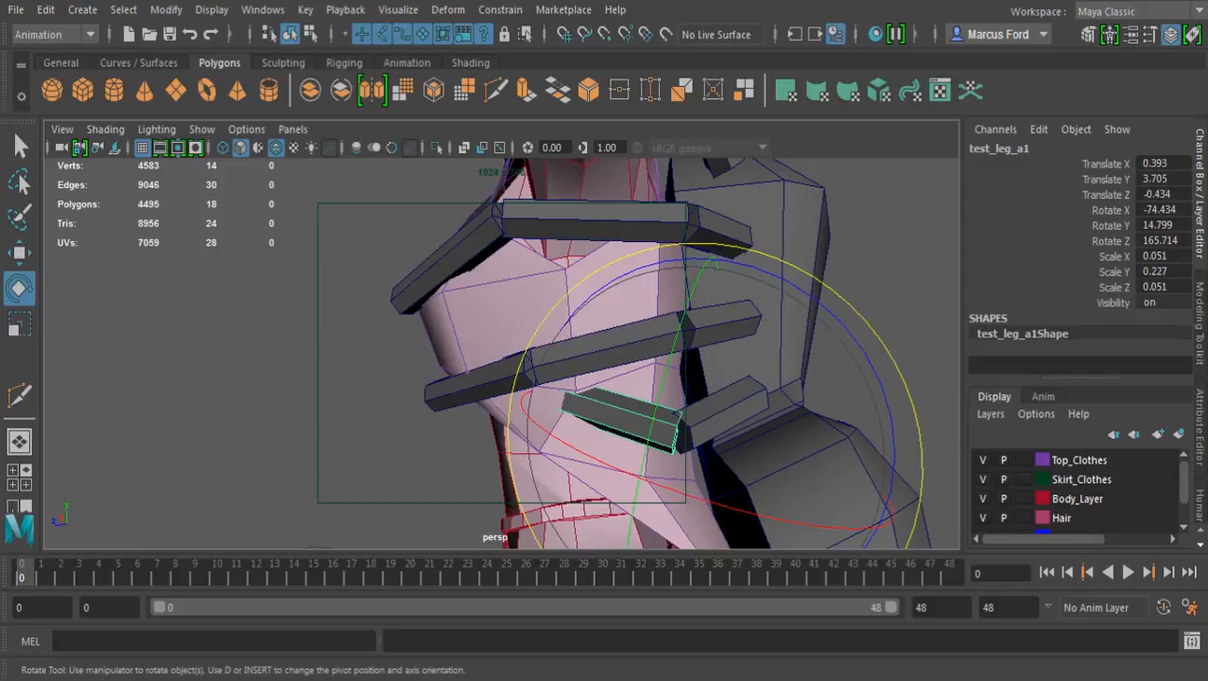
pyautogui.moveTo(635, 474); pyautogui.dragTo(717, 505)
pyautogui.moveTo(614, 275); pyautogui.dragTo(789, 327)
pyautogui.moveTo(567, 448); pyautogui.dragTo(557, 449)
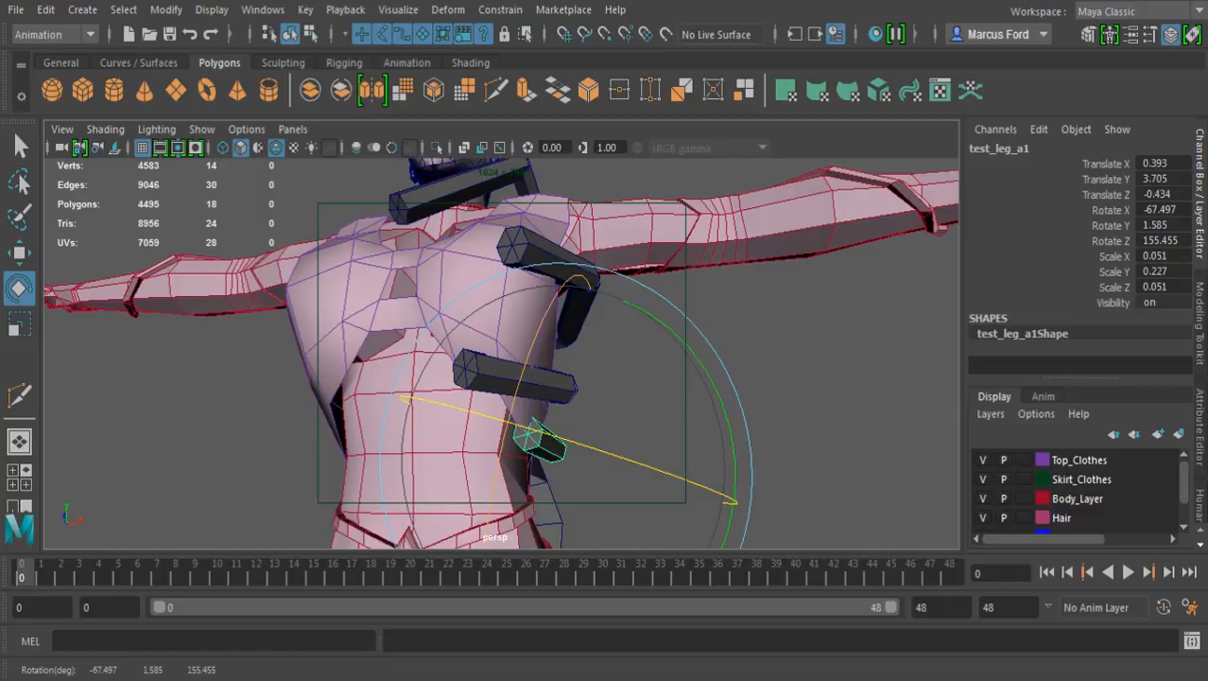
pyautogui.moveTo(517, 398); pyautogui.dragTo(510, 422)
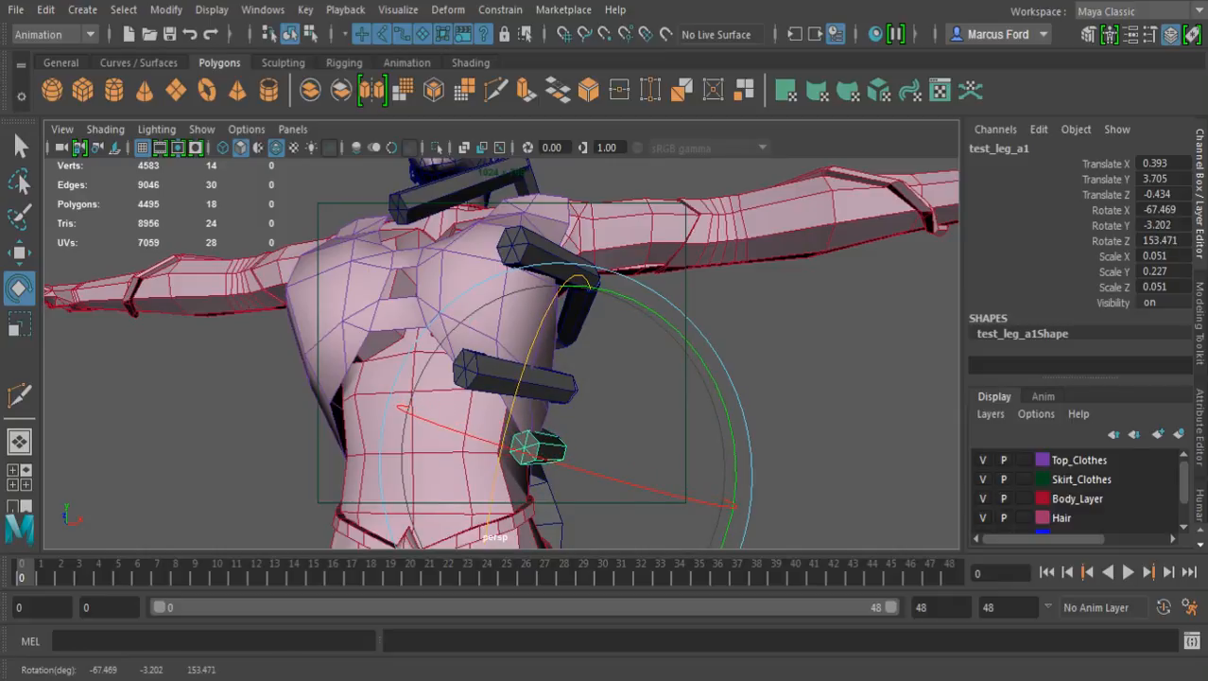
# Snap the fourth leg's end segment onto the middle segment's free end, at about 0.491 in X, 3.851 in Y and -0.015 in Z
pyautogui.press('q')
pyautogui.press('4')
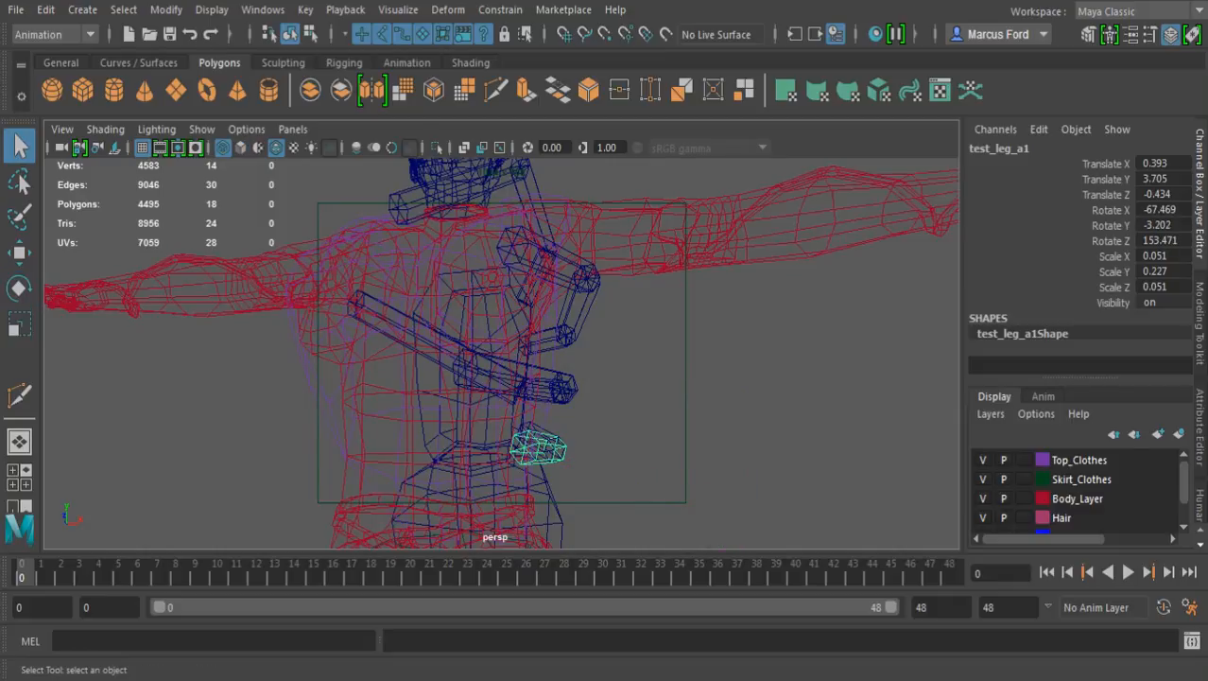
pyautogui.click(531, 416)
pyautogui.click(428, 342)
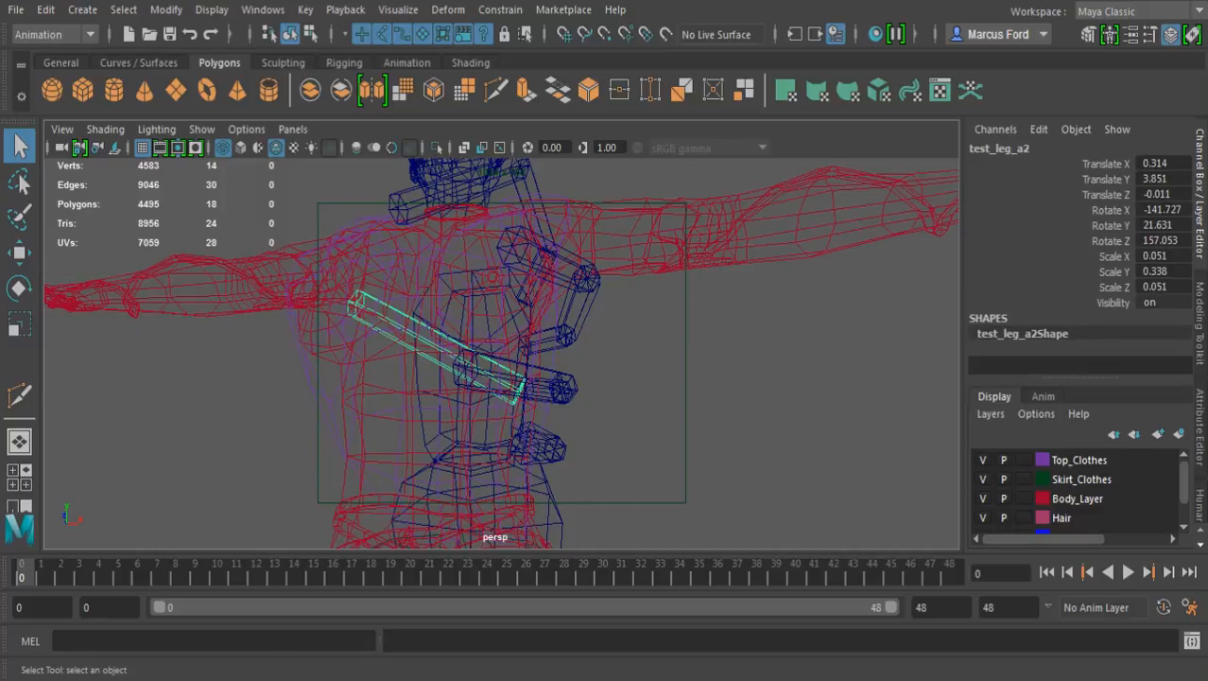
pyautogui.keyDown('alt'); pyautogui.moveTo(529, 350); pyautogui.dragTo(350, 331); pyautogui.keyUp('alt')
pyautogui.keyDown('alt'); pyautogui.moveTo(378, 331); pyautogui.dragTo(553, 343, button='right'); pyautogui.keyUp('alt')
pyautogui.press('w')
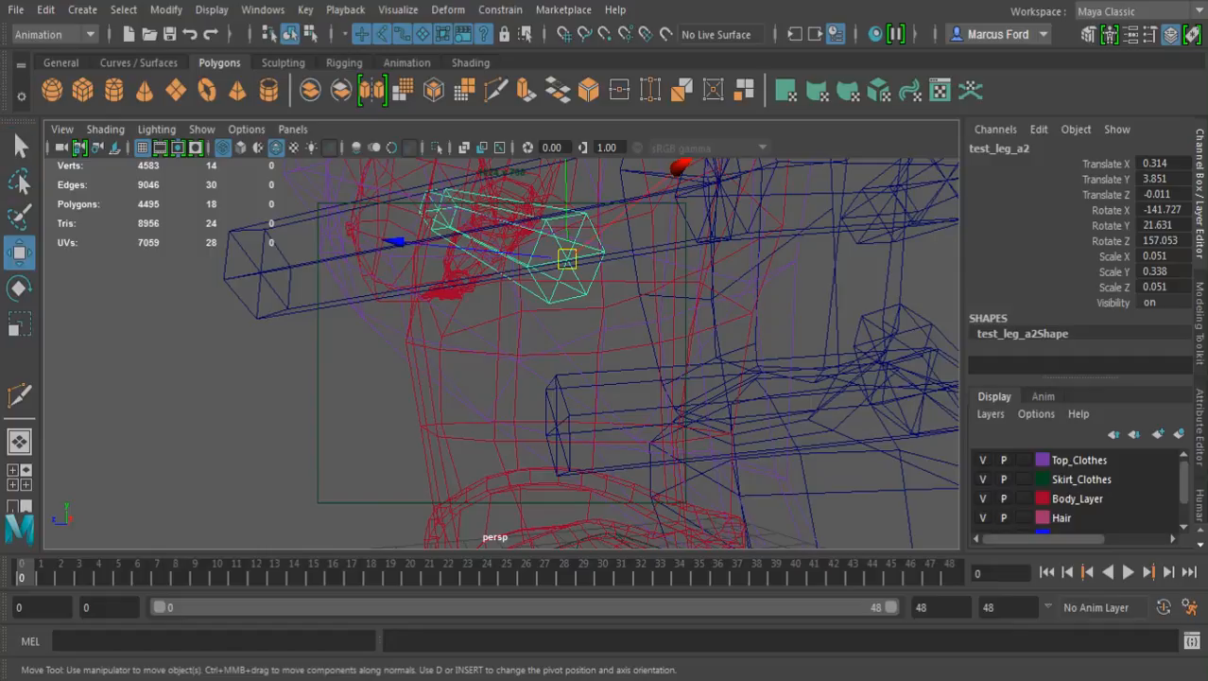
pyautogui.moveTo(566, 259); pyautogui.dragTo(556, 427)
pyautogui.press('5')
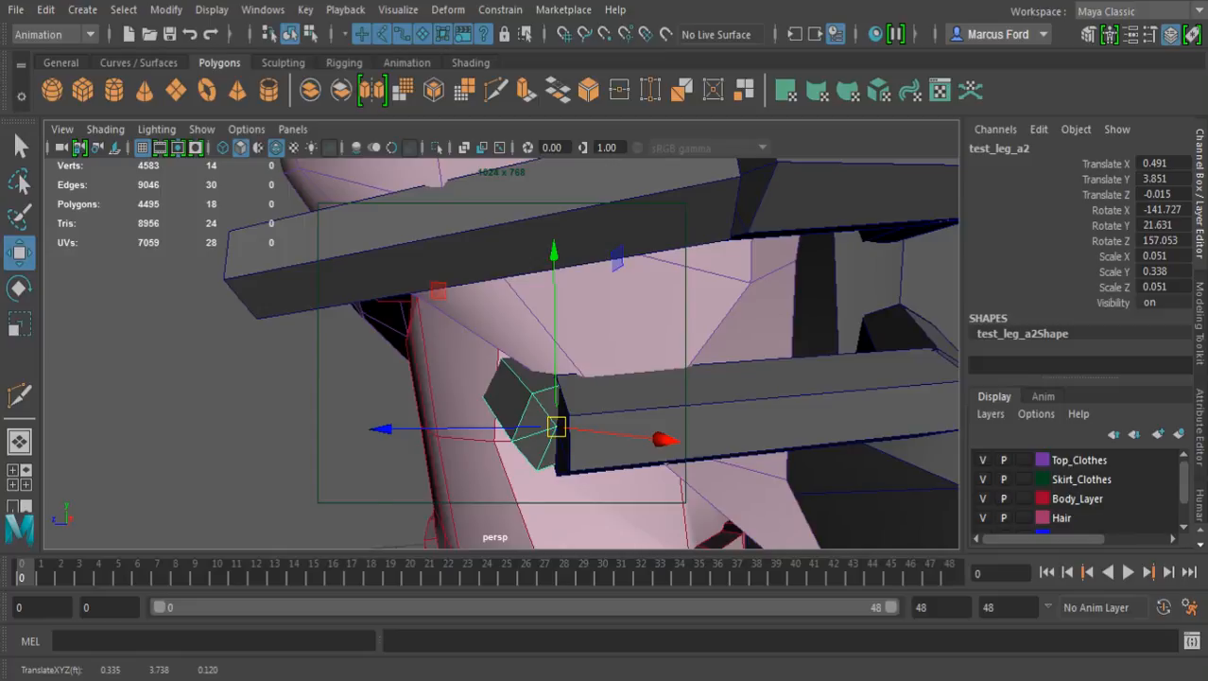
# Rotate the fourth leg's end segment to about -91.5 degrees in X, 4.2 in Y and 166.3 in Z
pyautogui.keyDown('alt'); pyautogui.moveTo(530, 378); pyautogui.dragTo(624, 378); pyautogui.keyUp('alt')
pyautogui.keyDown('alt'); pyautogui.moveTo(624, 378); pyautogui.dragTo(510, 378, button='right'); pyautogui.keyUp('alt')
pyautogui.keyDown('alt'); pyautogui.moveTo(510, 379); pyautogui.dragTo(548, 379); pyautogui.keyUp('alt')
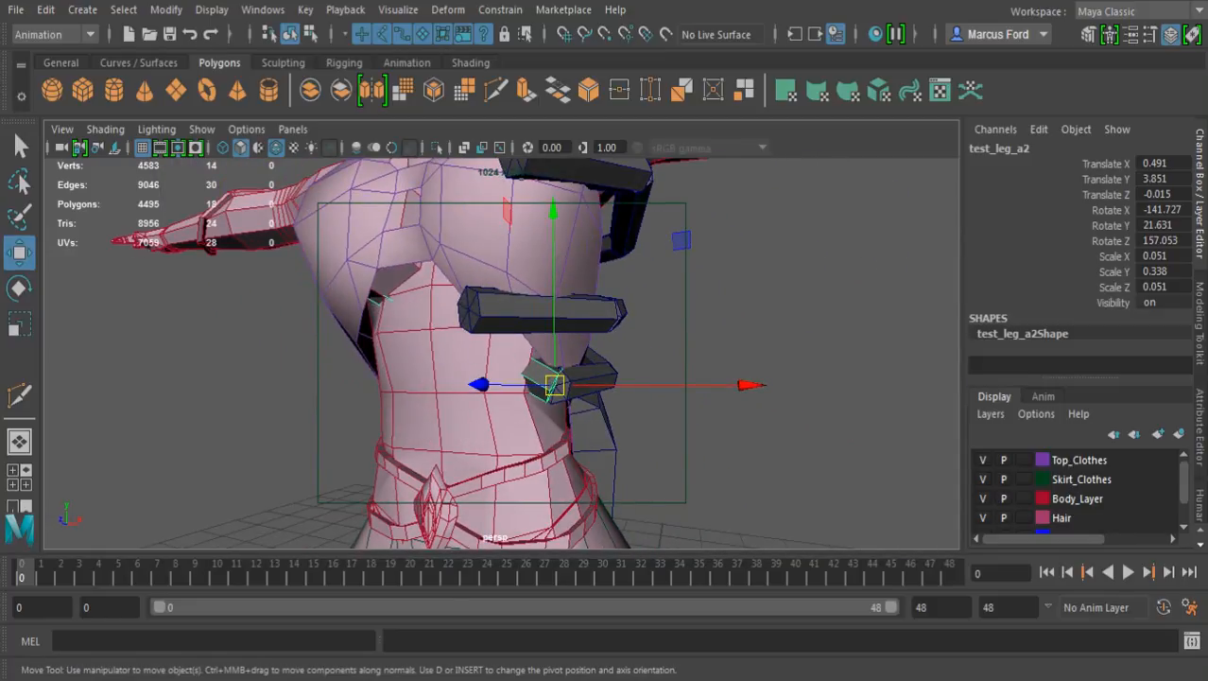
pyautogui.press('e')
pyautogui.moveTo(560, 334); pyautogui.dragTo(650, 388)
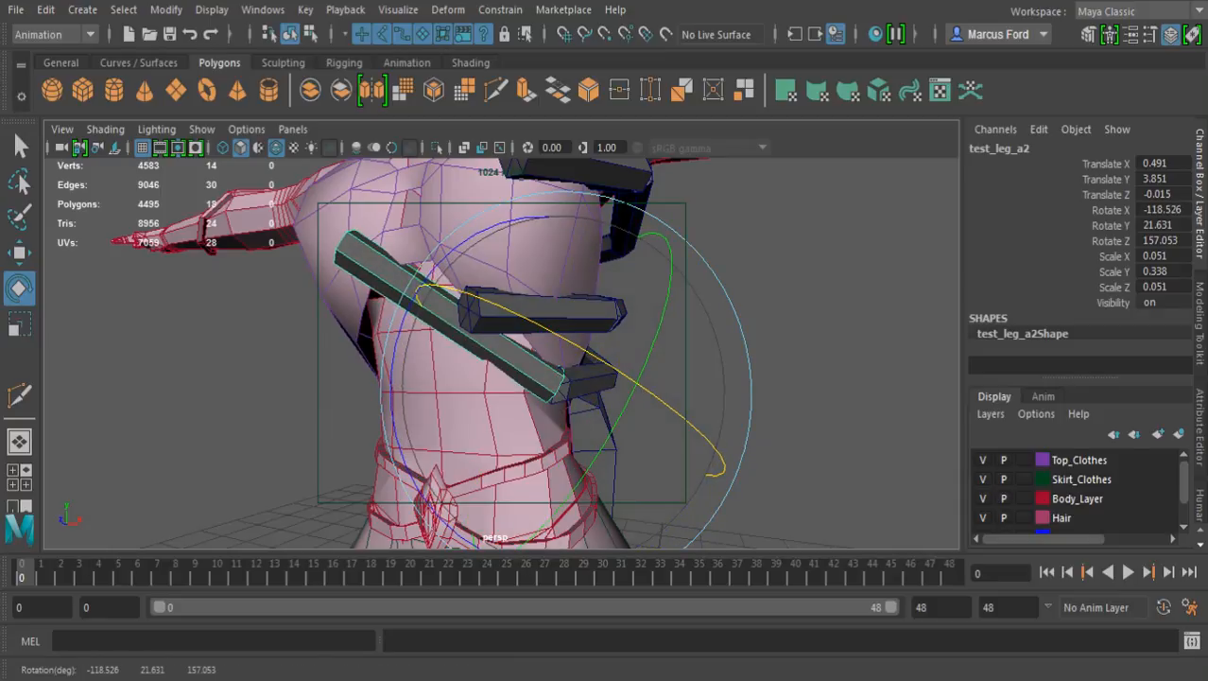
pyautogui.moveTo(412, 480); pyautogui.dragTo(458, 407)
pyautogui.moveTo(565, 179); pyautogui.dragTo(322, 274)
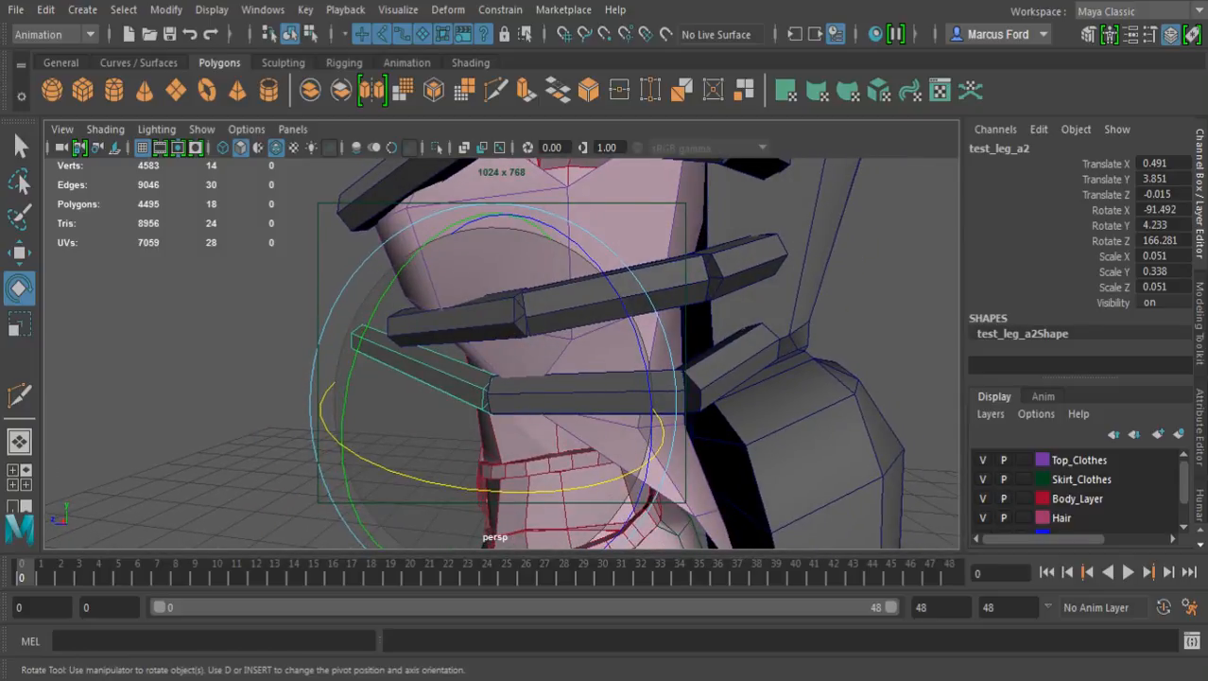
pyautogui.keyDown('alt'); pyautogui.moveTo(444, 369); pyautogui.dragTo(475, 351); pyautogui.keyUp('alt')
# Lengthen the fourth leg's middle segment by scaling it along its long axis toward the front of the body
pyautogui.press('q')
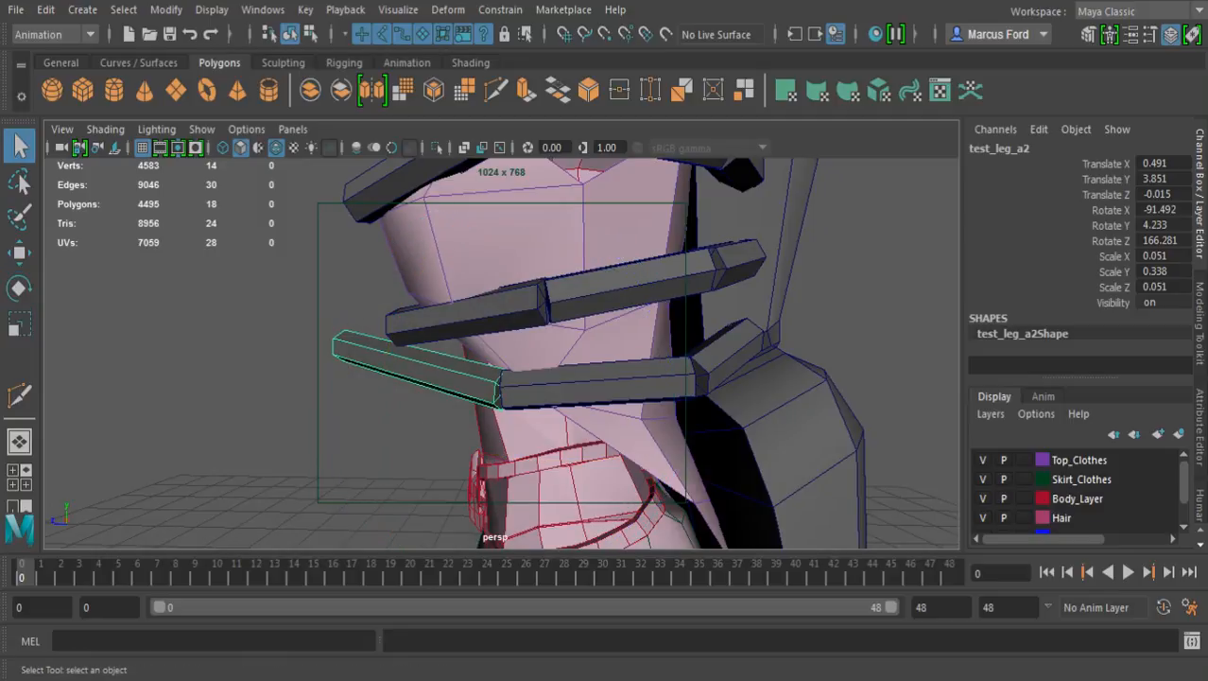
pyautogui.click(596, 384)
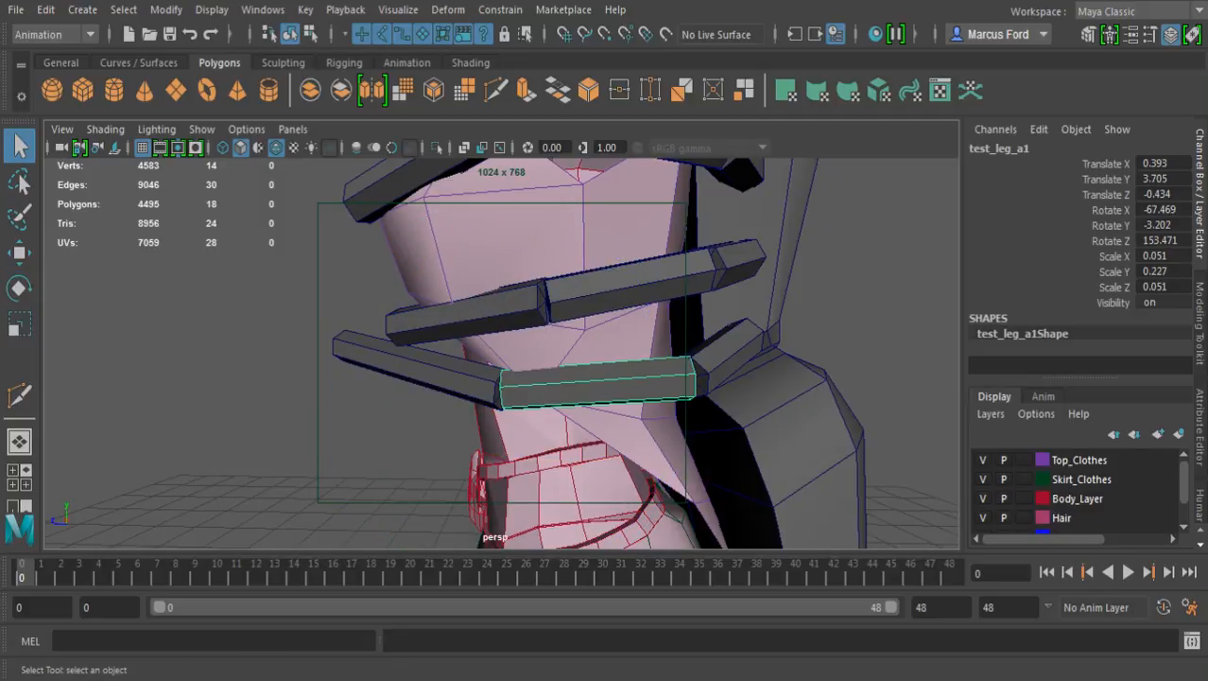
pyautogui.press('r')
pyautogui.moveTo(876, 367); pyautogui.dragTo(929, 363)
# Vertex-snap the fourth leg's end segment to the lengthened middle segment, at about 0.517 in X, 3.888 in Y and 0.092 in Z
pyautogui.press('w')
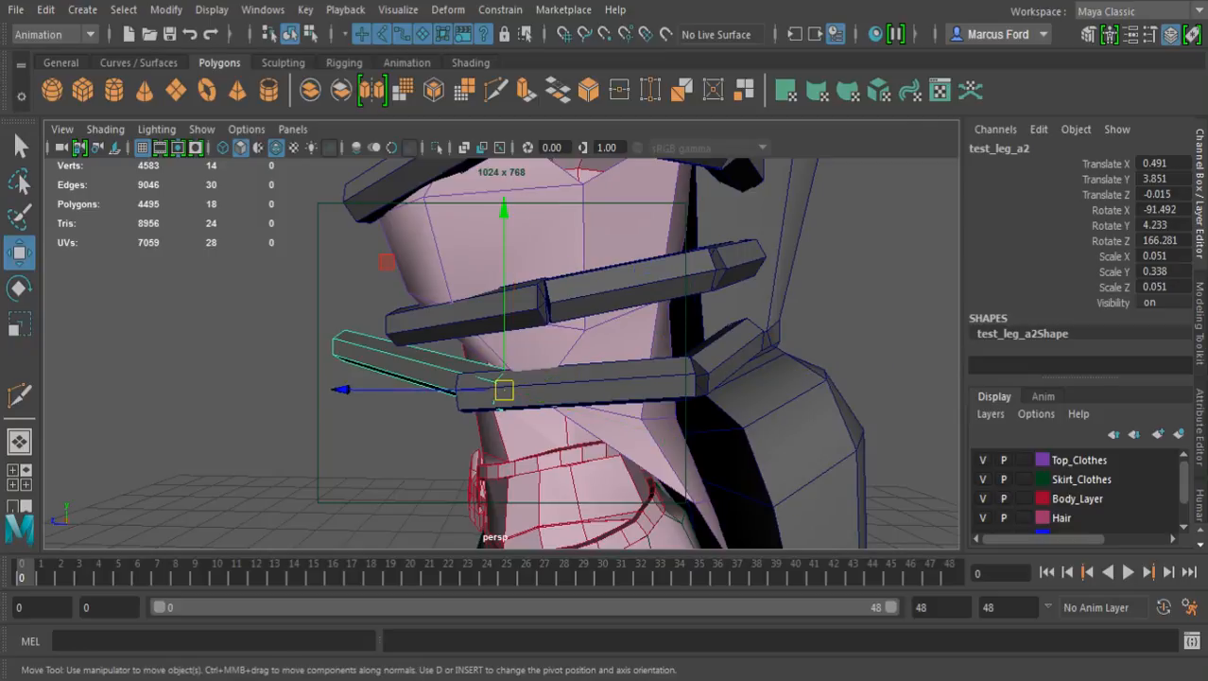
pyautogui.keyDown('alt'); pyautogui.moveTo(504, 368); pyautogui.dragTo(671, 383); pyautogui.keyUp('alt')
pyautogui.scroll(3, 558, 373)
pyautogui.press('v')
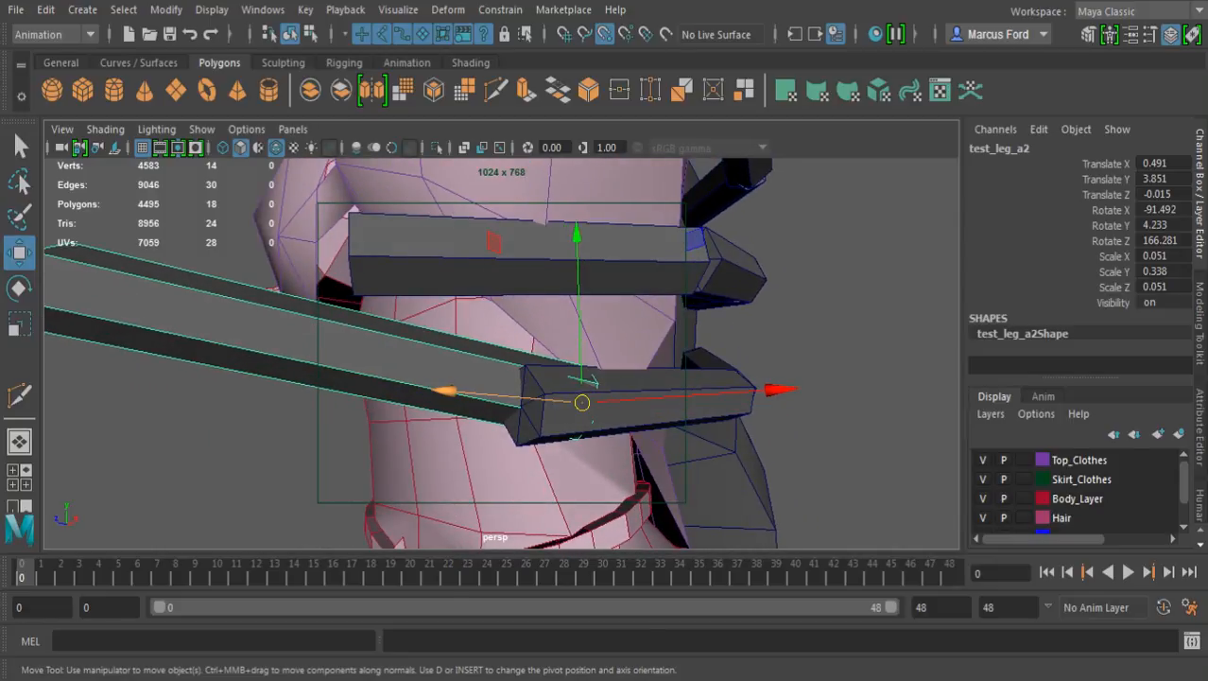
pyautogui.moveTo(582, 403); pyautogui.dragTo(521, 406)
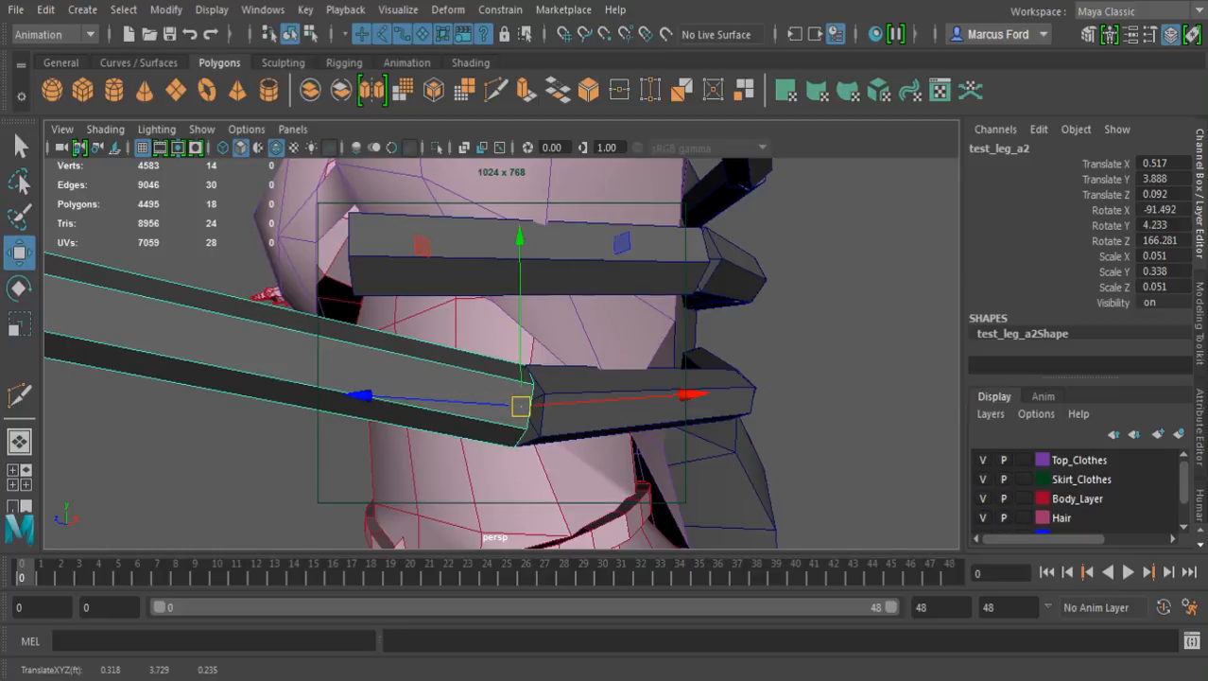
# Shorten the fourth leg's end segment to a Y scale of about 0.289
pyautogui.press('r')
pyautogui.scroll(-6, 665, 436)
pyautogui.keyDown('alt'); pyautogui.moveTo(665, 436); pyautogui.dragTo(818, 331); pyautogui.keyUp('alt')
pyautogui.scroll(6, 795, 399)
# Rotate the fourth leg's end segment to about -140.8 degrees in X so it wraps across the front of the waist
pyautogui.press('e')
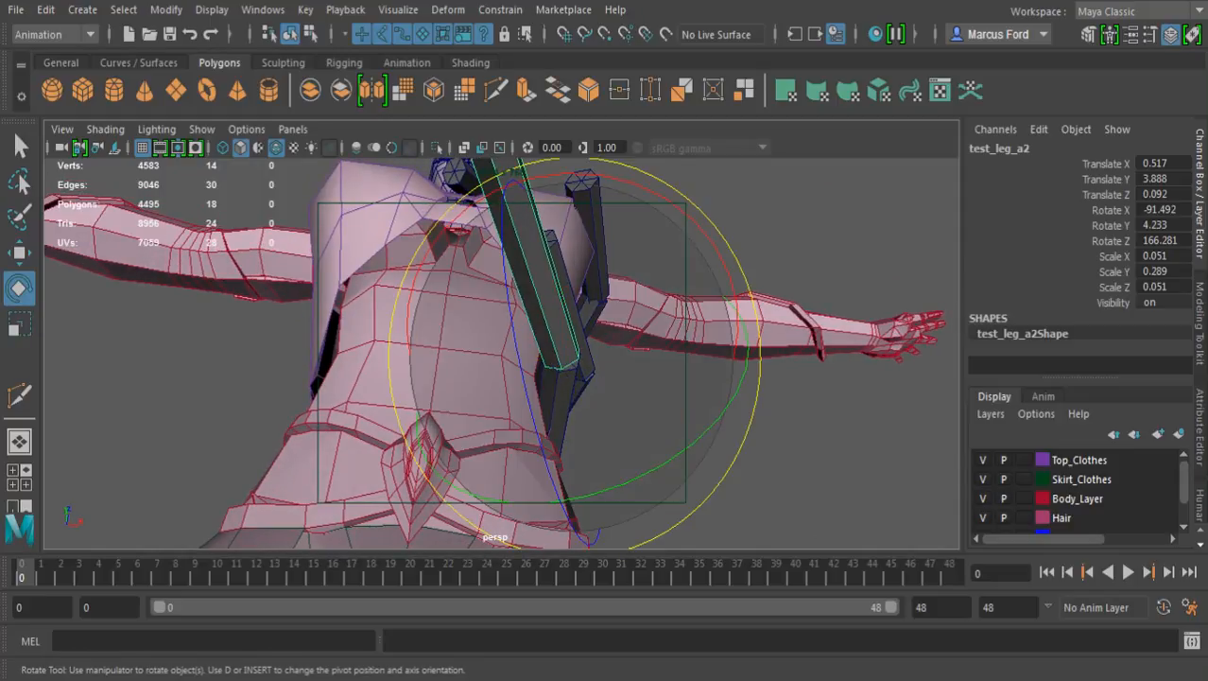
pyautogui.moveTo(623, 179); pyautogui.dragTo(261, 292)
pyautogui.keyDown('alt'); pyautogui.moveTo(261, 292); pyautogui.dragTo(123, 317, button='right'); pyautogui.keyUp('alt')
pyautogui.keyDown('alt'); pyautogui.moveTo(123, 317); pyautogui.dragTo(138, 367, button='middle'); pyautogui.keyUp('alt')
pyautogui.keyDown('alt'); pyautogui.moveTo(138, 367); pyautogui.dragTo(595, 283); pyautogui.keyUp('alt')
pyautogui.keyDown('alt'); pyautogui.moveTo(595, 284); pyautogui.dragTo(662, 283, button='right'); pyautogui.keyUp('alt')
pyautogui.keyDown('alt'); pyautogui.moveTo(662, 283); pyautogui.dragTo(326, 241); pyautogui.keyUp('alt')
pyautogui.keyDown('alt'); pyautogui.moveTo(491, 284); pyautogui.dragTo(341, 295); pyautogui.keyUp('alt')
pyautogui.keyDown('alt'); pyautogui.moveTo(530, 312); pyautogui.dragTo(397, 317, button='right'); pyautogui.keyUp('alt')
pyautogui.keyDown('alt'); pyautogui.moveTo(511, 331); pyautogui.dragTo(805, 285); pyautogui.keyUp('alt')
pyautogui.keyDown('alt'); pyautogui.moveTo(511, 331); pyautogui.dragTo(643, 336, button='right'); pyautogui.keyUp('alt')
pyautogui.keyDown('alt'); pyautogui.moveTo(530, 331); pyautogui.dragTo(593, 338, button='middle'); pyautogui.keyUp('alt')
pyautogui.keyDown('alt'); pyautogui.moveTo(594, 338); pyautogui.dragTo(698, 354); pyautogui.keyUp('alt')
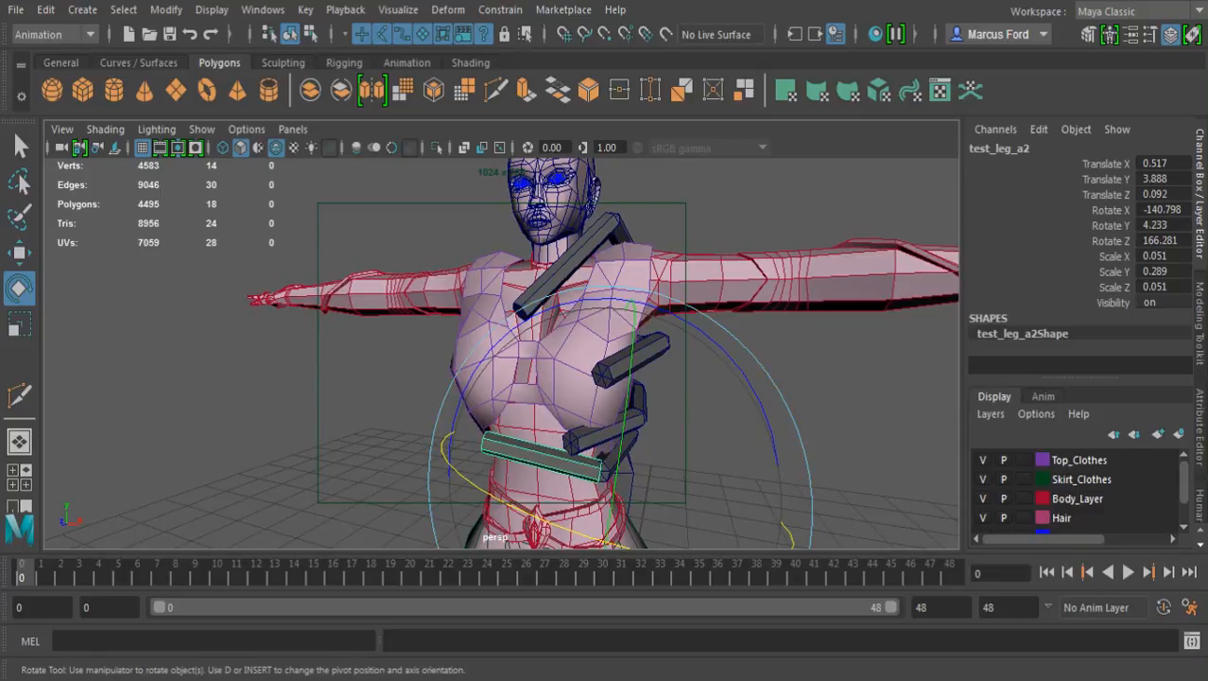
# Deselect everything and save the scene
pyautogui.hotkey('alt', 'd')
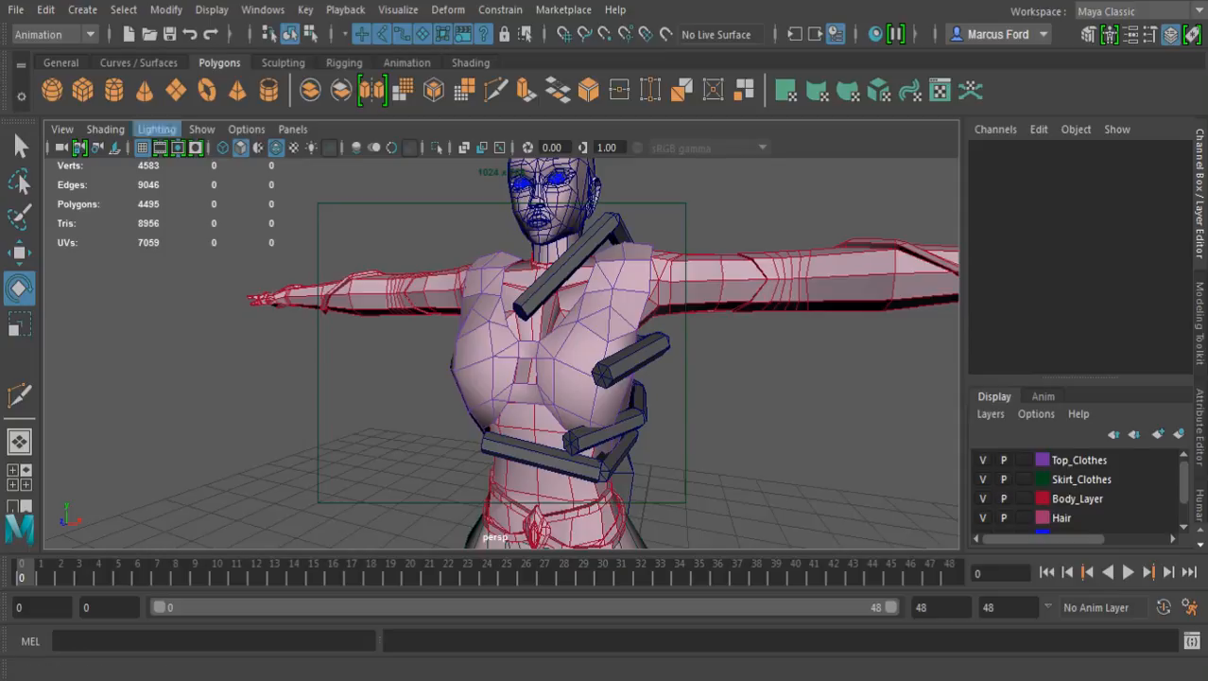
pyautogui.click(171, 35)
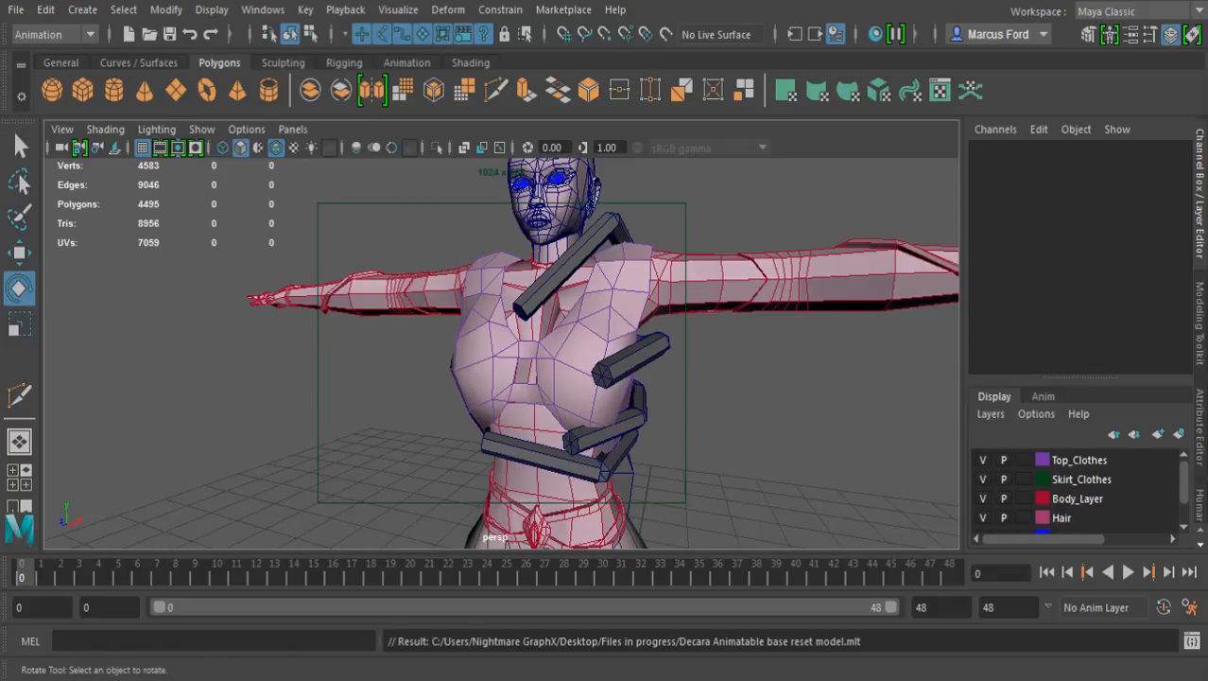
# Examine the four posed legs and the backpack around the torso from the front, side and back
pyautogui.keyDown('alt'); pyautogui.moveTo(662, 359); pyautogui.dragTo(576, 359, button='right'); pyautogui.keyUp('alt')
pyautogui.keyDown('alt'); pyautogui.moveTo(577, 359); pyautogui.dragTo(330, 357); pyautogui.keyUp('alt')
pyautogui.keyDown('alt'); pyautogui.moveTo(530, 407); pyautogui.dragTo(515, 350, button='middle'); pyautogui.keyUp('alt')
pyautogui.keyDown('alt'); pyautogui.moveTo(515, 350); pyautogui.dragTo(432, 409); pyautogui.keyUp('alt')
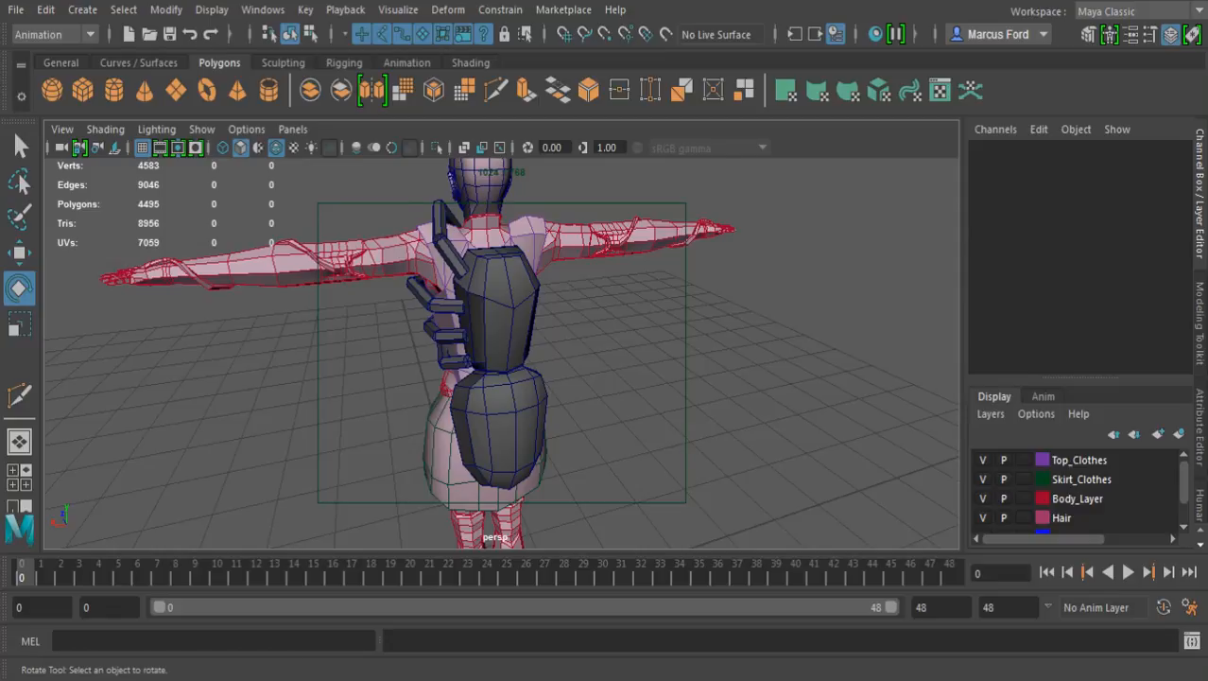
pyautogui.keyDown('alt'); pyautogui.moveTo(501, 354); pyautogui.dragTo(586, 350); pyautogui.keyUp('alt')
pyautogui.keyDown('alt'); pyautogui.moveTo(530, 322); pyautogui.dragTo(506, 398, button='middle'); pyautogui.keyUp('alt')
pyautogui.keyDown('alt'); pyautogui.moveTo(506, 397); pyautogui.dragTo(657, 402); pyautogui.keyUp('alt')
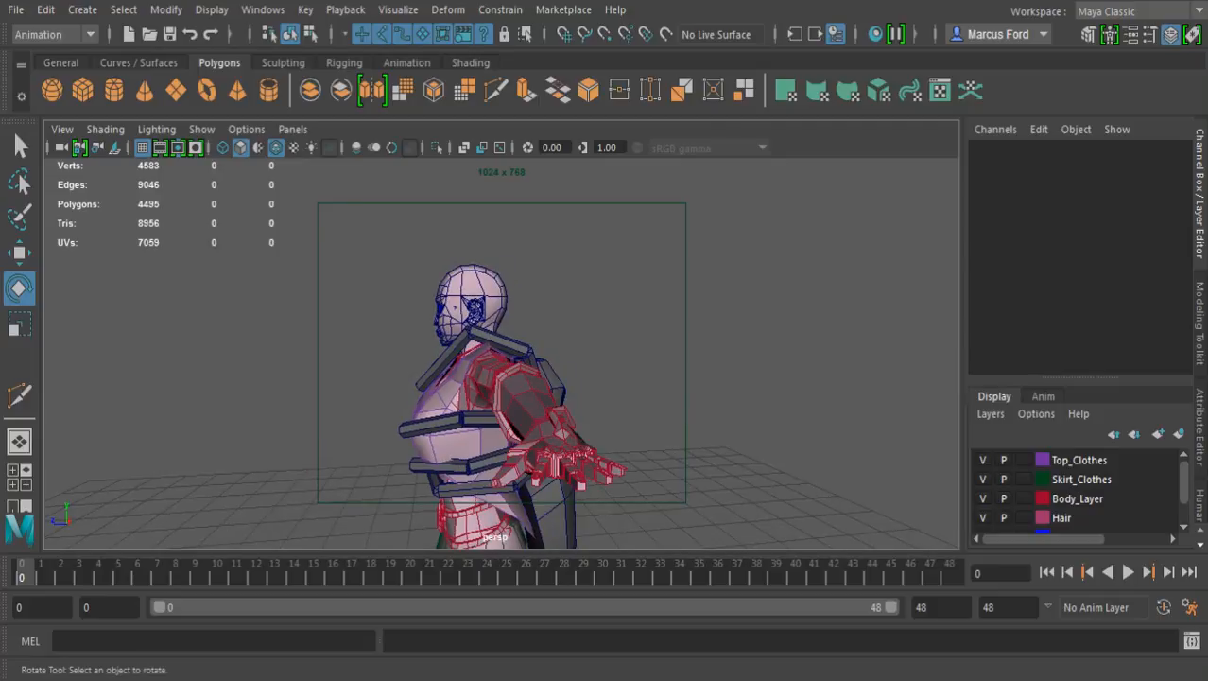
pyautogui.keyDown('alt'); pyautogui.moveTo(530, 360); pyautogui.dragTo(667, 421); pyautogui.keyUp('alt')
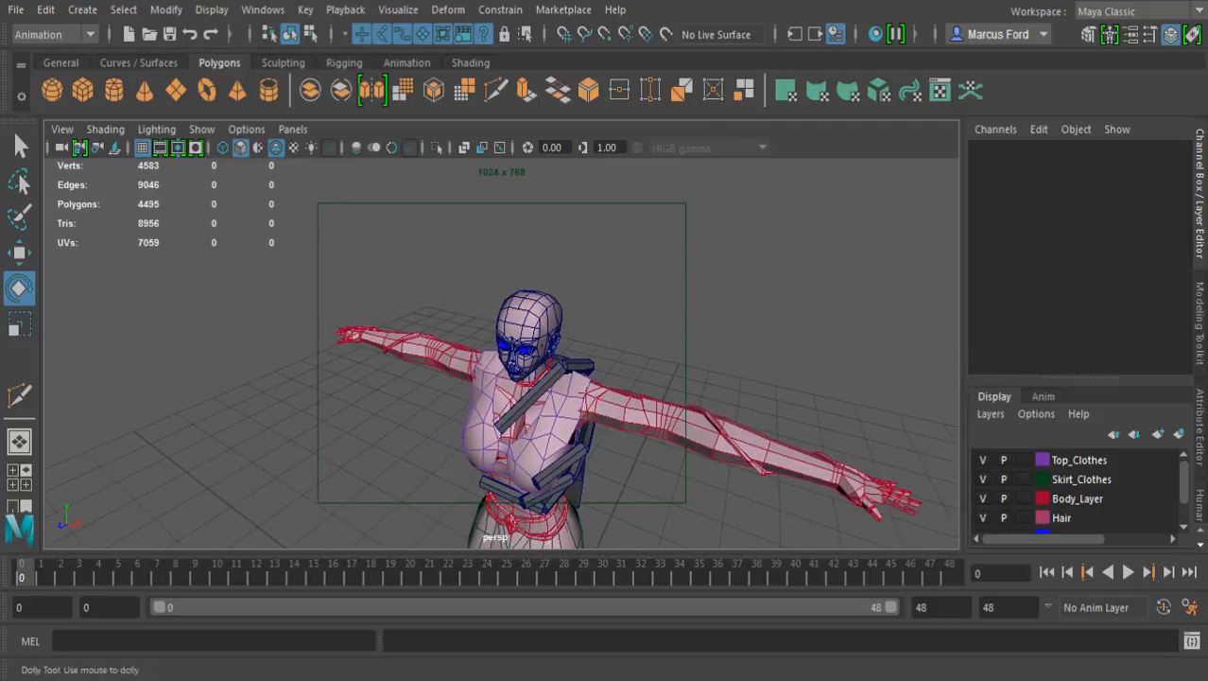
pyautogui.keyDown('alt'); pyautogui.moveTo(529, 378); pyautogui.dragTo(653, 397, button='right'); pyautogui.keyUp('alt')
pyautogui.keyDown('alt'); pyautogui.moveTo(568, 397); pyautogui.dragTo(629, 322); pyautogui.keyUp('alt')
pyautogui.keyDown('alt'); pyautogui.moveTo(628, 378); pyautogui.dragTo(558, 338, button='middle'); pyautogui.keyUp('alt')
pyautogui.moveTo(577, 349)
pyautogui.keyDown('alt'); pyautogui.mouseDown()
pyautogui.moveTo(548, 345)
pyautogui.moveTo(587, 348)
pyautogui.mouseUp(); pyautogui.keyUp('alt')
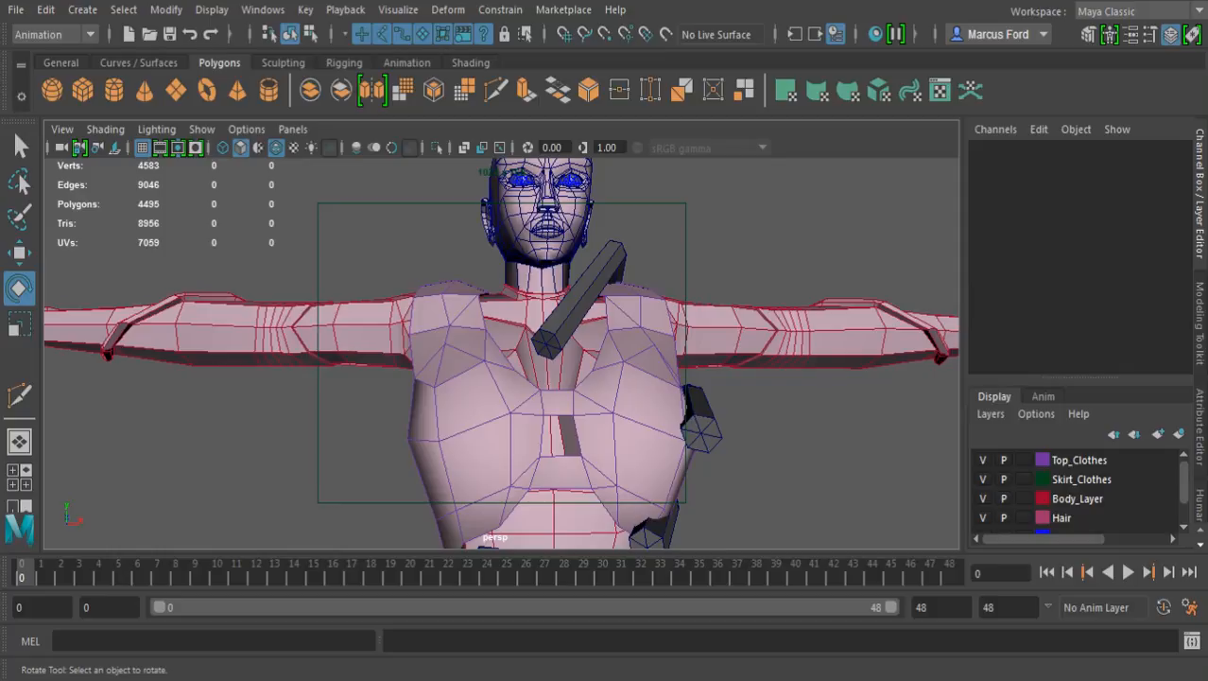
pyautogui.keyDown('alt'); pyautogui.moveTo(586, 348); pyautogui.dragTo(478, 379); pyautogui.keyUp('alt')
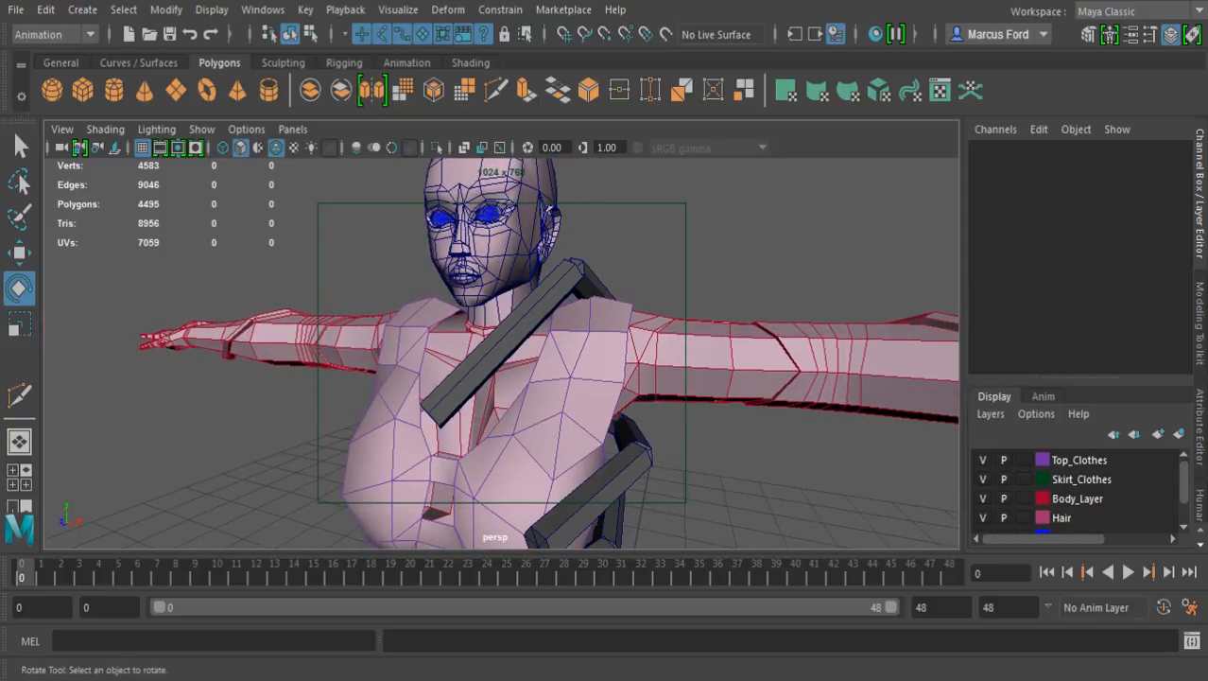
pyautogui.keyDown('alt'); pyautogui.moveTo(662, 355); pyautogui.dragTo(294, 355); pyautogui.keyUp('alt')
pyautogui.keyDown('alt'); pyautogui.moveTo(473, 378); pyautogui.dragTo(501, 288, button='middle'); pyautogui.keyUp('alt')
pyautogui.keyDown('alt'); pyautogui.moveTo(501, 326); pyautogui.dragTo(450, 302); pyautogui.keyUp('alt')
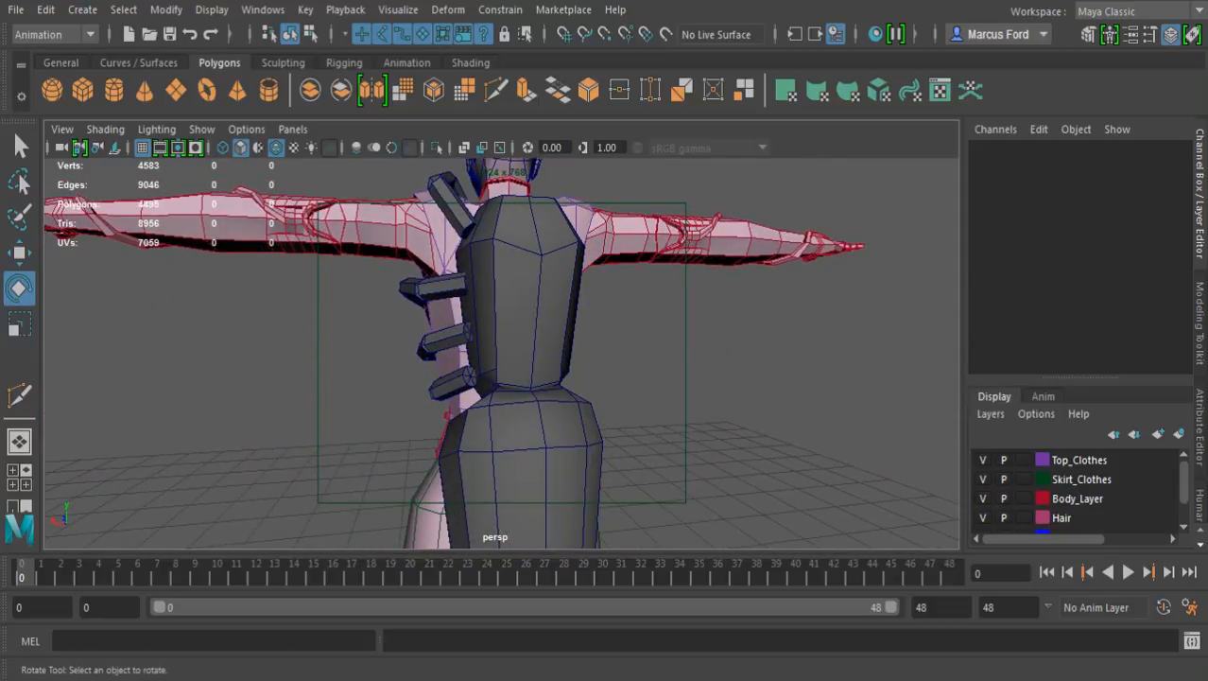
pyautogui.keyDown('alt'); pyautogui.moveTo(464, 379); pyautogui.dragTo(486, 297, button='middle'); pyautogui.keyUp('alt')
pyautogui.keyDown('alt'); pyautogui.moveTo(539, 326); pyautogui.dragTo(411, 341); pyautogui.keyUp('alt')
pyautogui.keyDown('alt'); pyautogui.moveTo(473, 284); pyautogui.dragTo(477, 444, button='middle'); pyautogui.keyUp('alt')
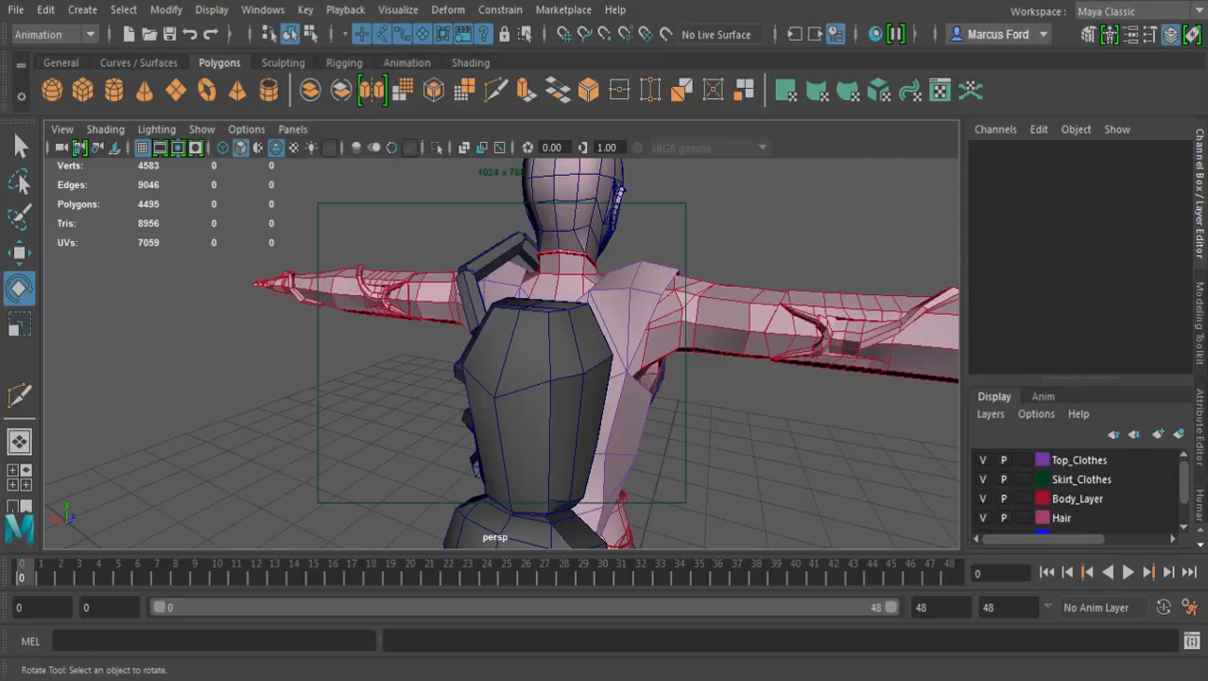
pyautogui.keyDown('alt'); pyautogui.moveTo(473, 331); pyautogui.dragTo(610, 326); pyautogui.keyUp('alt')
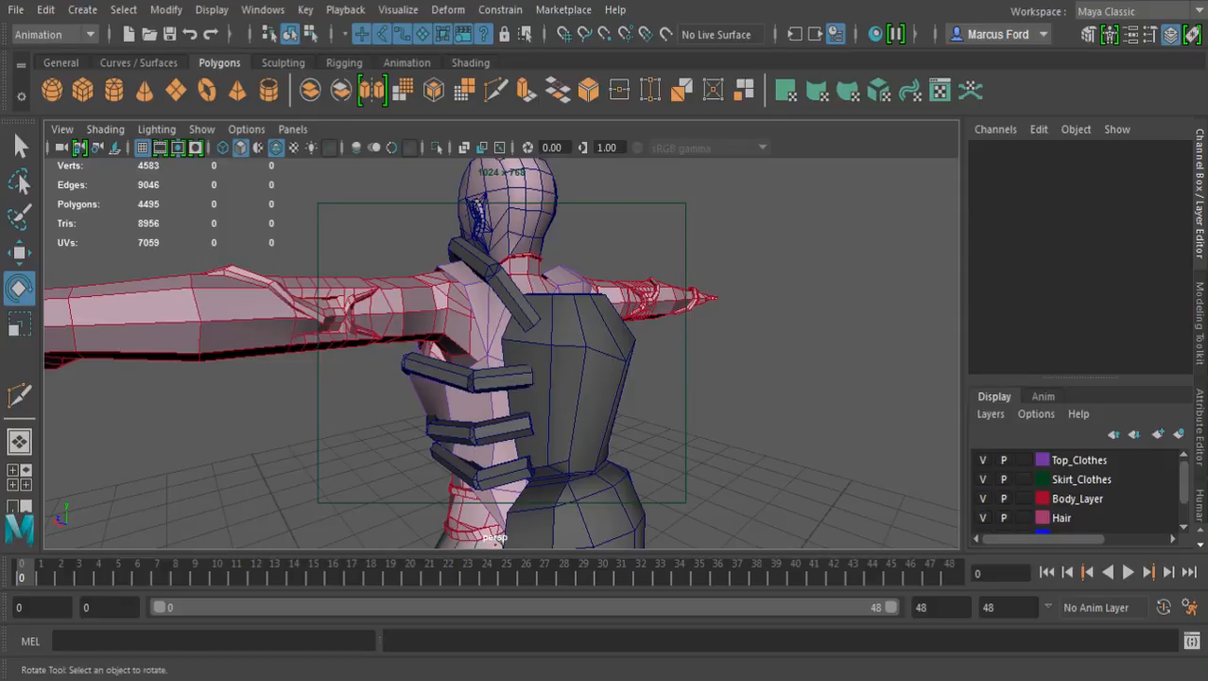
pyautogui.keyDown('alt'); pyautogui.moveTo(473, 331); pyautogui.dragTo(756, 326); pyautogui.keyUp('alt')
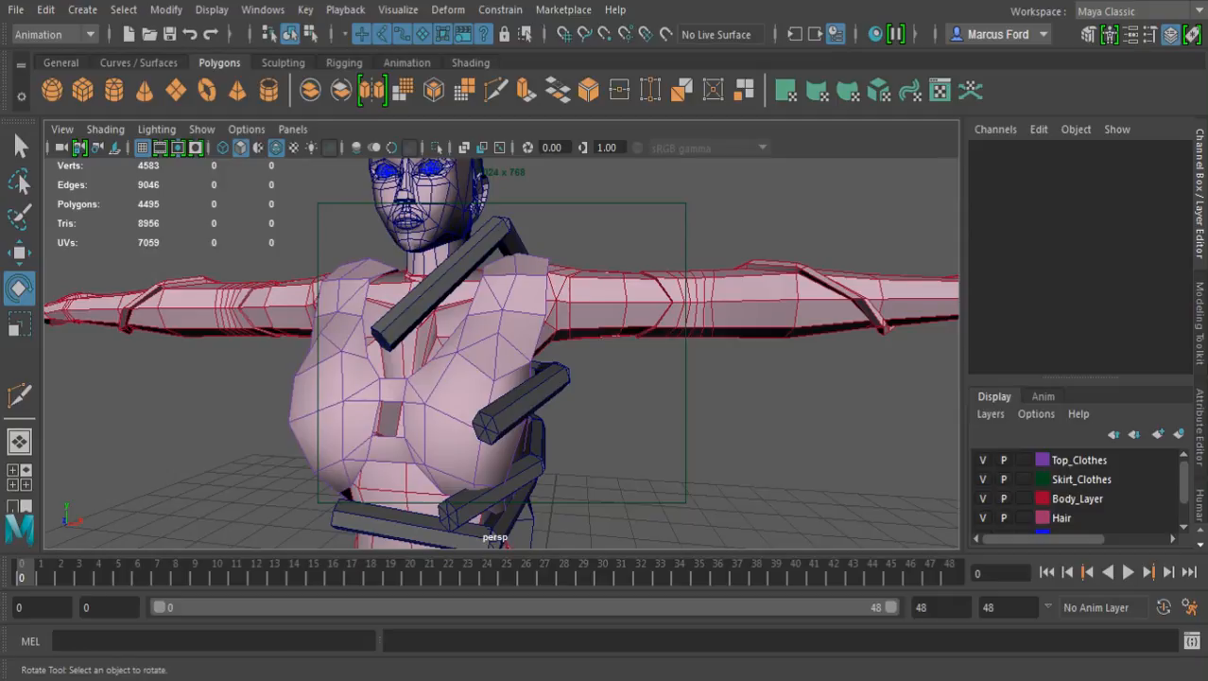
# Inspect the face and the upper leg's placement beside the neck in close-up
pyautogui.scroll(-3, 501, 353)
pyautogui.keyDown('alt'); pyautogui.moveTo(501, 352); pyautogui.dragTo(565, 371); pyautogui.keyUp('alt')
pyautogui.keyDown('alt'); pyautogui.moveTo(511, 359); pyautogui.dragTo(566, 422, button='middle'); pyautogui.keyUp('alt')
pyautogui.keyDown('alt'); pyautogui.moveTo(566, 422); pyautogui.dragTo(585, 397); pyautogui.keyUp('alt')
pyautogui.keyDown('alt'); pyautogui.moveTo(584, 397); pyautogui.dragTo(626, 433, button='middle'); pyautogui.keyUp('alt')
pyautogui.keyDown('alt'); pyautogui.moveTo(626, 433); pyautogui.dragTo(756, 443, button='right'); pyautogui.keyUp('alt')
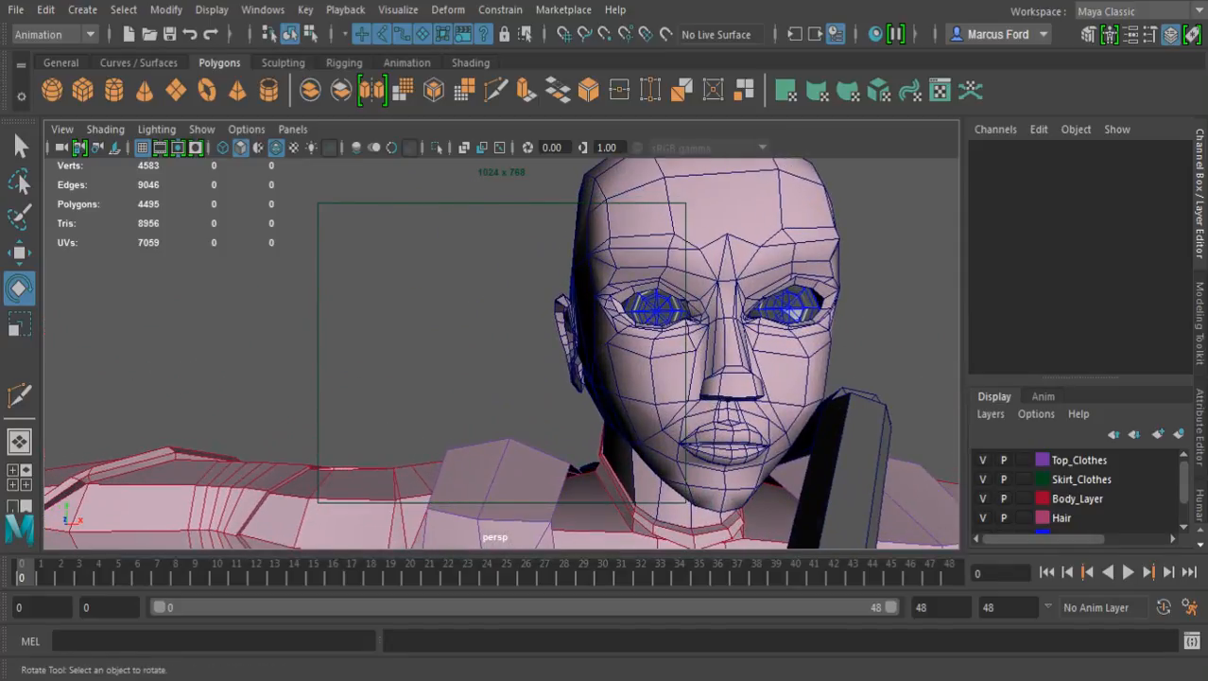
pyautogui.keyDown('alt'); pyautogui.moveTo(681, 406); pyautogui.dragTo(559, 400, button='middle'); pyautogui.keyUp('alt')
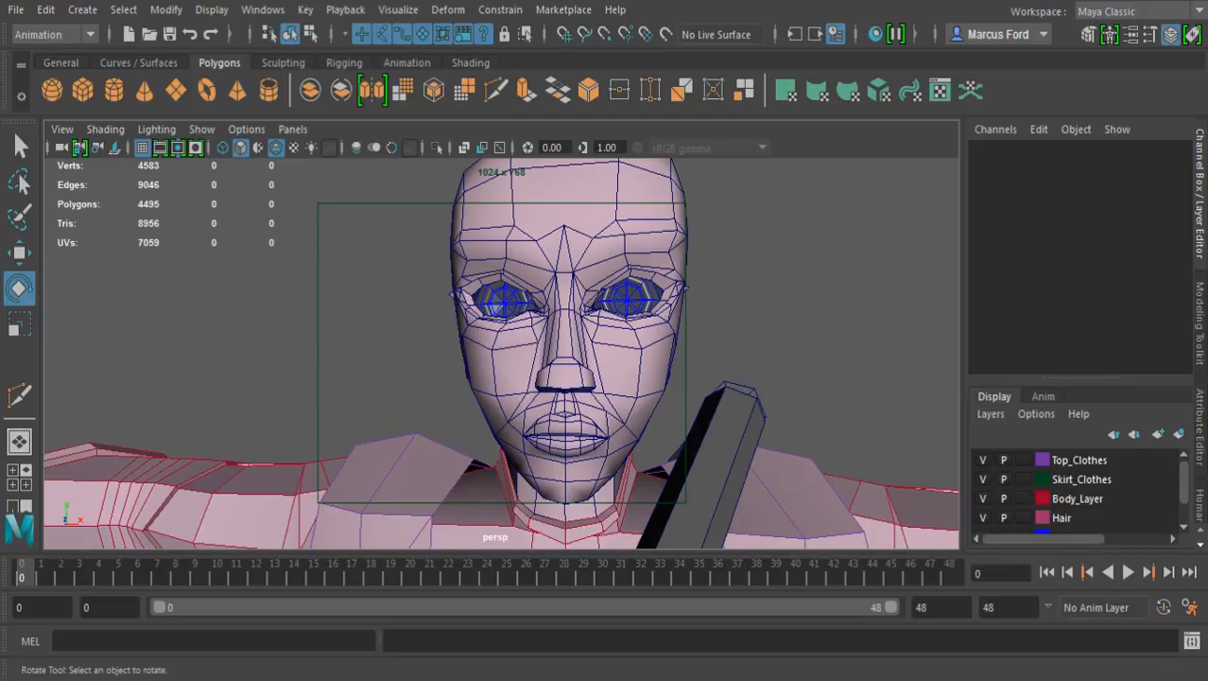
pyautogui.keyDown('alt'); pyautogui.moveTo(559, 400); pyautogui.dragTo(648, 391); pyautogui.keyUp('alt')
pyautogui.keyDown('alt'); pyautogui.moveTo(649, 392); pyautogui.dragTo(572, 389, button='right'); pyautogui.keyUp('alt')
pyautogui.keyDown('alt'); pyautogui.moveTo(577, 387); pyautogui.dragTo(547, 291, button='middle'); pyautogui.keyUp('alt')
pyautogui.keyDown('alt'); pyautogui.moveTo(547, 291); pyautogui.dragTo(802, 305); pyautogui.keyUp('alt')
# Review the back of the model, checking how the leg bases meet the backpack
pyautogui.keyDown('alt'); pyautogui.moveTo(530, 312); pyautogui.dragTo(478, 331); pyautogui.keyUp('alt')
pyautogui.keyDown('alt'); pyautogui.moveTo(477, 397); pyautogui.dragTo(526, 171, button='middle'); pyautogui.keyUp('alt')
pyautogui.keyDown('alt'); pyautogui.moveTo(526, 283); pyautogui.dragTo(317, 299); pyautogui.keyUp('alt')
pyautogui.keyDown('alt'); pyautogui.moveTo(473, 274); pyautogui.dragTo(487, 529, button='middle'); pyautogui.keyUp('alt')
pyautogui.keyDown('alt'); pyautogui.moveTo(487, 378); pyautogui.dragTo(378, 364); pyautogui.keyUp('alt')
pyautogui.keyDown('alt'); pyautogui.moveTo(473, 350); pyautogui.dragTo(312, 349, button='right'); pyautogui.keyUp('alt')
pyautogui.keyDown('alt'); pyautogui.moveTo(472, 350); pyautogui.dragTo(490, 347); pyautogui.keyUp('alt')
pyautogui.keyDown('alt'); pyautogui.moveTo(425, 350); pyautogui.dragTo(563, 350, button='right'); pyautogui.keyUp('alt')
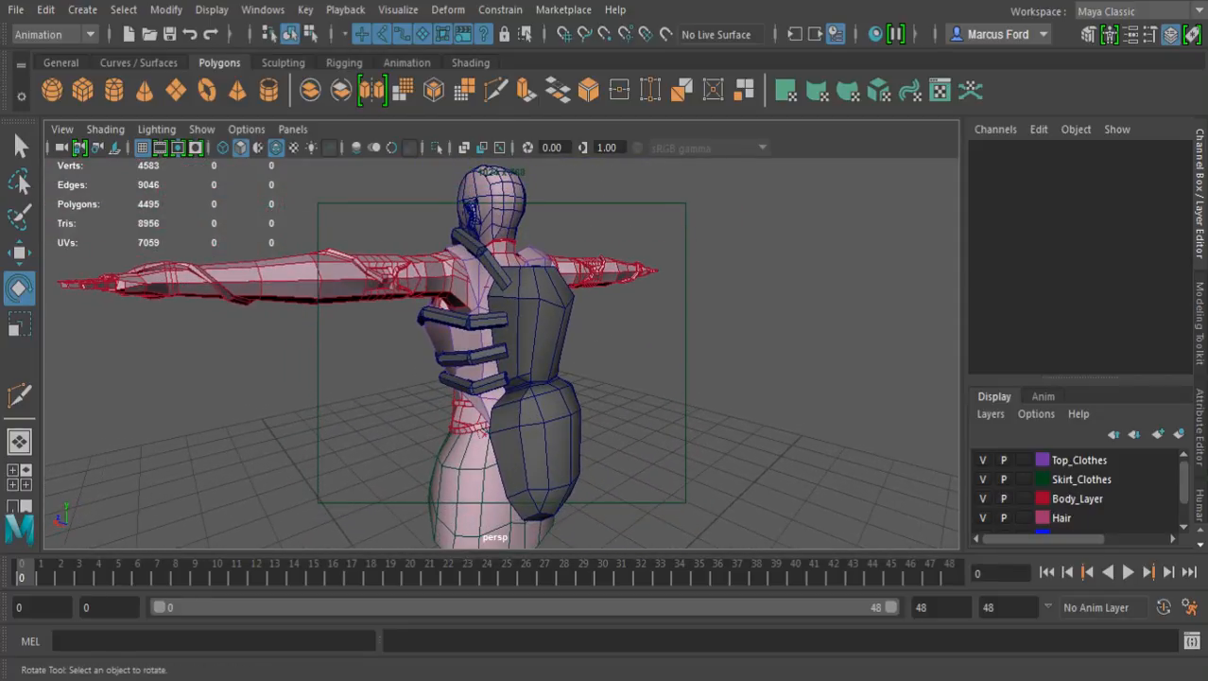
pyautogui.keyDown('alt'); pyautogui.moveTo(454, 350); pyautogui.dragTo(558, 350, button='right'); pyautogui.keyUp('alt')
pyautogui.keyDown('alt'); pyautogui.moveTo(530, 350); pyautogui.dragTo(380, 341); pyautogui.keyUp('alt')
pyautogui.keyDown('alt'); pyautogui.moveTo(380, 340); pyautogui.dragTo(449, 419, button='middle'); pyautogui.keyUp('alt')
pyautogui.keyDown('alt'); pyautogui.moveTo(450, 378); pyautogui.dragTo(492, 378, button='right'); pyautogui.keyUp('alt')
pyautogui.keyDown('alt'); pyautogui.moveTo(492, 379); pyautogui.dragTo(426, 446); pyautogui.keyUp('alt')
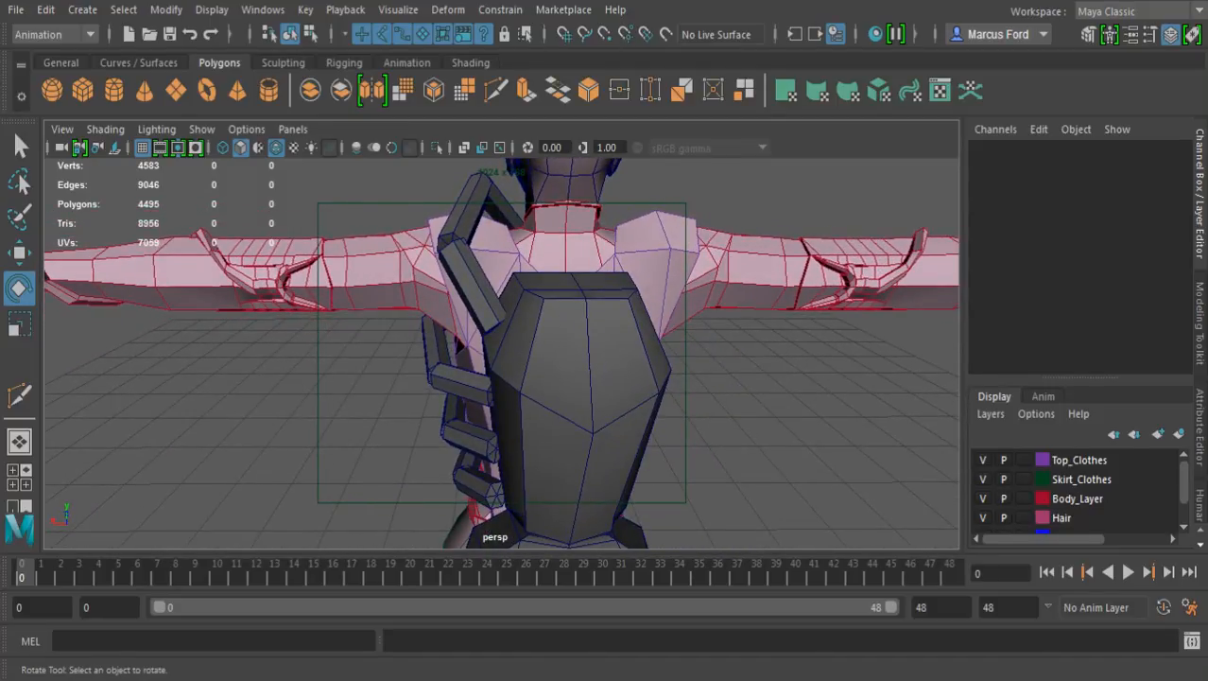
pyautogui.keyDown('alt'); pyautogui.moveTo(425, 446); pyautogui.dragTo(673, 269); pyautogui.keyUp('alt')
pyautogui.keyDown('alt'); pyautogui.moveTo(674, 270); pyautogui.dragTo(553, 280, button='middle'); pyautogui.keyUp('alt')
pyautogui.keyDown('alt'); pyautogui.moveTo(553, 281); pyautogui.dragTo(406, 308); pyautogui.keyUp('alt')
pyautogui.keyDown('alt'); pyautogui.moveTo(405, 308); pyautogui.dragTo(483, 288, button='middle'); pyautogui.keyUp('alt')
pyautogui.keyDown('alt'); pyautogui.moveTo(484, 287); pyautogui.dragTo(483, 295); pyautogui.keyUp('alt')
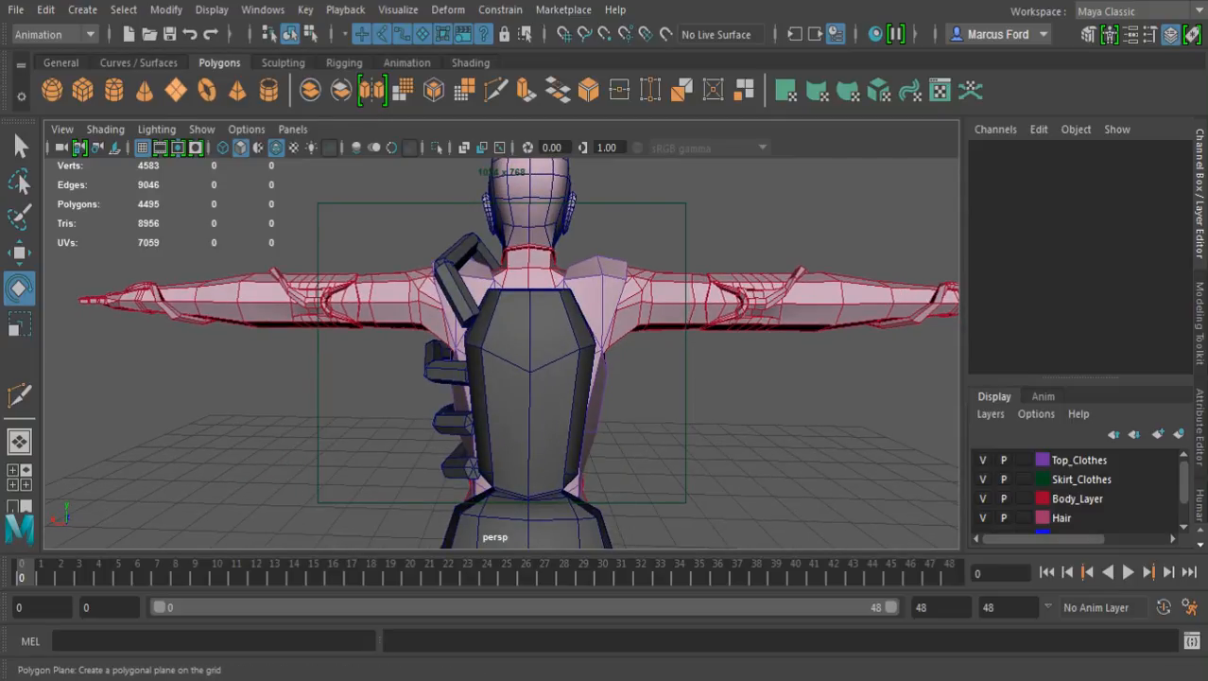
# Create a polygon cylinder and move it beside the character to about 2.453 in X
pyautogui.click(114, 90)
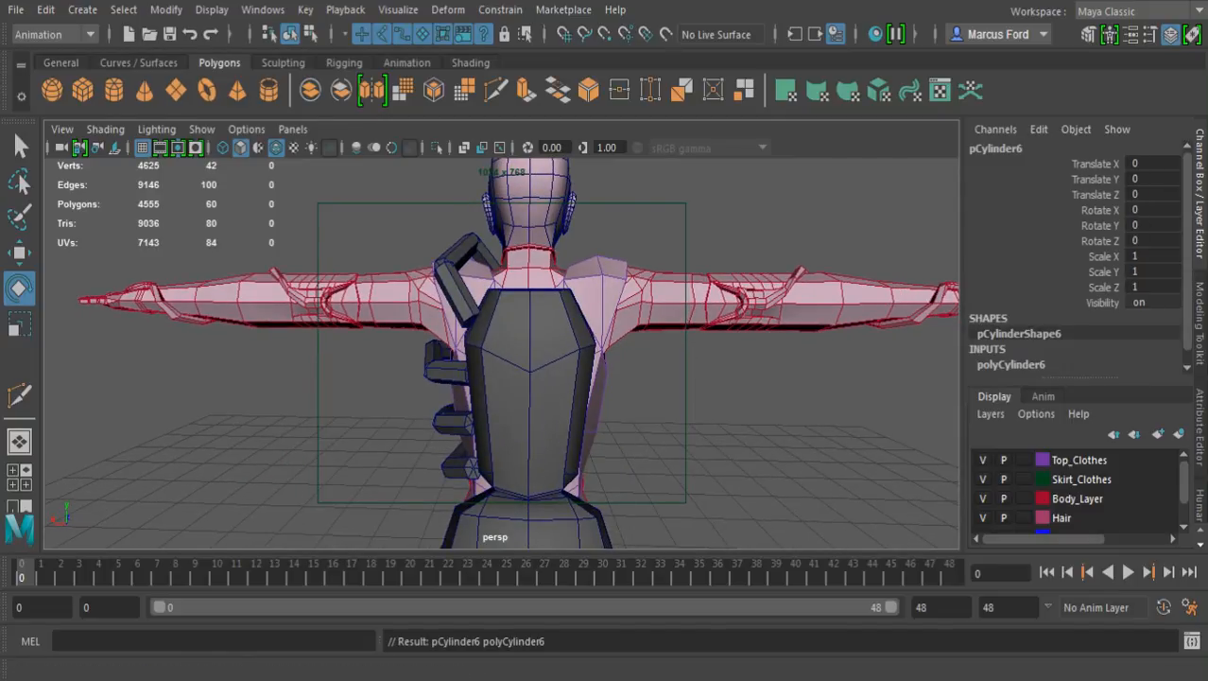
pyautogui.scroll(-6, 501, 353)
pyautogui.keyDown('alt'); pyautogui.moveTo(501, 322); pyautogui.dragTo(504, 367); pyautogui.keyUp('alt')
pyautogui.keyDown('alt'); pyautogui.moveTo(504, 367); pyautogui.dragTo(593, 321, button='middle'); pyautogui.keyUp('alt')
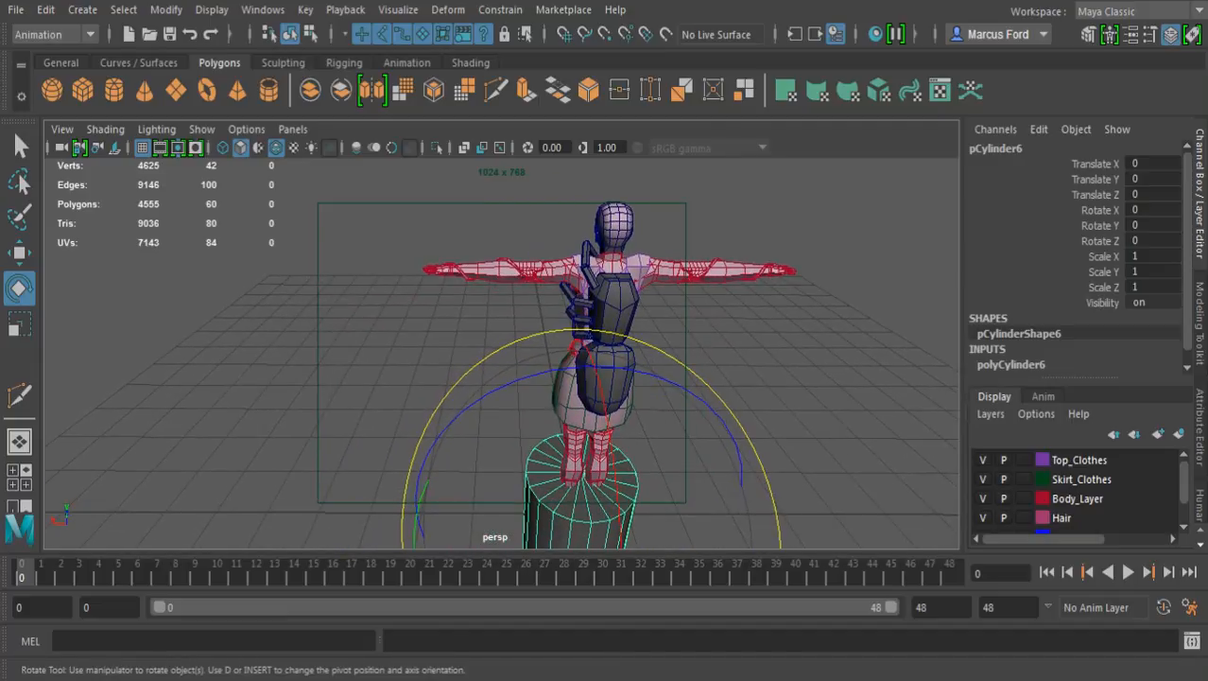
pyautogui.scroll(-1, 1076, 257)
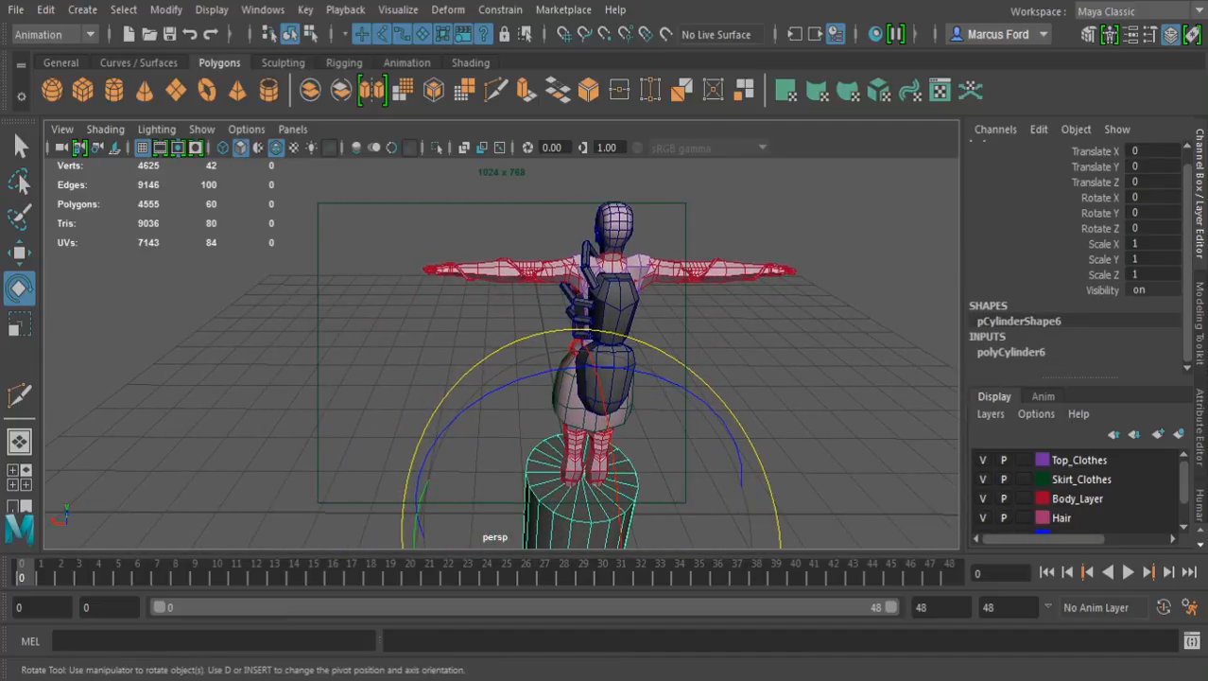
pyautogui.press('w')
pyautogui.moveTo(408, 513); pyautogui.dragTo(281, 512)
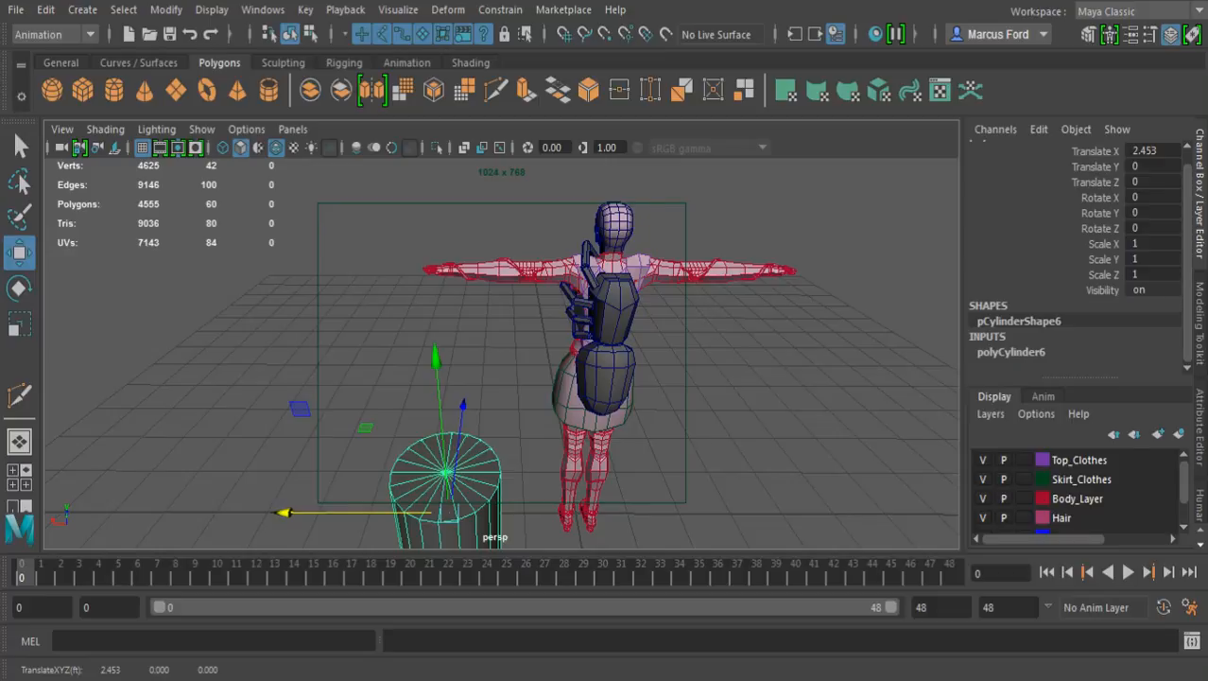
pyautogui.scroll(-3, 1078, 255)
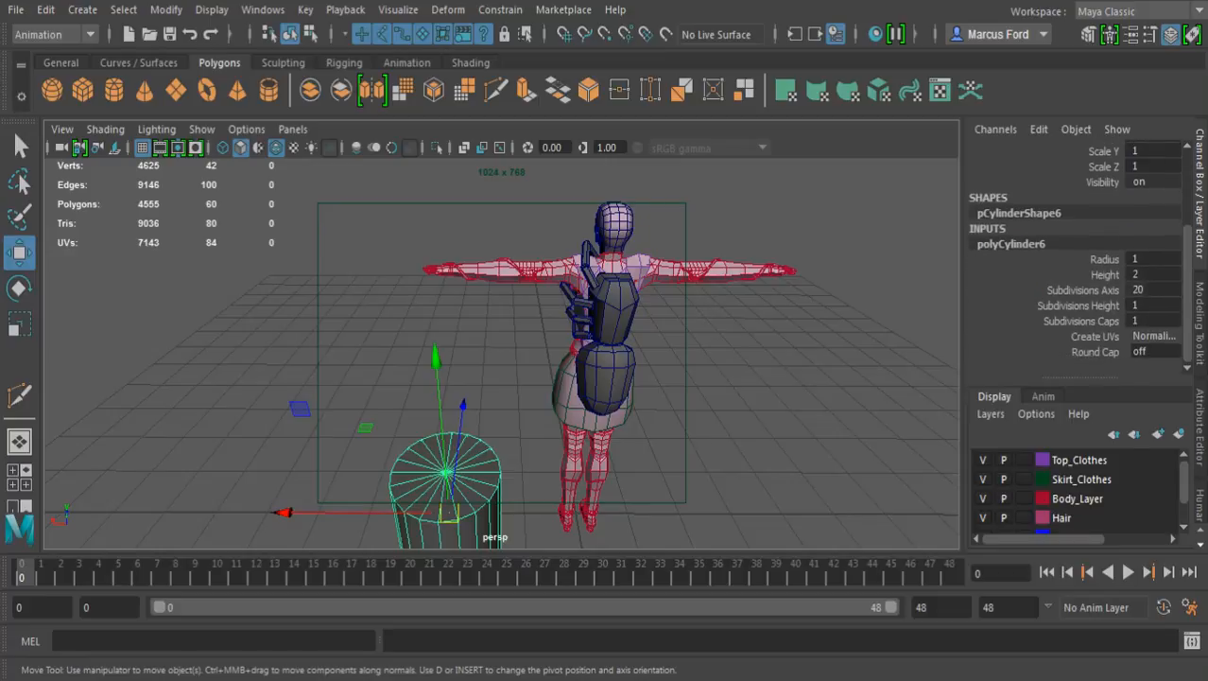
# Set the cylinder's axis subdivisions to 6 and snap its pivot to the centre of its top face
pyautogui.click(1083, 290)
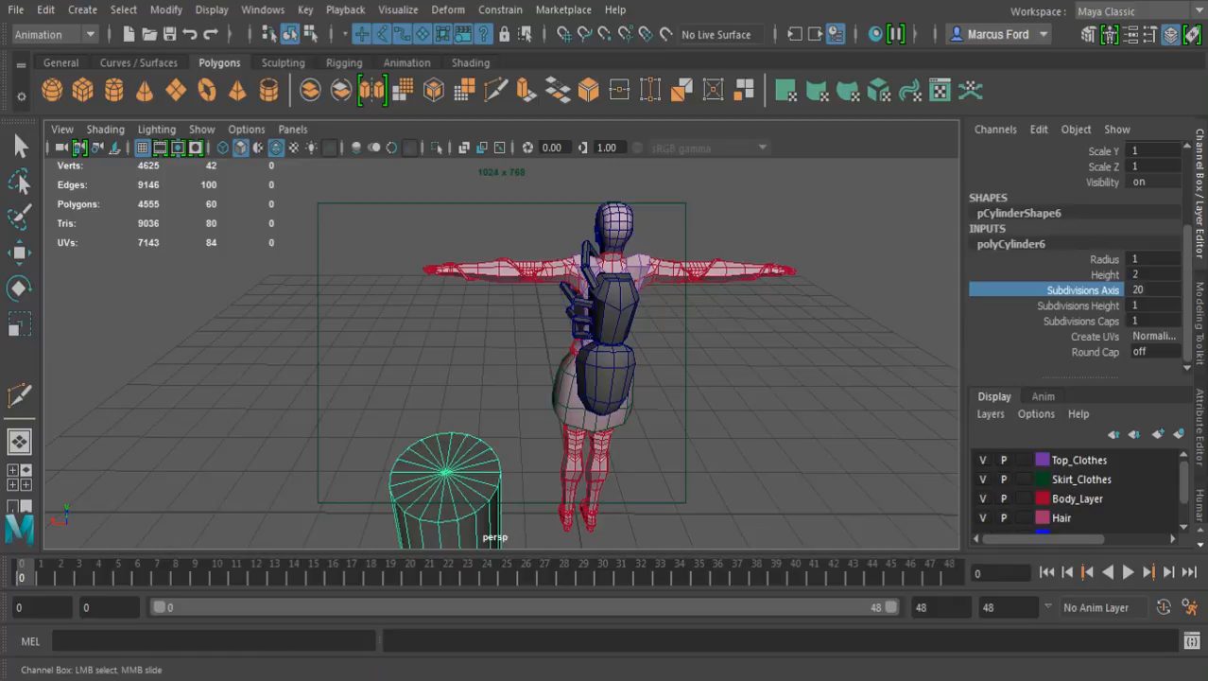
pyautogui.moveTo(719, 349); pyautogui.dragTo(587, 350, button='middle')
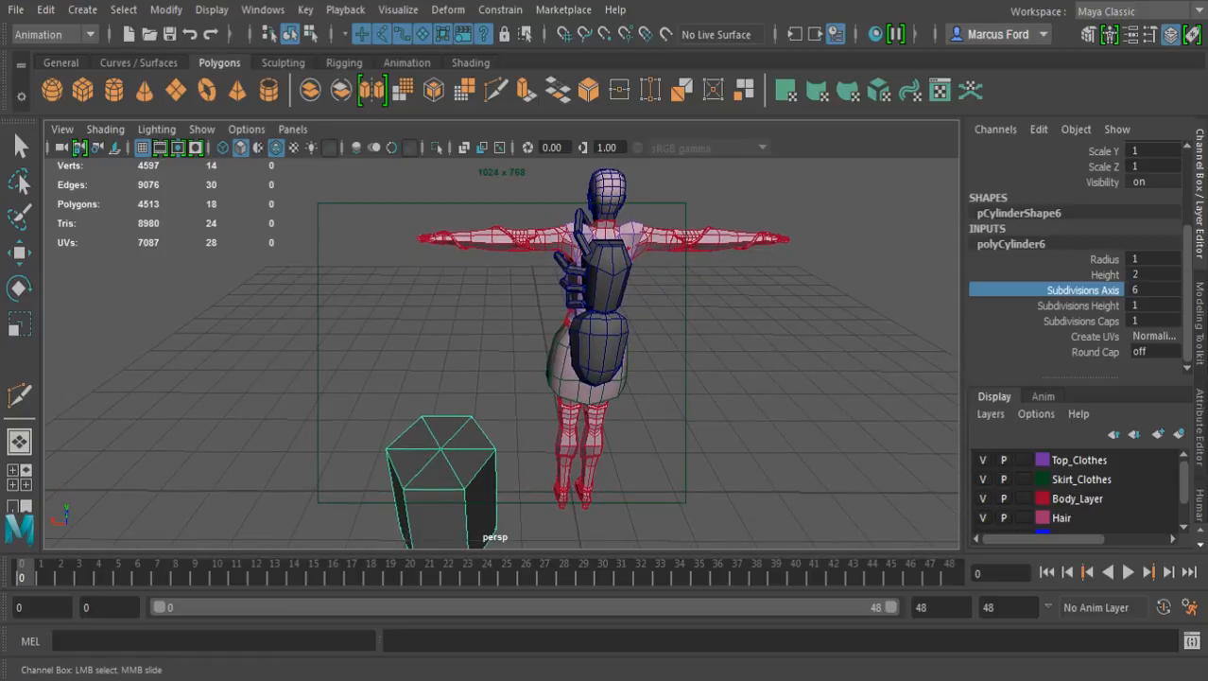
pyautogui.press('w')
pyautogui.press('d')
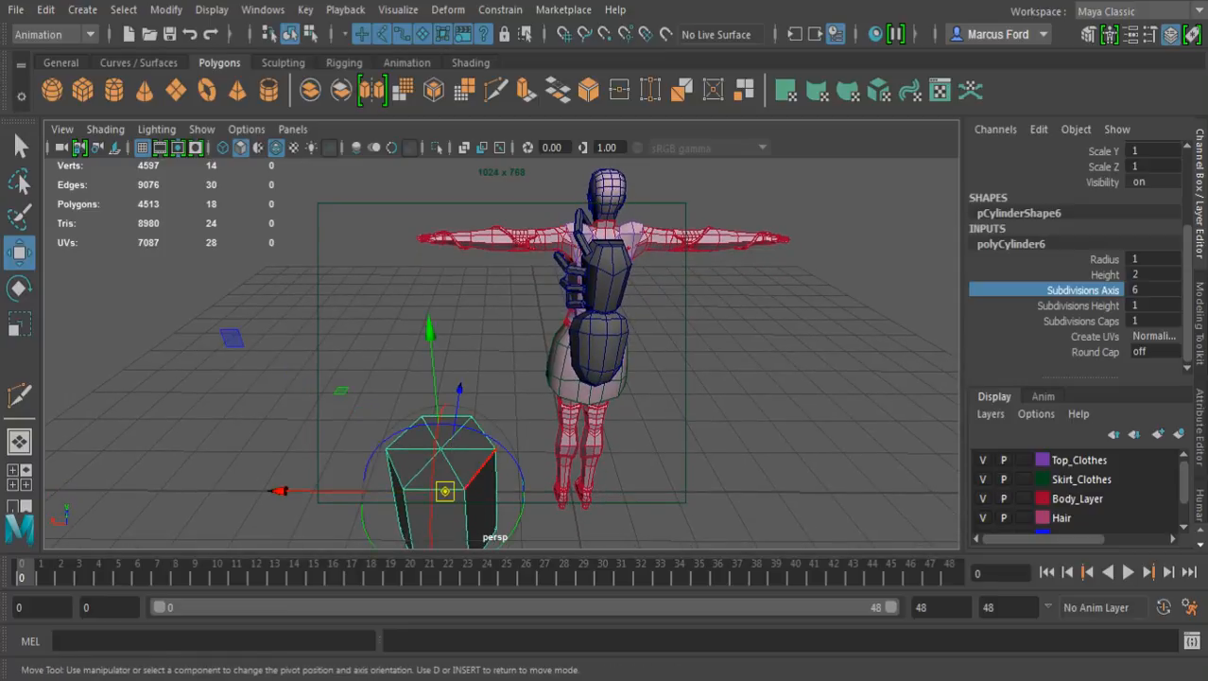
pyautogui.press('v')
pyautogui.moveTo(445, 491); pyautogui.dragTo(441, 449)
pyautogui.press('d')
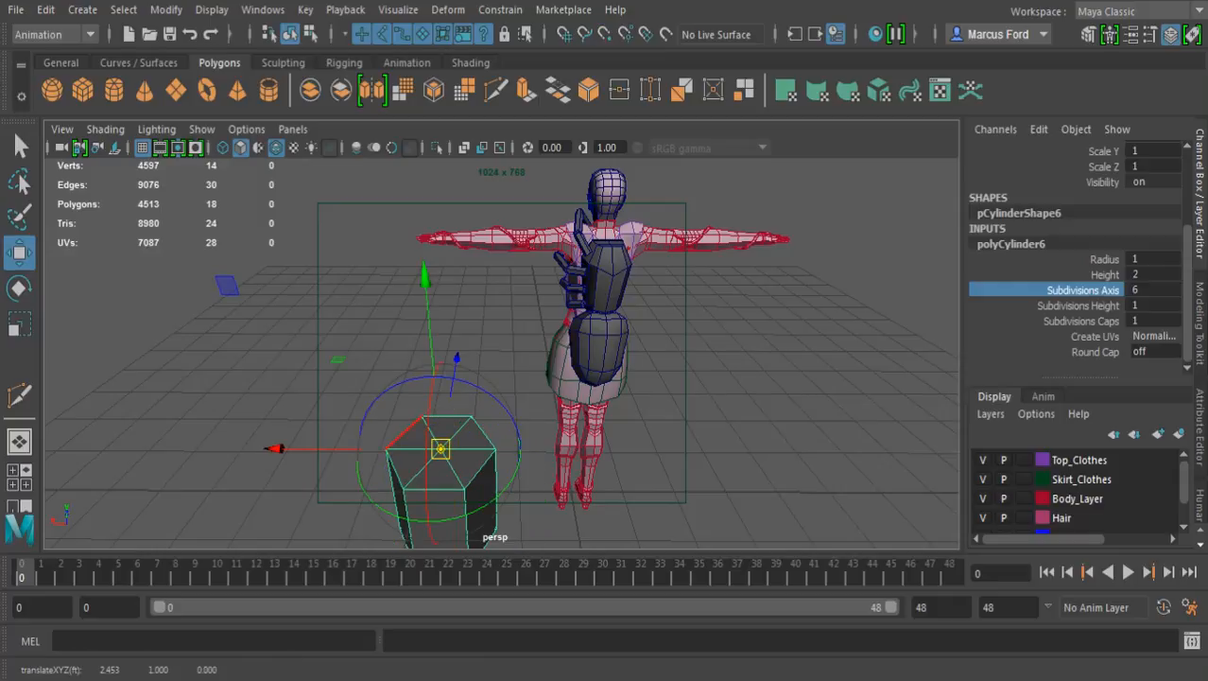
# Snap the cylinder to a vertex on the backpack's upper side and scale it uniformly to 0.03
pyautogui.keyDown('alt'); pyautogui.moveTo(530, 283); pyautogui.dragTo(486, 381, button='middle'); pyautogui.keyUp('alt')
pyautogui.keyDown('alt'); pyautogui.moveTo(486, 381); pyautogui.dragTo(671, 381, button='right'); pyautogui.keyUp('alt')
pyautogui.keyDown('alt'); pyautogui.moveTo(662, 380); pyautogui.dragTo(548, 380); pyautogui.keyUp('alt')
pyautogui.keyDown('alt'); pyautogui.moveTo(548, 380); pyautogui.dragTo(676, 380, button='right'); pyautogui.keyUp('alt')
pyautogui.keyDown('alt'); pyautogui.moveTo(614, 378); pyautogui.dragTo(626, 316); pyautogui.keyUp('alt')
pyautogui.press('v')
pyautogui.moveTo(507, 382); pyautogui.dragTo(527, 384, button='middle')
pyautogui.press('r')
pyautogui.moveTo(527, 384); pyautogui.dragTo(366, 384)
# Rotate the small cylinder to align with the backpack's angled upper side, adjust its position there, and check the fit
pyautogui.press('e')
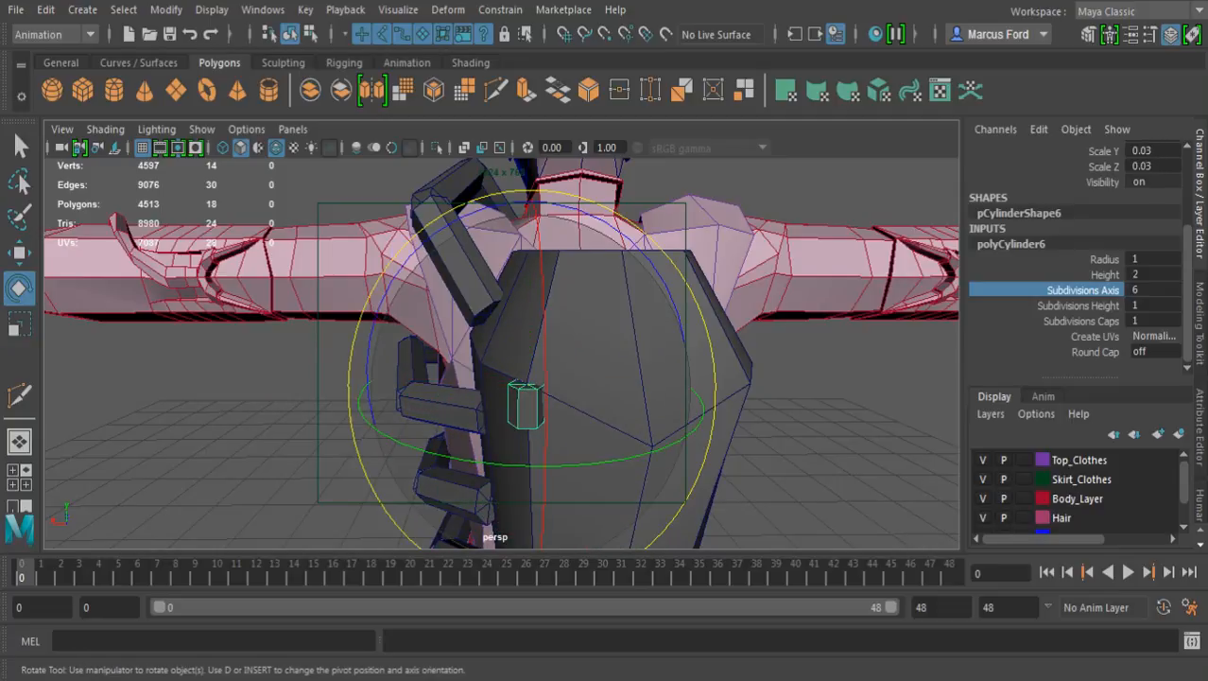
pyautogui.moveTo(442, 227); pyautogui.dragTo(684, 348)
pyautogui.keyDown('alt'); pyautogui.moveTo(568, 378); pyautogui.dragTo(752, 369); pyautogui.keyUp('alt')
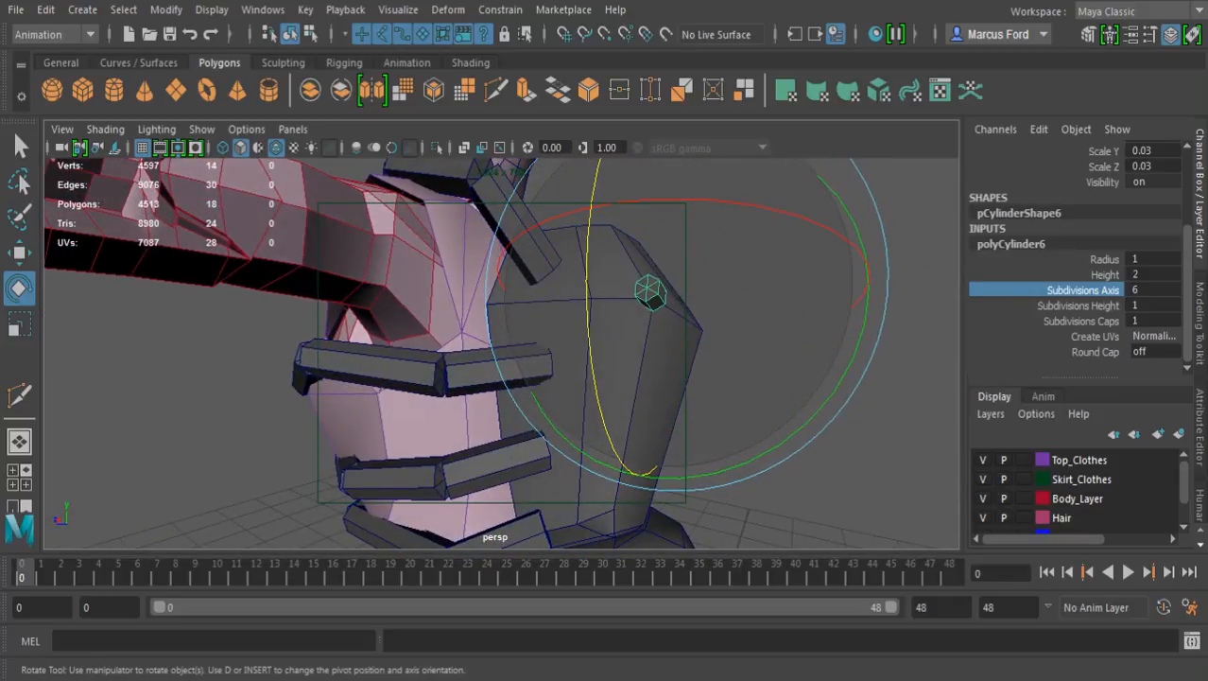
pyautogui.press('w')
pyautogui.moveTo(587, 302); pyautogui.dragTo(336, 327)
pyautogui.moveTo(622, 241); pyautogui.dragTo(621, 283)
pyautogui.moveTo(453, 346); pyautogui.dragTo(421, 326)
pyautogui.scroll(-6, 438, 346)
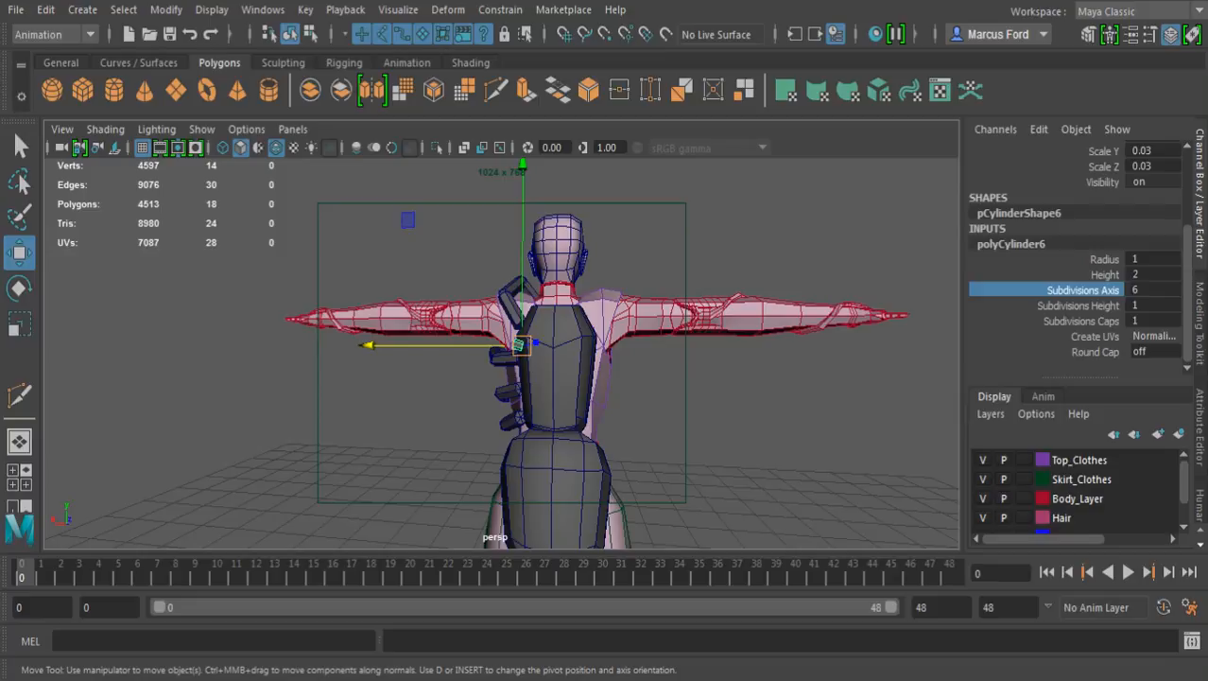
pyautogui.keyDown('alt'); pyautogui.moveTo(530, 378); pyautogui.dragTo(572, 364); pyautogui.keyUp('alt')
pyautogui.scroll(4, 501, 353)
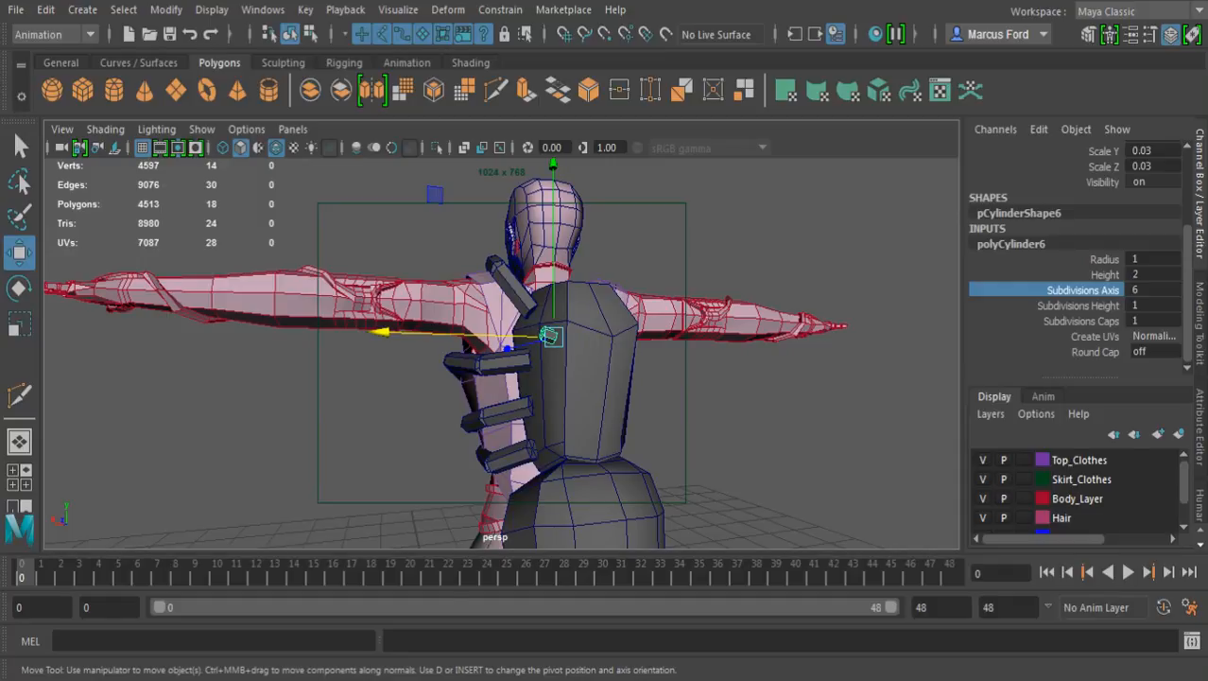
pyautogui.keyDown('alt'); pyautogui.moveTo(530, 350); pyautogui.dragTo(507, 416, button='middle'); pyautogui.keyUp('alt')
pyautogui.keyDown('alt'); pyautogui.moveTo(506, 416); pyautogui.dragTo(577, 418, button='right'); pyautogui.keyUp('alt')
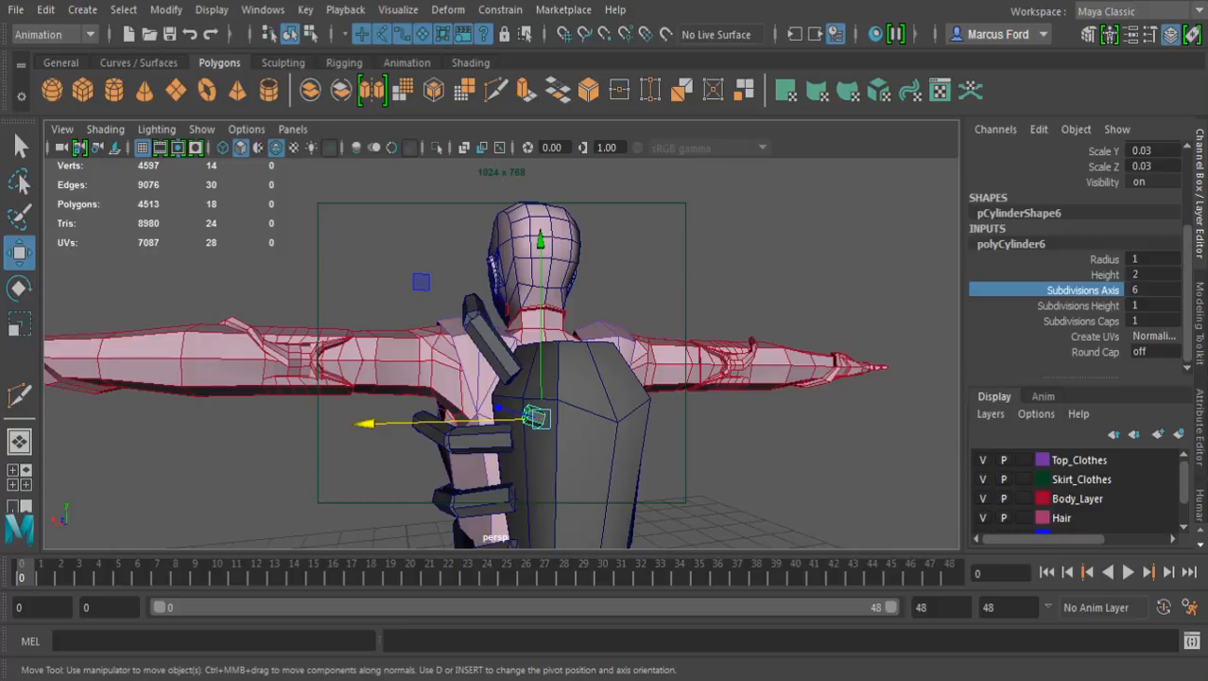
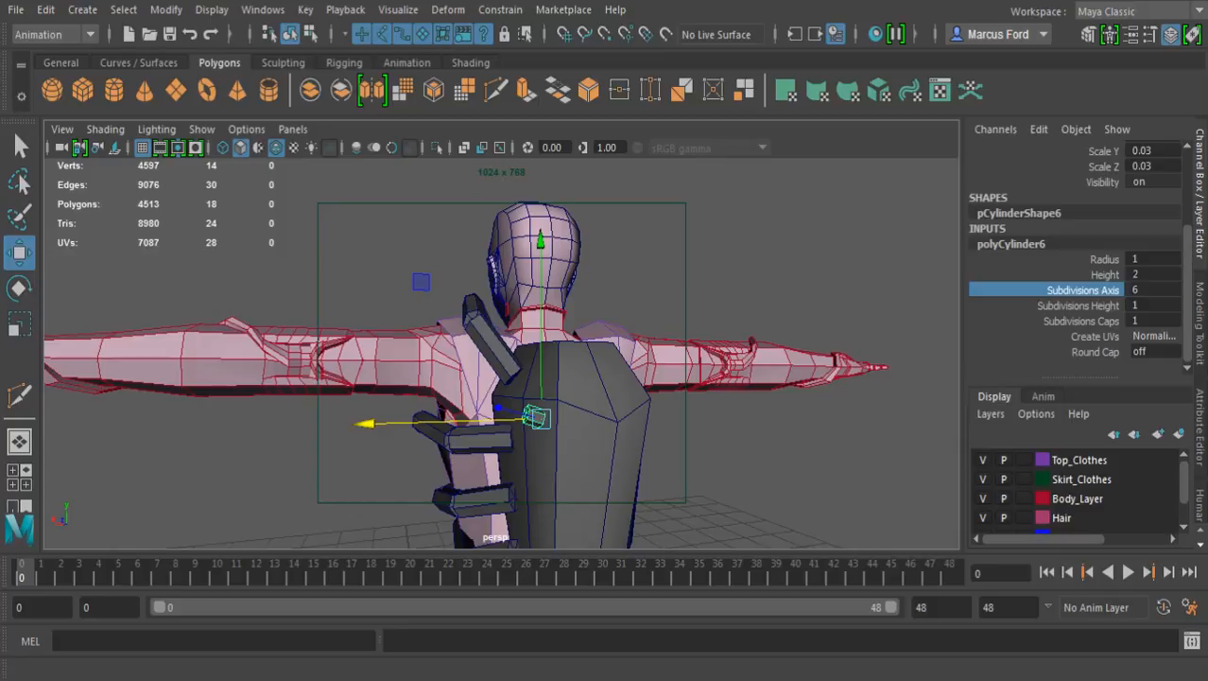
# Rotate the small cylinder on the backpack's upper side about its Z axis to about 112.9 degrees
pyautogui.keyDown('alt'); pyautogui.moveTo(530, 369); pyautogui.dragTo(464, 365); pyautogui.keyUp('alt')
pyautogui.keyDown('alt'); pyautogui.moveTo(463, 365); pyautogui.dragTo(501, 368, button='right'); pyautogui.keyUp('alt')
pyautogui.keyDown('alt'); pyautogui.moveTo(501, 369); pyautogui.dragTo(509, 389); pyautogui.keyUp('alt')
pyautogui.moveTo(539, 266); pyautogui.dragTo(522, 213)
pyautogui.keyDown('alt'); pyautogui.moveTo(522, 213); pyautogui.dragTo(567, 217, button='right'); pyautogui.keyUp('alt')
pyautogui.keyDown('alt'); pyautogui.moveTo(568, 217); pyautogui.dragTo(556, 260); pyautogui.keyUp('alt')
pyautogui.moveTo(384, 438); pyautogui.dragTo(331, 352)
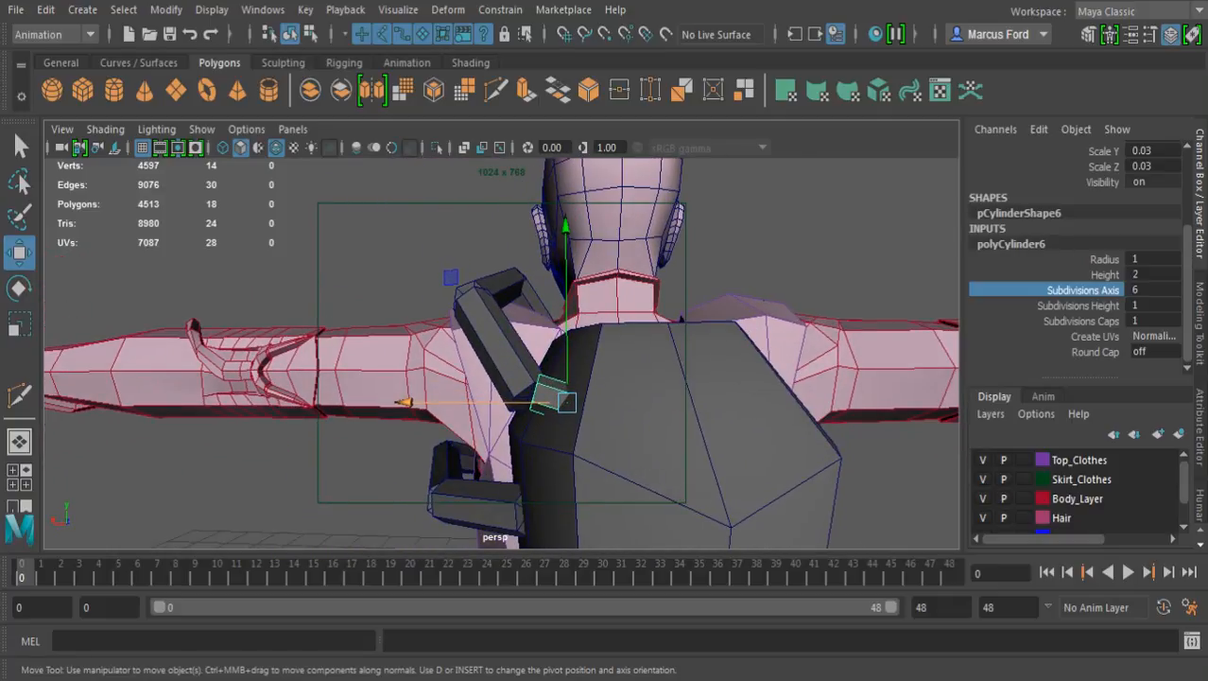
pyautogui.press('r')
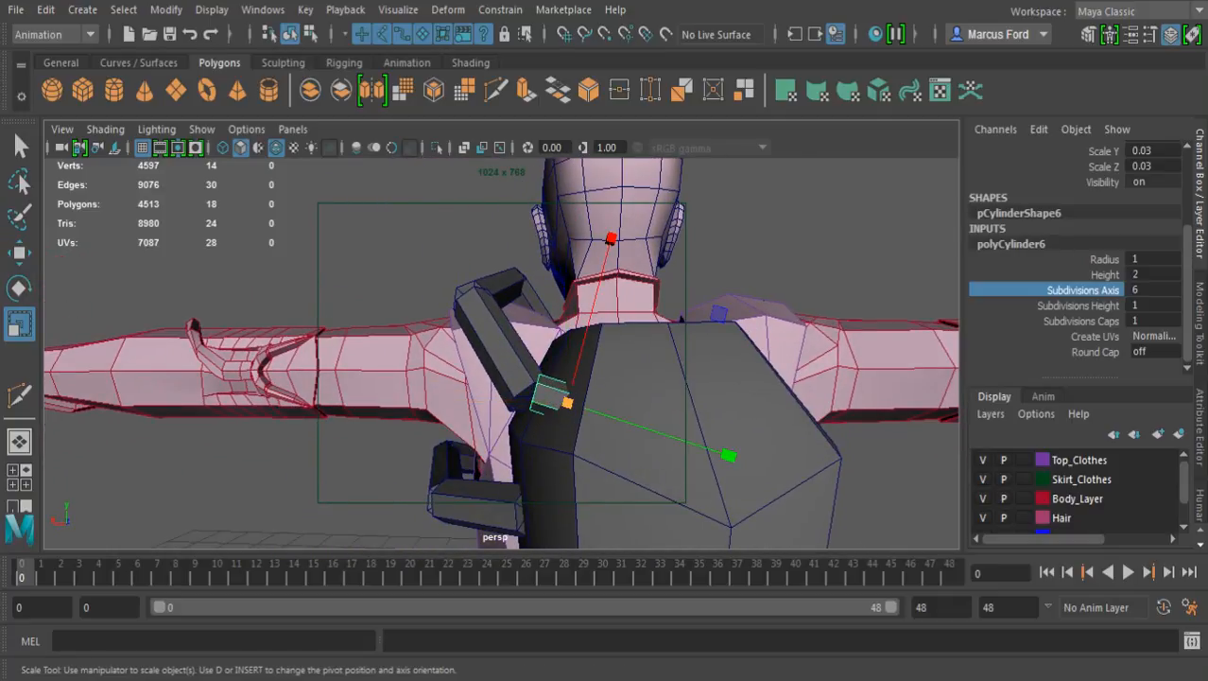
pyautogui.press('e')
pyautogui.moveTo(546, 235); pyautogui.dragTo(562, 232)
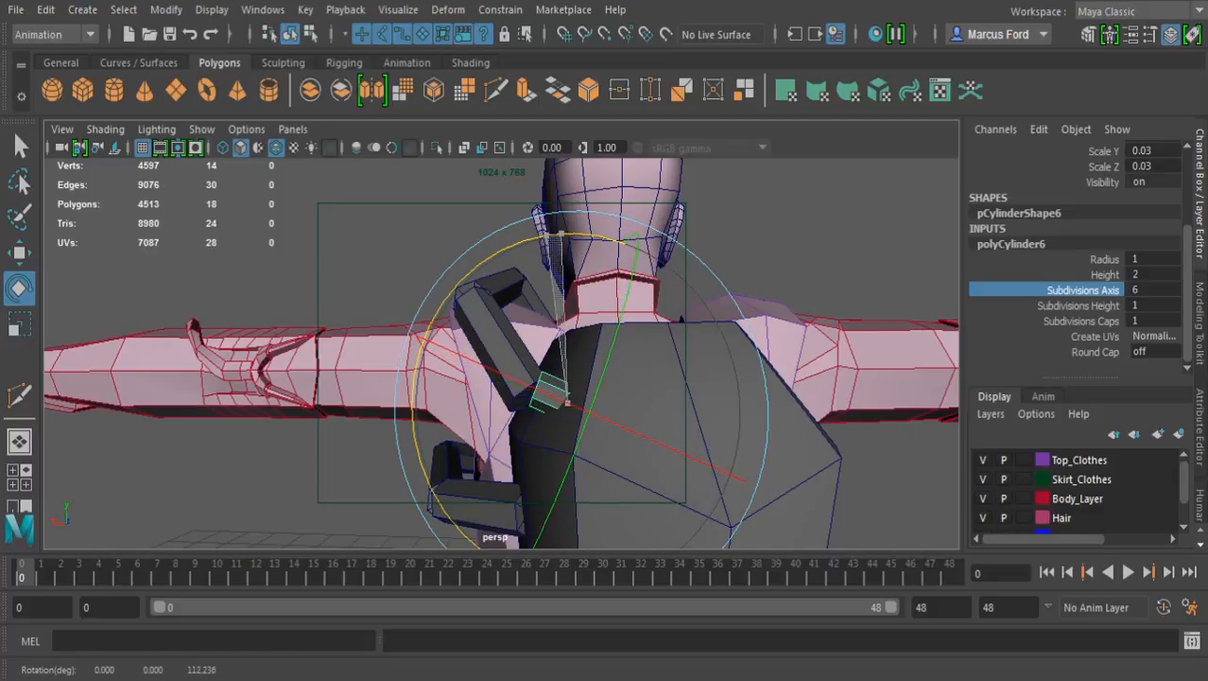
# Stretch the cylinder along its length to a Y scale of about 0.387
pyautogui.press('r')
pyautogui.moveTo(724, 476); pyautogui.dragTo(823, 515)
pyautogui.keyDown('alt'); pyautogui.moveTo(823, 515); pyautogui.dragTo(660, 446, button='right'); pyautogui.keyUp('alt')
pyautogui.moveTo(661, 427); pyautogui.dragTo(772, 477)
pyautogui.keyDown('alt'); pyautogui.moveTo(605, 397); pyautogui.dragTo(742, 398, button='right'); pyautogui.keyUp('alt')
pyautogui.keyDown('alt'); pyautogui.moveTo(742, 397); pyautogui.dragTo(767, 400); pyautogui.keyUp('alt')
pyautogui.keyDown('alt'); pyautogui.moveTo(662, 397); pyautogui.dragTo(771, 338, button='middle'); pyautogui.keyUp('alt')
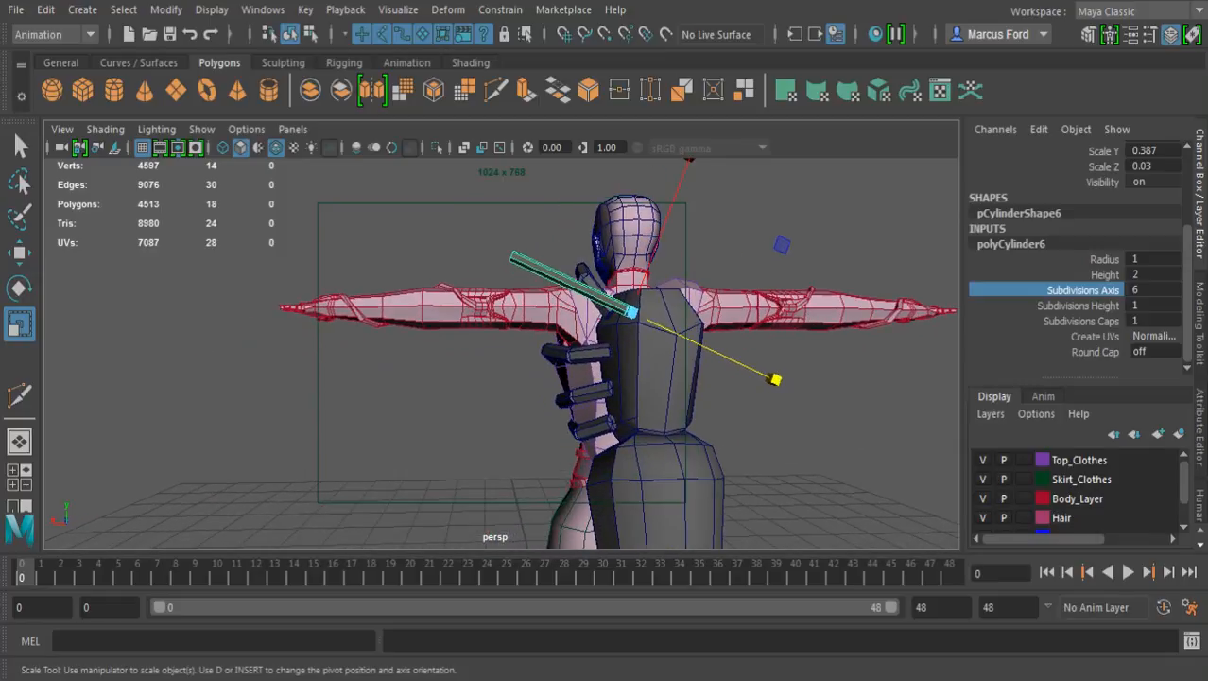
pyautogui.keyDown('alt'); pyautogui.moveTo(770, 338); pyautogui.dragTo(789, 342); pyautogui.keyUp('alt')
pyautogui.keyDown('alt'); pyautogui.moveTo(789, 342); pyautogui.dragTo(799, 343, button='right'); pyautogui.keyUp('alt')
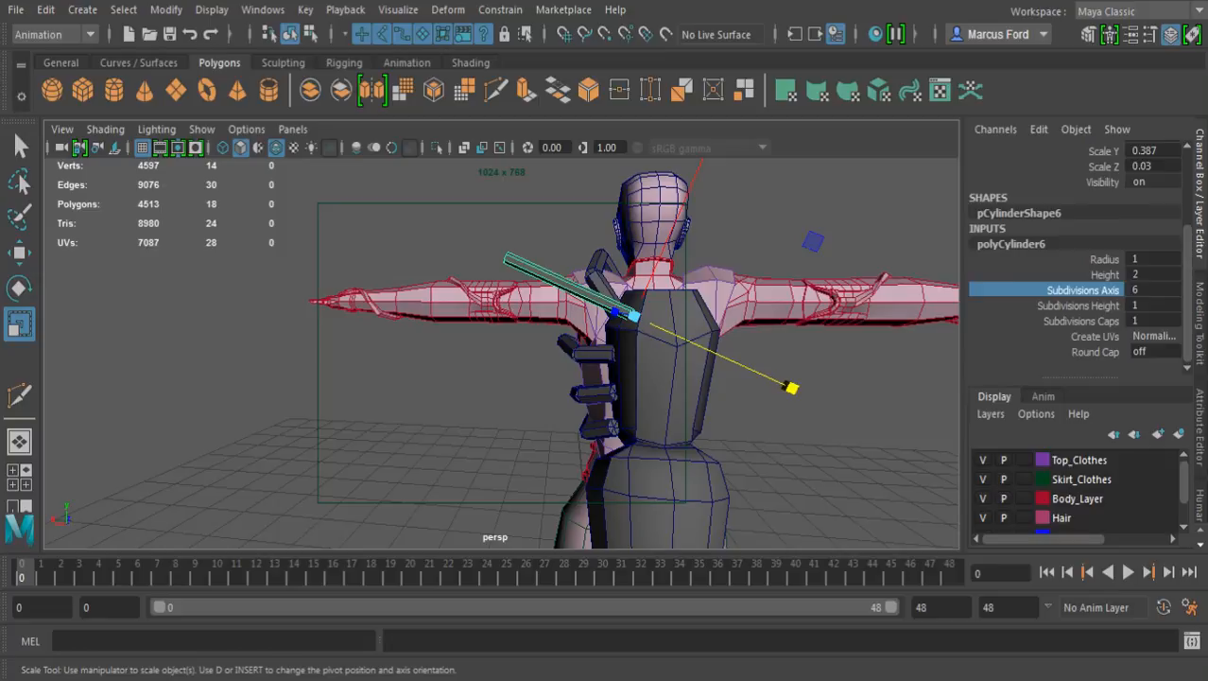
# Rename the stretched cylinder as Wing Segment 1
pyautogui.scroll(3, 1078, 256)
pyautogui.doubleClick(996, 149)
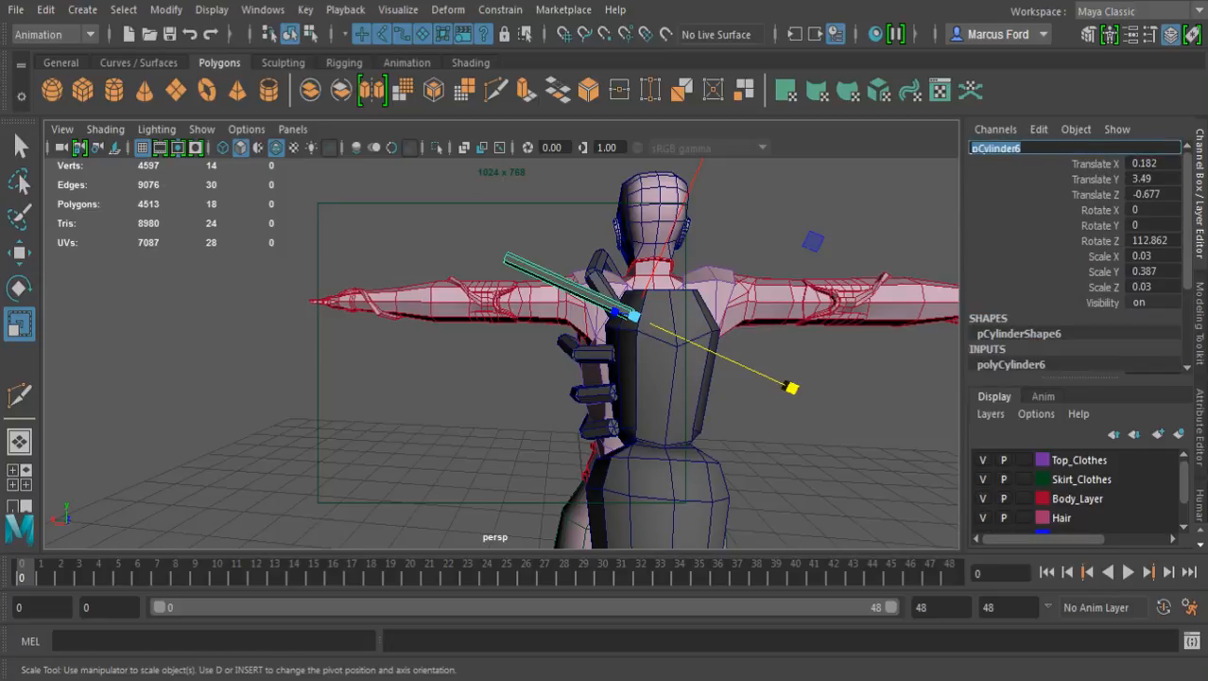
pyautogui.write('Wing_ Segment 1')
pyautogui.press('Return')
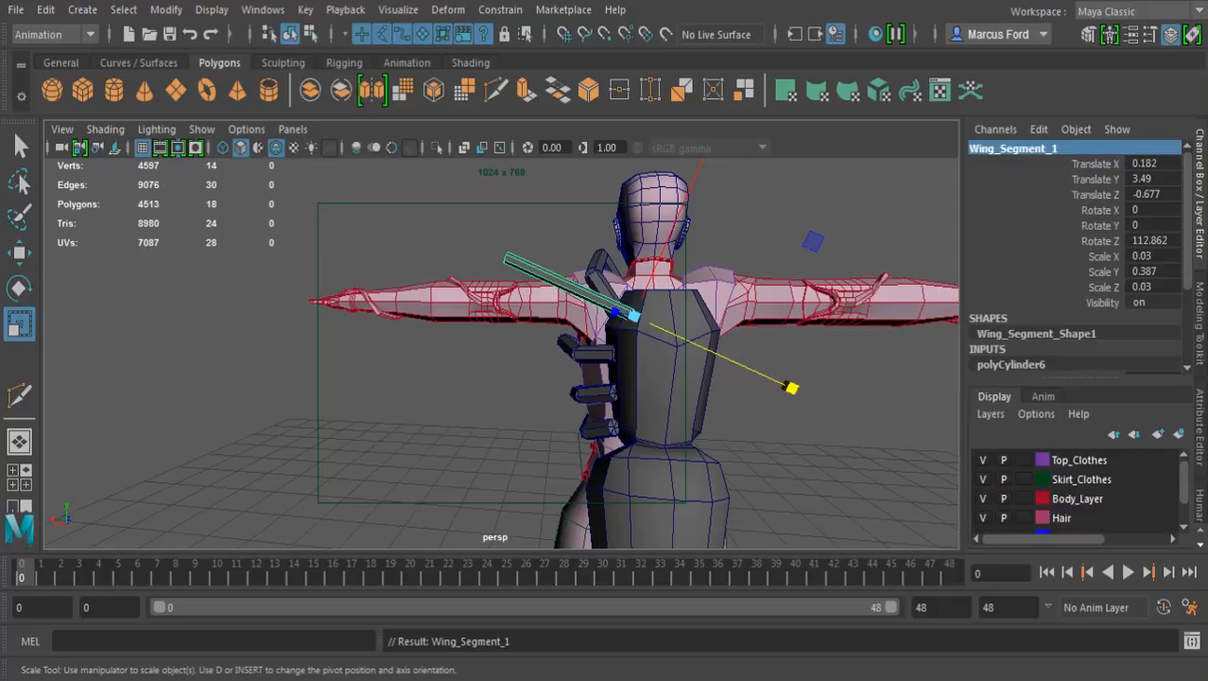
# Duplicate the first wing segment and snap the copy's pivot to the centre of the original's outer end
pyautogui.keyDown('alt'); pyautogui.moveTo(605, 331); pyautogui.dragTo(695, 331, button='right'); pyautogui.keyUp('alt')
pyautogui.keyDown('alt'); pyautogui.moveTo(687, 312); pyautogui.dragTo(684, 392, button='middle'); pyautogui.keyUp('alt')
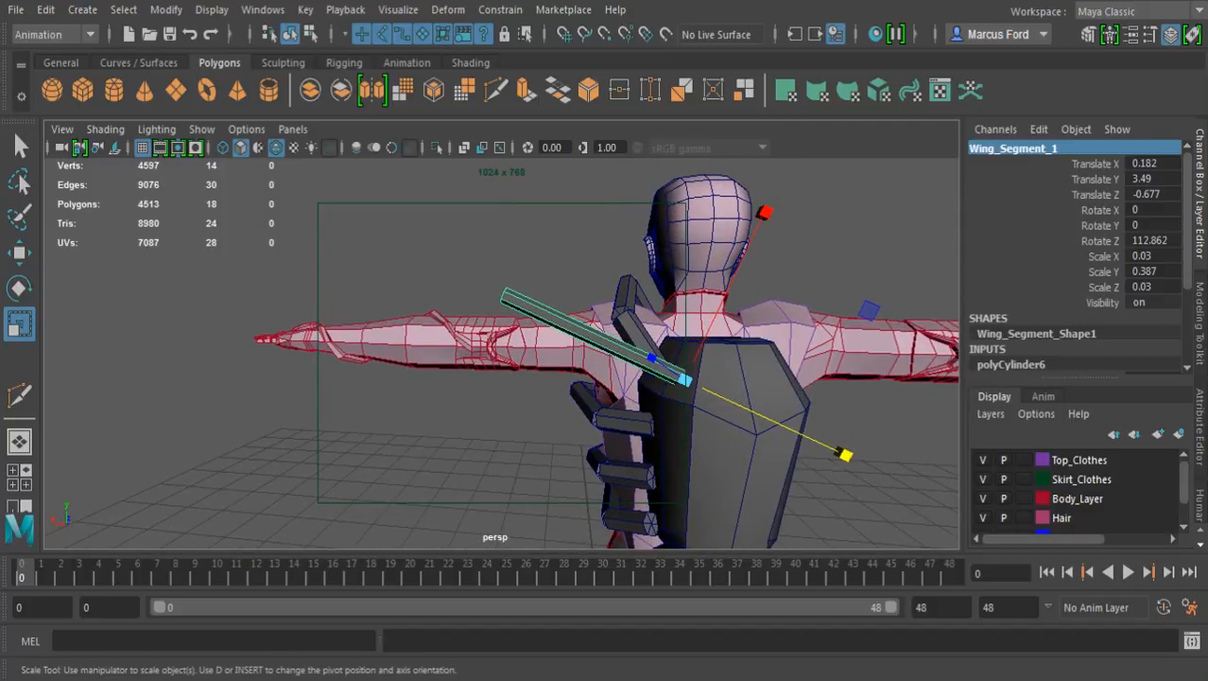
pyautogui.hotkey('ctrl', 'd')
pyautogui.press('w')
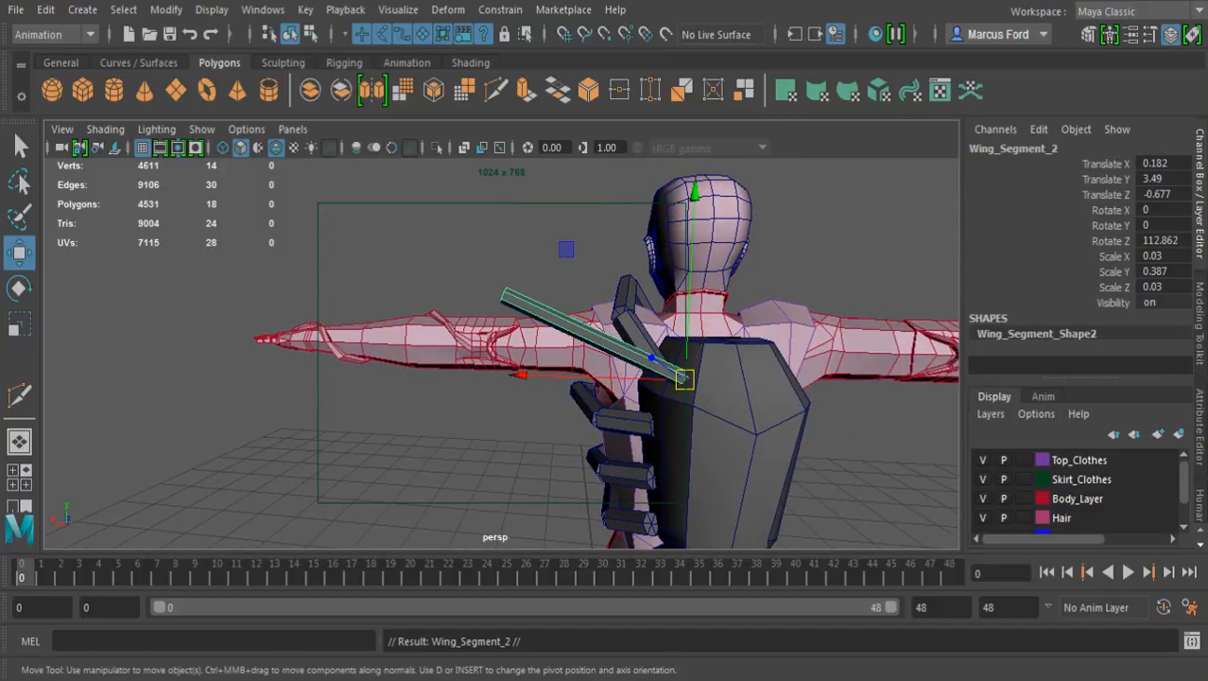
pyautogui.keyDown('alt'); pyautogui.moveTo(586, 359); pyautogui.dragTo(672, 359, button='right'); pyautogui.keyUp('alt')
pyautogui.keyDown('alt'); pyautogui.moveTo(605, 350); pyautogui.dragTo(809, 374); pyautogui.keyUp('alt')
pyautogui.keyDown('alt'); pyautogui.moveTo(605, 331); pyautogui.dragTo(502, 379, button='middle'); pyautogui.keyUp('alt')
pyautogui.keyDown('alt'); pyautogui.moveTo(502, 379); pyautogui.dragTo(666, 373); pyautogui.keyUp('alt')
pyautogui.keyDown('alt'); pyautogui.moveTo(586, 364); pyautogui.dragTo(695, 364, button='right'); pyautogui.keyUp('alt')
pyautogui.keyDown('alt'); pyautogui.moveTo(605, 373); pyautogui.dragTo(647, 326); pyautogui.keyUp('alt')
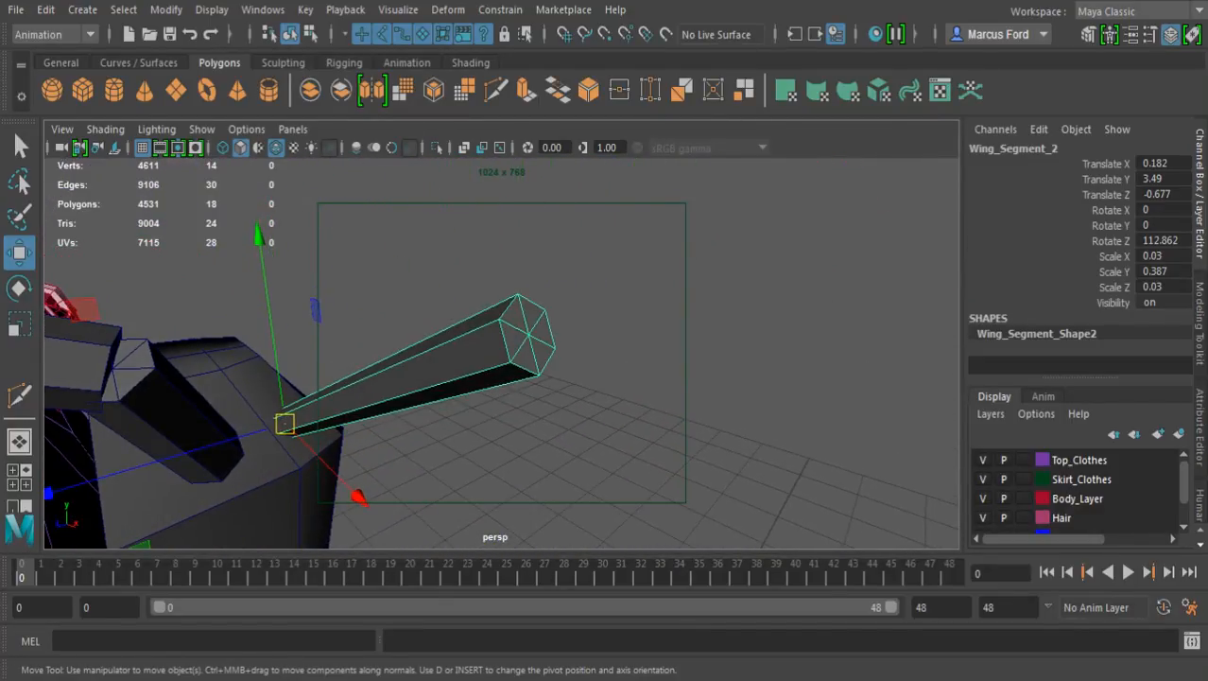
pyautogui.moveTo(284, 424); pyautogui.dragTo(662, 307)
# Rotate the second wing segment about Z to about 80.3 degrees so it angles downward along the arm
pyautogui.keyDown('alt'); pyautogui.moveTo(661, 331); pyautogui.dragTo(560, 331, button='right'); pyautogui.keyUp('alt')
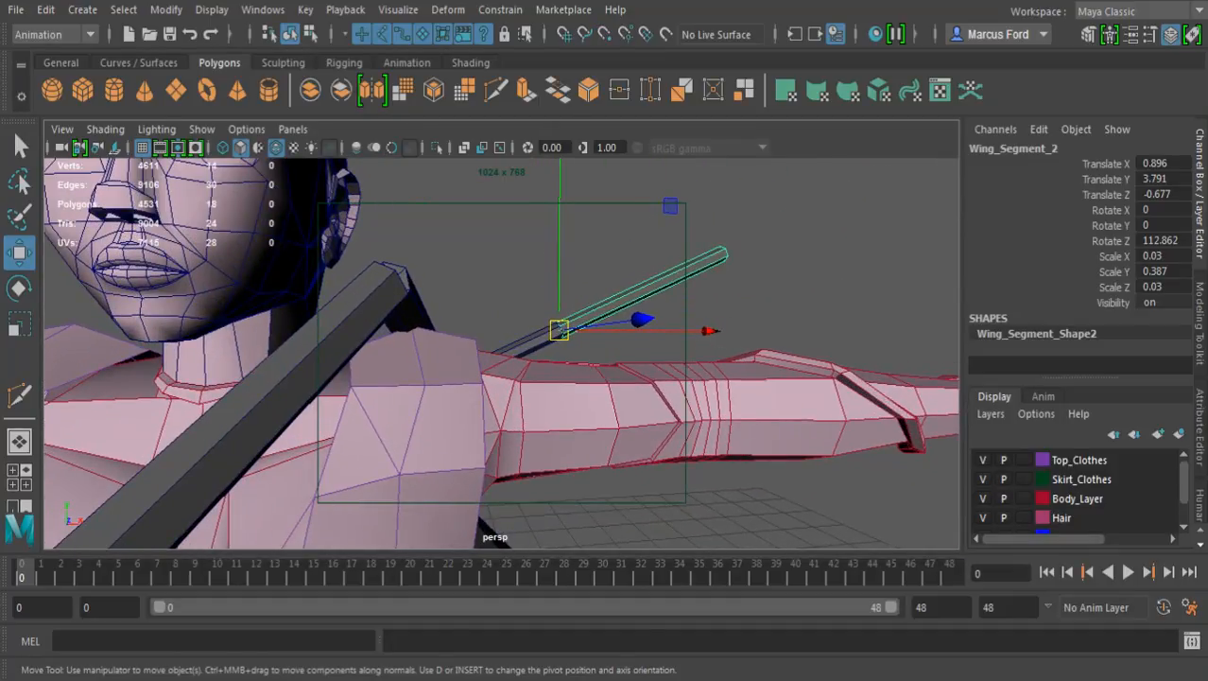
pyautogui.keyDown('alt'); pyautogui.moveTo(559, 331); pyautogui.dragTo(348, 357, button='middle'); pyautogui.keyUp('alt')
pyautogui.keyDown('alt'); pyautogui.moveTo(348, 358); pyautogui.dragTo(350, 383); pyautogui.keyUp('alt')
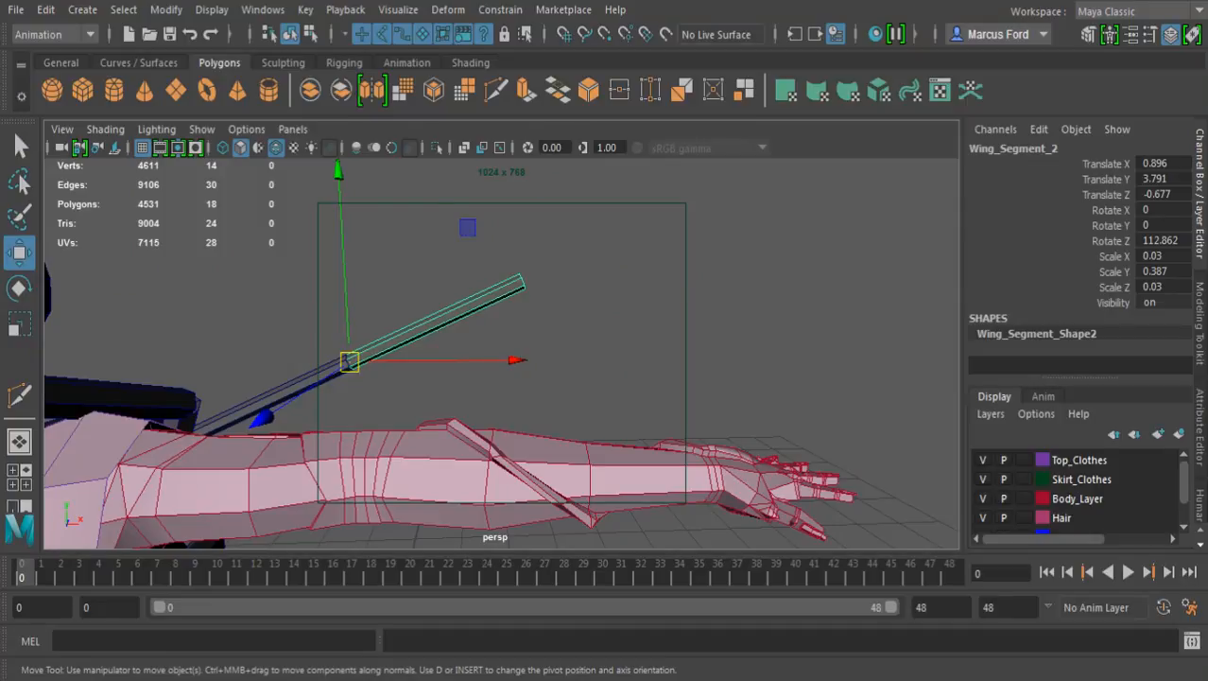
pyautogui.press('e')
pyautogui.moveTo(430, 209); pyautogui.dragTo(496, 280)
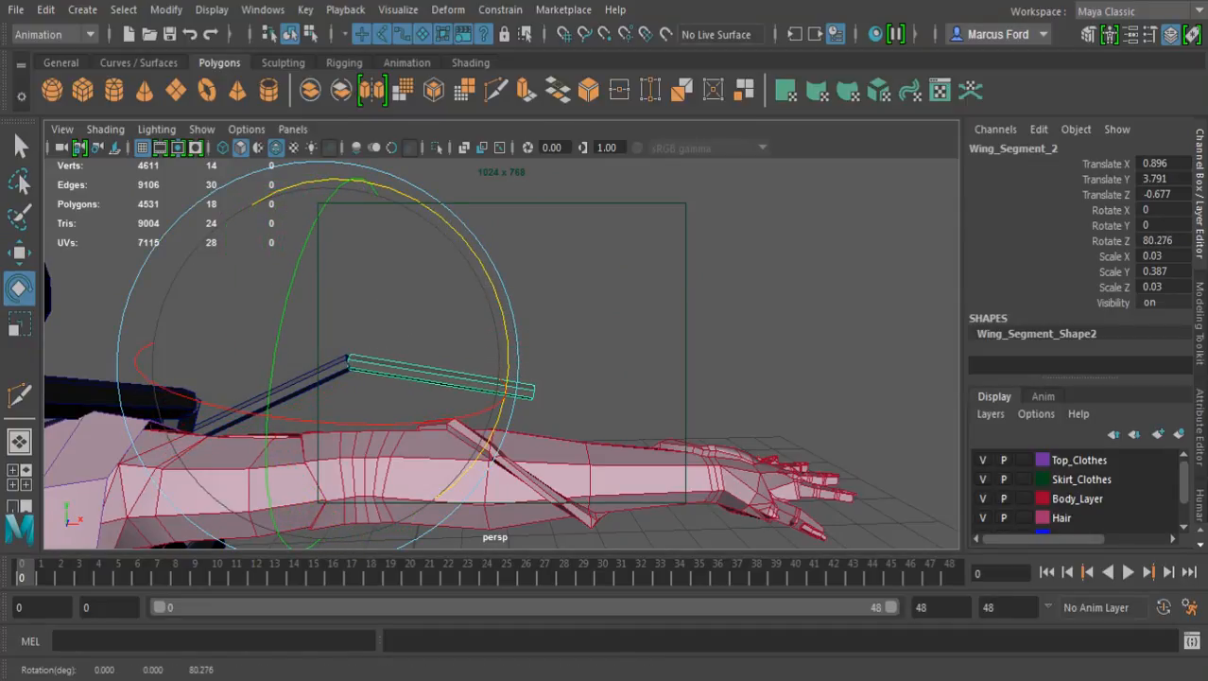
# Lengthen the second wing segment to a Y scale of about 0.588
pyautogui.press('r')
pyautogui.moveTo(182, 334); pyautogui.dragTo(109, 317)
pyautogui.scroll(-6, 501, 353)
pyautogui.keyDown('alt'); pyautogui.moveTo(605, 359); pyautogui.dragTo(312, 358); pyautogui.keyUp('alt')
pyautogui.keyDown('alt'); pyautogui.moveTo(530, 360); pyautogui.dragTo(496, 346); pyautogui.keyUp('alt')
pyautogui.moveTo(530, 359)
pyautogui.keyDown('alt'); pyautogui.mouseDown(button='right')
pyautogui.moveTo(473, 360)
pyautogui.moveTo(543, 359)
pyautogui.mouseUp(button='right'); pyautogui.keyUp('alt')
pyautogui.keyDown('alt'); pyautogui.moveTo(529, 359); pyautogui.dragTo(510, 366); pyautogui.keyUp('alt')
pyautogui.keyDown('alt'); pyautogui.moveTo(511, 359); pyautogui.dragTo(558, 359, button='right'); pyautogui.keyUp('alt')
pyautogui.moveTo(668, 276); pyautogui.dragTo(609, 283)
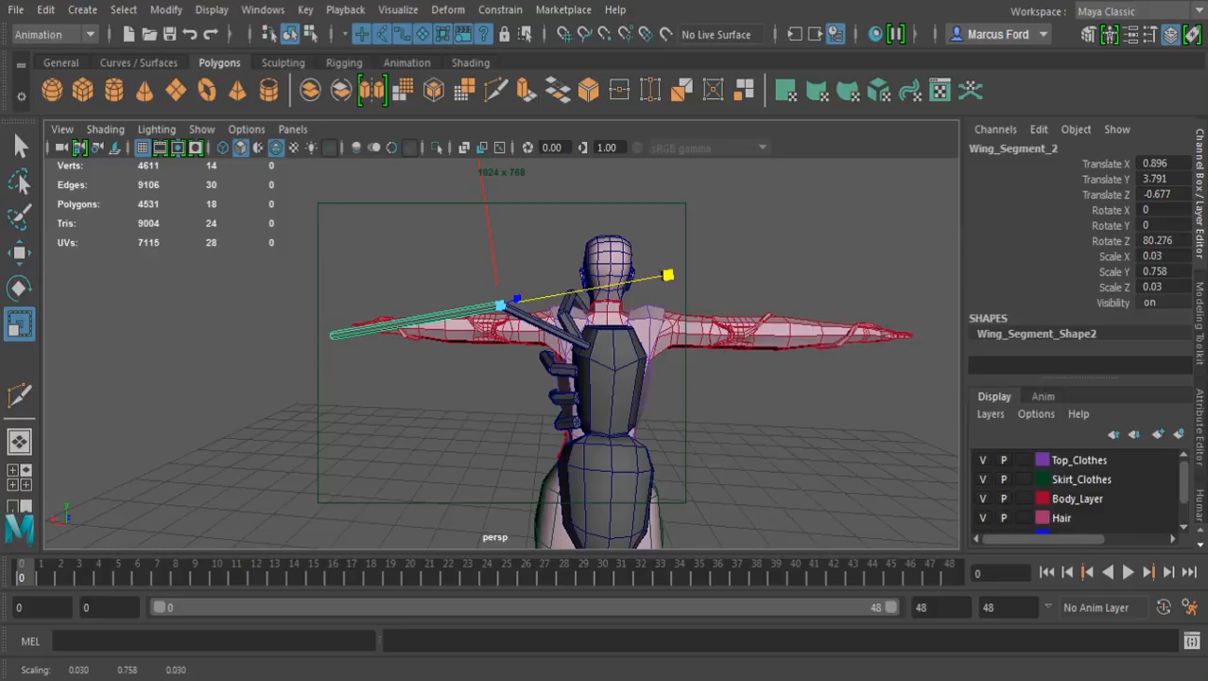
pyautogui.moveTo(668, 275); pyautogui.dragTo(629, 282)
# Duplicate the second wing segment and snap the copy to the centre of its outer end
pyautogui.hotkey('ctrl', 'd')
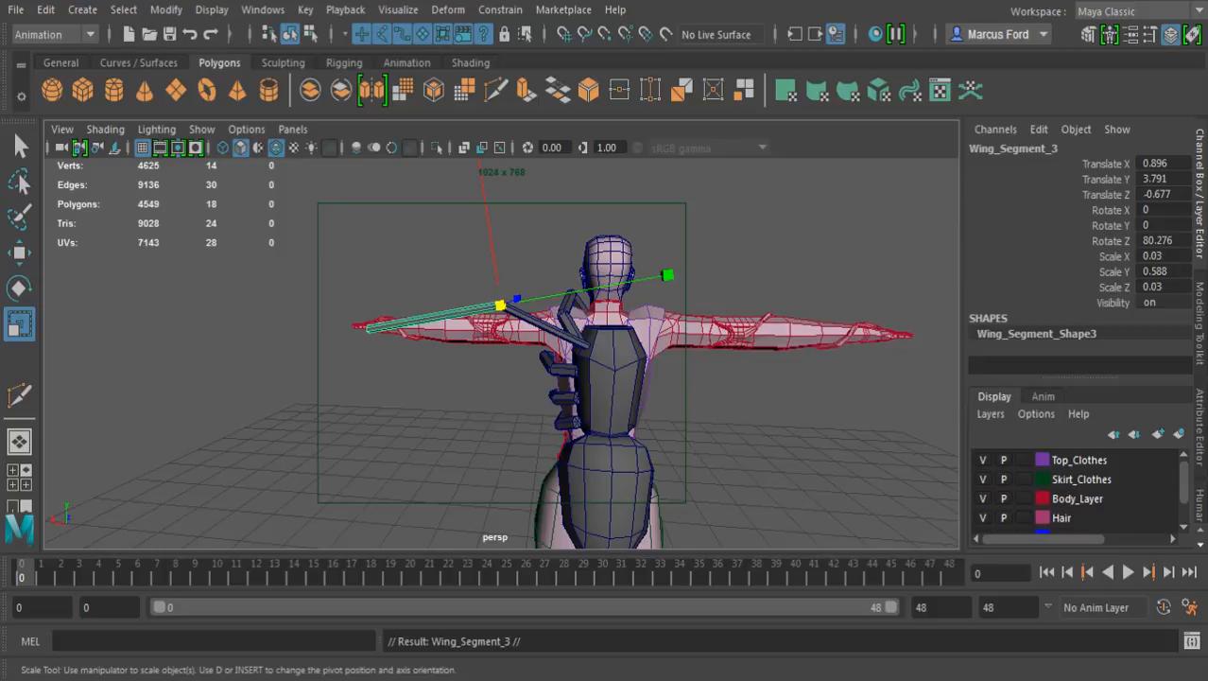
pyautogui.keyDown('alt'); pyautogui.moveTo(435, 331); pyautogui.dragTo(616, 347, button='middle'); pyautogui.keyUp('alt')
pyautogui.keyDown('alt'); pyautogui.moveTo(616, 347); pyautogui.dragTo(803, 355, button='right'); pyautogui.keyUp('alt')
pyautogui.keyDown('alt'); pyautogui.moveTo(700, 350); pyautogui.dragTo(558, 374, button='middle'); pyautogui.keyUp('alt')
pyautogui.keyDown('alt'); pyautogui.moveTo(558, 373); pyautogui.dragTo(676, 407); pyautogui.keyUp('alt')
pyautogui.keyDown('alt'); pyautogui.moveTo(530, 359); pyautogui.dragTo(591, 363, button='right'); pyautogui.keyUp('alt')
pyautogui.keyDown('alt'); pyautogui.moveTo(567, 360); pyautogui.dragTo(700, 428, button='middle'); pyautogui.keyUp('alt')
pyautogui.keyDown('alt'); pyautogui.moveTo(605, 406); pyautogui.dragTo(686, 412, button='right'); pyautogui.keyUp('alt')
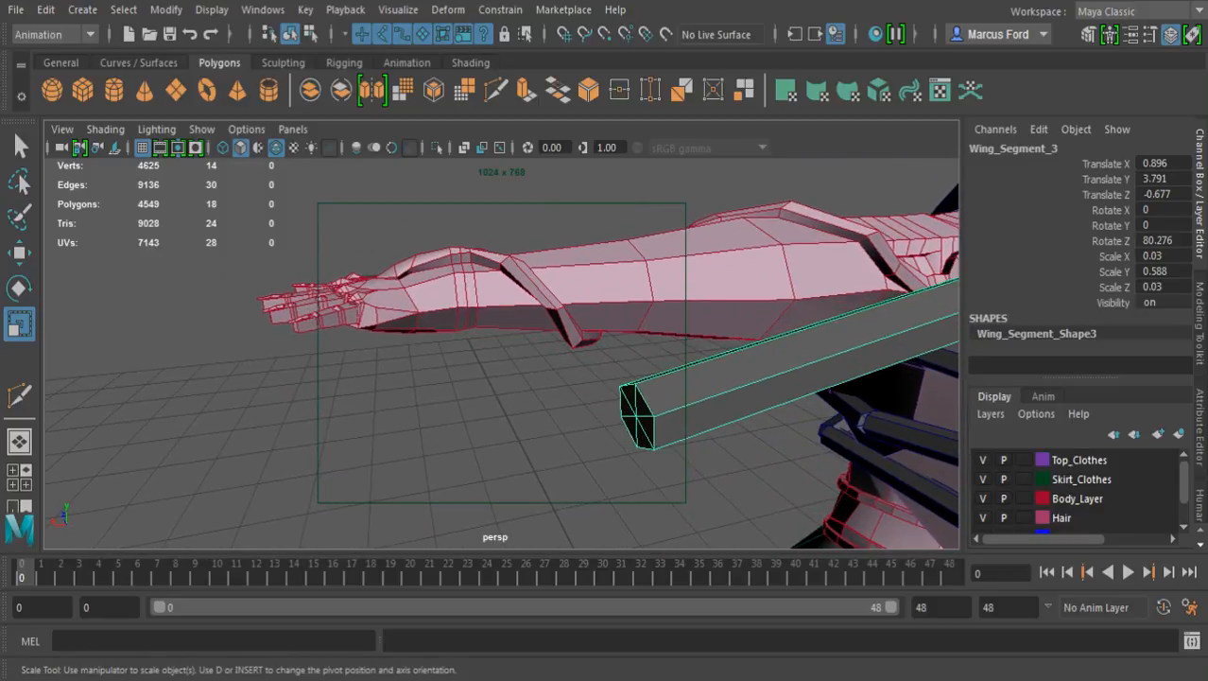
pyautogui.press('w')
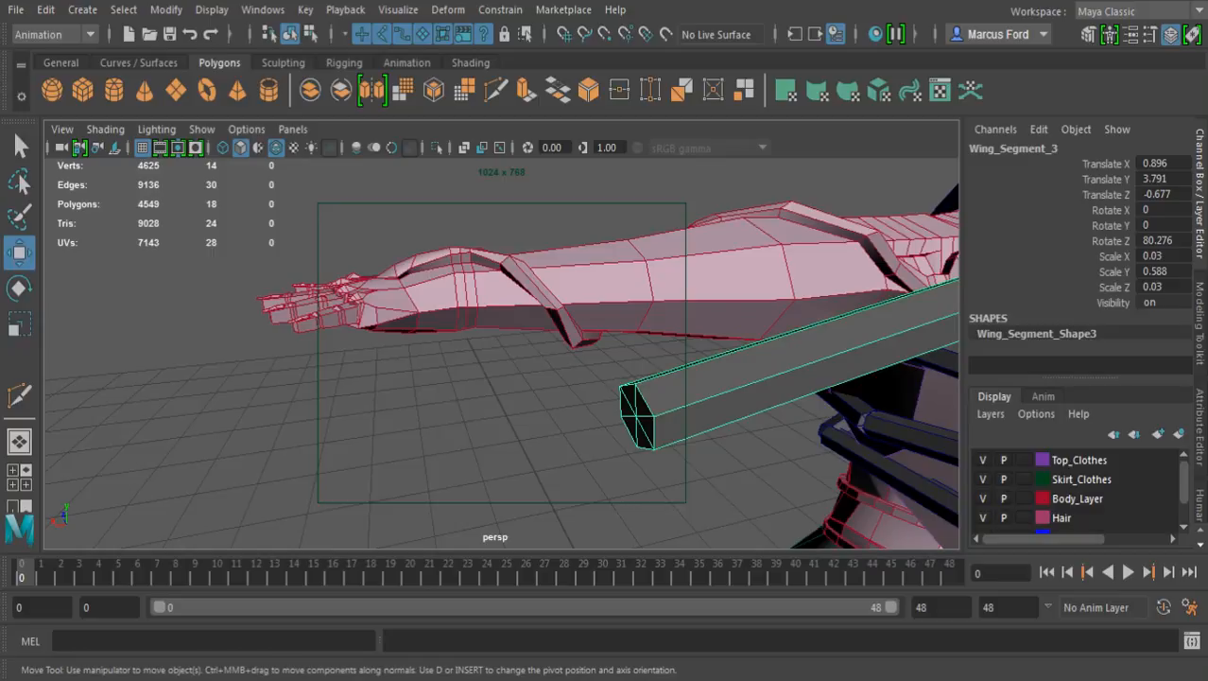
pyautogui.press('v')
pyautogui.middleClick(636, 416)
pyautogui.scroll(-10, 545, 353)
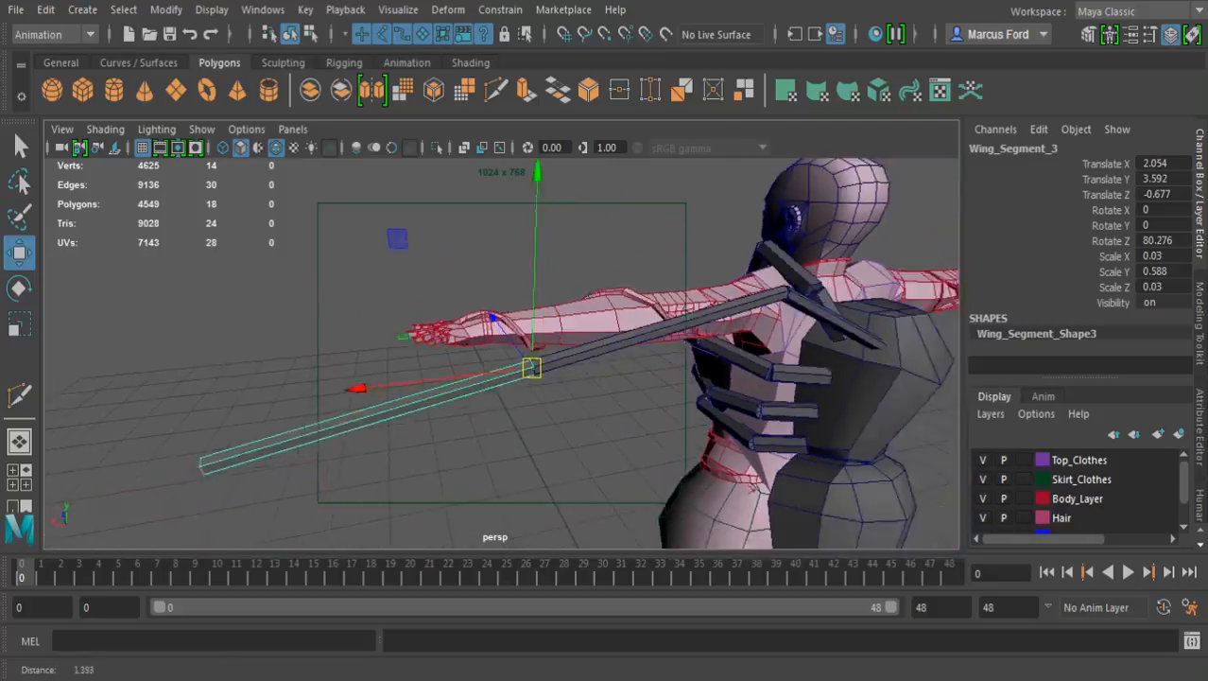
# Rotate the third wing segment about Z to about 60.6 degrees so it slopes down more steeply
pyautogui.keyDown('alt'); pyautogui.moveTo(567, 378); pyautogui.dragTo(454, 352); pyautogui.keyUp('alt')
pyautogui.scroll(4, 482, 381)
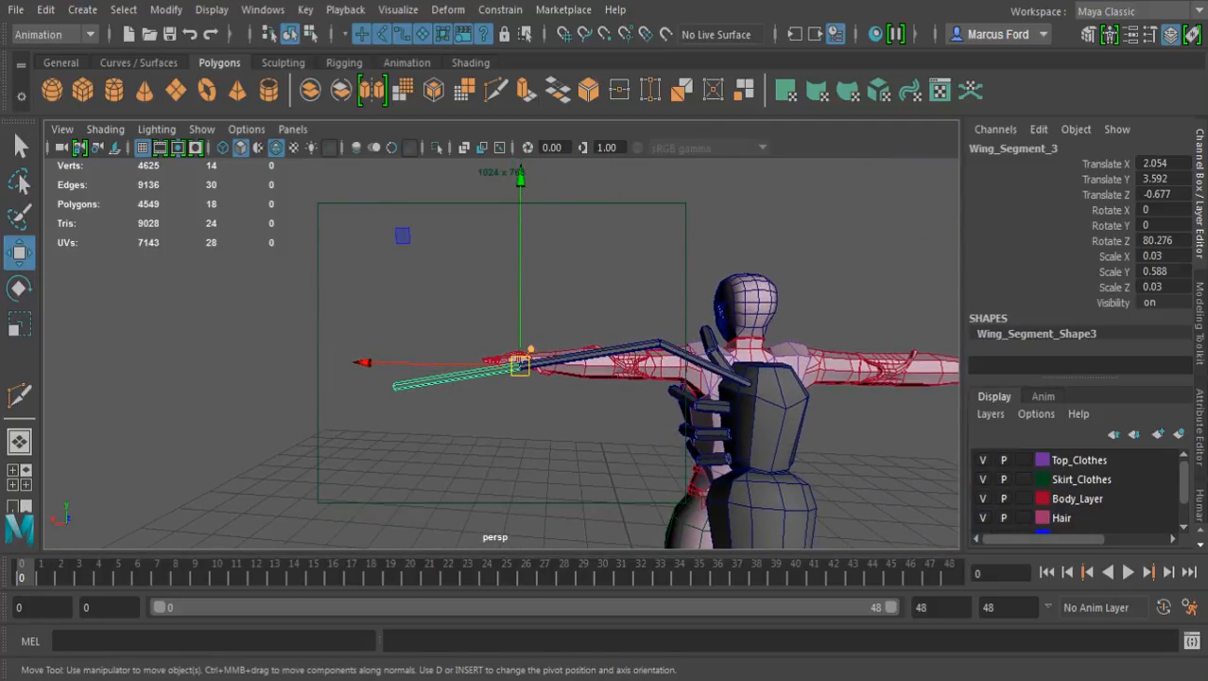
pyautogui.press('e')
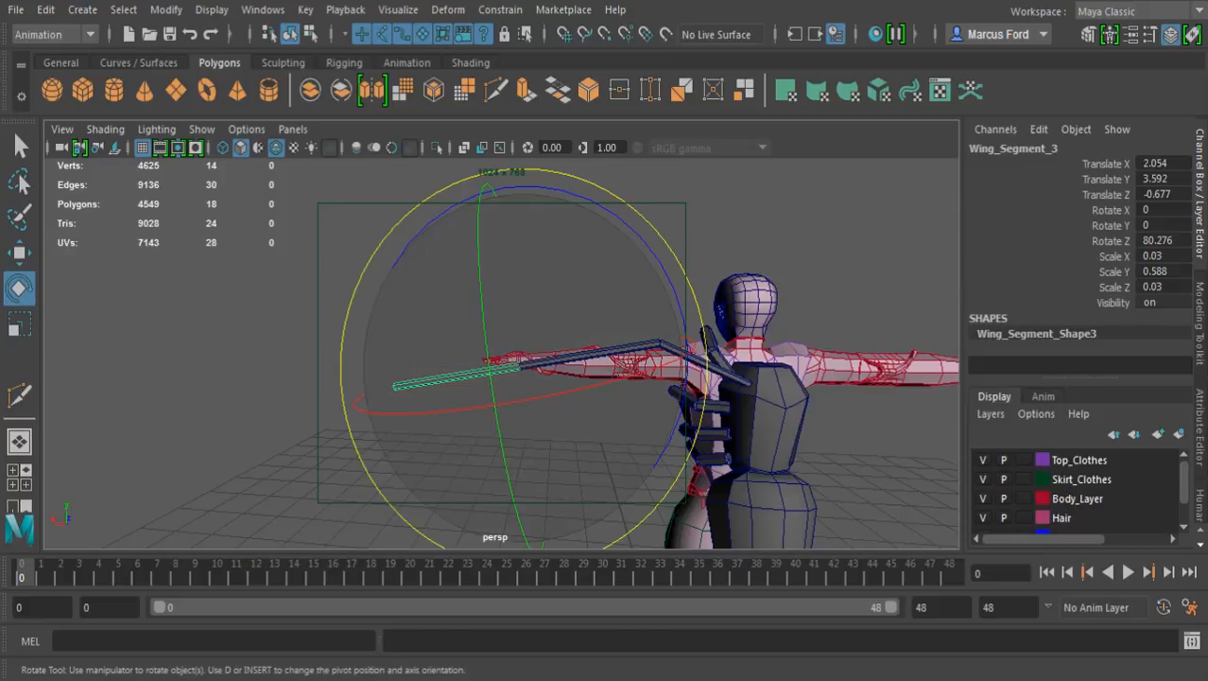
pyautogui.moveTo(562, 190); pyautogui.dragTo(503, 187)
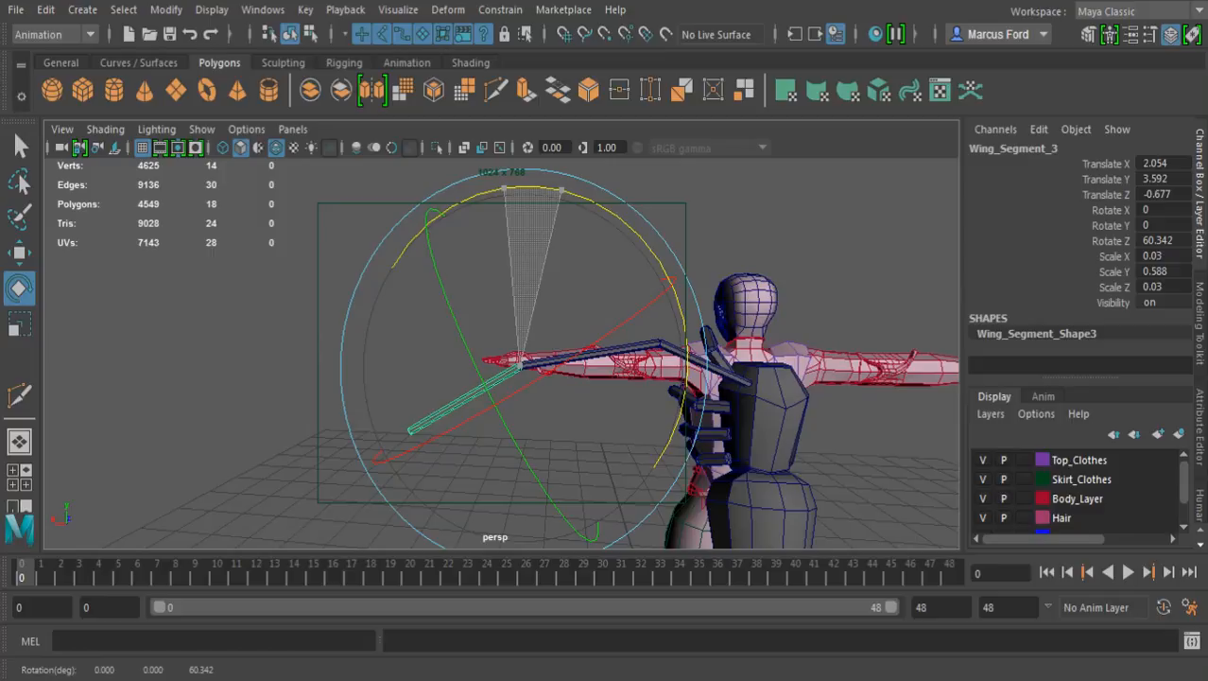
pyautogui.moveTo(503, 187); pyautogui.dragTo(504, 188)
# Lengthen the third wing segment to a Y scale of about 0.733 and check the wing's overall shape
pyautogui.press('r')
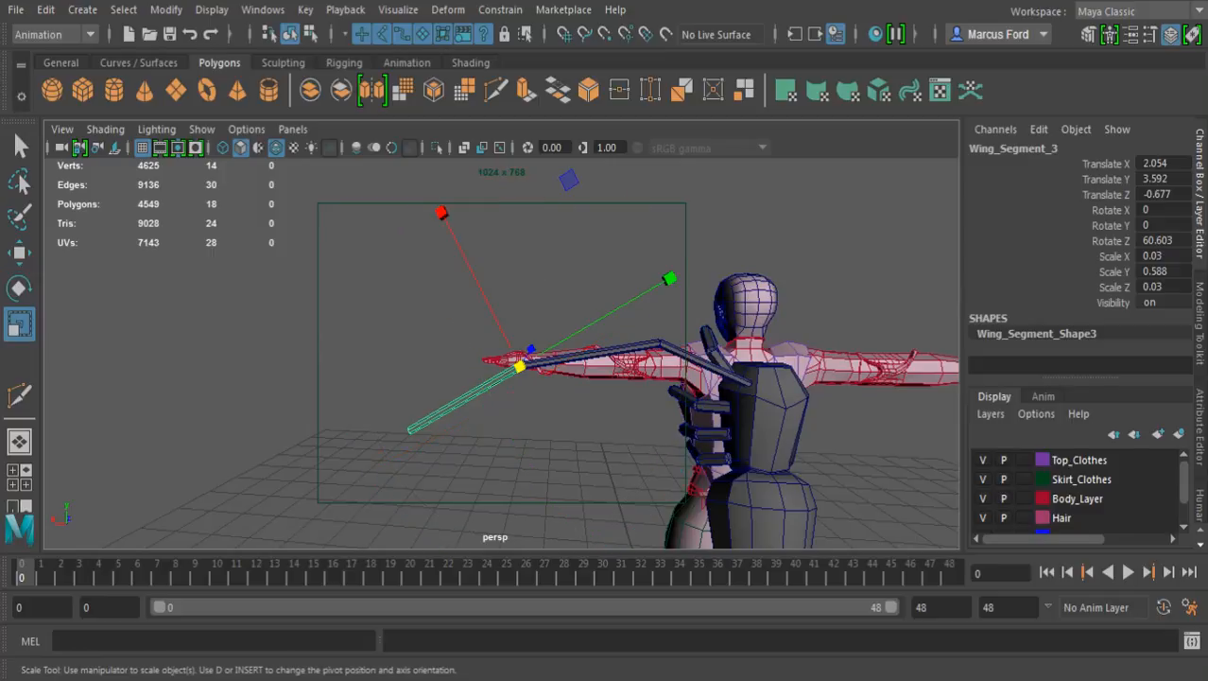
pyautogui.moveTo(670, 279); pyautogui.dragTo(708, 248)
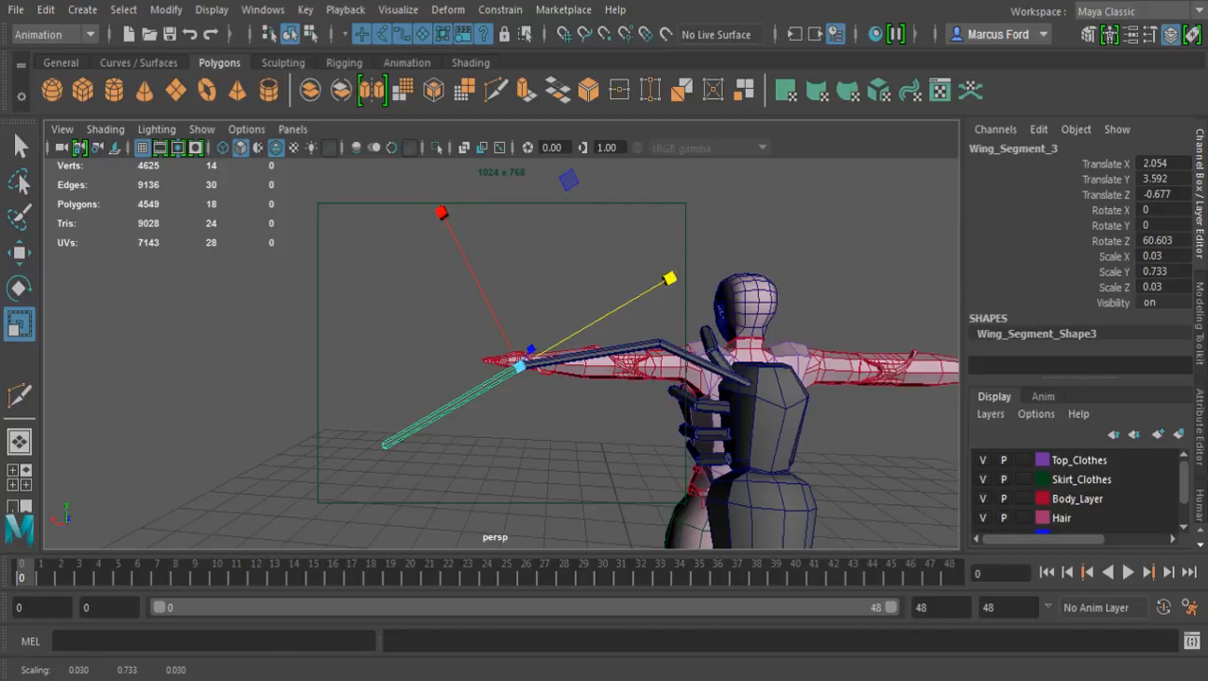
pyautogui.keyDown('alt'); pyautogui.moveTo(662, 331); pyautogui.dragTo(560, 214, button='middle'); pyautogui.keyUp('alt')
pyautogui.keyDown('alt'); pyautogui.moveTo(568, 331); pyautogui.dragTo(619, 326); pyautogui.keyUp('alt')
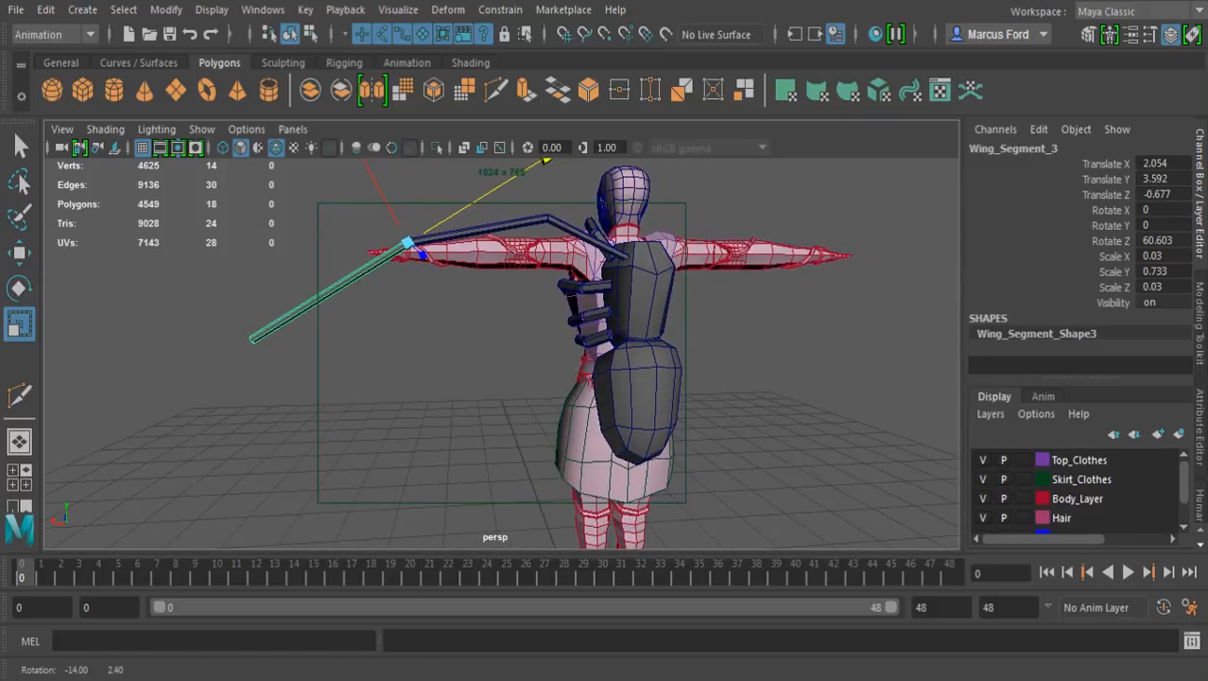
pyautogui.press('q')
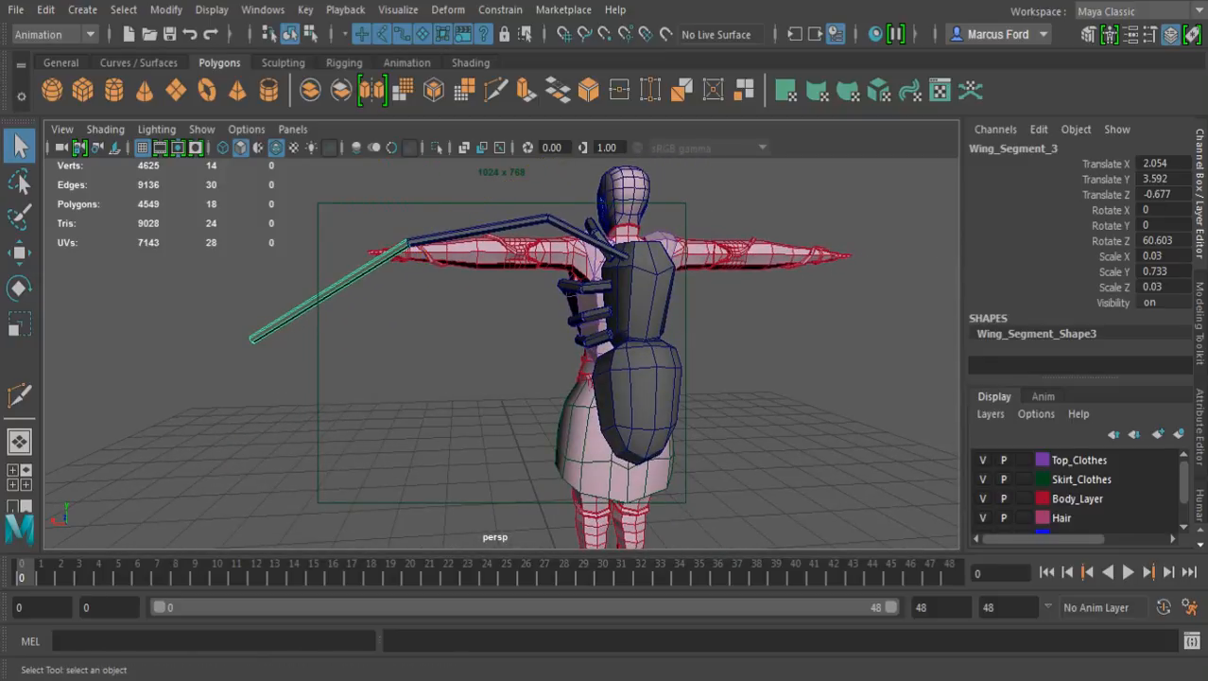
pyautogui.keyDown('alt'); pyautogui.moveTo(567, 331); pyautogui.dragTo(629, 331, button='right'); pyautogui.keyUp('alt')
pyautogui.keyDown('alt'); pyautogui.moveTo(605, 331); pyautogui.dragTo(626, 326); pyautogui.keyUp('alt')
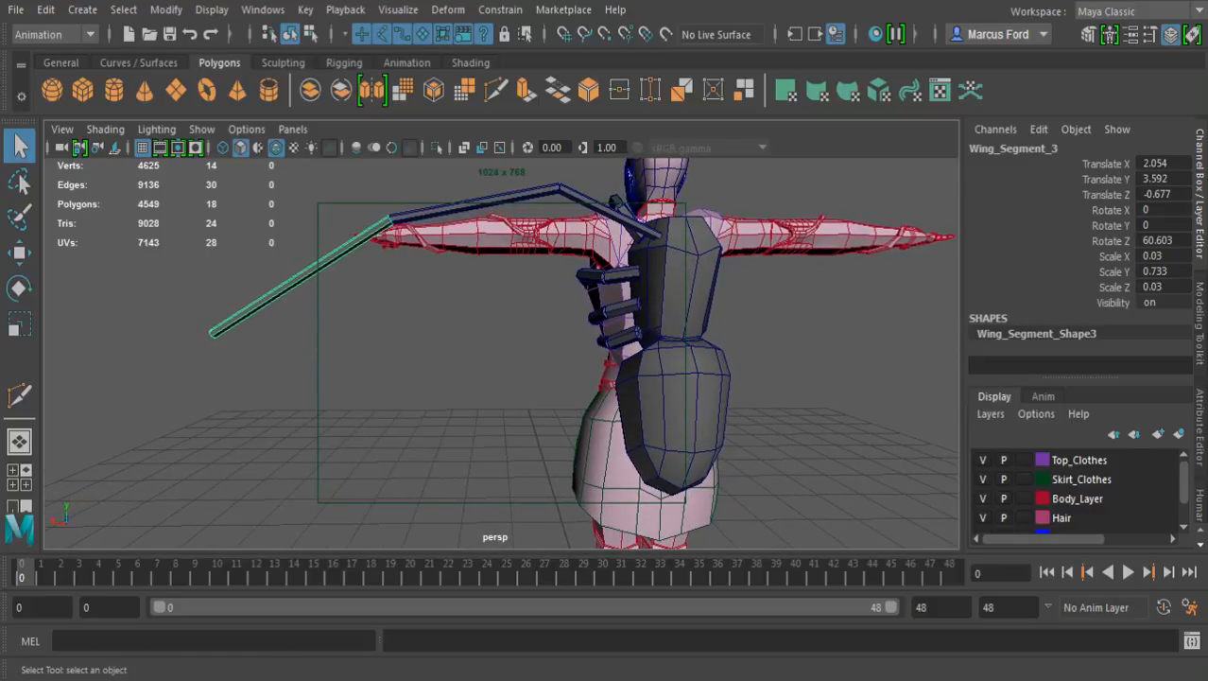
pyautogui.keyDown('alt'); pyautogui.moveTo(529, 322); pyautogui.dragTo(550, 350); pyautogui.keyUp('alt')
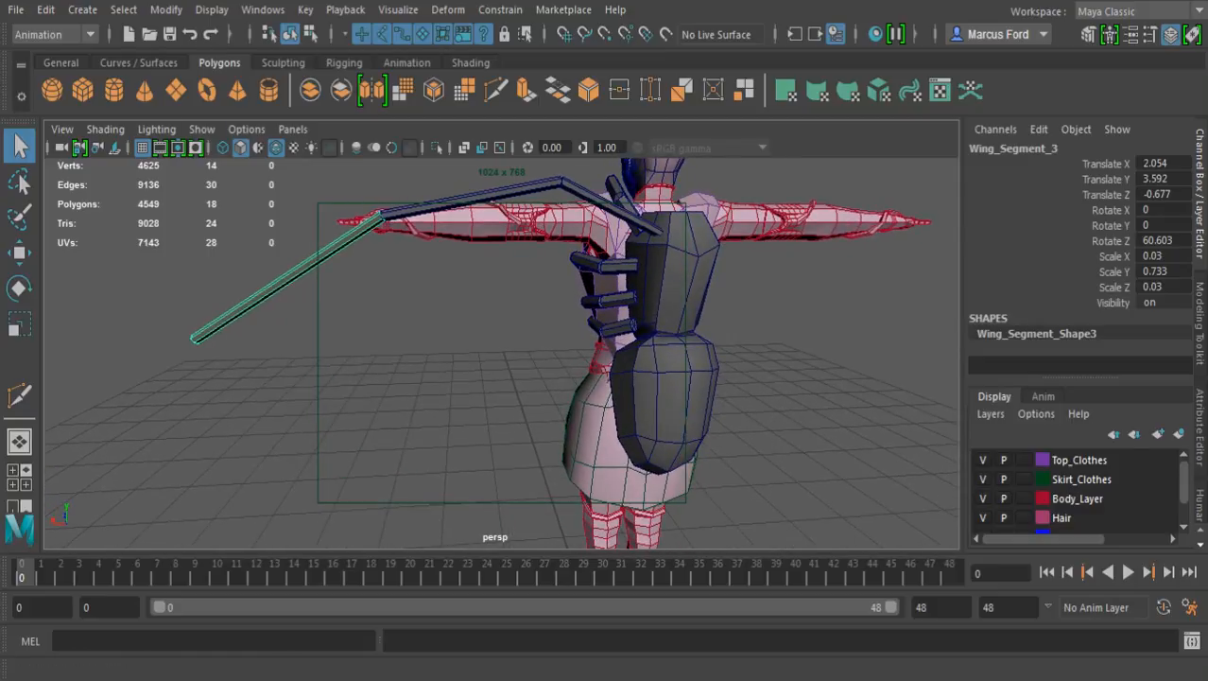
# Create a polygon plane with its width and height subdivisions set to 1
pyautogui.click(176, 91)
pyautogui.scroll(-1, 1075, 260)
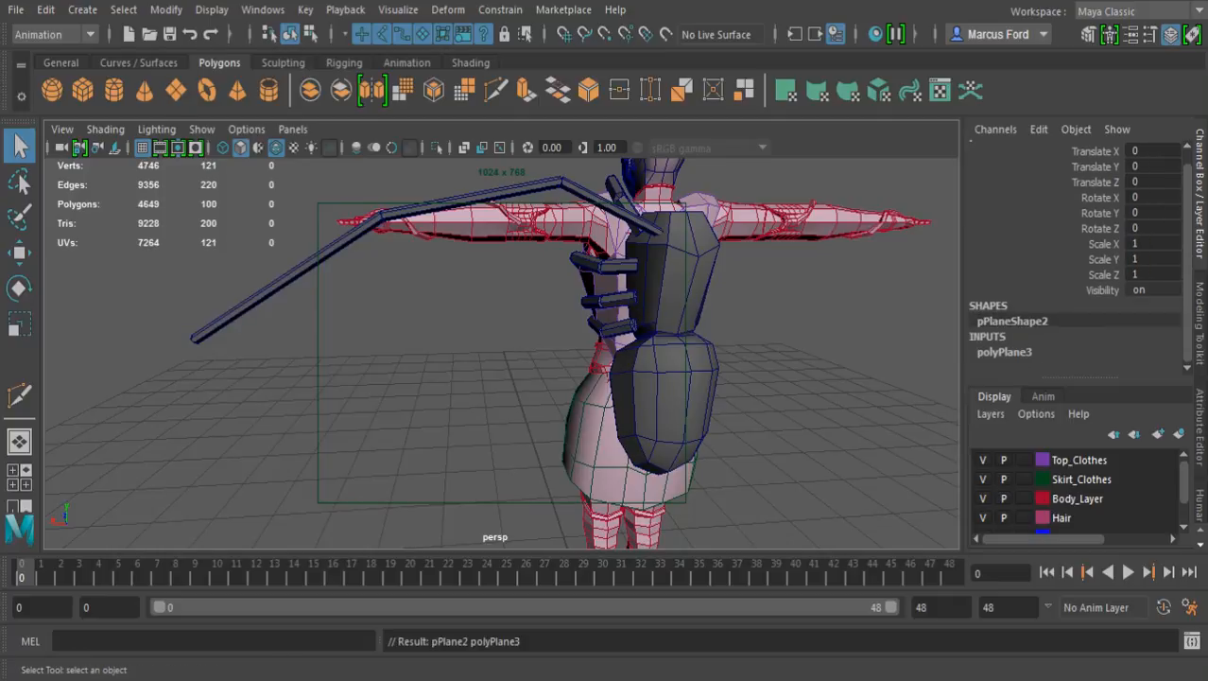
pyautogui.click(1004, 352)
pyautogui.scroll(-2, 1040, 345)
pyautogui.moveTo(1079, 321); pyautogui.dragTo(1079, 337)
pyautogui.moveTo(501, 353); pyautogui.dragTo(406, 353, button='middle')
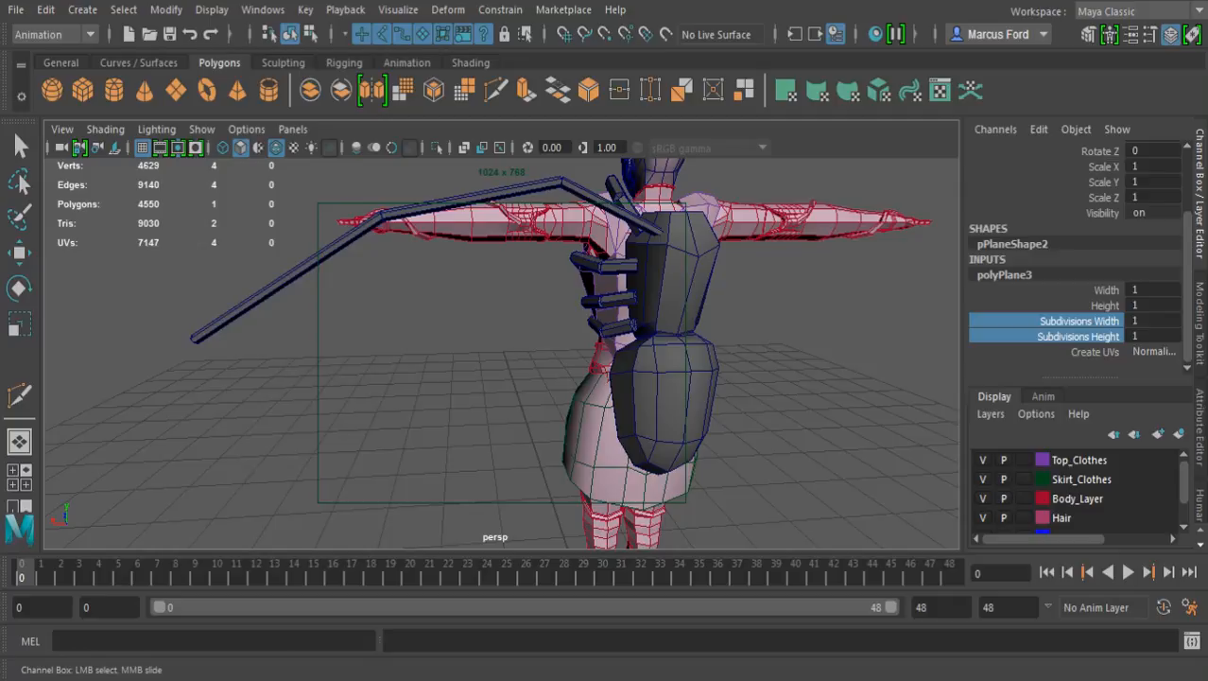
# Move the plane up and out below the wing, to about 2.86 in X and 2.48 in Y
pyautogui.press('w')
pyautogui.moveTo(618, 512); pyautogui.dragTo(639, 276)
pyautogui.moveTo(455, 469); pyautogui.dragTo(149, 483)
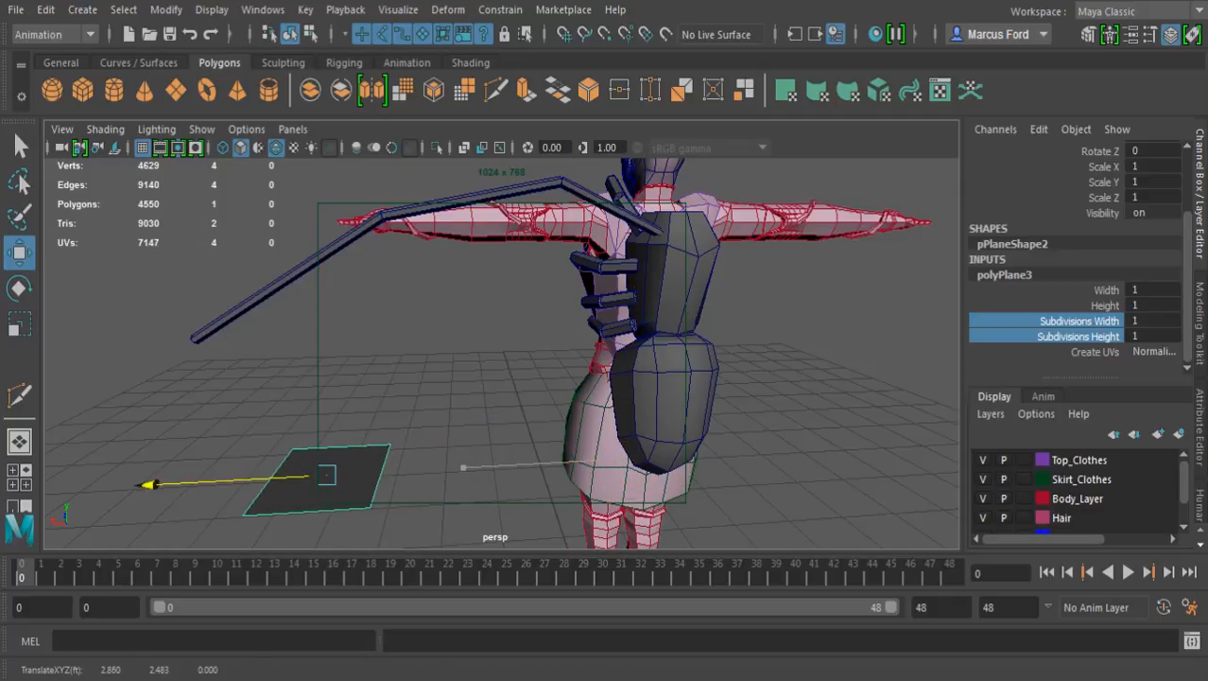
# Snap one far corner vertex of the plane to the lower vertex at the third wing segment's outer tip
pyautogui.scroll(3, 149, 483)
pyautogui.scroll(1, 502, 352)
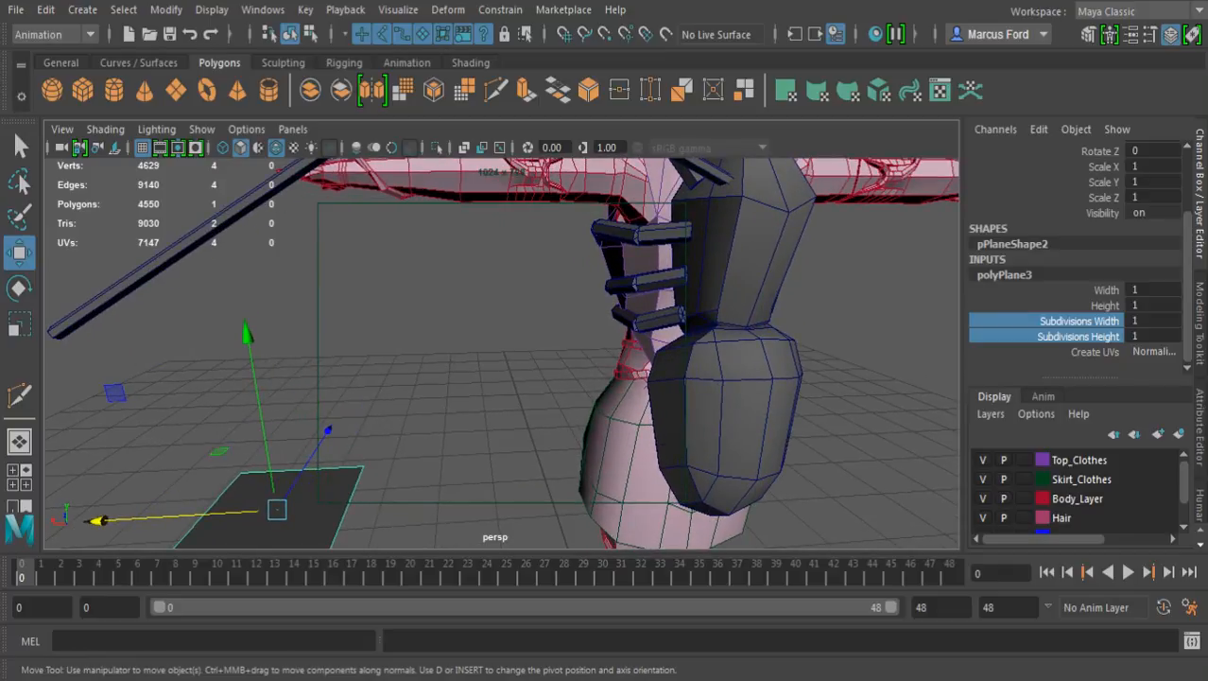
pyautogui.press('F8')
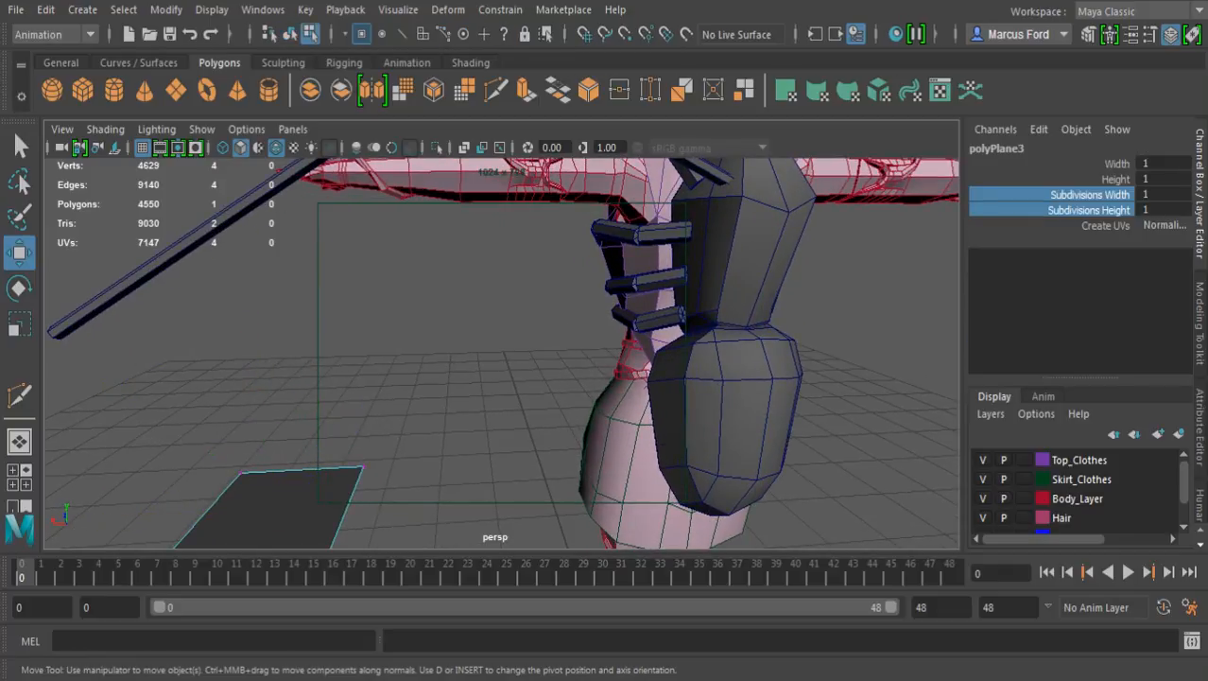
pyautogui.click(241, 472)
pyautogui.keyDown('alt'); pyautogui.moveTo(241, 472); pyautogui.dragTo(331, 401); pyautogui.keyUp('alt')
pyautogui.keyDown('alt'); pyautogui.moveTo(331, 401); pyautogui.dragTo(605, 408, button='middle'); pyautogui.keyUp('alt')
pyautogui.scroll(5, 502, 353)
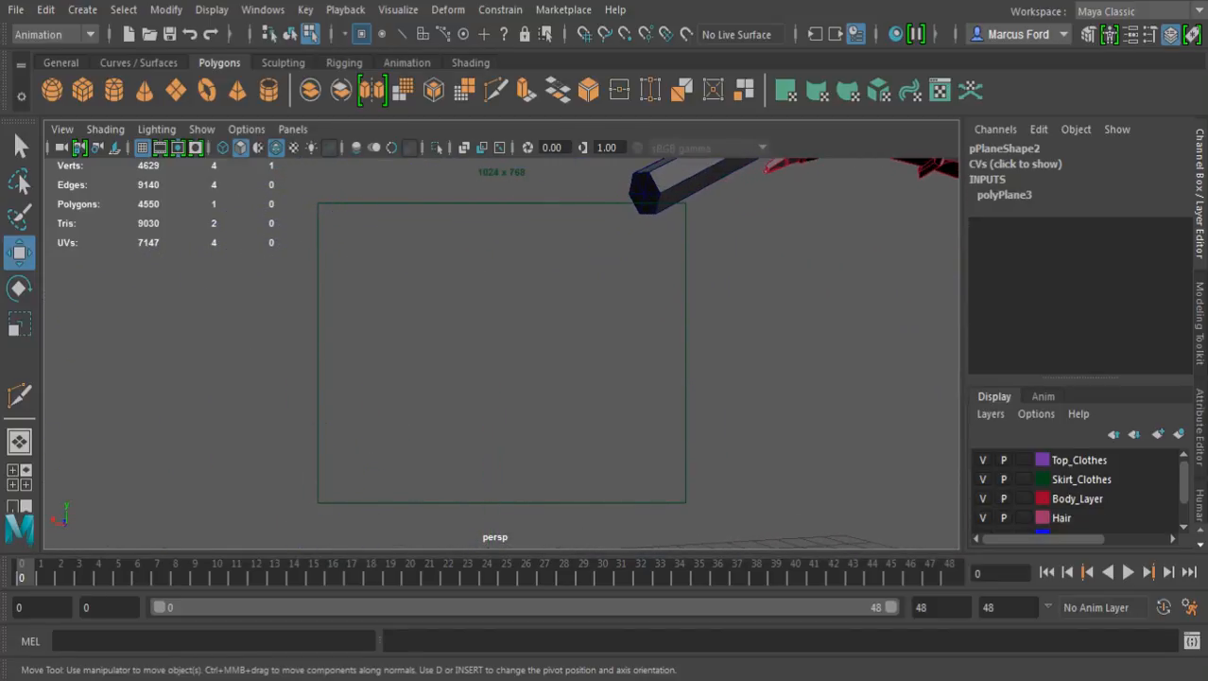
pyautogui.keyDown('alt'); pyautogui.moveTo(605, 284); pyautogui.dragTo(435, 372, button='middle'); pyautogui.keyUp('alt')
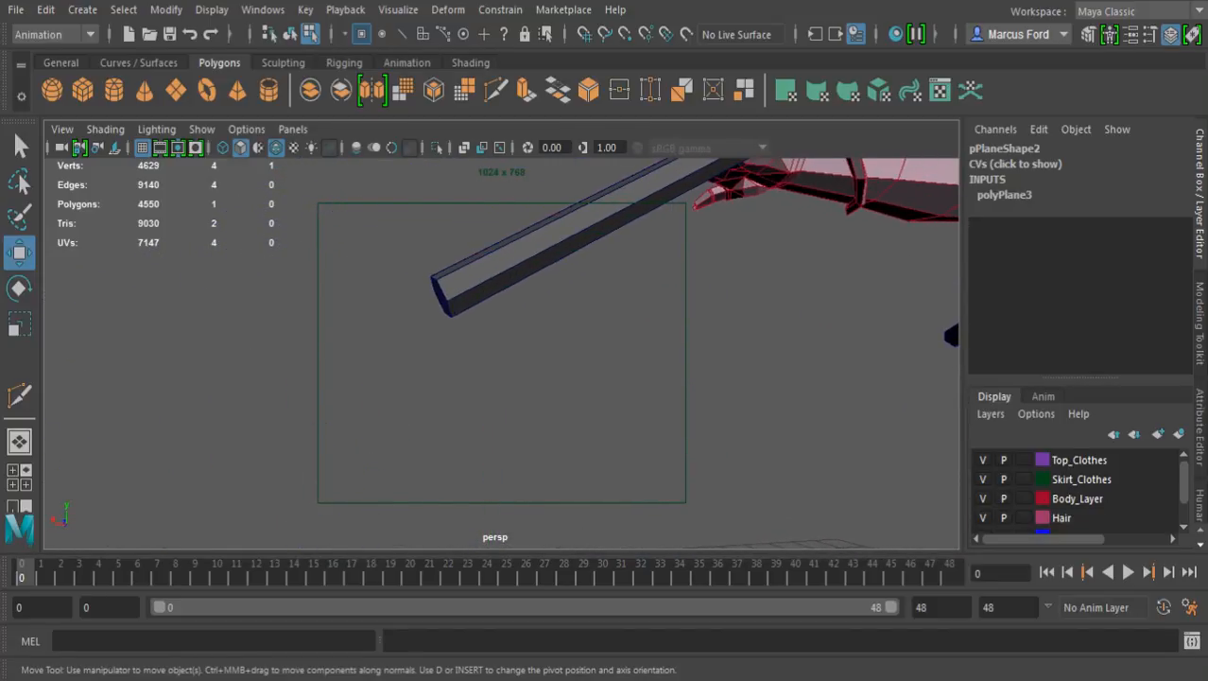
pyautogui.press('v')
pyautogui.middleClick(451, 317)
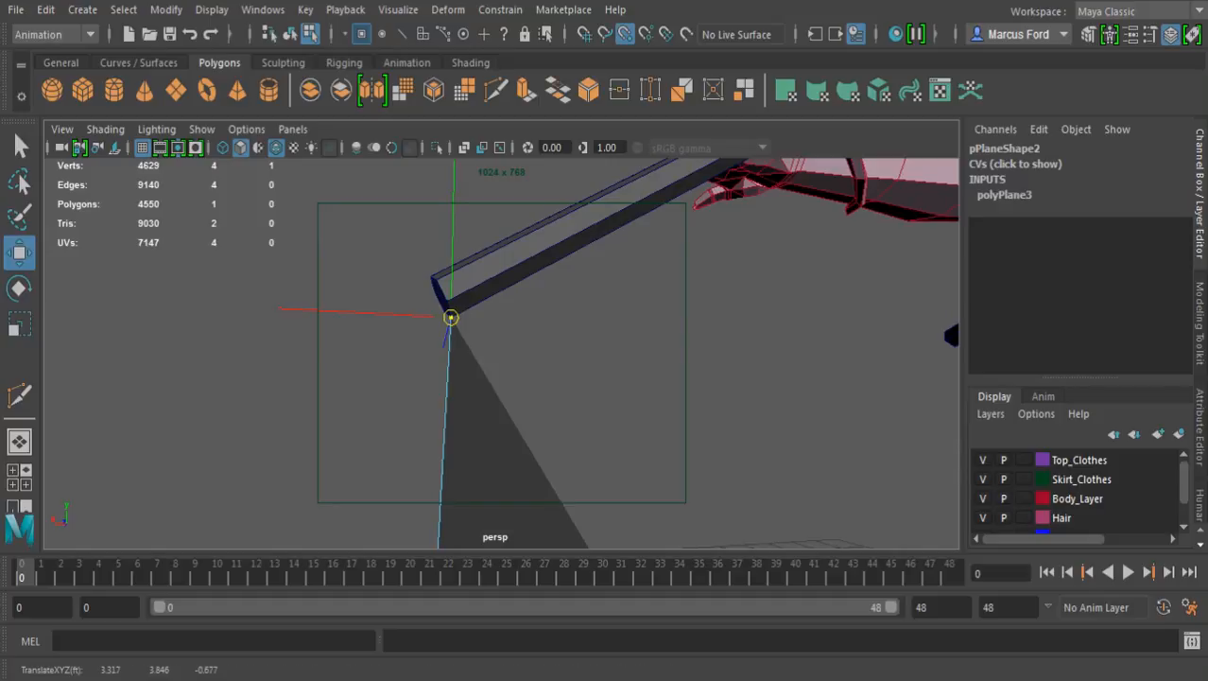
# Snap the plane's inner upper vertex to the underside of the joint between the second and third wing segments
pyautogui.scroll(-5, 502, 353)
pyautogui.scroll(-5, 502, 352)
pyautogui.keyDown('alt'); pyautogui.moveTo(530, 321); pyautogui.dragTo(454, 407); pyautogui.keyUp('alt')
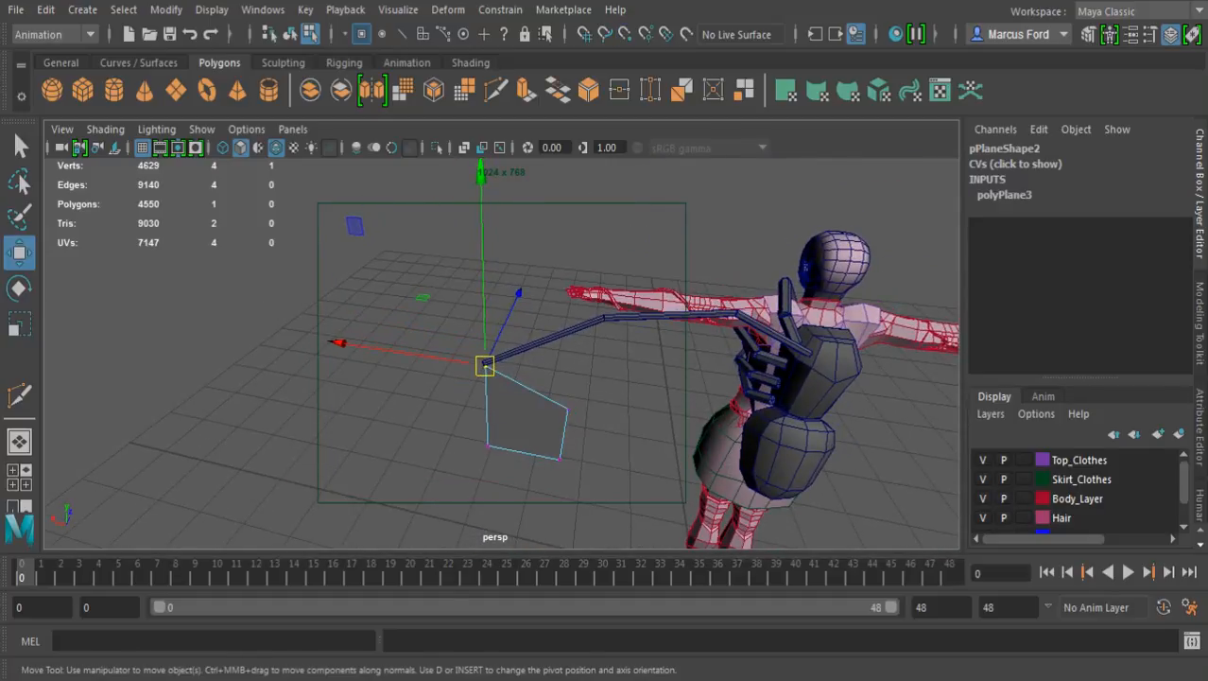
pyautogui.click(569, 410)
pyautogui.keyDown('alt'); pyautogui.moveTo(569, 409); pyautogui.dragTo(605, 314); pyautogui.keyUp('alt')
pyautogui.keyDown('alt'); pyautogui.moveTo(605, 314); pyautogui.dragTo(537, 378, button='middle'); pyautogui.keyUp('alt')
pyautogui.keyDown('alt'); pyautogui.moveTo(537, 378); pyautogui.dragTo(686, 392, button='right'); pyautogui.keyUp('alt')
pyautogui.keyDown('alt'); pyautogui.moveTo(686, 393); pyautogui.dragTo(624, 301); pyautogui.keyUp('alt')
pyautogui.press('4')
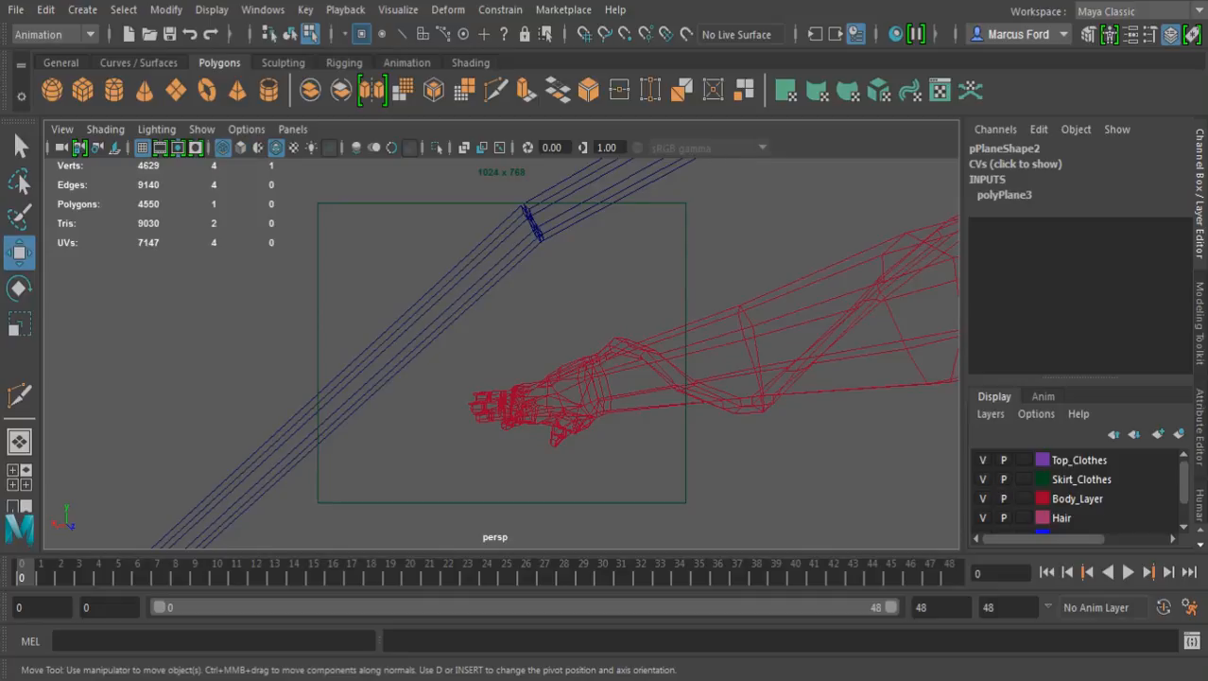
pyautogui.keyDown('alt'); pyautogui.moveTo(624, 301); pyautogui.dragTo(568, 328); pyautogui.keyUp('alt')
pyautogui.press('v')
pyautogui.moveTo(414, 335); pyautogui.dragTo(418, 329, button='middle')
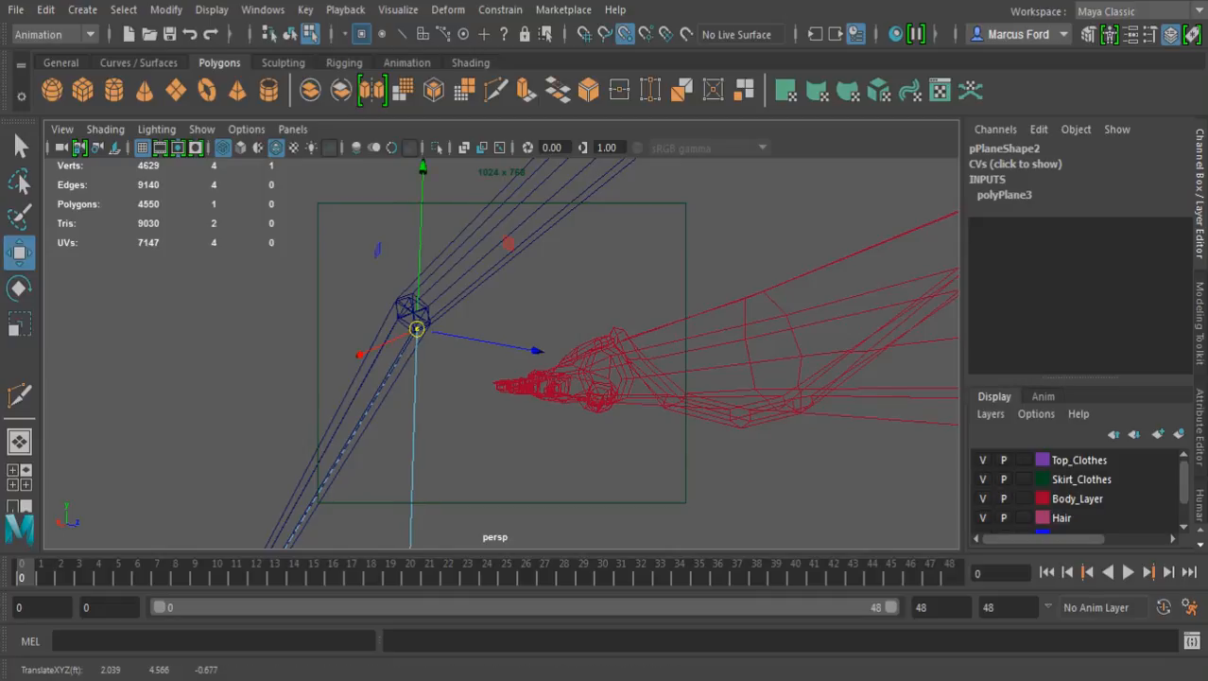
# Snap the plane's next corner vertex to the underside of the joint between the first and second wing segments
pyautogui.keyDown('alt'); pyautogui.moveTo(511, 331); pyautogui.dragTo(398, 340, button='right'); pyautogui.keyUp('alt')
pyautogui.keyDown('alt'); pyautogui.moveTo(397, 341); pyautogui.dragTo(324, 353); pyautogui.keyUp('alt')
pyautogui.keyDown('alt'); pyautogui.moveTo(325, 354); pyautogui.dragTo(298, 259, button='middle'); pyautogui.keyUp('alt')
pyautogui.click(470, 468)
pyautogui.keyDown('alt'); pyautogui.moveTo(467, 288); pyautogui.dragTo(397, 160); pyautogui.keyUp('alt')
pyautogui.keyDown('alt'); pyautogui.moveTo(397, 236); pyautogui.dragTo(548, 270, button='right'); pyautogui.keyUp('alt')
pyautogui.keyDown('alt'); pyautogui.moveTo(511, 274); pyautogui.dragTo(480, 378); pyautogui.keyUp('alt')
pyautogui.keyDown('alt'); pyautogui.moveTo(482, 350); pyautogui.dragTo(586, 362, button='right'); pyautogui.keyUp('alt')
pyautogui.keyDown('alt'); pyautogui.moveTo(529, 379); pyautogui.dragTo(526, 263, button='middle'); pyautogui.keyUp('alt')
pyautogui.keyDown('alt'); pyautogui.moveTo(520, 303); pyautogui.dragTo(588, 300); pyautogui.keyUp('alt')
pyautogui.press('v')
pyautogui.moveTo(257, 437); pyautogui.dragTo(245, 449, button='middle')
# Snap the plane's remaining lower vertex to the backpack's waist, where its upper and lower parts meet
pyautogui.keyDown('alt'); pyautogui.moveTo(491, 378); pyautogui.dragTo(331, 358, button='right'); pyautogui.keyUp('alt')
pyautogui.keyDown('alt'); pyautogui.moveTo(331, 357); pyautogui.dragTo(416, 317); pyautogui.keyUp('alt')
pyautogui.keyDown('alt'); pyautogui.moveTo(407, 331); pyautogui.dragTo(425, 350); pyautogui.keyUp('alt')
pyautogui.moveTo(263, 480); pyautogui.dragTo(333, 541)
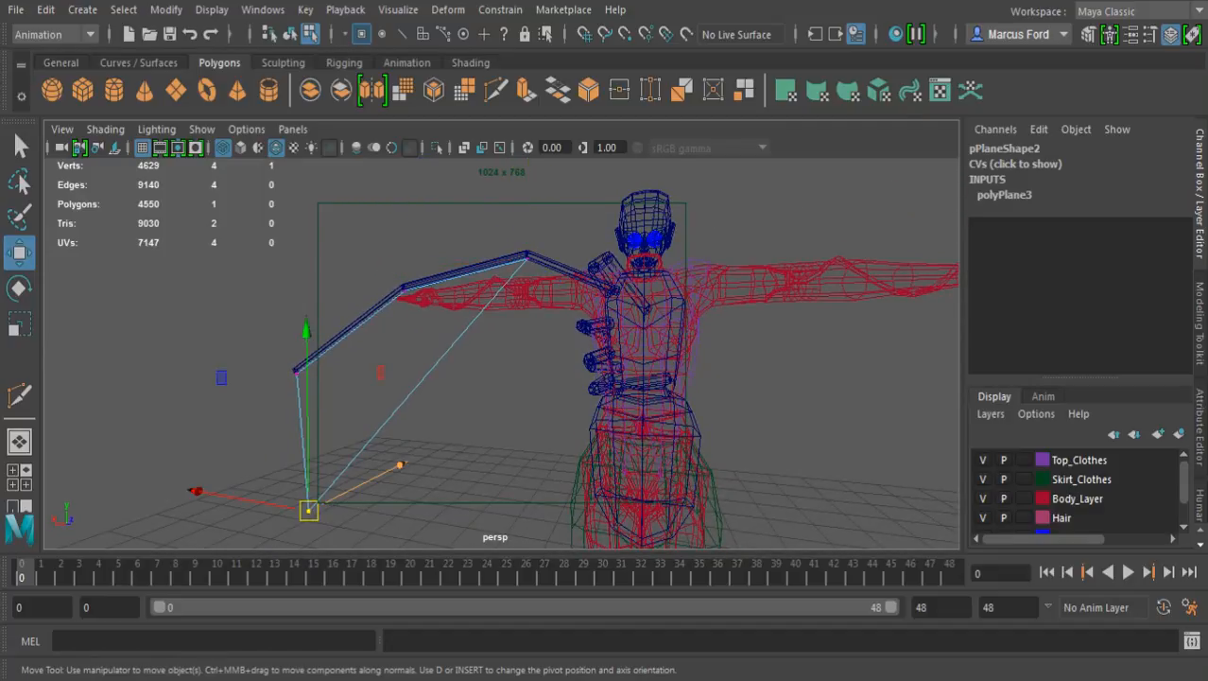
pyautogui.press('5')
pyautogui.moveTo(378, 378)
pyautogui.keyDown('alt'); pyautogui.mouseDown()
pyautogui.moveTo(469, 374)
pyautogui.moveTo(364, 369)
pyautogui.mouseUp(); pyautogui.keyUp('alt')
pyautogui.keyDown('alt'); pyautogui.moveTo(364, 369); pyautogui.dragTo(473, 370, button='right'); pyautogui.keyUp('alt')
pyautogui.keyDown('alt'); pyautogui.moveTo(398, 369); pyautogui.dragTo(525, 365); pyautogui.keyUp('alt')
pyautogui.keyDown('alt'); pyautogui.moveTo(454, 366); pyautogui.dragTo(546, 370, button='right'); pyautogui.keyUp('alt')
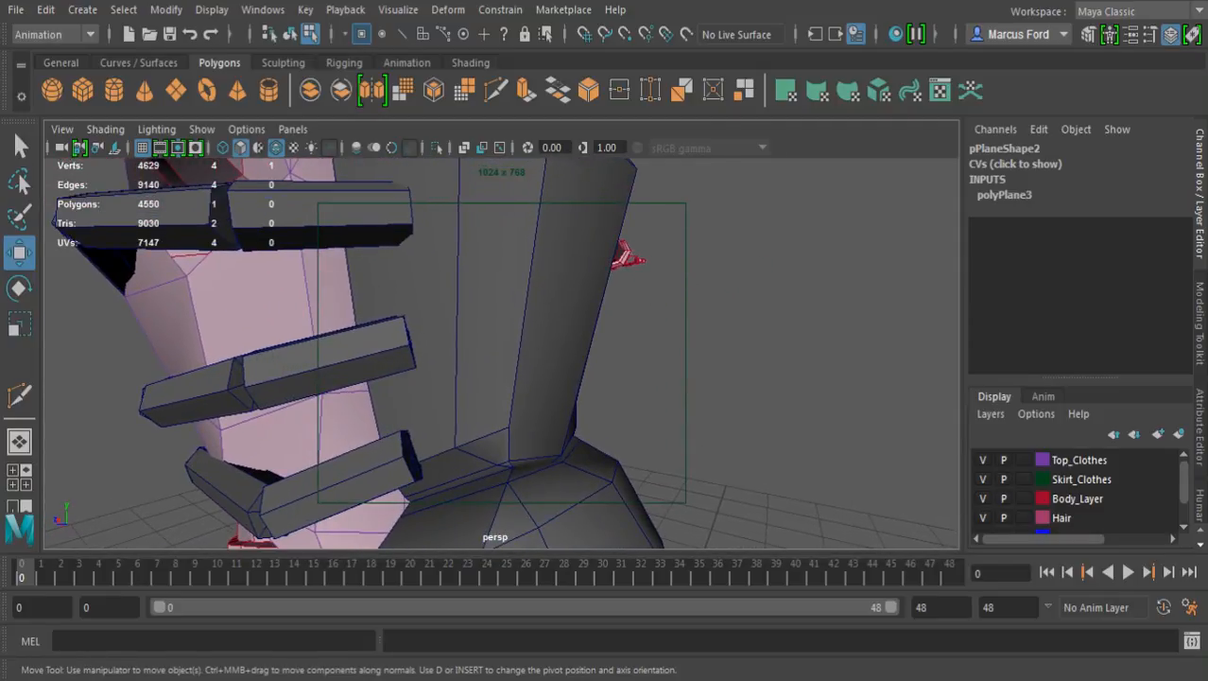
pyautogui.press('v')
pyautogui.moveTo(487, 459); pyautogui.dragTo(498, 466, button='middle')
pyautogui.keyDown('alt'); pyautogui.moveTo(498, 465); pyautogui.dragTo(397, 463, button='right'); pyautogui.keyUp('alt')
pyautogui.keyDown('alt'); pyautogui.moveTo(397, 464); pyautogui.dragTo(300, 464); pyautogui.keyUp('alt')
pyautogui.keyDown('alt'); pyautogui.moveTo(301, 464); pyautogui.dragTo(385, 529, button='middle'); pyautogui.keyUp('alt')
# Add a vertex with Multi-Cut on the membrane's inner edge, between the first wing joint and the backpack's waist
pyautogui.click(19, 395)
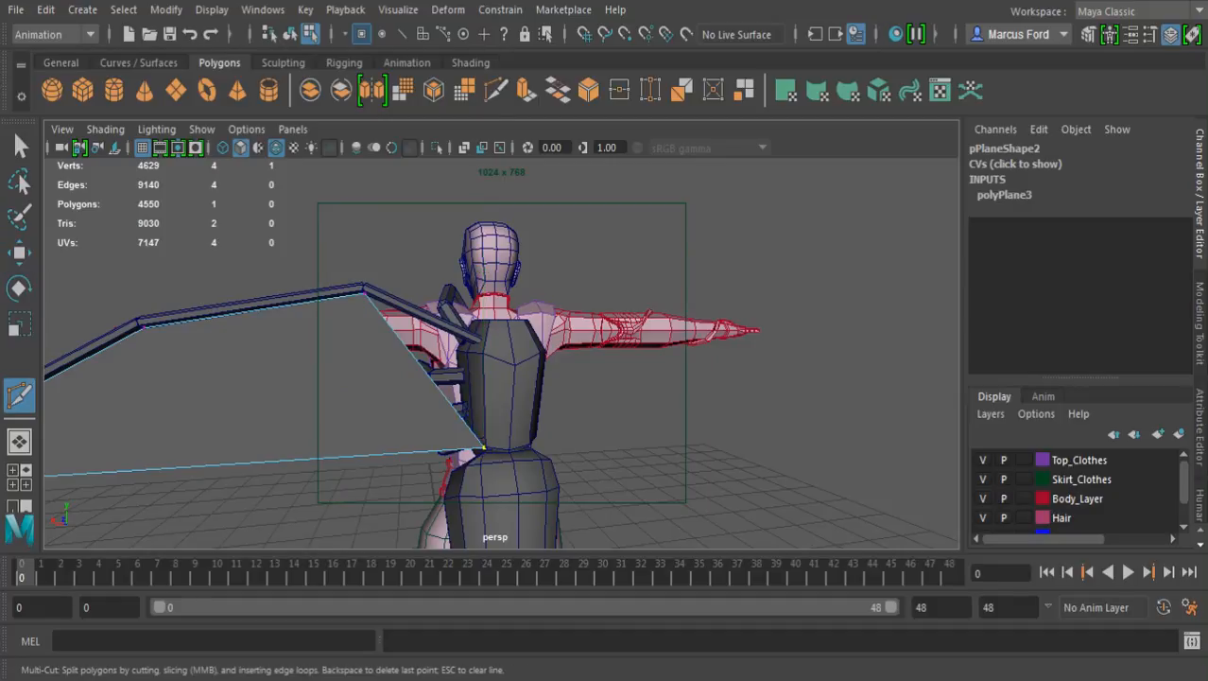
pyautogui.click(364, 294)
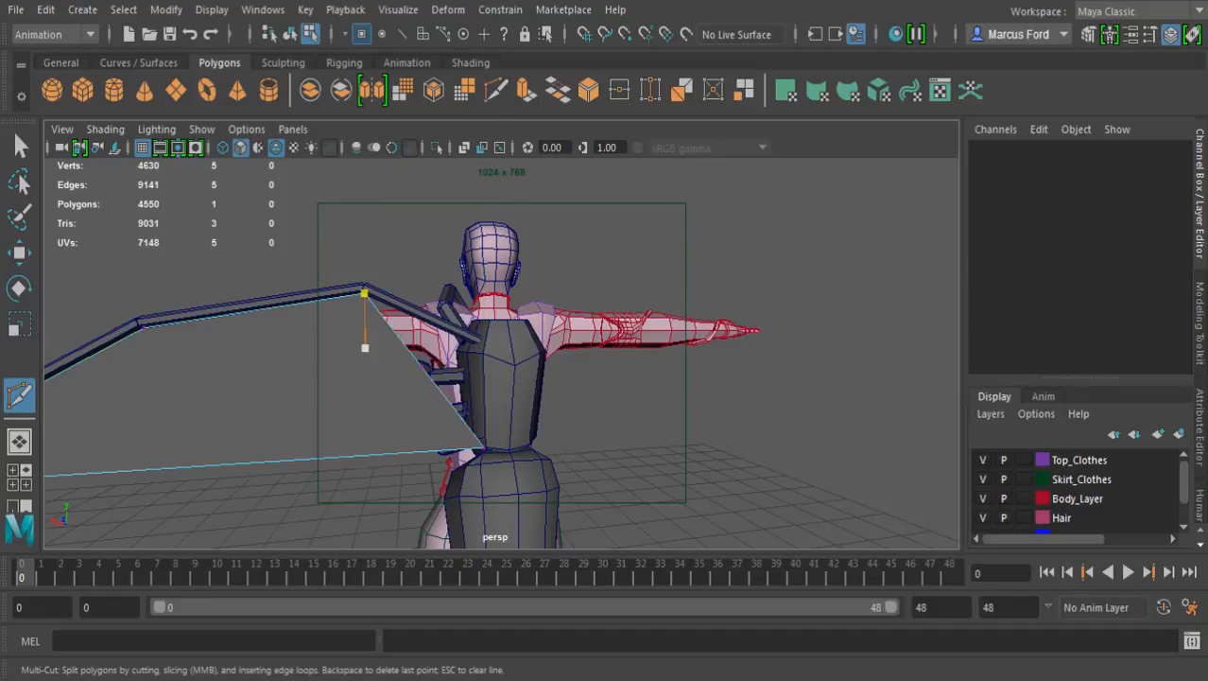
pyautogui.press('q')
# Snap the new vertex to the lower inner end of the first wing segment at the backpack
pyautogui.click(422, 366)
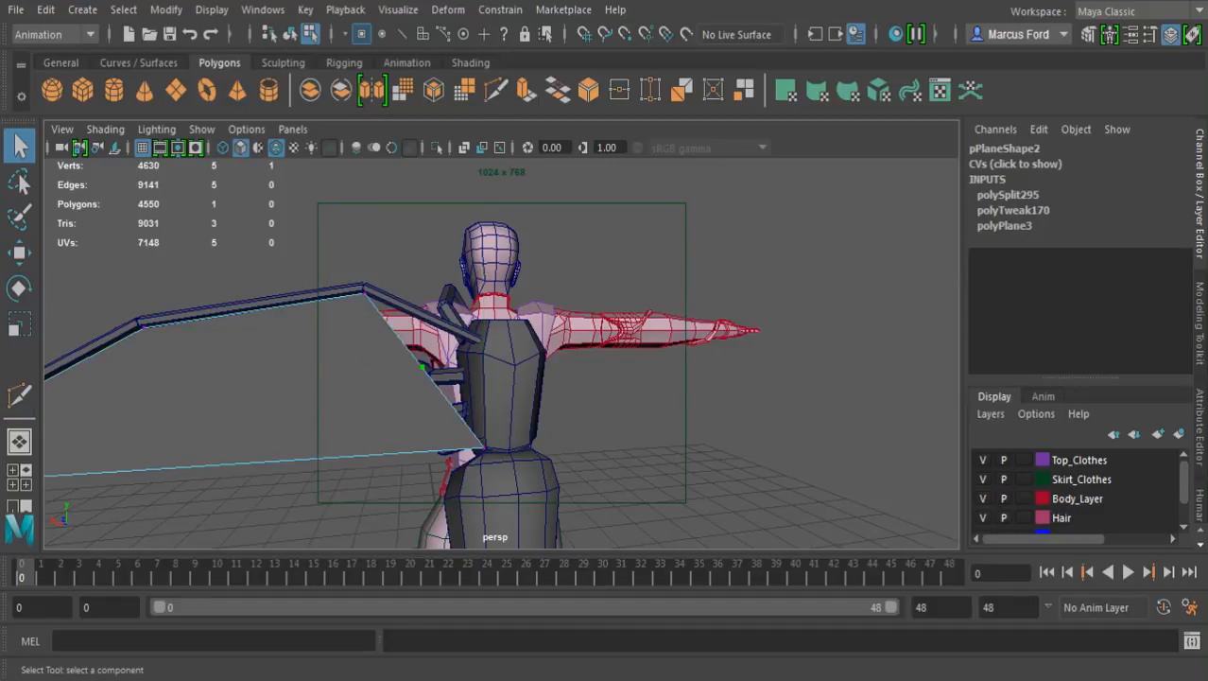
pyautogui.keyDown('alt'); pyautogui.moveTo(422, 366); pyautogui.dragTo(501, 368); pyautogui.keyUp('alt')
pyautogui.keyDown('alt'); pyautogui.moveTo(502, 368); pyautogui.dragTo(796, 371, button='right'); pyautogui.keyUp('alt')
pyautogui.keyDown('alt'); pyautogui.moveTo(567, 359); pyautogui.dragTo(671, 385); pyautogui.keyUp('alt')
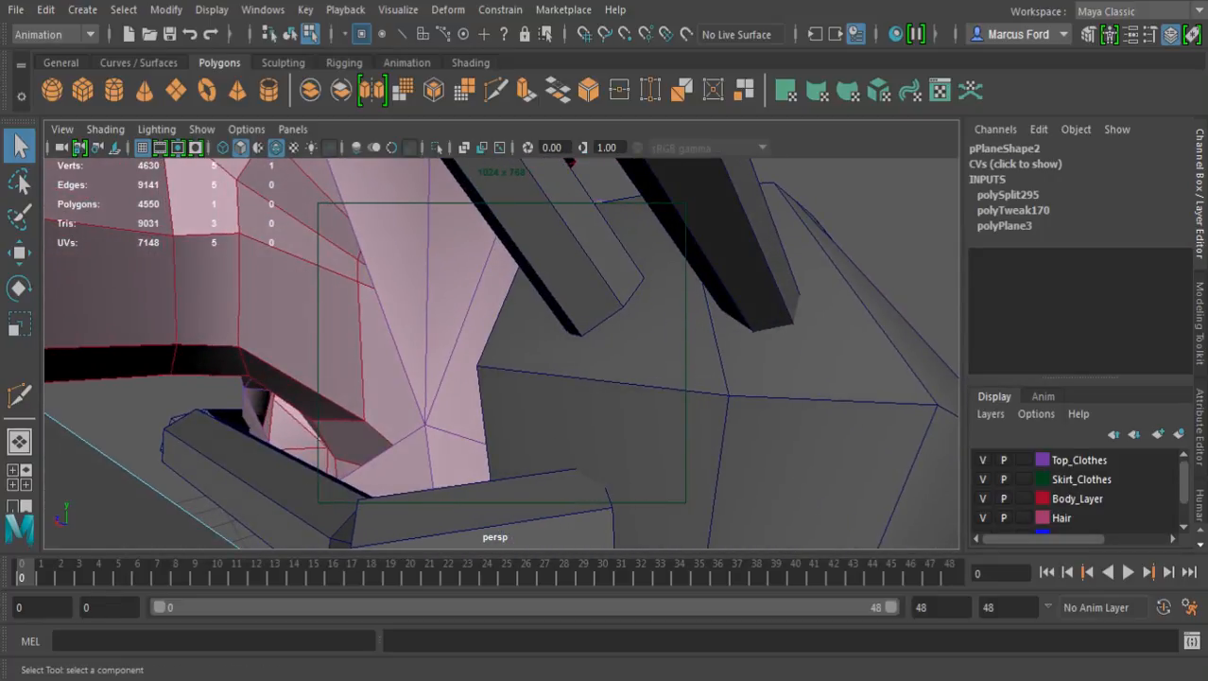
pyautogui.press('4')
pyautogui.press('v')
pyautogui.press('w')
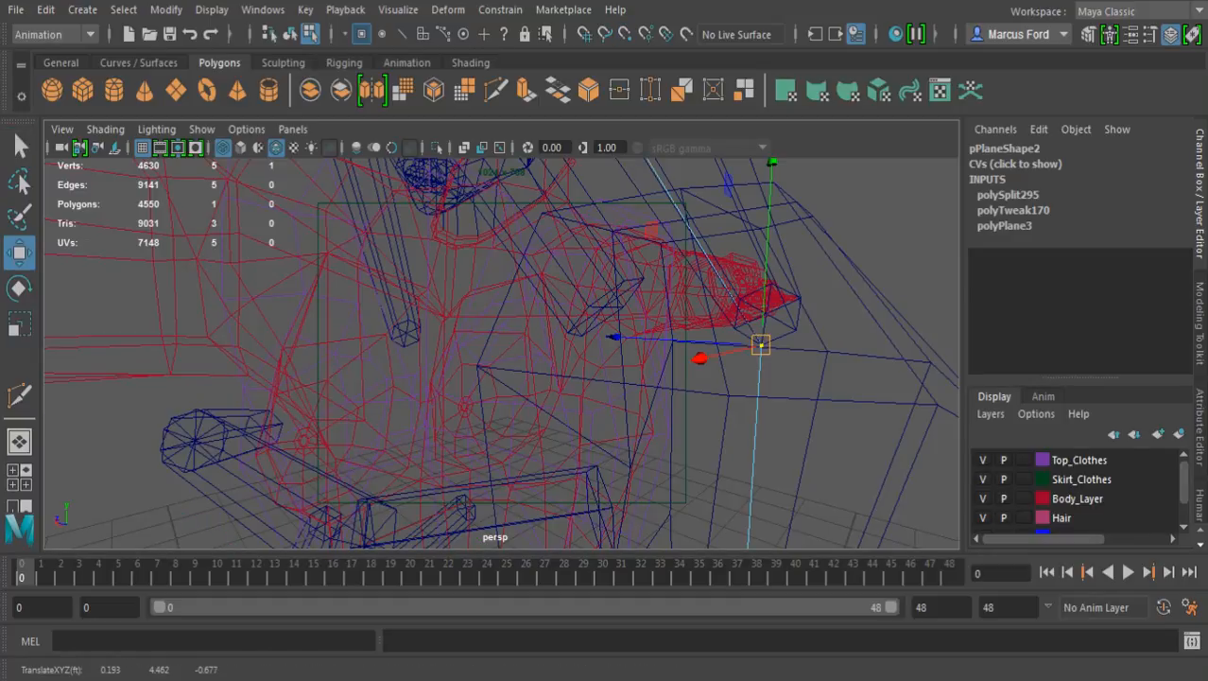
pyautogui.press('5')
# Examine the membrane's fit against the wing segments and backpack from the front, back and side
pyautogui.keyDown('alt'); pyautogui.moveTo(719, 345); pyautogui.dragTo(473, 352, button='right'); pyautogui.keyUp('alt')
pyautogui.click(737, 294)
pyautogui.keyDown('alt'); pyautogui.moveTo(738, 293); pyautogui.dragTo(629, 298); pyautogui.keyUp('alt')
pyautogui.keyDown('alt'); pyautogui.moveTo(567, 350); pyautogui.dragTo(641, 263, button='middle'); pyautogui.keyUp('alt')
pyautogui.keyDown('alt'); pyautogui.moveTo(641, 262); pyautogui.dragTo(814, 215); pyautogui.keyUp('alt')
pyautogui.keyDown('alt'); pyautogui.moveTo(529, 236); pyautogui.dragTo(982, 332); pyautogui.keyUp('alt')
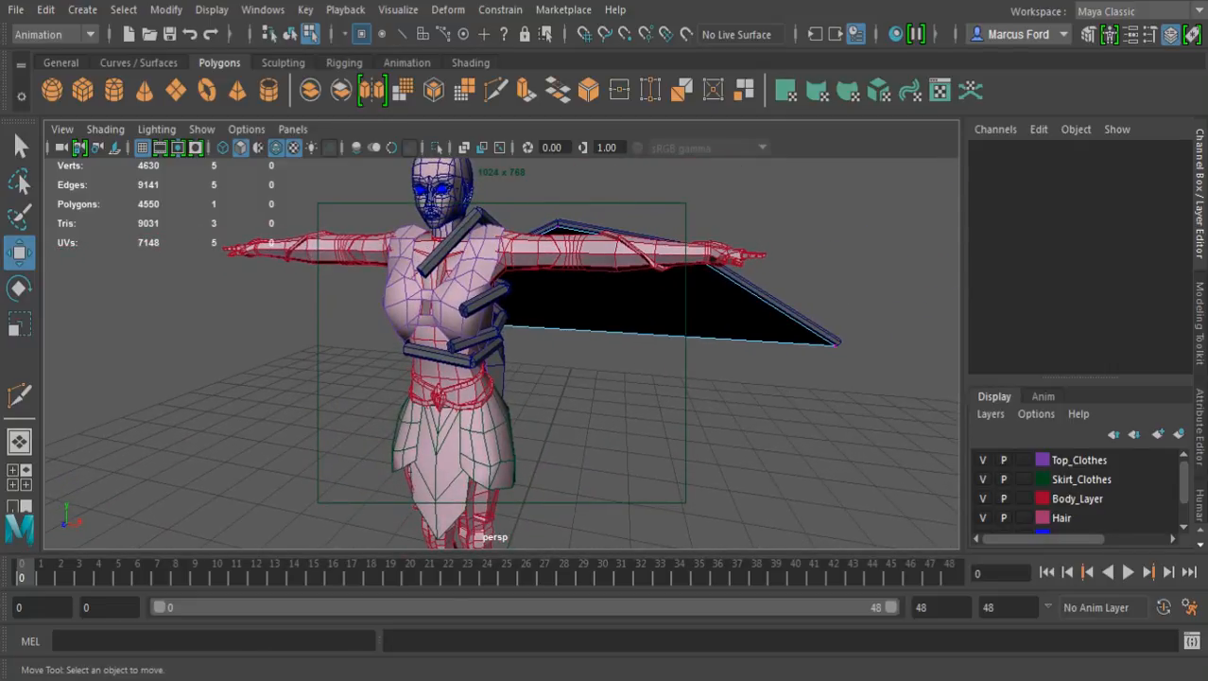
pyautogui.keyDown('alt'); pyautogui.moveTo(605, 331); pyautogui.dragTo(527, 338, button='right'); pyautogui.keyUp('alt')
pyautogui.keyDown('alt'); pyautogui.moveTo(527, 312); pyautogui.dragTo(641, 382, button='middle'); pyautogui.keyUp('alt')
pyautogui.keyDown('alt'); pyautogui.moveTo(588, 362); pyautogui.dragTo(194, 322); pyautogui.keyUp('alt')
pyautogui.keyDown('alt'); pyautogui.moveTo(454, 341); pyautogui.dragTo(540, 335, button='middle'); pyautogui.keyUp('alt')
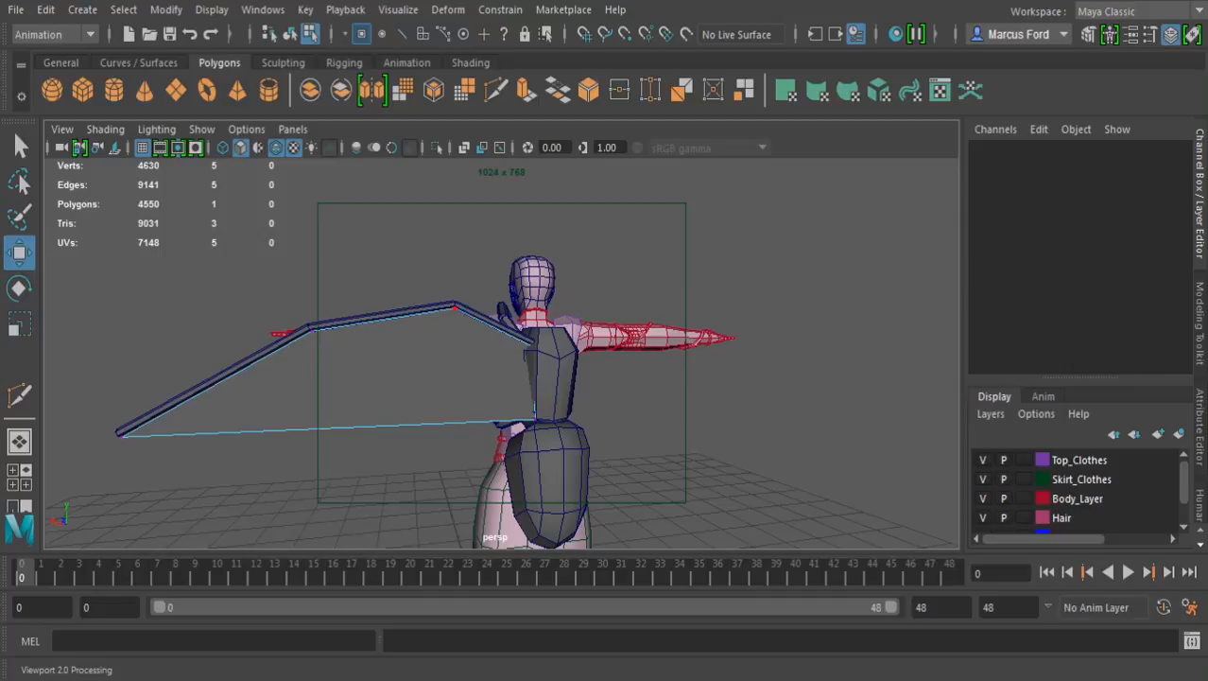
pyautogui.scroll(4, 455, 307)
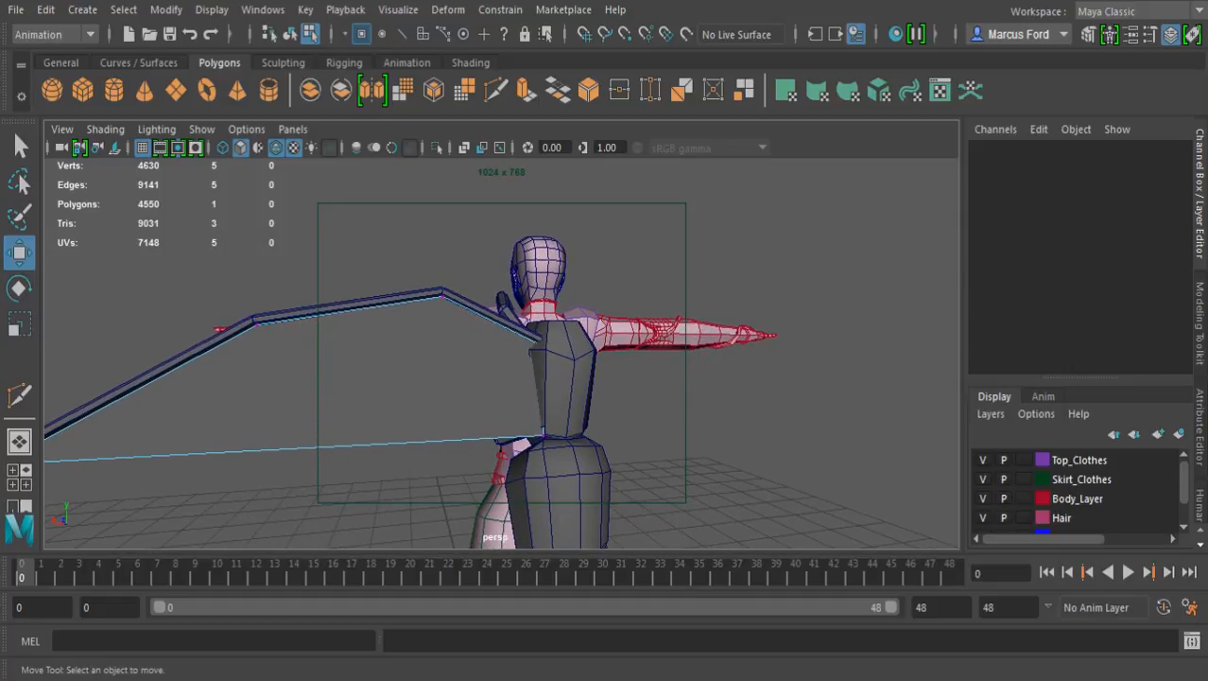
pyautogui.scroll(3, 502, 353)
pyautogui.keyDown('alt'); pyautogui.moveTo(454, 378); pyautogui.dragTo(460, 305); pyautogui.keyUp('alt')
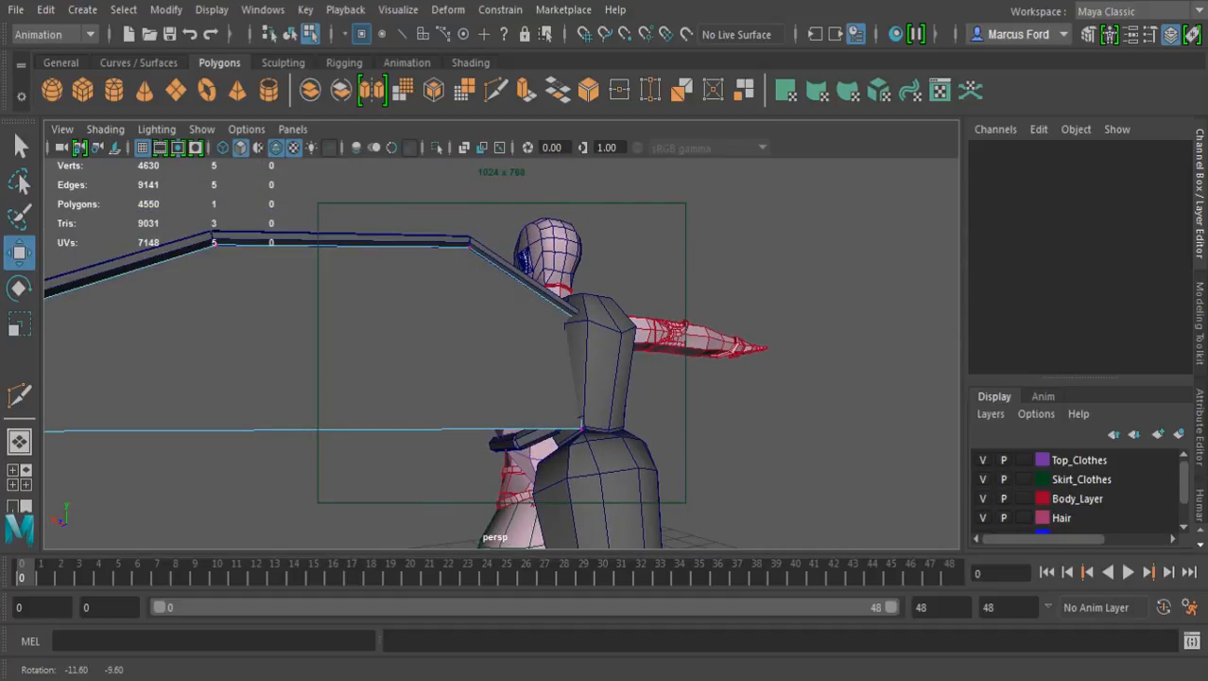
pyautogui.moveTo(460, 306)
pyautogui.keyDown('alt'); pyautogui.mouseDown()
pyautogui.moveTo(556, 327)
pyautogui.moveTo(617, 309)
pyautogui.moveTo(473, 312)
pyautogui.mouseUp(); pyautogui.keyUp('alt')
pyautogui.keyDown('alt'); pyautogui.moveTo(662, 317); pyautogui.dragTo(383, 324); pyautogui.keyUp('alt')
pyautogui.keyDown('alt'); pyautogui.moveTo(444, 316); pyautogui.dragTo(534, 310, button='middle'); pyautogui.keyUp('alt')
pyautogui.keyDown('alt'); pyautogui.moveTo(511, 312); pyautogui.dragTo(602, 316, button='right'); pyautogui.keyUp('alt')
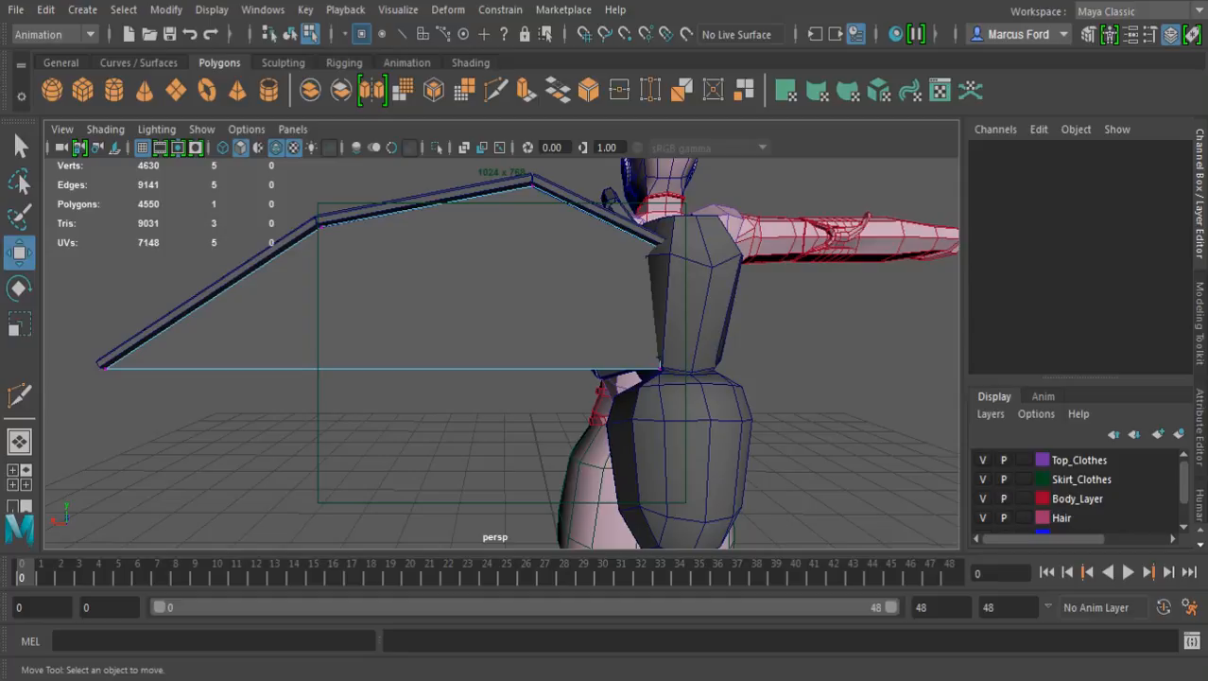
pyautogui.keyDown('alt'); pyautogui.moveTo(501, 284); pyautogui.dragTo(503, 407, button='middle'); pyautogui.keyUp('alt')
pyautogui.keyDown('alt'); pyautogui.moveTo(473, 331); pyautogui.dragTo(596, 425); pyautogui.keyUp('alt')
pyautogui.keyDown('alt'); pyautogui.moveTo(425, 379); pyautogui.dragTo(662, 312); pyautogui.keyUp('alt')
pyautogui.keyDown('alt'); pyautogui.moveTo(454, 349); pyautogui.dragTo(520, 340); pyautogui.keyUp('alt')
pyautogui.keyDown('alt'); pyautogui.moveTo(397, 407); pyautogui.dragTo(576, 322, button='middle'); pyautogui.keyUp('alt')
pyautogui.keyDown('alt'); pyautogui.moveTo(473, 369); pyautogui.dragTo(541, 343); pyautogui.keyUp('alt')
pyautogui.keyDown('alt'); pyautogui.moveTo(473, 359); pyautogui.dragTo(546, 336, button='middle'); pyautogui.keyUp('alt')
pyautogui.keyDown('alt'); pyautogui.moveTo(510, 340); pyautogui.dragTo(727, 384); pyautogui.keyUp('alt')
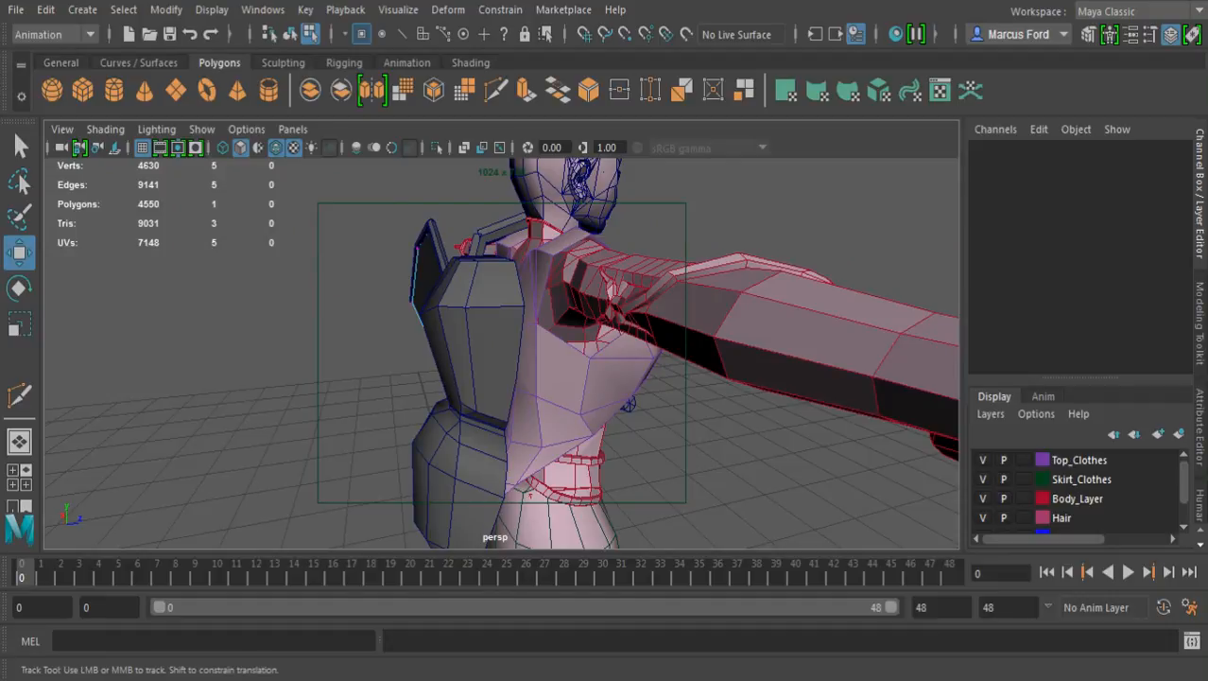
pyautogui.keyDown('alt'); pyautogui.moveTo(568, 274); pyautogui.dragTo(526, 397, button='middle'); pyautogui.keyUp('alt')
pyautogui.keyDown('alt'); pyautogui.moveTo(501, 350); pyautogui.dragTo(685, 345); pyautogui.keyUp('alt')
pyautogui.keyDown('alt'); pyautogui.moveTo(529, 398); pyautogui.dragTo(598, 319, button='middle'); pyautogui.keyUp('alt')
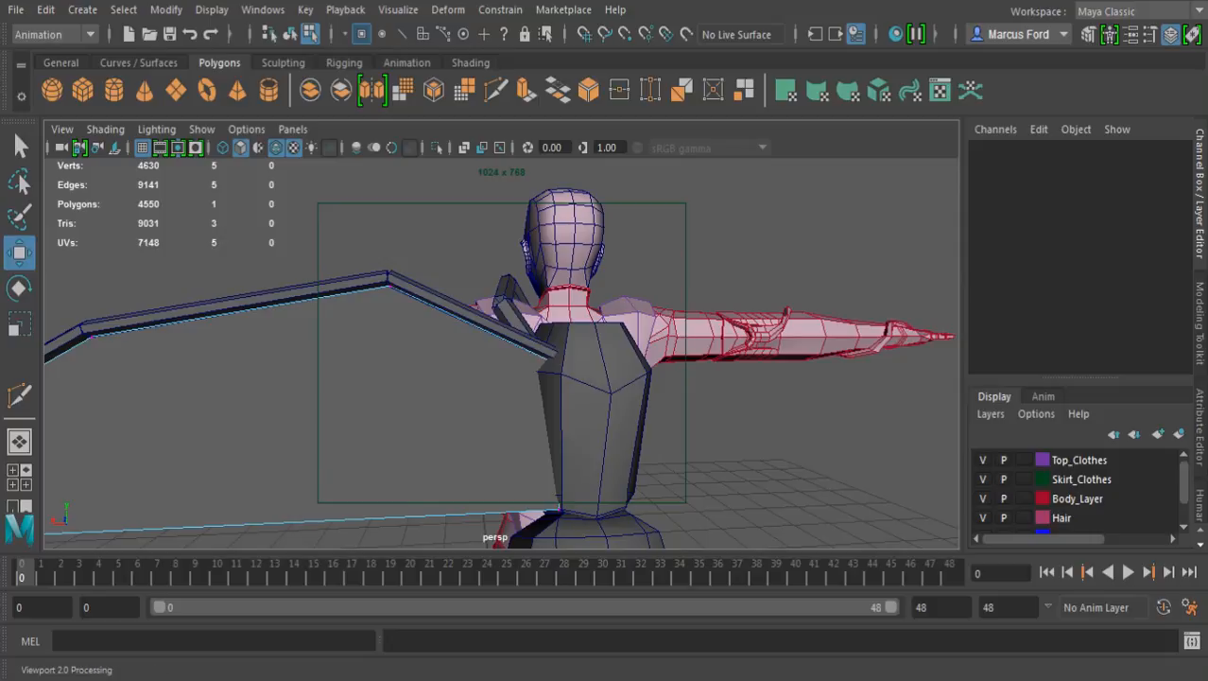
# Return the membrane plane to object mode and center its pivot
pyautogui.press('F8')
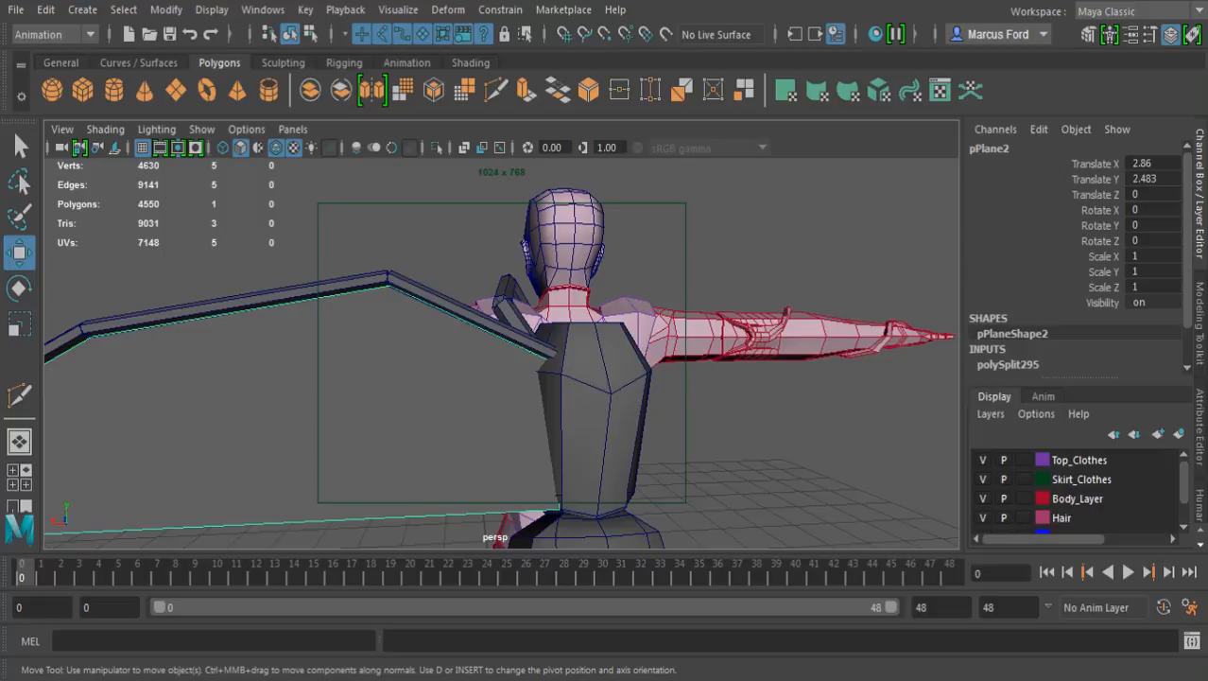
pyautogui.keyDown('alt'); pyautogui.moveTo(473, 388); pyautogui.dragTo(636, 337, button='middle'); pyautogui.keyUp('alt')
pyautogui.keyDown('alt'); pyautogui.moveTo(586, 360); pyautogui.dragTo(515, 383); pyautogui.keyUp('alt')
pyautogui.click(212, 9)
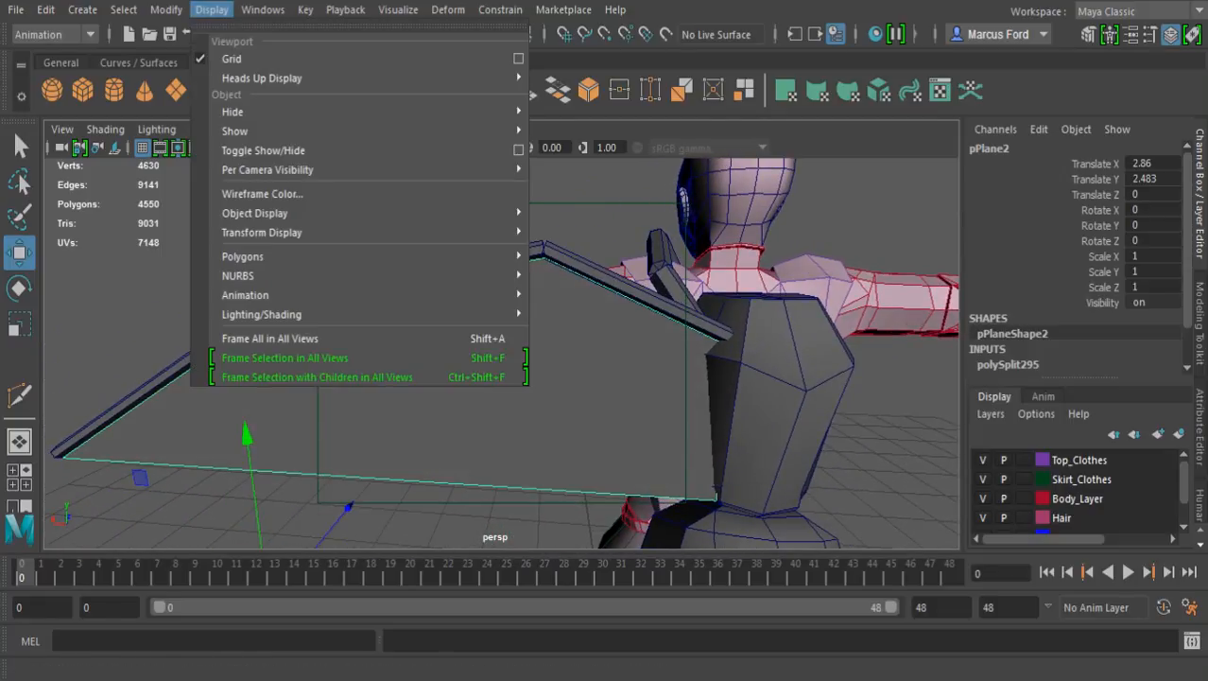
pyautogui.moveTo(166, 10)
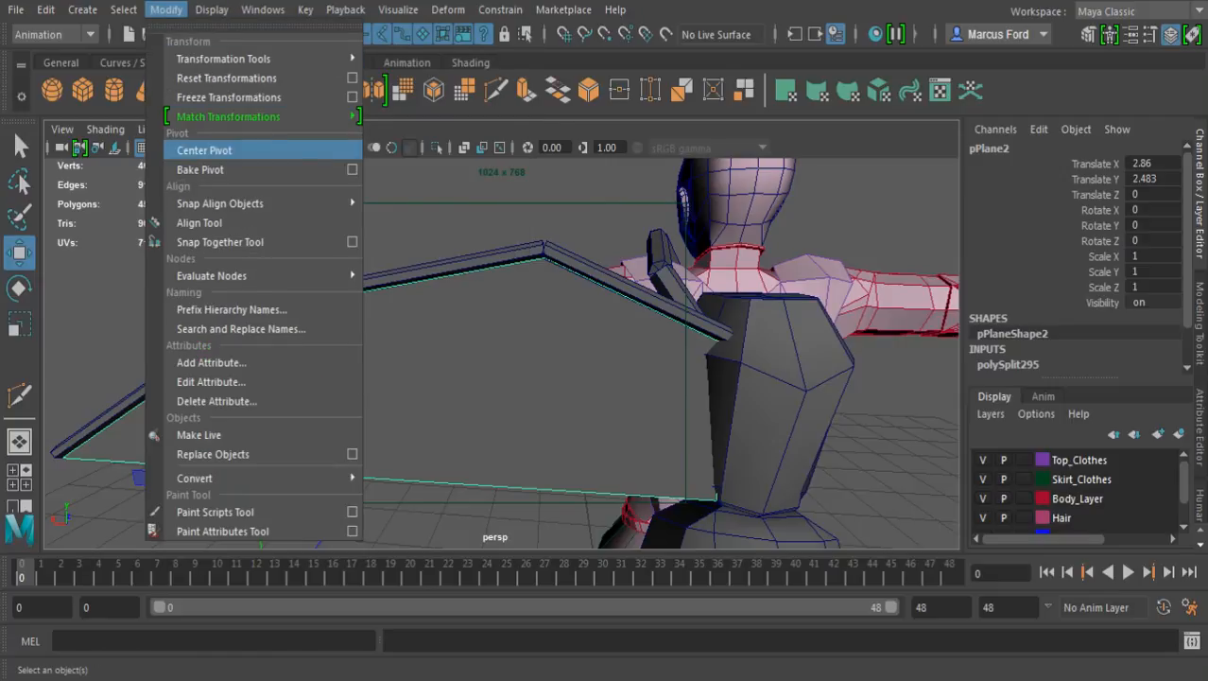
pyautogui.click(204, 150)
# Rename the membrane plane Wing_test and deselect it
pyautogui.keyDown('alt'); pyautogui.moveTo(407, 378); pyautogui.dragTo(430, 329); pyautogui.keyUp('alt')
pyautogui.doubleClick(991, 148)
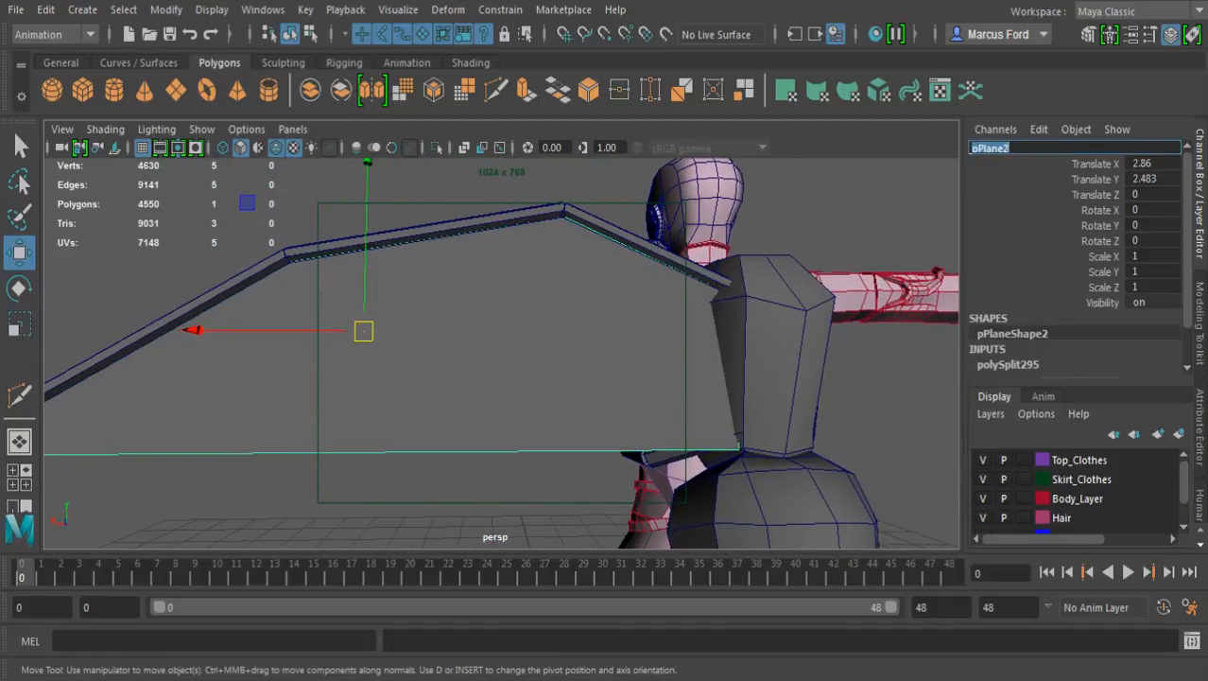
pyautogui.write('Wing_test')
pyautogui.press('Return')
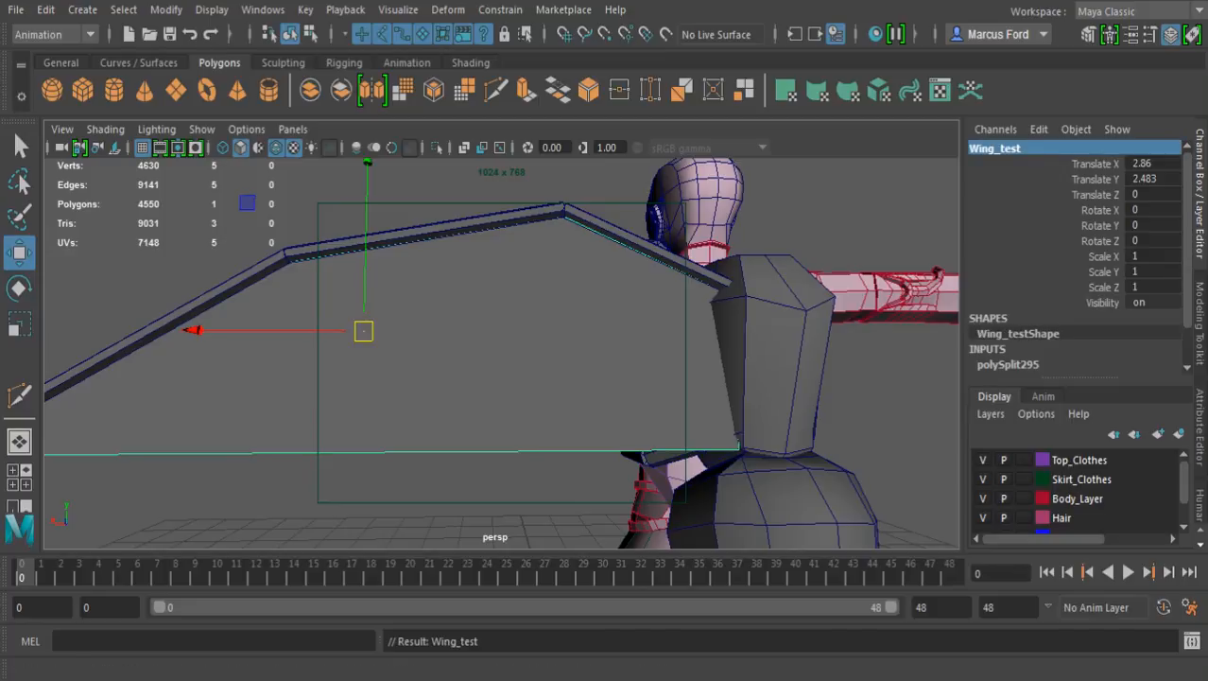
pyautogui.click(464, 492)
# Examine the top of the backpack and the inner end of the wing from behind and above
pyautogui.keyDown('alt'); pyautogui.moveTo(454, 407); pyautogui.dragTo(490, 406); pyautogui.keyUp('alt')
pyautogui.scroll(-3, 851, 407)
pyautogui.keyDown('alt'); pyautogui.moveTo(529, 406); pyautogui.dragTo(450, 314, button='middle'); pyautogui.keyUp('alt')
pyautogui.keyDown('alt'); pyautogui.moveTo(529, 379); pyautogui.dragTo(474, 382); pyautogui.keyUp('alt')
pyautogui.keyDown('alt'); pyautogui.moveTo(492, 322); pyautogui.dragTo(495, 478, button='middle'); pyautogui.keyUp('alt')
pyautogui.keyDown('alt'); pyautogui.moveTo(492, 397); pyautogui.dragTo(558, 401, button='right'); pyautogui.keyUp('alt')
pyautogui.keyDown('alt'); pyautogui.moveTo(530, 379); pyautogui.dragTo(546, 355); pyautogui.keyUp('alt')
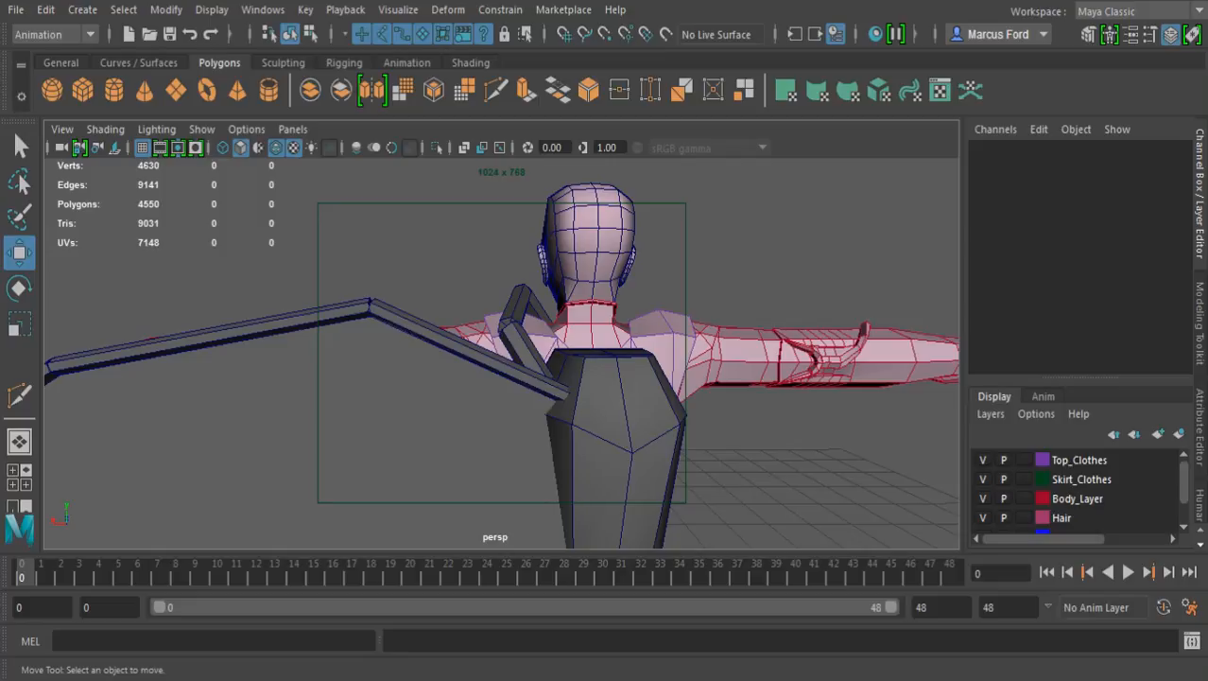
pyautogui.keyDown('alt'); pyautogui.moveTo(567, 369); pyautogui.dragTo(521, 361); pyautogui.keyUp('alt')
pyautogui.keyDown('alt'); pyautogui.moveTo(522, 361); pyautogui.dragTo(643, 363, button='right'); pyautogui.keyUp('alt')
pyautogui.moveTo(605, 359)
pyautogui.keyDown('alt'); pyautogui.mouseDown()
pyautogui.moveTo(566, 405)
pyautogui.moveTo(566, 371)
pyautogui.moveTo(585, 370)
pyautogui.mouseUp(); pyautogui.keyUp('alt')
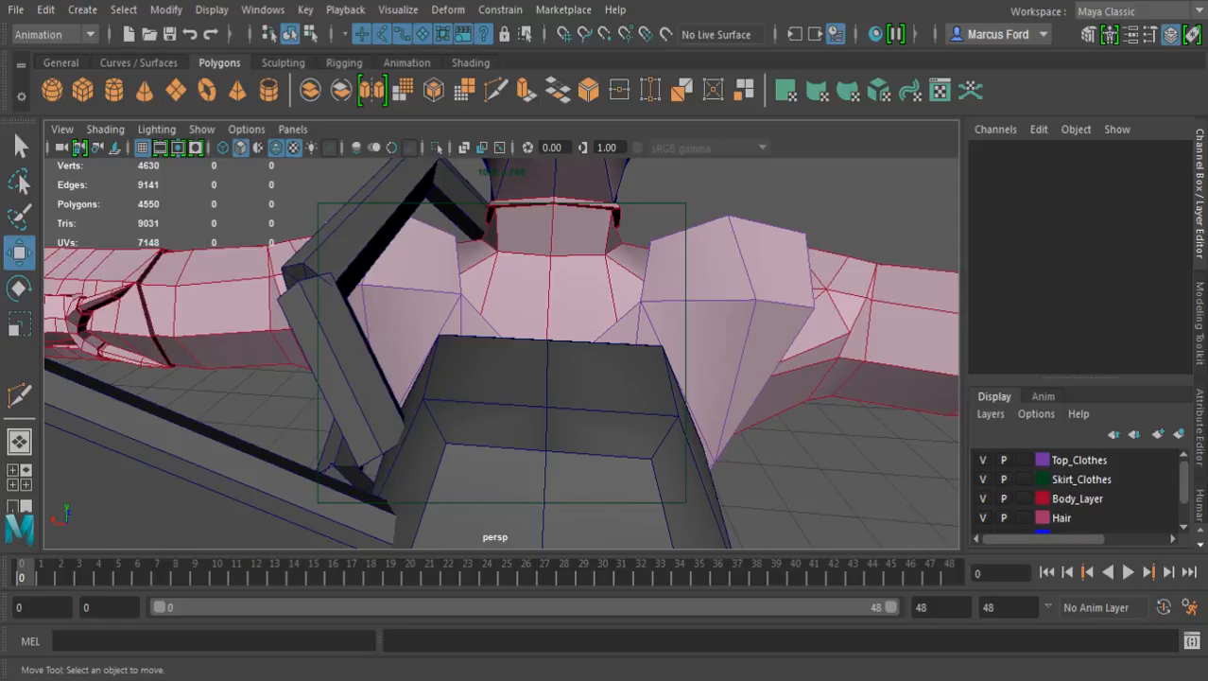
pyautogui.scroll(-3, 567, 371)
pyautogui.keyDown('alt'); pyautogui.moveTo(567, 371); pyautogui.dragTo(582, 333); pyautogui.keyUp('alt')
pyautogui.scroll(-2, 577, 331)
pyautogui.scroll(2, 527, 354)
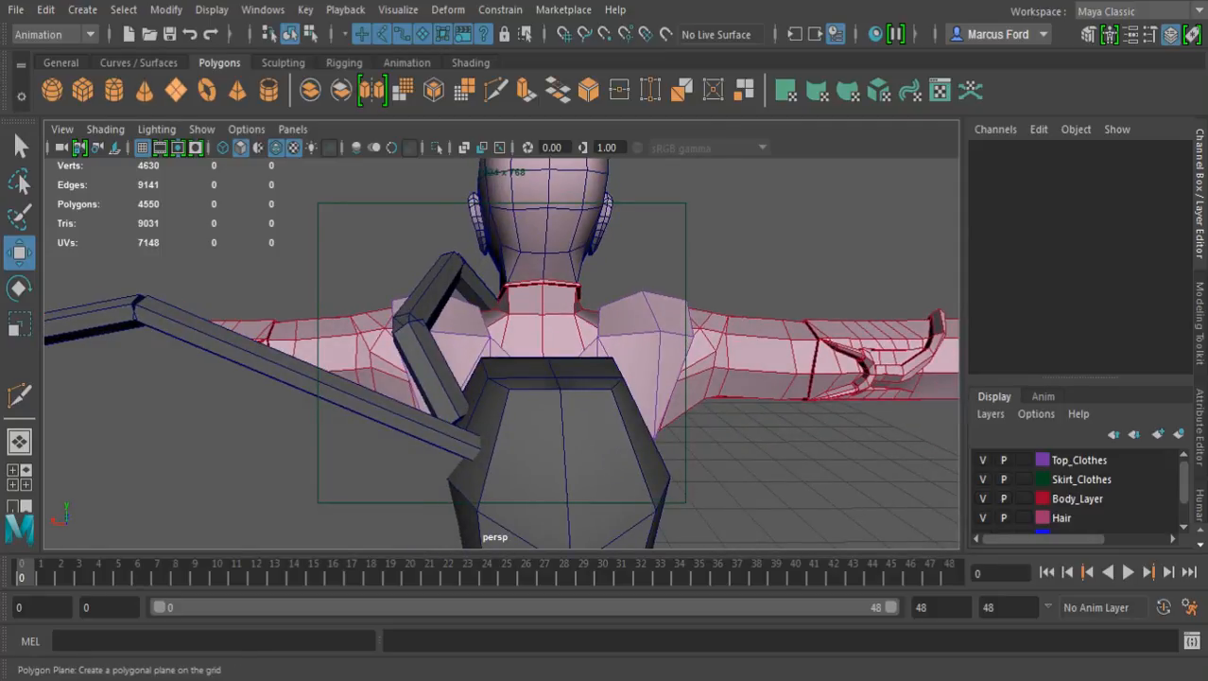
pyautogui.click(53, 90)
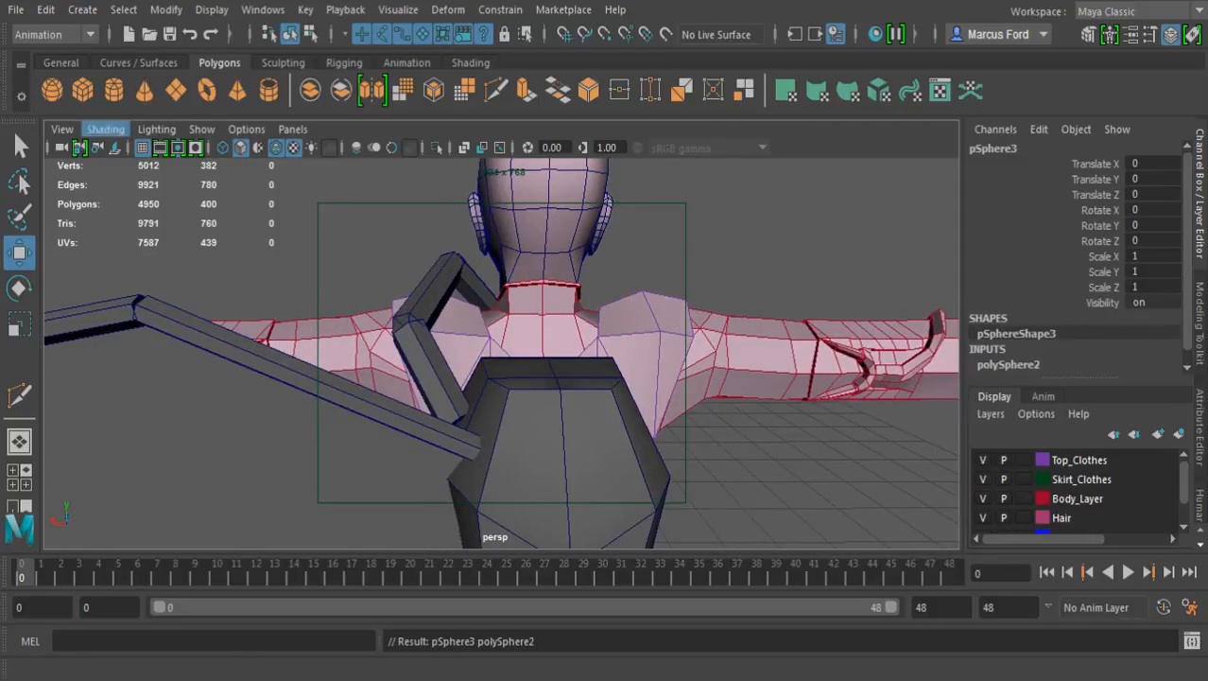
pyautogui.scroll(-6, 501, 353)
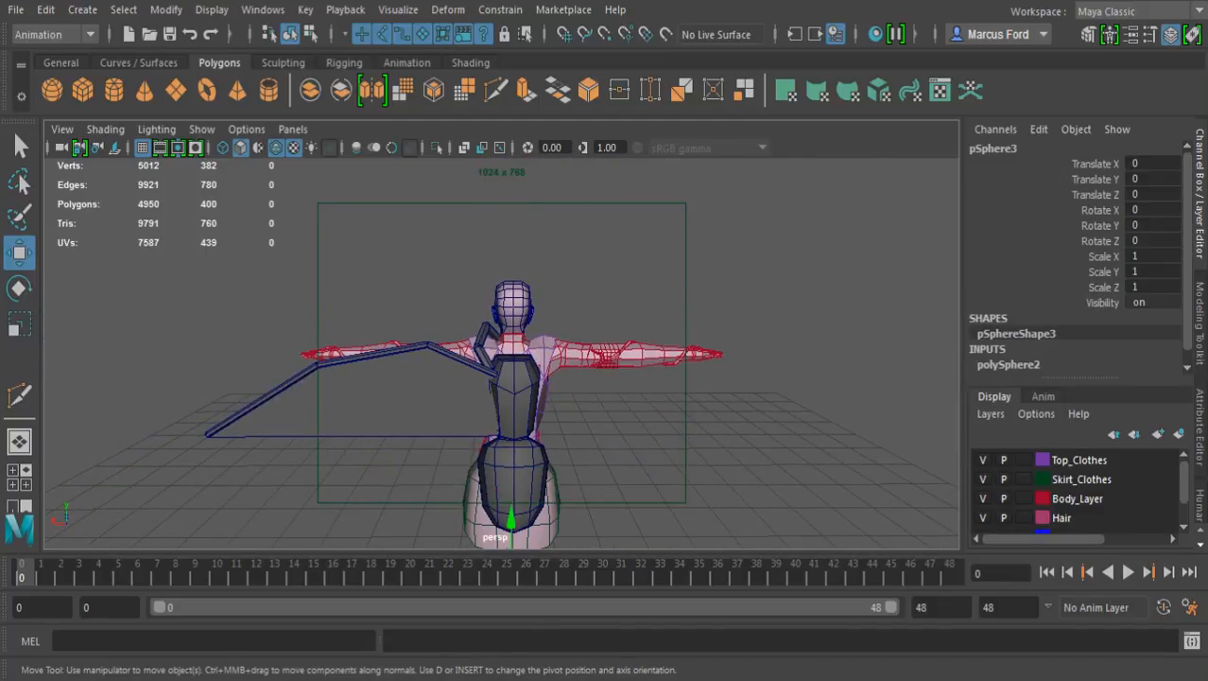
pyautogui.press('Delete')
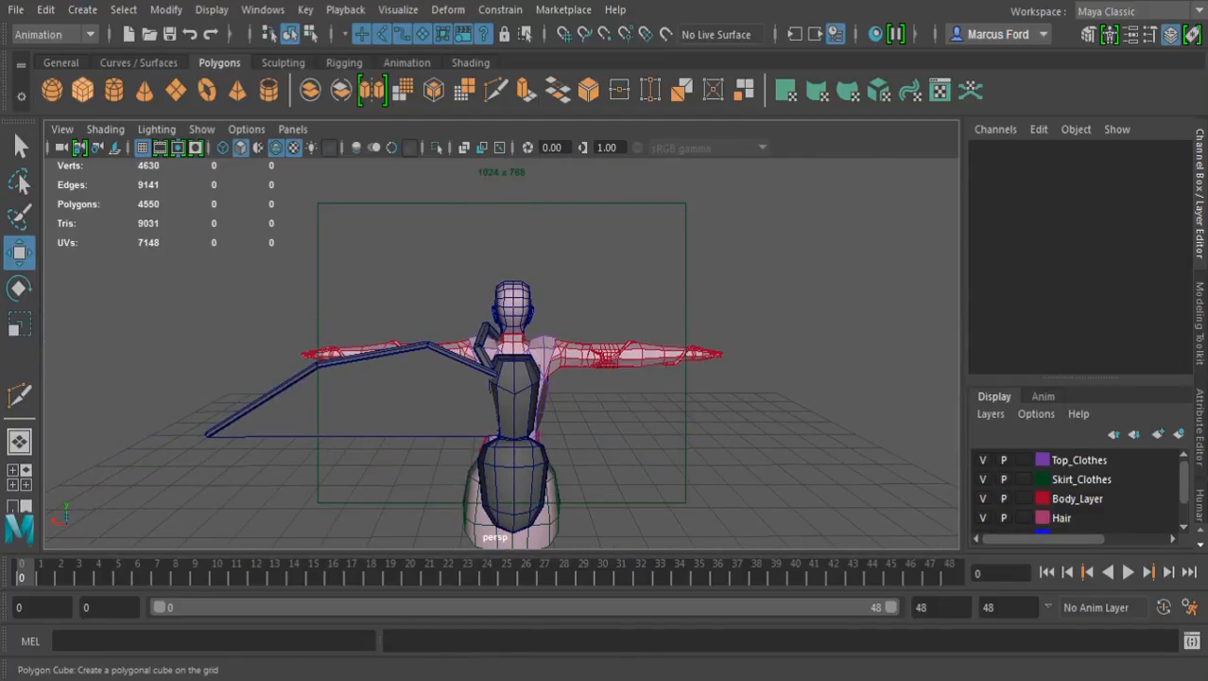
# Create a polygon cube at the origin and smooth it with 1 division
pyautogui.click(82, 89)
pyautogui.keyDown('alt'); pyautogui.moveTo(416, 340); pyautogui.dragTo(558, 388); pyautogui.keyUp('alt')
pyautogui.keyDown('alt'); pyautogui.moveTo(558, 388); pyautogui.dragTo(537, 331, button='middle'); pyautogui.keyUp('alt')
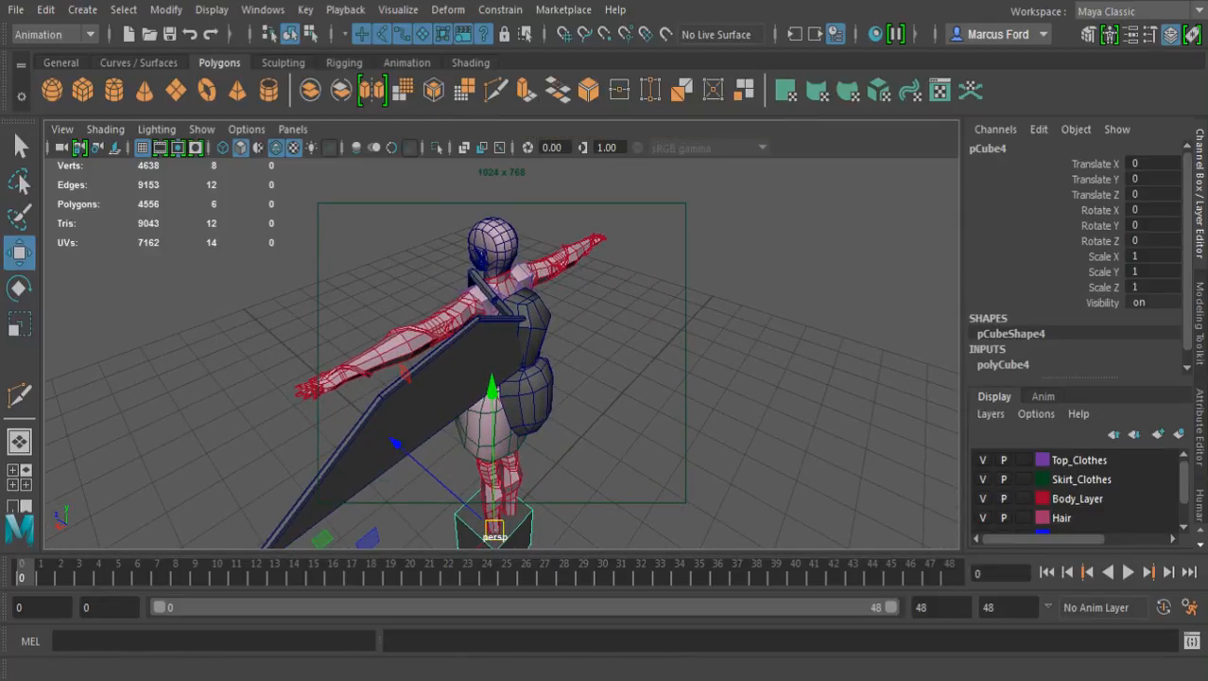
pyautogui.click(403, 91)
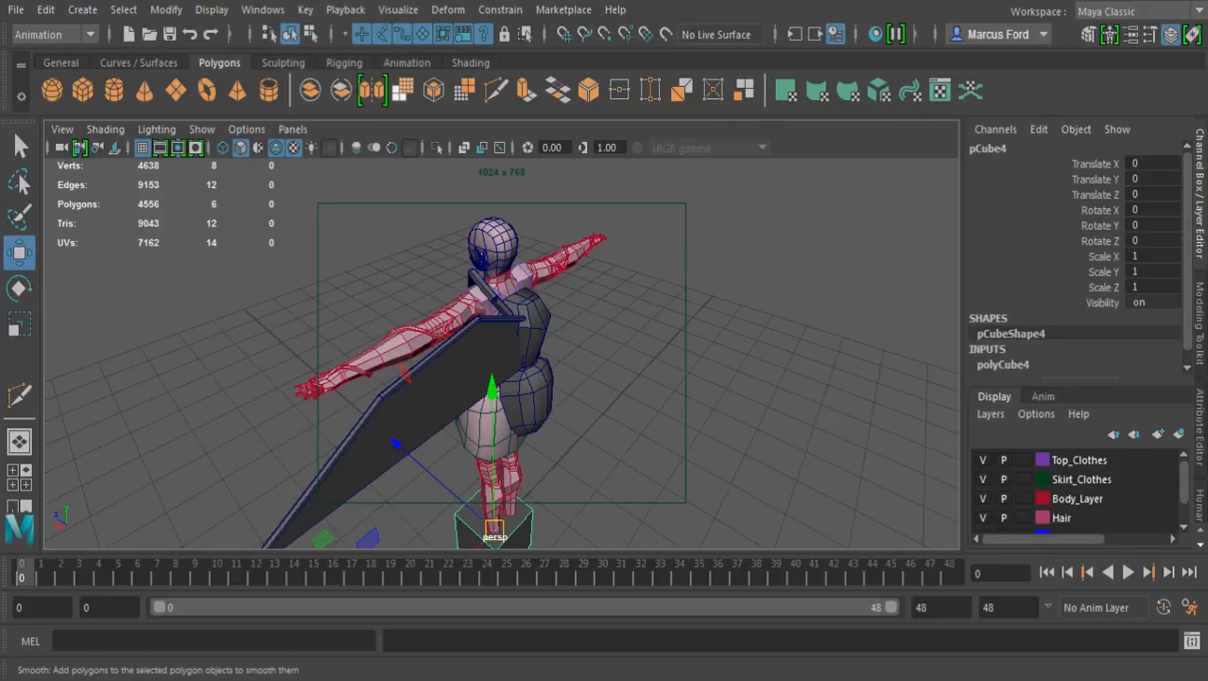
pyautogui.keyDown('alt'); pyautogui.moveTo(586, 364); pyautogui.dragTo(480, 334); pyautogui.keyUp('alt')
pyautogui.keyDown('alt'); pyautogui.moveTo(482, 535); pyautogui.dragTo(501, 506); pyautogui.keyUp('alt')
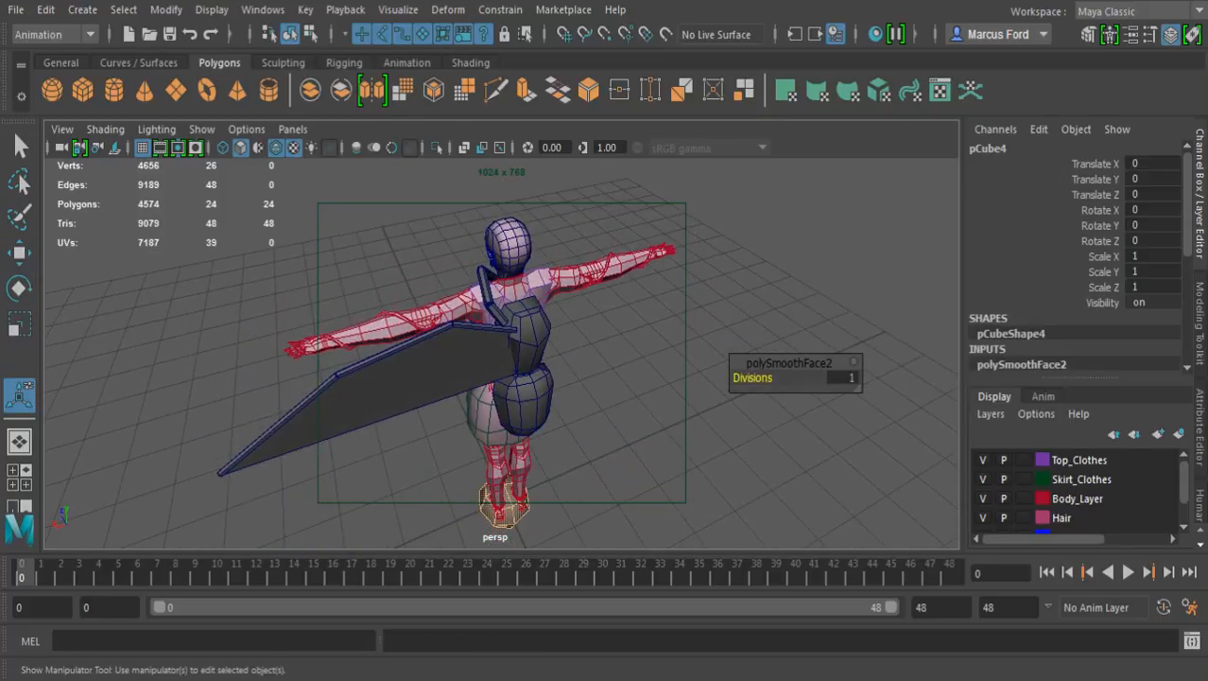
pyautogui.click(619, 430)
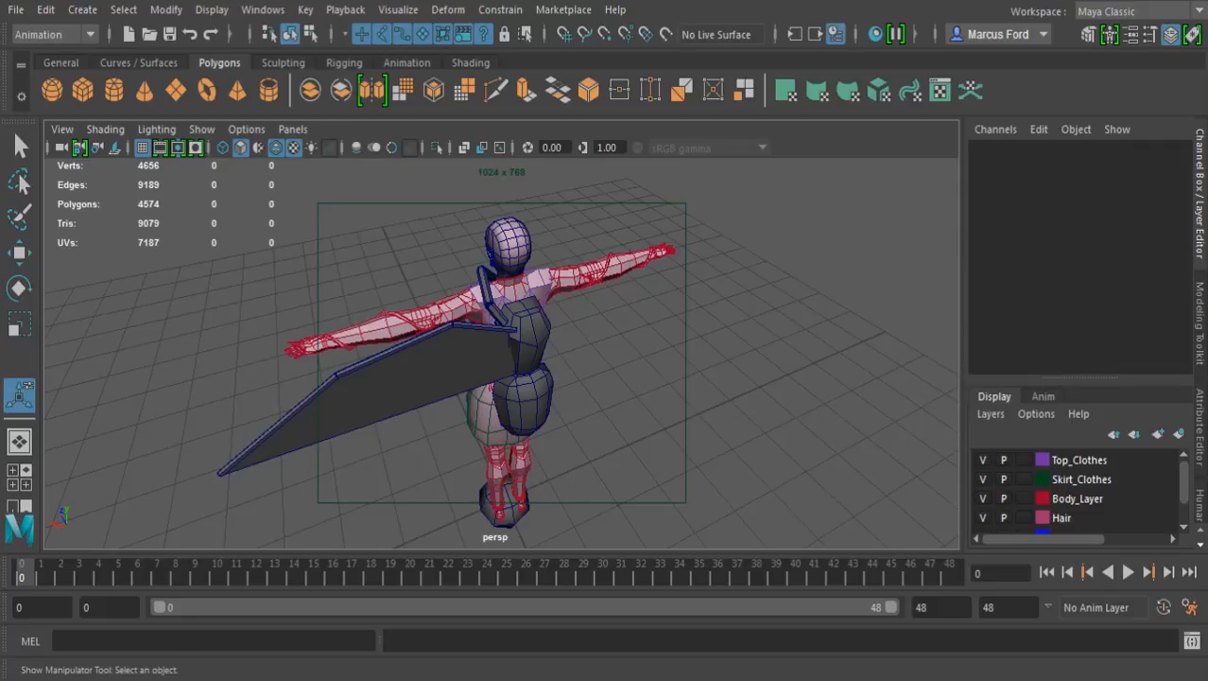
# Raise the smoothed cube to upper-back height, at a Translate Y of 4.36
pyautogui.click(504, 501)
pyautogui.press('w')
pyautogui.moveTo(505, 369); pyautogui.dragTo(506, 168)
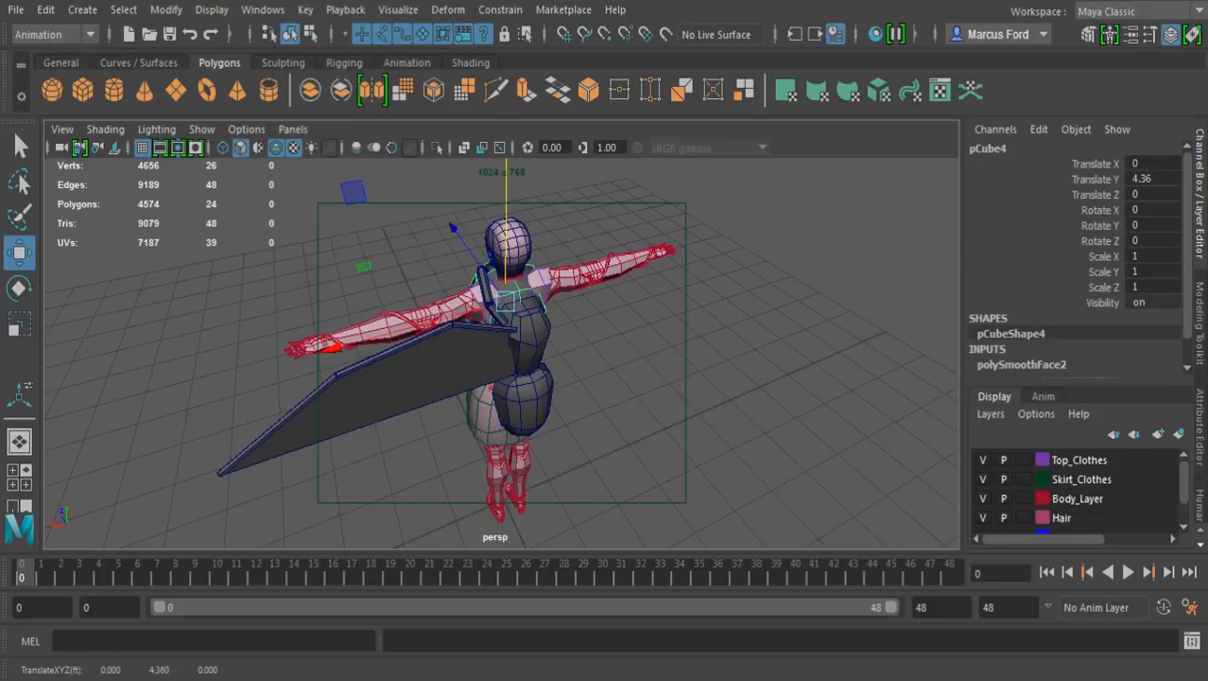
pyautogui.keyDown('alt'); pyautogui.moveTo(506, 170); pyautogui.dragTo(532, 267, button='middle'); pyautogui.keyUp('alt')
# Scale the smoothed cube uniformly to about 0.643 and show the scene in wireframe
pyautogui.keyDown('alt'); pyautogui.moveTo(531, 267); pyautogui.dragTo(676, 279, button='right'); pyautogui.keyUp('alt')
pyautogui.keyDown('alt'); pyautogui.moveTo(610, 326); pyautogui.dragTo(578, 246); pyautogui.keyUp('alt')
pyautogui.press('r')
pyautogui.moveTo(499, 320); pyautogui.dragTo(445, 320)
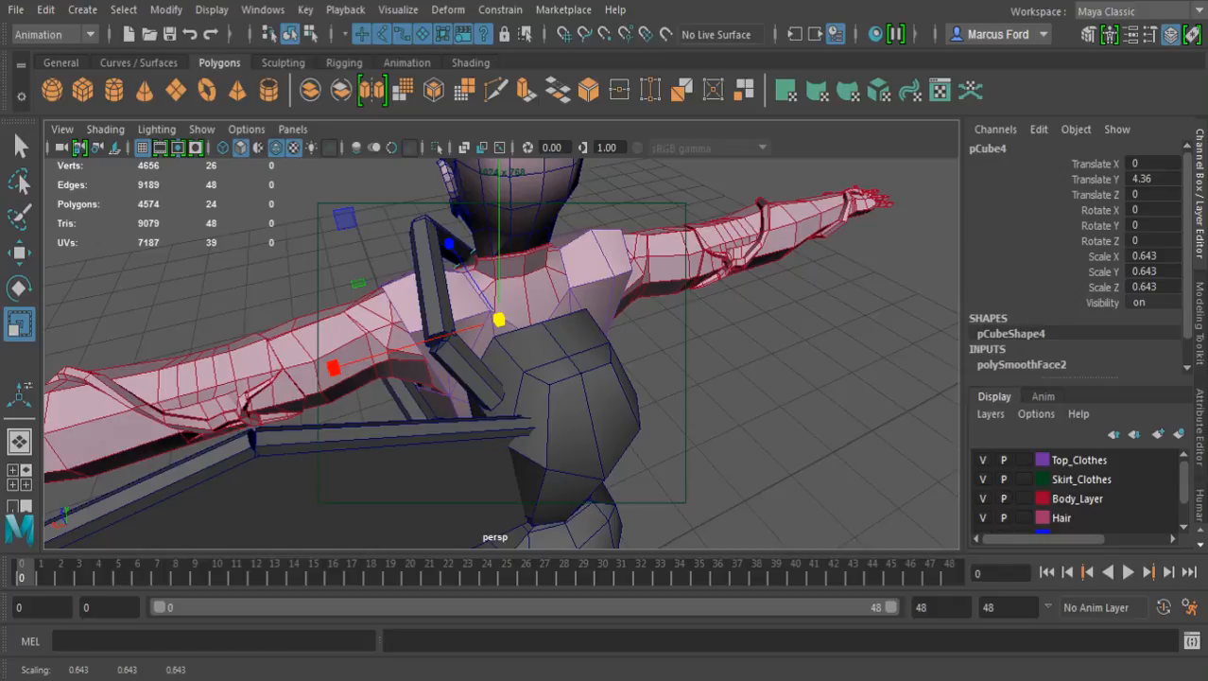
pyautogui.press('4')
pyautogui.press('w')
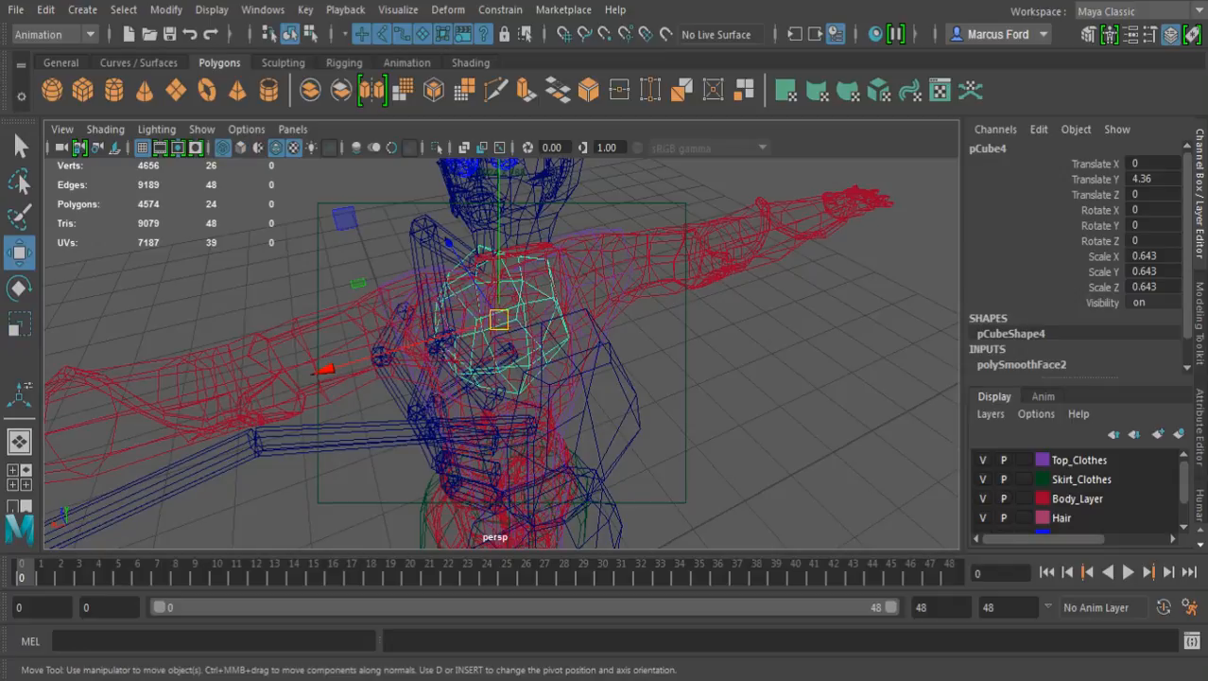
# Snap the smoothed cube onto a vertex at the backpack's top, at Translate Y 4.622 and Translate Z -0.581, and return to shaded display
pyautogui.keyDown('alt'); pyautogui.moveTo(454, 340); pyautogui.dragTo(657, 369); pyautogui.keyUp('alt')
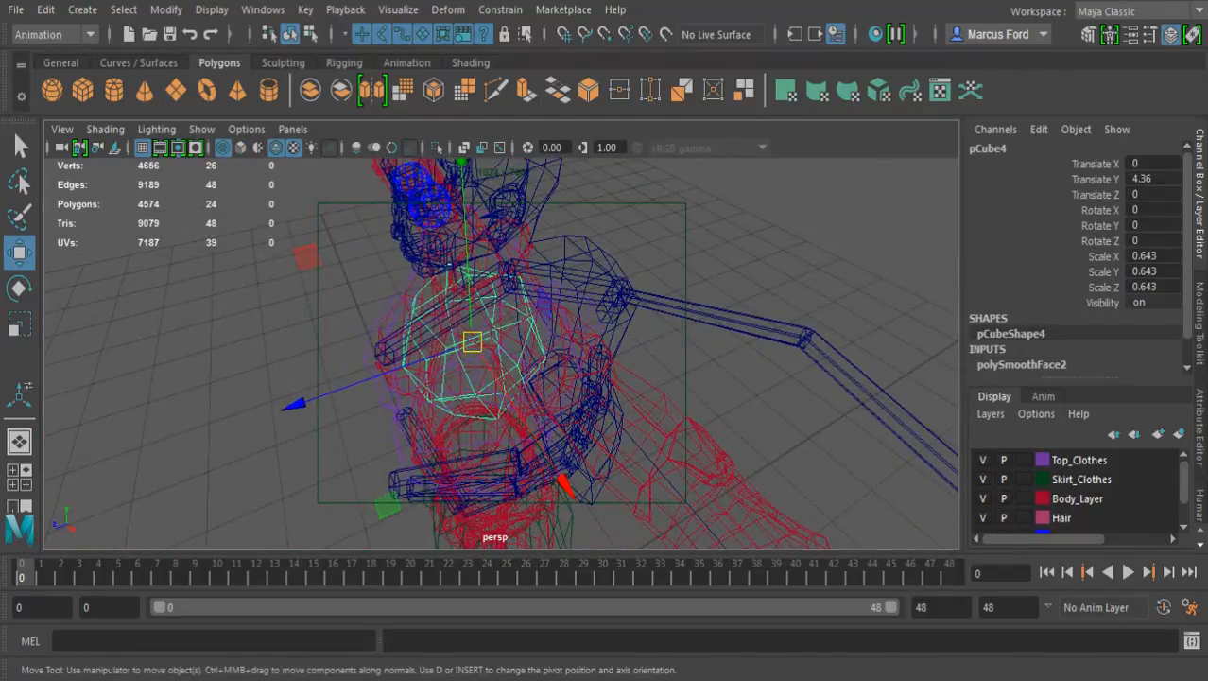
pyautogui.keyDown('alt'); pyautogui.moveTo(567, 331); pyautogui.dragTo(523, 425, button='middle'); pyautogui.keyUp('alt')
pyautogui.keyDown('alt'); pyautogui.moveTo(523, 426); pyautogui.dragTo(587, 360); pyautogui.keyUp('alt')
pyautogui.keyDown('alt'); pyautogui.moveTo(530, 379); pyautogui.dragTo(690, 418, button='right'); pyautogui.keyUp('alt')
pyautogui.keyDown('alt'); pyautogui.moveTo(567, 379); pyautogui.dragTo(549, 406); pyautogui.keyUp('alt')
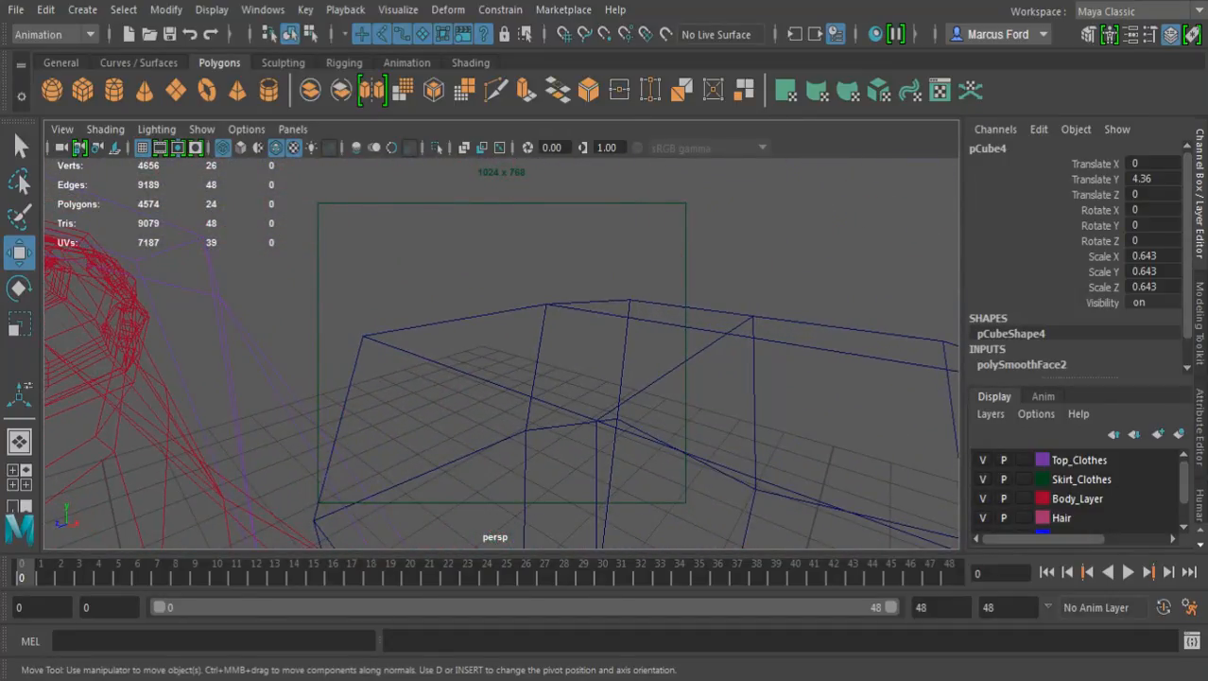
pyautogui.press('v')
pyautogui.moveTo(709, 345); pyautogui.dragTo(726, 333, button='middle')
pyautogui.press('f')
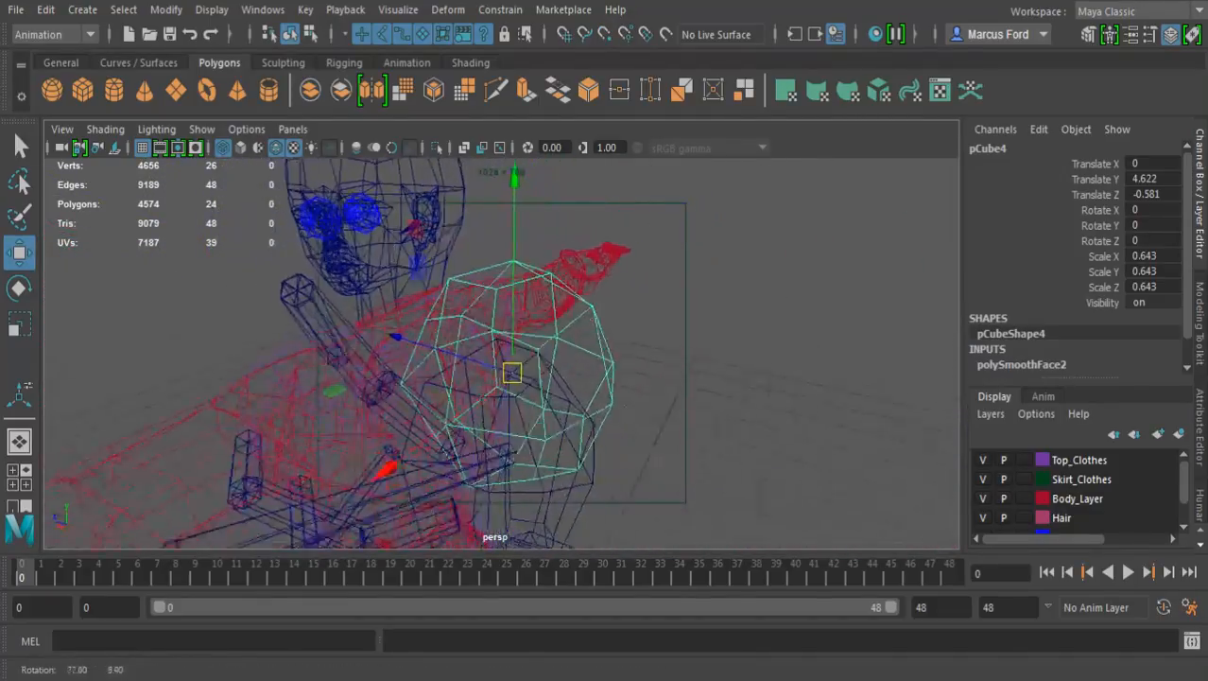
pyautogui.press('5')
pyautogui.keyDown('alt'); pyautogui.moveTo(587, 379); pyautogui.dragTo(506, 353); pyautogui.keyUp('alt')
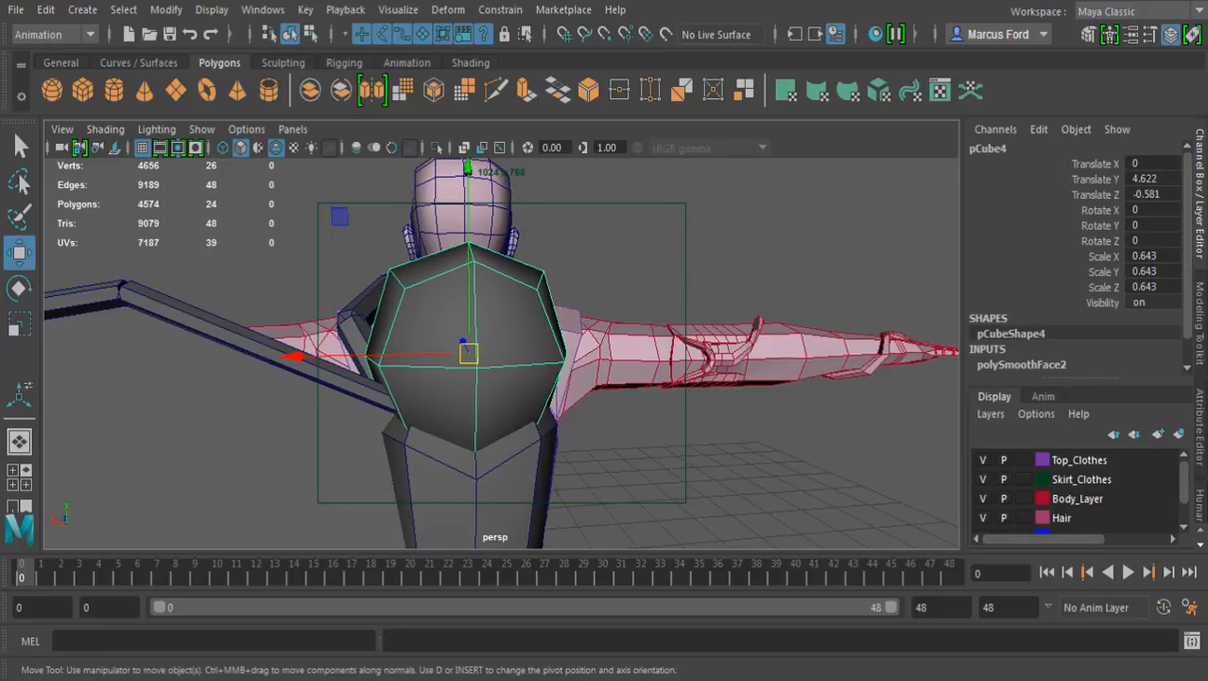
# Scale the smoothed cube uniformly to about 0.301 and shift it slightly toward the neck, to Translate Z -0.542
pyautogui.press('r')
pyautogui.moveTo(468, 354); pyautogui.dragTo(563, 402)
pyautogui.press('w')
pyautogui.keyDown('alt'); pyautogui.moveTo(563, 402); pyautogui.dragTo(623, 405, button='right'); pyautogui.keyUp('alt')
pyautogui.keyDown('alt'); pyautogui.moveTo(622, 405); pyautogui.dragTo(653, 364); pyautogui.keyUp('alt')
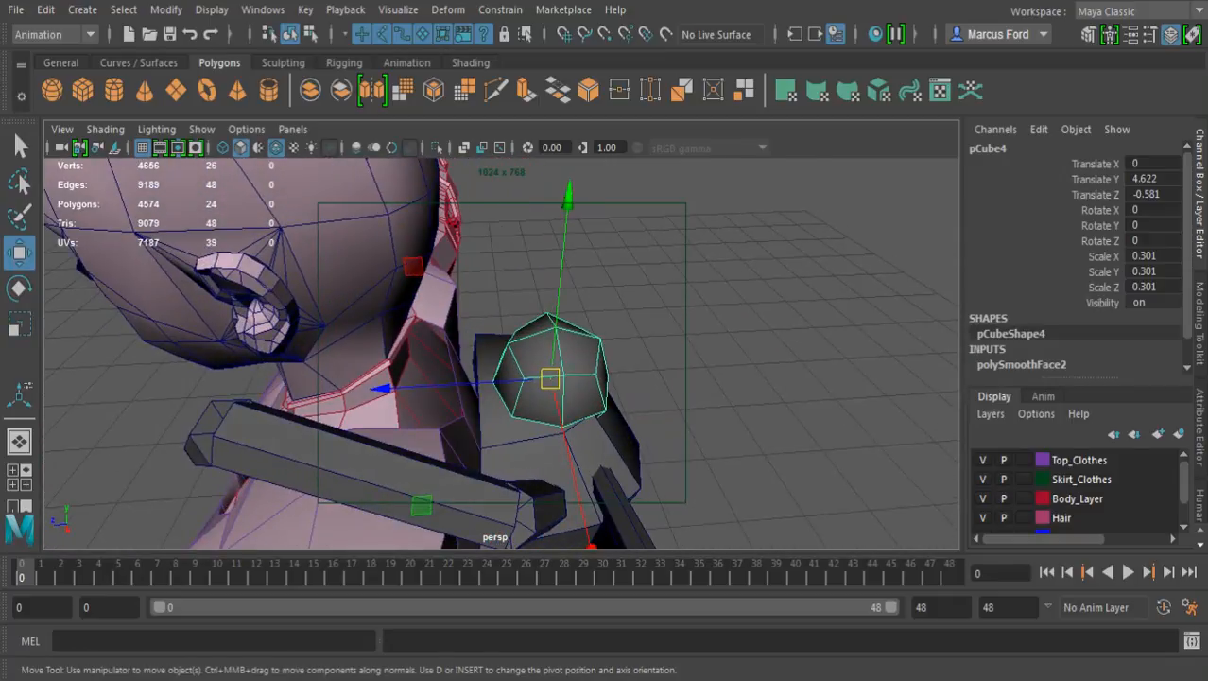
pyautogui.moveTo(382, 389); pyautogui.dragTo(54, 246)
pyautogui.keyDown('alt'); pyautogui.moveTo(156, 291); pyautogui.dragTo(125, 285); pyautogui.keyUp('alt')
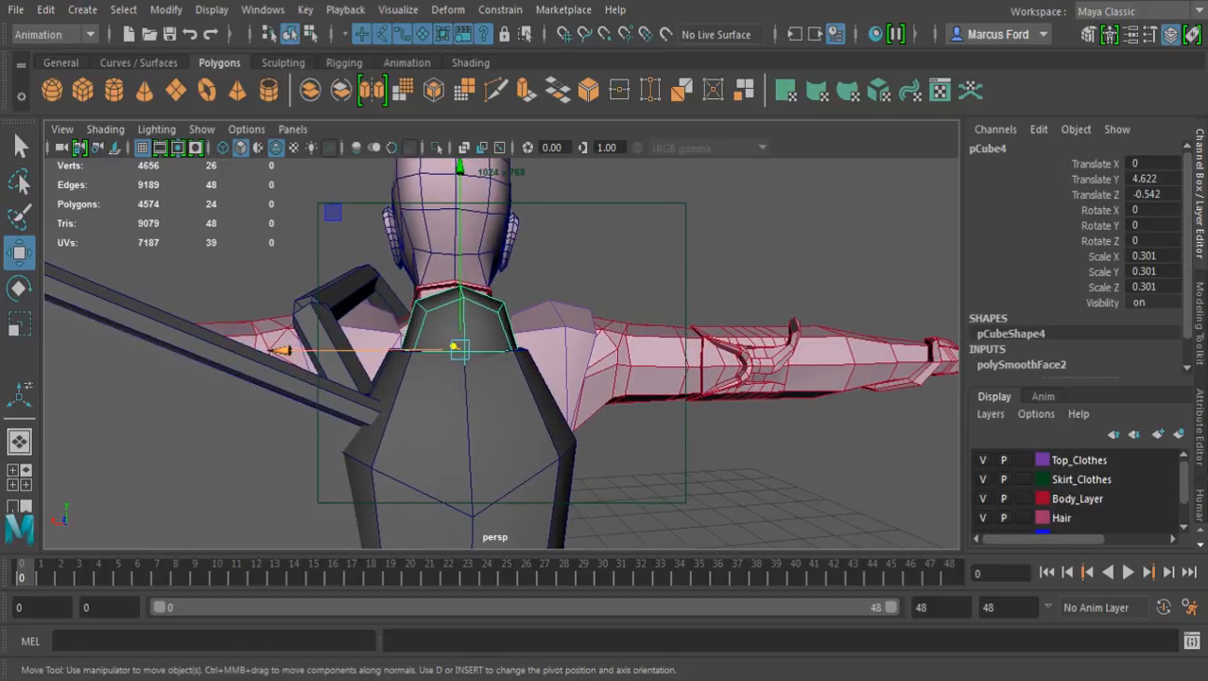
# Raise the smoothed cube above the backpack to Translate Y 4.764 and enlarge it uniformly to about 0.419
pyautogui.moveTo(458, 237); pyautogui.dragTo(459, 178)
pyautogui.press('r')
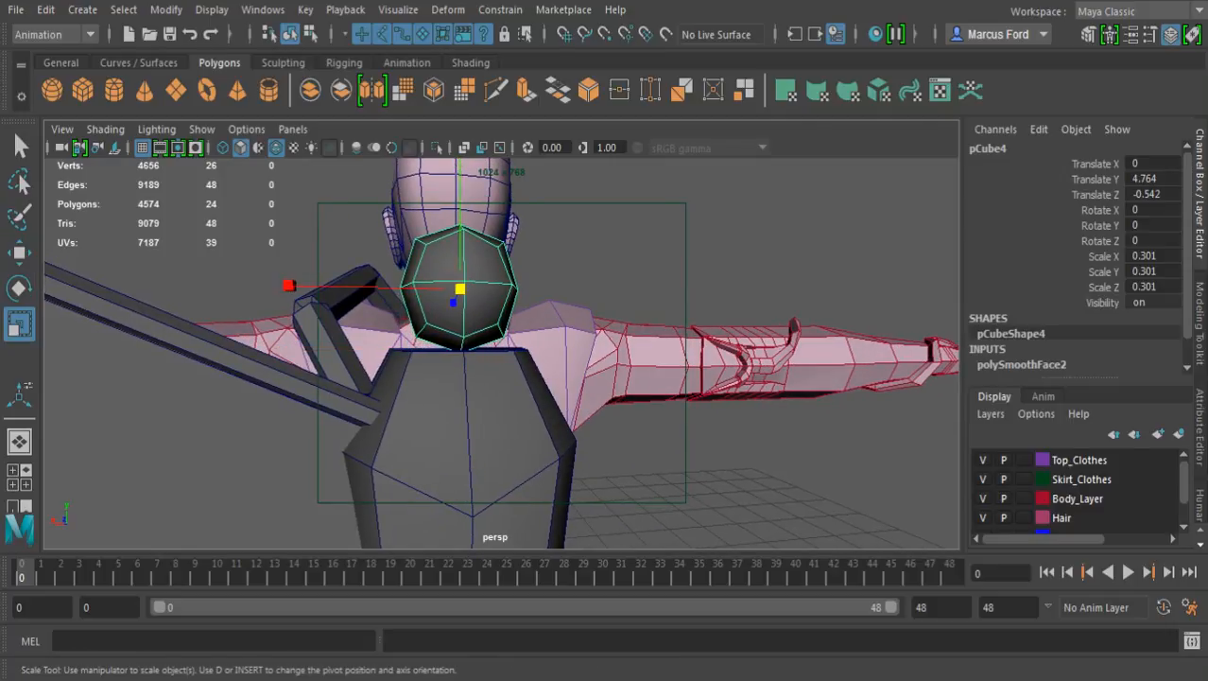
pyautogui.moveTo(460, 288); pyautogui.dragTo(512, 288)
pyautogui.press('q')
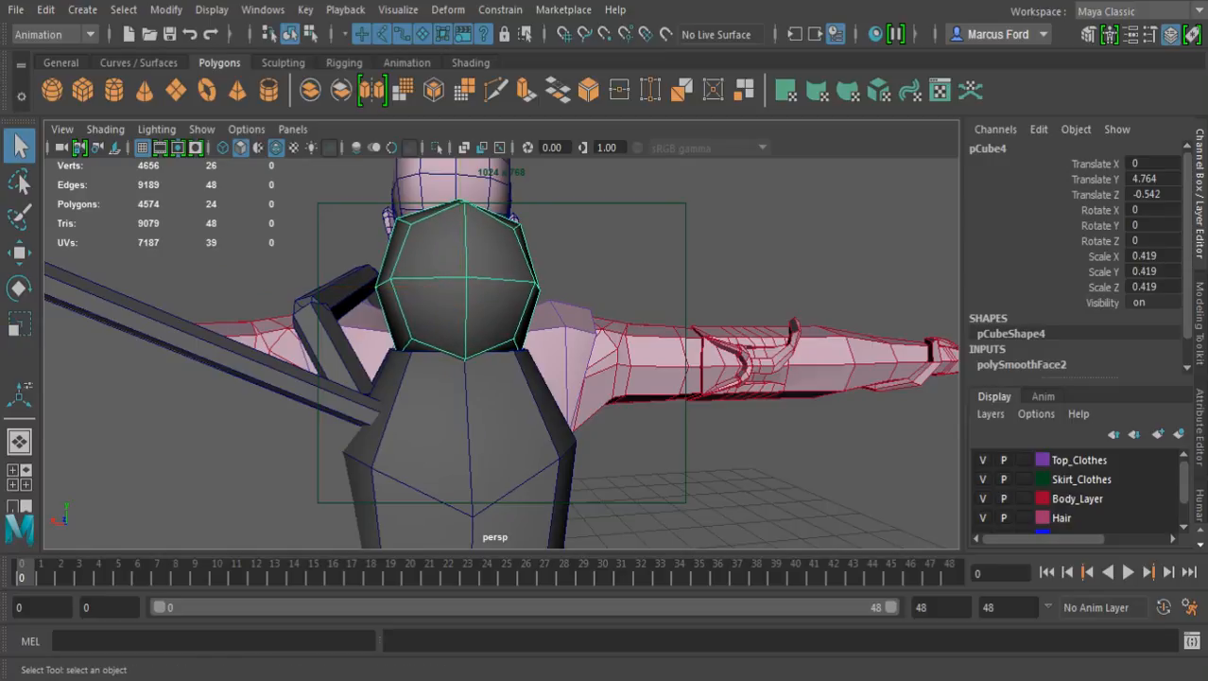
# Switch the smoothed cube to vertex editing and snap its lower vertex nearest the neck to the backpack's top
pyautogui.keyDown('alt'); pyautogui.moveTo(454, 359); pyautogui.dragTo(711, 284); pyautogui.keyUp('alt')
pyautogui.keyDown('alt'); pyautogui.moveTo(605, 303); pyautogui.dragTo(742, 326, button='right'); pyautogui.keyUp('alt')
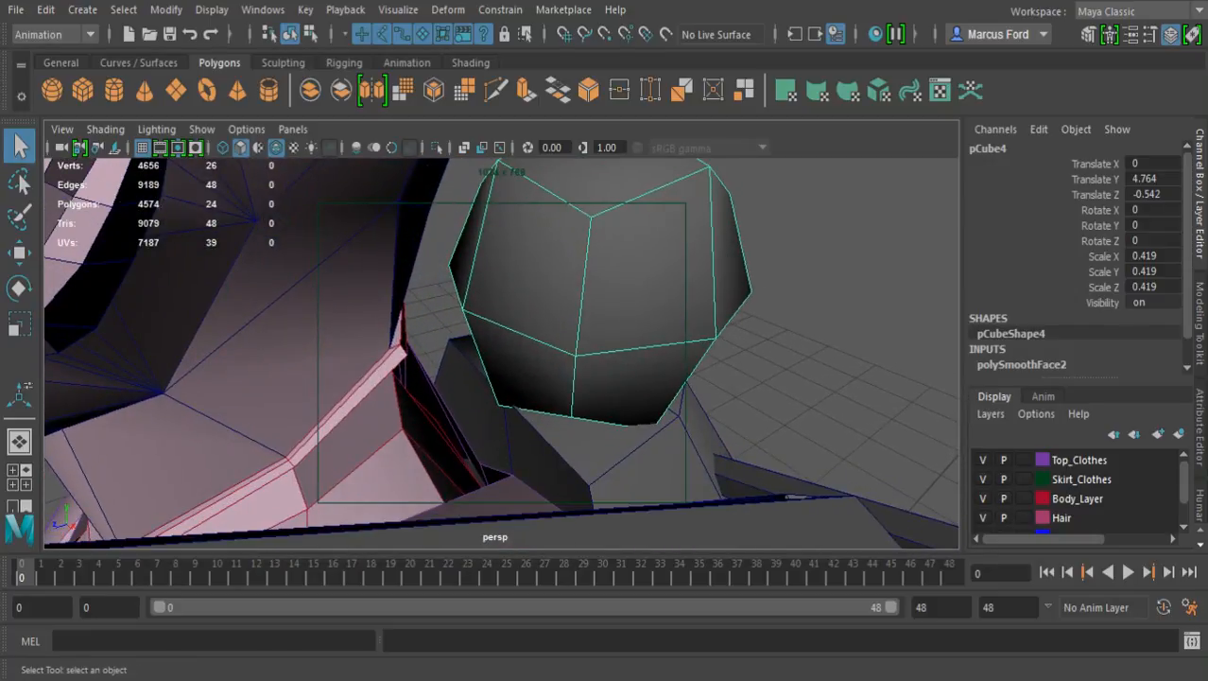
pyautogui.press('F9')
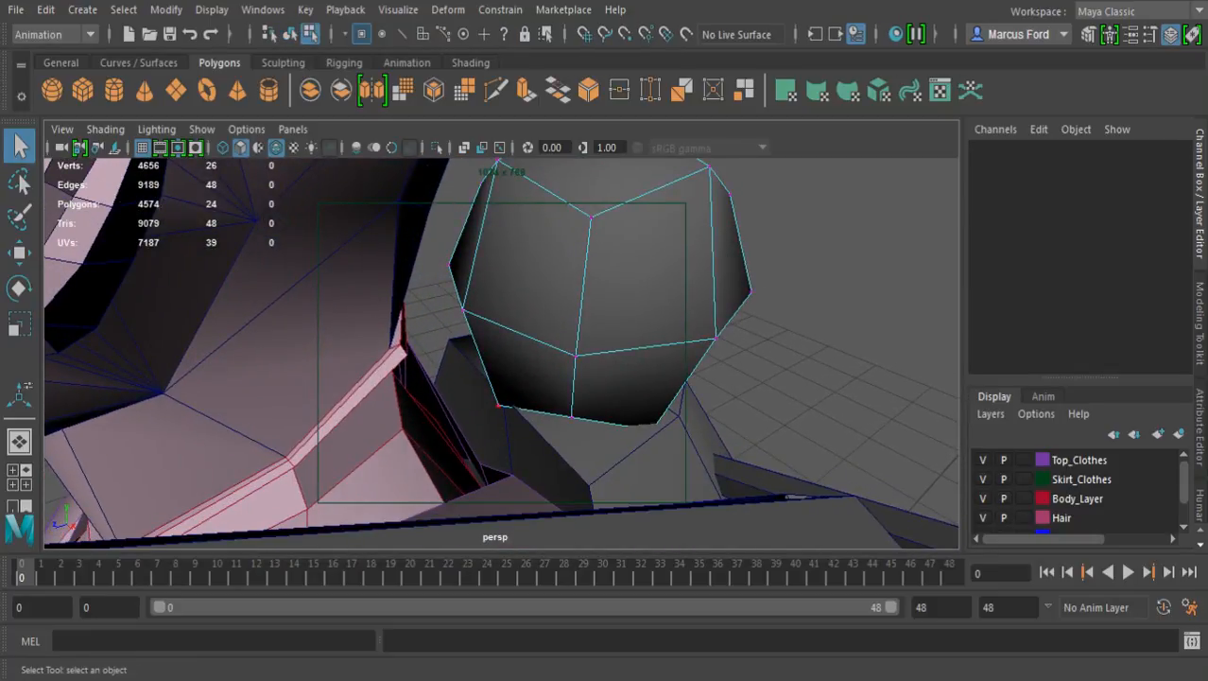
pyautogui.click(498, 406)
pyautogui.press('w')
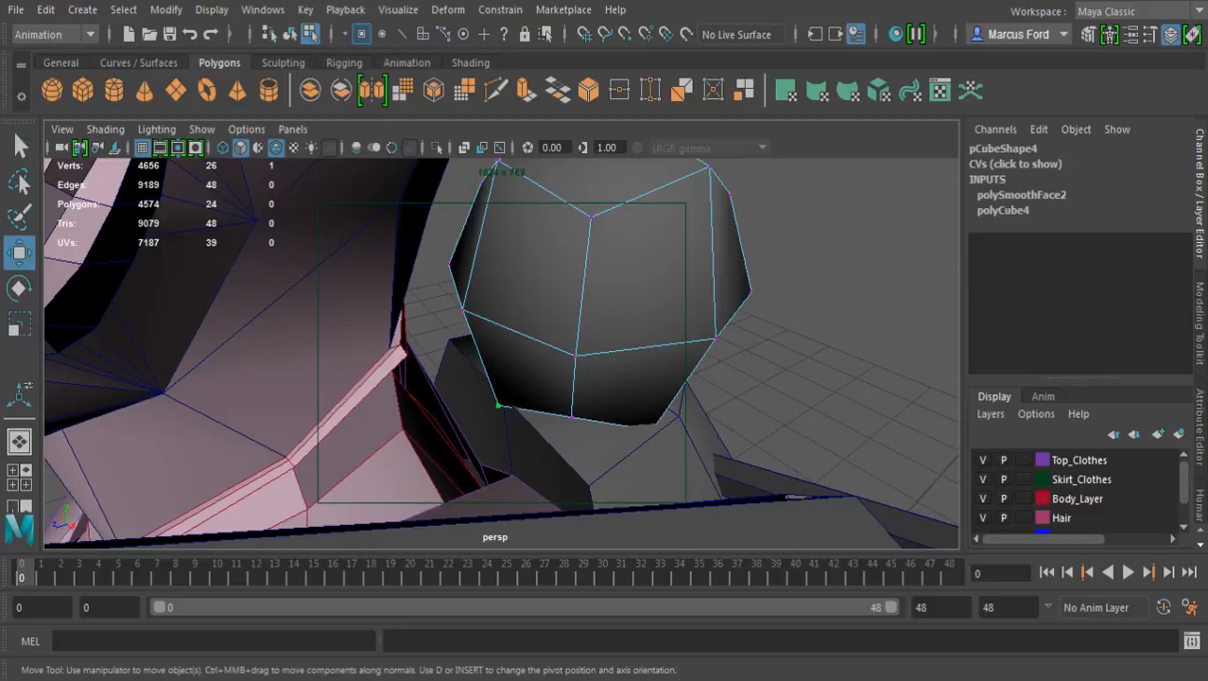
pyautogui.press('v')
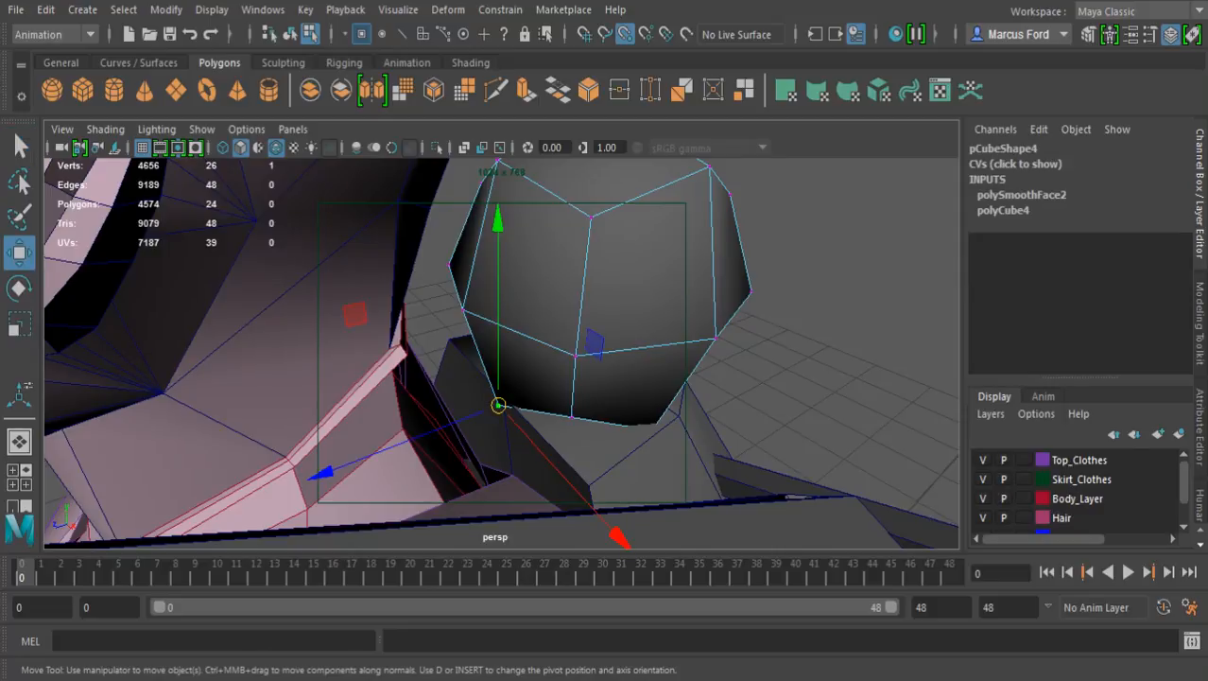
pyautogui.moveTo(498, 406)
pyautogui.mouseDown()
pyautogui.moveTo(541, 369)
pyautogui.moveTo(502, 395)
pyautogui.mouseUp()
# Snap the adjacent vertex on the smoothed cube's lower edge to the backpack's top rim, using wireframe display
pyautogui.click(571, 417)
pyautogui.press('v')
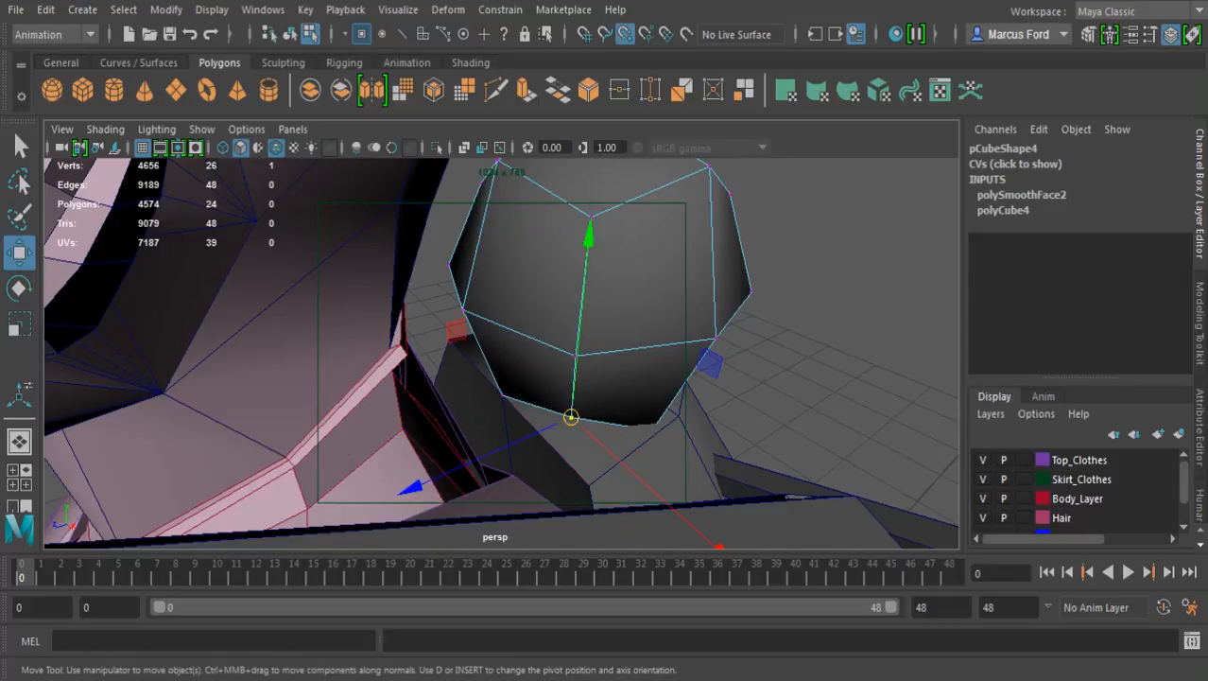
pyautogui.press('v')
pyautogui.moveTo(571, 416)
pyautogui.keyDown('alt'); pyautogui.mouseDown()
pyautogui.moveTo(605, 335)
pyautogui.moveTo(595, 424)
pyautogui.moveTo(623, 490)
pyautogui.moveTo(518, 495)
pyautogui.moveTo(391, 530)
pyautogui.moveTo(492, 524)
pyautogui.mouseUp(); pyautogui.keyUp('alt')
pyautogui.press('v')
pyautogui.press('4')
pyautogui.press('v')
pyautogui.moveTo(546, 472); pyautogui.dragTo(427, 482)
pyautogui.press('v')
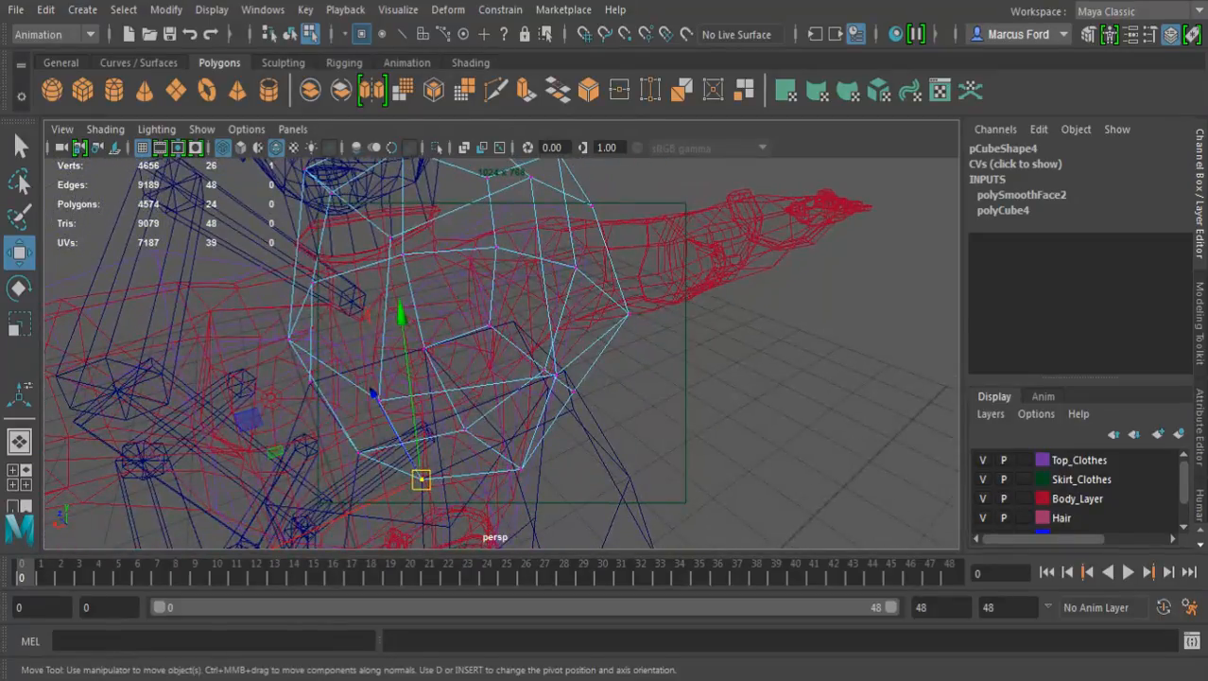
# Snap further lower vertices of the smoothed cube toward the backpack's top rim, undoing the accidental highlighting of another object
pyautogui.click(521, 469)
pyautogui.keyDown('alt'); pyautogui.moveTo(523, 469); pyautogui.dragTo(571, 427); pyautogui.keyUp('alt')
pyautogui.click(487, 432)
pyautogui.press('v')
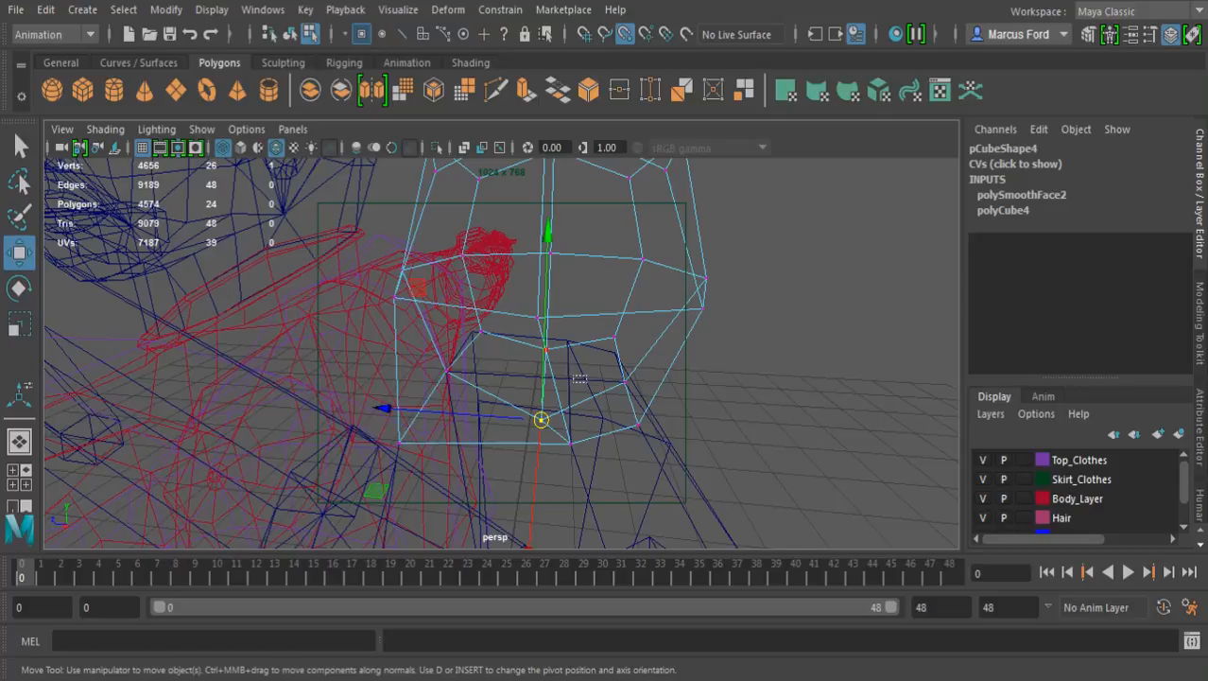
pyautogui.hotkey('ctrl', 'z')
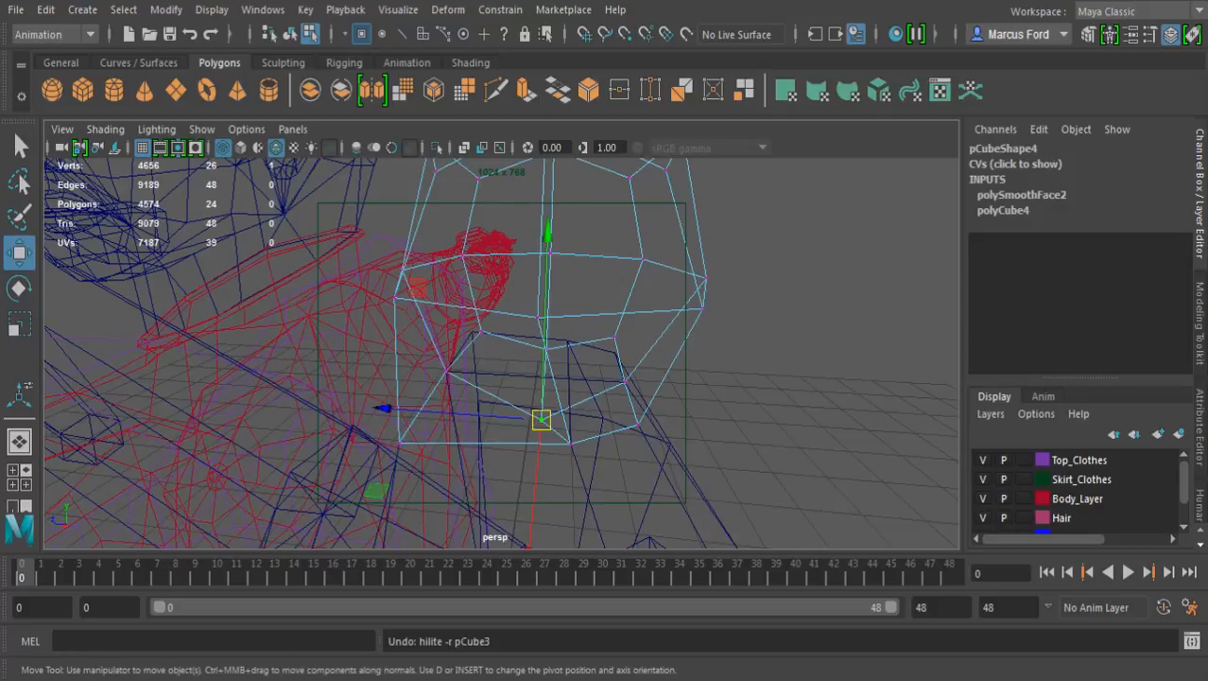
pyautogui.press('v')
pyautogui.moveTo(540, 419); pyautogui.dragTo(165, 405)
# Snap two more lower vertices of the smoothed cube to the matching points on the backpack's top rim
pyautogui.keyDown('alt'); pyautogui.moveTo(511, 378); pyautogui.dragTo(392, 388); pyautogui.keyUp('alt')
pyautogui.scroll(4, 502, 352)
pyautogui.click(463, 328)
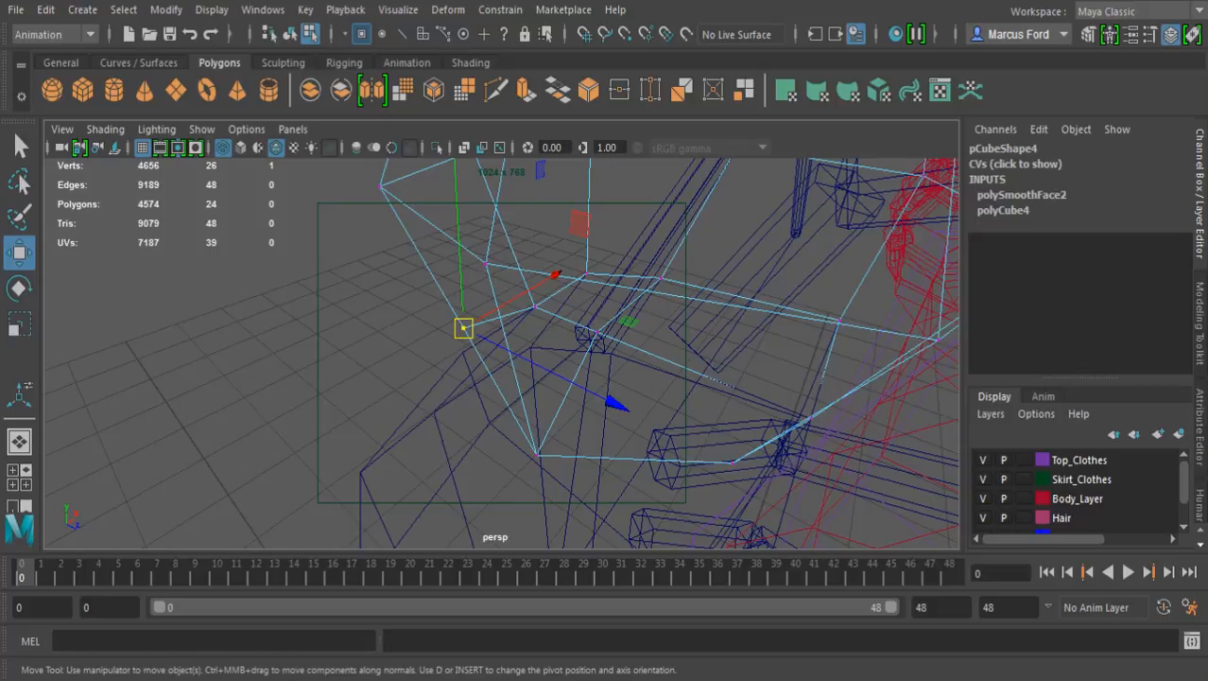
pyautogui.moveTo(463, 329); pyautogui.dragTo(463, 351)
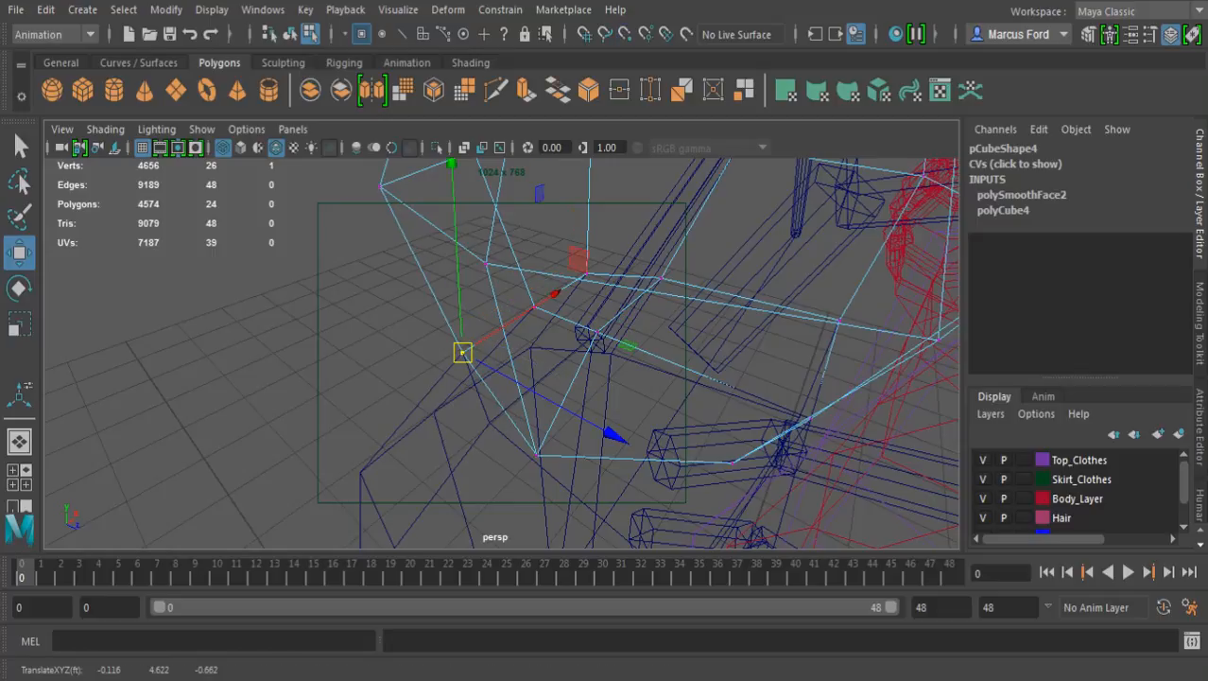
pyautogui.click(537, 455)
pyautogui.press('v')
pyautogui.moveTo(537, 456); pyautogui.dragTo(372, 399)
# Snap another bottom vertex of the smoothed cube to the backpack's top corner nearest the neck
pyautogui.scroll(-5, 489, 423)
pyautogui.click(510, 423)
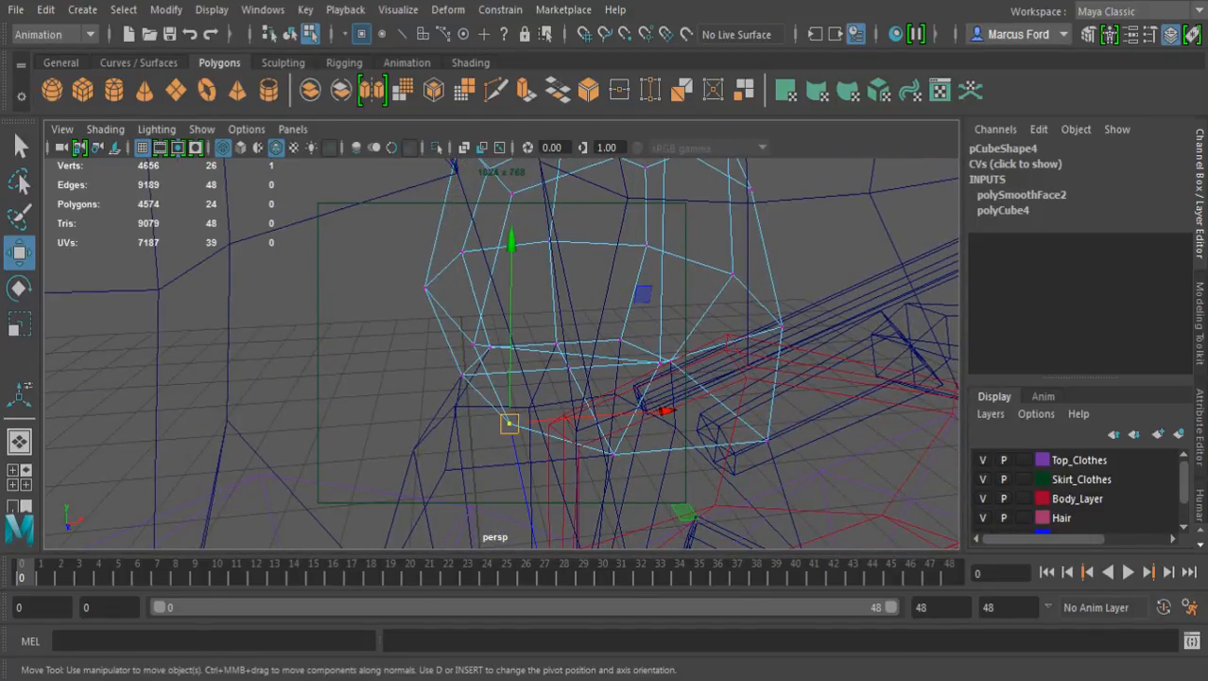
pyautogui.moveTo(509, 424); pyautogui.dragTo(664, 375)
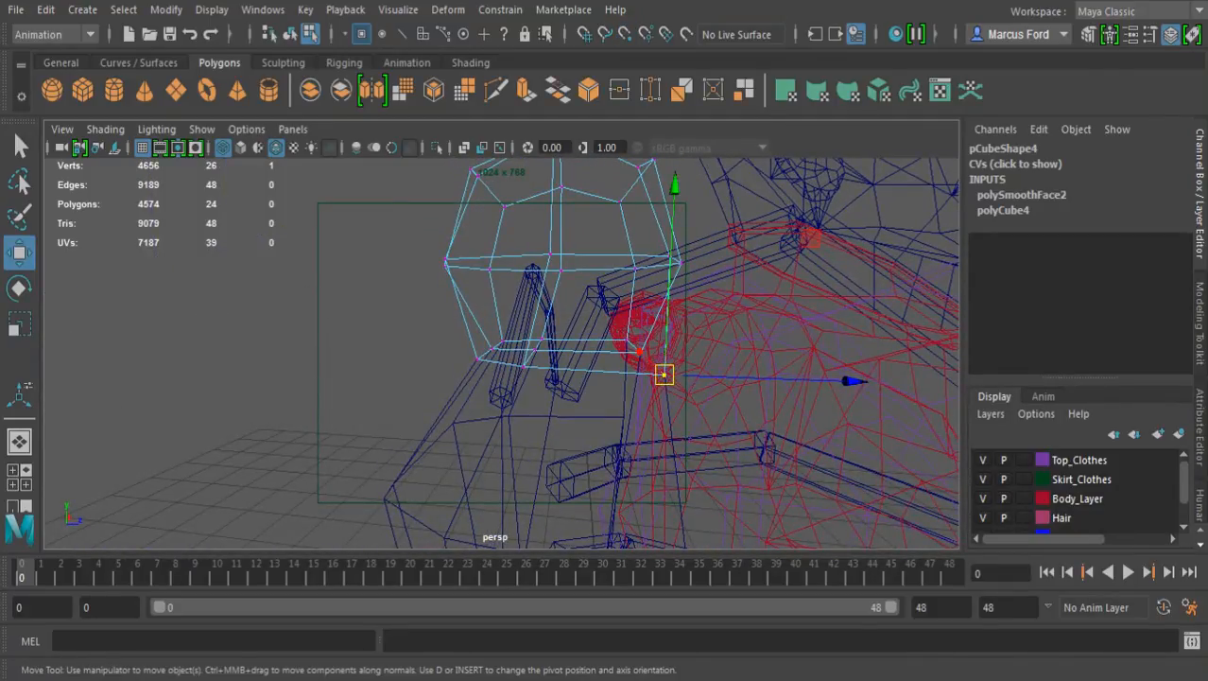
# Examine the connection between the smoothed cube and the backpack's top from several sides in shaded display
pyautogui.press('5')
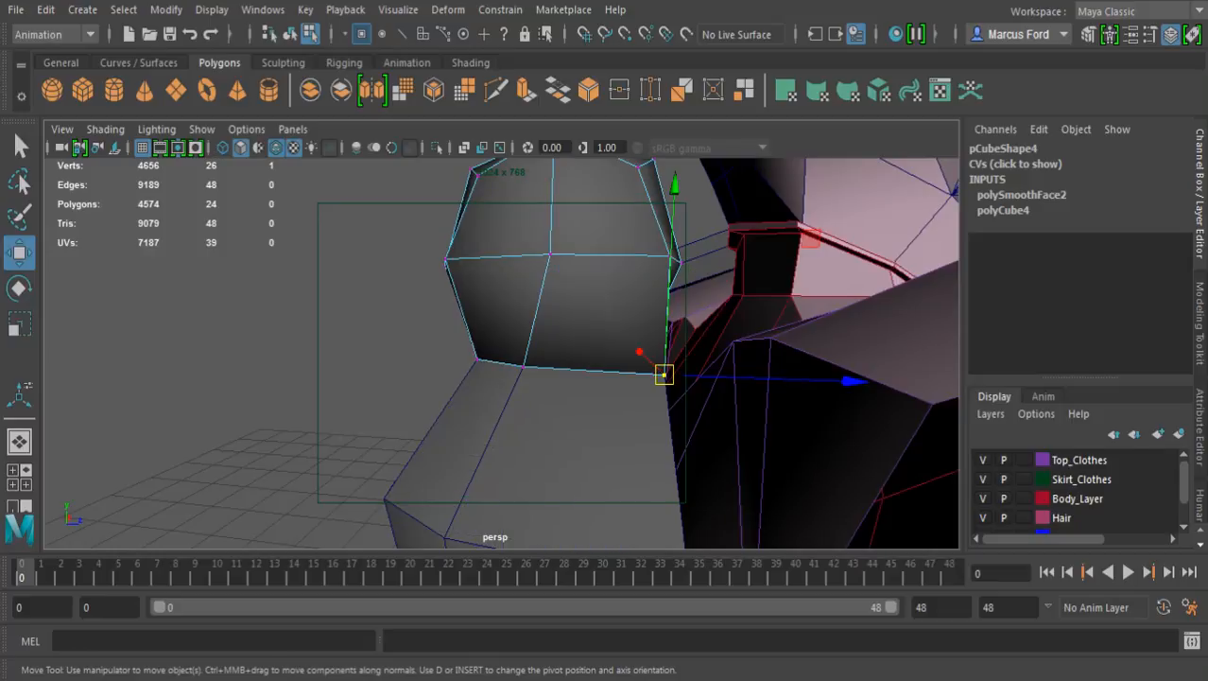
pyautogui.keyDown('alt'); pyautogui.moveTo(665, 377); pyautogui.dragTo(569, 419); pyautogui.keyUp('alt')
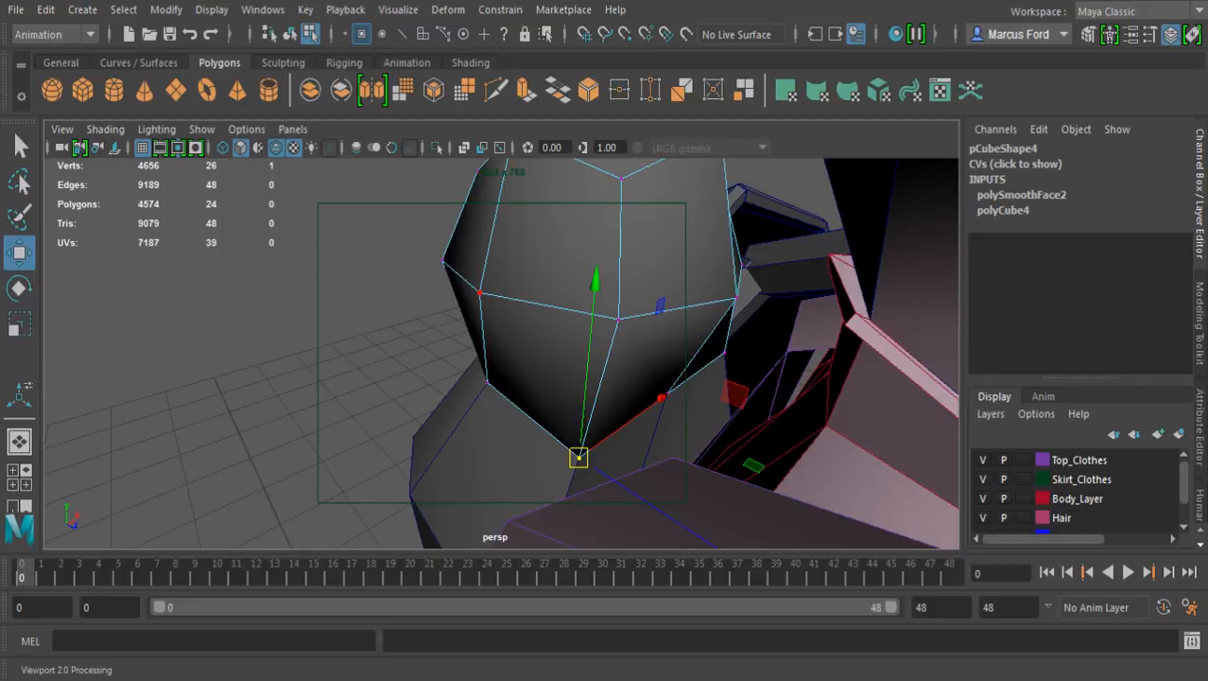
pyautogui.keyDown('alt'); pyautogui.moveTo(482, 294); pyautogui.dragTo(602, 248); pyautogui.keyUp('alt')
pyautogui.keyDown('alt'); pyautogui.moveTo(601, 247); pyautogui.dragTo(569, 469, button='middle'); pyautogui.keyUp('alt')
pyautogui.keyDown('alt'); pyautogui.moveTo(569, 469); pyautogui.dragTo(535, 511); pyautogui.keyUp('alt')
pyautogui.keyDown('alt'); pyautogui.moveTo(535, 510); pyautogui.dragTo(541, 421, button='middle'); pyautogui.keyUp('alt')
pyautogui.keyDown('alt'); pyautogui.moveTo(541, 420); pyautogui.dragTo(566, 323); pyautogui.keyUp('alt')
pyautogui.press('5')
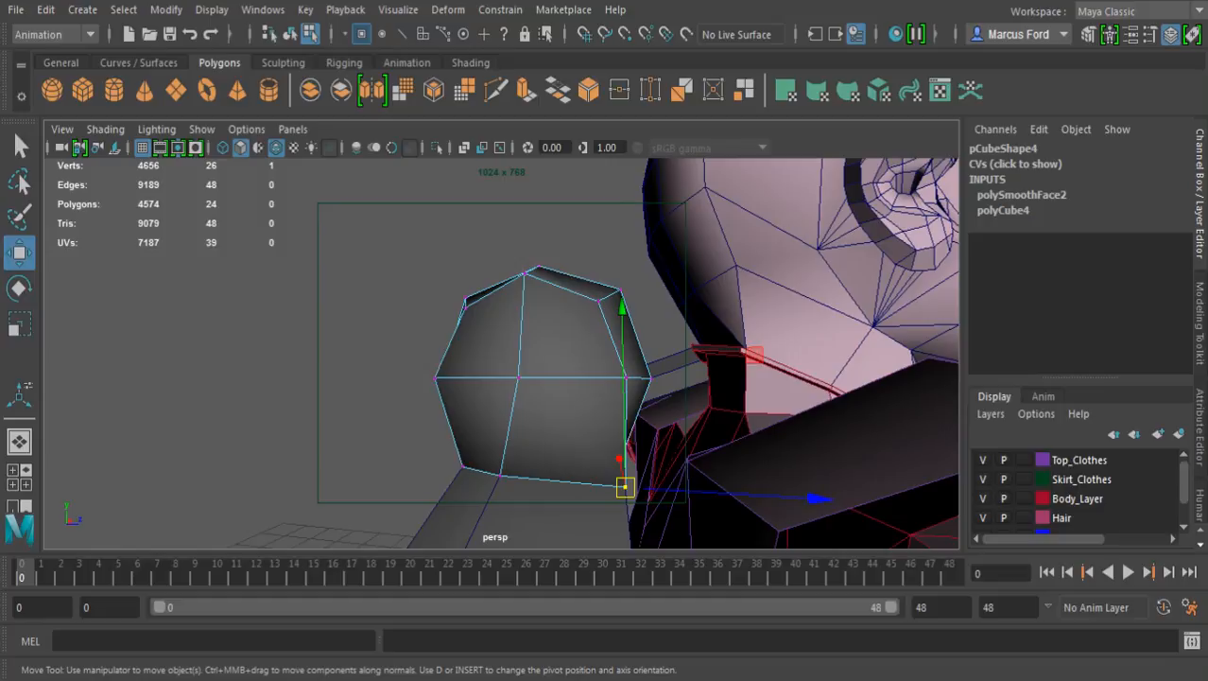
# Select the smoothed cube's 17 vertices above its base, shift them slightly toward the head and rotate them a little
pyautogui.press('4')
pyautogui.moveTo(352, 254)
pyautogui.mouseDown()
pyautogui.moveTo(732, 414)
pyautogui.moveTo(721, 404)
pyautogui.mouseUp()
pyautogui.press('6')
pyautogui.moveTo(723, 315); pyautogui.dragTo(739, 315)
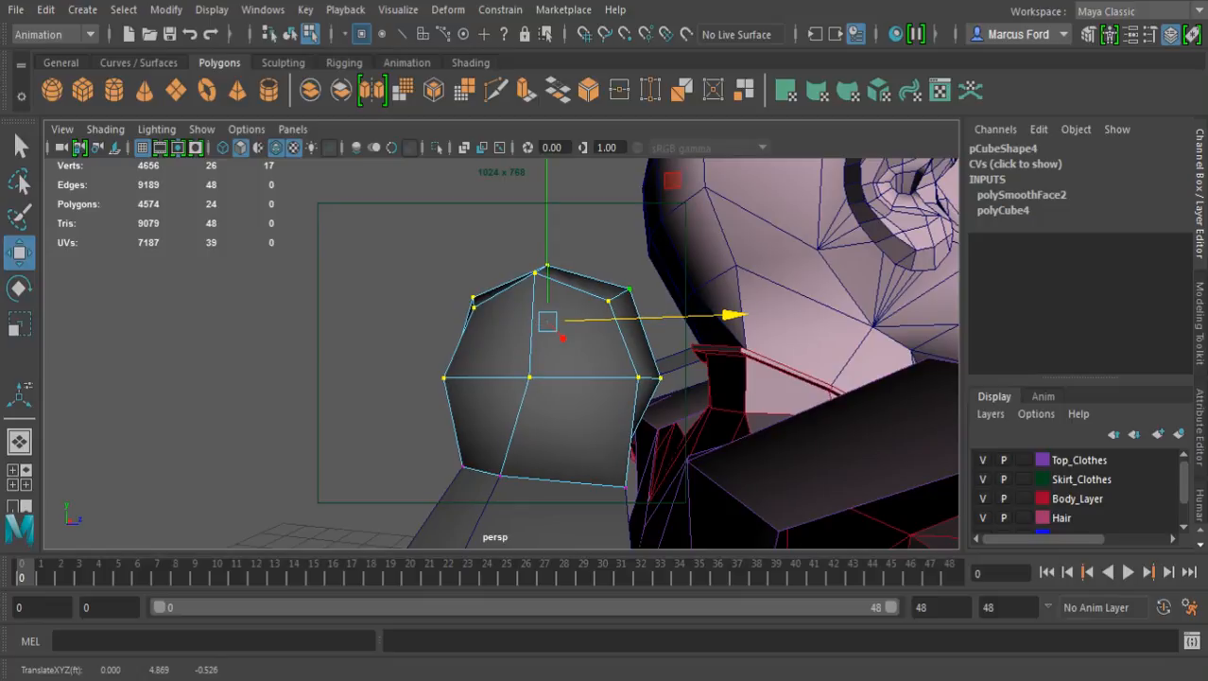
pyautogui.press('e')
pyautogui.moveTo(722, 279); pyautogui.dragTo(729, 330)
pyautogui.press('w')
pyautogui.keyDown('alt'); pyautogui.moveTo(530, 374); pyautogui.dragTo(291, 397); pyautogui.keyUp('alt')
pyautogui.scroll(-5, 444, 378)
# Deselect the vertices and examine the reshaped cube's fit between head and backpack from behind and from the side
pyautogui.keyDown('alt'); pyautogui.moveTo(444, 378); pyautogui.dragTo(536, 420, button='middle'); pyautogui.keyUp('alt')
pyautogui.keyDown('alt'); pyautogui.moveTo(535, 420); pyautogui.dragTo(482, 425); pyautogui.keyUp('alt')
pyautogui.press('q')
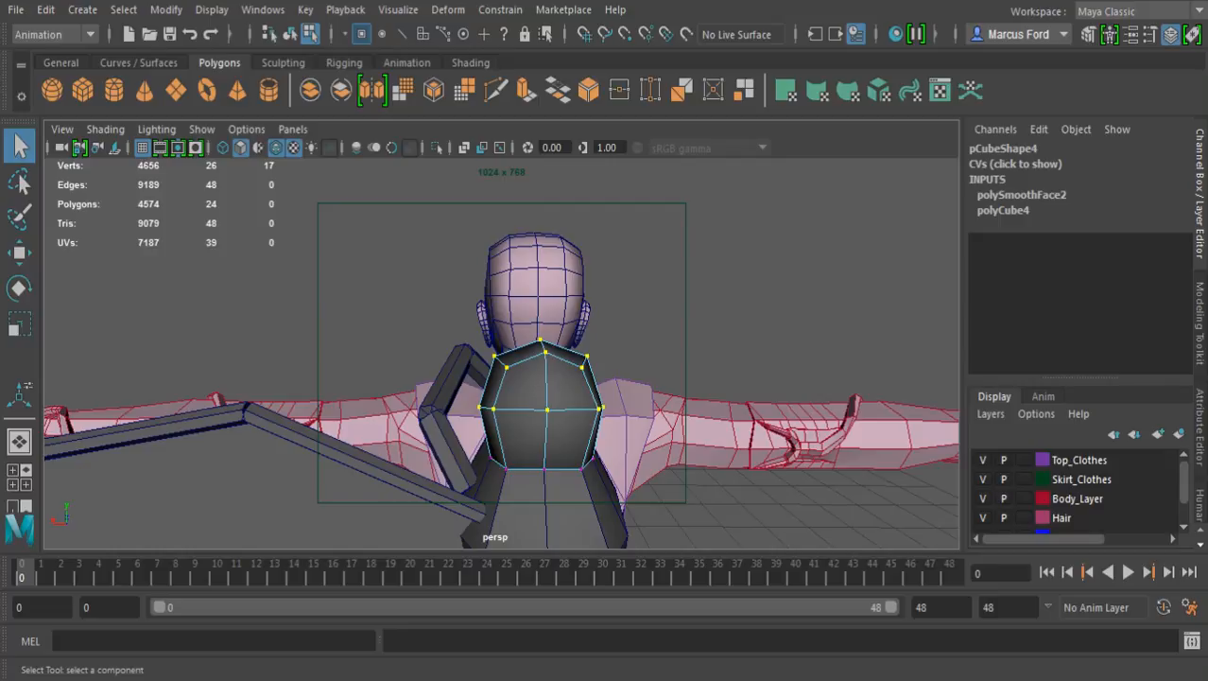
pyautogui.click(634, 293)
pyautogui.keyDown('alt'); pyautogui.moveTo(586, 350); pyautogui.dragTo(625, 327); pyautogui.keyUp('alt')
pyautogui.keyDown('alt'); pyautogui.moveTo(626, 327); pyautogui.dragTo(677, 203, button='middle'); pyautogui.keyUp('alt')
pyautogui.scroll(-5, 677, 203)
pyautogui.keyDown('alt'); pyautogui.moveTo(677, 203); pyautogui.dragTo(724, 189); pyautogui.keyUp('alt')
pyautogui.keyDown('alt'); pyautogui.moveTo(723, 189); pyautogui.dragTo(784, 195, button='right'); pyautogui.keyUp('alt')
pyautogui.keyDown('alt'); pyautogui.moveTo(605, 279); pyautogui.dragTo(577, 374, button='middle'); pyautogui.keyUp('alt')
pyautogui.keyDown('alt'); pyautogui.moveTo(577, 374); pyautogui.dragTo(815, 390); pyautogui.keyUp('alt')
pyautogui.scroll(5, 719, 379)
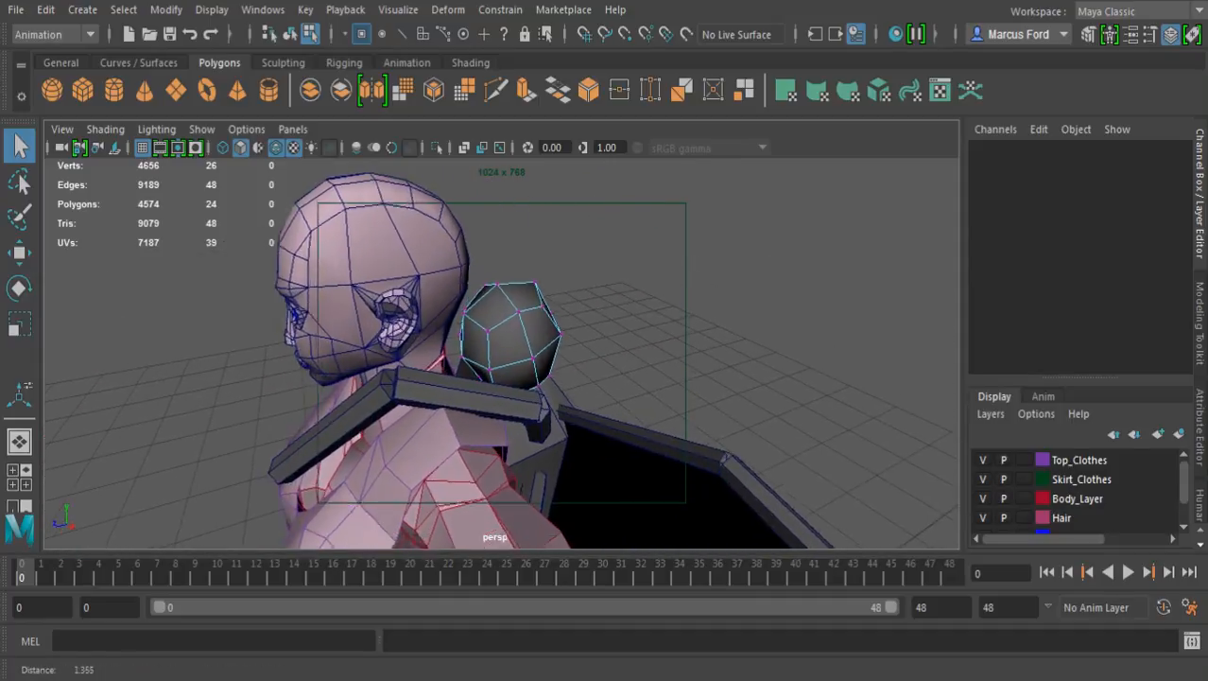
pyautogui.keyDown('alt'); pyautogui.moveTo(719, 378); pyautogui.dragTo(569, 350); pyautogui.keyUp('alt')
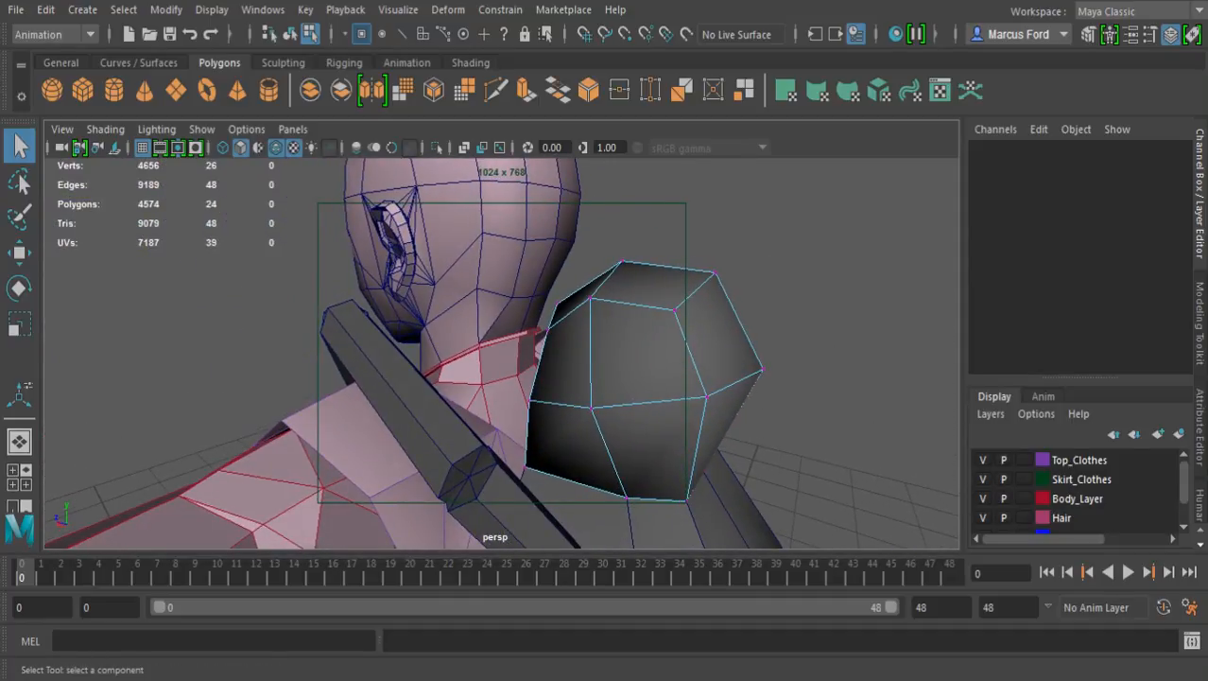
pyautogui.keyDown('alt'); pyautogui.moveTo(652, 378); pyautogui.dragTo(511, 369); pyautogui.keyUp('alt')
pyautogui.scroll(-3, 539, 370)
pyautogui.scroll(-2, 511, 369)
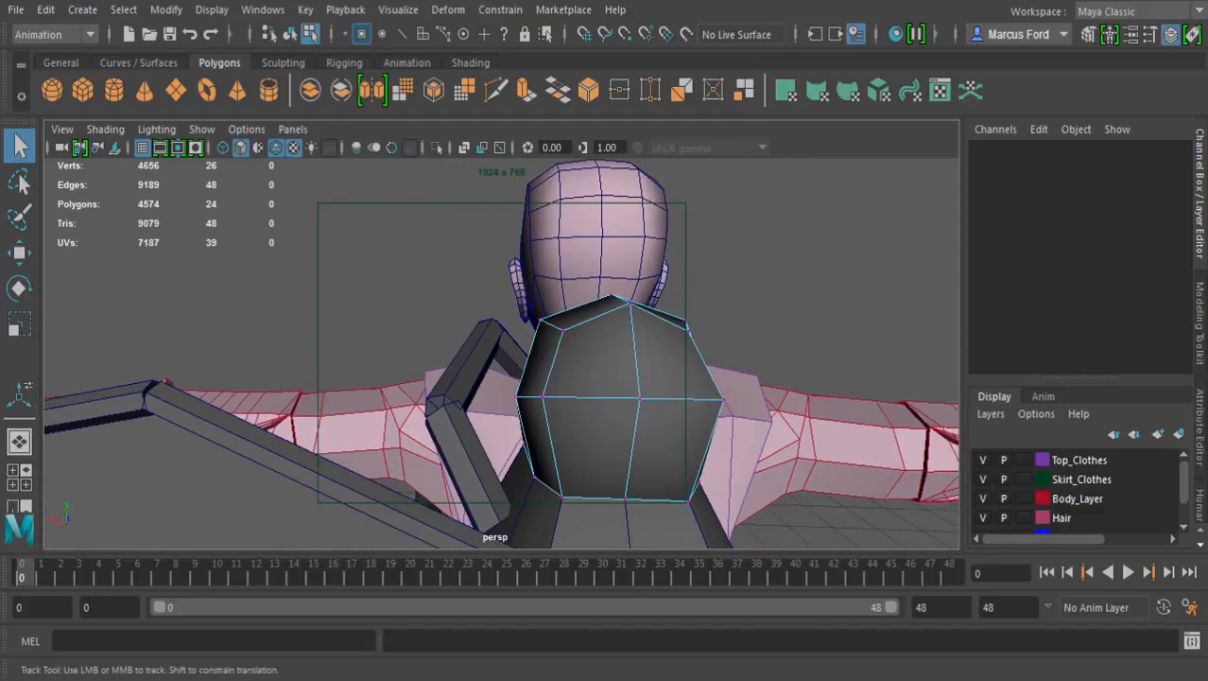
pyautogui.keyDown('alt'); pyautogui.moveTo(567, 371); pyautogui.dragTo(492, 355, button='middle'); pyautogui.keyUp('alt')
pyautogui.keyDown('alt'); pyautogui.moveTo(492, 355); pyautogui.dragTo(558, 358); pyautogui.keyUp('alt')
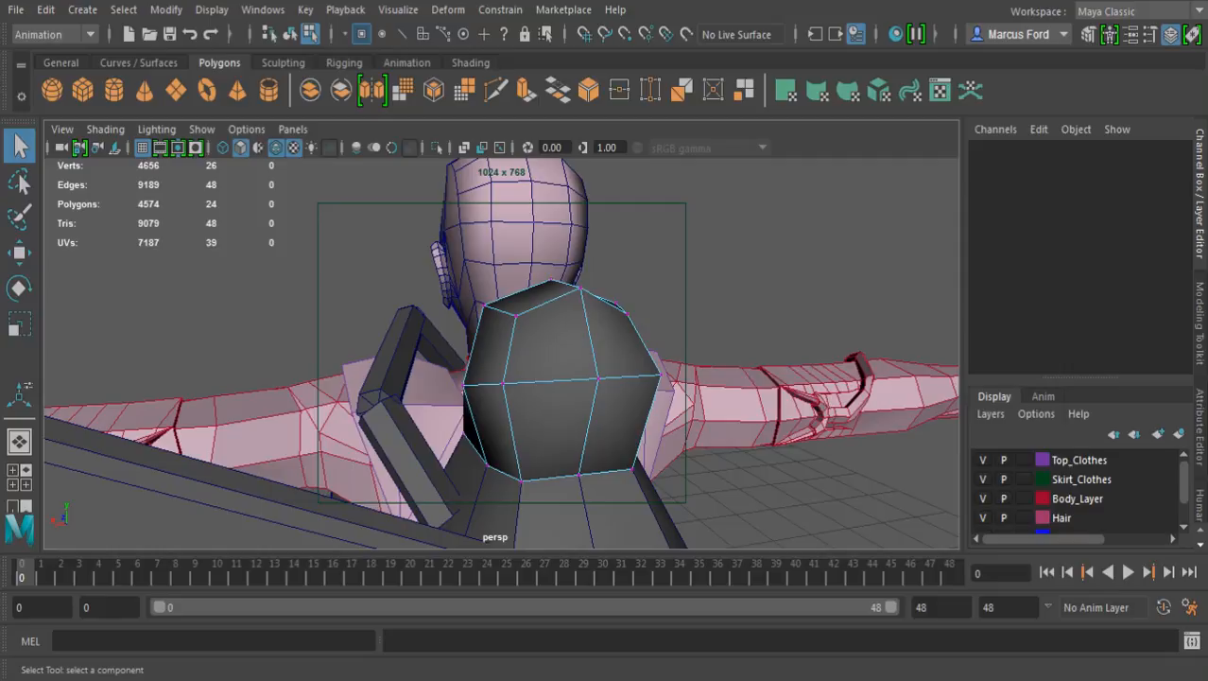
# Return to object selection and duplicate the whole middle leg group at the character's side
pyautogui.keyDown('alt'); pyautogui.moveTo(501, 378); pyautogui.dragTo(709, 402); pyautogui.keyUp('alt')
pyautogui.scroll(-5, 501, 352)
pyautogui.keyDown('alt'); pyautogui.moveTo(548, 416); pyautogui.dragTo(540, 213, button='middle'); pyautogui.keyUp('alt')
pyautogui.keyDown('alt'); pyautogui.moveTo(540, 284); pyautogui.dragTo(462, 288); pyautogui.keyUp('alt')
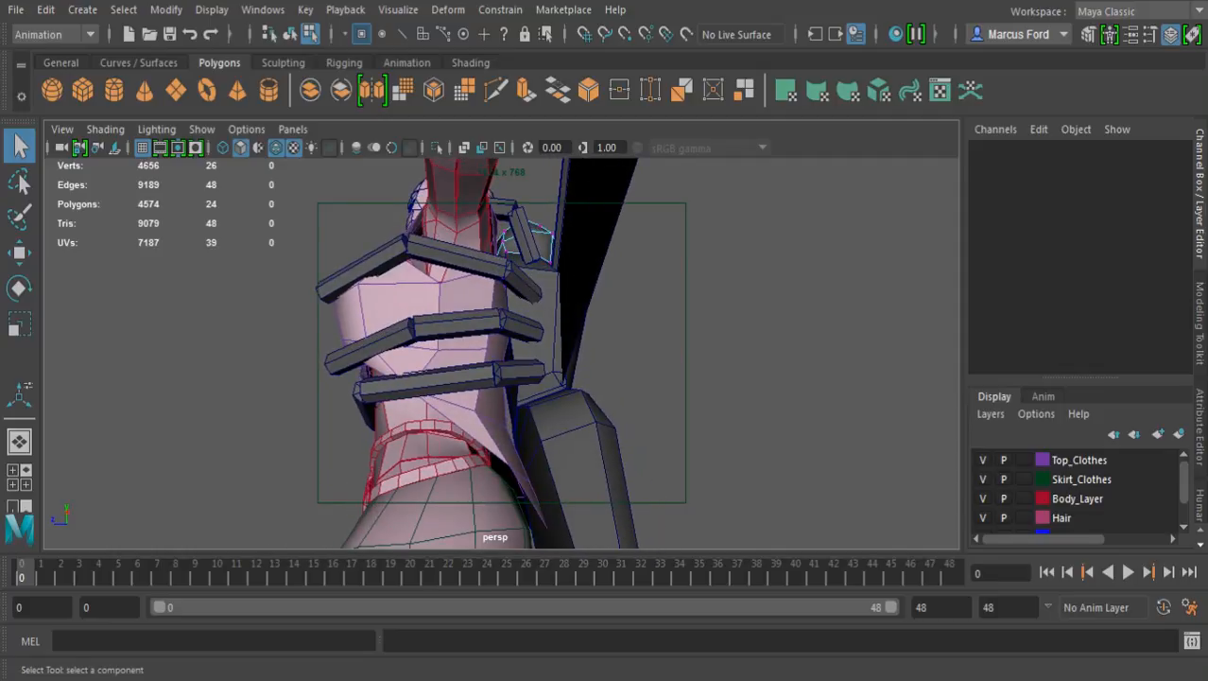
pyautogui.press('F8')
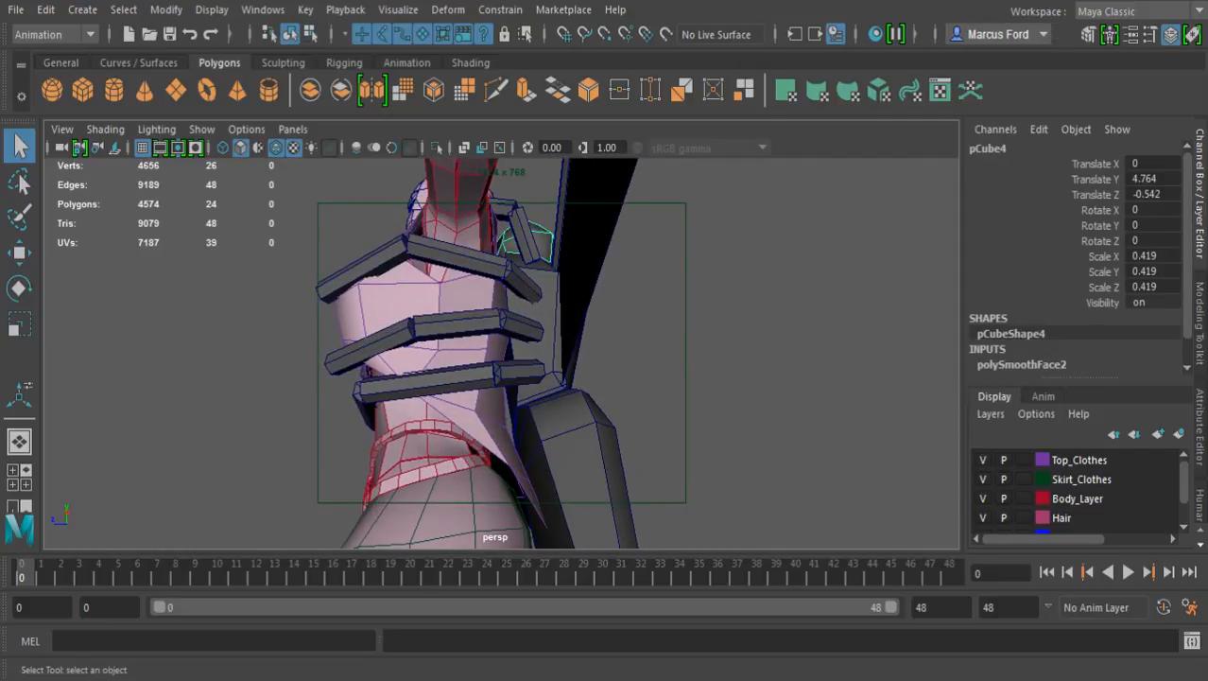
pyautogui.click(522, 327)
pyautogui.keyDown('alt'); pyautogui.moveTo(522, 327); pyautogui.dragTo(505, 338); pyautogui.keyUp('alt')
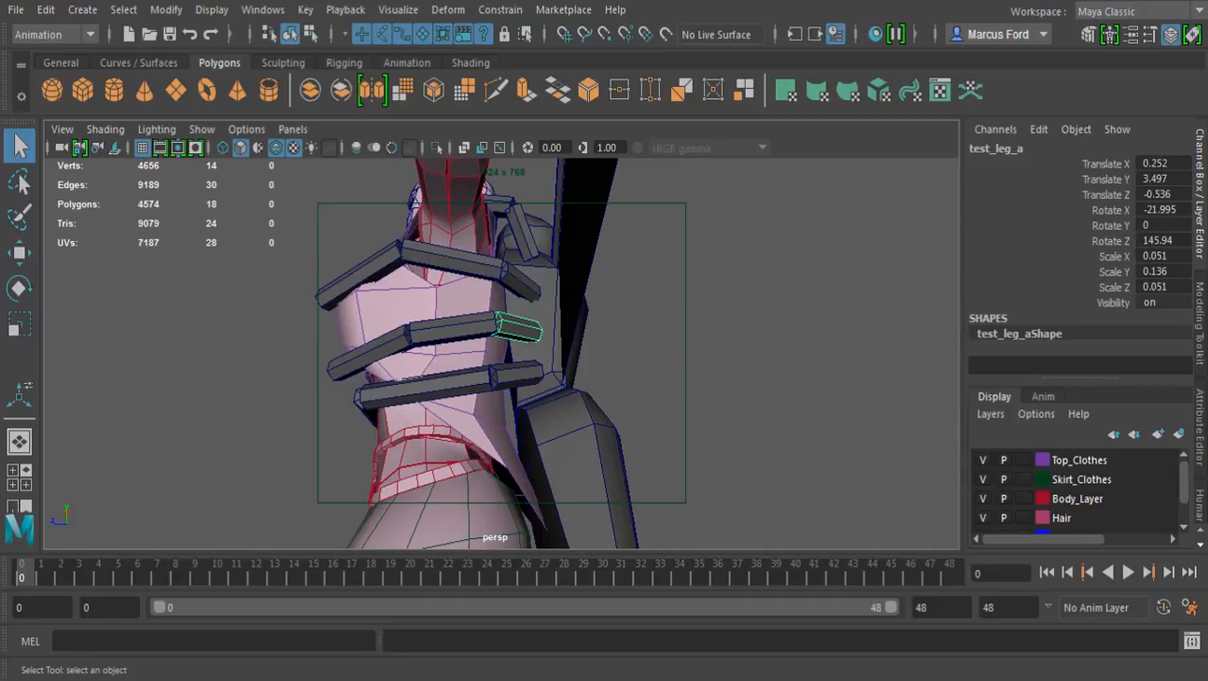
pyautogui.press('Up')
pyautogui.hotkey('ctrl', 'd')
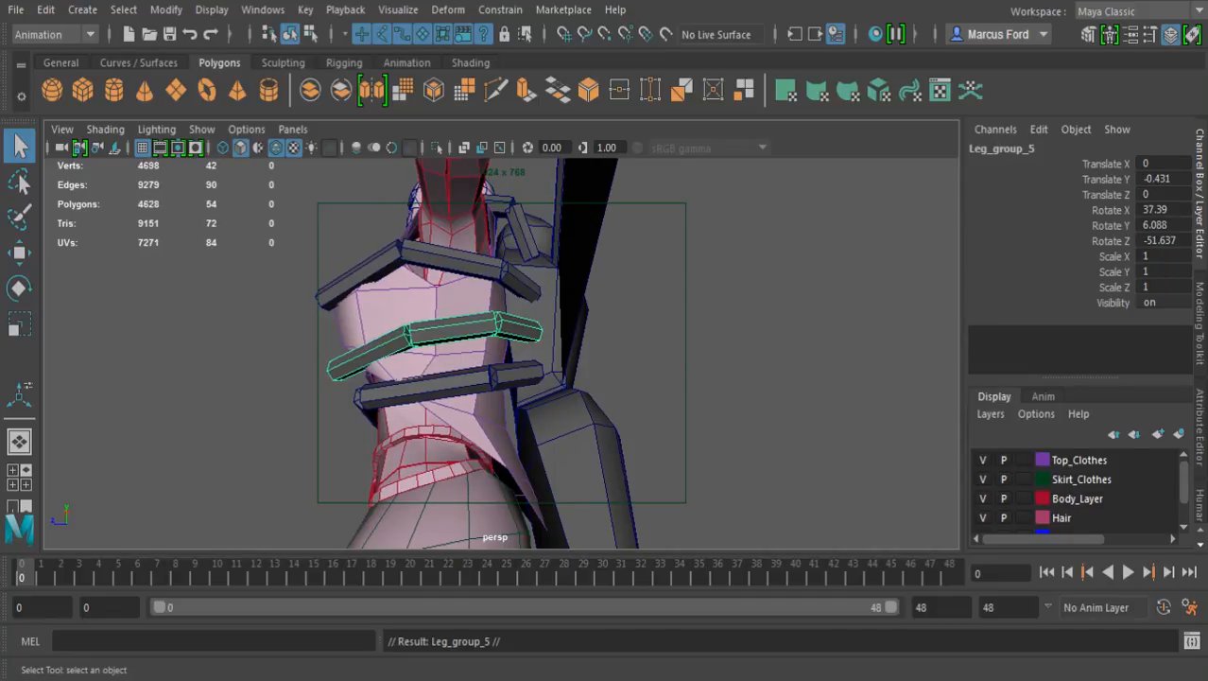
# Raise the duplicated leg group beside the smoothed cube on the backpack, to a Translate Y of 0.37
pyautogui.press('w')
pyautogui.keyDown('alt'); pyautogui.moveTo(521, 331); pyautogui.dragTo(414, 393); pyautogui.keyUp('alt')
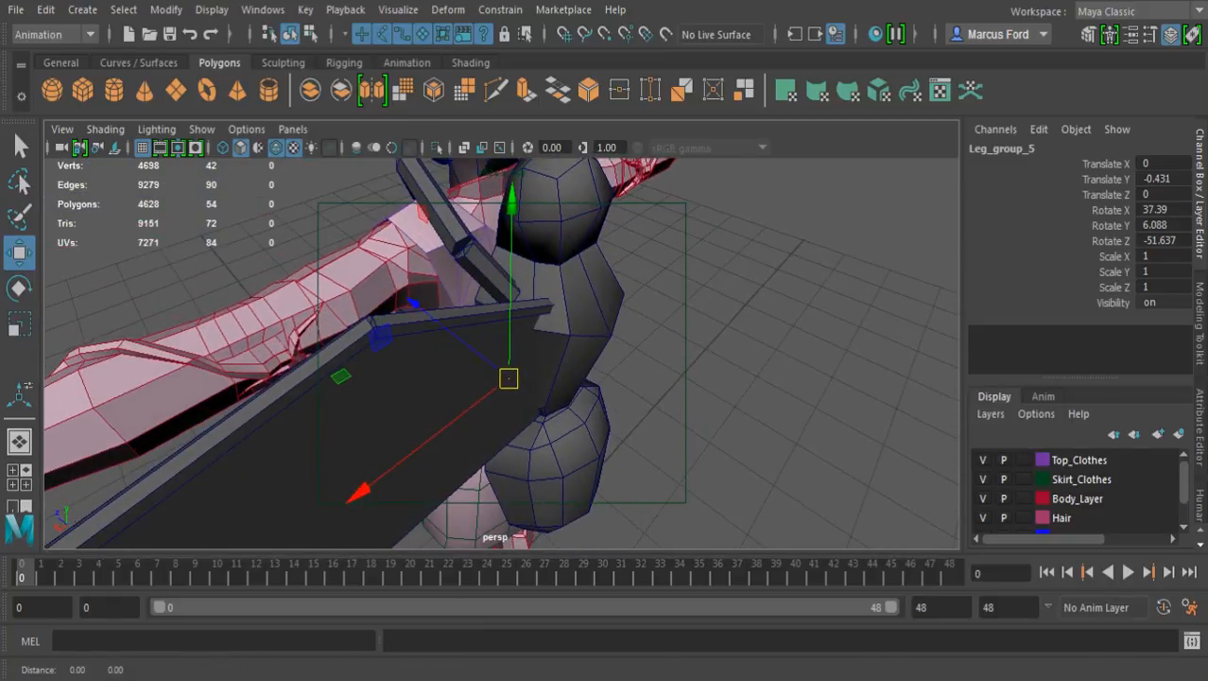
pyautogui.keyDown('alt'); pyautogui.moveTo(414, 393); pyautogui.dragTo(402, 476, button='middle'); pyautogui.keyUp('alt')
pyautogui.moveTo(496, 327); pyautogui.dragTo(496, 183)
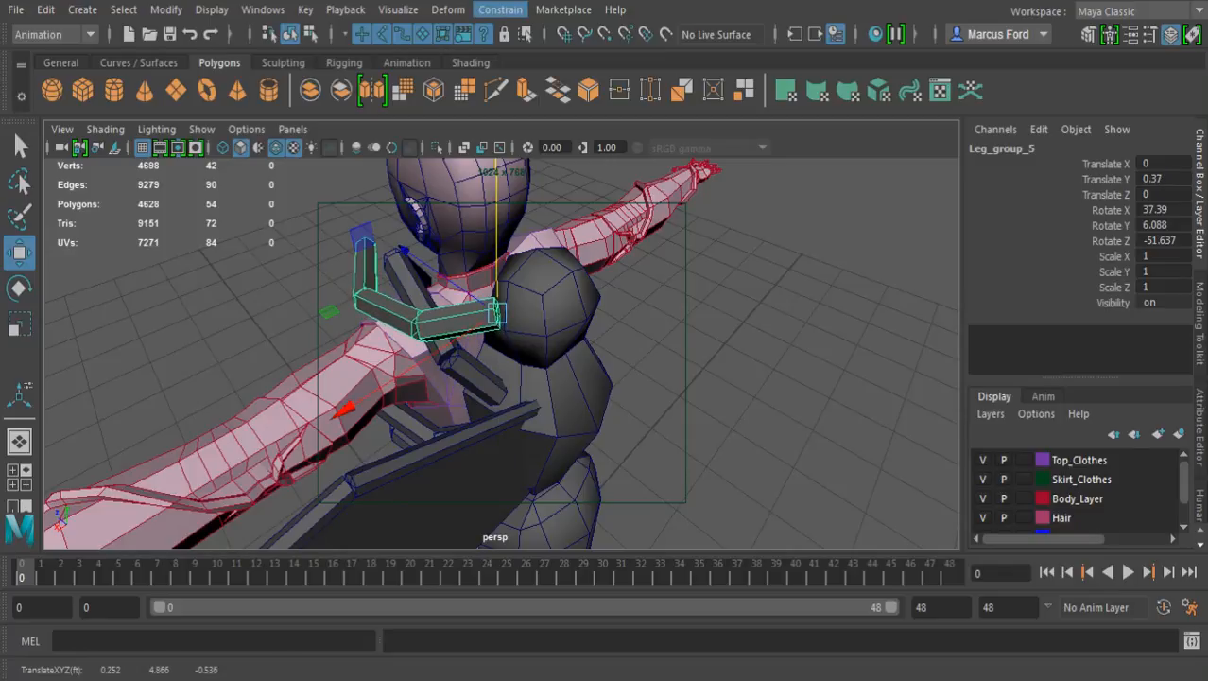
pyautogui.press('r')
pyautogui.moveTo(497, 314); pyautogui.dragTo(476, 315)
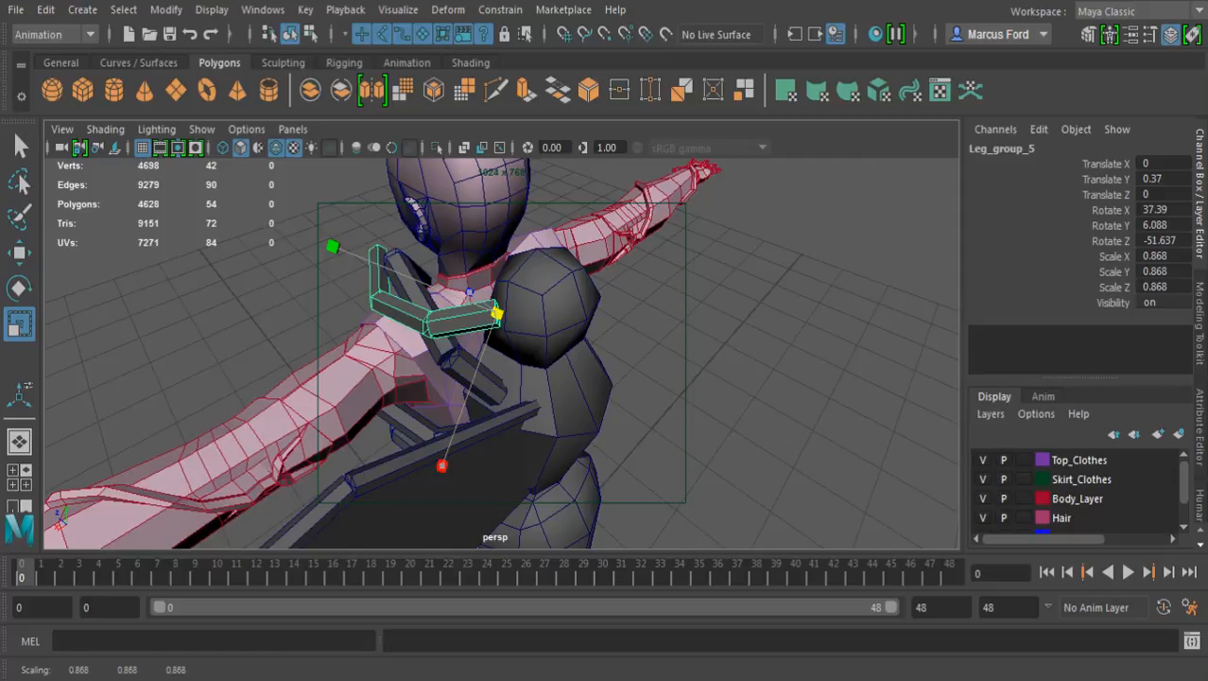
pyautogui.hotkey('ctrl', 'z')
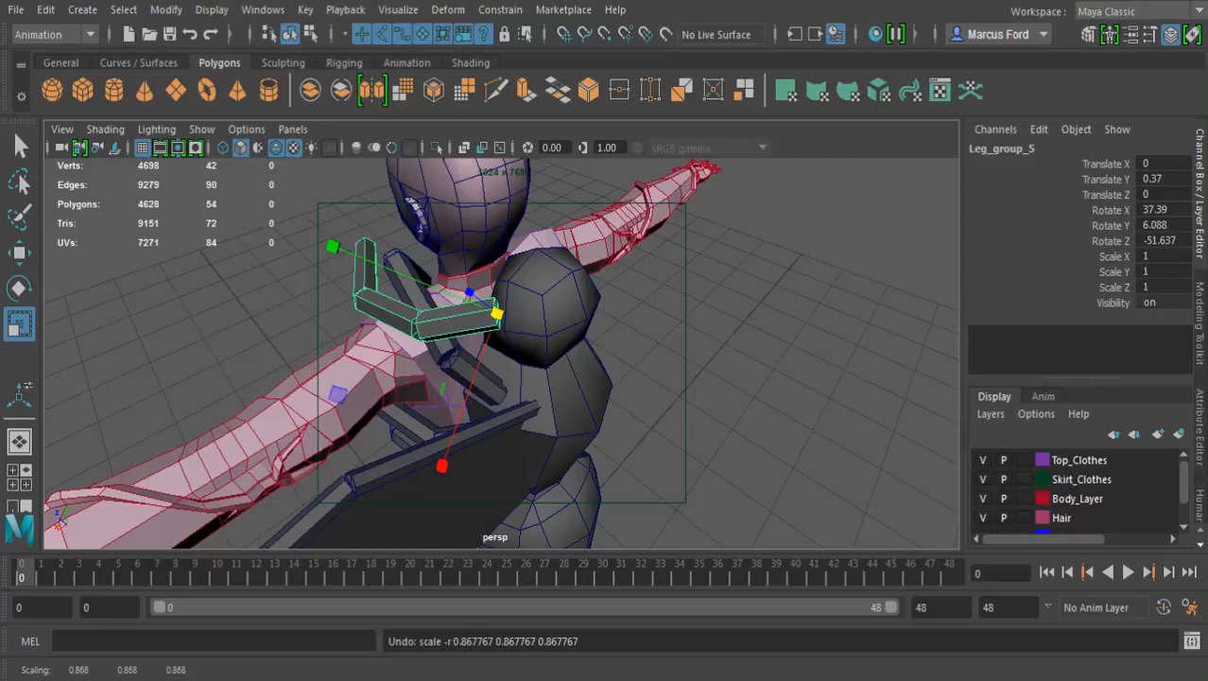
# Move the duplicated leg group down and inward against the smoothed cube, to Translate X -0.058 and Translate Y 0.226
pyautogui.press('e')
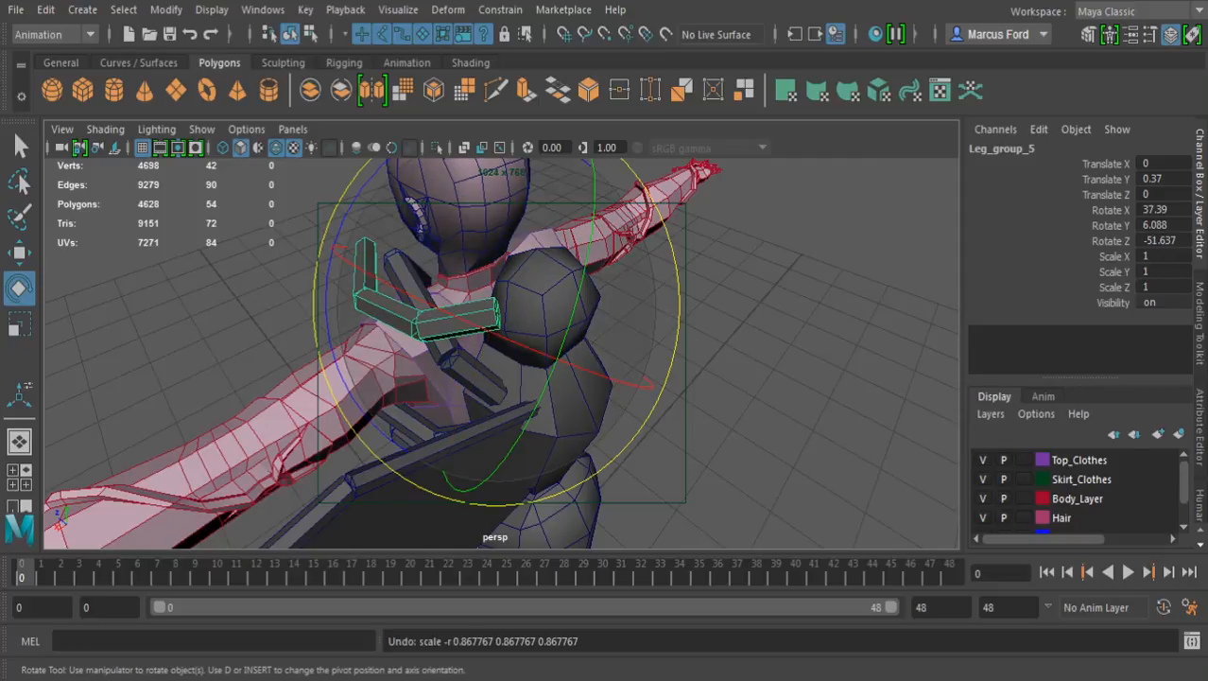
pyautogui.keyDown('alt'); pyautogui.moveTo(586, 378); pyautogui.dragTo(478, 333); pyautogui.keyUp('alt')
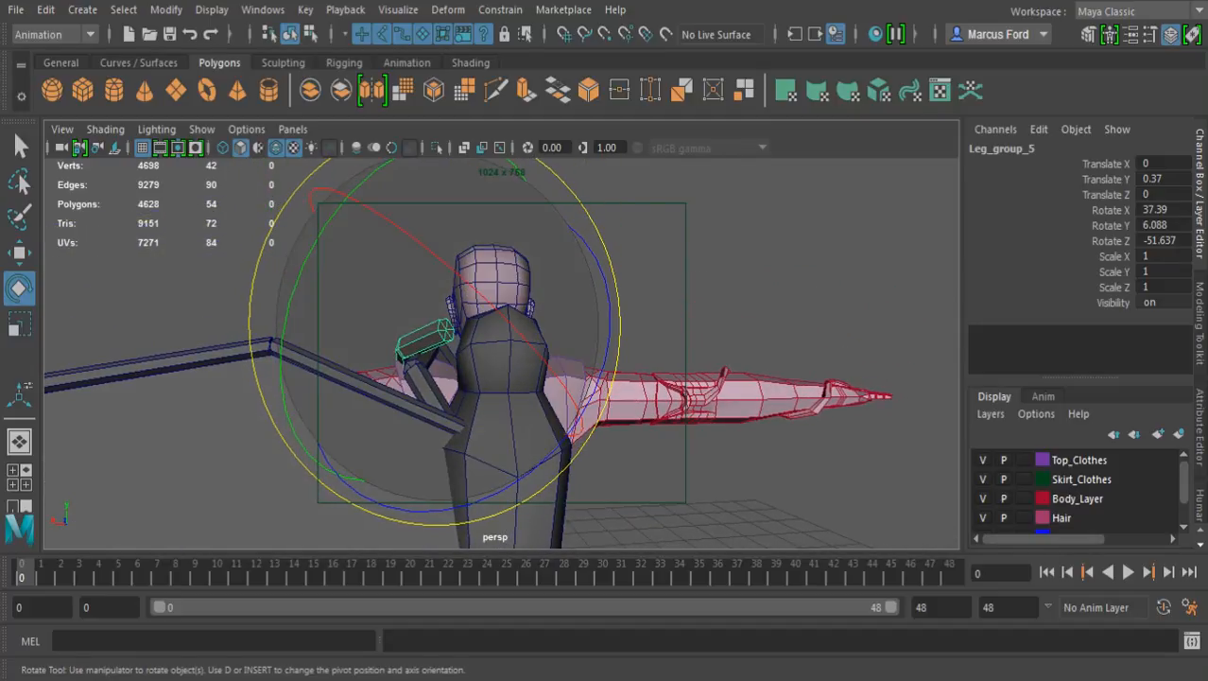
pyautogui.press('w')
pyautogui.moveTo(446, 255); pyautogui.dragTo(447, 291)
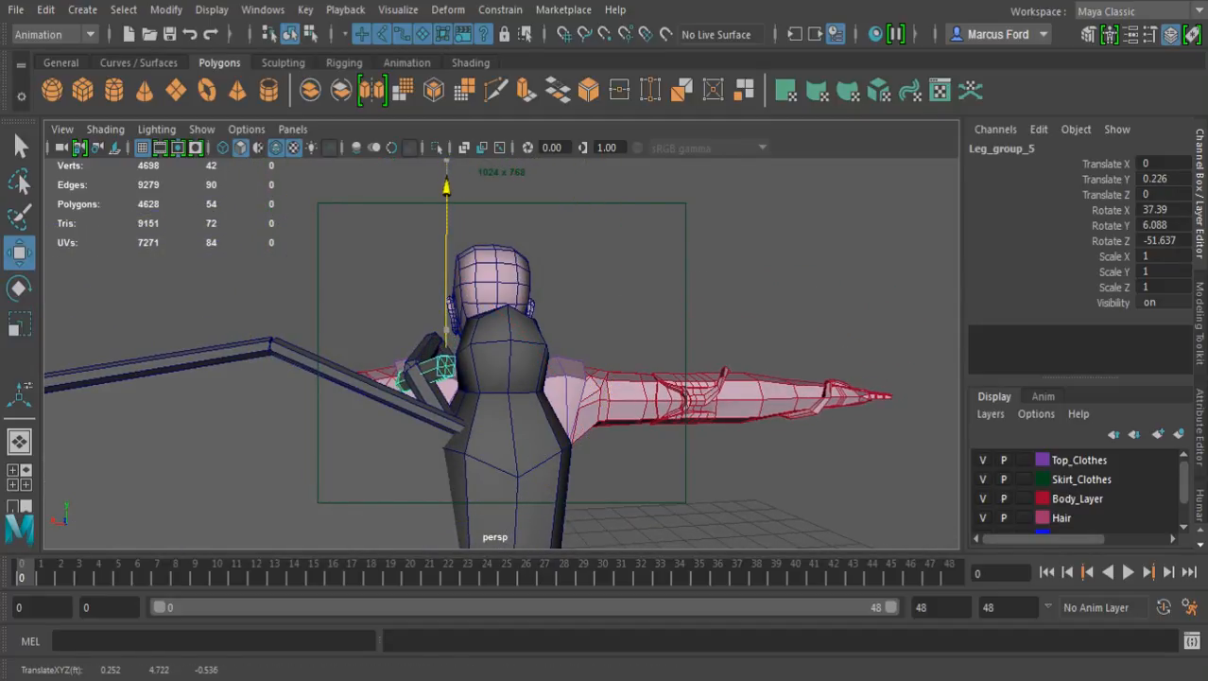
pyautogui.moveTo(364, 365); pyautogui.dragTo(666, 487)
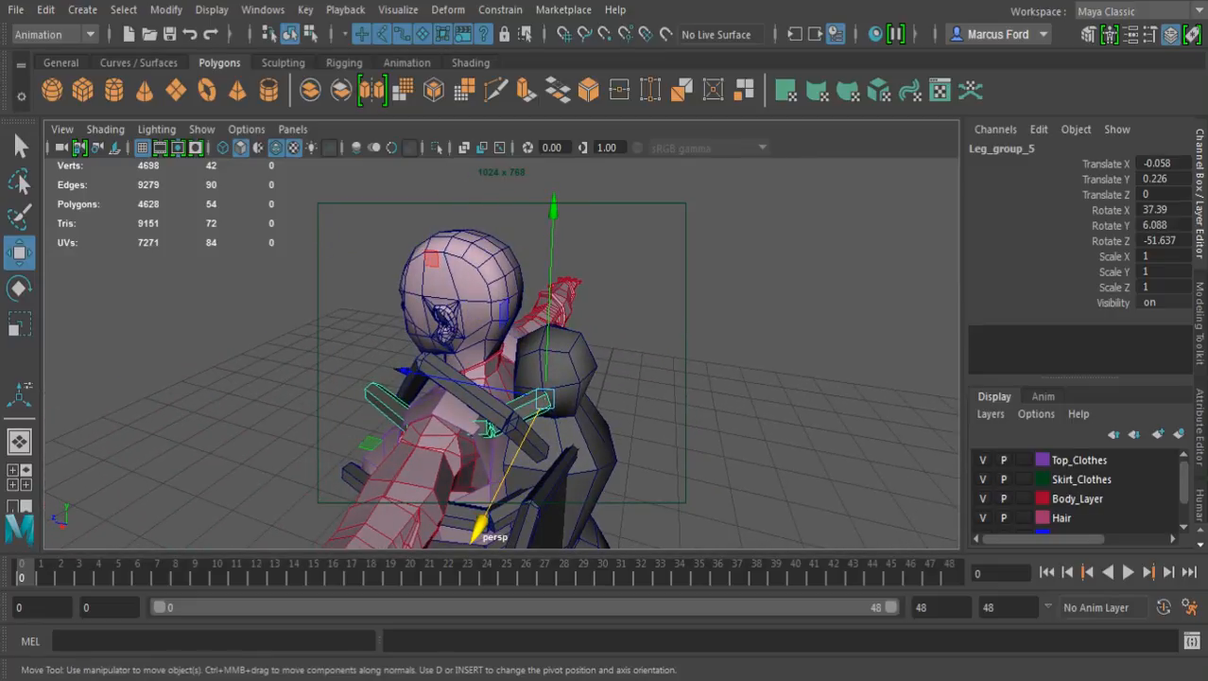
# Rotate the duplicated leg group to 17.867, 16.216, 27.999 so it points up beside the head, and deselect it
pyautogui.press('e')
pyautogui.moveTo(489, 430); pyautogui.dragTo(562, 363)
pyautogui.click(719, 283)
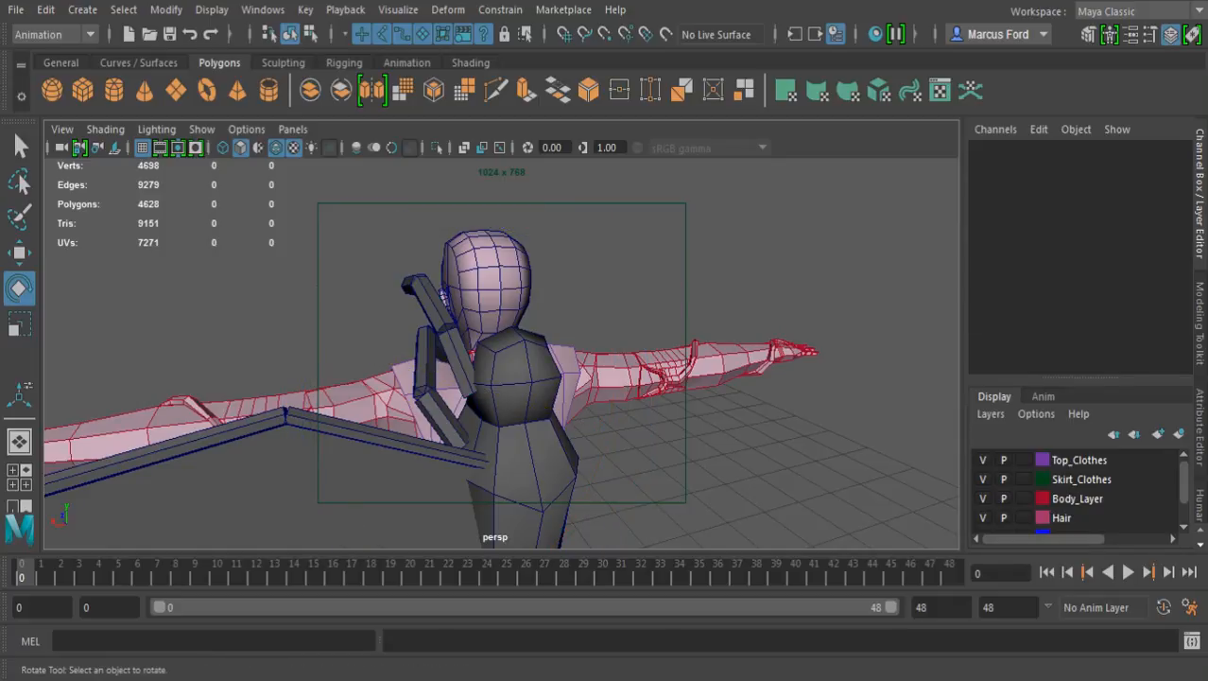
# Shorten the duplicated leg's first segment to Scale Y 0.059 and rotate it to Rotate Z 135.944
pyautogui.click(456, 360)
pyautogui.moveTo(516, 238); pyautogui.dragTo(569, 310)
pyautogui.press('r')
pyautogui.moveTo(494, 530); pyautogui.dragTo(485, 463)
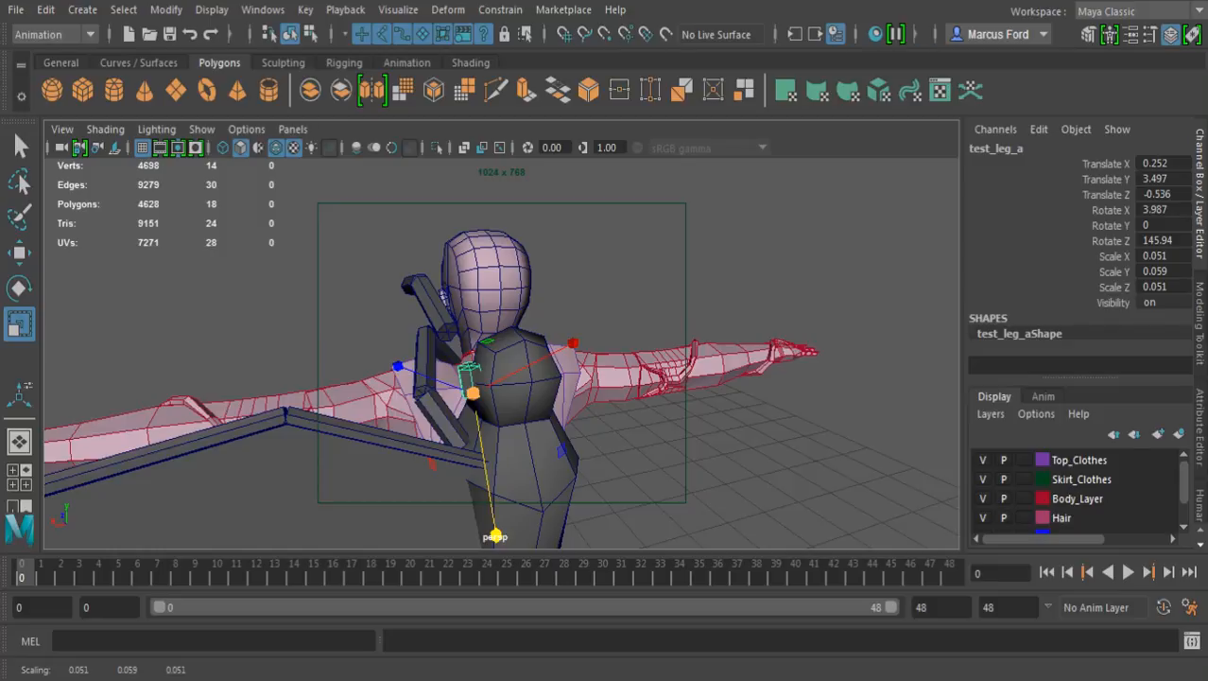
pyautogui.press('e')
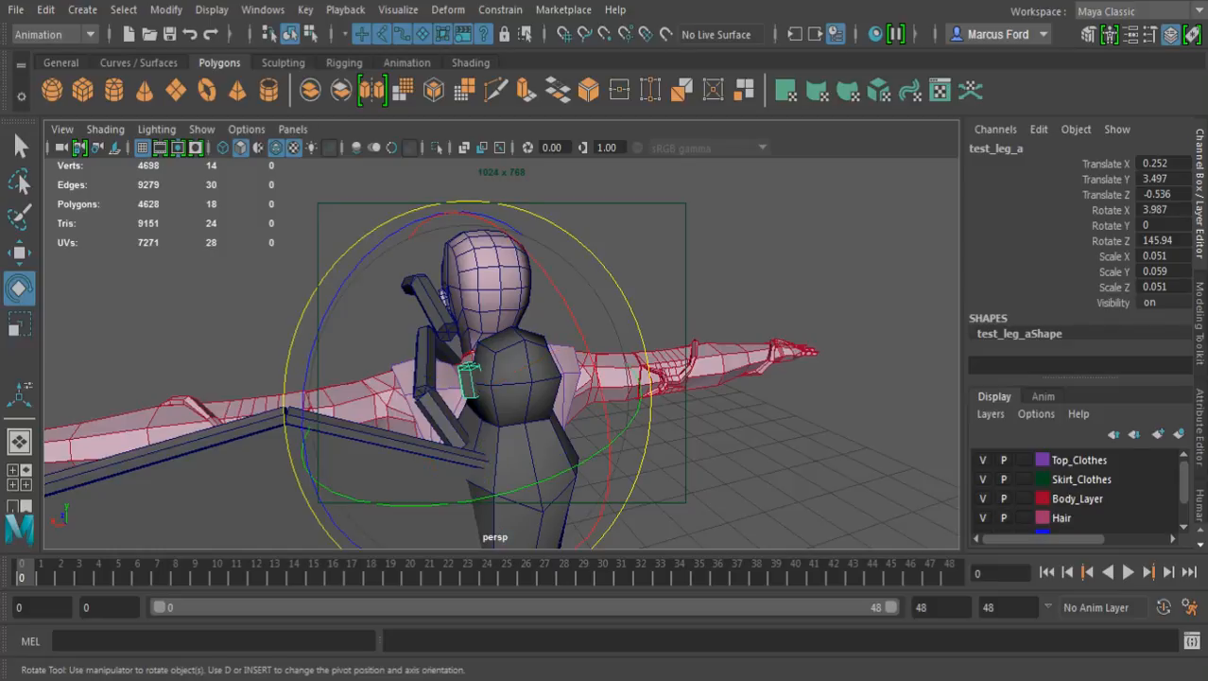
pyautogui.moveTo(396, 232); pyautogui.dragTo(363, 254)
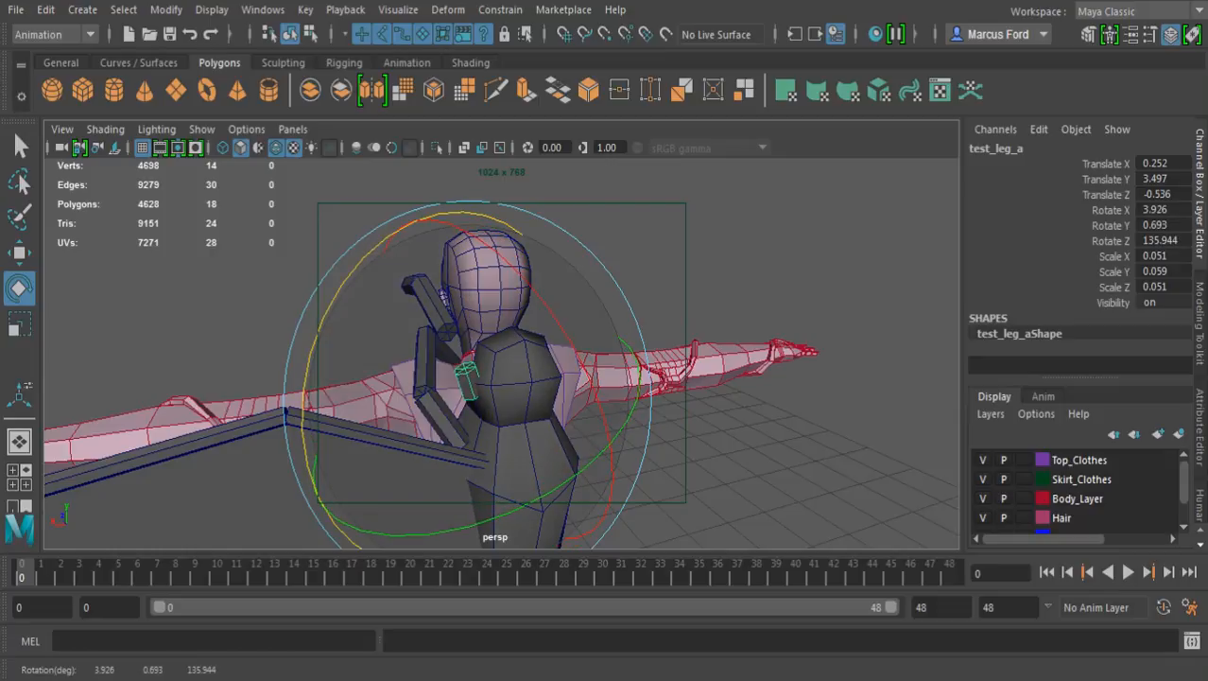
# Move the leg's second segment onto the end of the shortened first segment, at Translate X 0.333, Y 3.581, Z -0.544
pyautogui.press('q')
pyautogui.click(431, 304)
pyautogui.keyDown('alt'); pyautogui.moveTo(431, 305); pyautogui.dragTo(586, 274); pyautogui.keyUp('alt')
pyautogui.keyDown('alt'); pyautogui.moveTo(586, 274); pyautogui.dragTo(662, 276, button='right'); pyautogui.keyUp('alt')
pyautogui.keyDown('alt'); pyautogui.moveTo(662, 276); pyautogui.dragTo(662, 265); pyautogui.keyUp('alt')
pyautogui.keyDown('alt'); pyautogui.moveTo(502, 355); pyautogui.dragTo(499, 326); pyautogui.keyUp('alt')
pyautogui.keyDown('alt'); pyautogui.moveTo(499, 326); pyautogui.dragTo(478, 365, button='middle'); pyautogui.keyUp('alt')
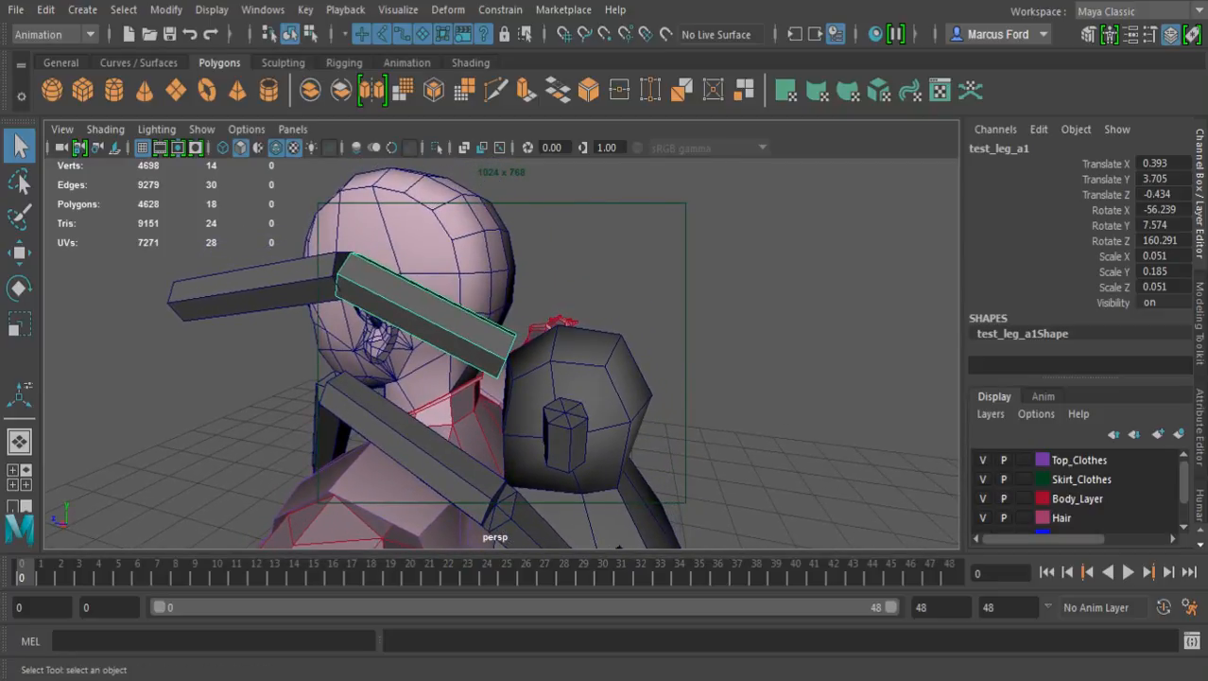
pyautogui.press('w')
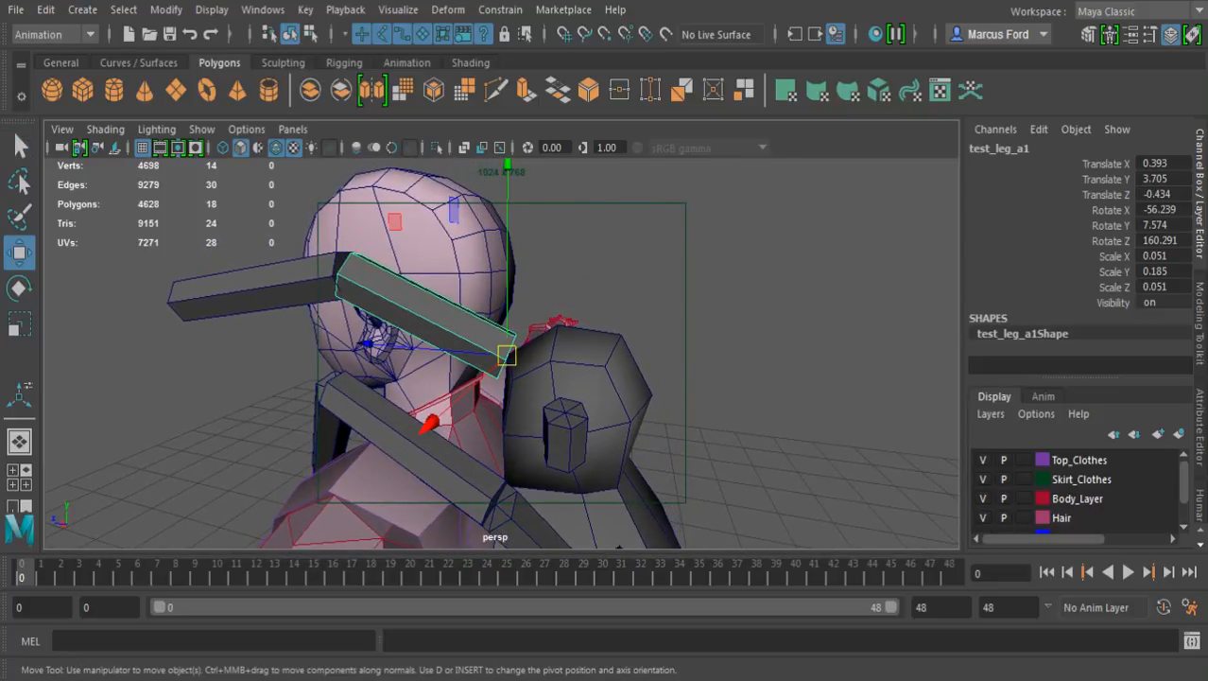
pyautogui.keyDown('alt'); pyautogui.moveTo(481, 364); pyautogui.dragTo(533, 343); pyautogui.keyUp('alt')
pyautogui.keyDown('alt'); pyautogui.moveTo(532, 343); pyautogui.dragTo(448, 311, button='middle'); pyautogui.keyUp('alt')
pyautogui.keyDown('alt'); pyautogui.moveTo(448, 311); pyautogui.dragTo(577, 319, button='right'); pyautogui.keyUp('alt')
pyautogui.keyDown('alt'); pyautogui.moveTo(577, 320); pyautogui.dragTo(583, 352); pyautogui.keyUp('alt')
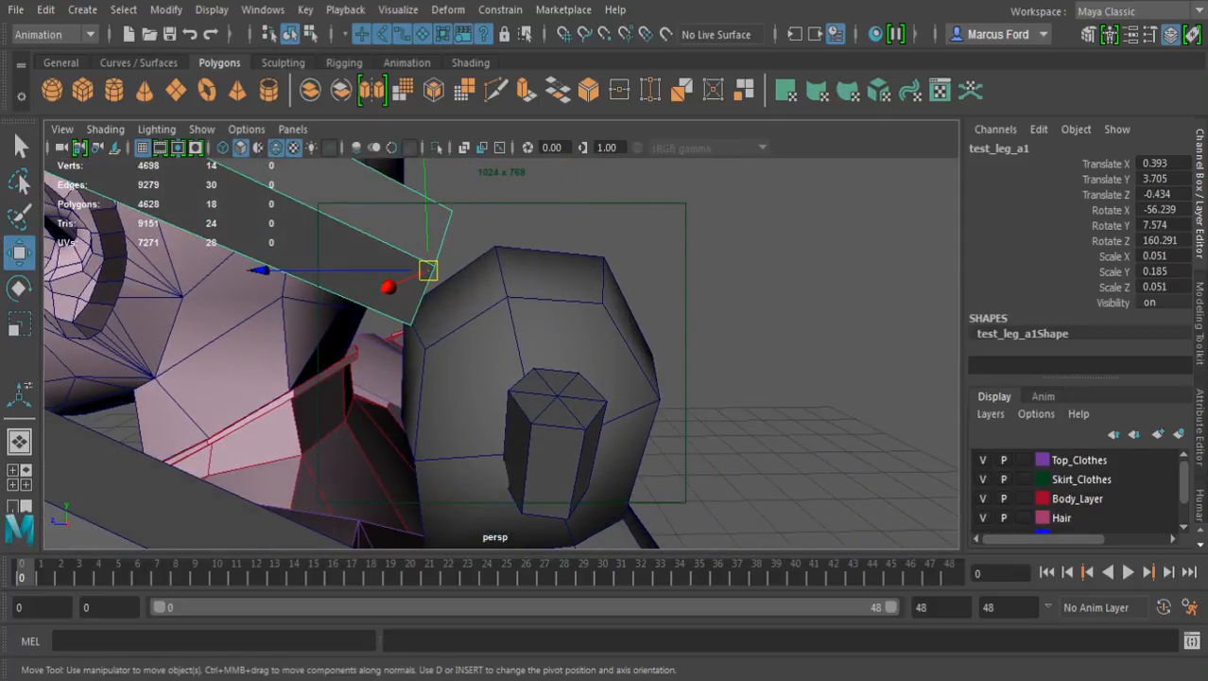
pyautogui.moveTo(427, 270); pyautogui.dragTo(557, 395)
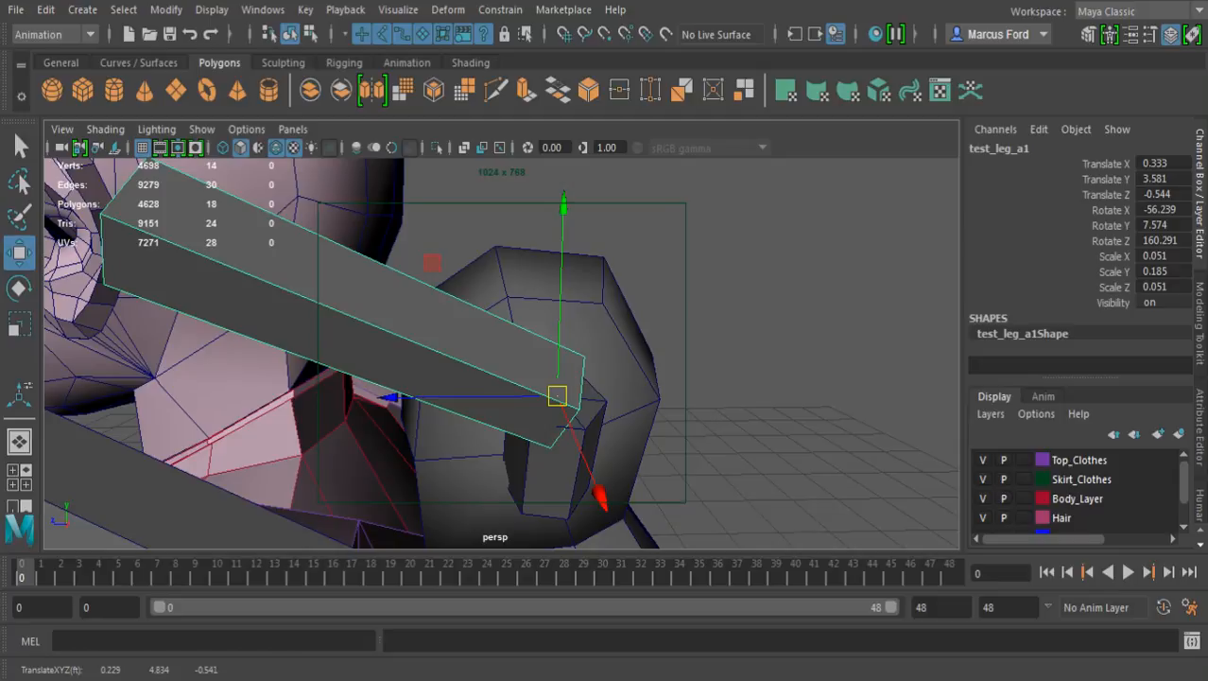
# Shorten the leg's second segment to Scale Y 0.068
pyautogui.press('e')
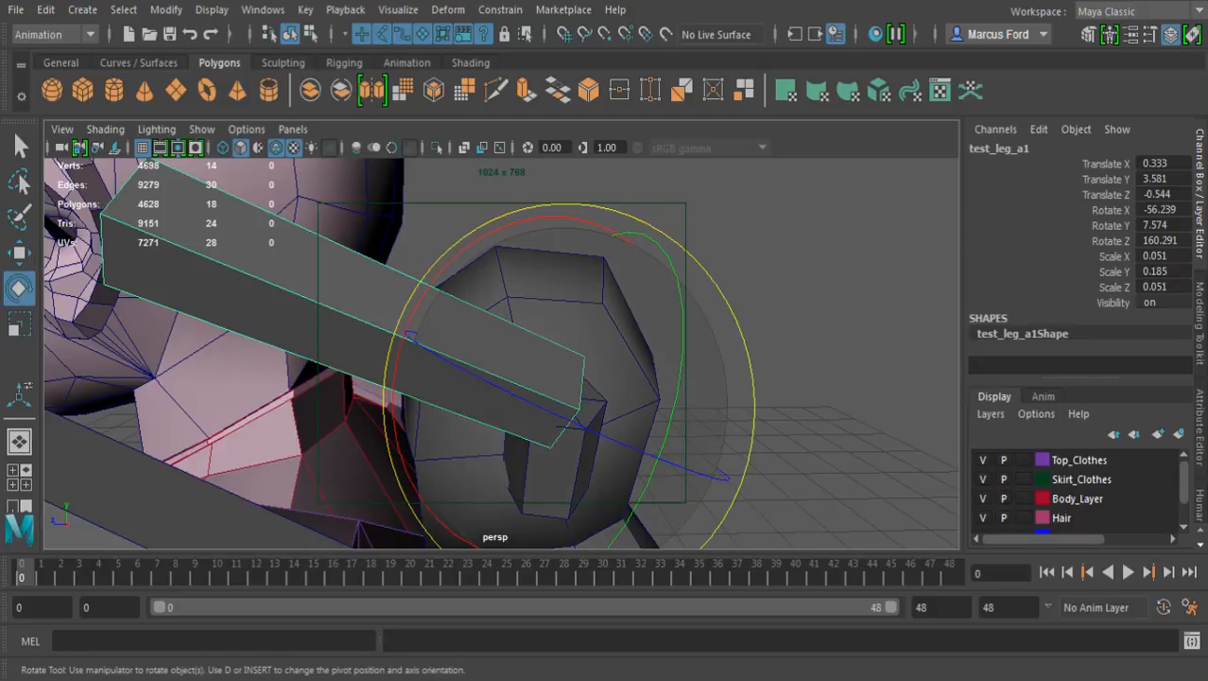
pyautogui.press('r')
pyautogui.moveTo(680, 446); pyautogui.dragTo(596, 416)
pyautogui.scroll(-5, 603, 415)
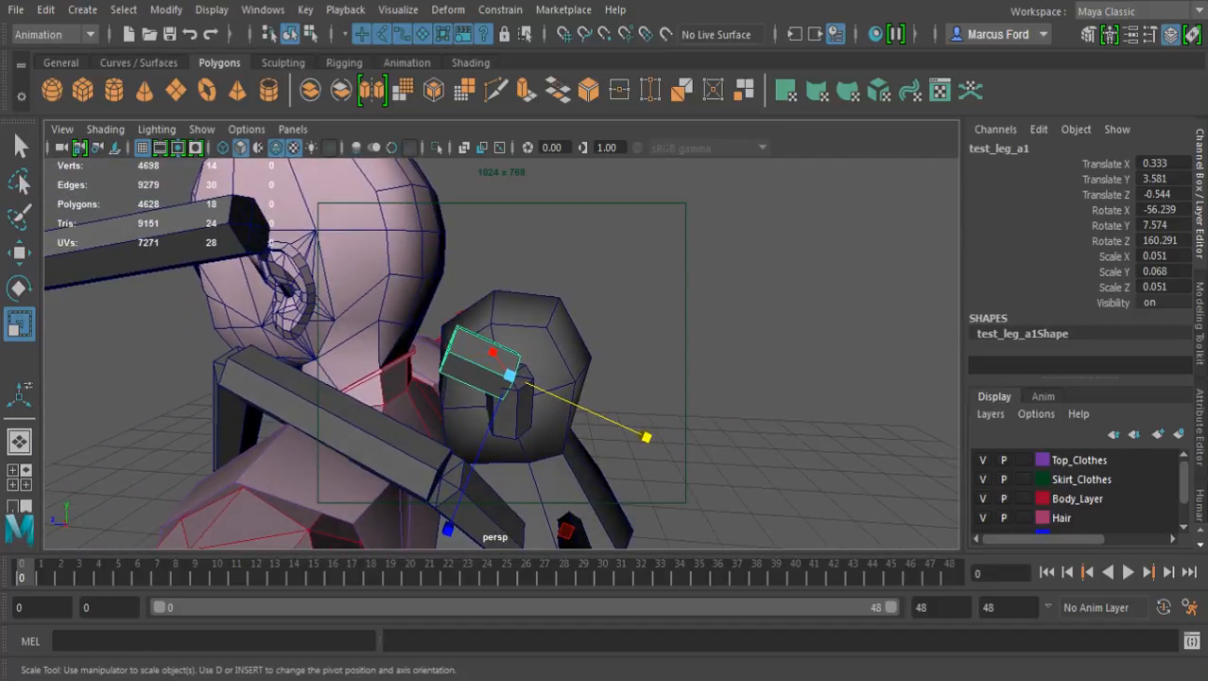
# Snap the leg's third segment onto the second segment's free end, at Translate X 0.345, Y 3.657, Z -0.432
pyautogui.click(246, 227)
pyautogui.press('w')
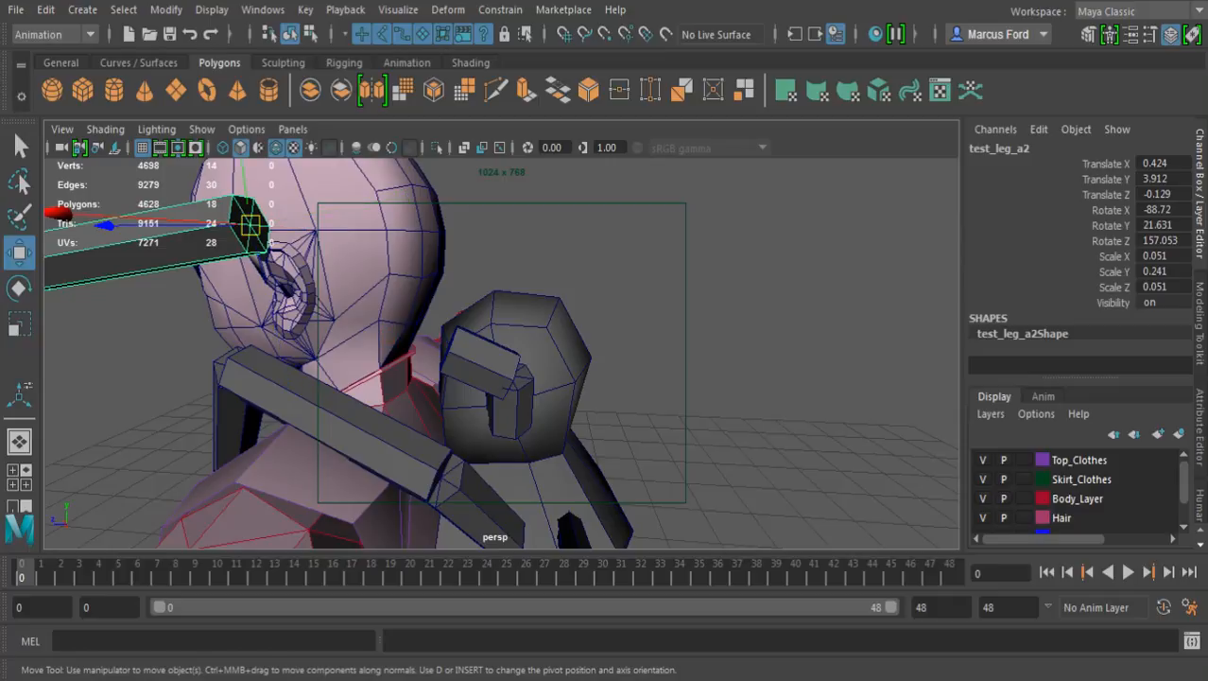
pyautogui.keyDown('alt'); pyautogui.moveTo(454, 359); pyautogui.dragTo(567, 364, button='right'); pyautogui.keyUp('alt')
pyautogui.keyDown('alt'); pyautogui.moveTo(511, 350); pyautogui.dragTo(544, 402); pyautogui.keyUp('alt')
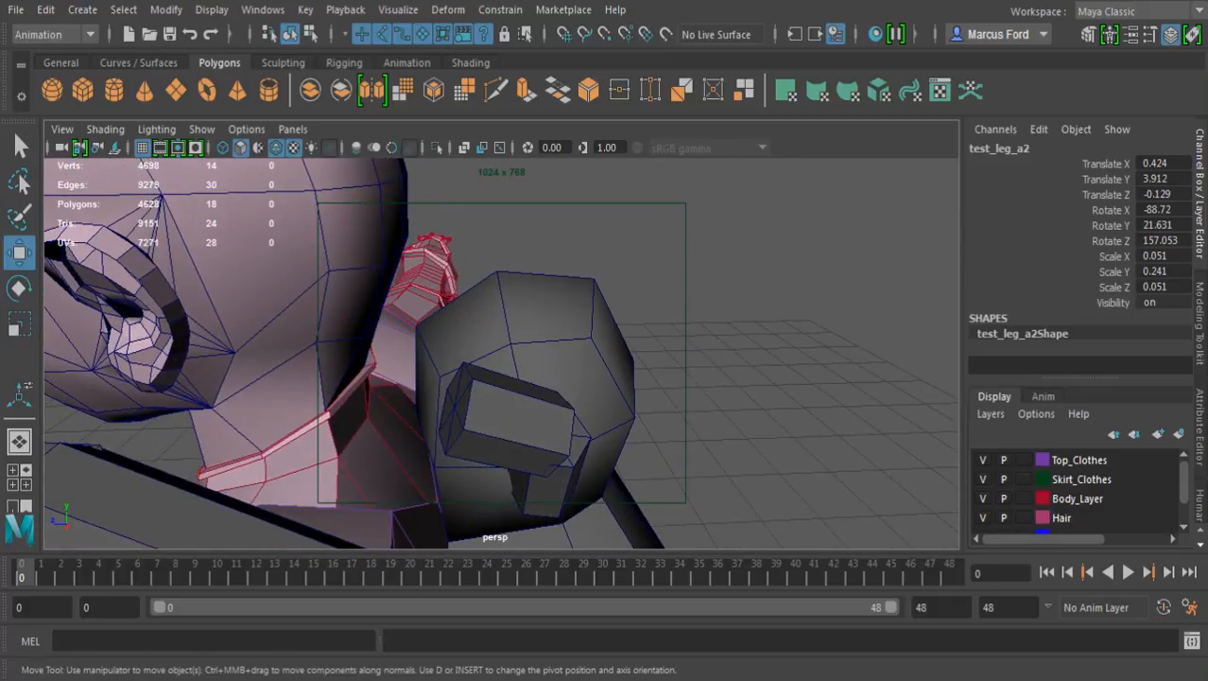
pyautogui.moveTo(458, 412); pyautogui.dragTo(455, 406, button='middle')
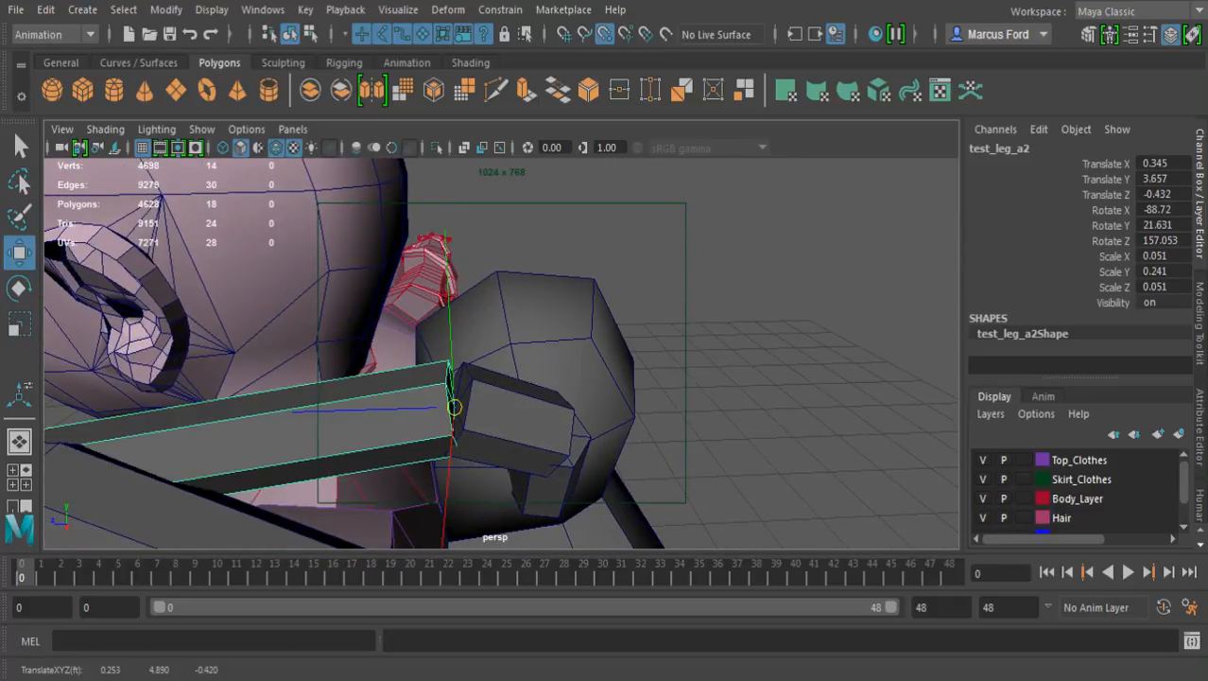
pyautogui.keyDown('alt'); pyautogui.moveTo(454, 406); pyautogui.dragTo(350, 402, button='right'); pyautogui.keyUp('alt')
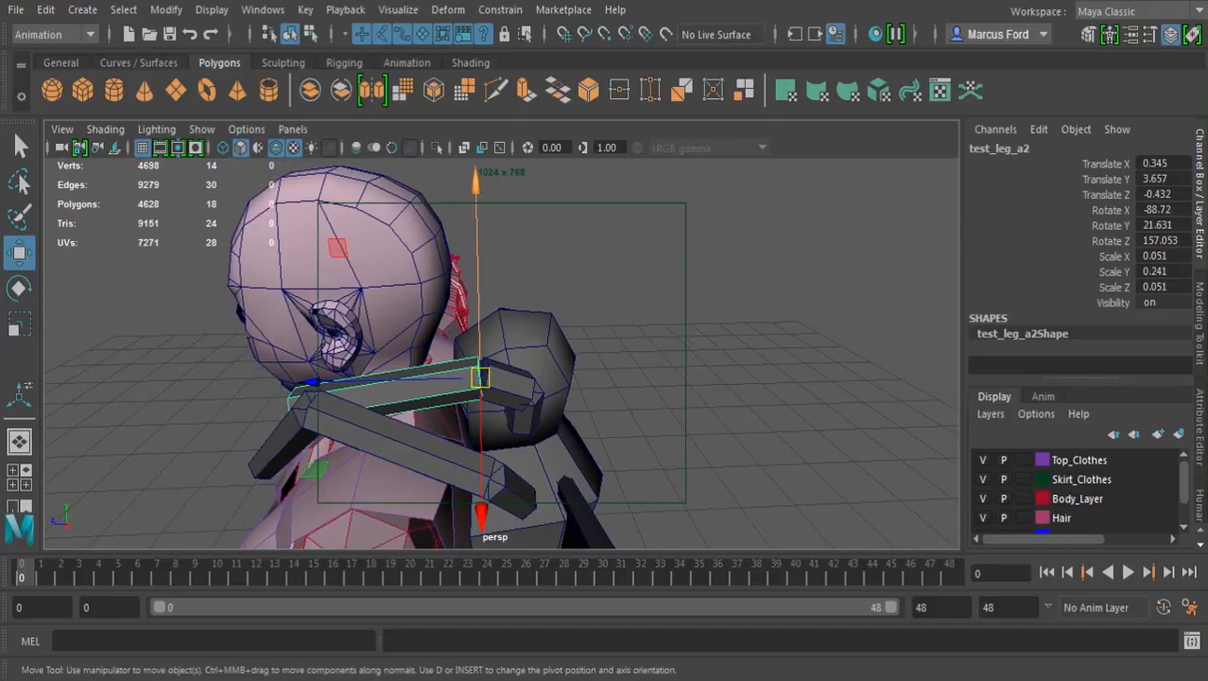
# Shorten the third leg segment to Scale Y 0.102 and bend it downward with Rotate X -154.796, Y 31.794, Z 137.322
pyautogui.keyDown('alt'); pyautogui.moveTo(426, 397); pyautogui.dragTo(392, 405); pyautogui.keyUp('alt')
pyautogui.press('r')
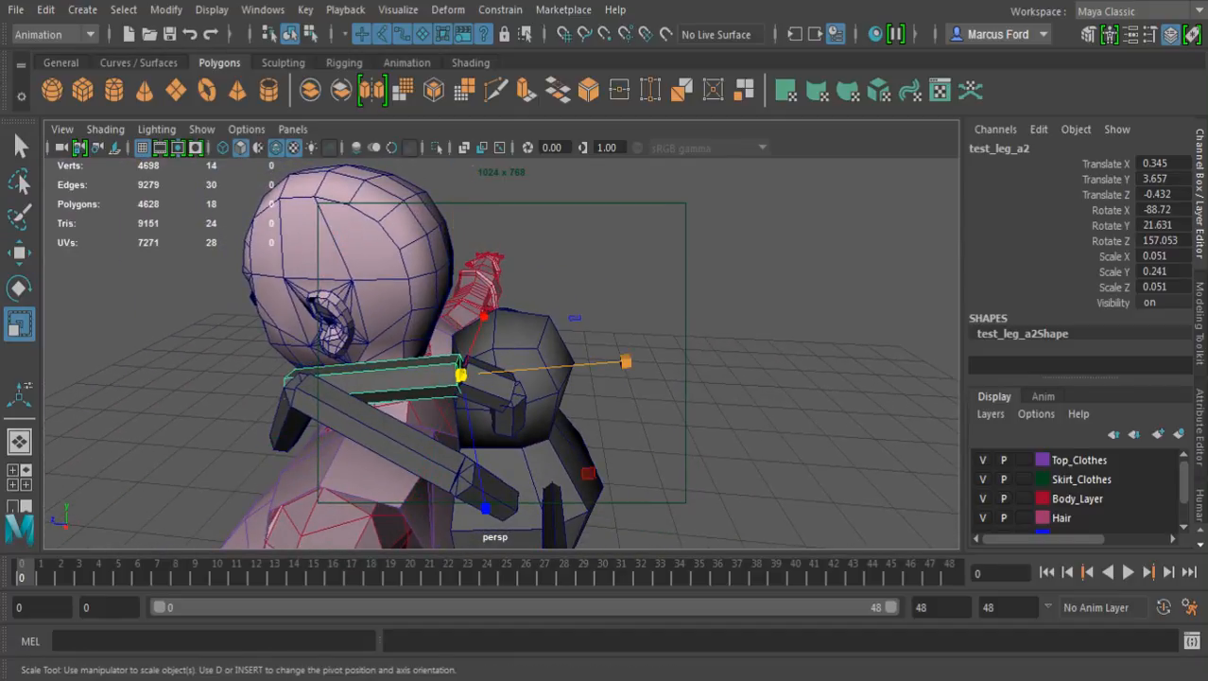
pyautogui.moveTo(625, 362); pyautogui.dragTo(528, 342)
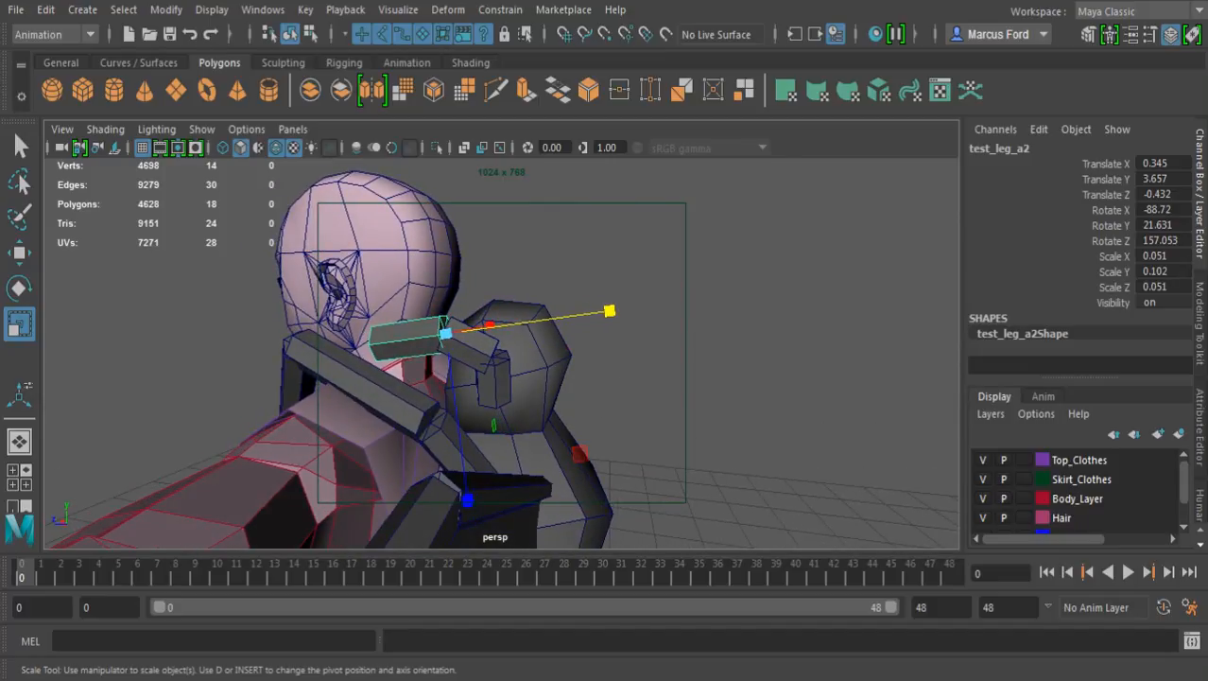
pyautogui.press('e')
pyautogui.moveTo(562, 200); pyautogui.dragTo(227, 156)
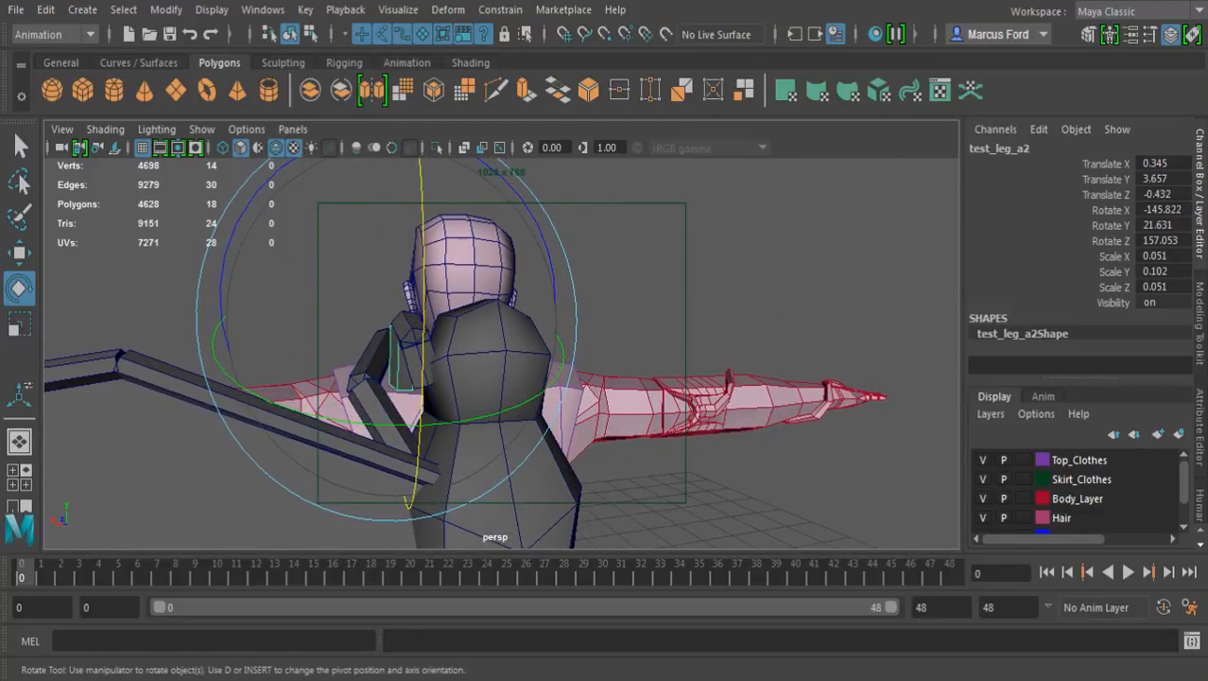
pyautogui.moveTo(244, 211); pyautogui.dragTo(220, 277)
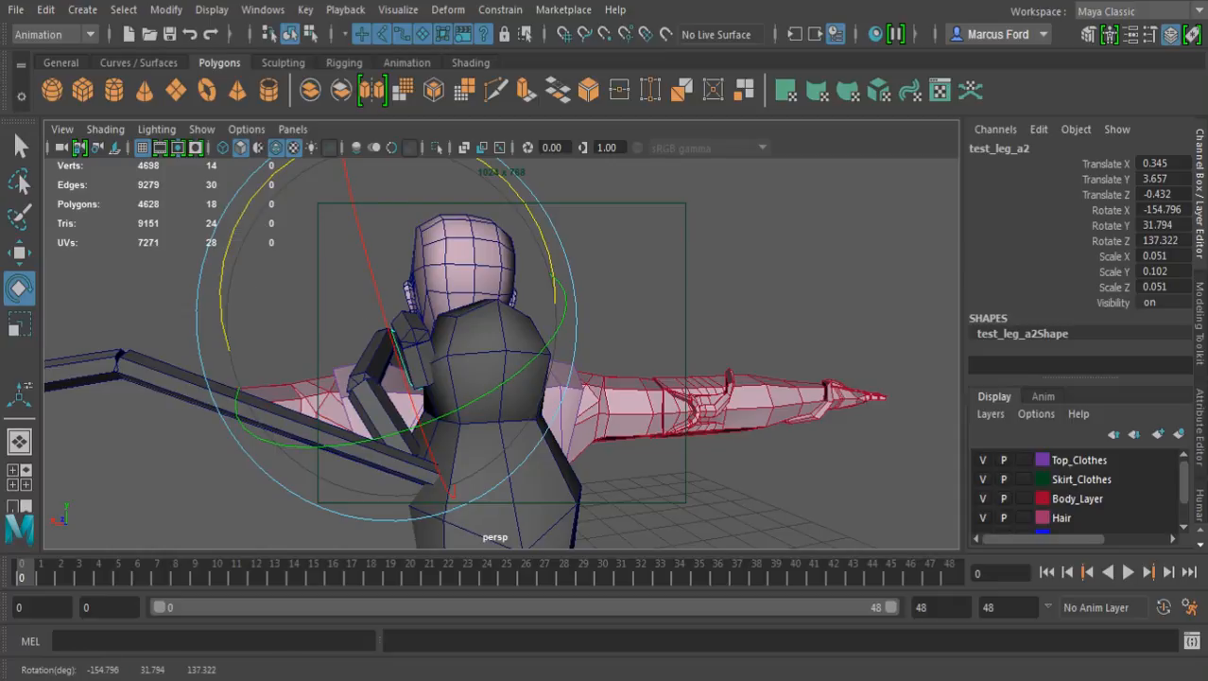
# Select the parent group of the small leg, scale it uniformly to 0.489 and deselect it
pyautogui.press('Up')
pyautogui.press('r')
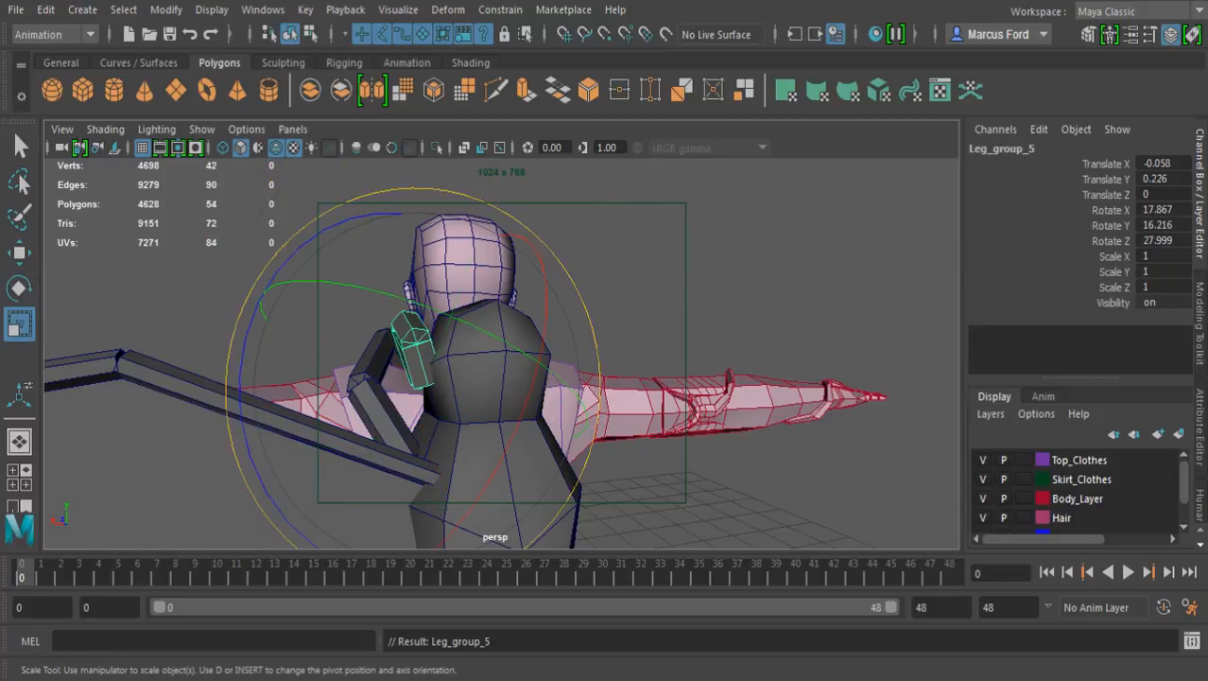
pyautogui.moveTo(428, 383); pyautogui.dragTo(600, 407)
pyautogui.keyDown('alt'); pyautogui.moveTo(601, 407); pyautogui.dragTo(681, 412, button='right'); pyautogui.keyUp('alt')
pyautogui.keyDown('alt'); pyautogui.moveTo(681, 411); pyautogui.dragTo(573, 439); pyautogui.keyUp('alt')
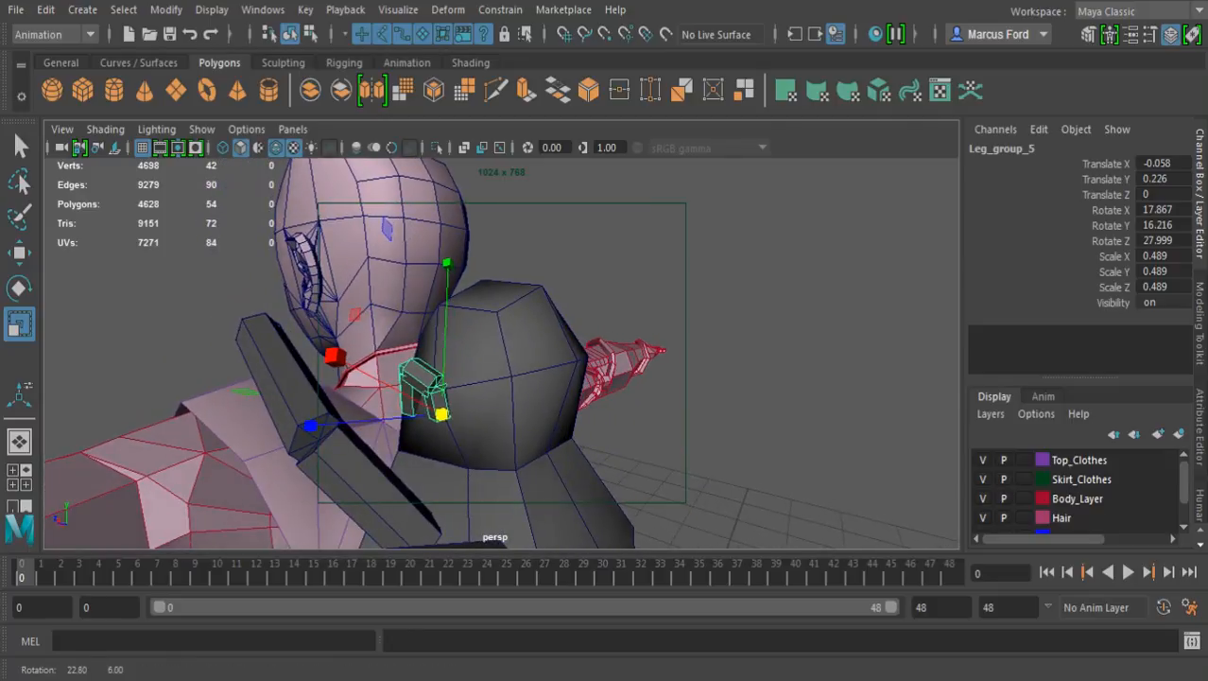
pyautogui.click(747, 378)
# Lengthen the small leg's third segment to Scale Y 0.188 and its second segment to Scale Y 0.122
pyautogui.keyDown('alt'); pyautogui.moveTo(747, 378); pyautogui.dragTo(856, 388); pyautogui.keyUp('alt')
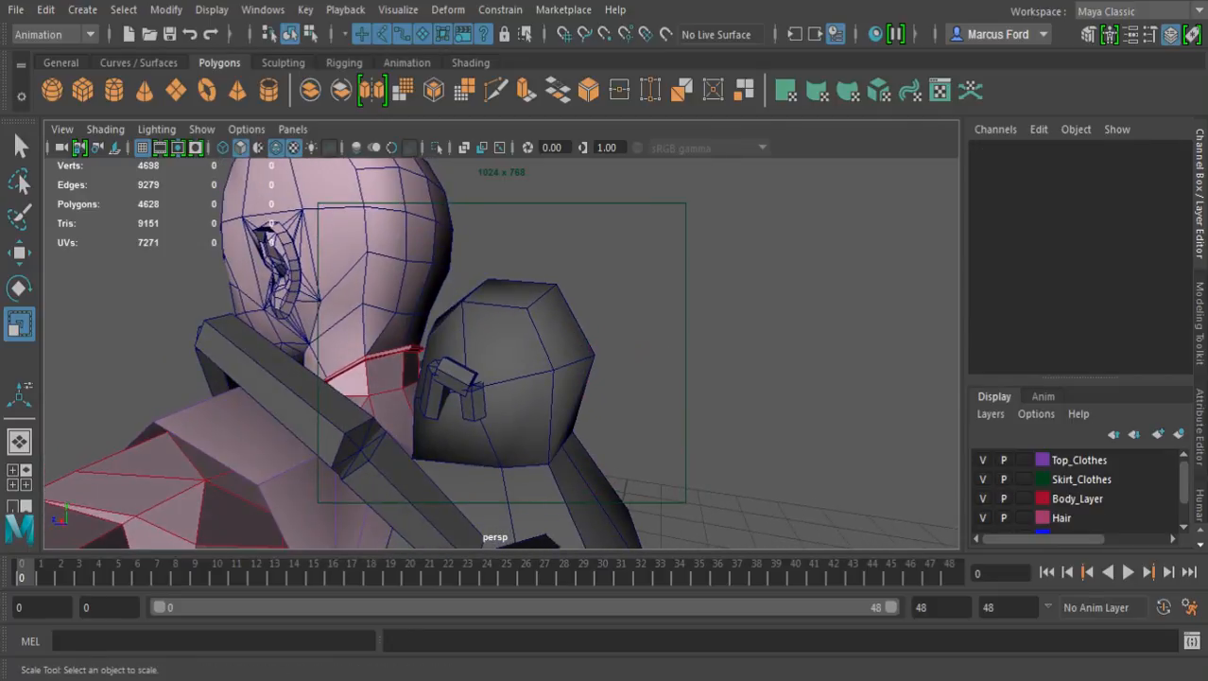
pyautogui.keyDown('alt'); pyautogui.moveTo(855, 388); pyautogui.dragTo(922, 390, button='right'); pyautogui.keyUp('alt')
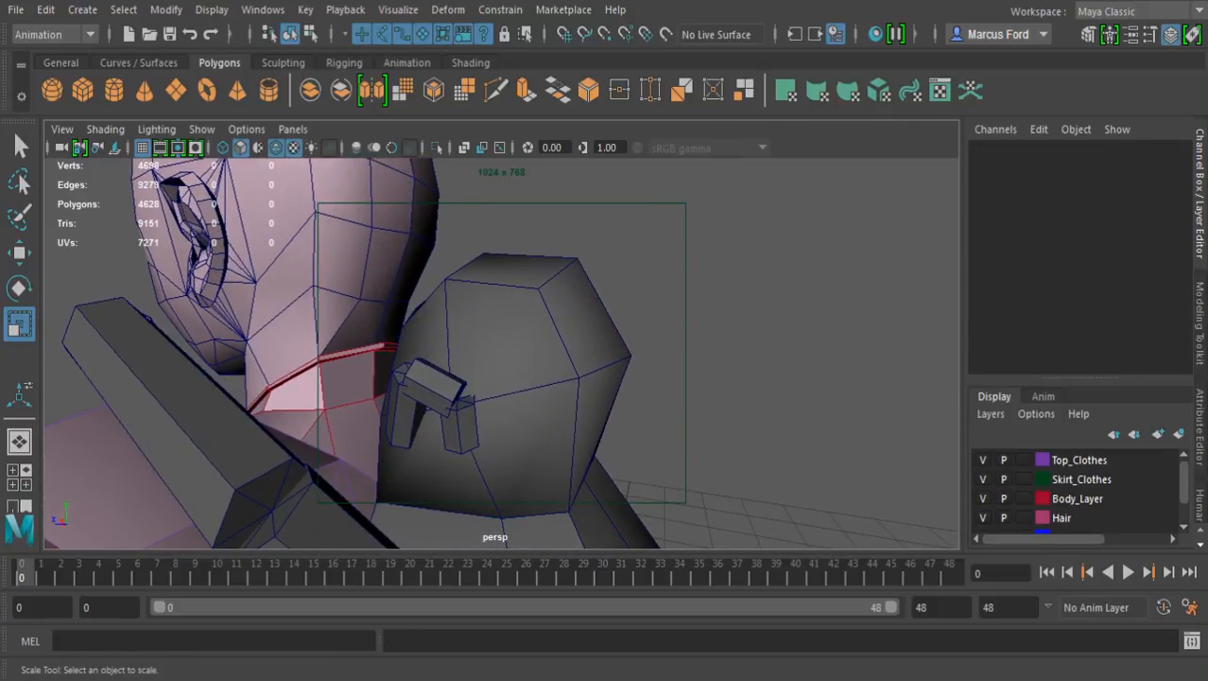
pyautogui.click(405, 422)
pyautogui.moveTo(435, 202); pyautogui.dragTo(440, 160)
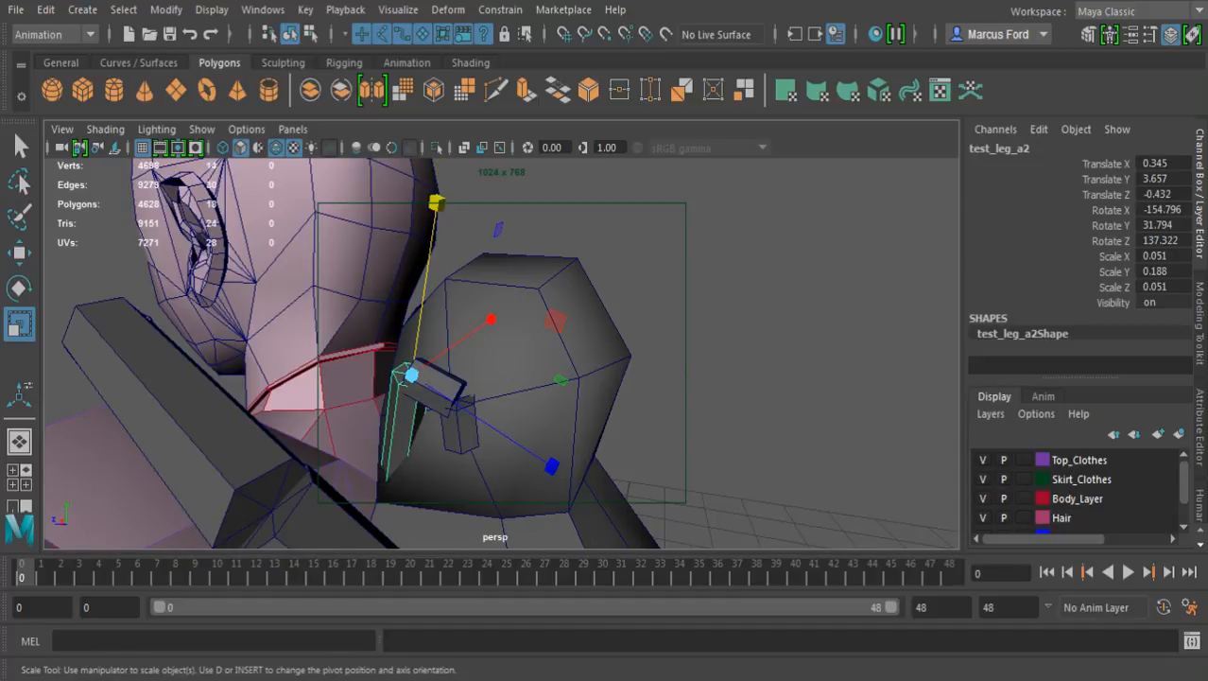
pyautogui.click(446, 393)
pyautogui.moveTo(605, 482); pyautogui.dragTo(728, 543)
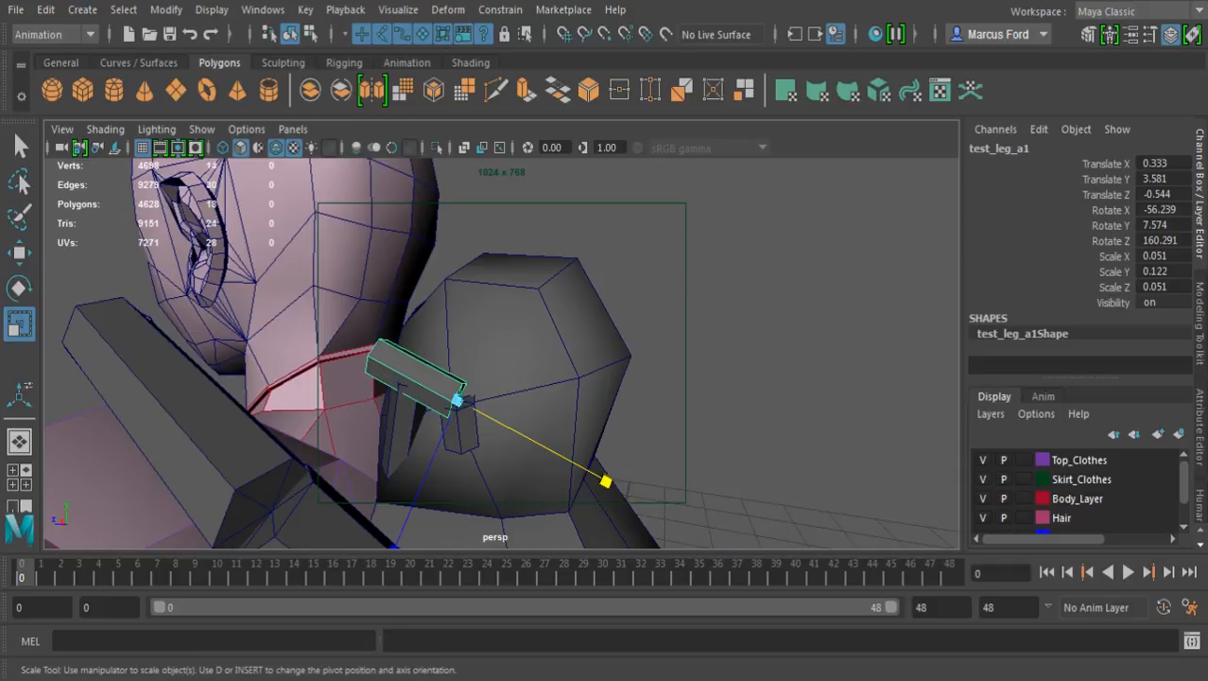
# Lengthen the small leg's first segment on the smoothed cube to roughly twice its length
pyautogui.click(464, 436)
pyautogui.keyDown('alt'); pyautogui.moveTo(465, 440); pyautogui.dragTo(459, 550); pyautogui.keyUp('alt')
pyautogui.keyDown('alt'); pyautogui.moveTo(460, 473); pyautogui.dragTo(473, 529); pyautogui.keyUp('alt')
# Snap the second segment to the top of the lengthened first segment, at Translate X 0.436, Y 3.686, Z -0.554
pyautogui.click(410, 422)
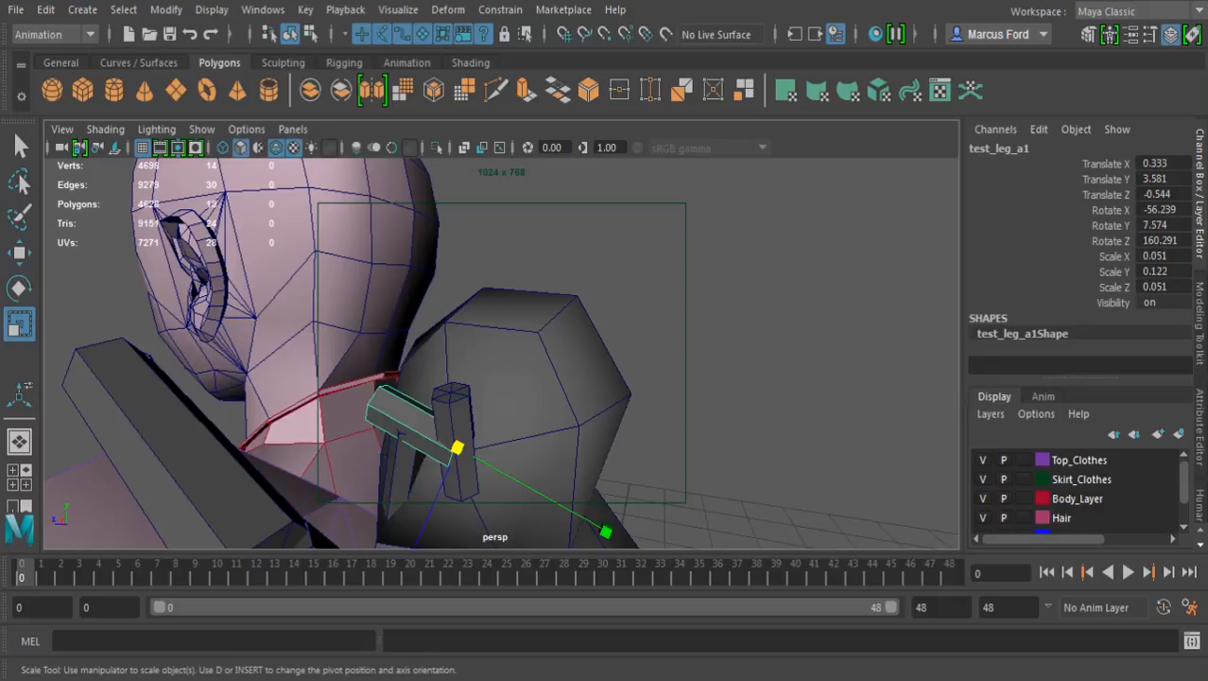
pyautogui.press('w')
pyautogui.press('v')
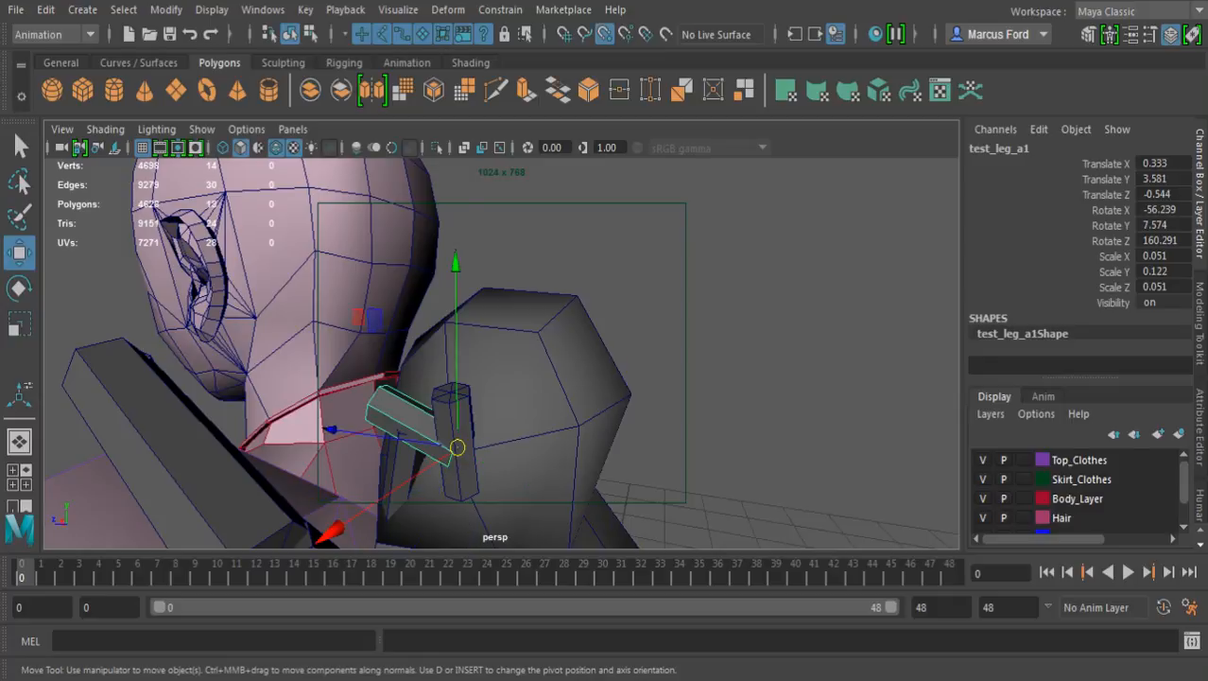
pyautogui.moveTo(457, 448); pyautogui.dragTo(452, 391)
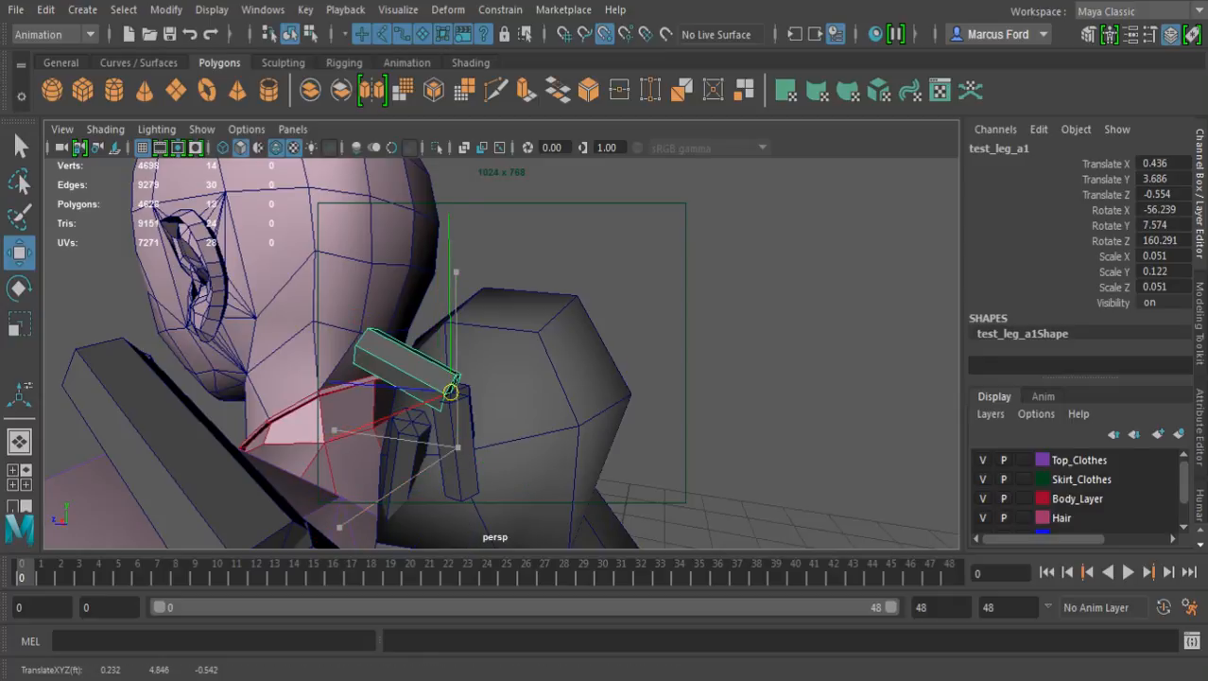
# Snap the third segment to the second segment's free end, at Translate X 0.456, Y 3.823, Z -0.353
pyautogui.click(408, 458)
pyautogui.press('v')
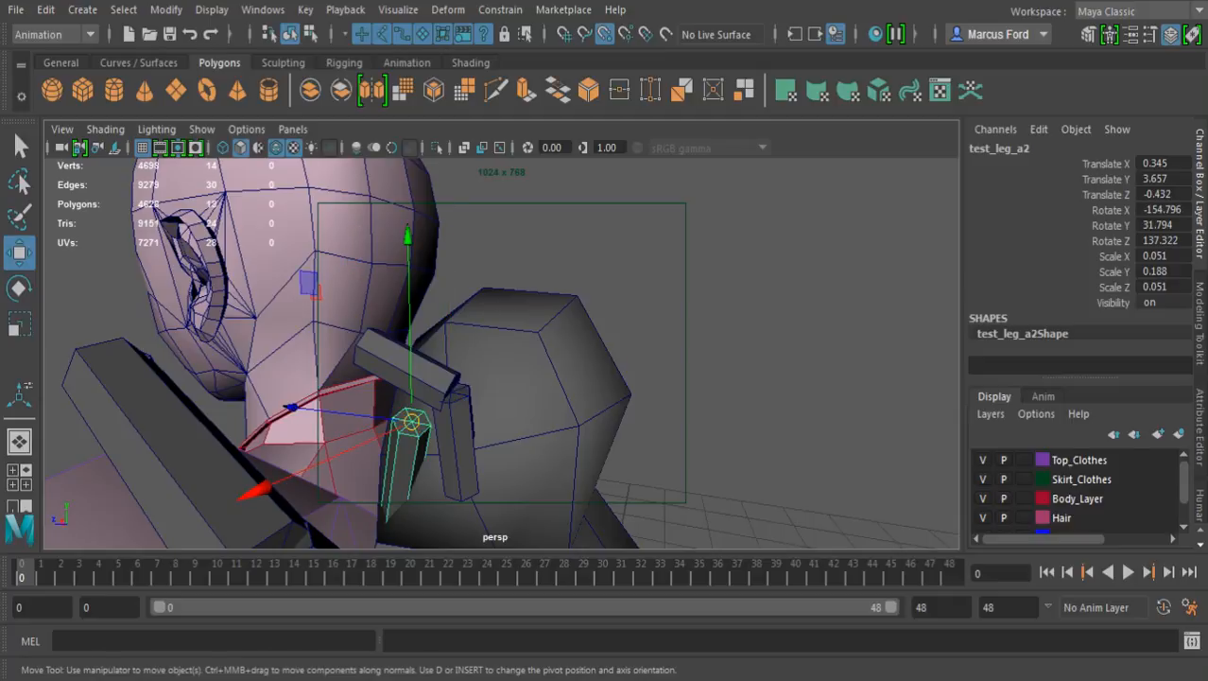
pyautogui.keyDown('alt'); pyautogui.moveTo(412, 425); pyautogui.dragTo(613, 404); pyautogui.keyUp('alt')
pyautogui.press('v')
pyautogui.keyDown('alt'); pyautogui.moveTo(614, 404); pyautogui.dragTo(444, 412, button='right'); pyautogui.keyUp('alt')
pyautogui.keyDown('alt'); pyautogui.moveTo(445, 412); pyautogui.dragTo(255, 387); pyautogui.keyUp('alt')
pyautogui.keyDown('alt'); pyautogui.moveTo(255, 388); pyautogui.dragTo(360, 389, button='right'); pyautogui.keyUp('alt')
pyautogui.keyDown('alt'); pyautogui.moveTo(360, 389); pyautogui.dragTo(405, 386); pyautogui.keyUp('alt')
pyautogui.scroll(4, 501, 355)
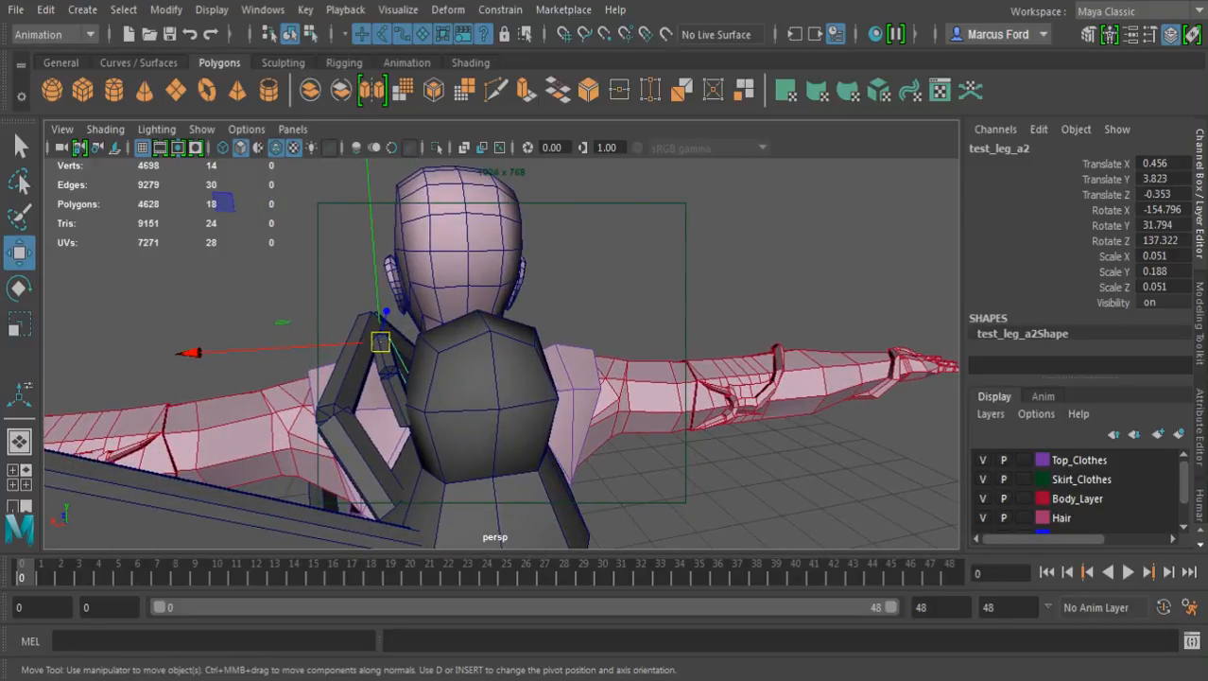
# Rotate the whole small leg group beside the smoothed cube
pyautogui.press('Up')
pyautogui.press('e')
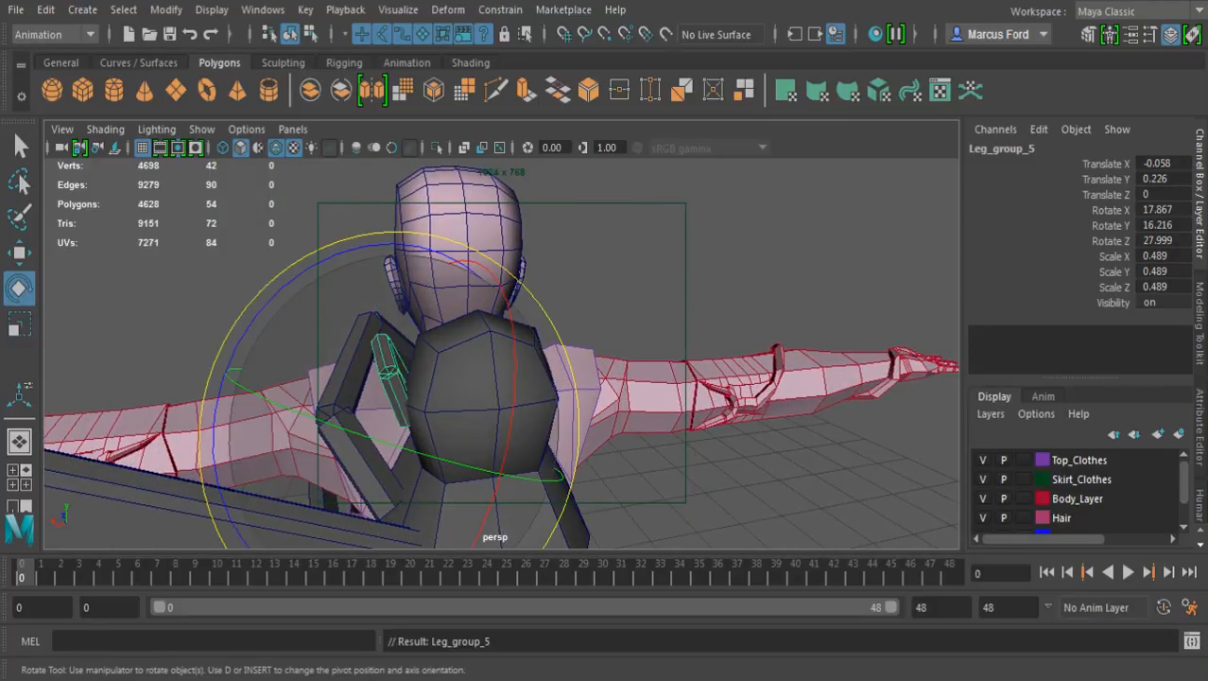
pyautogui.moveTo(376, 246); pyautogui.dragTo(543, 263)
pyautogui.scroll(2, 317, 250)
# Cut a new edge down the leg-facing side of the smoothed cube with the Multi-Cut tool
pyautogui.press('q')
pyautogui.click(511, 378)
pyautogui.keyDown('alt'); pyautogui.moveTo(511, 378); pyautogui.dragTo(418, 378); pyautogui.keyUp('alt')
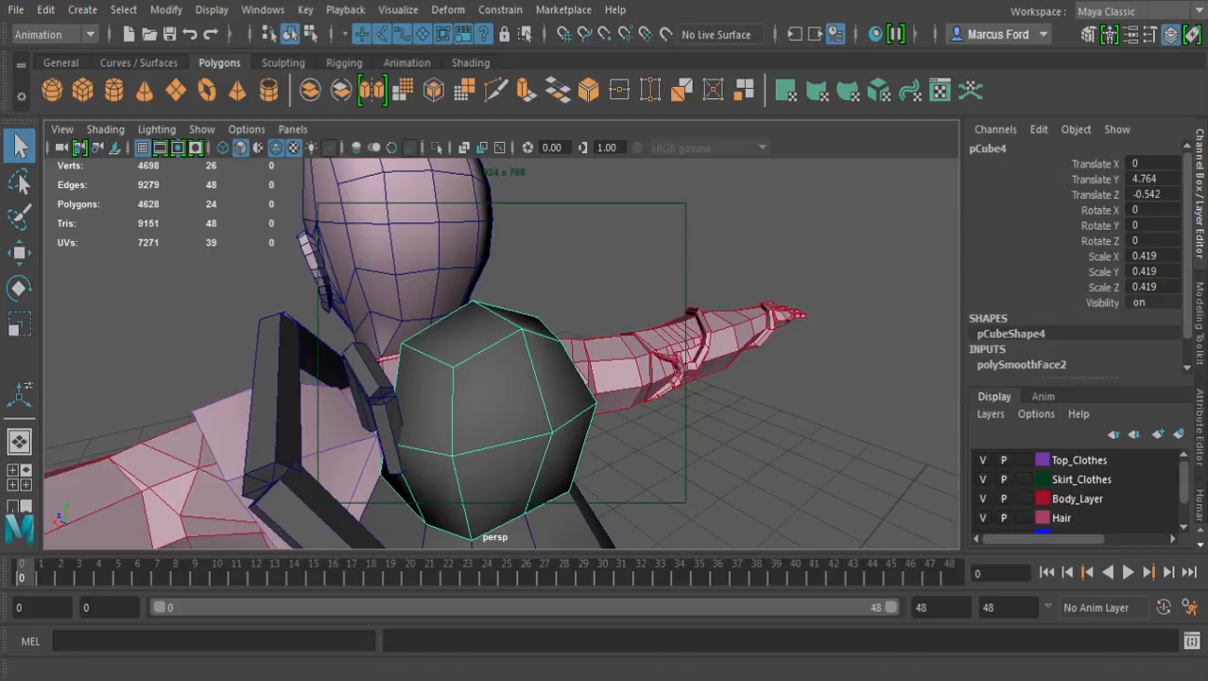
pyautogui.click(495, 89)
pyautogui.keyDown('alt'); pyautogui.moveTo(444, 444); pyautogui.dragTo(437, 369); pyautogui.keyUp('alt')
pyautogui.click(438, 478)
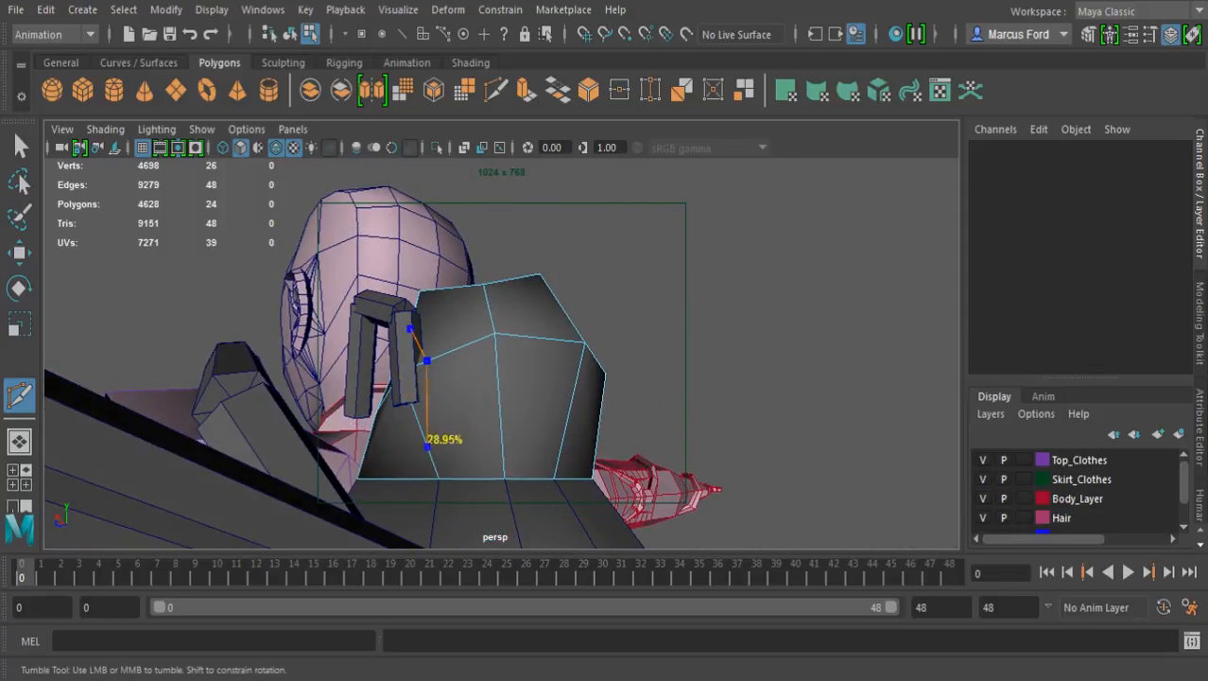
pyautogui.press('Return')
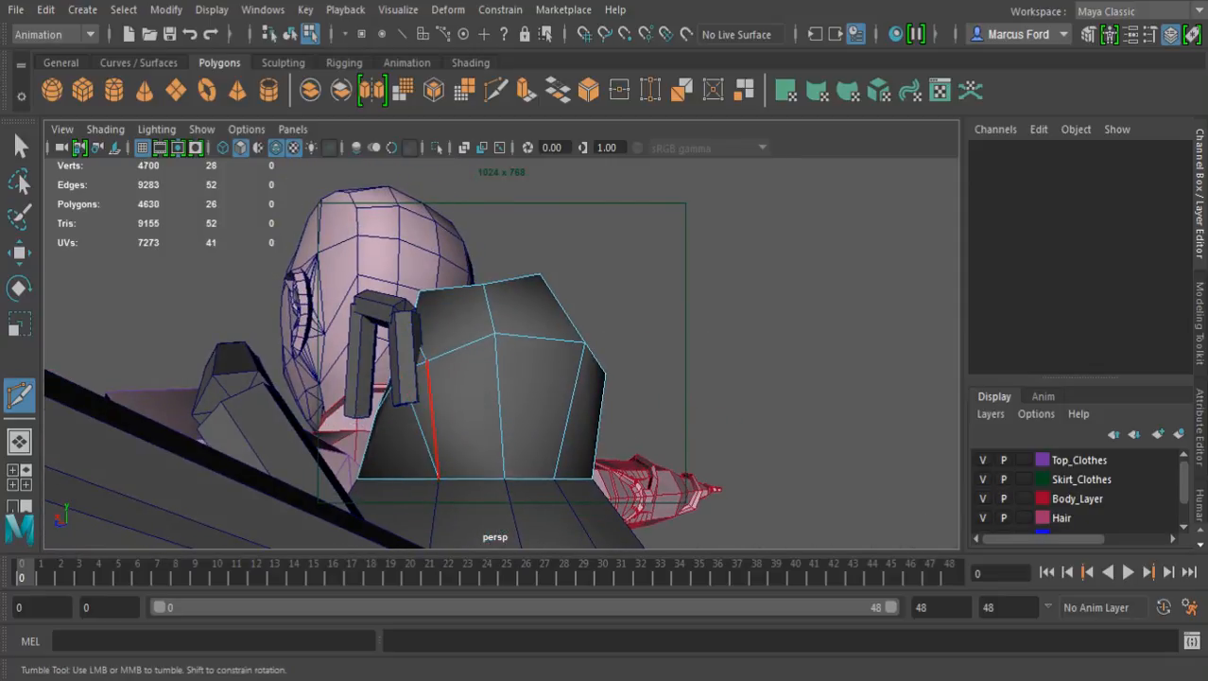
# Delete all faces on the half of the smoothed cube opposite the small leg
pyautogui.keyDown('alt'); pyautogui.moveTo(528, 440); pyautogui.dragTo(498, 501); pyautogui.keyUp('alt')
pyautogui.press('q')
pyautogui.keyDown('alt'); pyautogui.moveTo(573, 401); pyautogui.dragTo(495, 392); pyautogui.keyUp('alt')
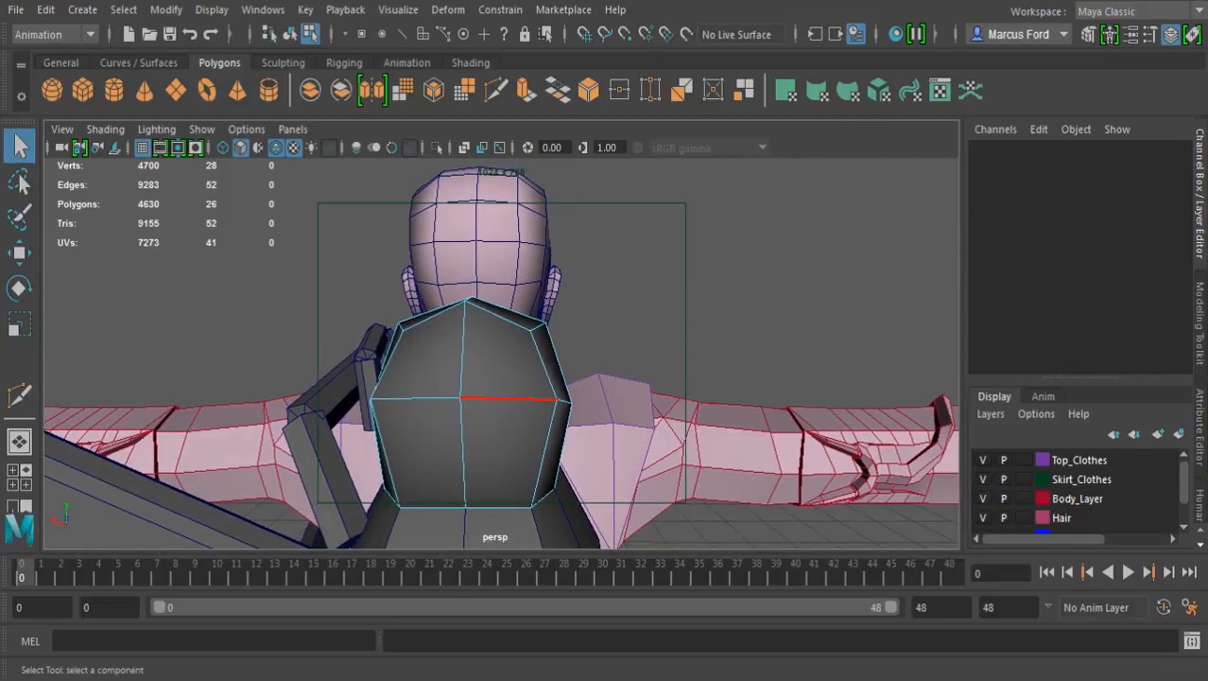
pyautogui.press('4')
pyautogui.moveTo(497, 256); pyautogui.dragTo(610, 522)
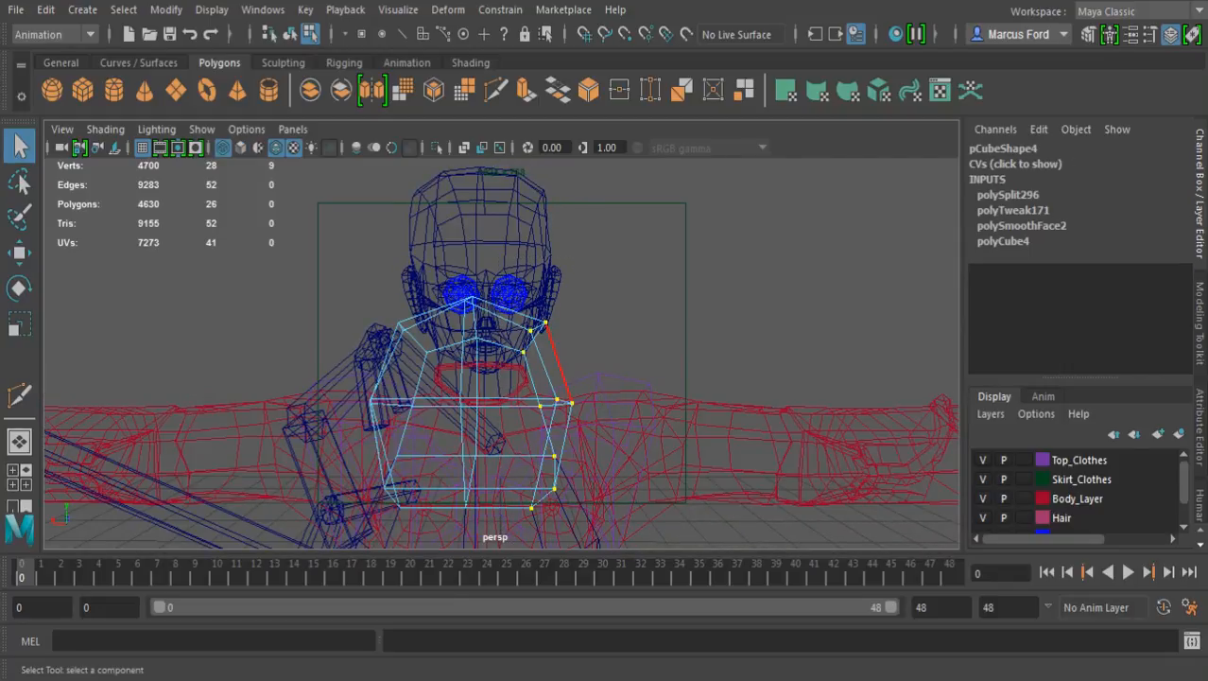
pyautogui.press('F11')
pyautogui.moveTo(615, 310); pyautogui.dragTo(510, 547)
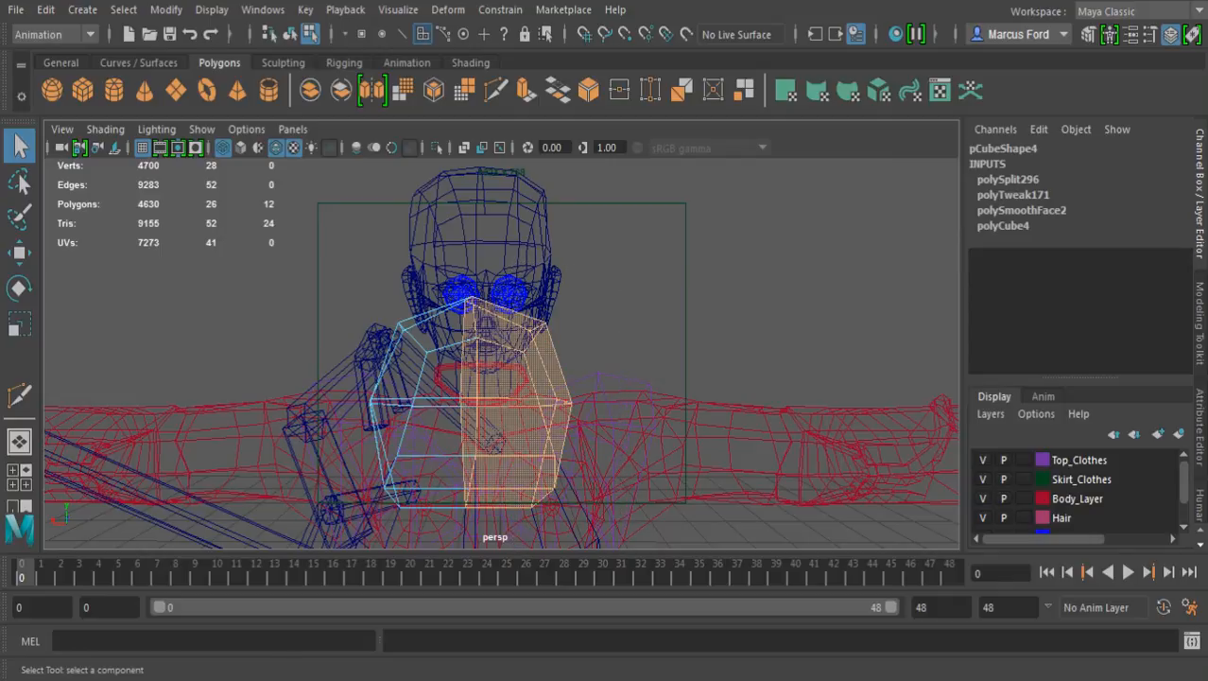
pyautogui.press('Delete')
pyautogui.press('5')
# Move the middle side vertex of the remaining half-cube, next to the small leg, along X
pyautogui.keyDown('alt'); pyautogui.moveTo(421, 454); pyautogui.dragTo(638, 474); pyautogui.keyUp('alt')
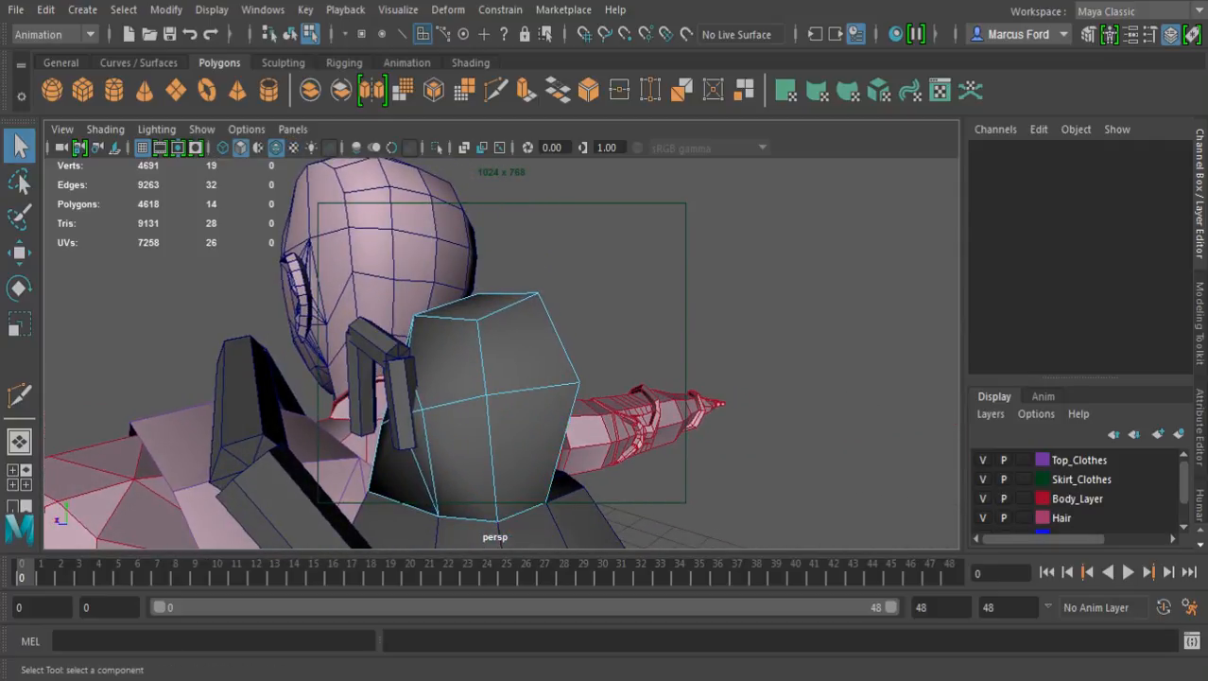
pyautogui.press('F9')
pyautogui.keyDown('alt'); pyautogui.moveTo(369, 492); pyautogui.dragTo(491, 488); pyautogui.keyUp('alt')
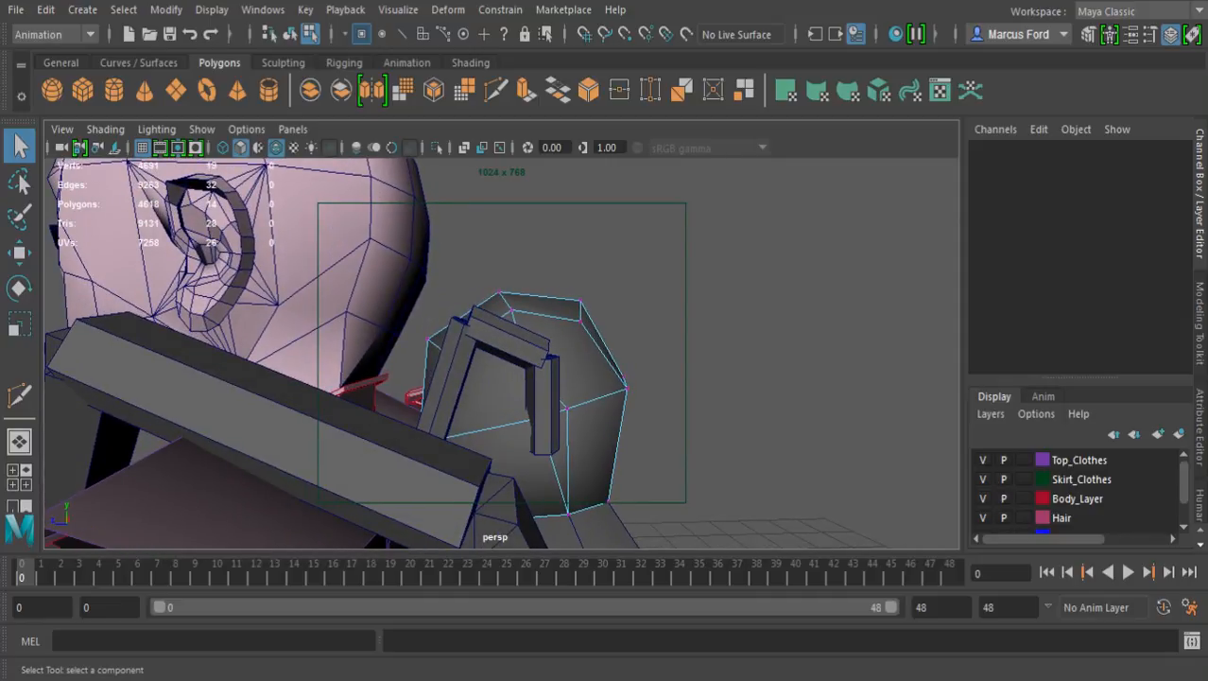
pyautogui.press('4')
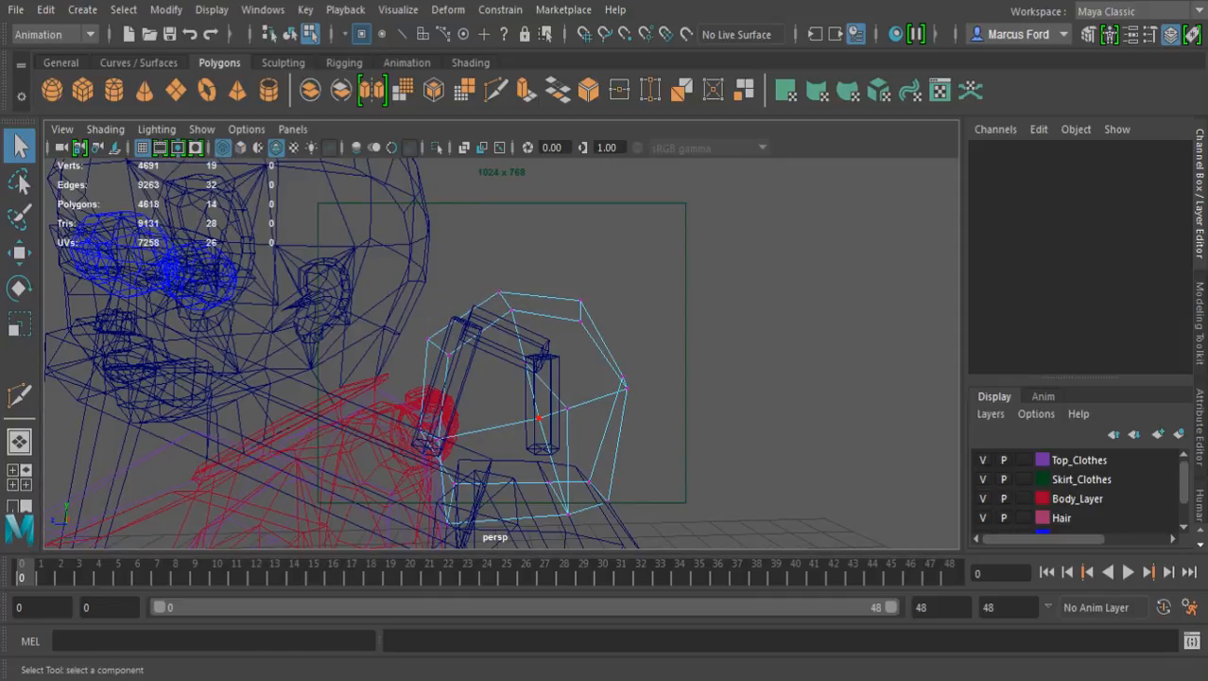
pyautogui.click(539, 418)
pyautogui.press('5')
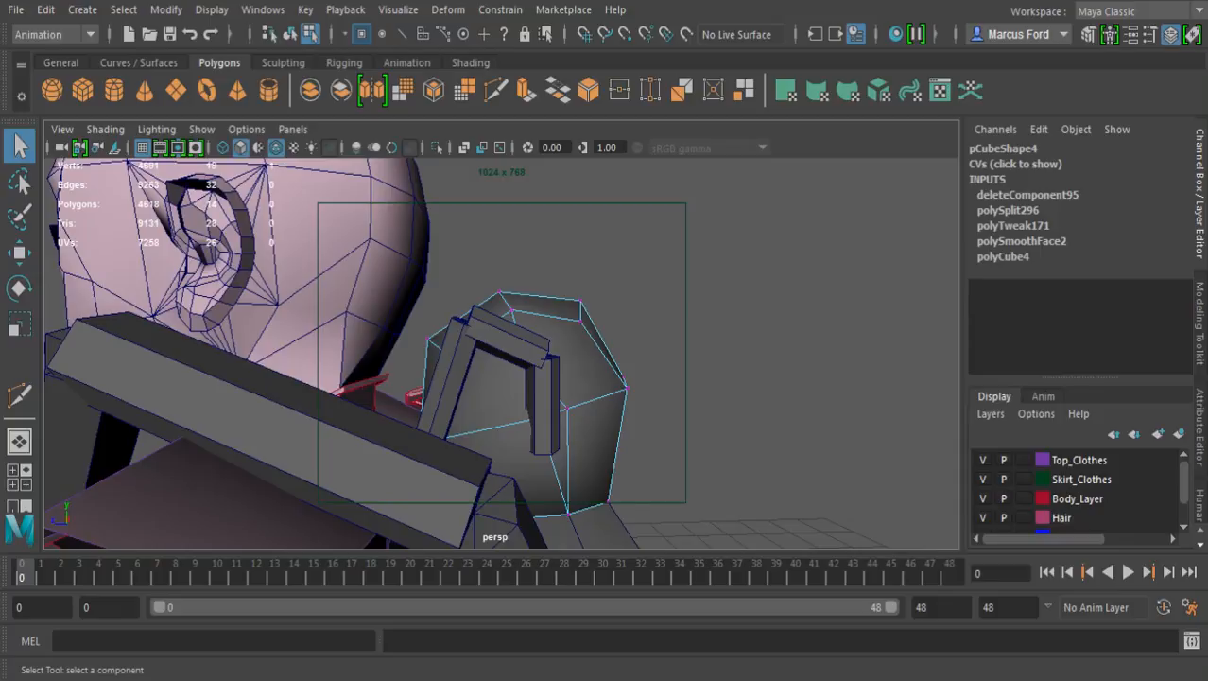
pyautogui.press('w')
pyautogui.keyDown('alt'); pyautogui.moveTo(558, 425); pyautogui.dragTo(719, 464); pyautogui.keyUp('alt')
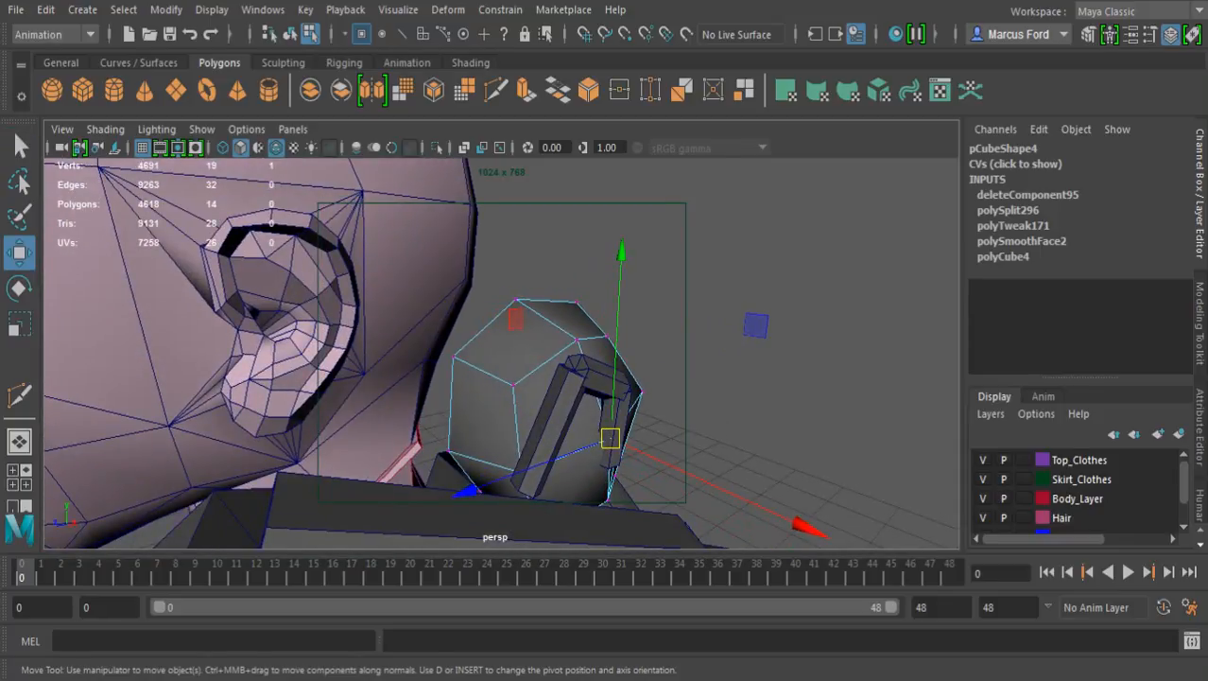
pyautogui.moveTo(808, 528); pyautogui.dragTo(449, 494)
pyautogui.keyDown('alt'); pyautogui.moveTo(449, 494); pyautogui.dragTo(524, 493, button='middle'); pyautogui.keyUp('alt')
pyautogui.keyDown('alt'); pyautogui.moveTo(525, 494); pyautogui.dragTo(563, 494, button='right'); pyautogui.keyUp('alt')
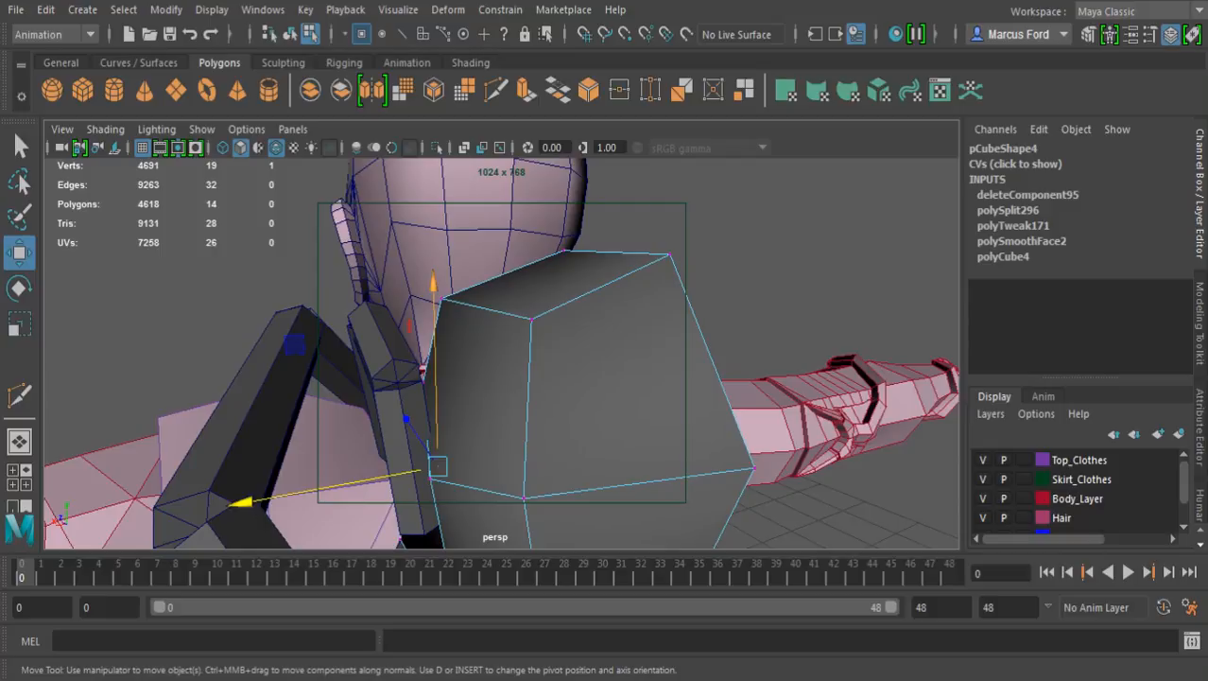
# Adjust the half-cube's front side vertex along X and pull the upper side vertex inward toward the centre
pyautogui.click(423, 378)
pyautogui.moveTo(416, 384); pyautogui.dragTo(518, 375)
pyautogui.moveTo(377, 382); pyautogui.dragTo(331, 365)
pyautogui.scroll(-5, 492, 382)
pyautogui.scroll(5, 300, 366)
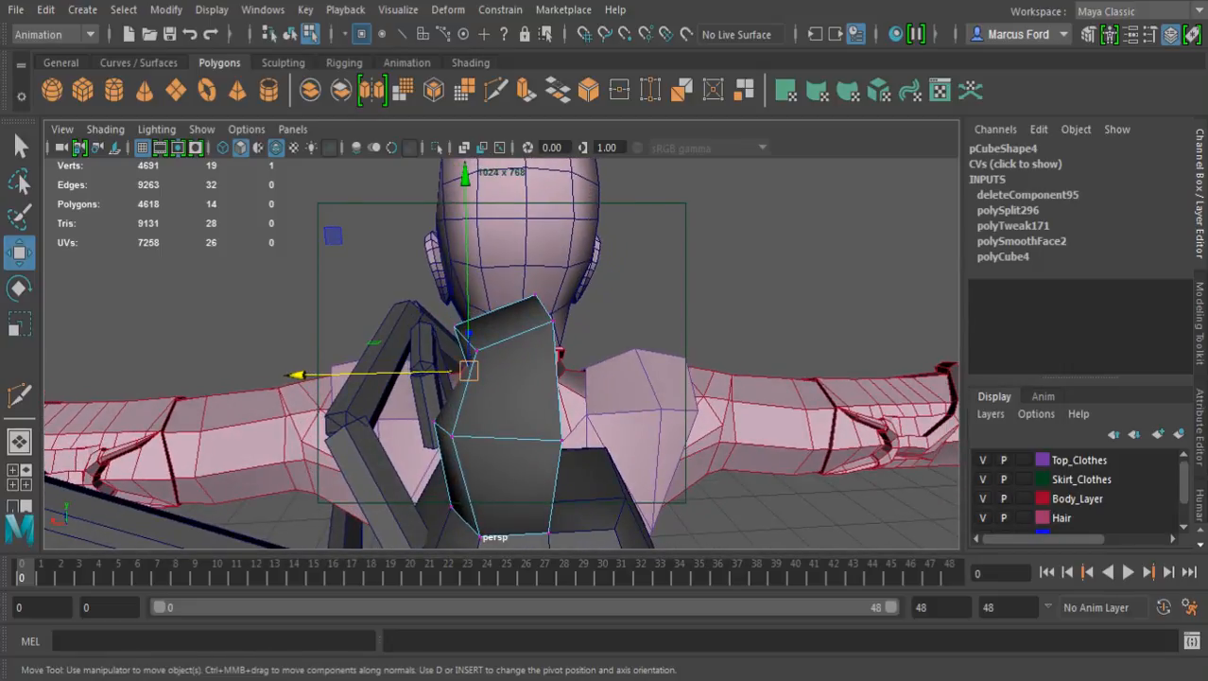
pyautogui.moveTo(469, 371); pyautogui.dragTo(453, 326)
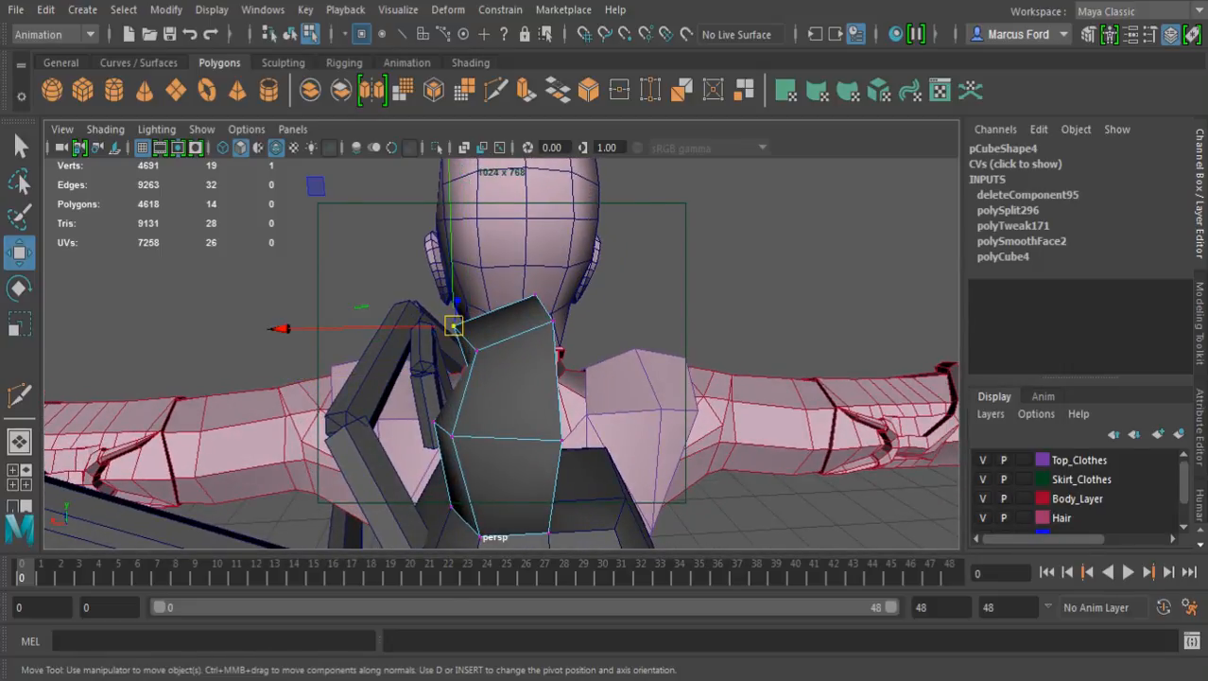
pyautogui.moveTo(282, 328); pyautogui.dragTo(289, 328)
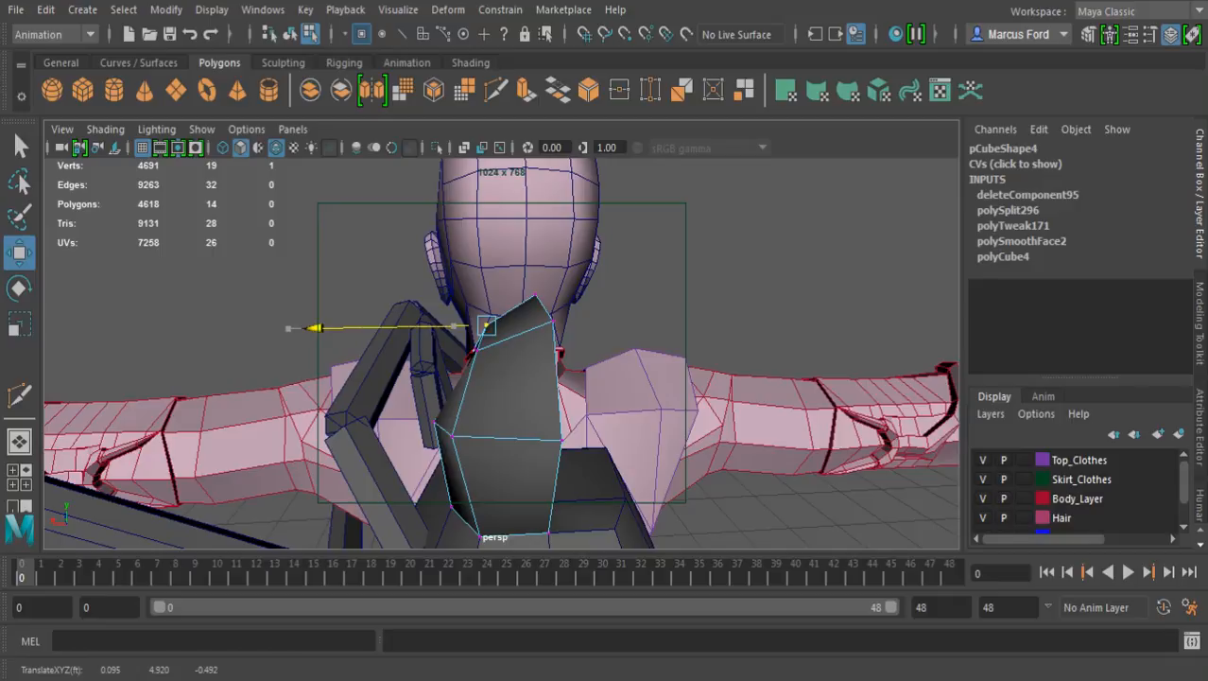
# Examine the half-cube's upper vertices and overall shape from the side, front and back
pyautogui.click(536, 296)
pyautogui.keyDown('shift'); pyautogui.click(553, 320); pyautogui.keyUp('shift')
pyautogui.keyDown('alt'); pyautogui.moveTo(553, 321); pyautogui.dragTo(695, 326); pyautogui.keyUp('alt')
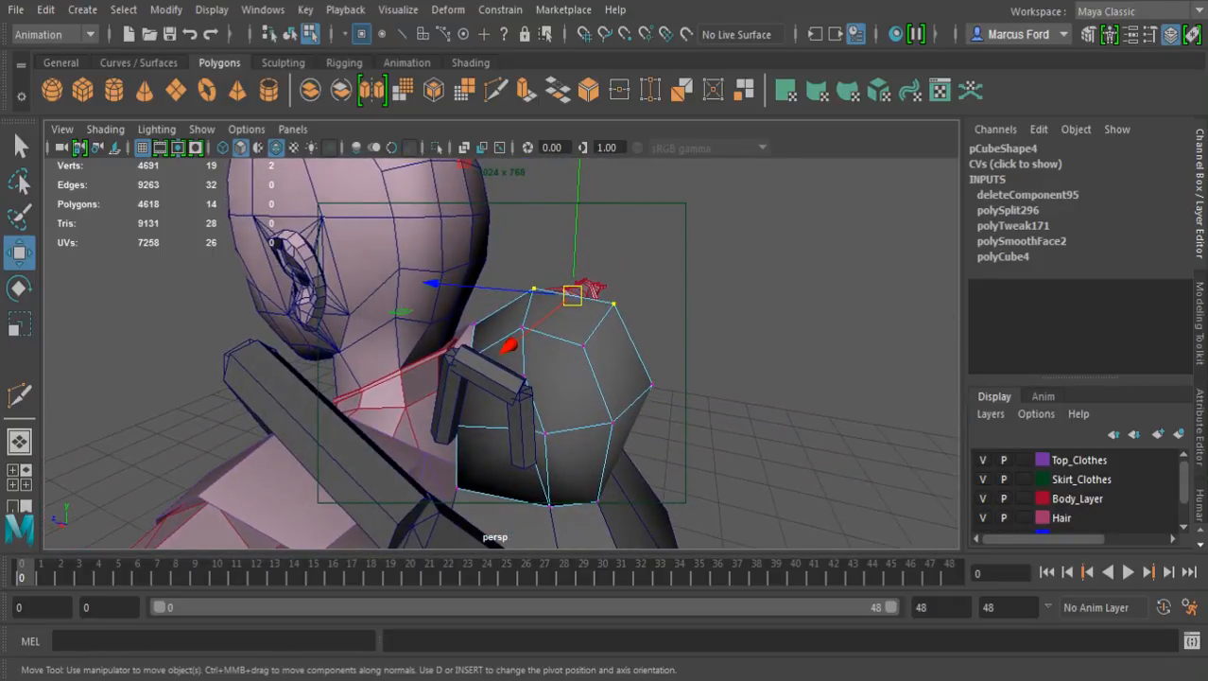
pyautogui.keyDown('shift'); pyautogui.click(474, 324); pyautogui.keyUp('shift')
pyautogui.moveTo(541, 257); pyautogui.dragTo(787, 270)
pyautogui.click(383, 251)
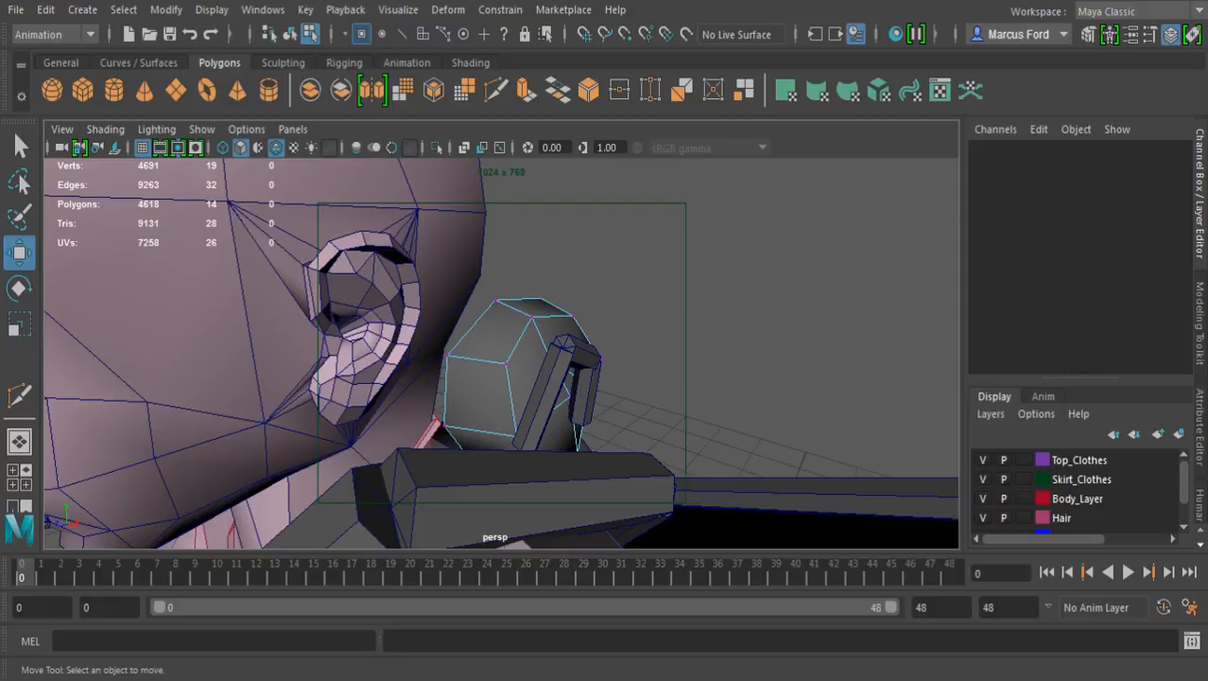
pyautogui.scroll(-8, 529, 360)
pyautogui.keyDown('alt'); pyautogui.moveTo(586, 359); pyautogui.dragTo(378, 361); pyautogui.keyUp('alt')
pyautogui.keyDown('alt'); pyautogui.moveTo(378, 362); pyautogui.dragTo(343, 247, button='middle'); pyautogui.keyUp('alt')
pyautogui.keyDown('alt'); pyautogui.moveTo(397, 283); pyautogui.dragTo(262, 218); pyautogui.keyUp('alt')
pyautogui.keyDown('alt'); pyautogui.moveTo(491, 312); pyautogui.dragTo(919, 365); pyautogui.keyUp('alt')
pyautogui.keyDown('alt'); pyautogui.moveTo(529, 378); pyautogui.dragTo(550, 331); pyautogui.keyUp('alt')
pyautogui.scroll(4, 547, 331)
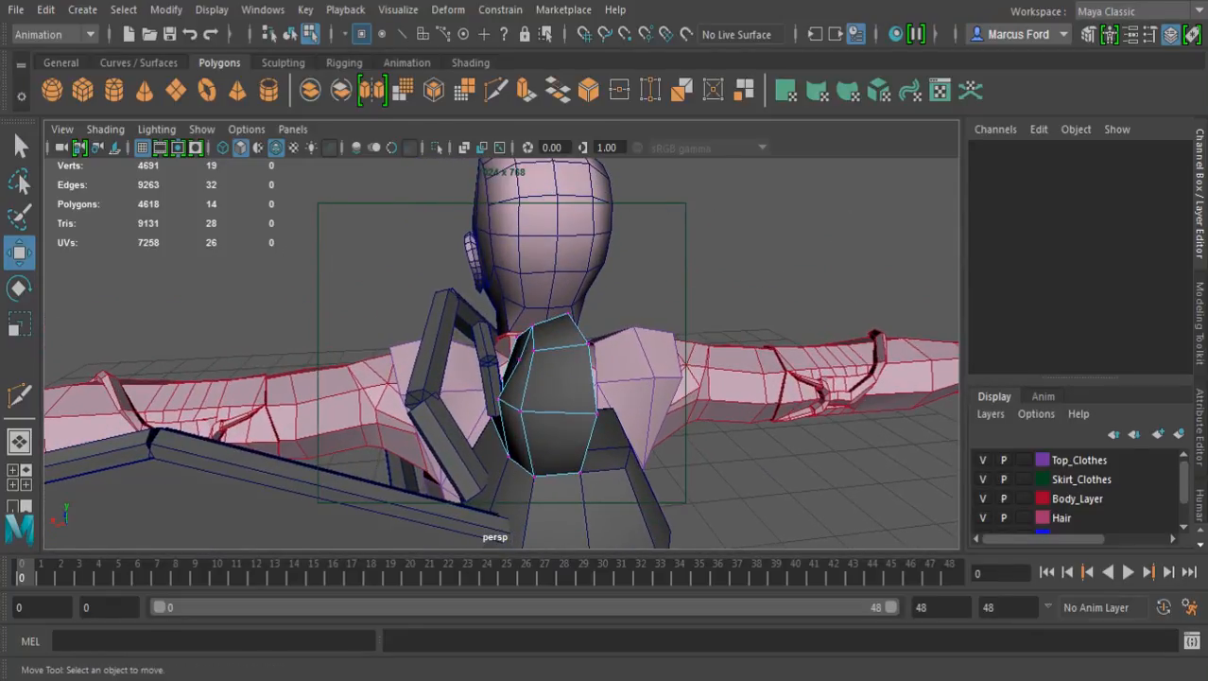
# Create a mirrored duplicate of the half-cube with Scale X -0.419 to complete the joint
pyautogui.press('F8')
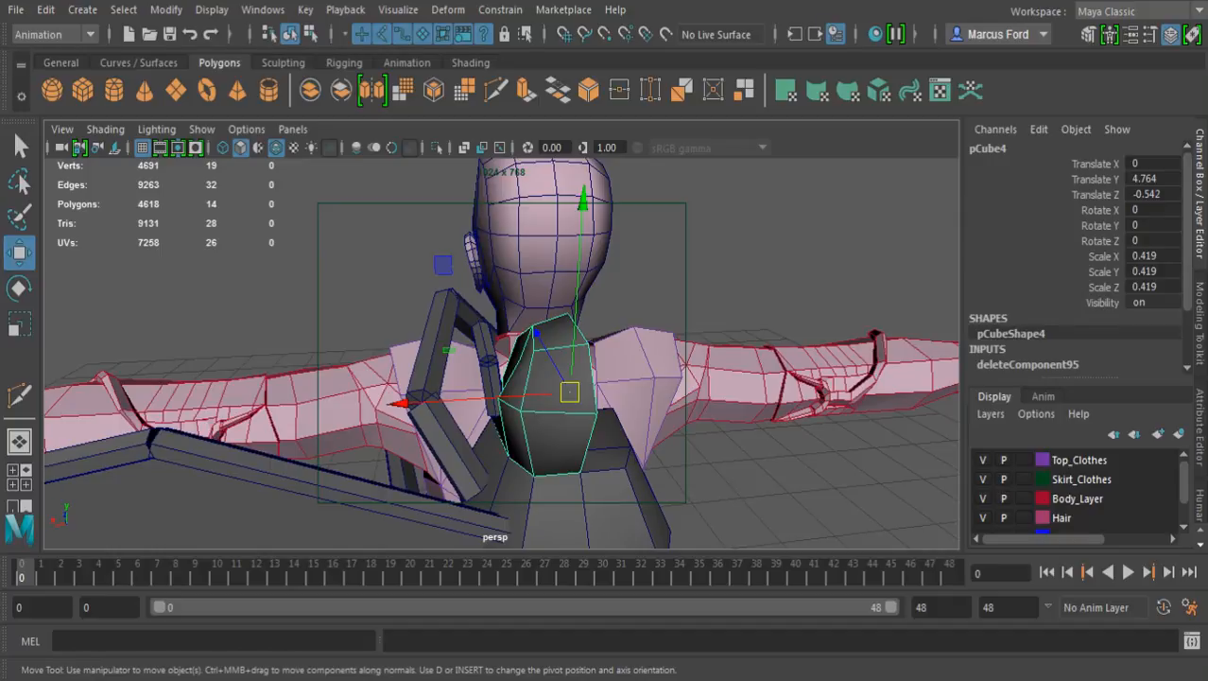
pyautogui.hotkey('ctrl', 'shift', 'd')
pyautogui.keyDown('alt'); pyautogui.moveTo(547, 331); pyautogui.dragTo(621, 362); pyautogui.keyUp('alt')
pyautogui.press('q')
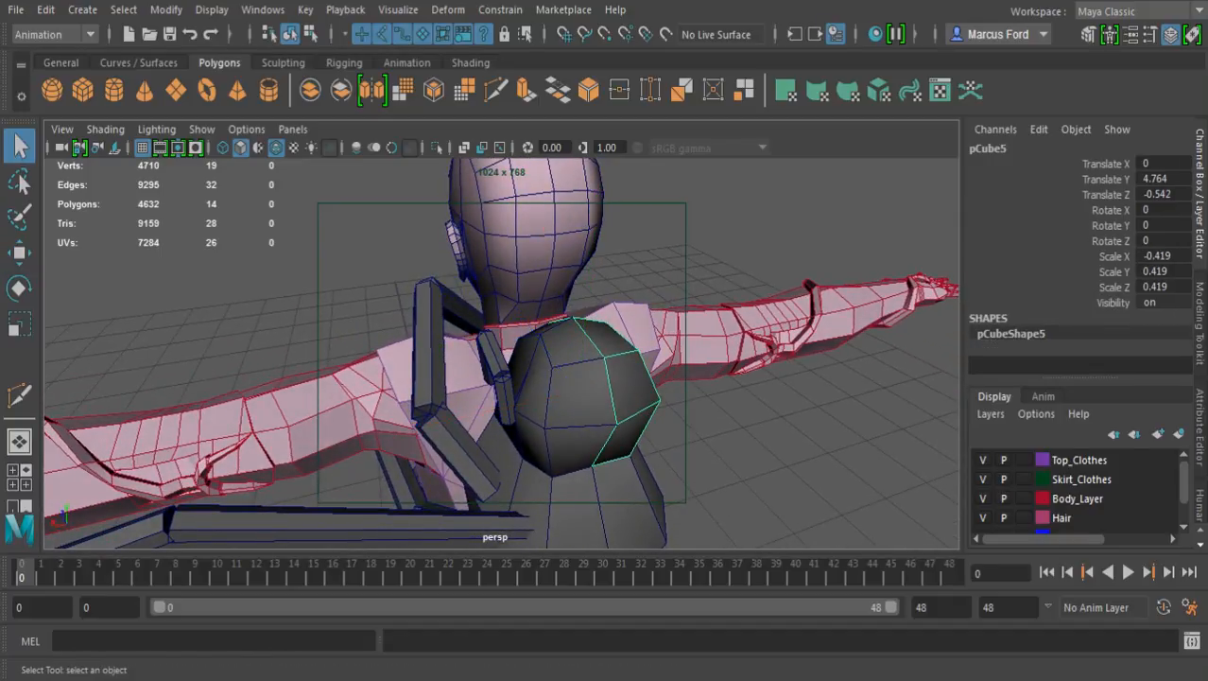
# Select all five leg groups on one side and snap their pivots to a centre-line vertex on the backpack's back
pyautogui.click(506, 401)
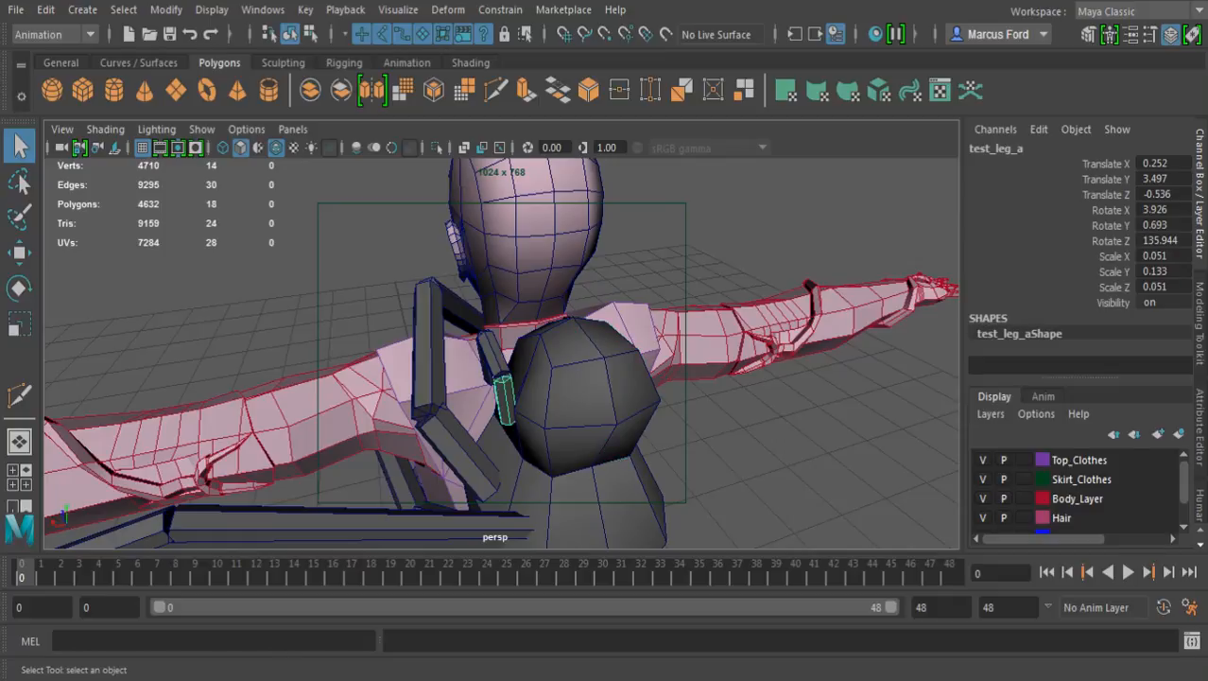
pyautogui.keyDown('shift'); pyautogui.click(460, 452); pyautogui.keyUp('shift')
pyautogui.keyDown('alt'); pyautogui.moveTo(461, 450); pyautogui.dragTo(441, 369, button='middle'); pyautogui.keyUp('alt')
pyautogui.keyDown('alt'); pyautogui.moveTo(440, 373); pyautogui.dragTo(526, 352); pyautogui.keyUp('alt')
pyautogui.keyDown('shift'); pyautogui.click(419, 325); pyautogui.keyUp('shift')
pyautogui.keyDown('shift'); pyautogui.click(404, 411); pyautogui.keyUp('shift')
pyautogui.keyDown('shift'); pyautogui.click(390, 514); pyautogui.keyUp('shift')
pyautogui.scroll(-6, 390, 508)
pyautogui.keyDown('alt'); pyautogui.moveTo(390, 501); pyautogui.dragTo(436, 430); pyautogui.keyUp('alt')
pyautogui.press('Up')
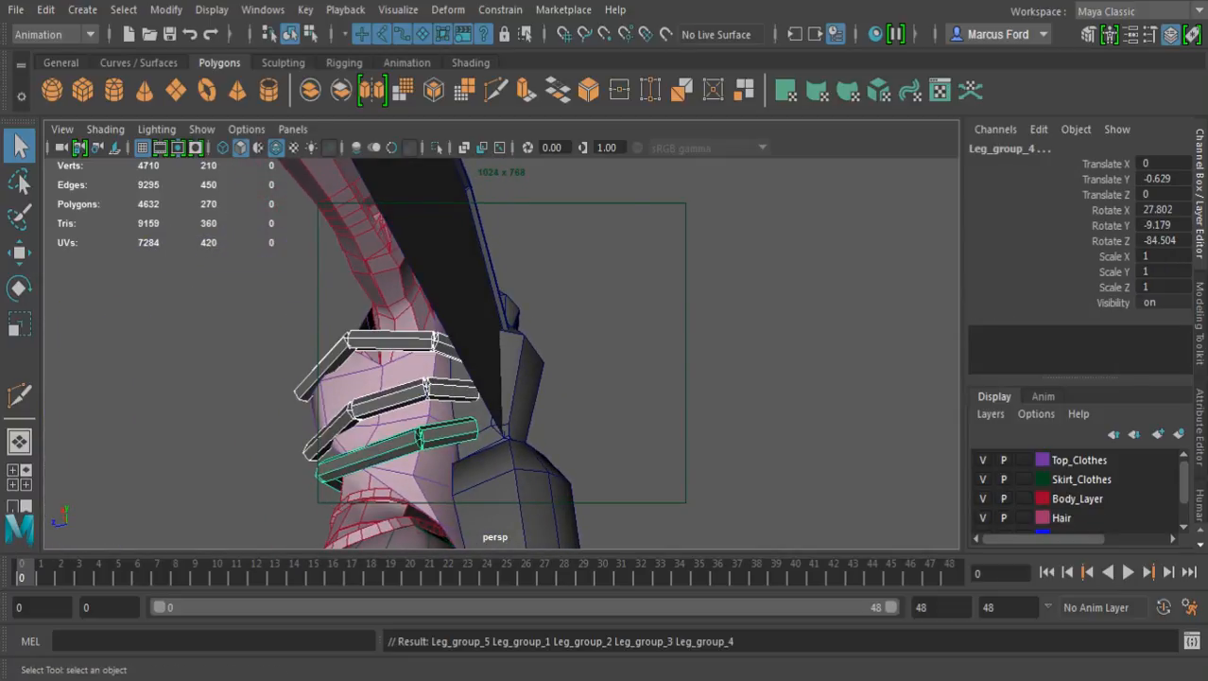
pyautogui.press('w')
pyautogui.keyDown('alt'); pyautogui.moveTo(567, 379); pyautogui.dragTo(364, 431); pyautogui.keyUp('alt')
pyautogui.keyDown('alt'); pyautogui.moveTo(426, 407); pyautogui.dragTo(497, 406); pyautogui.keyUp('alt')
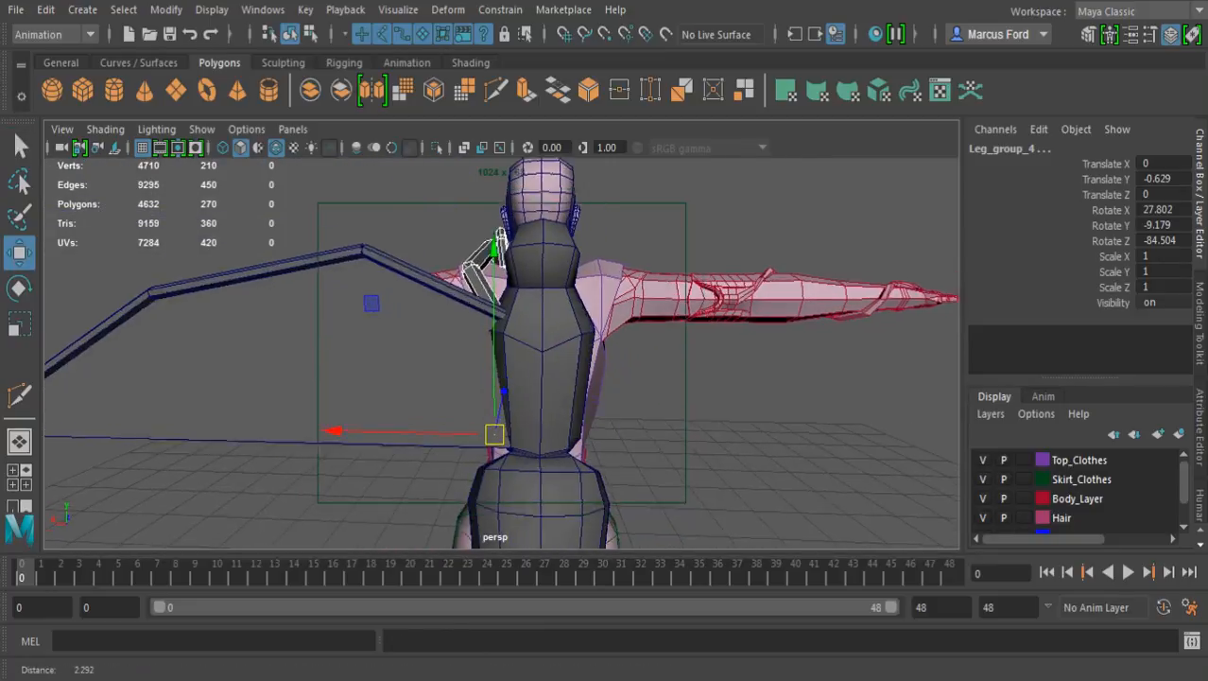
pyautogui.scroll(5, 501, 353)
pyautogui.press('d')
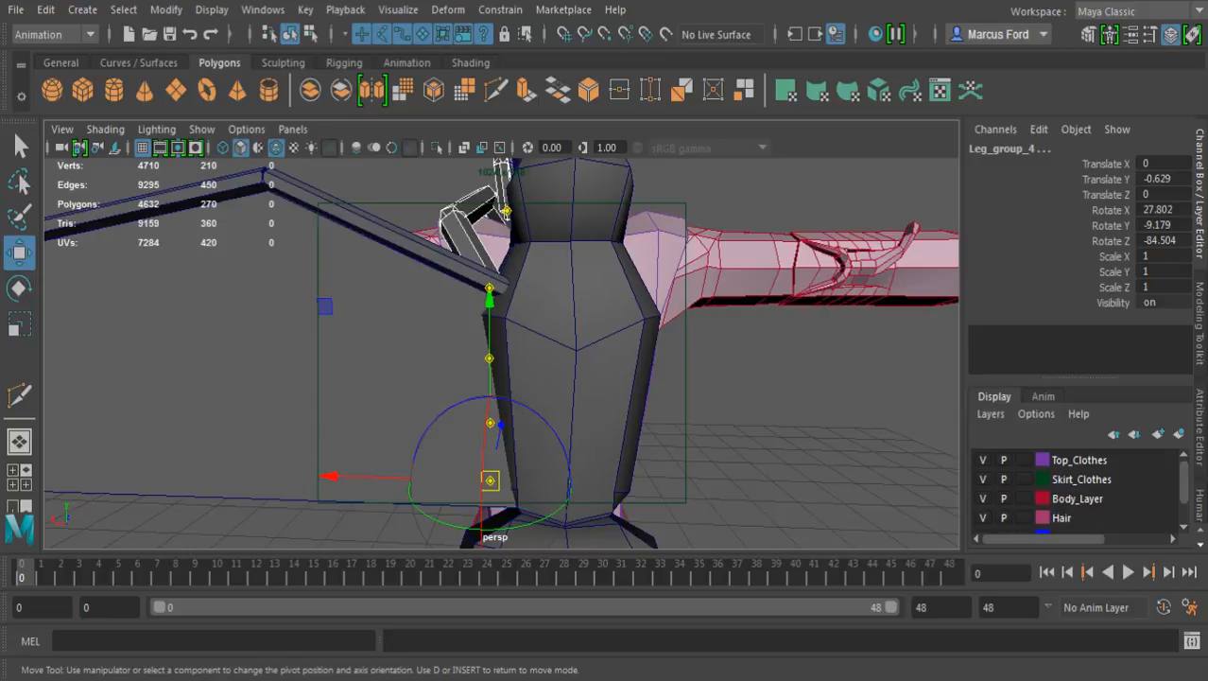
pyautogui.keyDown('alt'); pyautogui.moveTo(501, 378); pyautogui.dragTo(510, 404); pyautogui.keyUp('alt')
pyautogui.press('v')
pyautogui.moveTo(488, 468); pyautogui.dragTo(558, 370)
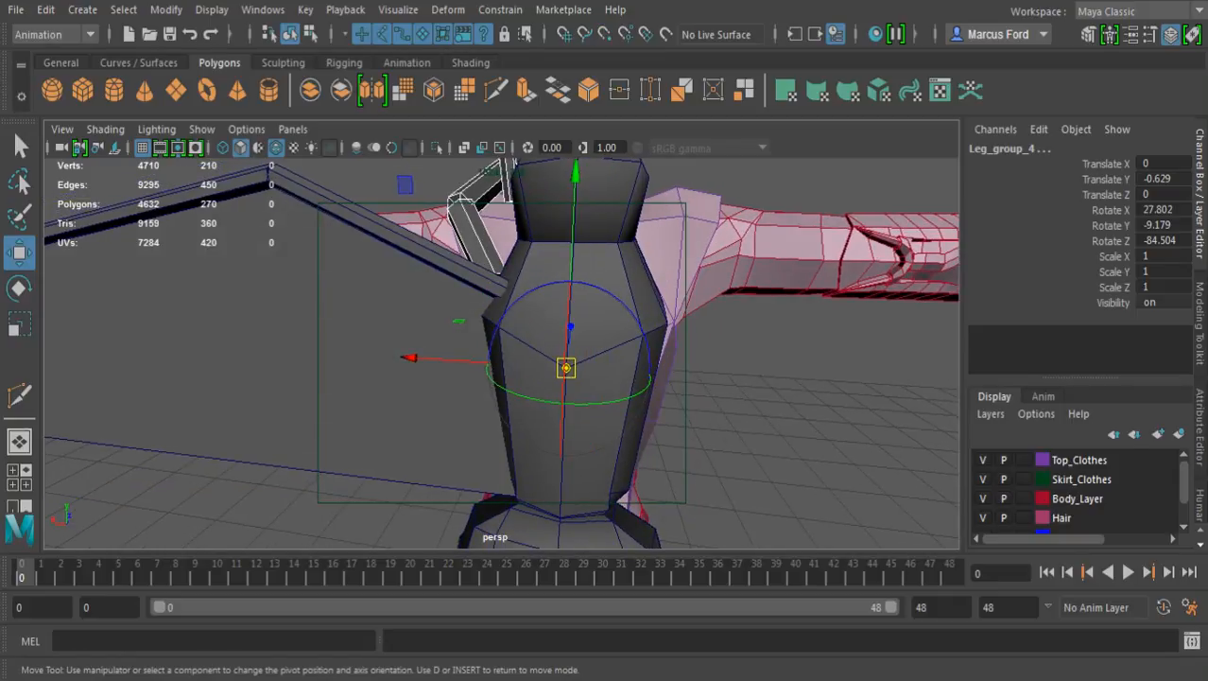
pyautogui.press('d')
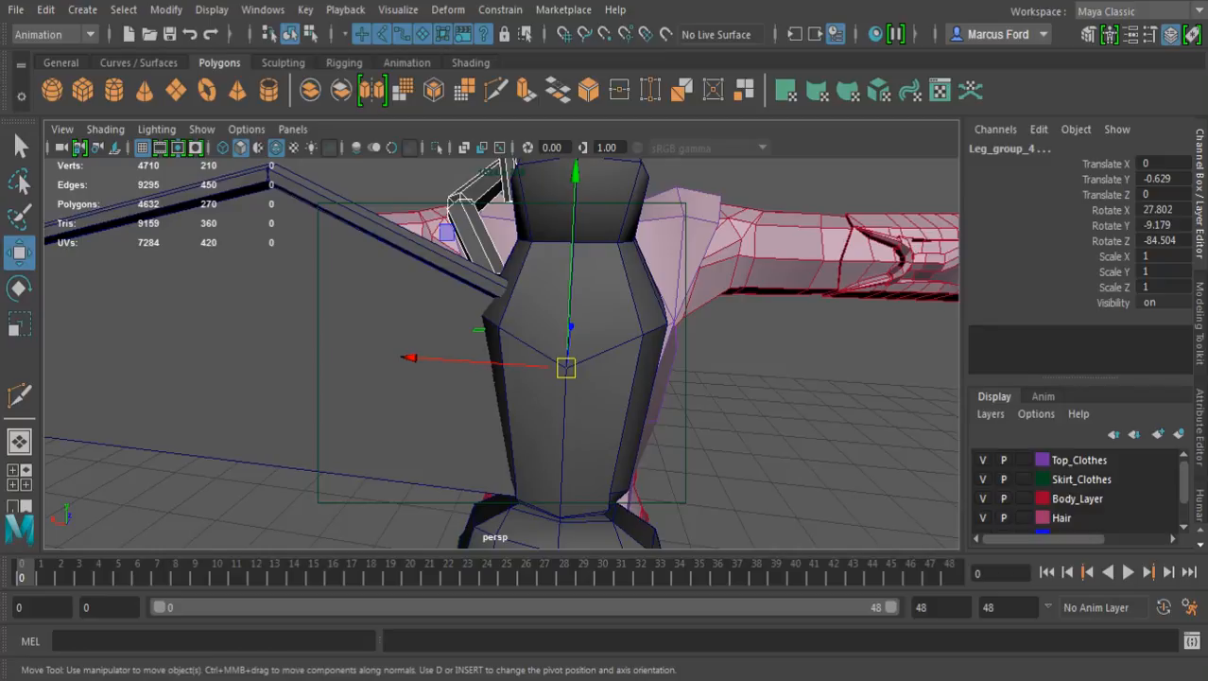
# Try to duplicate the five leg groups mirrored with Scale X -1
pyautogui.hotkey('ctrl', 'shift', 'd')
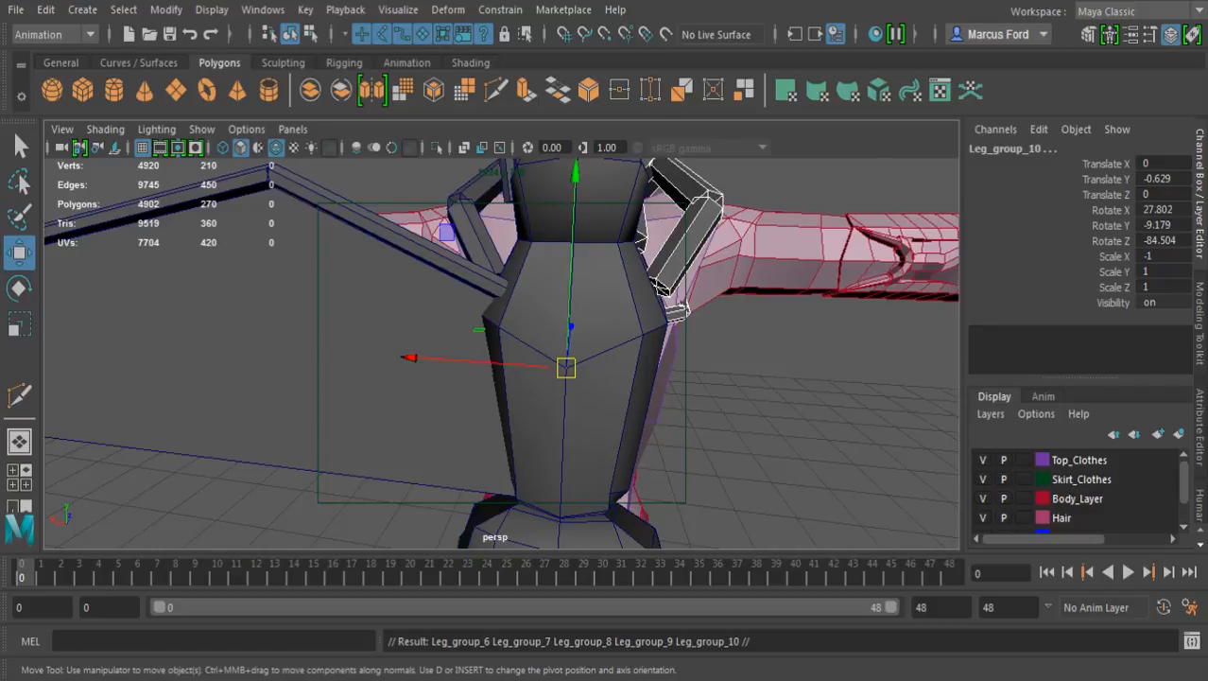
pyautogui.keyDown('alt'); pyautogui.moveTo(581, 362); pyautogui.dragTo(425, 369); pyautogui.keyUp('alt')
pyautogui.keyDown('alt'); pyautogui.moveTo(530, 364); pyautogui.dragTo(464, 364, button='right'); pyautogui.keyUp('alt')
pyautogui.keyDown('alt'); pyautogui.moveTo(529, 364); pyautogui.dragTo(610, 367); pyautogui.keyUp('alt')
pyautogui.hotkey('ctrl', 'z')
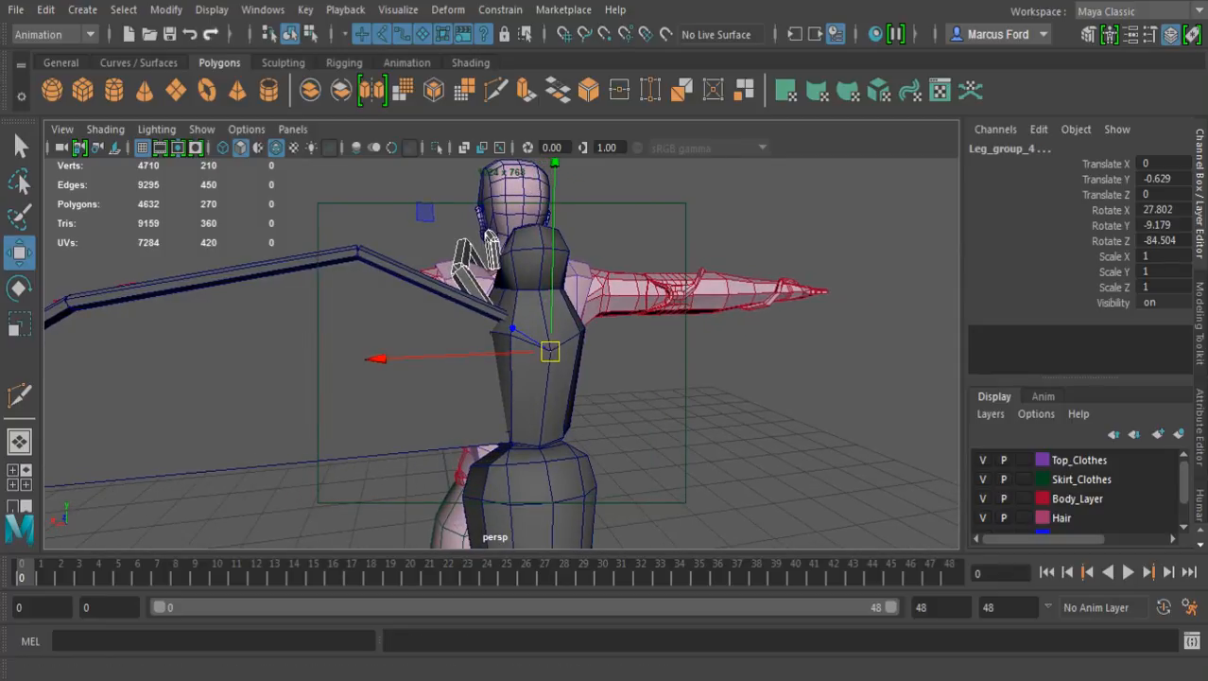
# Freeze the translate, rotate and scale values of the five leg groups
pyautogui.click(212, 9)
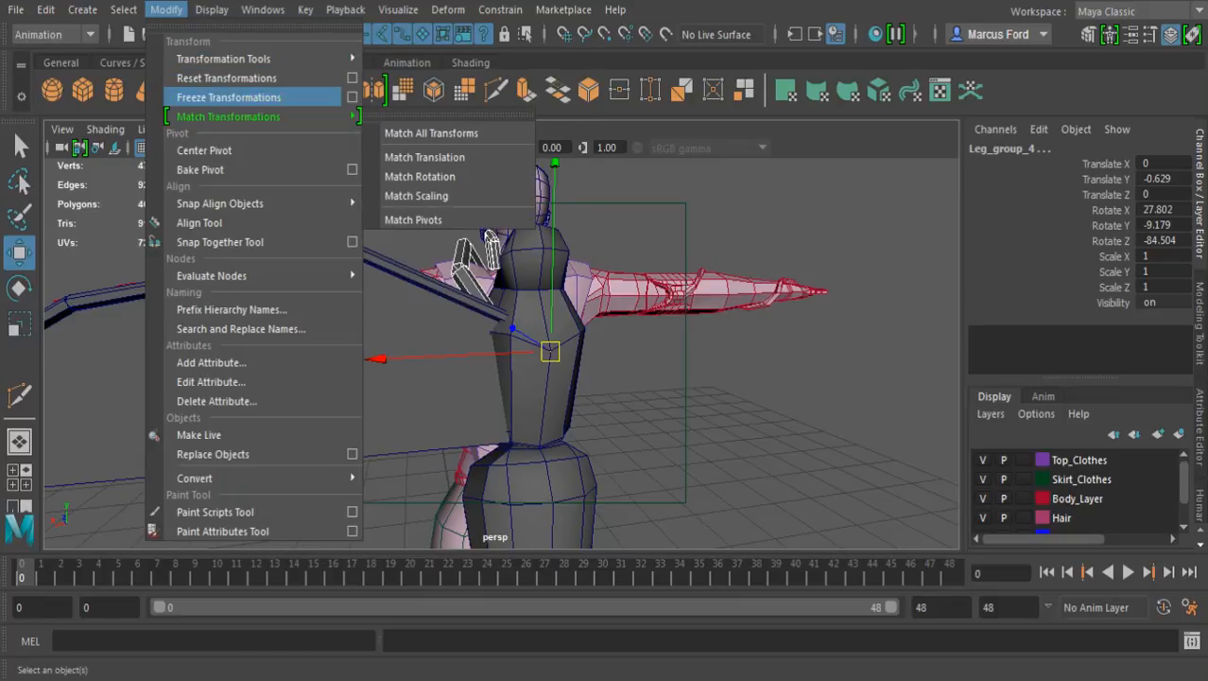
pyautogui.click(352, 97)
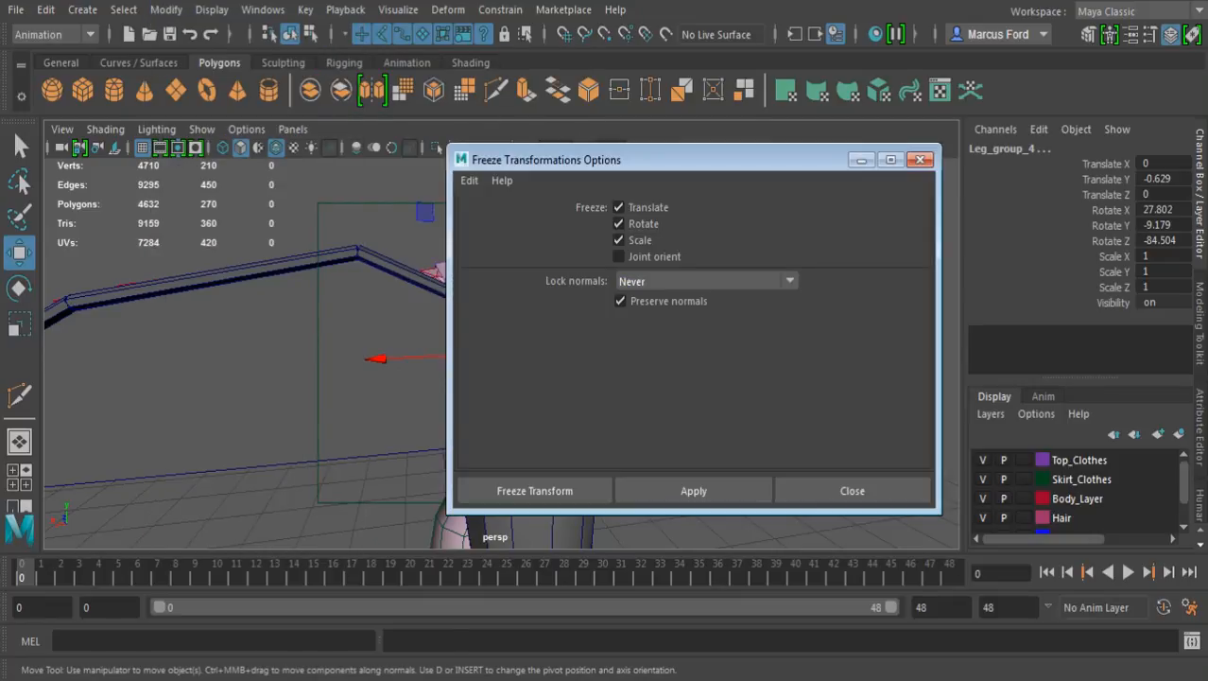
pyautogui.click(535, 490)
# Duplicate the five frozen leg groups mirrored across the body's centre with Scale X -1
pyautogui.keyDown('alt'); pyautogui.moveTo(568, 402); pyautogui.dragTo(248, 404); pyautogui.keyUp('alt')
pyautogui.hotkey('ctrl', 'shift', 'd')
pyautogui.keyDown('alt'); pyautogui.moveTo(247, 404); pyautogui.dragTo(227, 463, button='middle'); pyautogui.keyUp('alt')
pyautogui.keyDown('alt'); pyautogui.moveTo(227, 464); pyautogui.dragTo(232, 501); pyautogui.keyUp('alt')
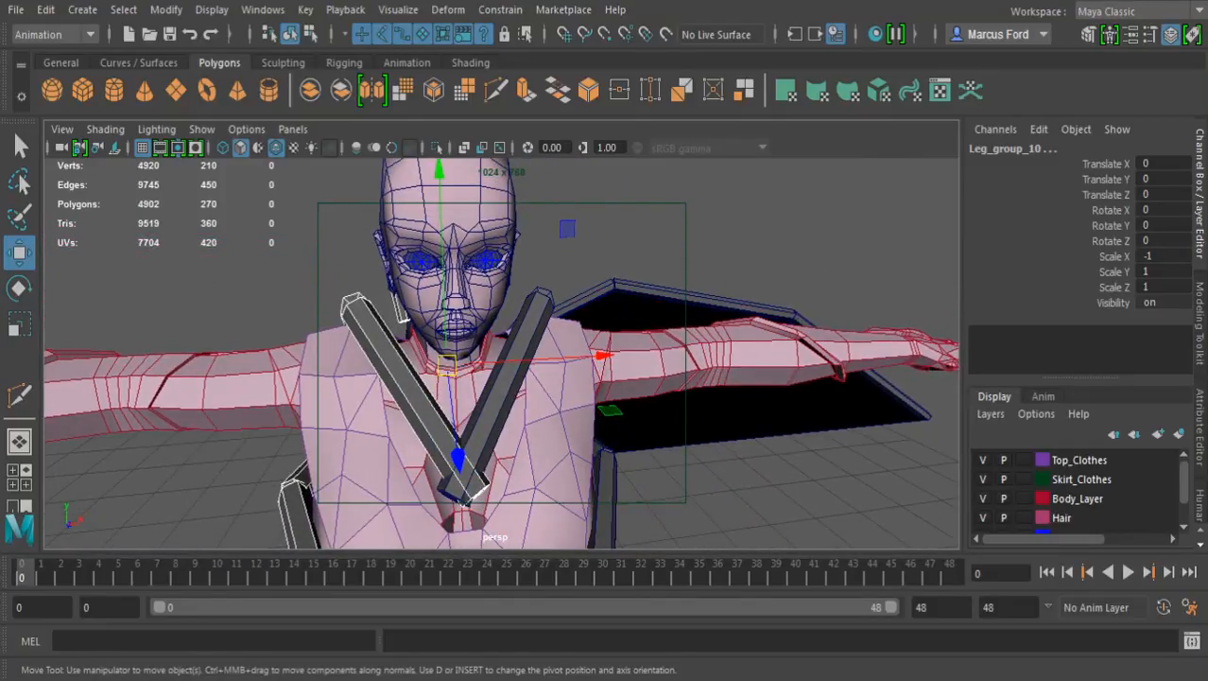
# Rotate the two crossing front leg segments on the chest apart, turning the mirrored one to about -1.179 in X and -10.688 in Z
pyautogui.click(233, 499)
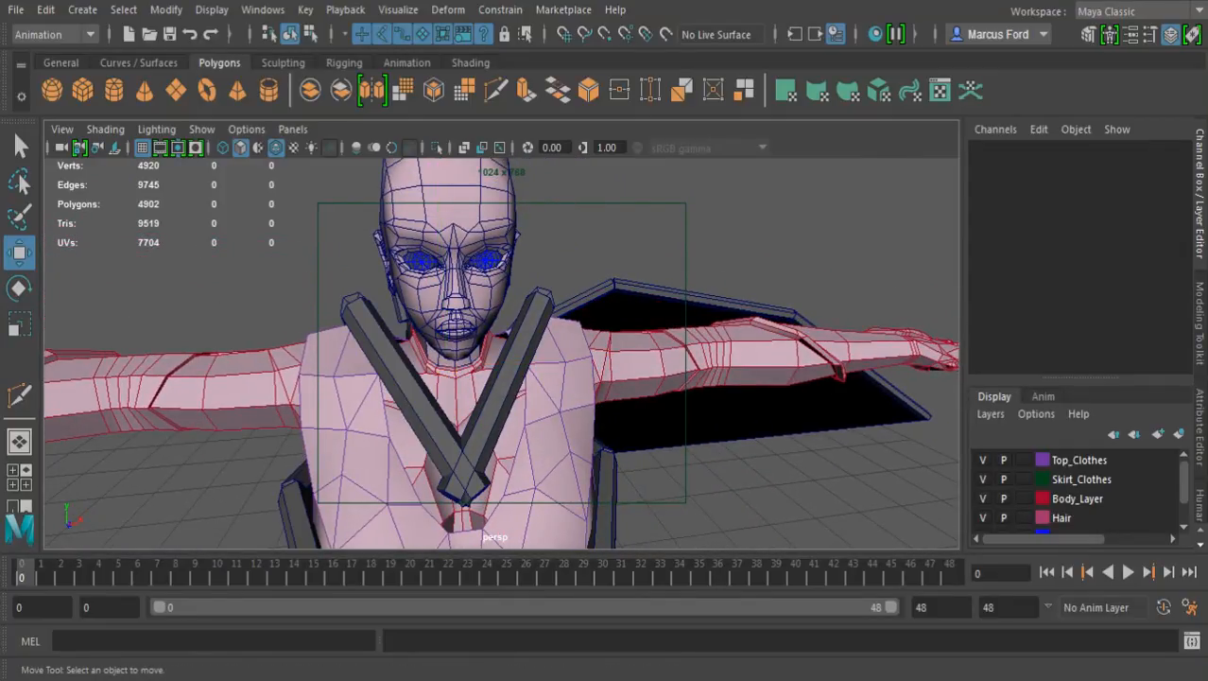
pyautogui.click(507, 380)
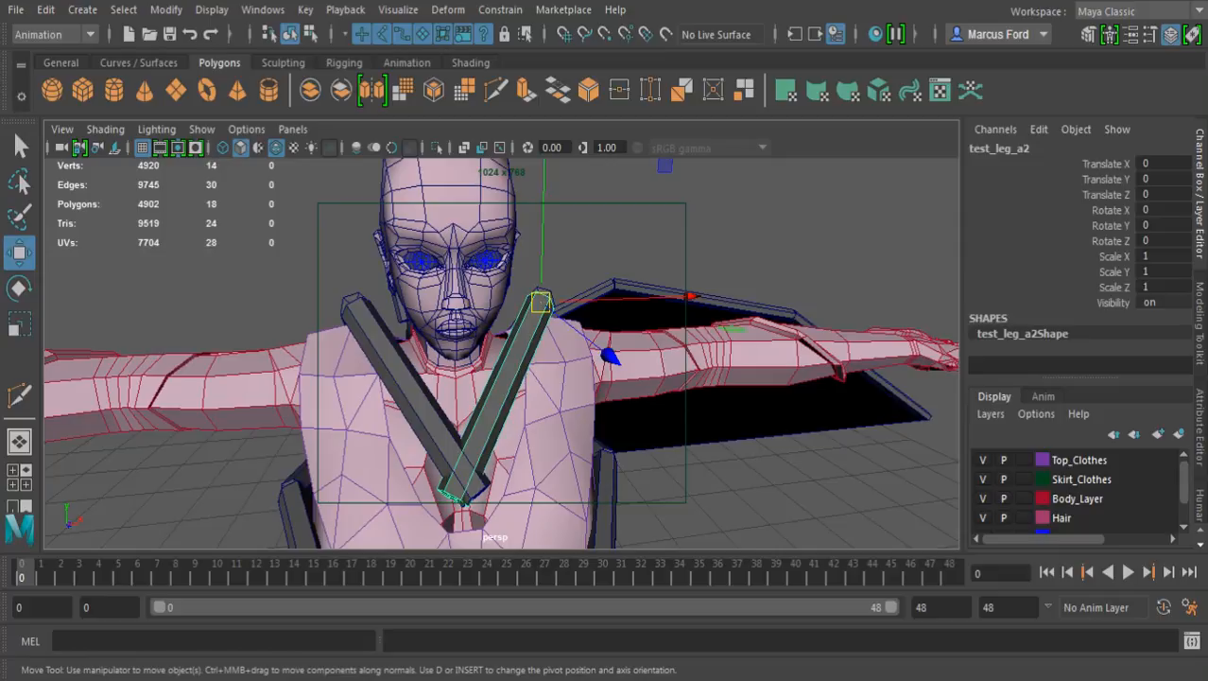
pyautogui.press('e')
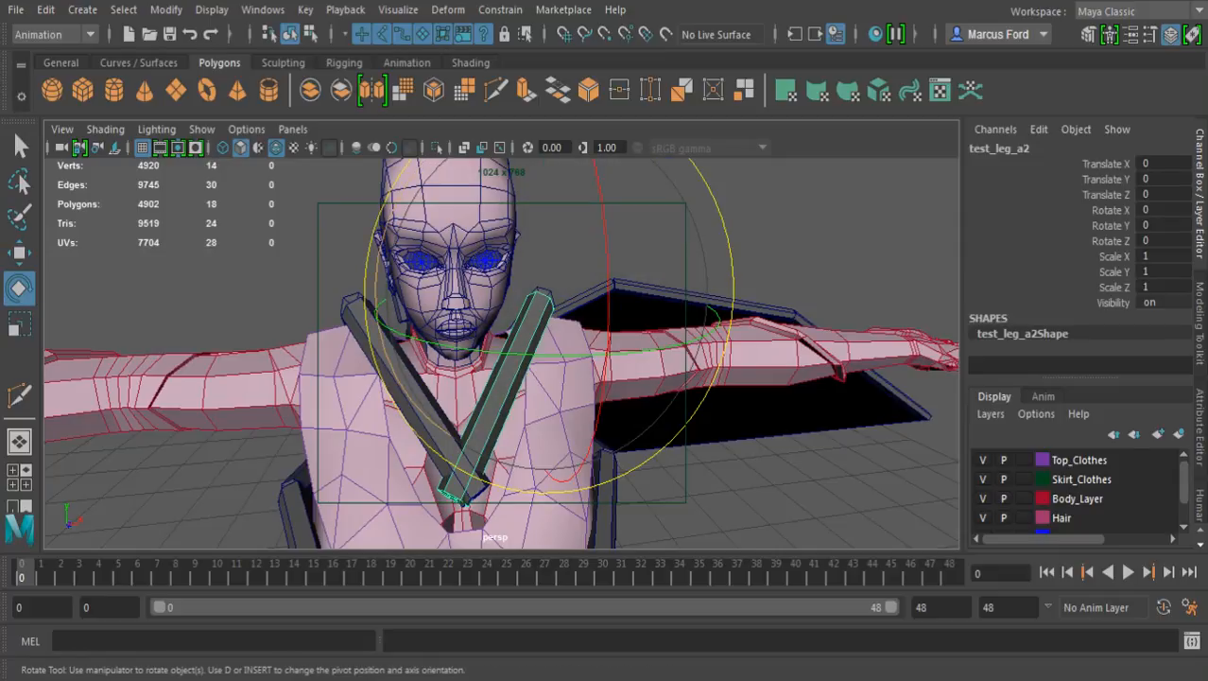
pyautogui.moveTo(374, 265); pyautogui.dragTo(377, 297)
pyautogui.click(312, 274)
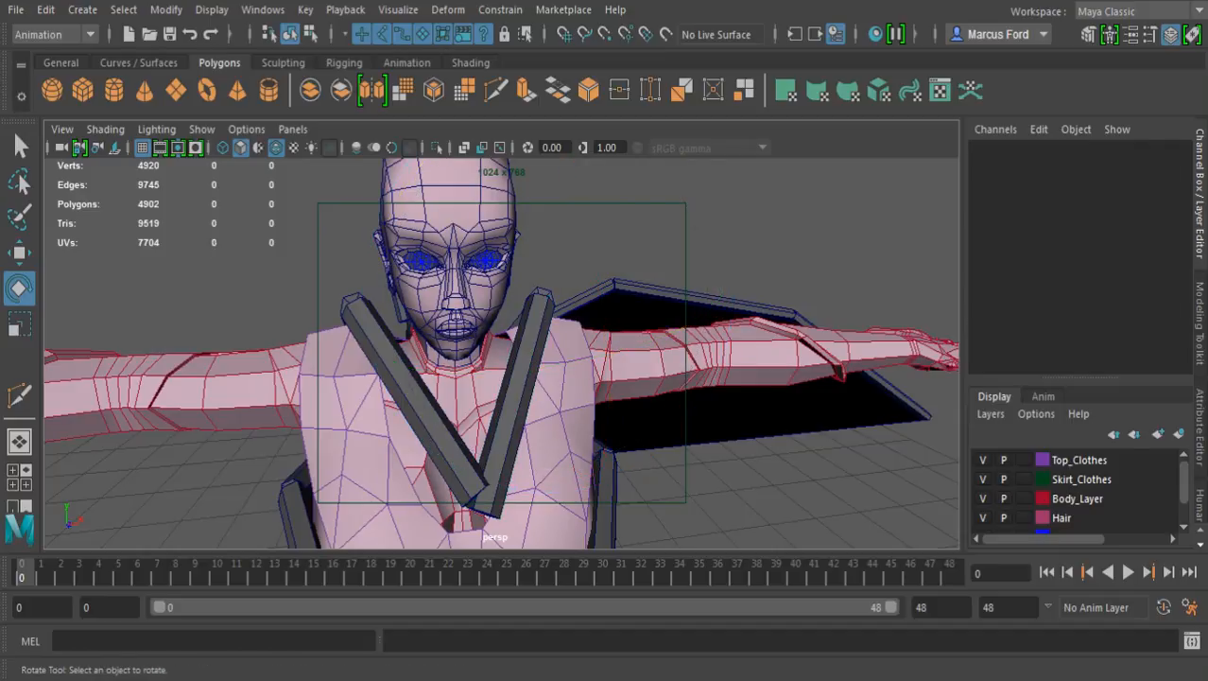
pyautogui.click(407, 386)
pyautogui.moveTo(496, 222); pyautogui.dragTo(319, 162)
pyautogui.moveTo(151, 356); pyautogui.dragTo(331, 356)
pyautogui.keyDown('alt'); pyautogui.moveTo(331, 355); pyautogui.dragTo(227, 355, button='right'); pyautogui.keyUp('alt')
# Rotate one of the two overlapping leg segments at the waist to 21.563 in Z so they stop intersecting
pyautogui.keyDown('alt'); pyautogui.moveTo(284, 378); pyautogui.dragTo(340, 165, button='middle'); pyautogui.keyUp('alt')
pyautogui.keyDown('alt'); pyautogui.moveTo(340, 283); pyautogui.dragTo(407, 284, button='right'); pyautogui.keyUp('alt')
pyautogui.keyDown('alt'); pyautogui.moveTo(407, 237); pyautogui.dragTo(373, 423, button='middle'); pyautogui.keyUp('alt')
pyautogui.keyDown('alt'); pyautogui.moveTo(373, 378); pyautogui.dragTo(435, 373); pyautogui.keyUp('alt')
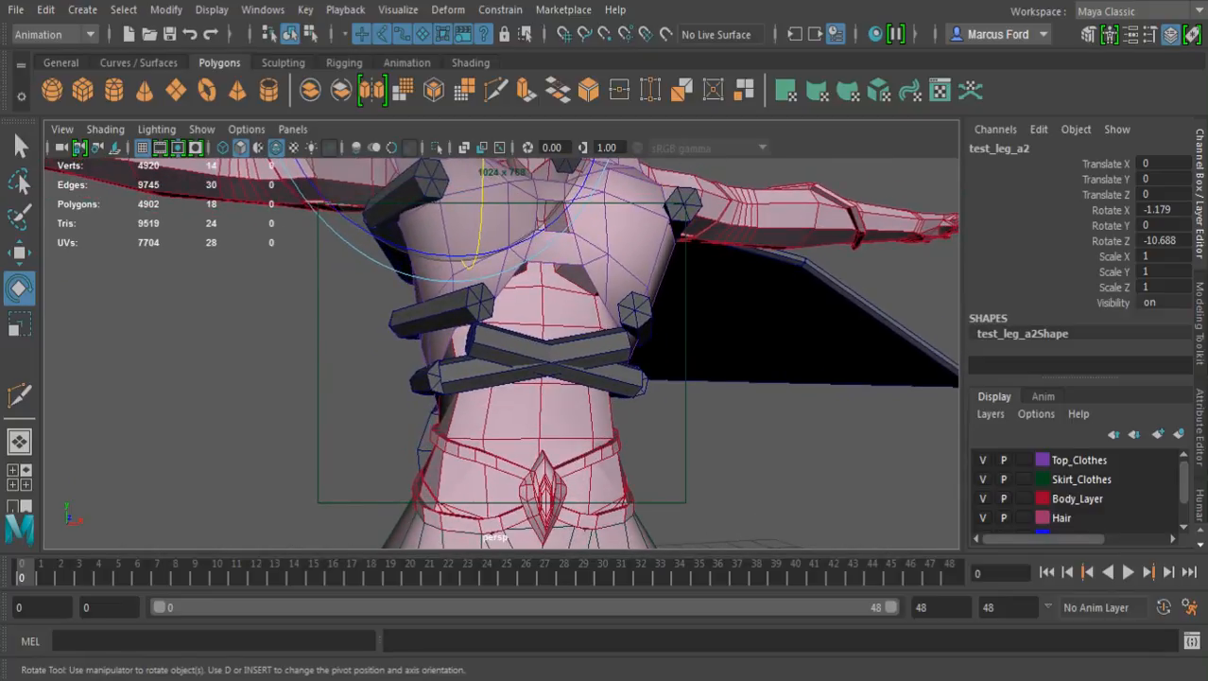
pyautogui.click(591, 348)
pyautogui.moveTo(272, 406); pyautogui.dragTo(556, 446)
pyautogui.keyDown('alt'); pyautogui.moveTo(556, 426); pyautogui.dragTo(516, 558, button='middle'); pyautogui.keyUp('alt')
pyautogui.keyDown('alt'); pyautogui.moveTo(515, 530); pyautogui.dragTo(655, 553); pyautogui.keyUp('alt')
pyautogui.press('q')
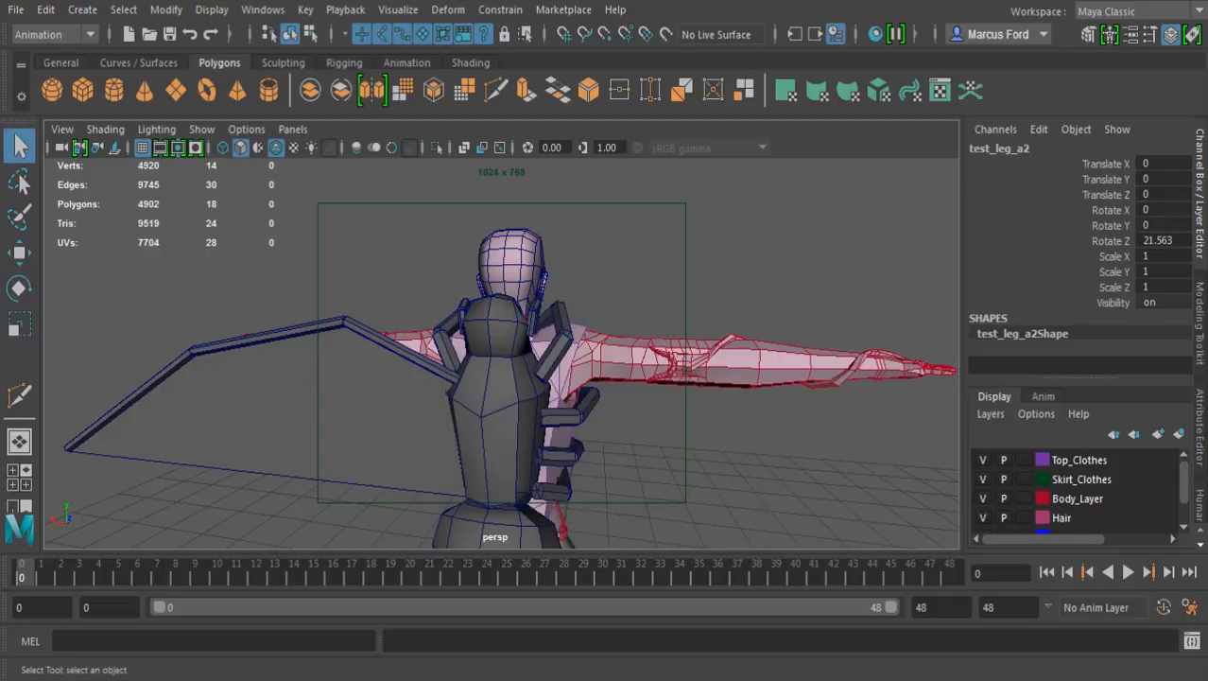
pyautogui.keyDown('alt'); pyautogui.moveTo(568, 426); pyautogui.dragTo(663, 408, button='middle'); pyautogui.keyUp('alt')
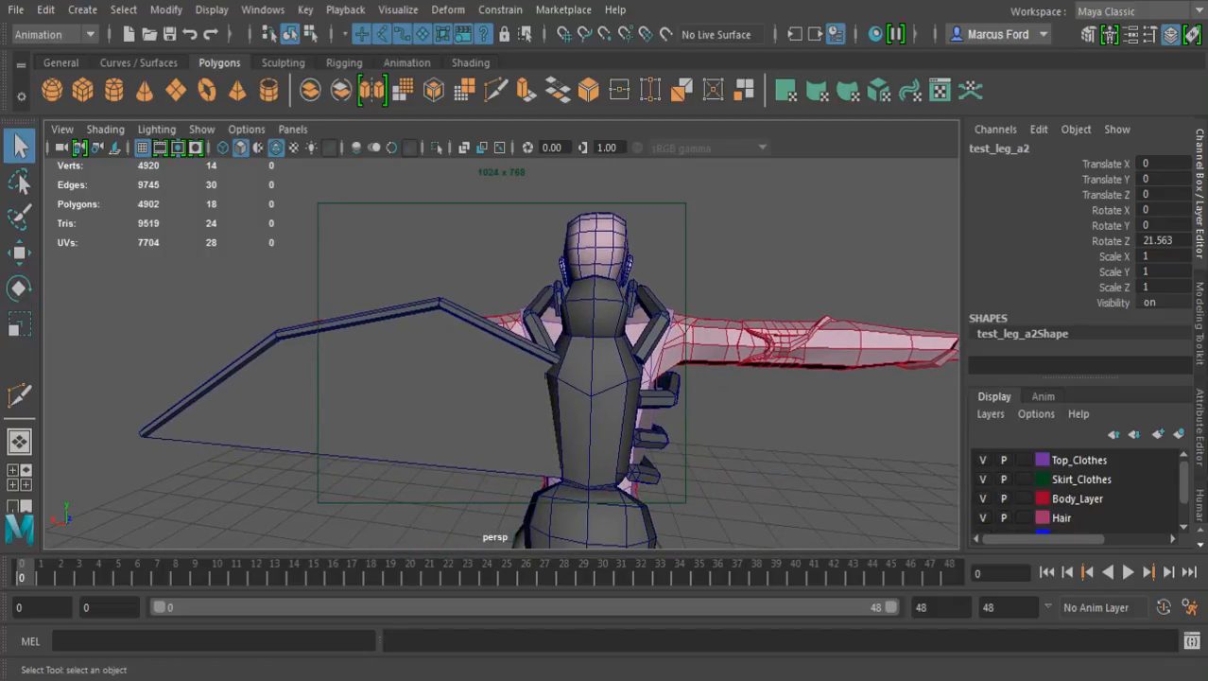
pyautogui.click(757, 416)
# Group the three wing segments with the wing membrane and name the group sample_wing
pyautogui.click(497, 331)
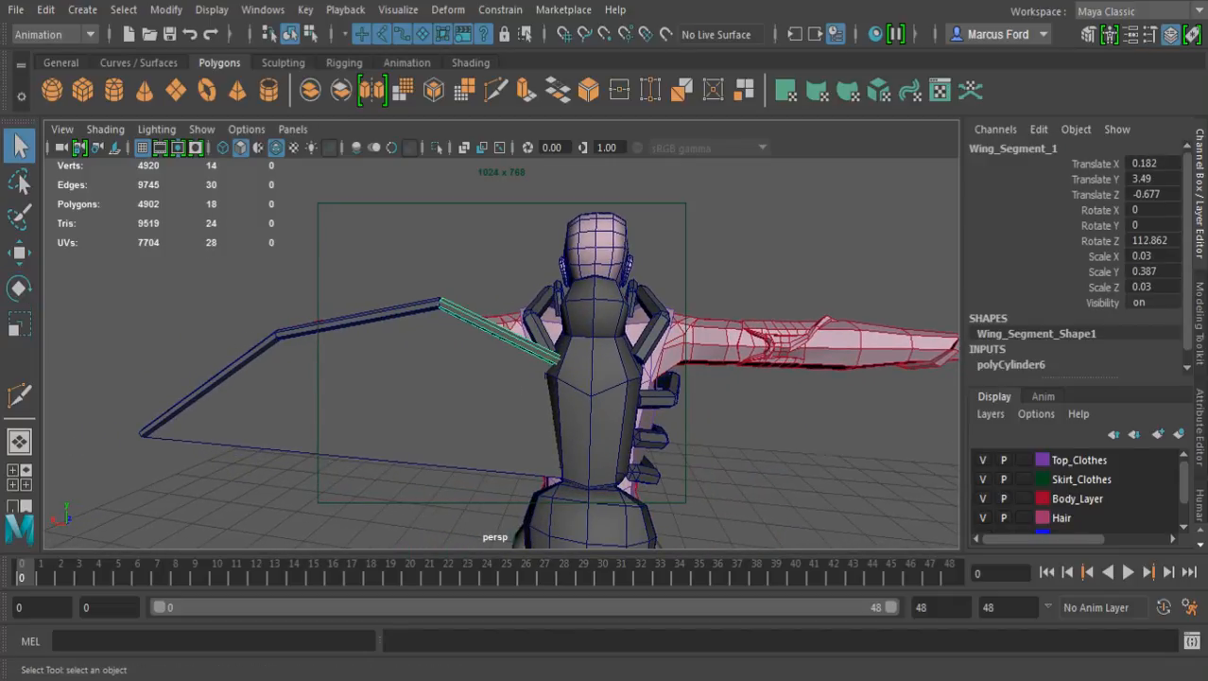
pyautogui.keyDown('shift'); pyautogui.click(362, 319); pyautogui.keyUp('shift')
pyautogui.keyDown('shift'); pyautogui.click(210, 384); pyautogui.keyUp('shift')
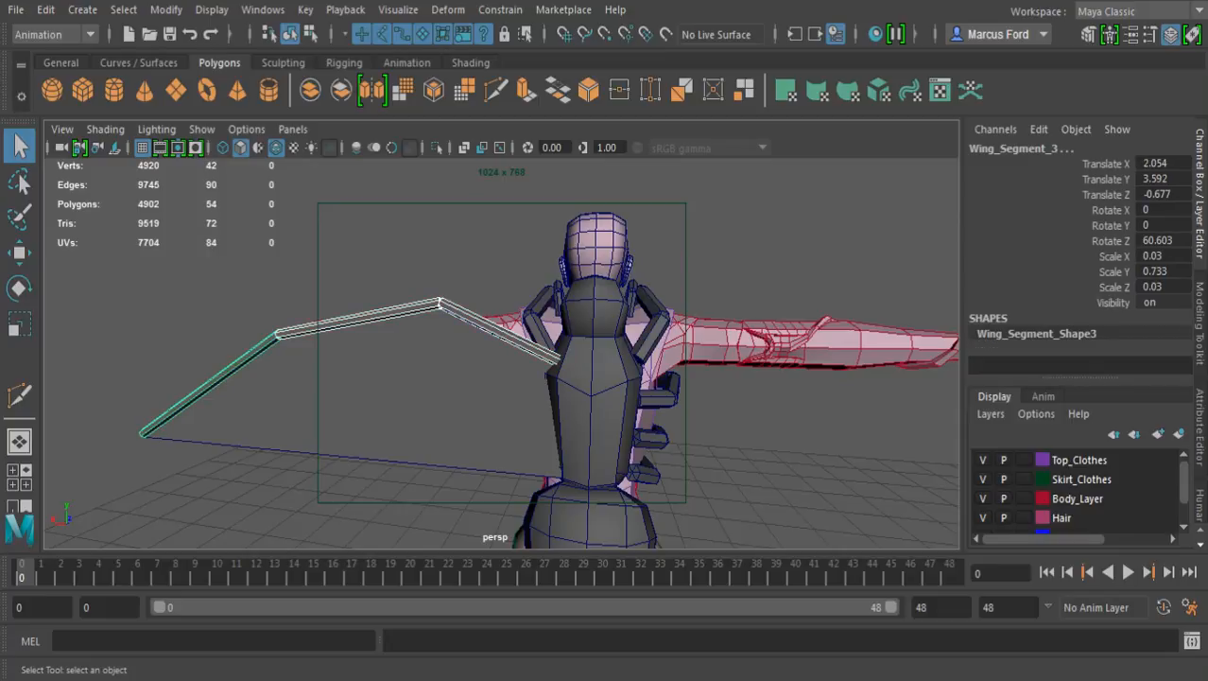
pyautogui.keyDown('shift'); pyautogui.click(284, 450); pyautogui.keyUp('shift')
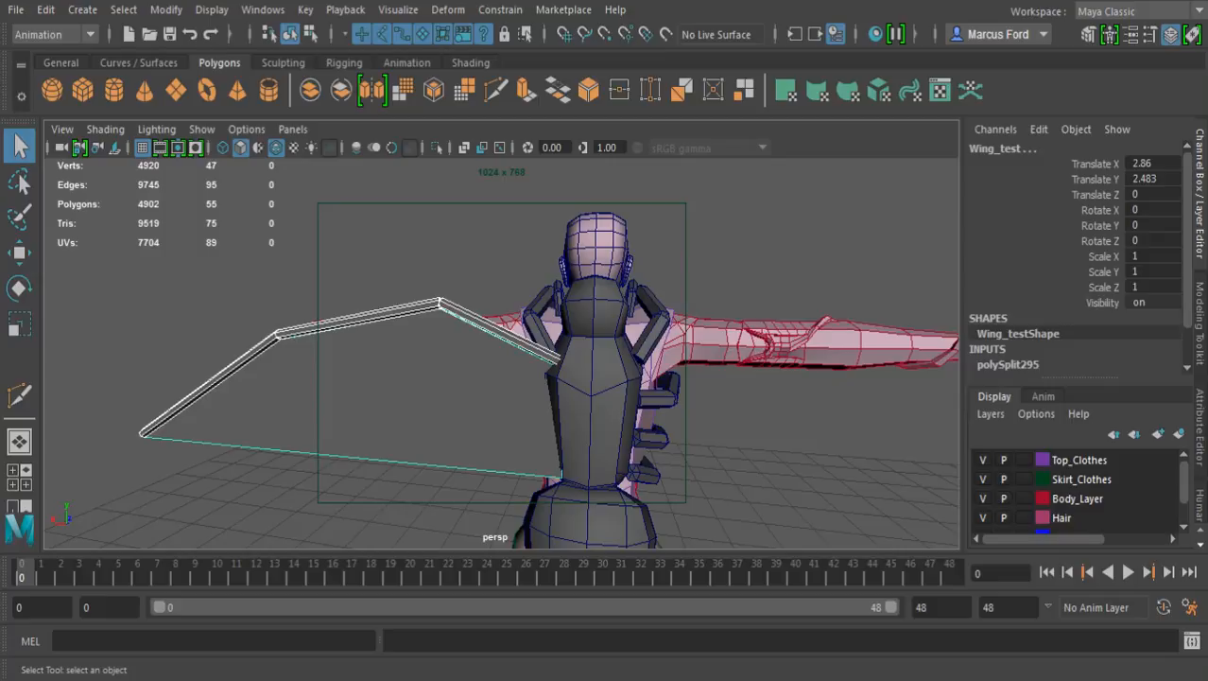
pyautogui.hotkey('ctrl', 'g')
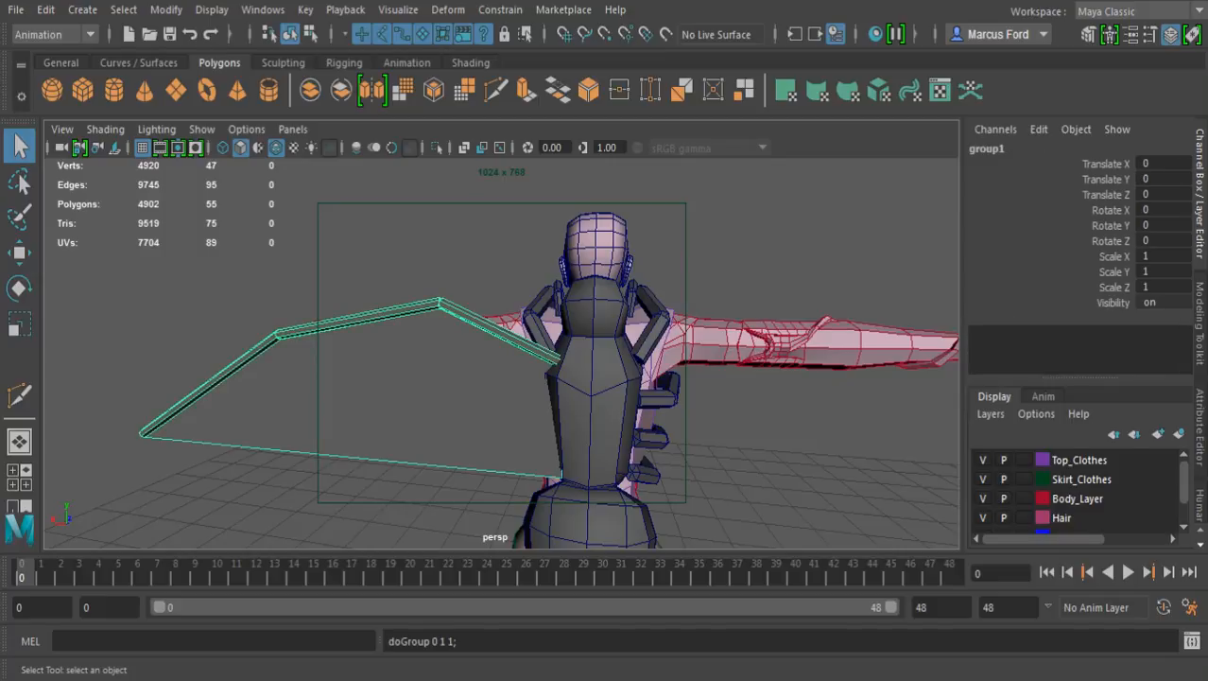
pyautogui.click(988, 148)
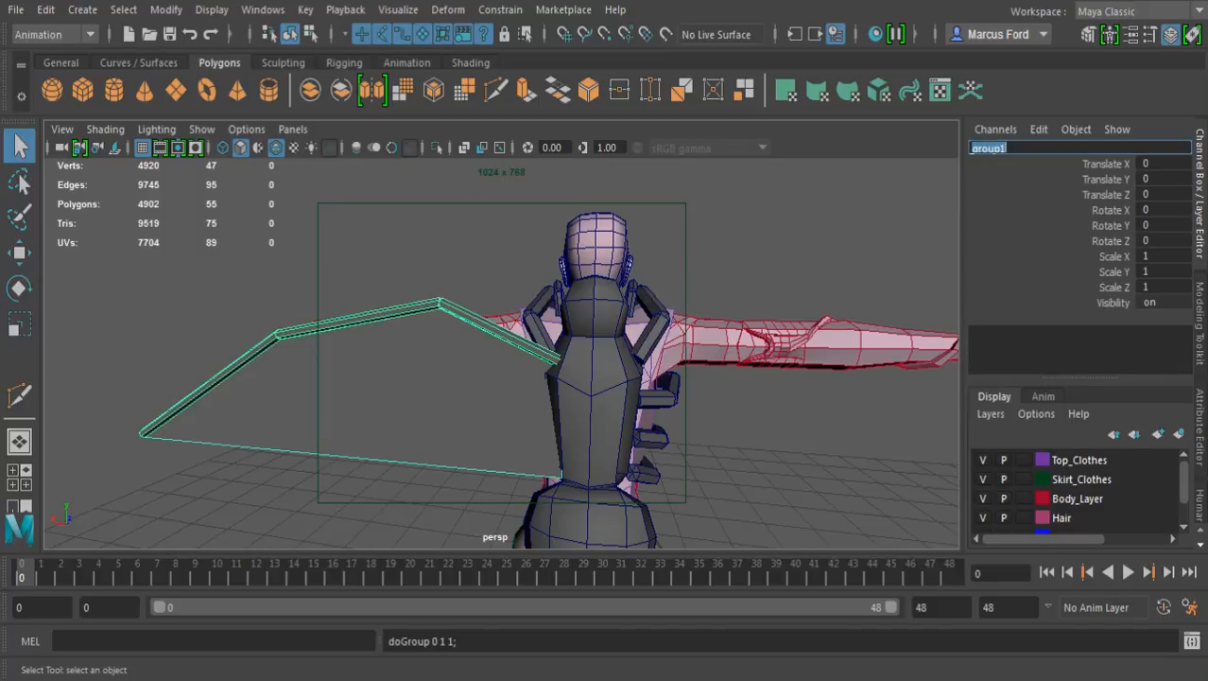
pyautogui.write('sample_wing')
pyautogui.press('Return')
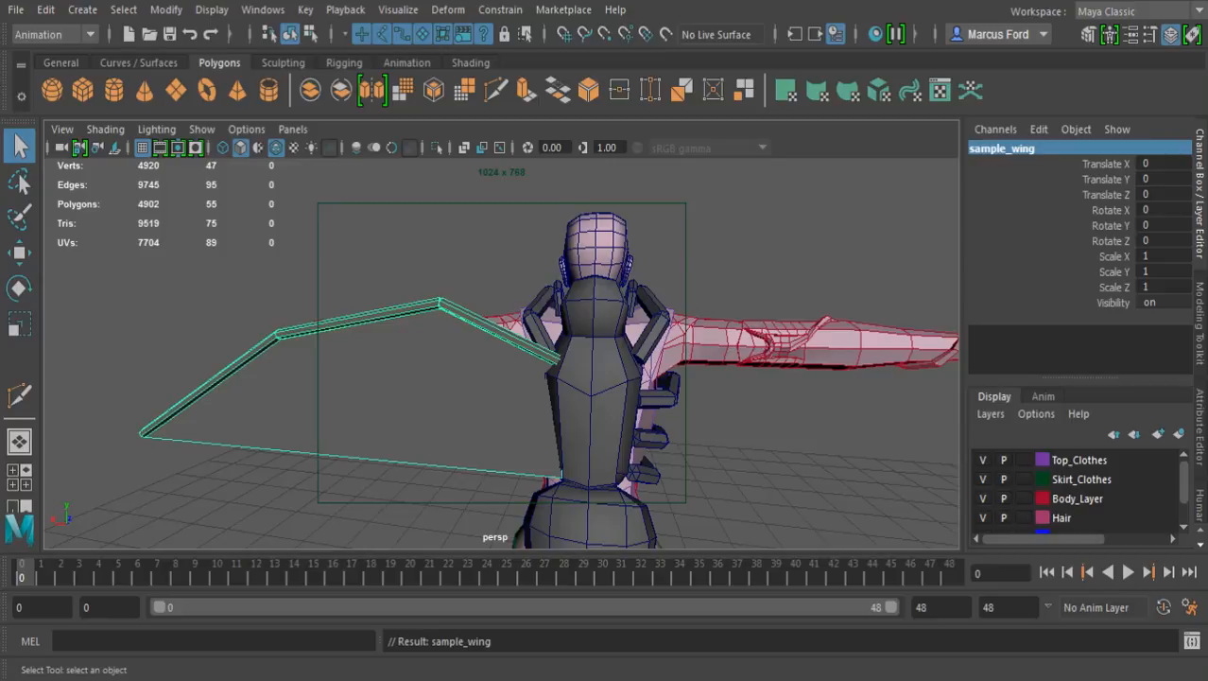
# Snap the pivot of the wing group to a centre-line vertex on the backpack's back
pyautogui.keyDown('alt'); pyautogui.moveTo(501, 368); pyautogui.dragTo(563, 348); pyautogui.keyUp('alt')
pyautogui.press('w')
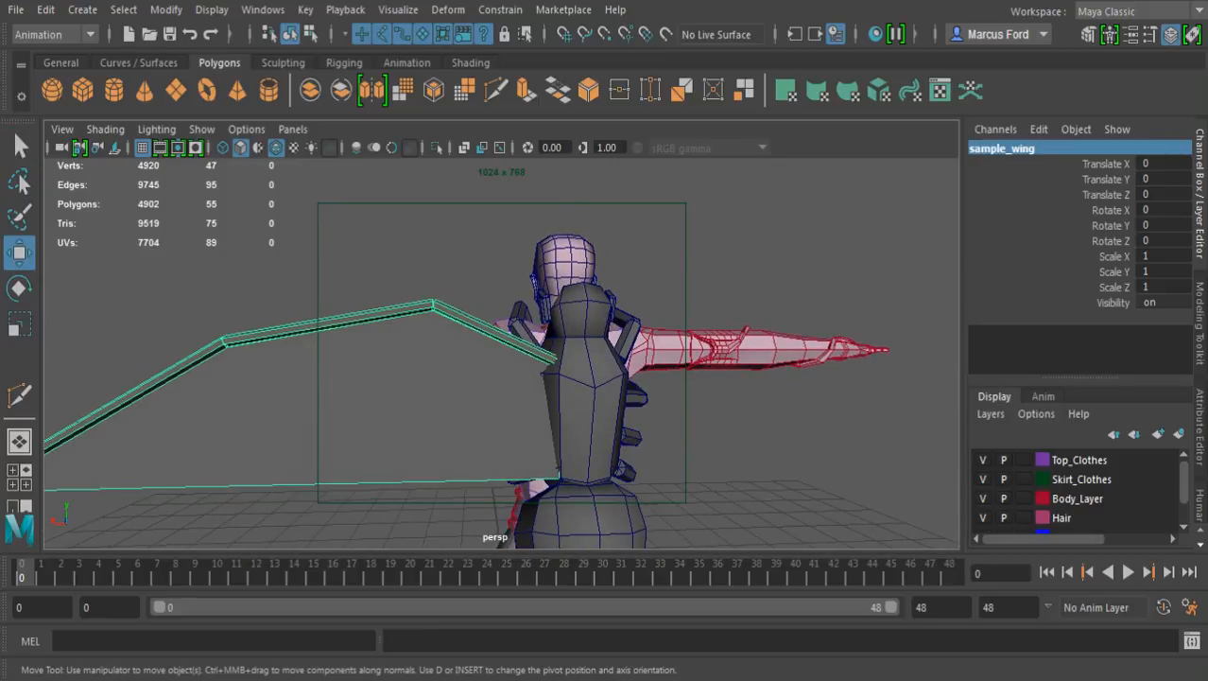
pyautogui.press('d')
pyautogui.press('v')
pyautogui.moveTo(579, 399); pyautogui.dragTo(595, 384, button='middle')
pyautogui.keyDown('alt'); pyautogui.moveTo(595, 384); pyautogui.dragTo(535, 413); pyautogui.keyUp('alt')
pyautogui.keyDown('alt'); pyautogui.moveTo(534, 413); pyautogui.dragTo(636, 415, button='right'); pyautogui.keyUp('alt')
pyautogui.keyDown('alt'); pyautogui.moveTo(636, 414); pyautogui.dragTo(659, 407); pyautogui.keyUp('alt')
pyautogui.press('d')
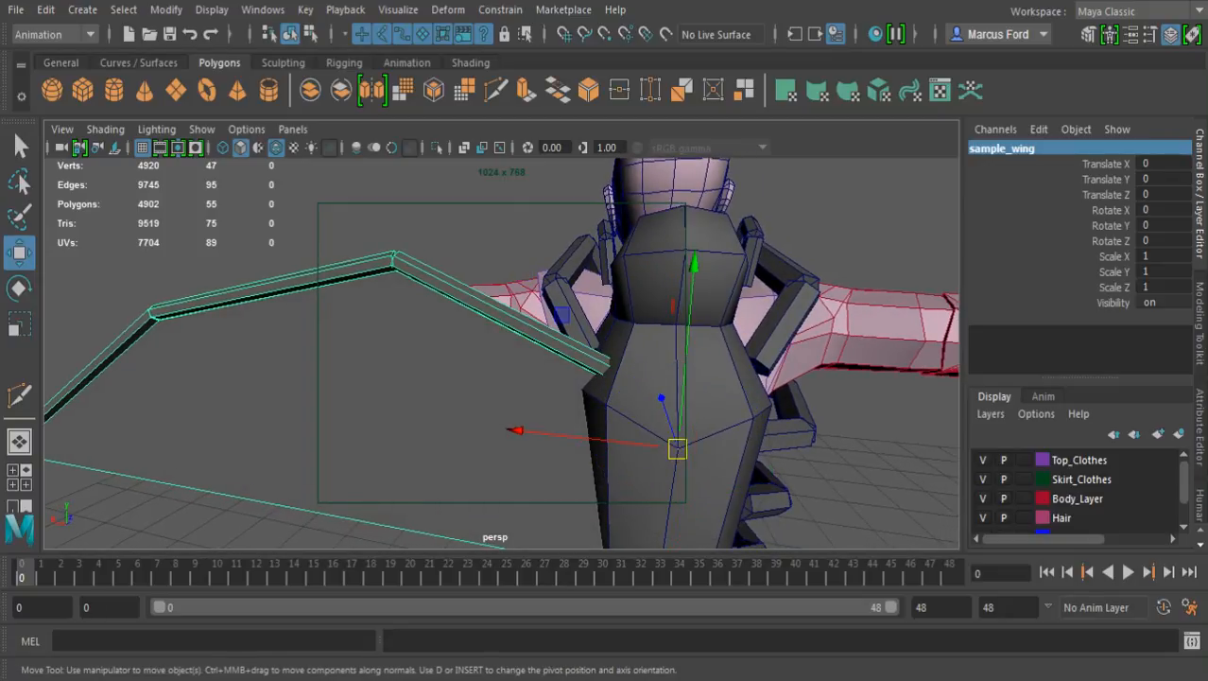
# Duplicate the wing group mirrored across the body's centre with Scale X -1
pyautogui.hotkey('ctrl', 'shift', 'd')
pyautogui.keyDown('alt'); pyautogui.moveTo(653, 406); pyautogui.dragTo(549, 407, button='right'); pyautogui.keyUp('alt')
pyautogui.keyDown('alt'); pyautogui.moveTo(549, 407); pyautogui.dragTo(272, 391); pyautogui.keyUp('alt')
pyautogui.keyDown('alt'); pyautogui.moveTo(273, 391); pyautogui.dragTo(371, 277, button='middle'); pyautogui.keyUp('alt')
pyautogui.keyDown('alt'); pyautogui.moveTo(372, 277); pyautogui.dragTo(416, 300); pyautogui.keyUp('alt')
pyautogui.keyDown('alt'); pyautogui.moveTo(416, 301); pyautogui.dragTo(411, 365, button='middle'); pyautogui.keyUp('alt')
pyautogui.keyDown('alt'); pyautogui.moveTo(411, 365); pyautogui.dragTo(424, 362); pyautogui.keyUp('alt')
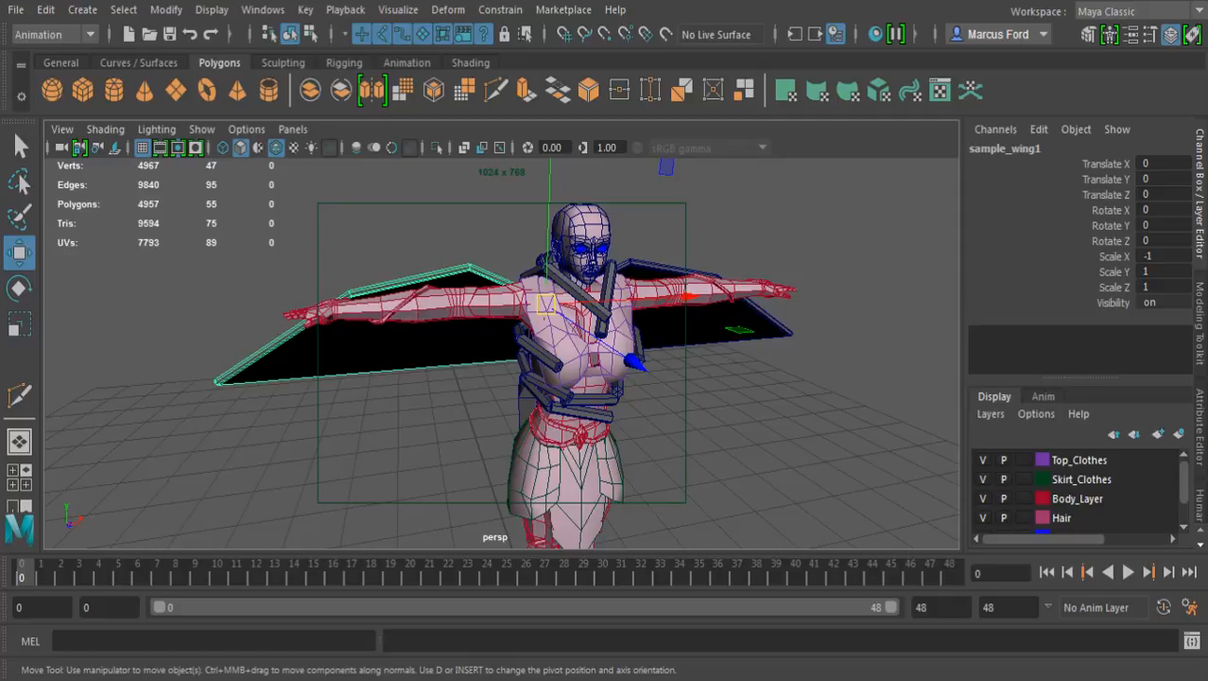
pyautogui.press('q')
pyautogui.click(426, 425)
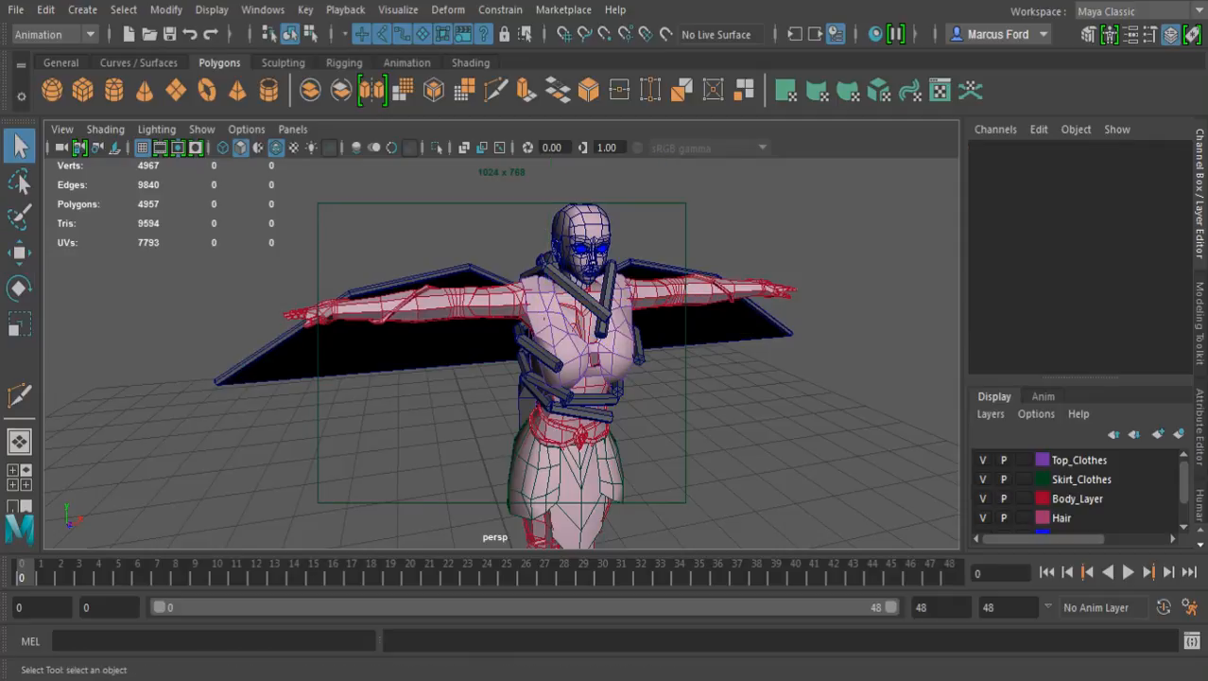
# Examine both wings and their attachment to the backpack from the front, back and sides
pyautogui.keyDown('alt'); pyautogui.moveTo(425, 426); pyautogui.dragTo(487, 387); pyautogui.keyUp('alt')
pyautogui.keyDown('alt'); pyautogui.moveTo(601, 326); pyautogui.dragTo(704, 374); pyautogui.keyUp('alt')
pyautogui.keyDown('alt'); pyautogui.moveTo(705, 373); pyautogui.dragTo(653, 426, button='middle'); pyautogui.keyUp('alt')
pyautogui.keyDown('alt'); pyautogui.moveTo(652, 426); pyautogui.dragTo(416, 502); pyautogui.keyUp('alt')
pyautogui.keyDown('alt'); pyautogui.moveTo(444, 416); pyautogui.dragTo(605, 406, button='right'); pyautogui.keyUp('alt')
pyautogui.keyDown('alt'); pyautogui.moveTo(605, 407); pyautogui.dragTo(557, 350); pyautogui.keyUp('alt')
pyautogui.keyDown('alt'); pyautogui.moveTo(558, 350); pyautogui.dragTo(426, 360, button='right'); pyautogui.keyUp('alt')
pyautogui.keyDown('alt'); pyautogui.moveTo(425, 359); pyautogui.dragTo(429, 379); pyautogui.keyUp('alt')
pyautogui.keyDown('alt'); pyautogui.moveTo(428, 378); pyautogui.dragTo(354, 281, button='middle'); pyautogui.keyUp('alt')
pyautogui.keyDown('alt'); pyautogui.moveTo(353, 281); pyautogui.dragTo(441, 292); pyautogui.keyUp('alt')
pyautogui.keyDown('alt'); pyautogui.moveTo(441, 292); pyautogui.dragTo(331, 295, button='right'); pyautogui.keyUp('alt')
pyautogui.keyDown('alt'); pyautogui.moveTo(331, 295); pyautogui.dragTo(372, 317, button='middle'); pyautogui.keyUp('alt')
pyautogui.keyDown('alt'); pyautogui.moveTo(372, 317); pyautogui.dragTo(555, 281); pyautogui.keyUp('alt')
pyautogui.keyDown('alt'); pyautogui.moveTo(555, 282); pyautogui.dragTo(671, 286, button='right'); pyautogui.keyUp('alt')
pyautogui.keyDown('alt'); pyautogui.moveTo(671, 286); pyautogui.dragTo(679, 418, button='middle'); pyautogui.keyUp('alt')
pyautogui.keyDown('alt'); pyautogui.moveTo(679, 418); pyautogui.dragTo(724, 418); pyautogui.keyUp('alt')
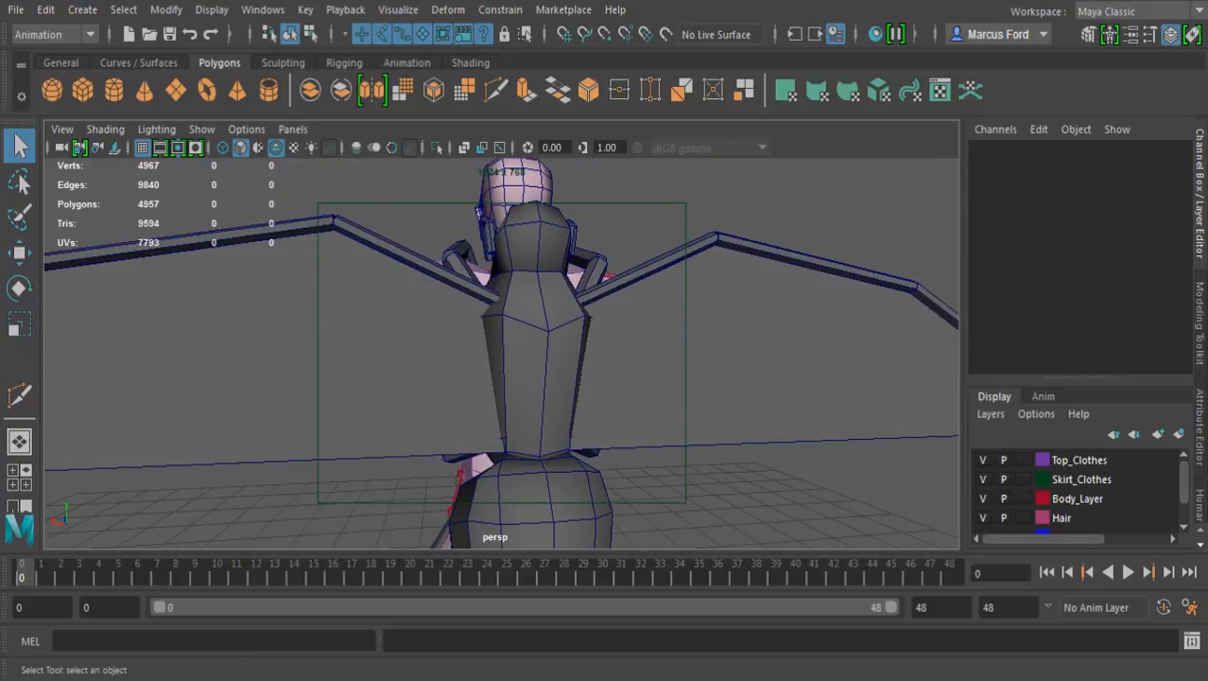
pyautogui.scroll(-4, 501, 353)
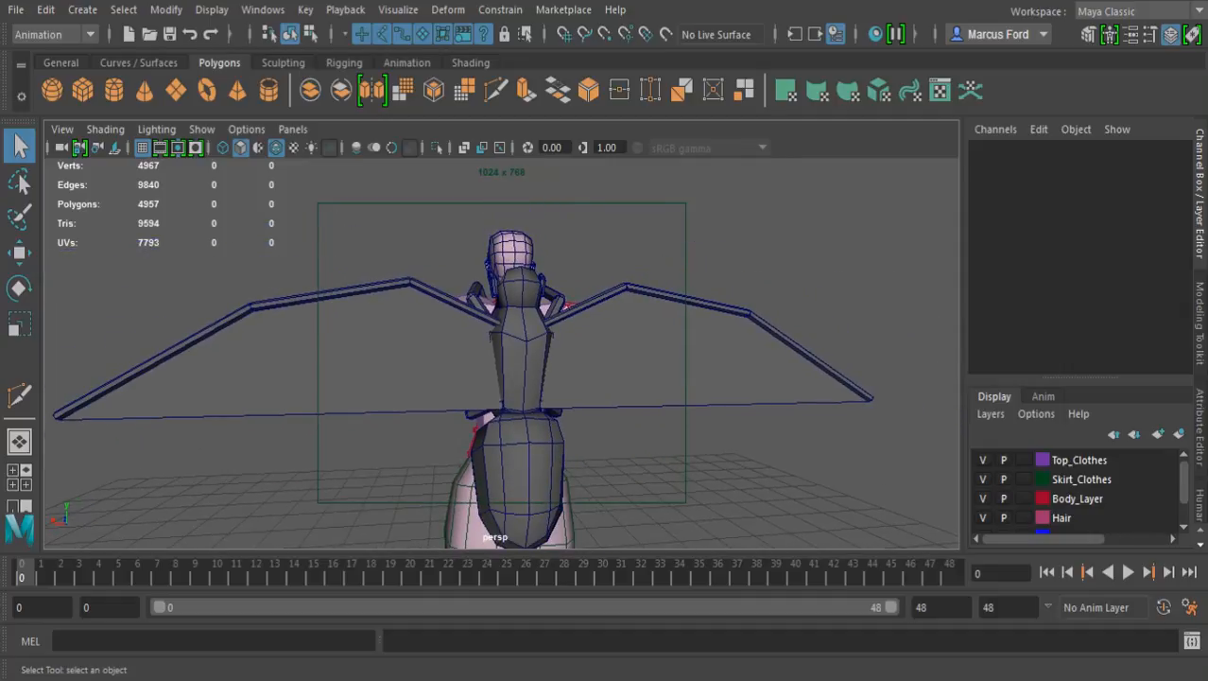
pyautogui.keyDown('alt'); pyautogui.moveTo(525, 353); pyautogui.dragTo(444, 339, button='middle'); pyautogui.keyUp('alt')
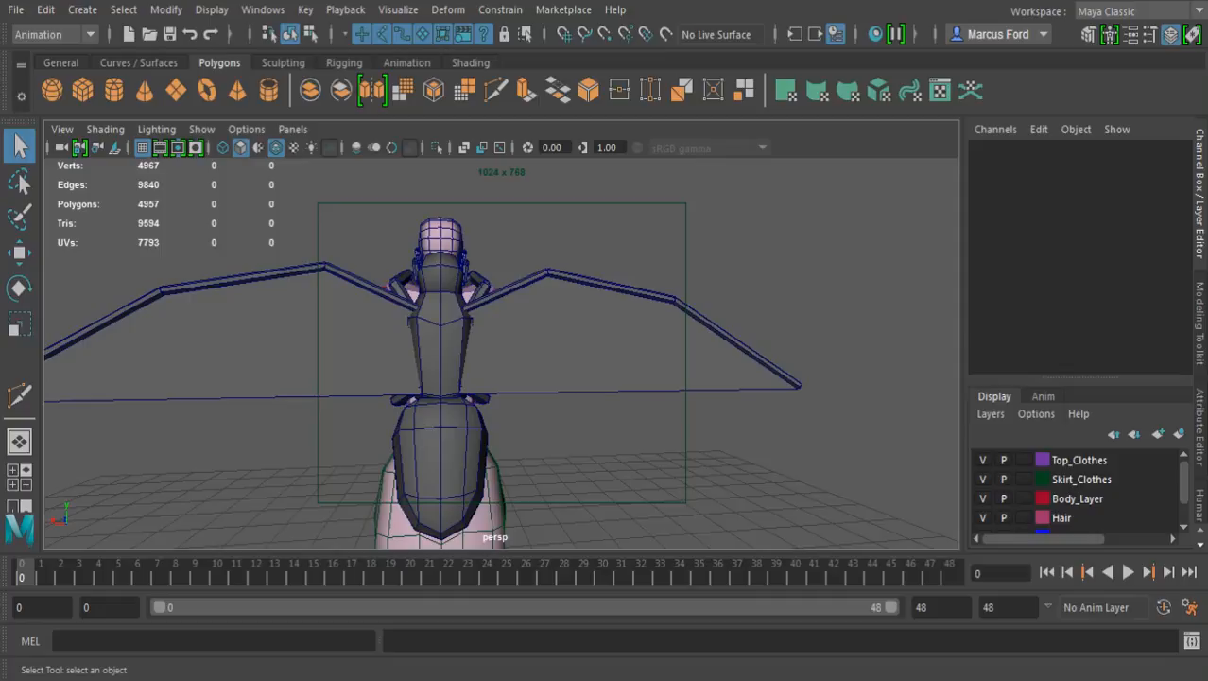
pyautogui.keyDown('alt'); pyautogui.moveTo(501, 352); pyautogui.dragTo(430, 336); pyautogui.keyUp('alt')
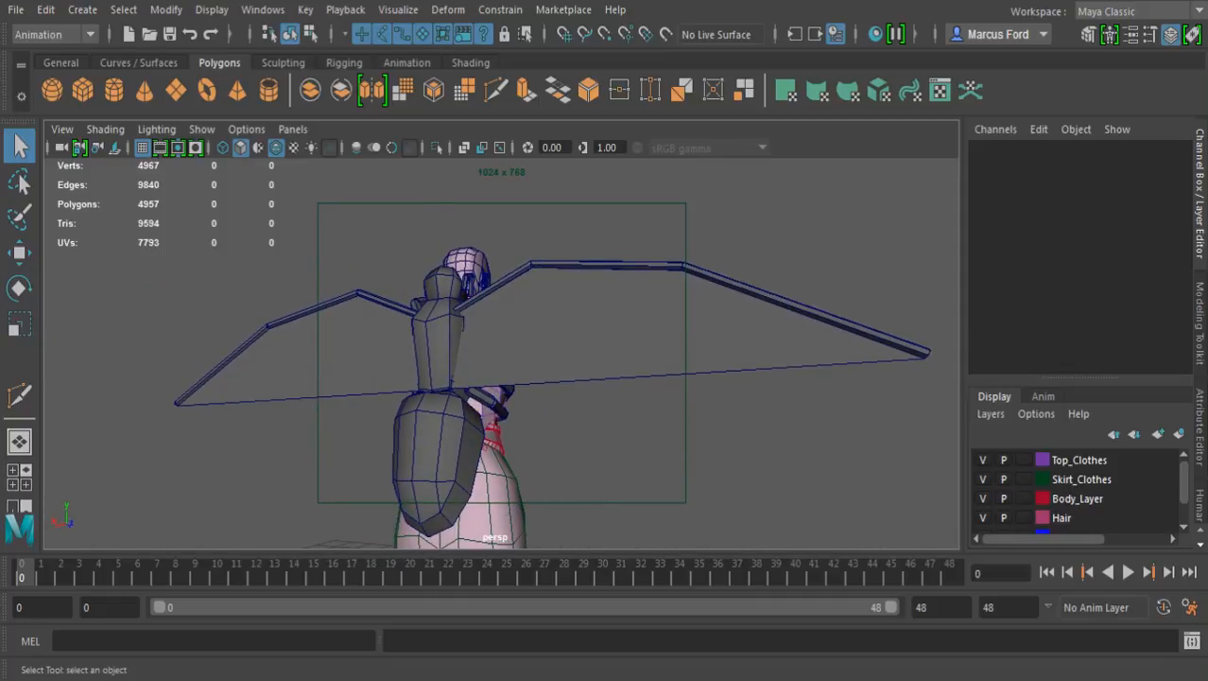
pyautogui.keyDown('alt'); pyautogui.moveTo(568, 350); pyautogui.dragTo(260, 369); pyautogui.keyUp('alt')
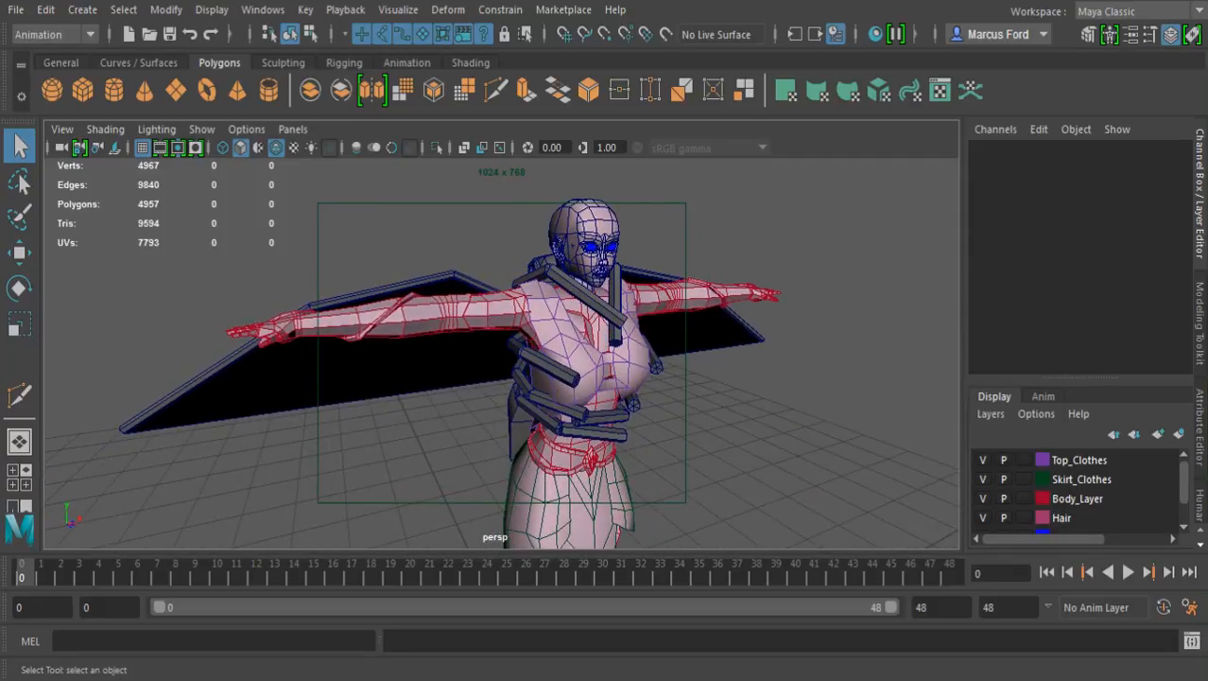
# Examine the leg segments around the chest, waist and shoulders for symmetry and overlaps
pyautogui.keyDown('alt'); pyautogui.moveTo(567, 312); pyautogui.dragTo(448, 452, button='middle'); pyautogui.keyUp('alt')
pyautogui.keyDown('alt'); pyautogui.moveTo(473, 398); pyautogui.dragTo(357, 386); pyautogui.keyUp('alt')
pyautogui.keyDown('alt'); pyautogui.moveTo(448, 406); pyautogui.dragTo(435, 343, button='middle'); pyautogui.keyUp('alt')
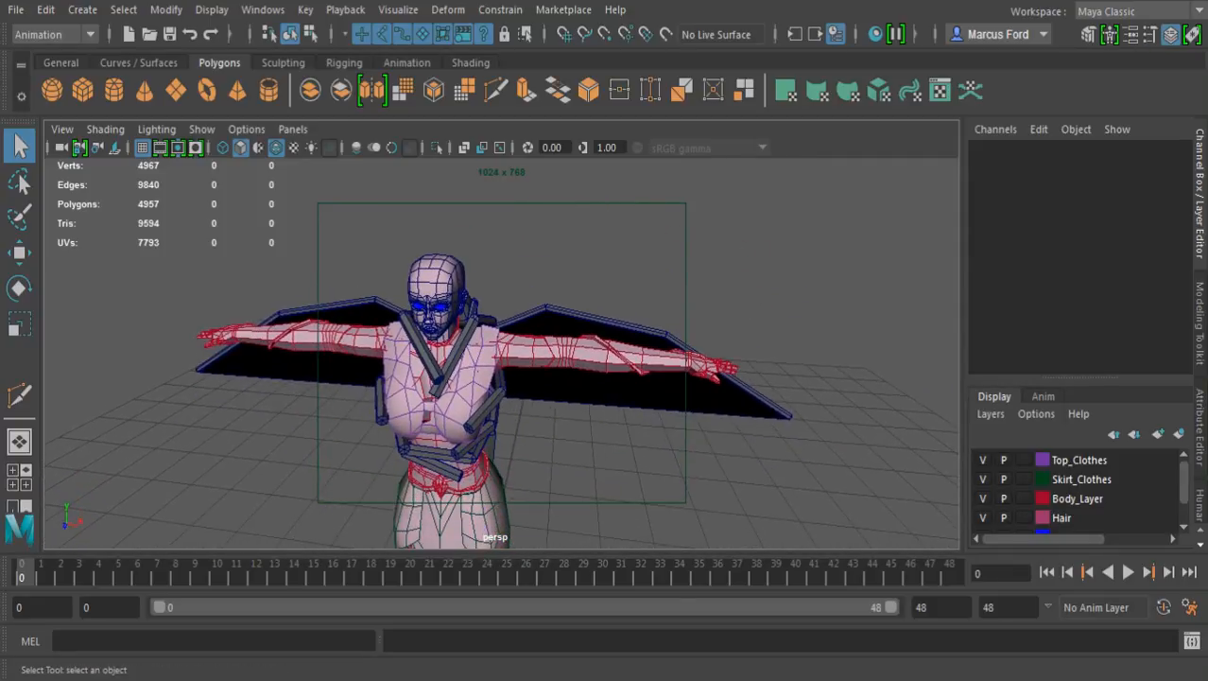
pyautogui.keyDown('alt'); pyautogui.moveTo(444, 360); pyautogui.dragTo(530, 364, button='right'); pyautogui.keyUp('alt')
pyautogui.keyDown('alt'); pyautogui.moveTo(473, 378); pyautogui.dragTo(506, 327); pyautogui.keyUp('alt')
pyautogui.keyDown('alt'); pyautogui.moveTo(501, 353); pyautogui.dragTo(613, 299, button='middle'); pyautogui.keyUp('alt')
pyautogui.keyDown('alt'); pyautogui.moveTo(529, 331); pyautogui.dragTo(624, 336, button='right'); pyautogui.keyUp('alt')
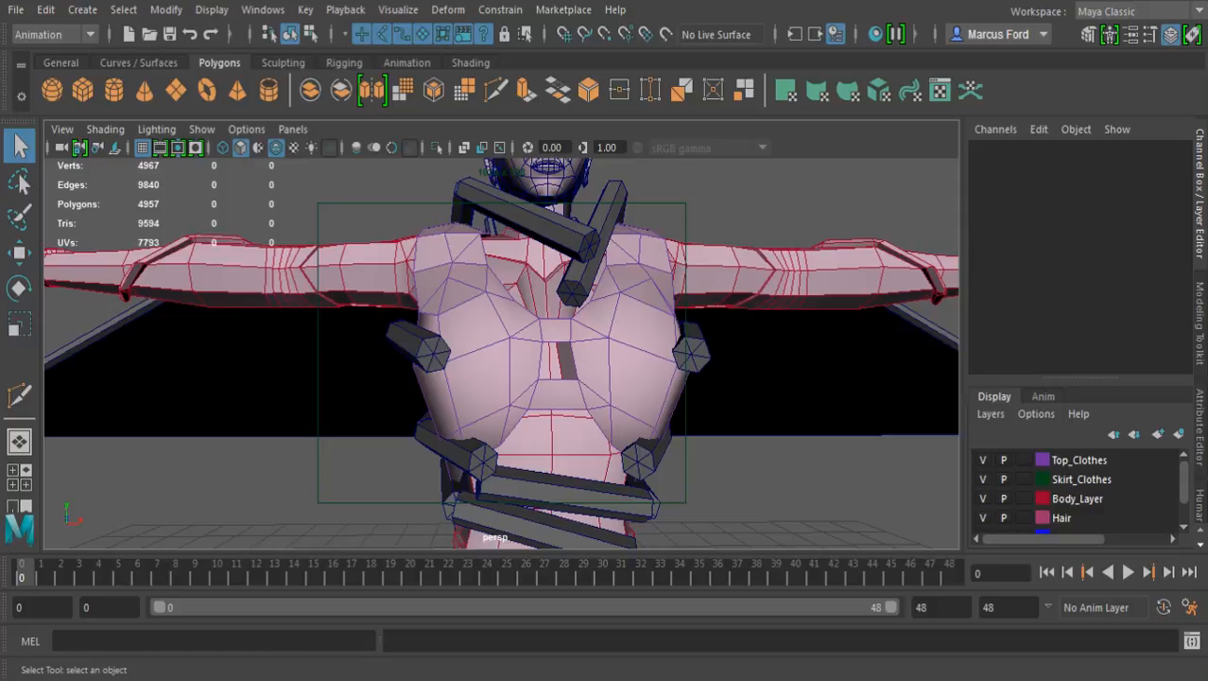
pyautogui.keyDown('alt'); pyautogui.moveTo(567, 397); pyautogui.dragTo(530, 249, button='middle'); pyautogui.keyUp('alt')
pyautogui.keyDown('alt'); pyautogui.moveTo(530, 312); pyautogui.dragTo(443, 303); pyautogui.keyUp('alt')
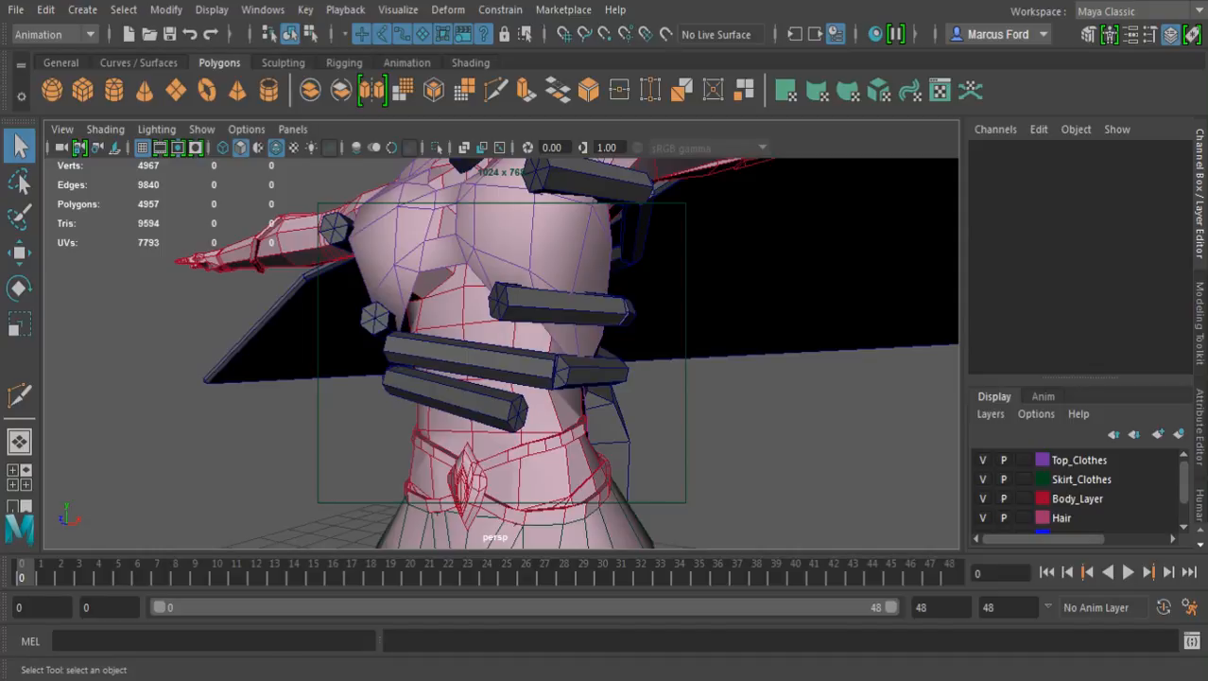
pyautogui.keyDown('alt'); pyautogui.moveTo(511, 237); pyautogui.dragTo(531, 465, button='middle'); pyautogui.keyUp('alt')
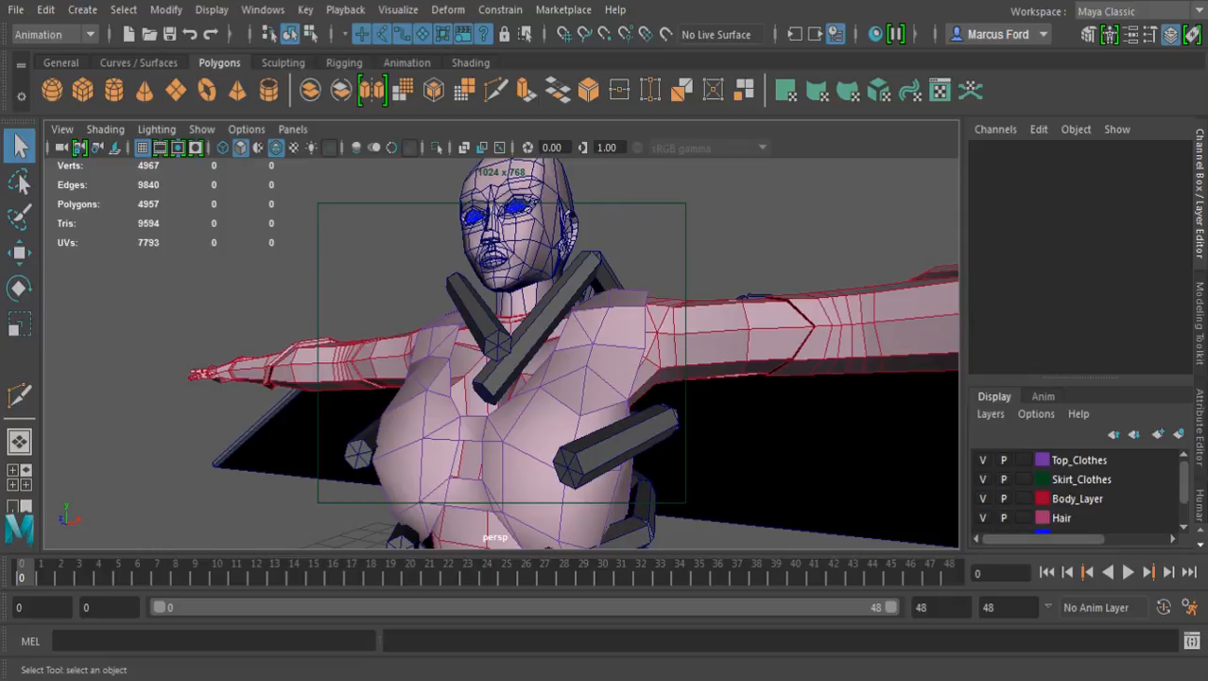
pyautogui.keyDown('alt'); pyautogui.moveTo(606, 350); pyautogui.dragTo(336, 388); pyautogui.keyUp('alt')
pyautogui.keyDown('alt'); pyautogui.moveTo(416, 378); pyautogui.dragTo(473, 378, button='right'); pyautogui.keyUp('alt')
pyautogui.keyDown('alt'); pyautogui.moveTo(473, 378); pyautogui.dragTo(357, 306); pyautogui.keyUp('alt')
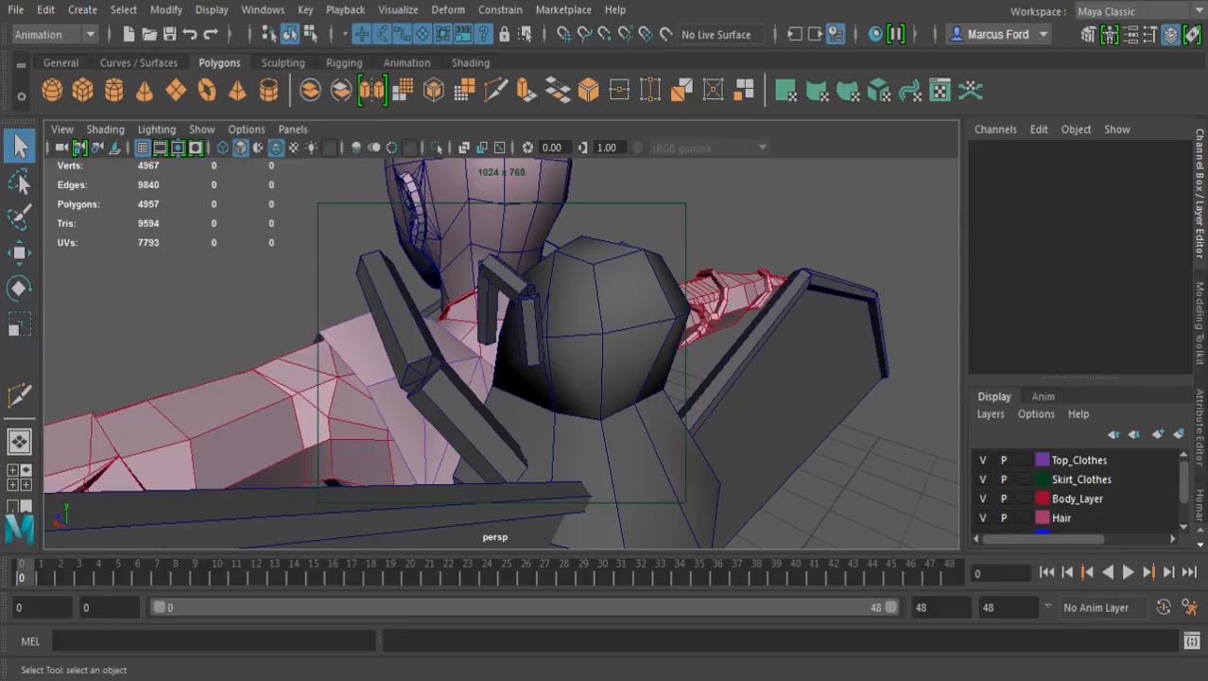
pyautogui.keyDown('alt'); pyautogui.moveTo(378, 326); pyautogui.dragTo(643, 336); pyautogui.keyUp('alt')
pyautogui.keyDown('alt'); pyautogui.moveTo(568, 349); pyautogui.dragTo(487, 350, button='right'); pyautogui.keyUp('alt')
pyautogui.keyDown('alt'); pyautogui.moveTo(501, 350); pyautogui.dragTo(553, 346); pyautogui.keyUp('alt')
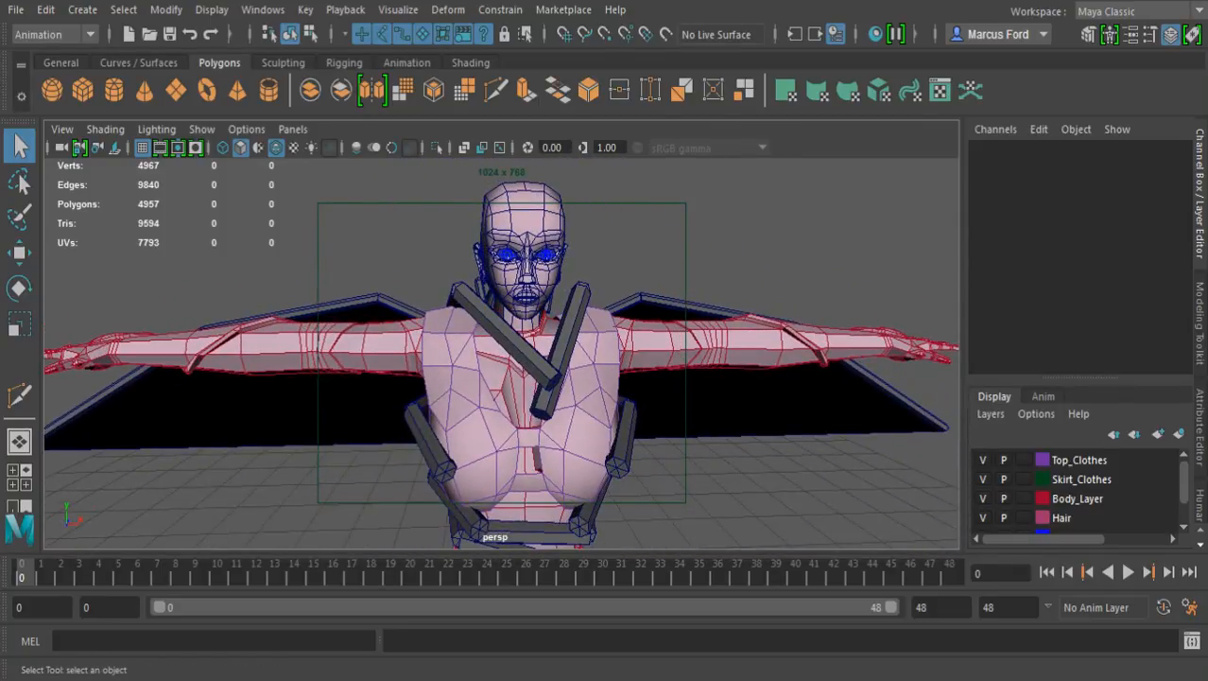
pyautogui.keyDown('alt'); pyautogui.moveTo(529, 379); pyautogui.dragTo(529, 288, button='middle'); pyautogui.keyUp('alt')
pyautogui.keyDown('alt'); pyautogui.moveTo(501, 331); pyautogui.dragTo(628, 322); pyautogui.keyUp('alt')
pyautogui.keyDown('alt'); pyautogui.moveTo(529, 321); pyautogui.dragTo(624, 491, button='middle'); pyautogui.keyUp('alt')
pyautogui.keyDown('alt'); pyautogui.moveTo(529, 350); pyautogui.dragTo(724, 418); pyautogui.keyUp('alt')
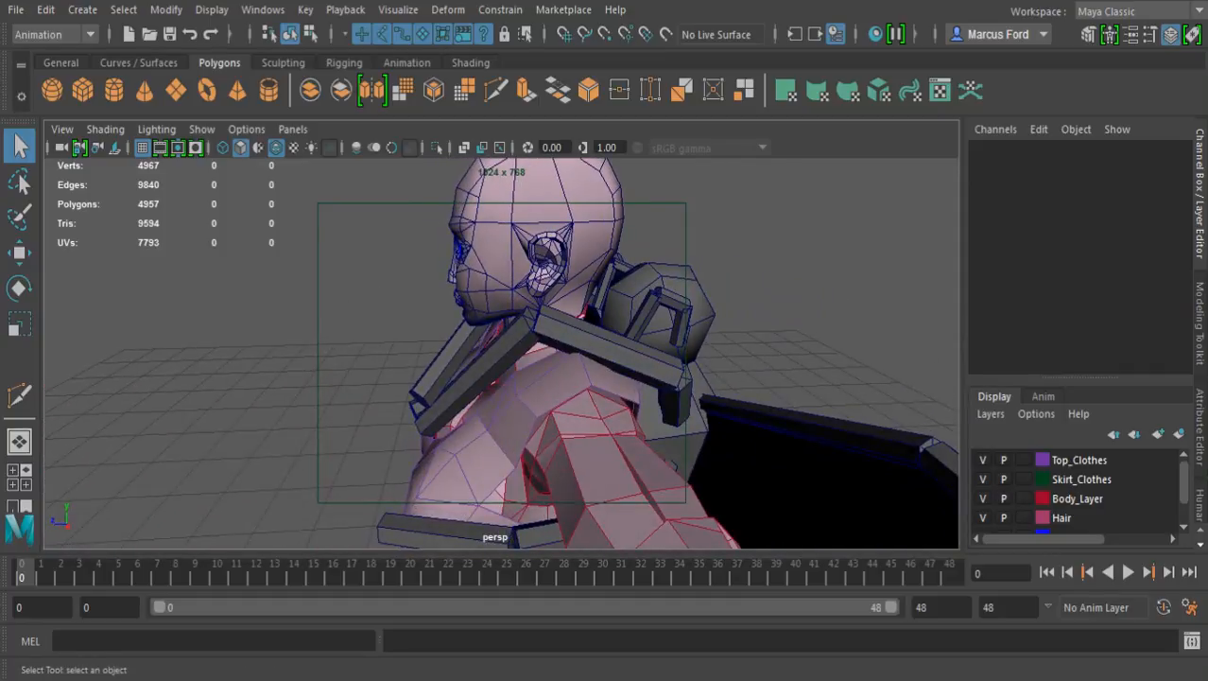
pyautogui.keyDown('alt'); pyautogui.moveTo(643, 379); pyautogui.dragTo(539, 369, button='right'); pyautogui.keyUp('alt')
pyautogui.keyDown('alt'); pyautogui.moveTo(530, 340); pyautogui.dragTo(741, 388); pyautogui.keyUp('alt')
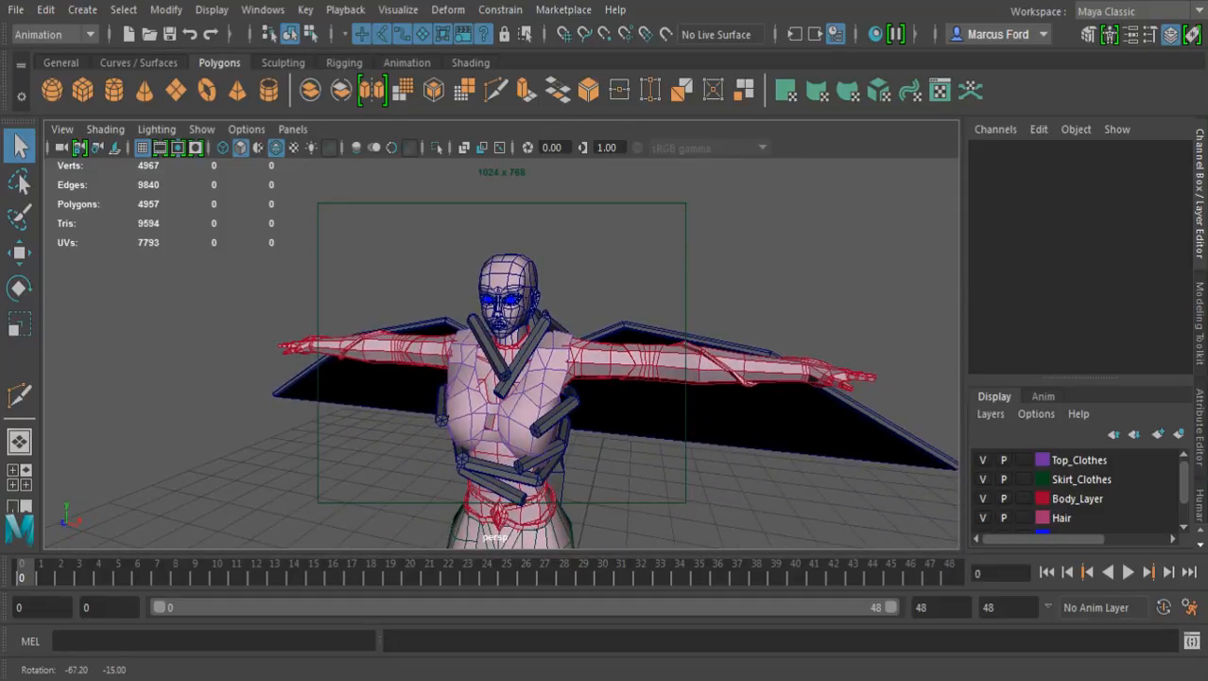
# Turn off Wireframe on Shaded in the perspective view and inspect the plain shaded character from several sides
pyautogui.click(105, 129)
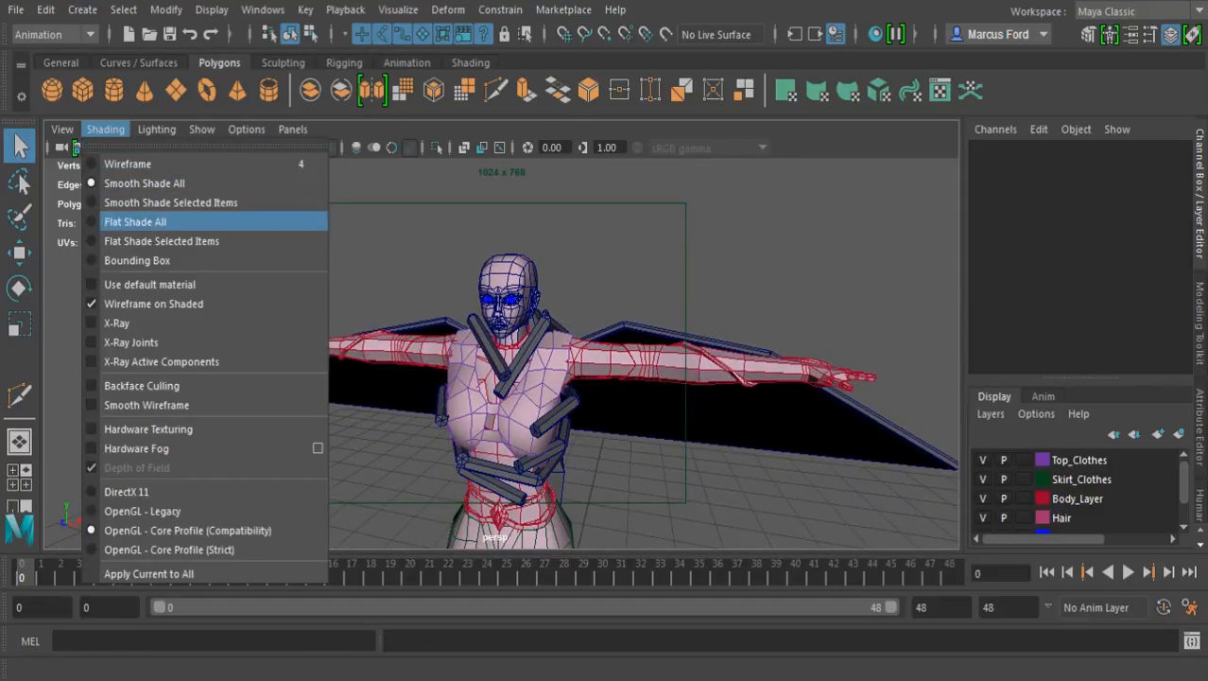
pyautogui.click(153, 304)
pyautogui.keyDown('alt'); pyautogui.moveTo(463, 342); pyautogui.dragTo(431, 327); pyautogui.keyUp('alt')
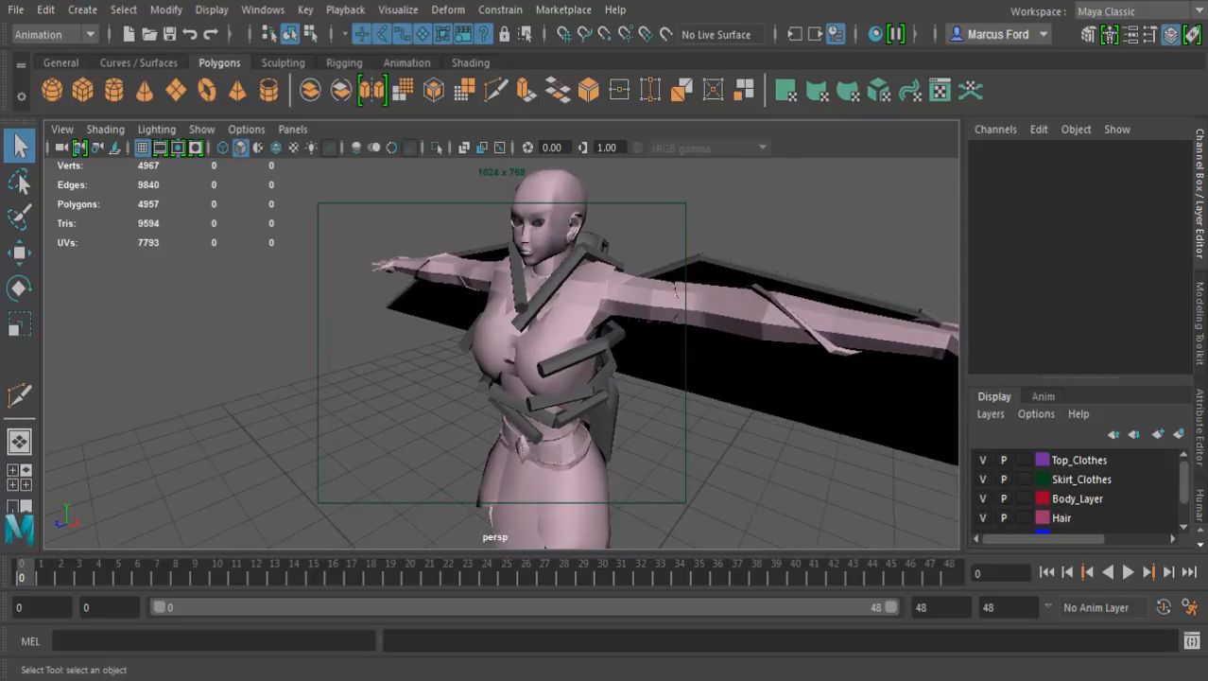
pyautogui.keyDown('alt'); pyautogui.moveTo(510, 322); pyautogui.dragTo(478, 355); pyautogui.keyUp('alt')
pyautogui.keyDown('alt'); pyautogui.moveTo(478, 302); pyautogui.dragTo(464, 364, button='middle'); pyautogui.keyUp('alt')
pyautogui.keyDown('alt'); pyautogui.moveTo(464, 350); pyautogui.dragTo(582, 351, button='right'); pyautogui.keyUp('alt')
pyautogui.keyDown('alt'); pyautogui.moveTo(530, 350); pyautogui.dragTo(704, 344); pyautogui.keyUp('alt')
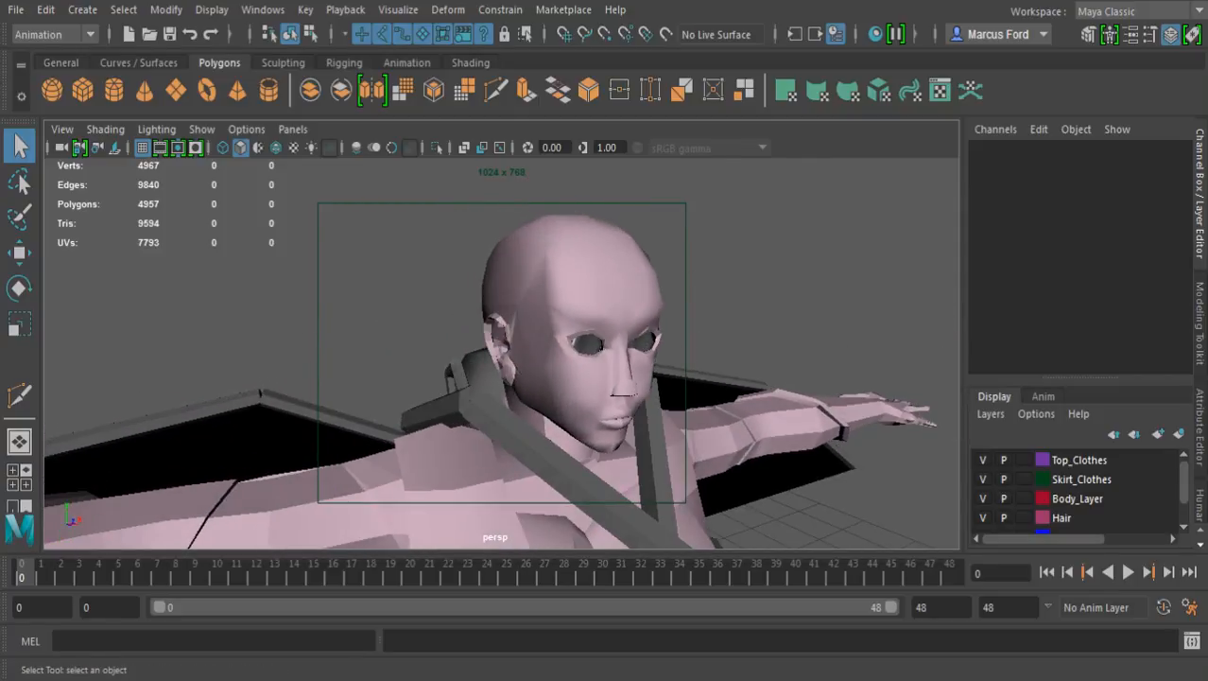
pyautogui.keyDown('alt'); pyautogui.moveTo(662, 344); pyautogui.dragTo(511, 346, button='right'); pyautogui.keyUp('alt')
pyautogui.keyDown('alt'); pyautogui.moveTo(510, 346); pyautogui.dragTo(535, 234, button='middle'); pyautogui.keyUp('alt')
pyautogui.keyDown('alt'); pyautogui.moveTo(535, 235); pyautogui.dragTo(581, 267); pyautogui.keyUp('alt')
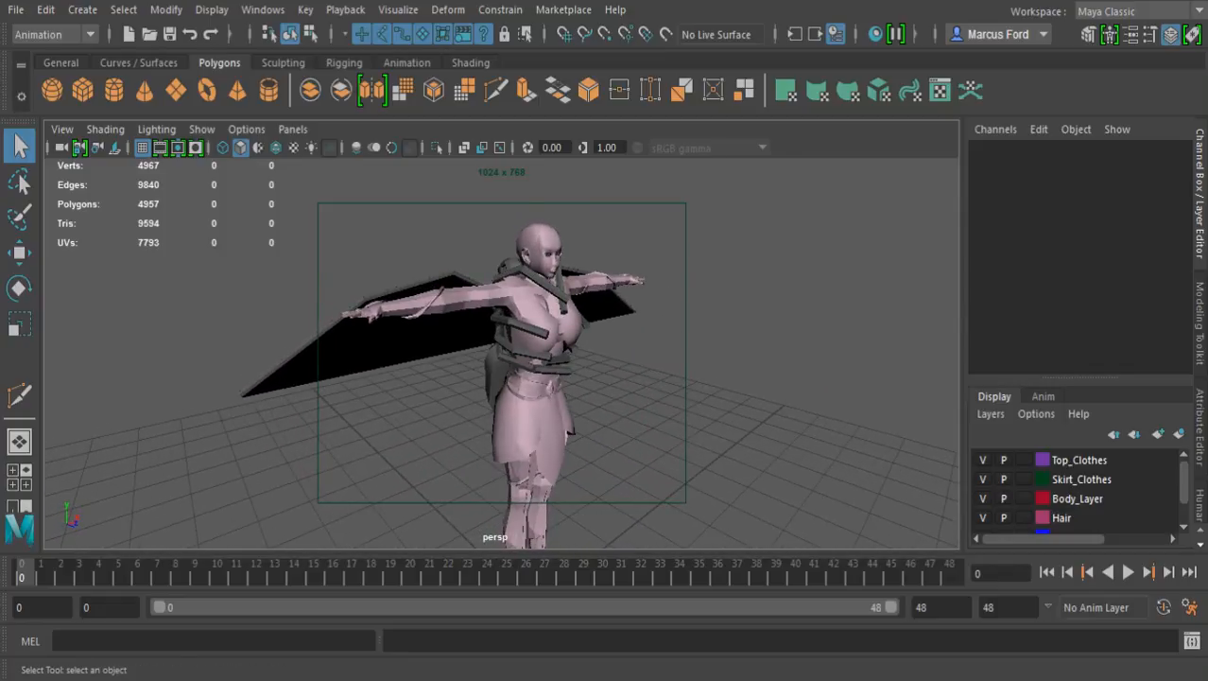
# Switch to the four-view layout and save the scene under its current name
pyautogui.press('space')
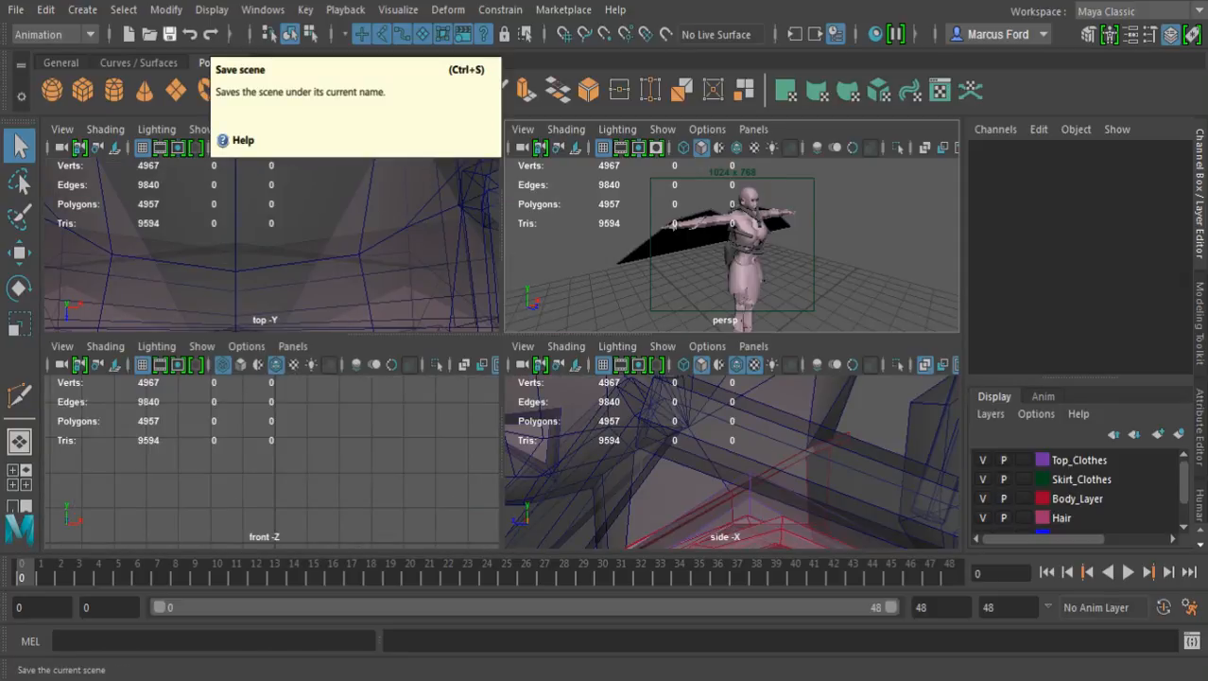
pyautogui.click(169, 34)
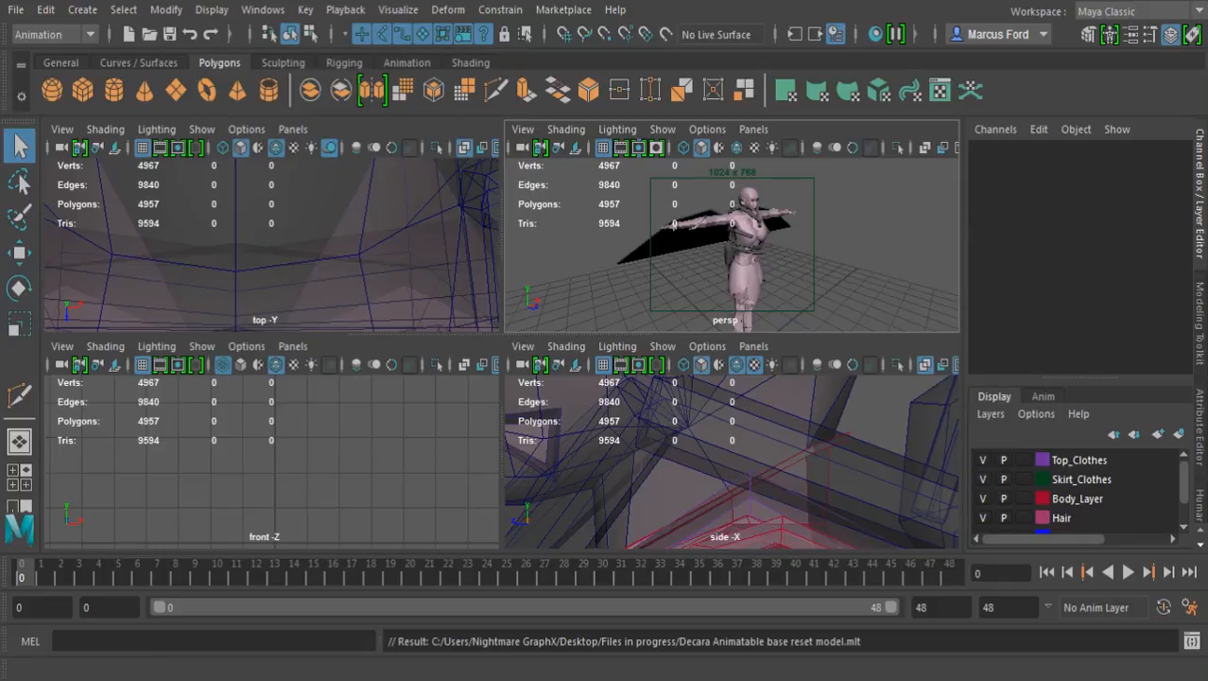